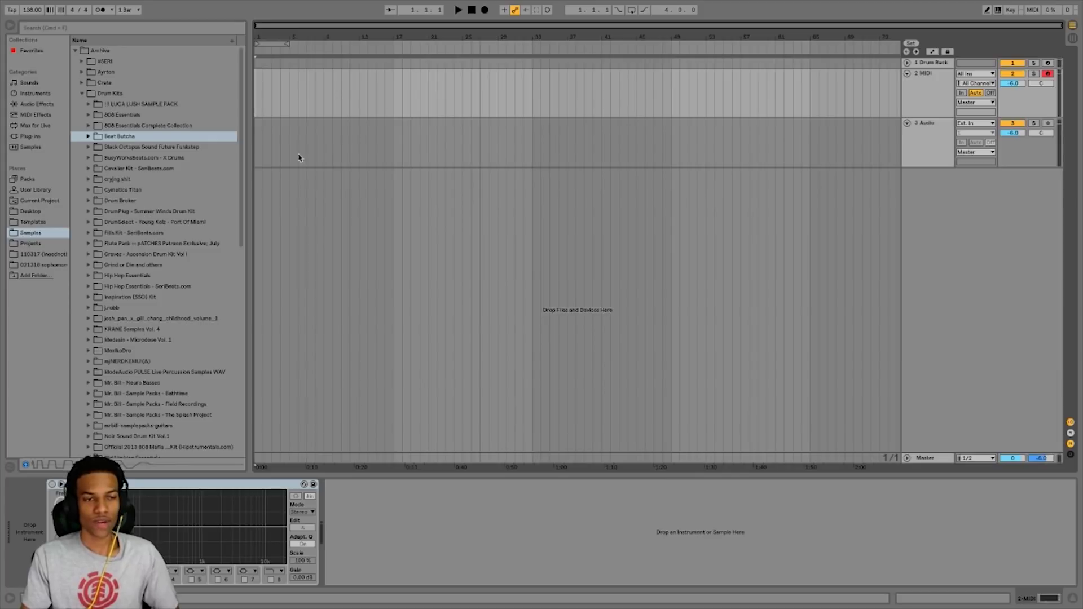
Look through the extra stuff folder of the Beat Butcha - Lamb Chop pack and collapse the pack again
left_click(88, 136)
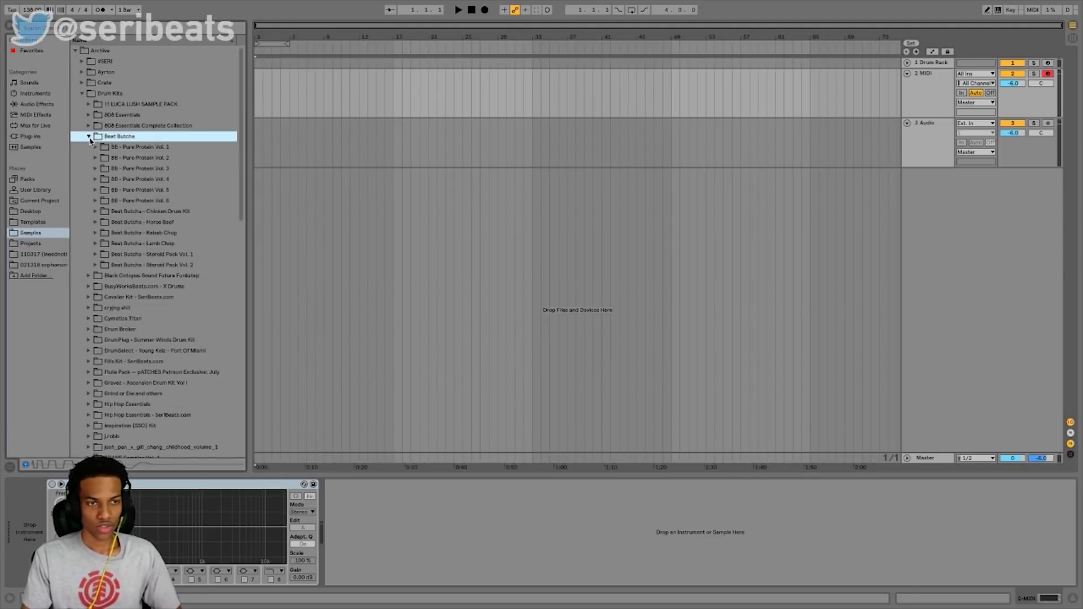
left_click(95, 243)
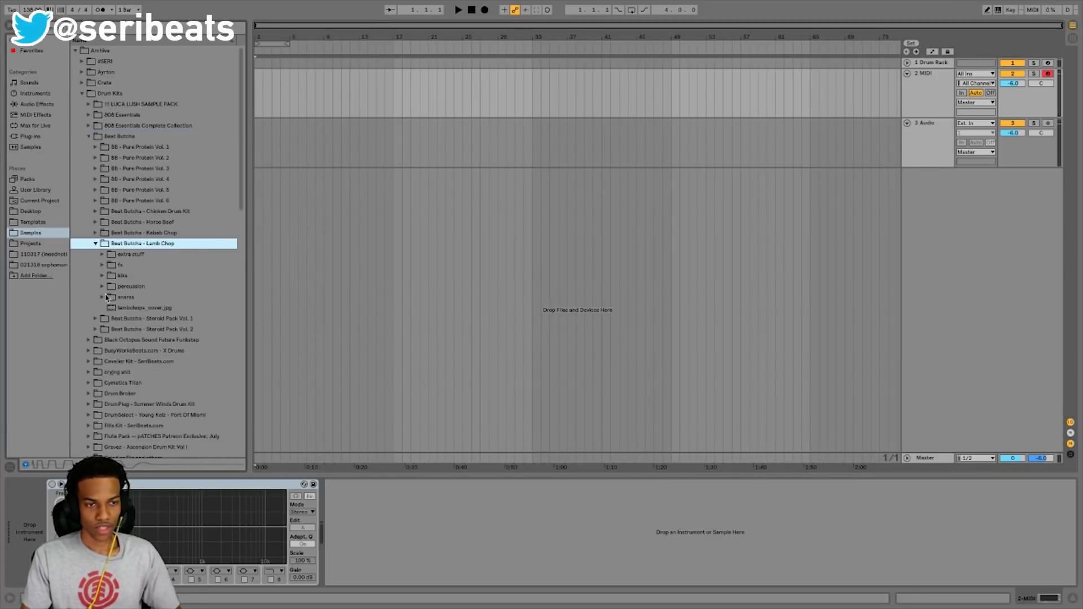
left_click(102, 254)
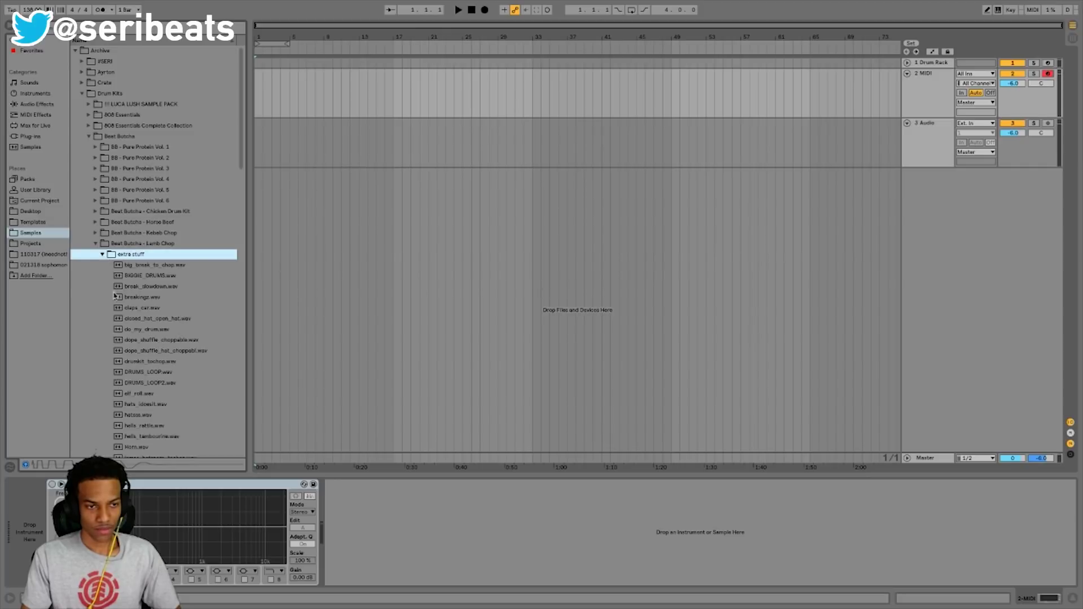
left_click(102, 254)
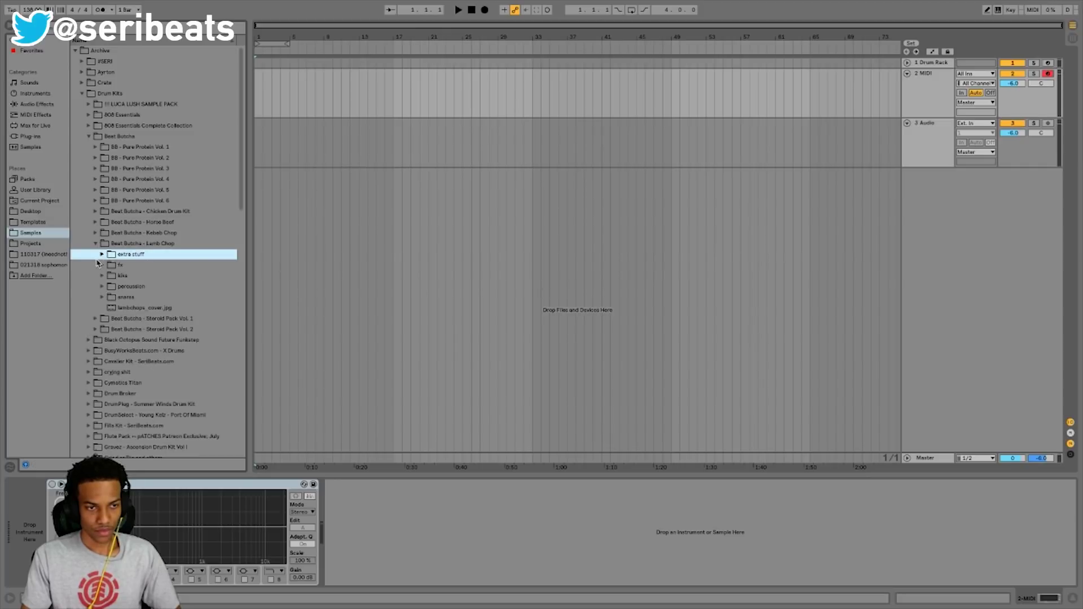
left_click(95, 243)
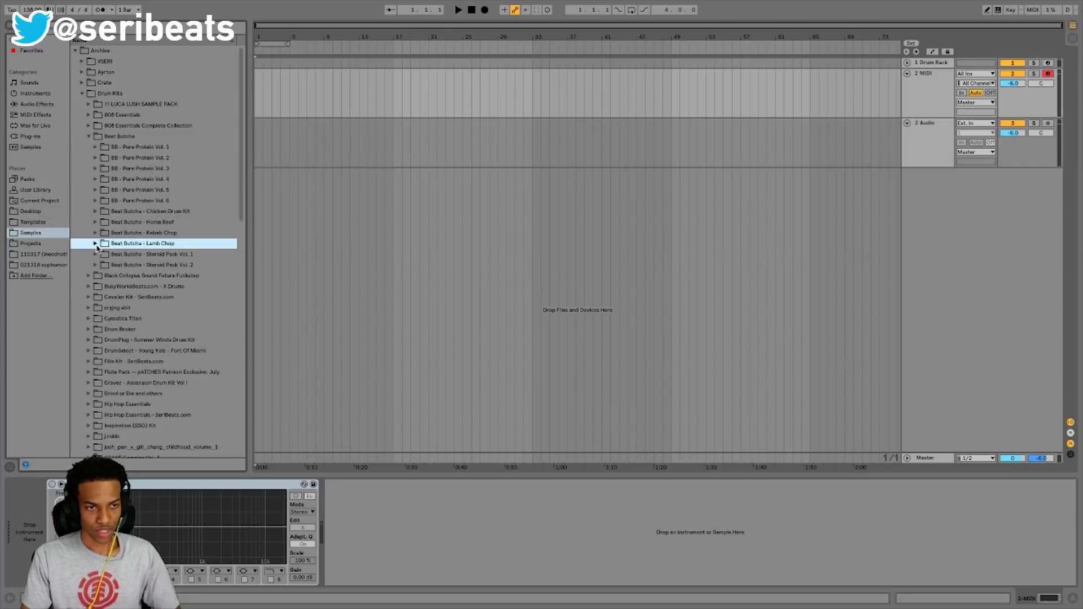
Preview several samples in the extrasounds folder of the Beat Butcha - Kebab Chop pack
left_click(95, 233)
left_click(102, 243)
left_click(136, 275)
left_click(135, 350)
left_click(138, 361)
left_click(138, 372)
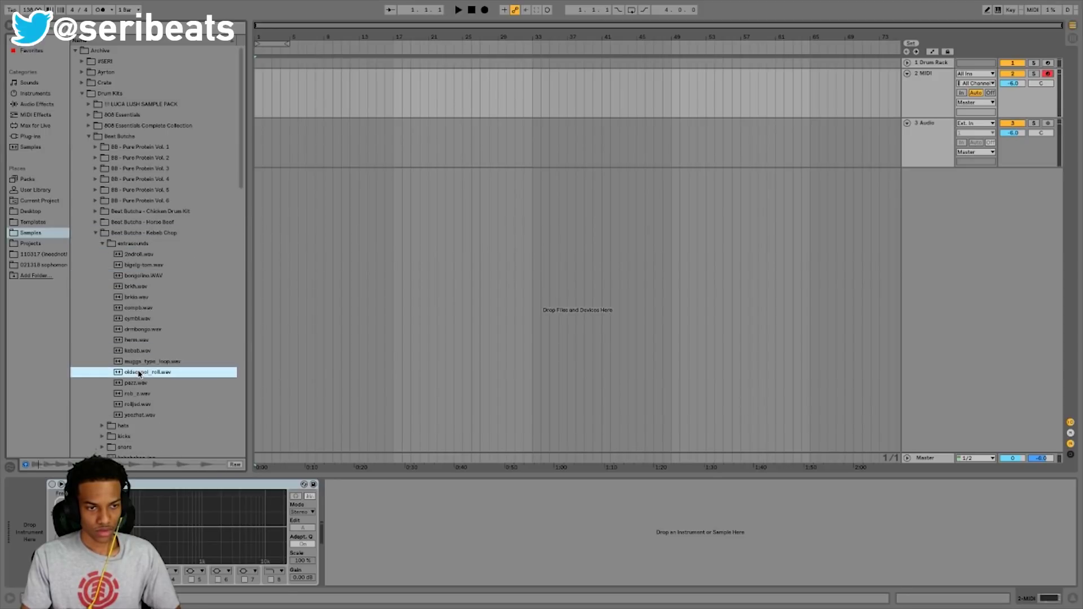
Collapse the Kebab Chop pack and expand the EXTRAS folder of Beat Butcha - Steroid Pack Vol. 2
key("Left")
key("Left")
key("Left")
key("Down")
key("Down")
key("Down")
key("Down")
key("Right")
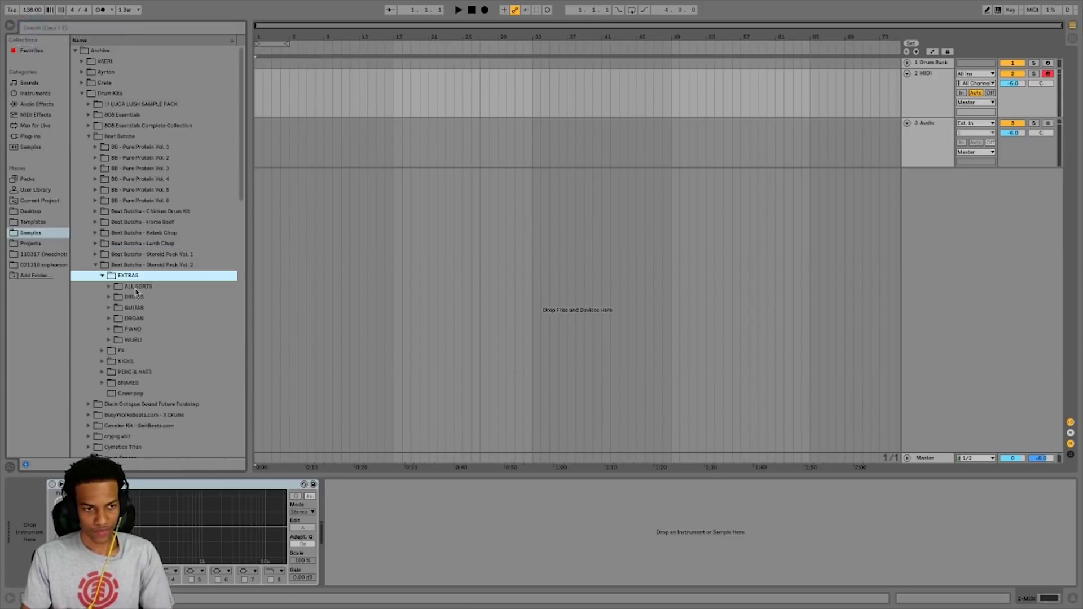
Open the ORGAN folder and preview HORRORORGAN.wav, ORG_1.wav and ORG_10.wav
left_click(150, 317)
key("Down")
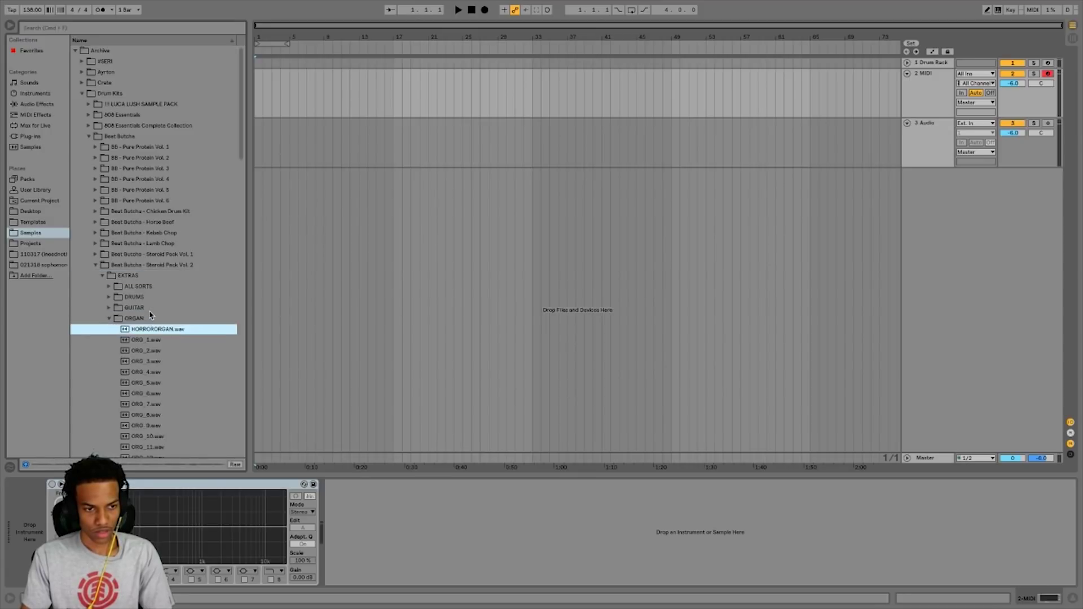
key("Down")
scroll(150, 313, "down", 3)
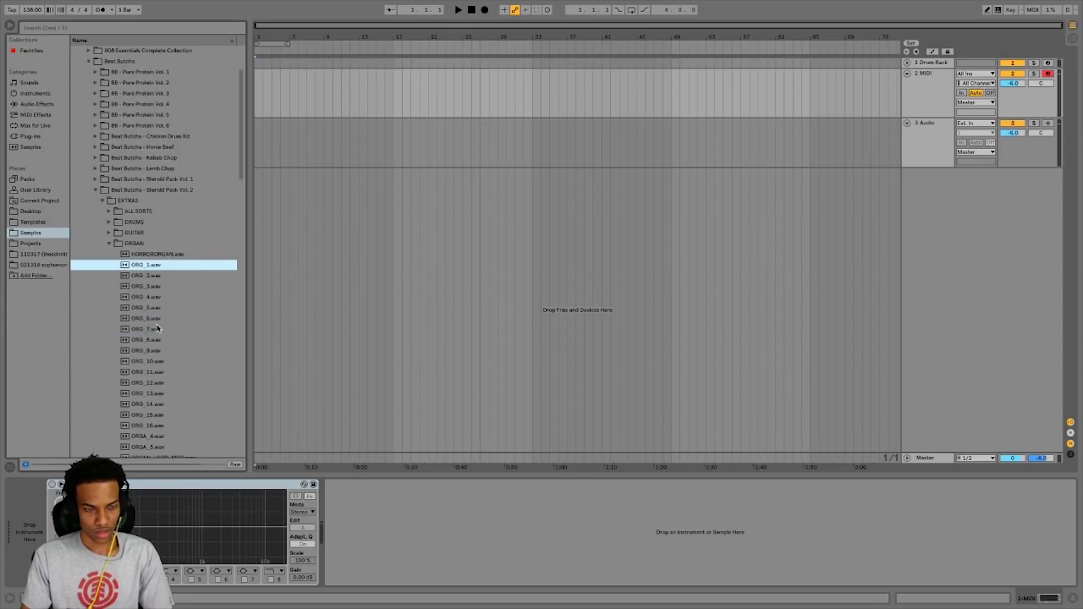
left_click(176, 362)
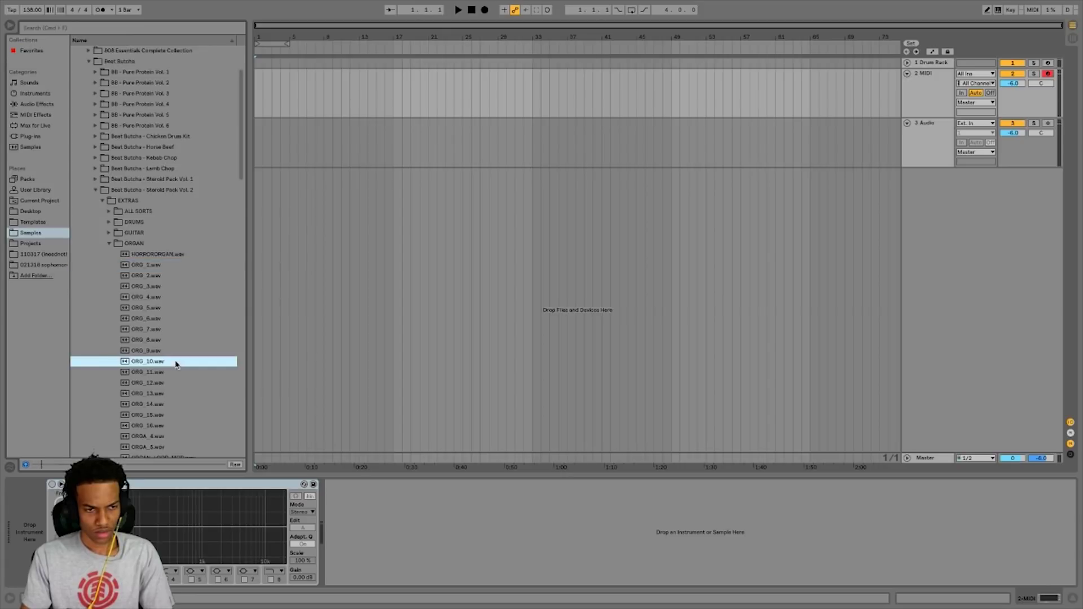
scroll(176, 364, "down", 4)
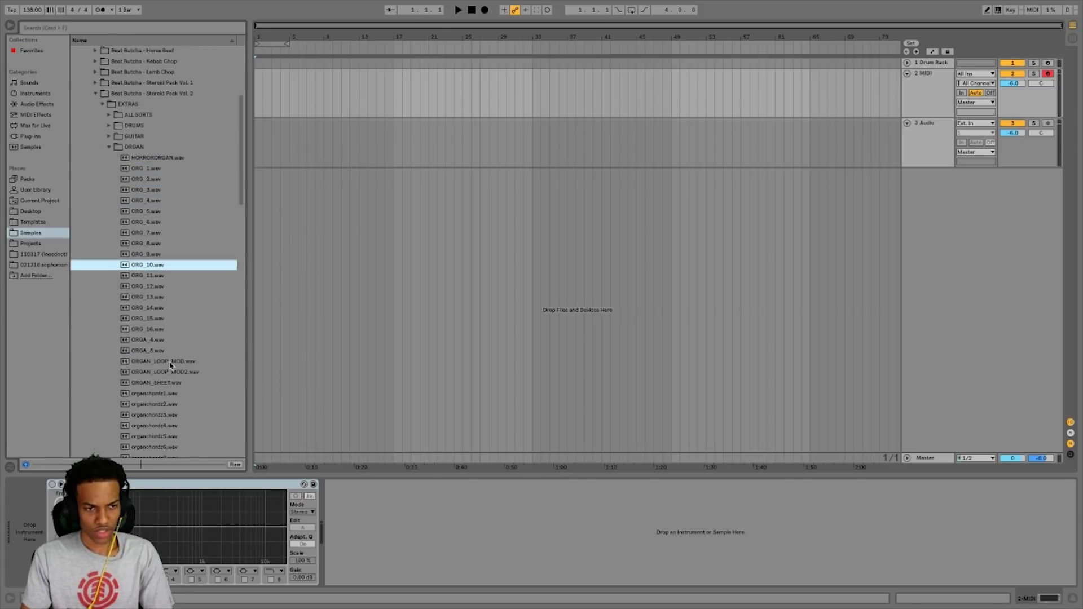
Preview ORGAN_LOOP_MOD.wav and organchordz1.wav in the ORGAN folder
left_click(167, 365)
left_click(163, 395)
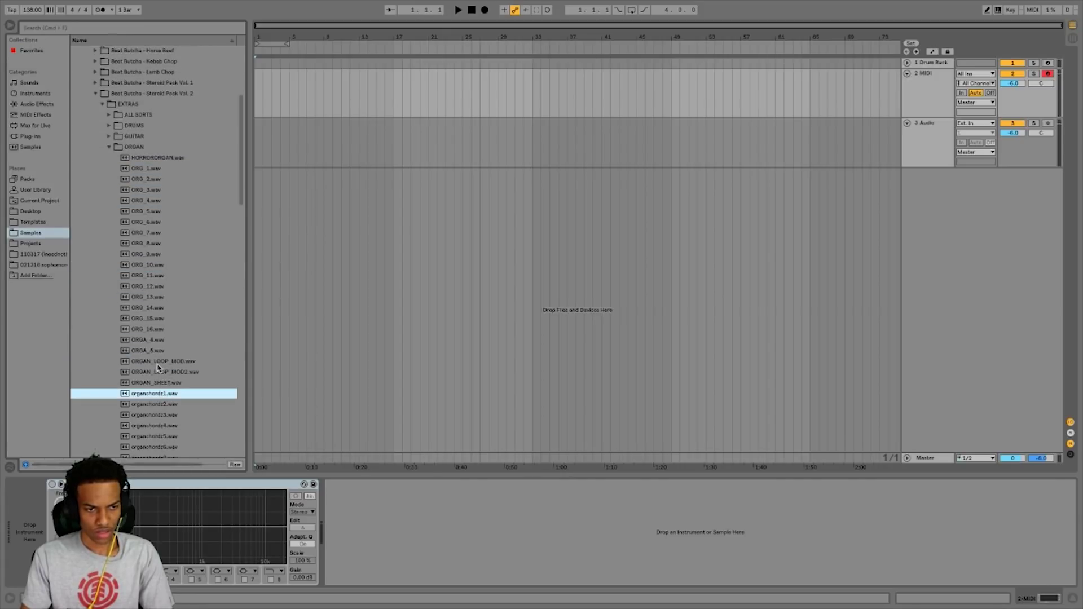
left_click(160, 364)
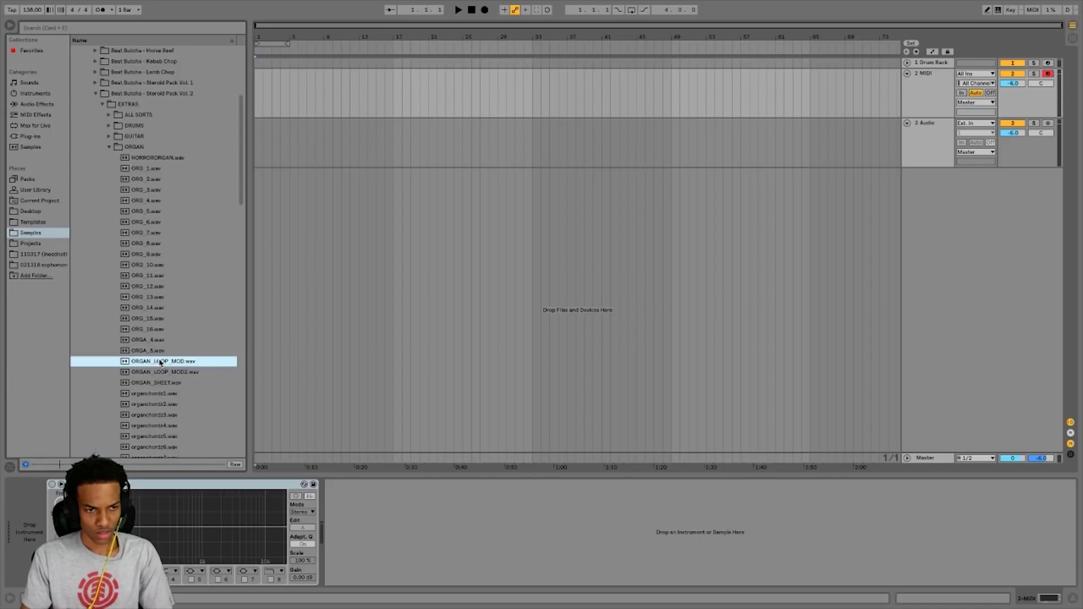
scroll(161, 363, "down", 4)
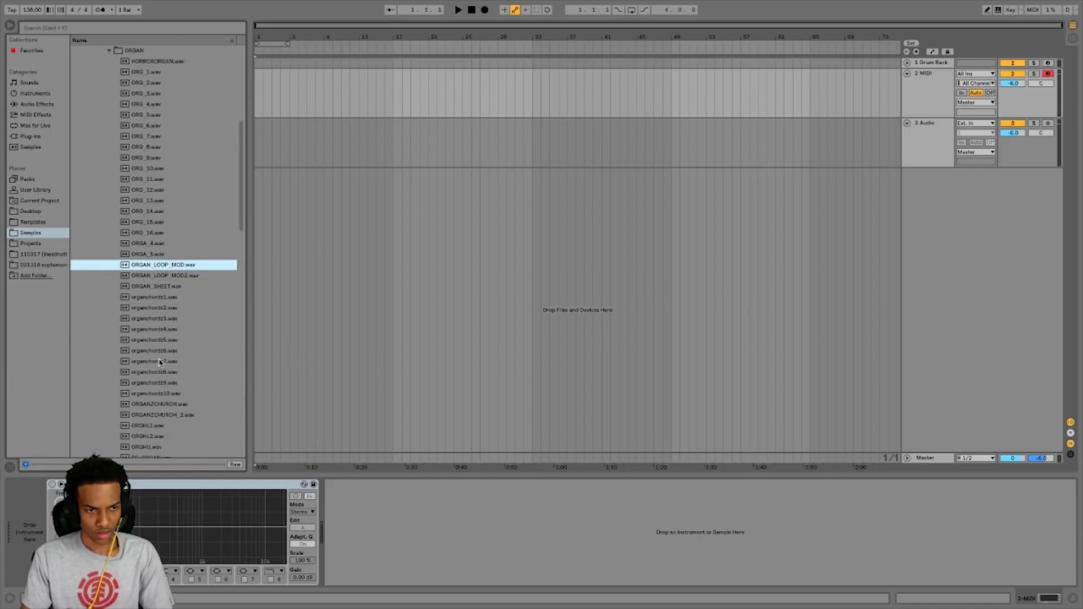
Compare the ORGANZCHURCH.wav and ORGANZCHURCH_2.wav samples by previewing them alternately
left_click(167, 405)
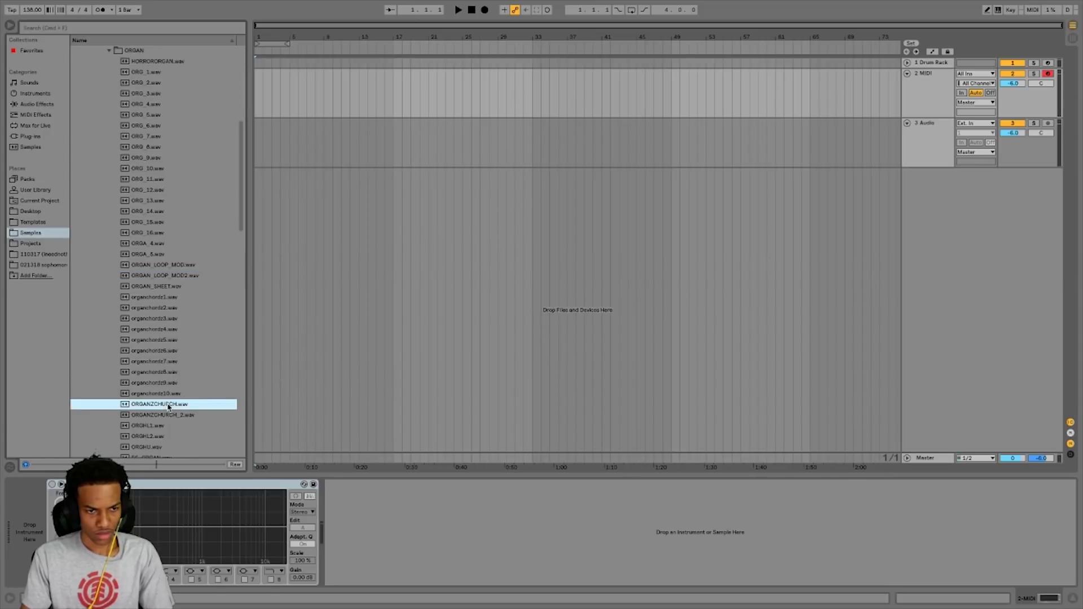
key("Down")
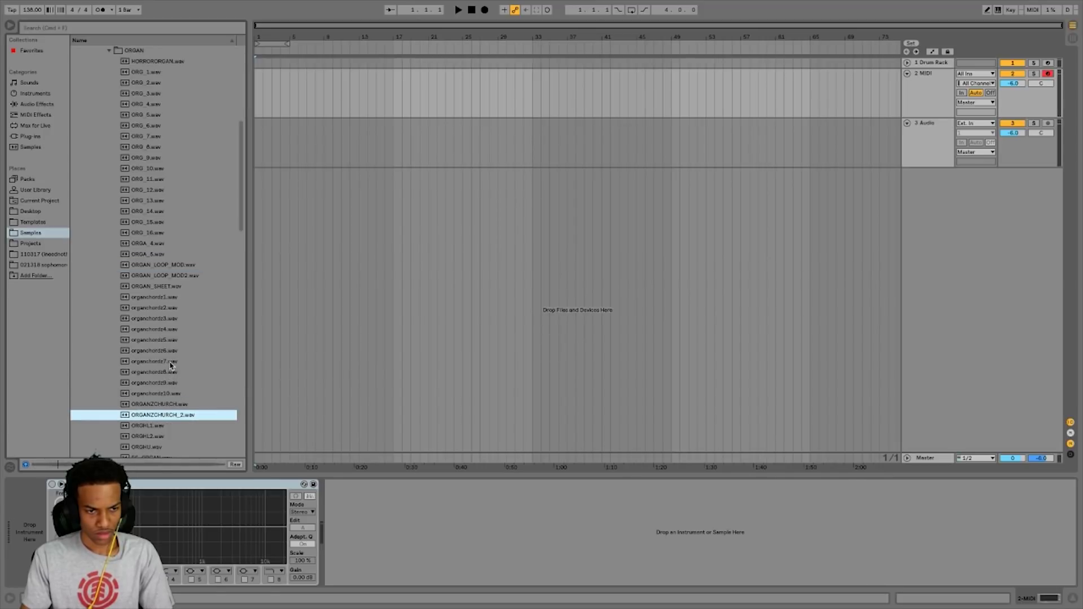
key("Up")
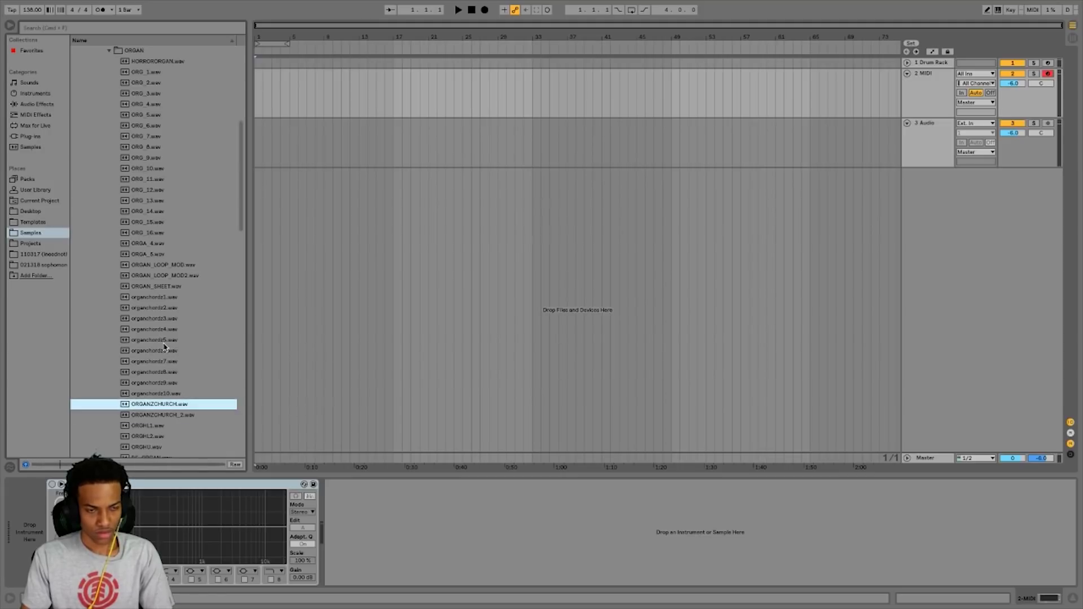
key("Down")
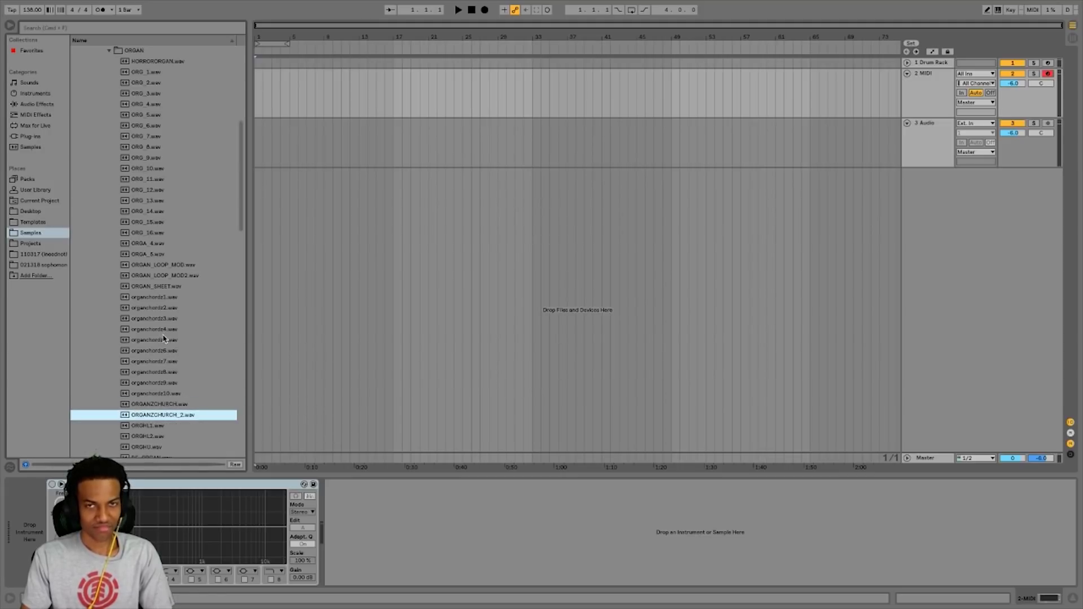
Preview ORGHL1.wav and ORGHL2.wav, ending on ORGHL1.wav
scroll(162, 344, "down", 2)
left_click(160, 373)
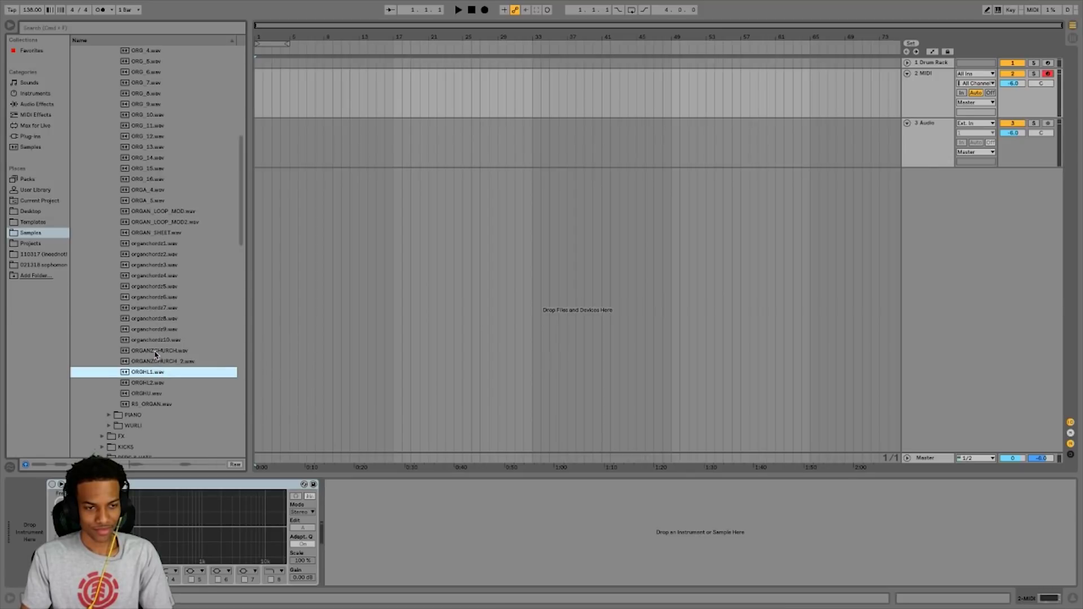
key("Down")
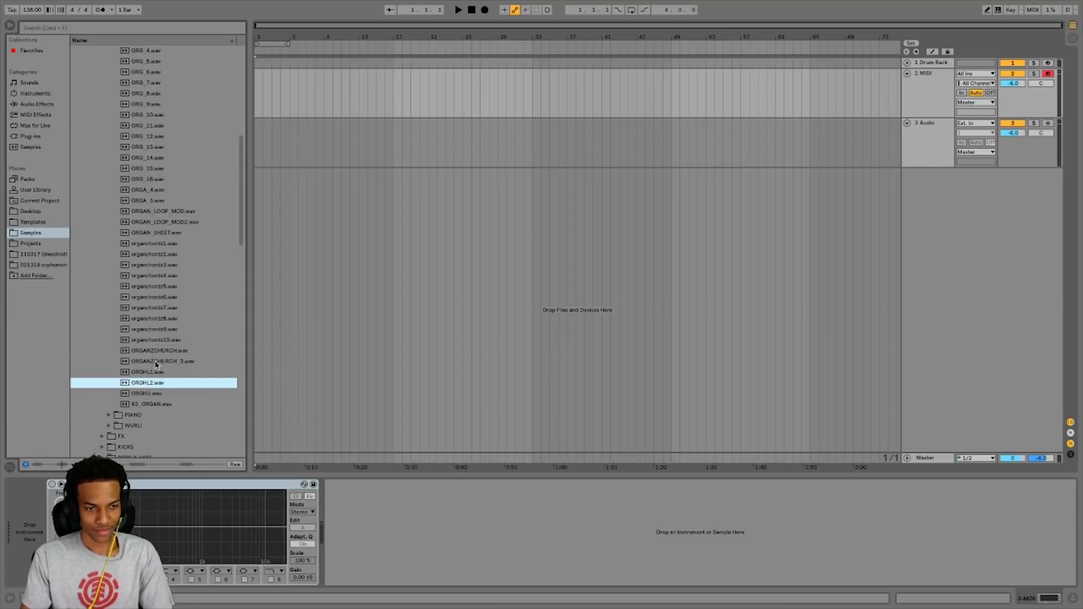
key("Up")
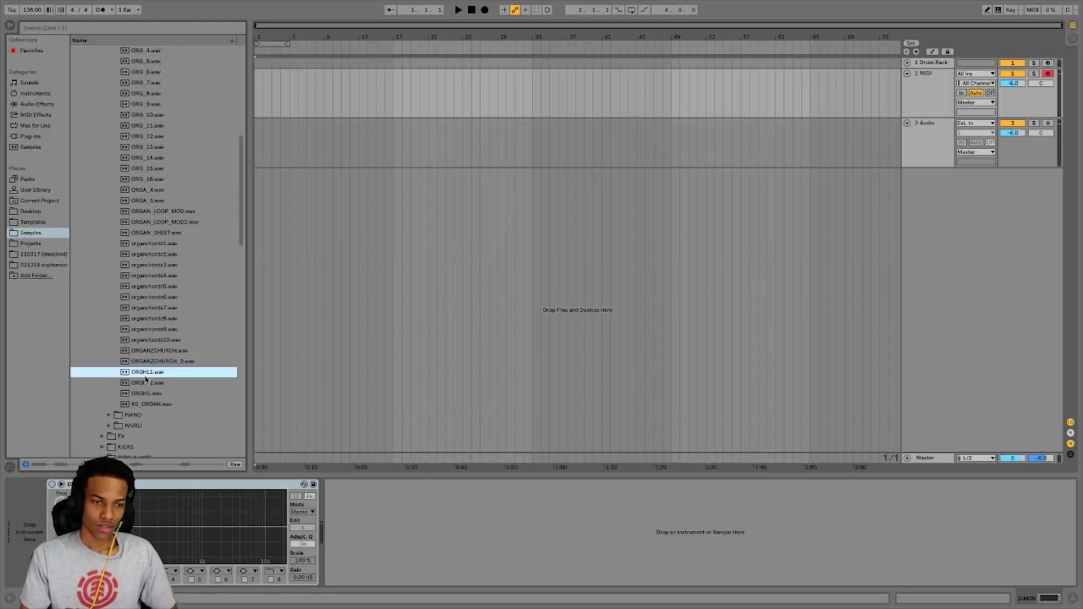
Collapse the ORGAN folder, open the GUITAR folder and preview its samples, including GUEY_.wav and GUITCHORD.wav
scroll(143, 323, "up", 10)
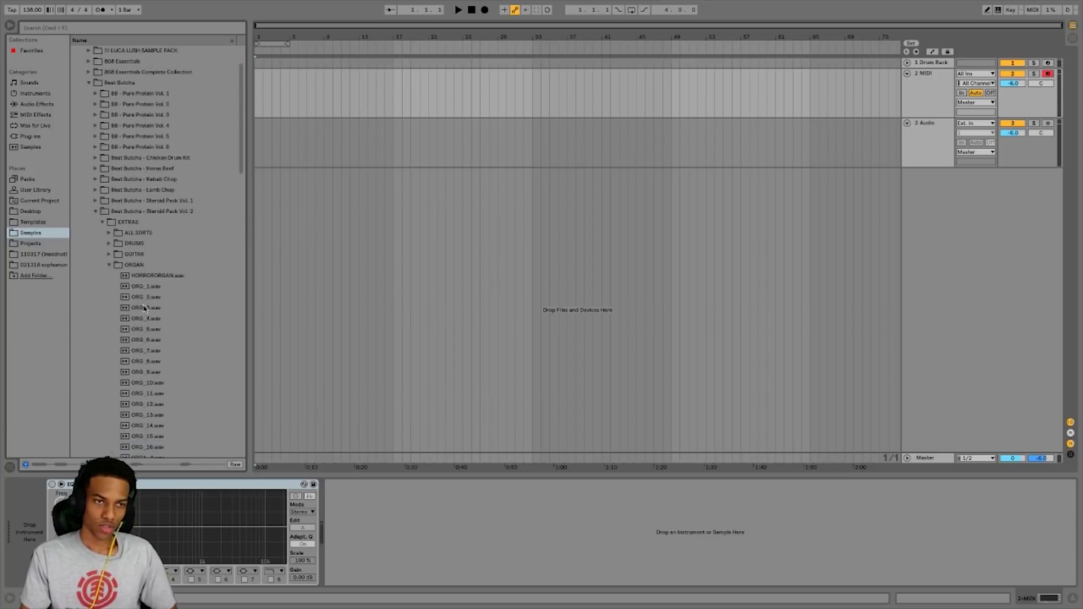
left_click(109, 264)
left_click(109, 254)
left_click(129, 275)
left_click(142, 404)
scroll(162, 397, "down", 4)
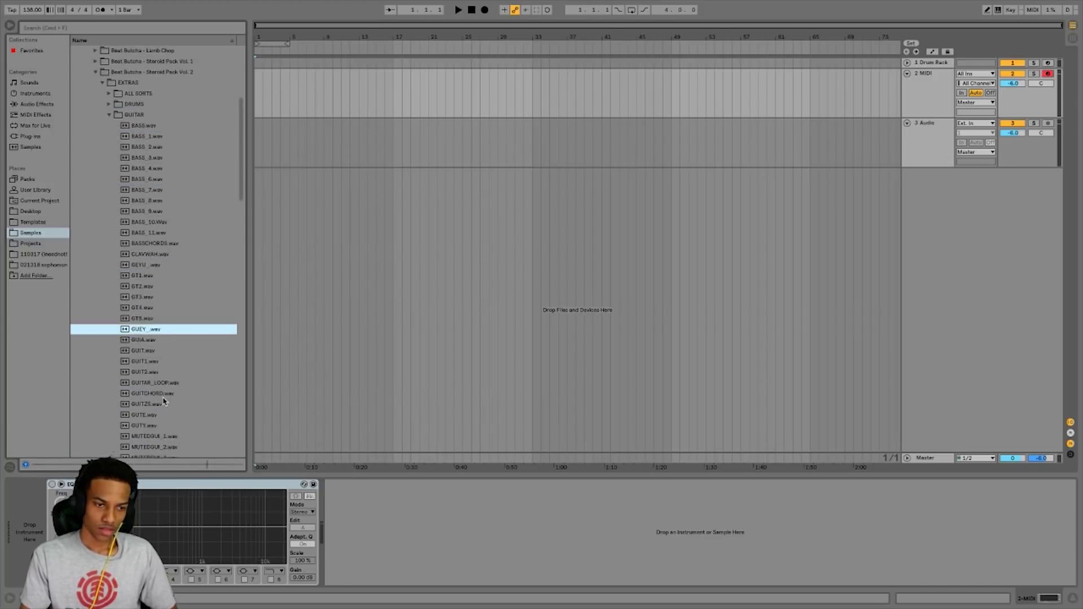
left_click(163, 394)
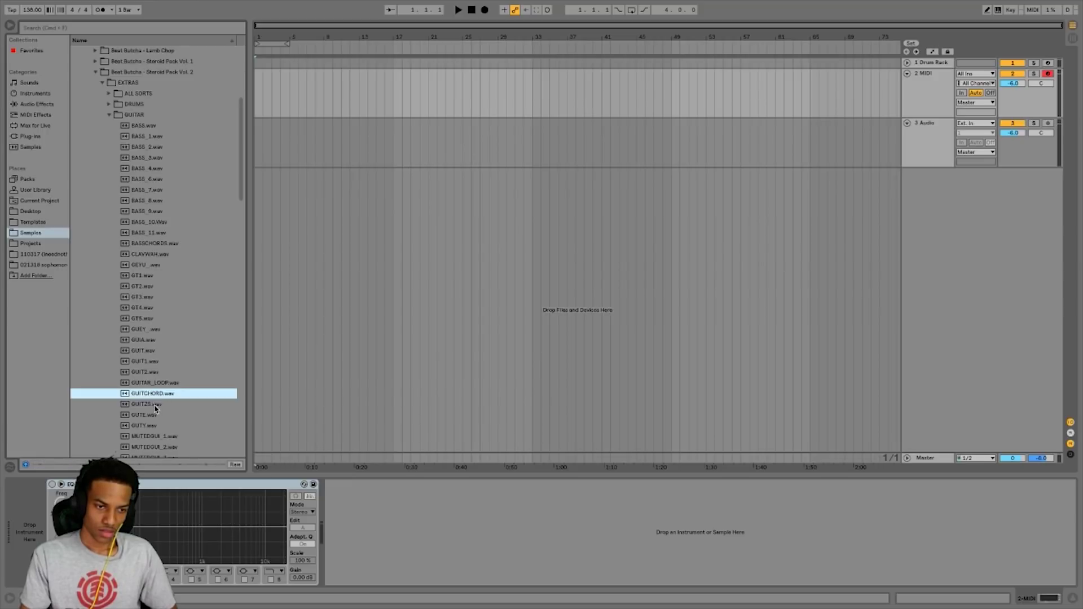
left_click(155, 406)
left_click(162, 415)
key("Down")
Preview the samples in the PIANO folder of EXTRAS one after another, down to the last file
left_click(152, 382)
key("Down")
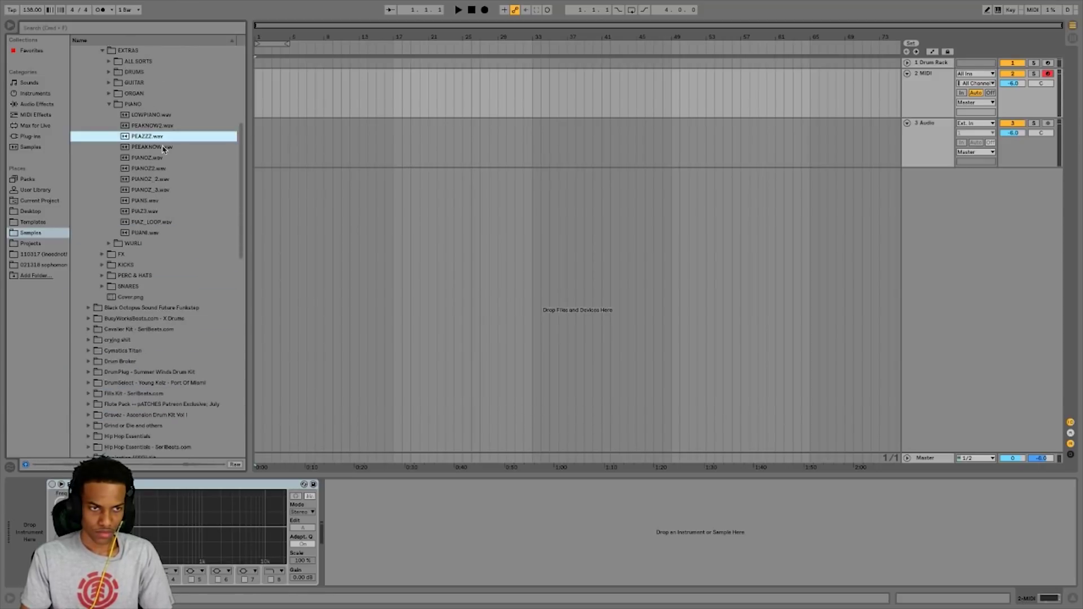
left_click(163, 148)
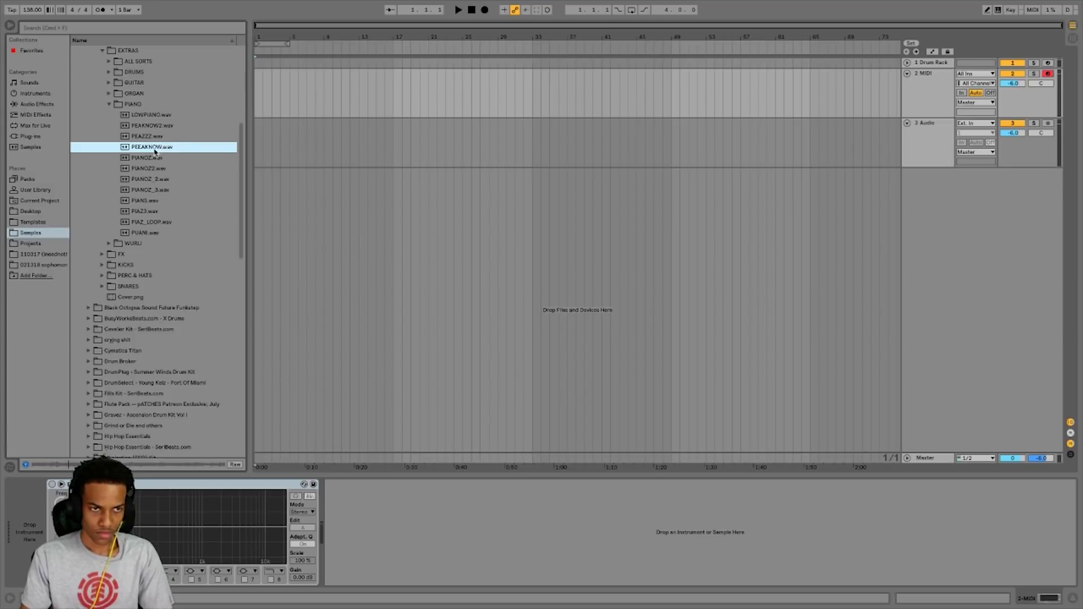
key("Down")
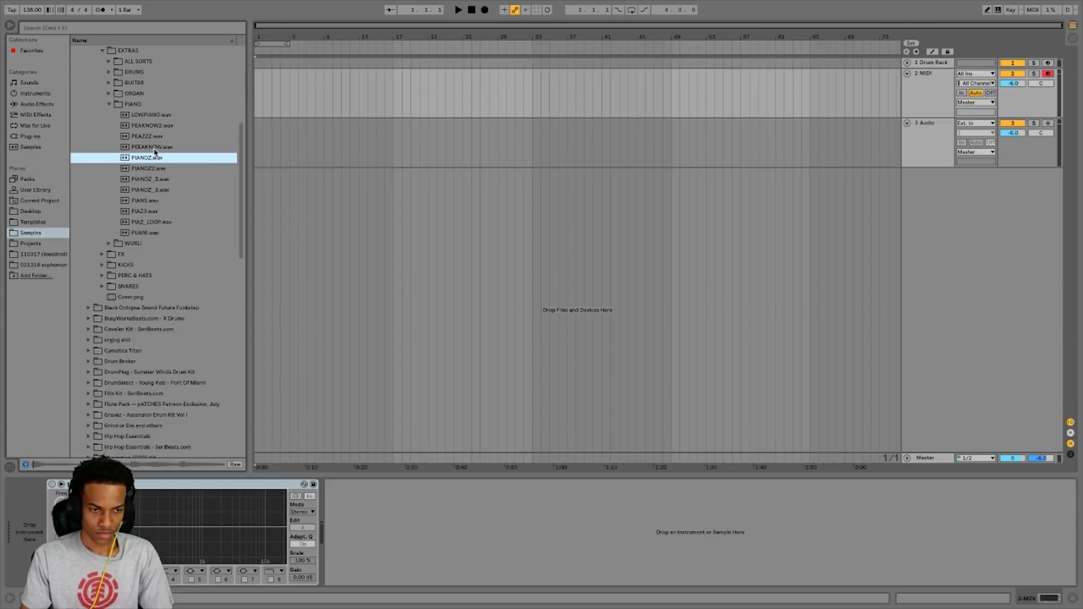
key("Down")
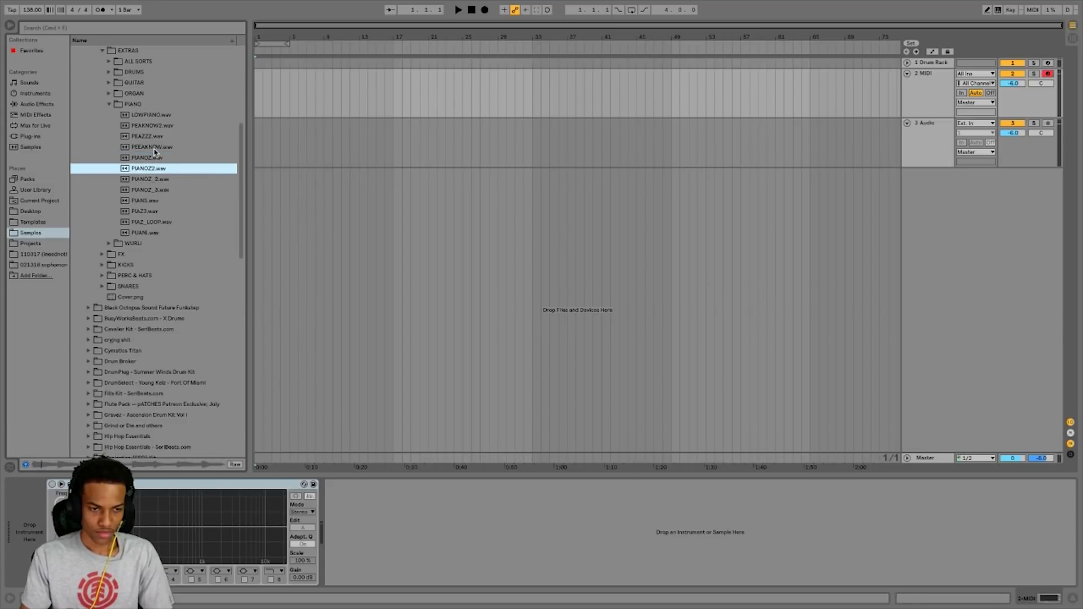
key("Down")
key("Down")
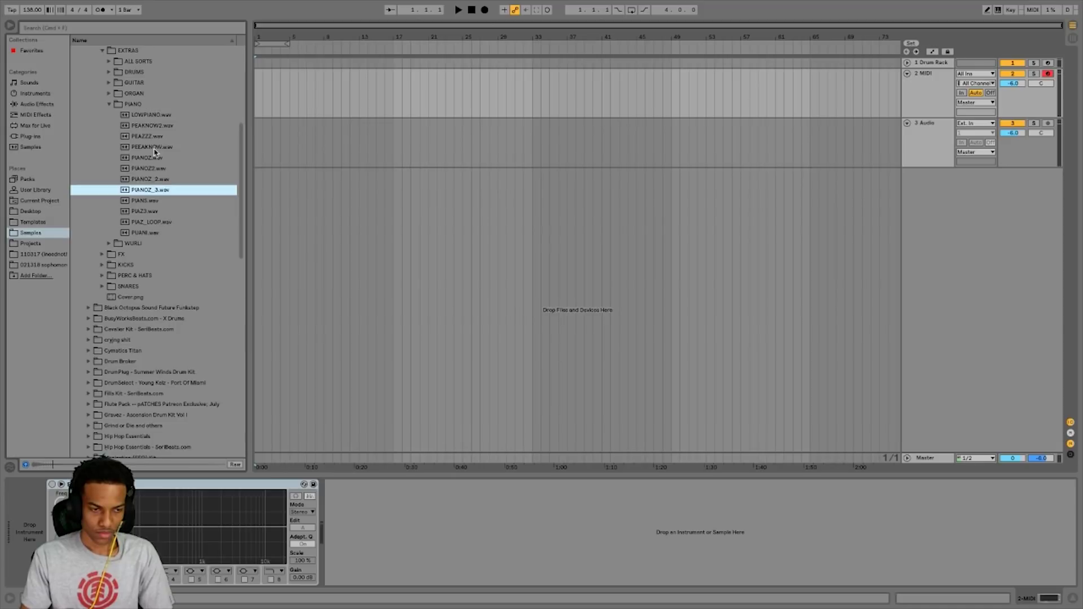
key("Down")
key("Down")
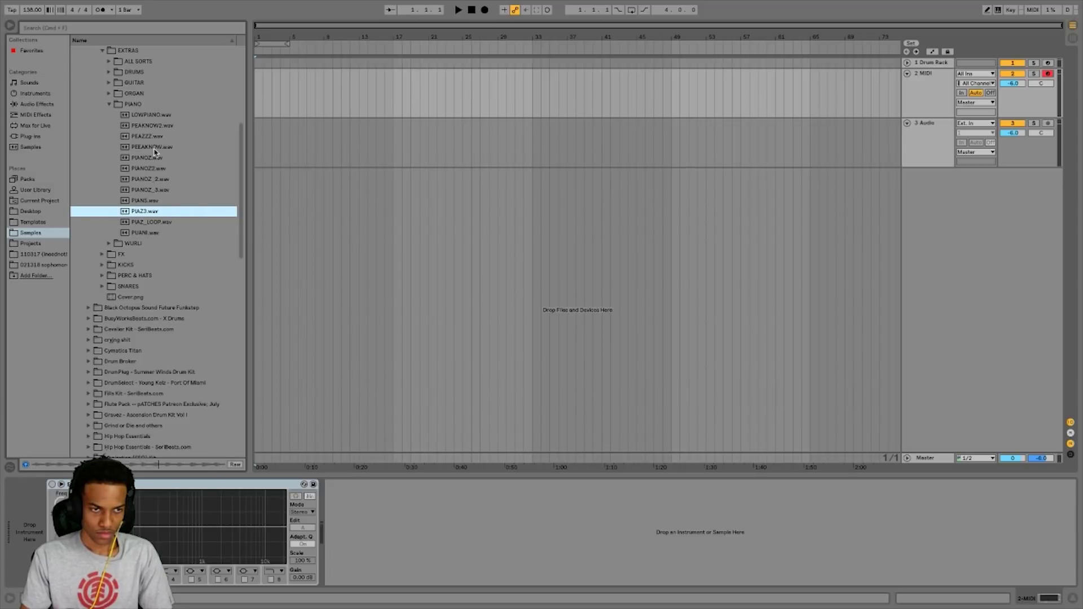
key("Down")
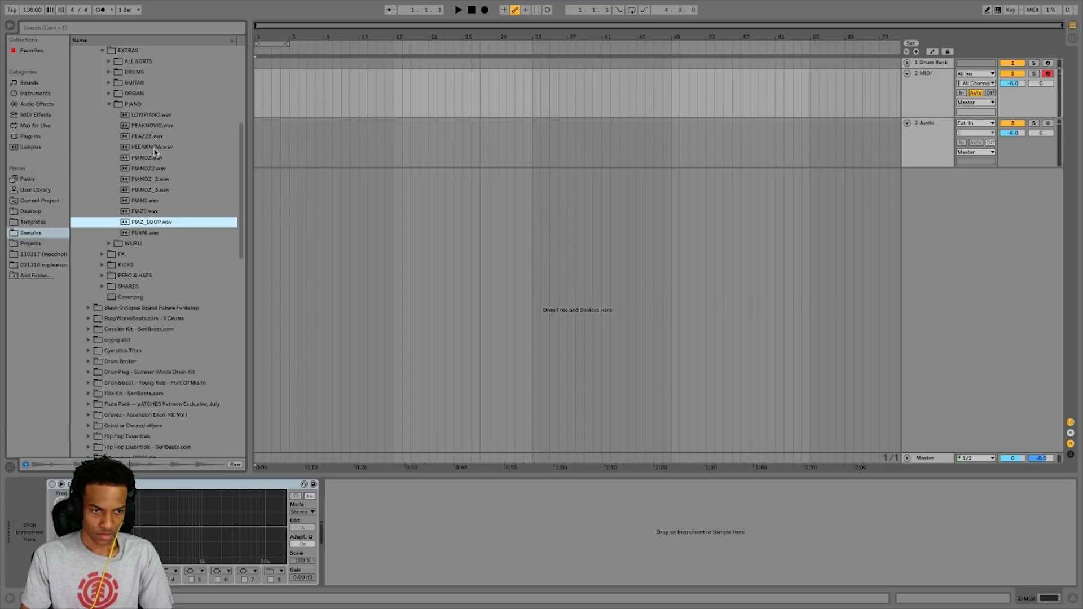
key("Down")
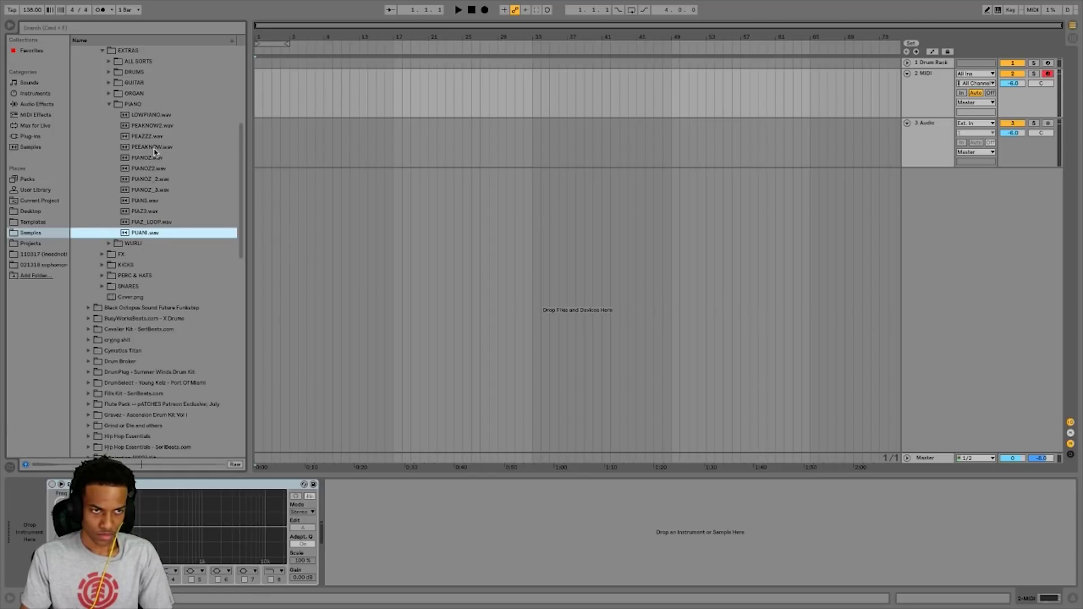
Return to the ORGAN folder and compare organchordz1.wav with organchordz2.wav, ending on organchordz1.wav
left_click(159, 116)
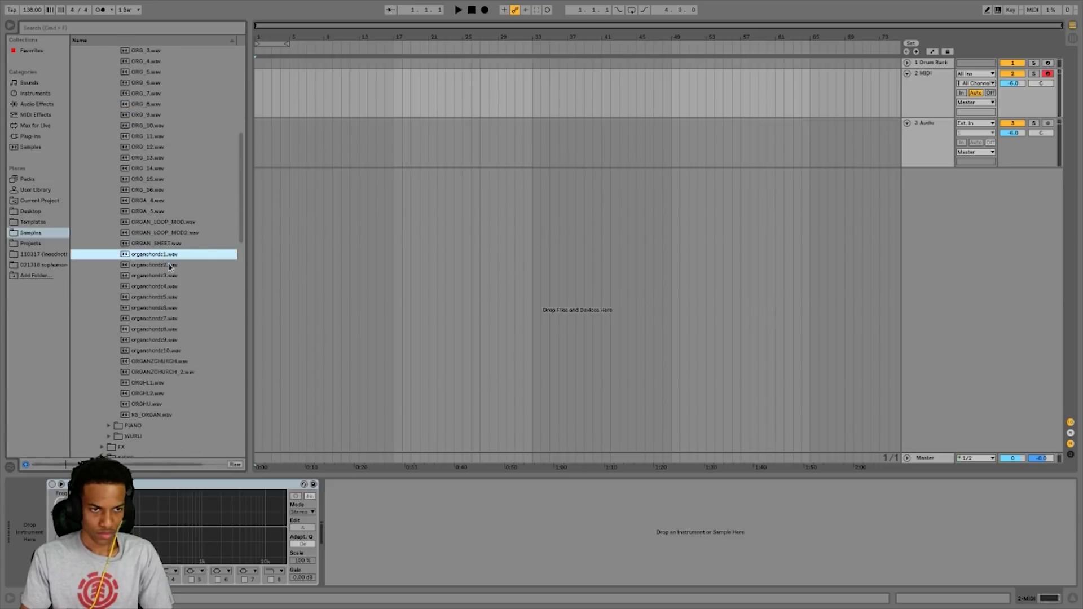
left_click(171, 265)
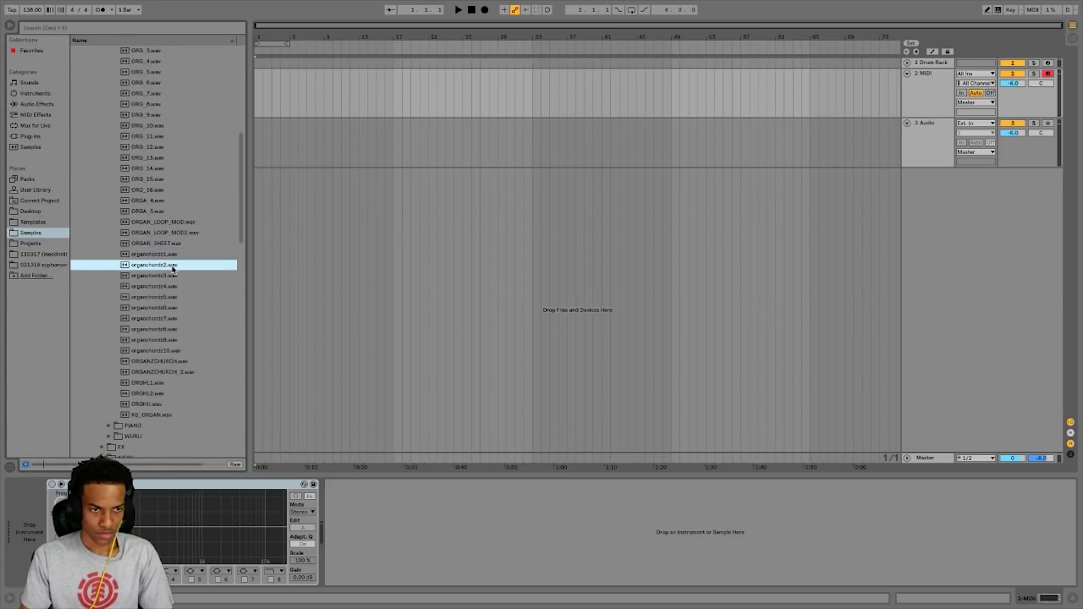
key("Up")
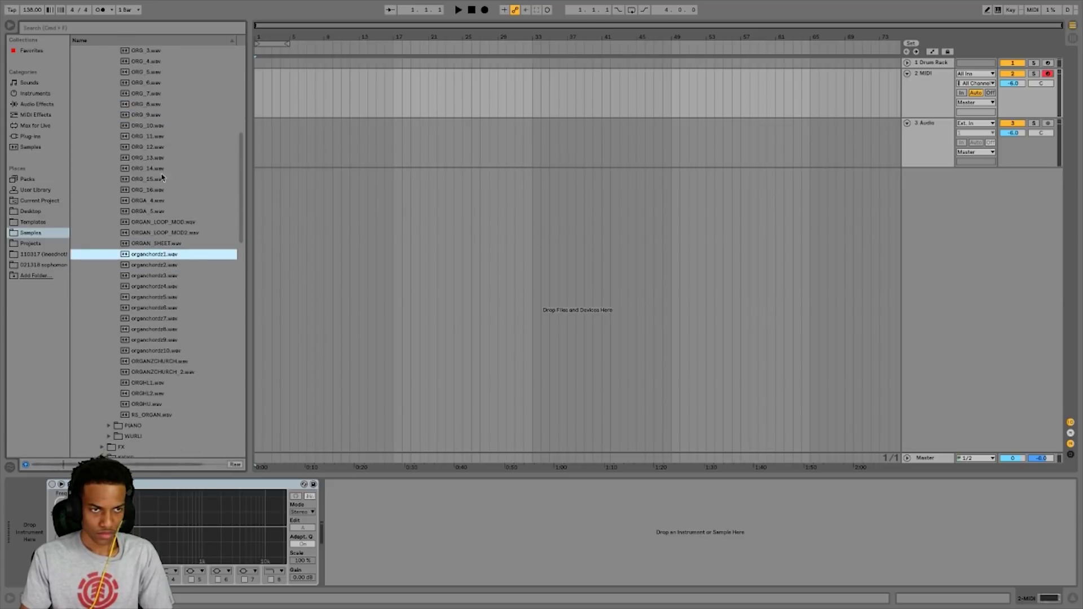
Preview the organ chord samples after organchordz1.wav and several of the numbered ORG_ samples, ending on ORG_3.wav
key("Down")
key("Down")
key("Down")
key("Down")
left_click(170, 93)
key("Up")
key("Up")
key("Up")
key("Up")
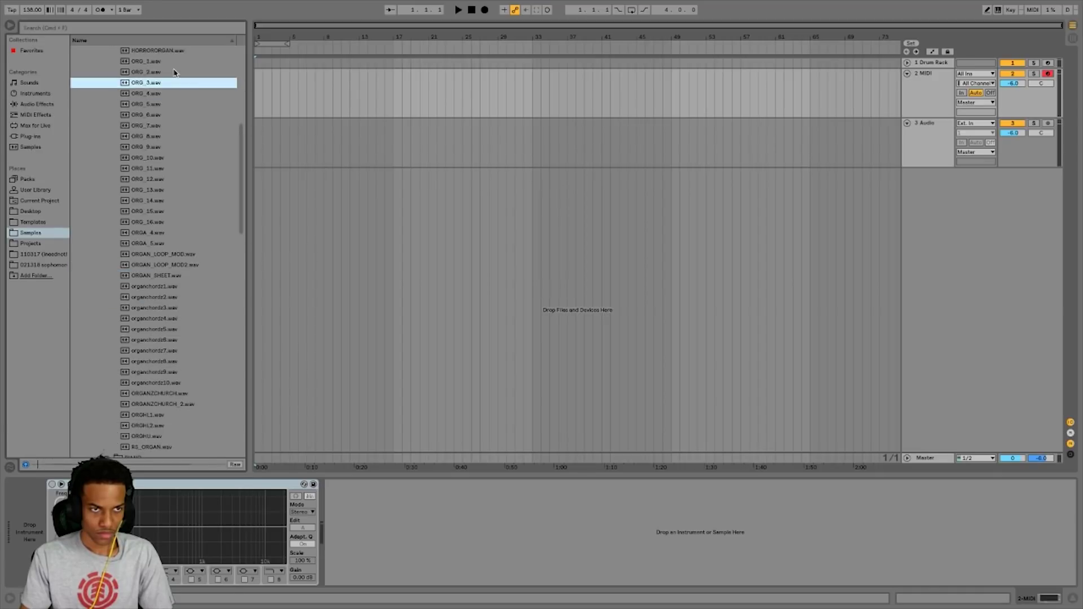
Preview ORG_4.wav through ORG_10.wav one after another
key("Down")
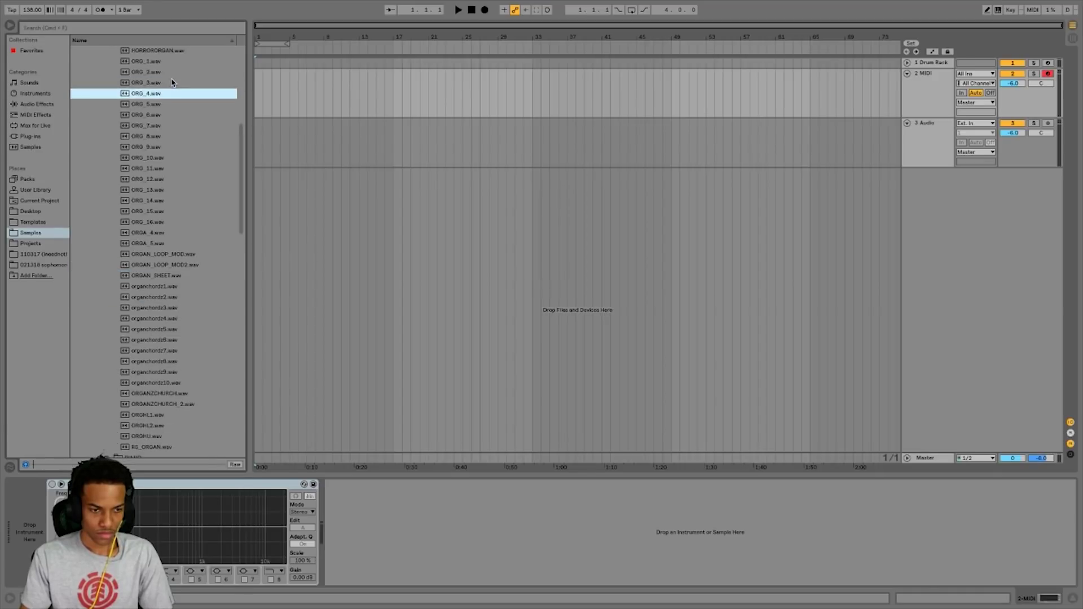
key("Down")
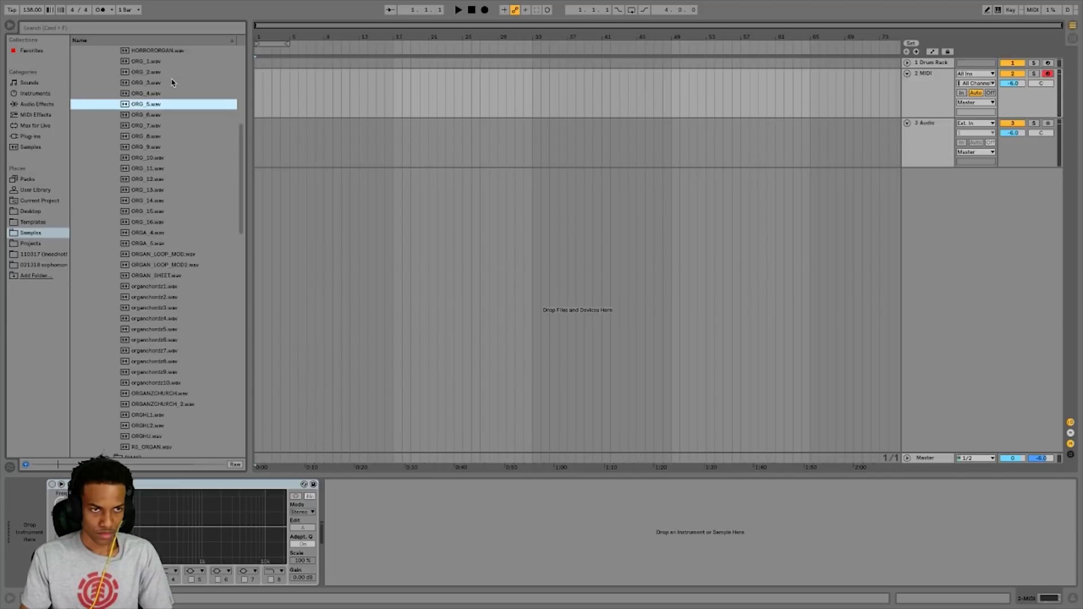
key("Down")
key("Down")
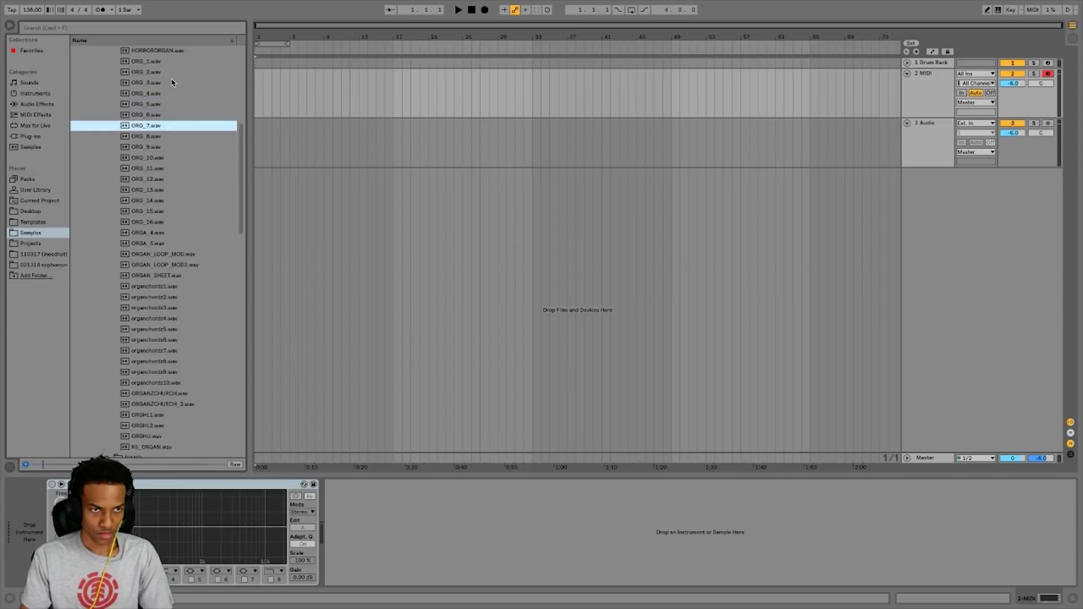
key("Down")
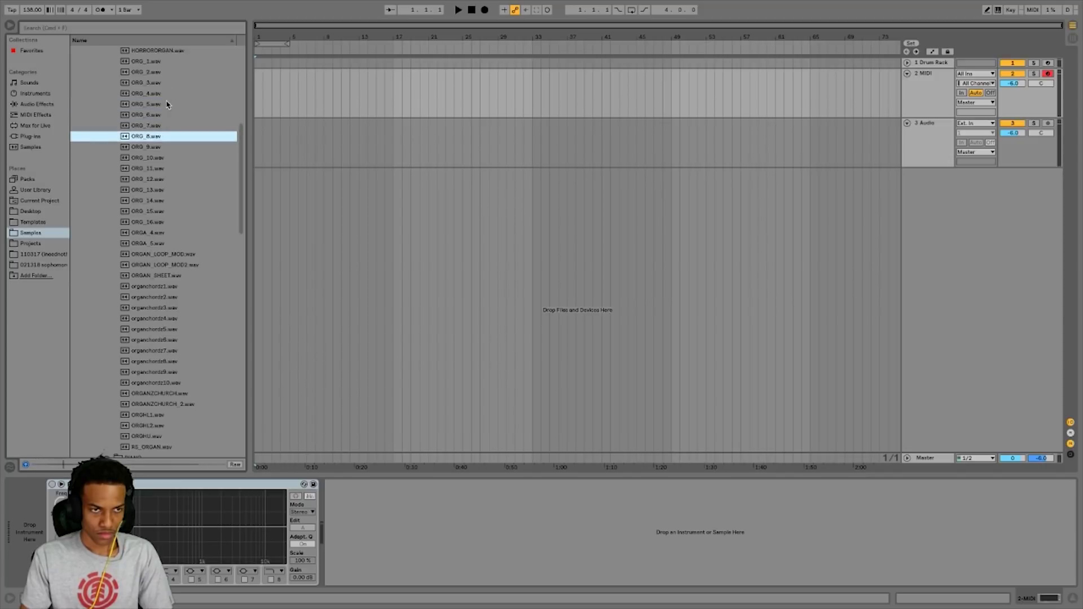
key("Down")
key("Down")
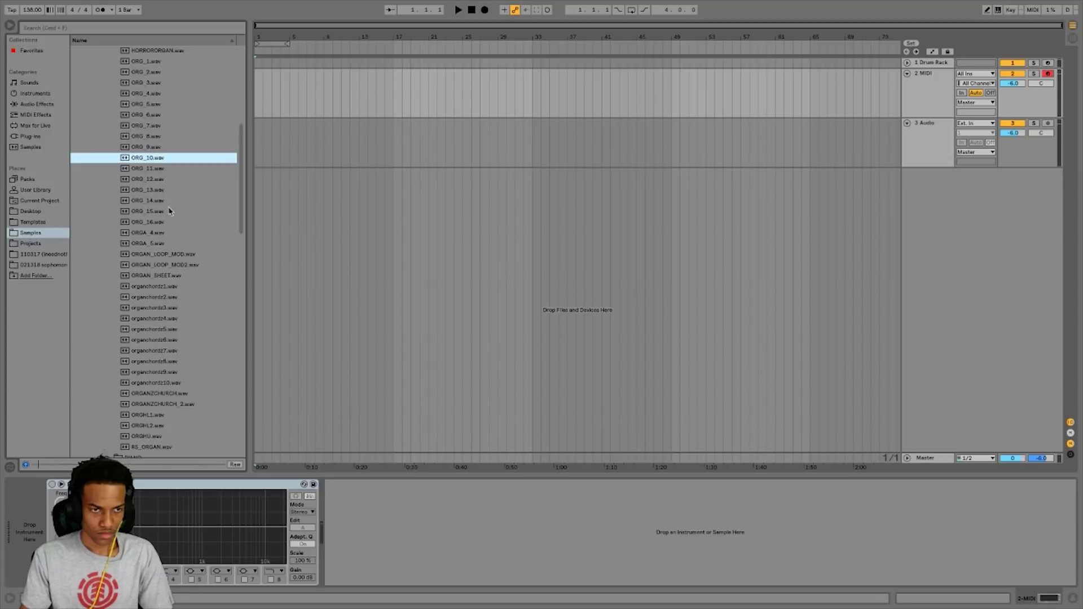
Go back to the ALL SORTS folder and preview DISCOHIT.wav, DON_EVIL.wav and DON_EVIL2.wav
left_click(164, 261)
scroll(166, 237, "up", 10)
left_click(165, 232)
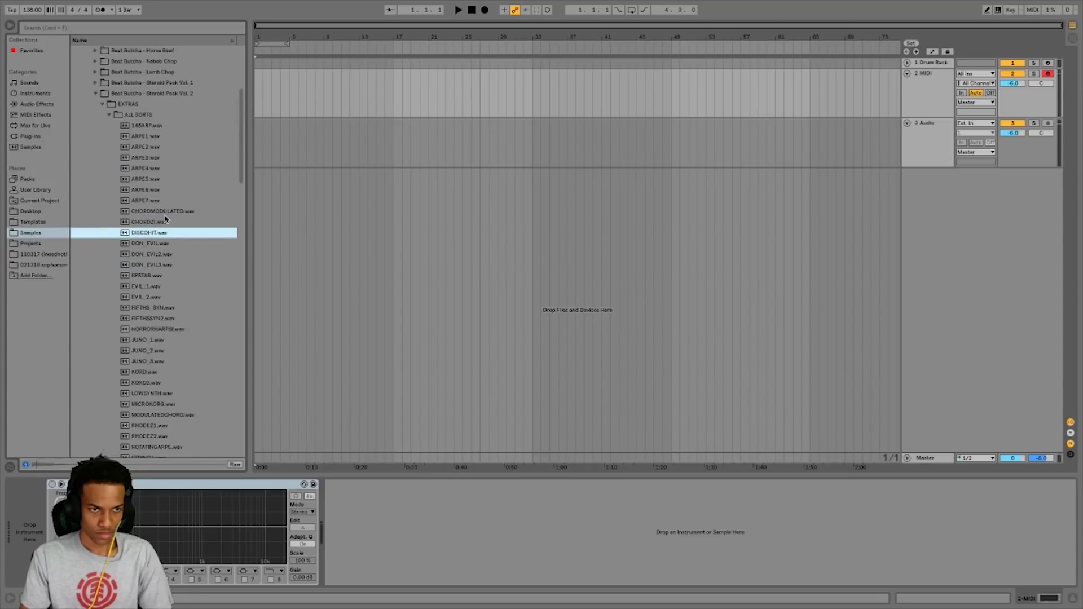
key("Down")
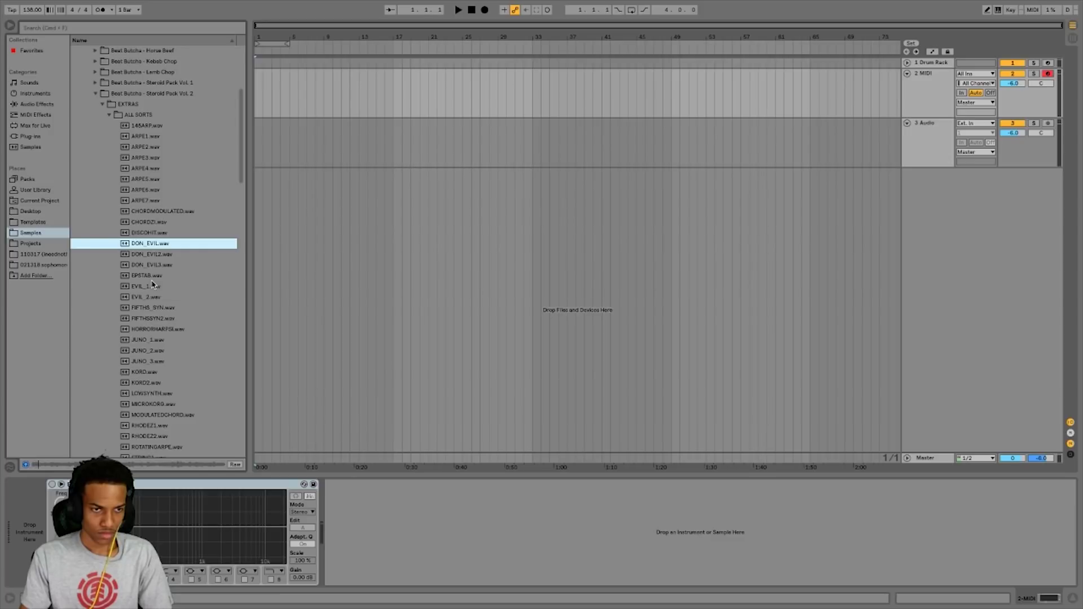
key("Down")
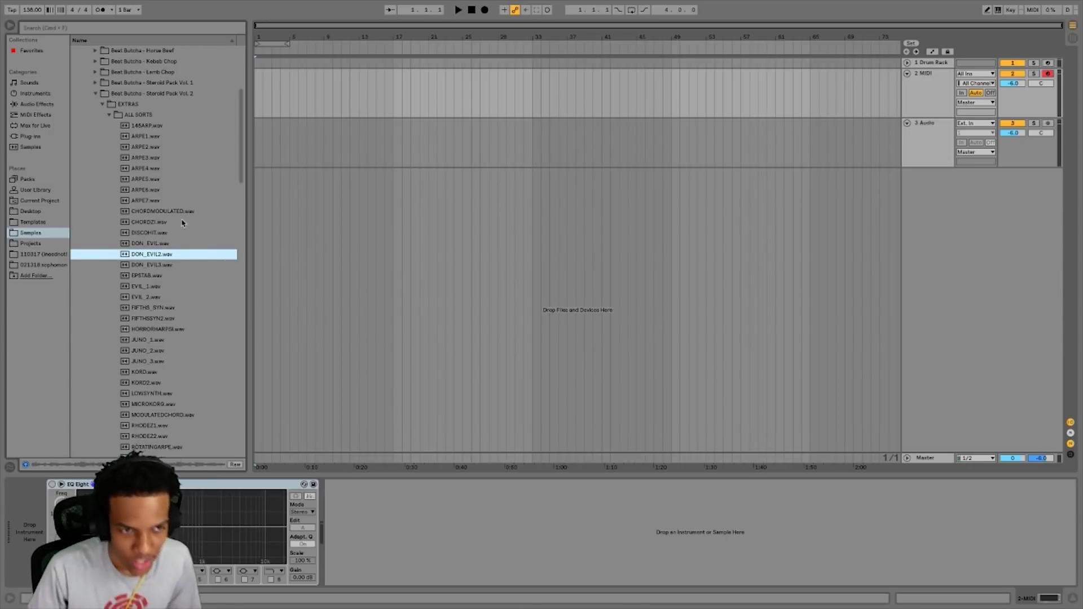
Place DON_EVIL.wav at bar 1 of the audio track and turn off warping for the clip
left_click(148, 244)
left_click_drag(149, 244, 262, 162)
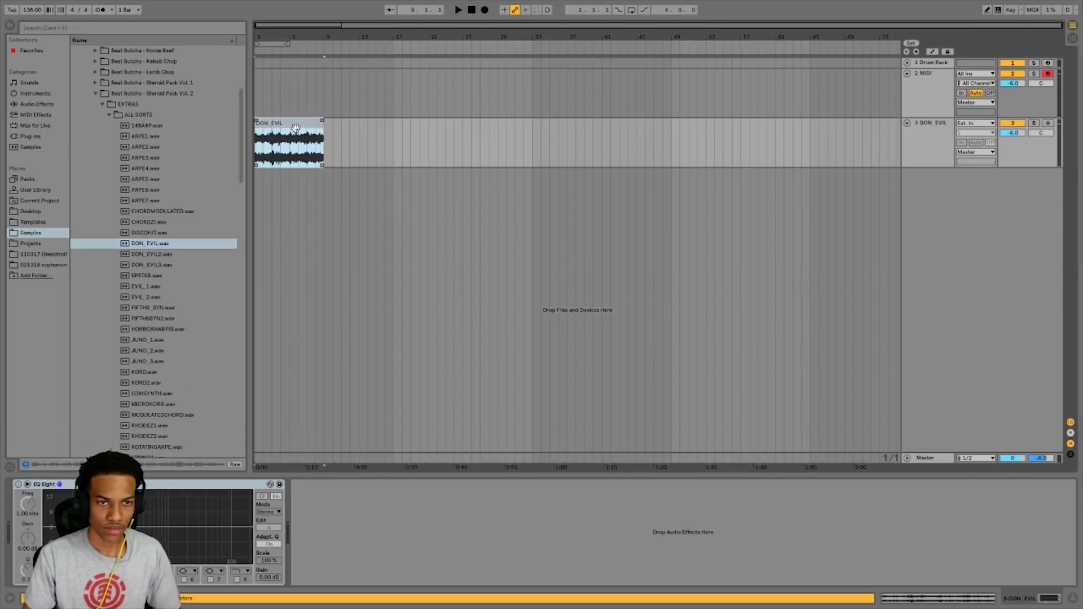
double_click(295, 127)
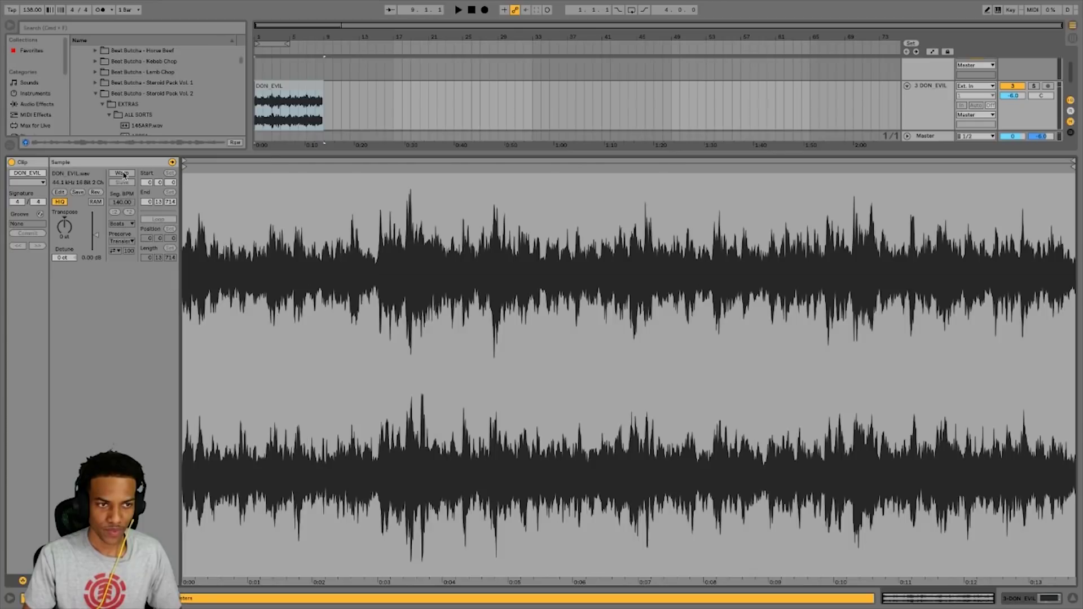
left_click(124, 176)
key("super+alt+l")
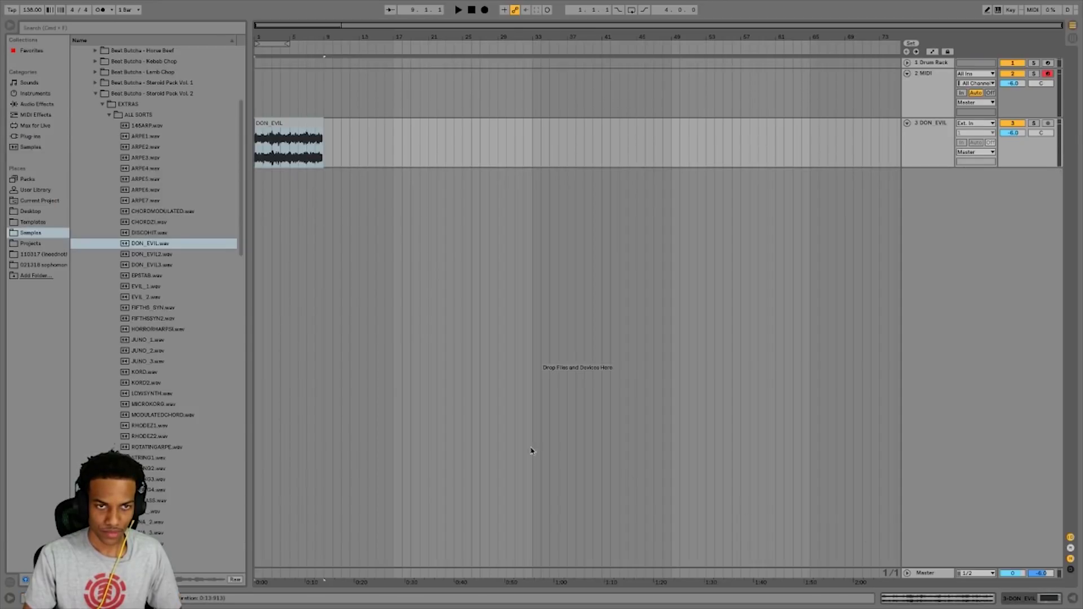
Play the DON_EVIL clip to find its repeat point and trim its end to just before bar 5
left_click_drag(338, 40, 341, 100)
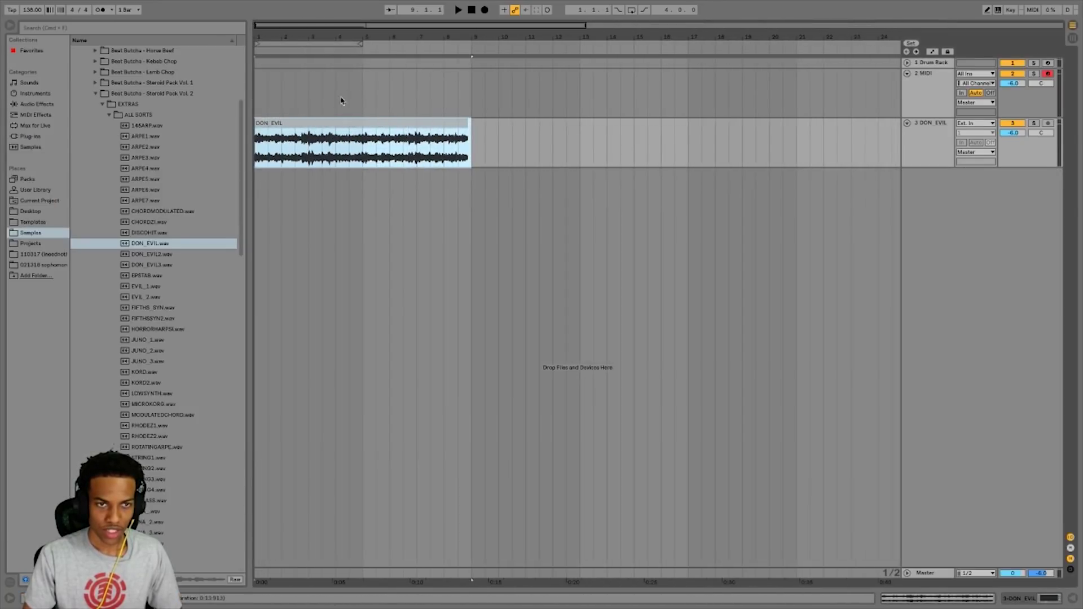
key("space")
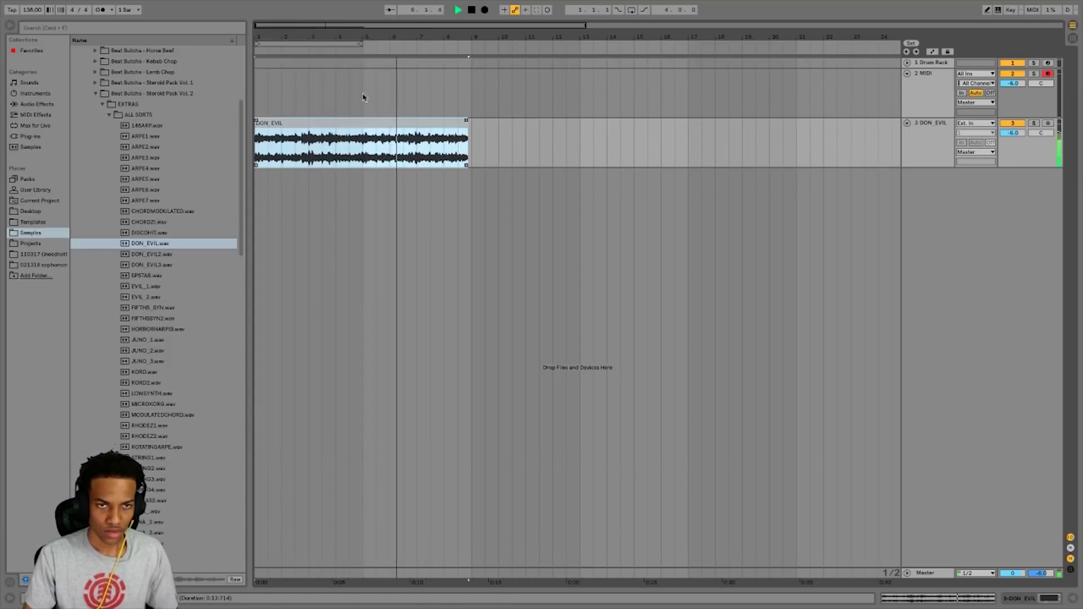
left_click(359, 51)
key("space")
key("plus")
key("plus")
left_click(367, 145)
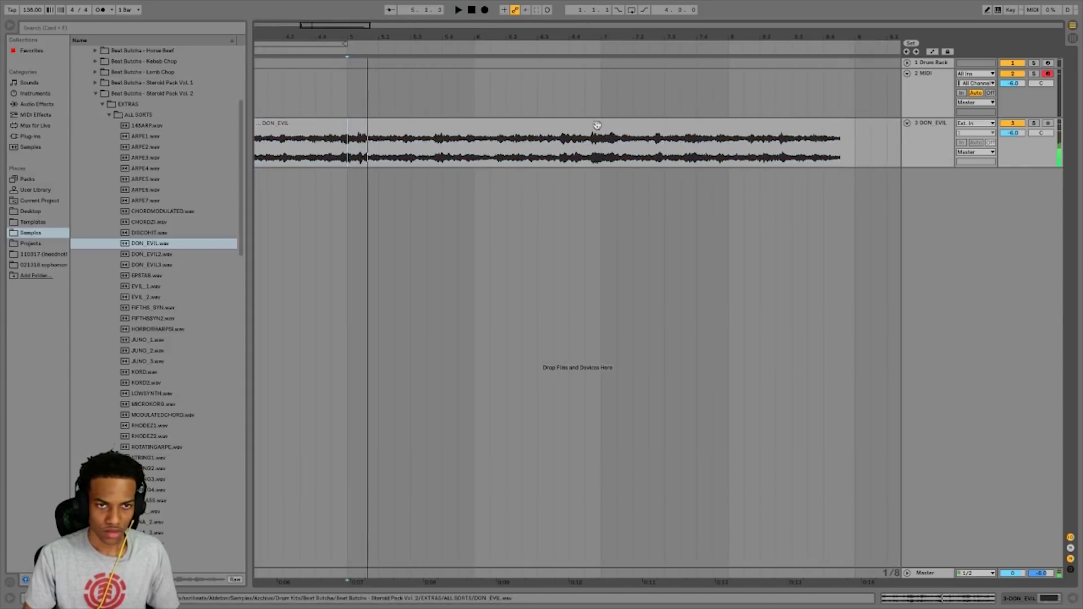
left_click_drag(840, 135, 343, 154)
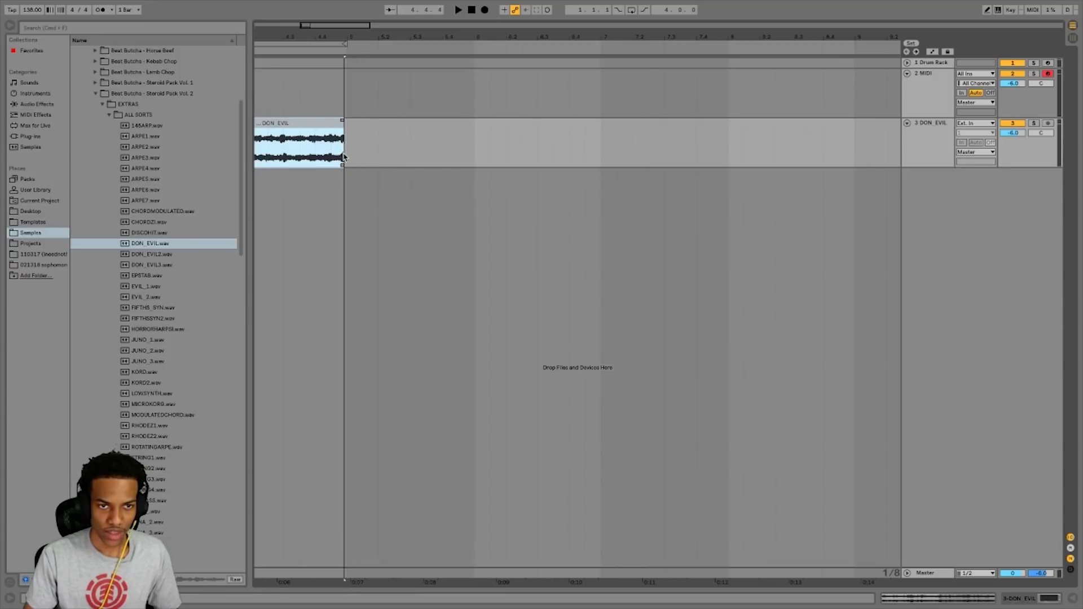
Set the arrangement loop to the trimmed DON_EVIL clip and play it back looped
left_click(333, 123)
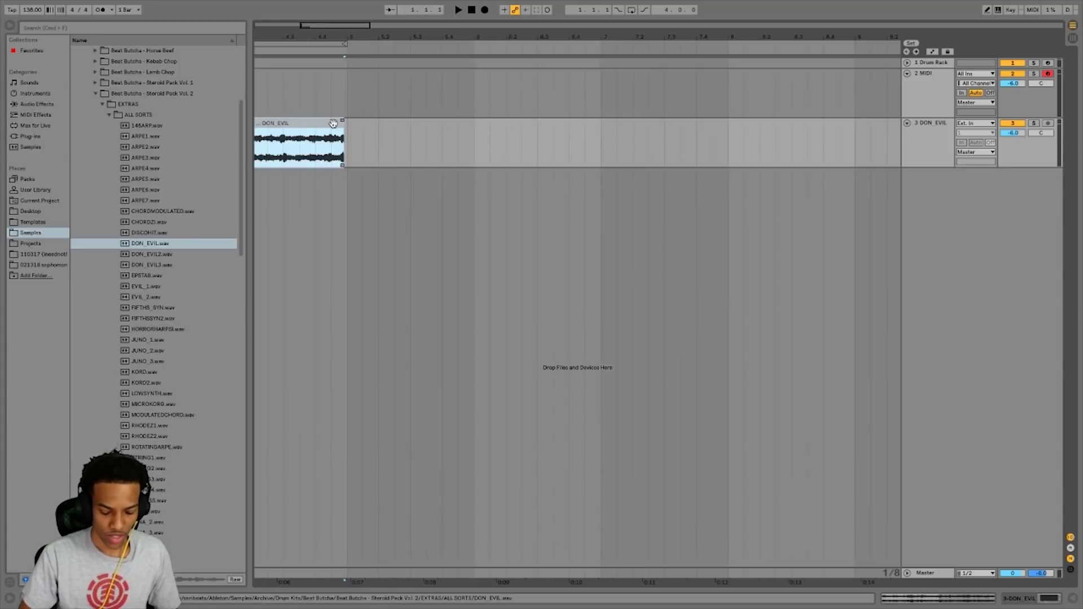
key("ctrl+l")
key("space")
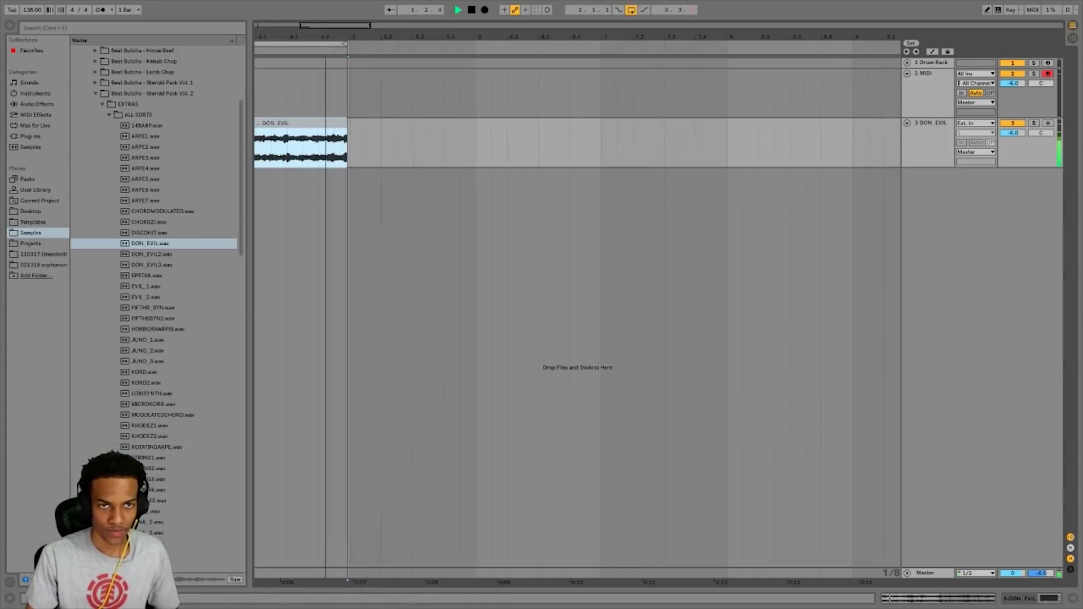
scroll(590, 77, "down", 5)
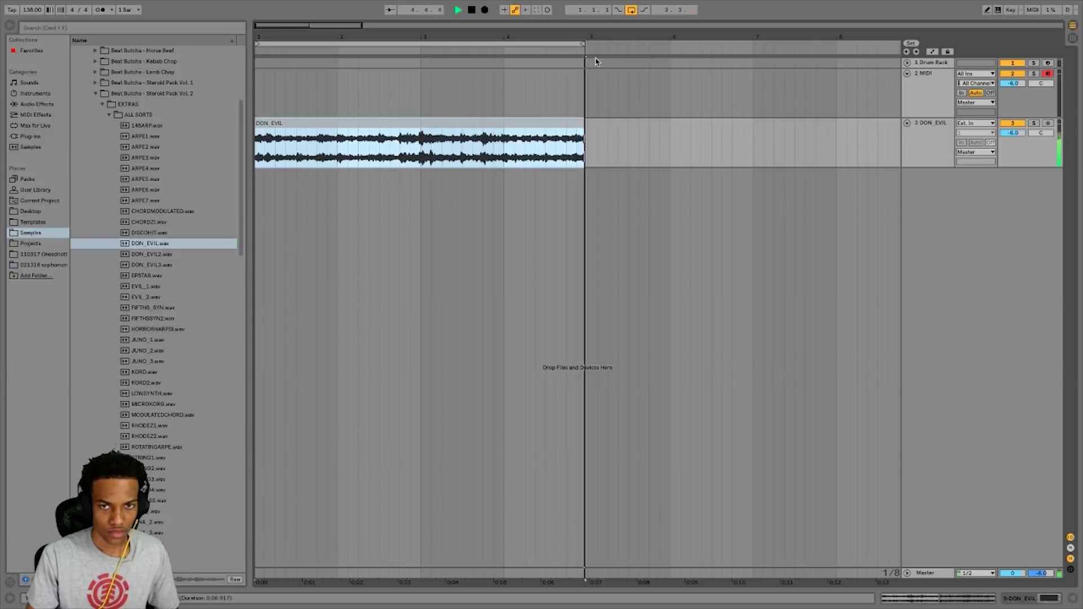
Stop playback and fine-tune the ends of the loop and the DON_EVIL clip for a four-bar loop
left_click_drag(564, 45, 545, 45)
key("space")
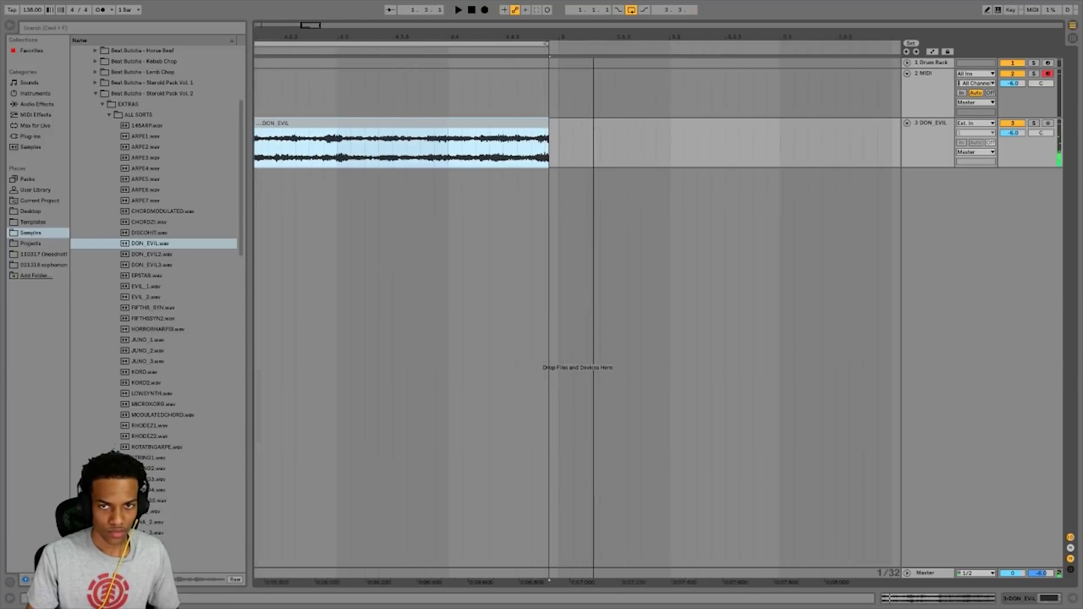
left_click(545, 45)
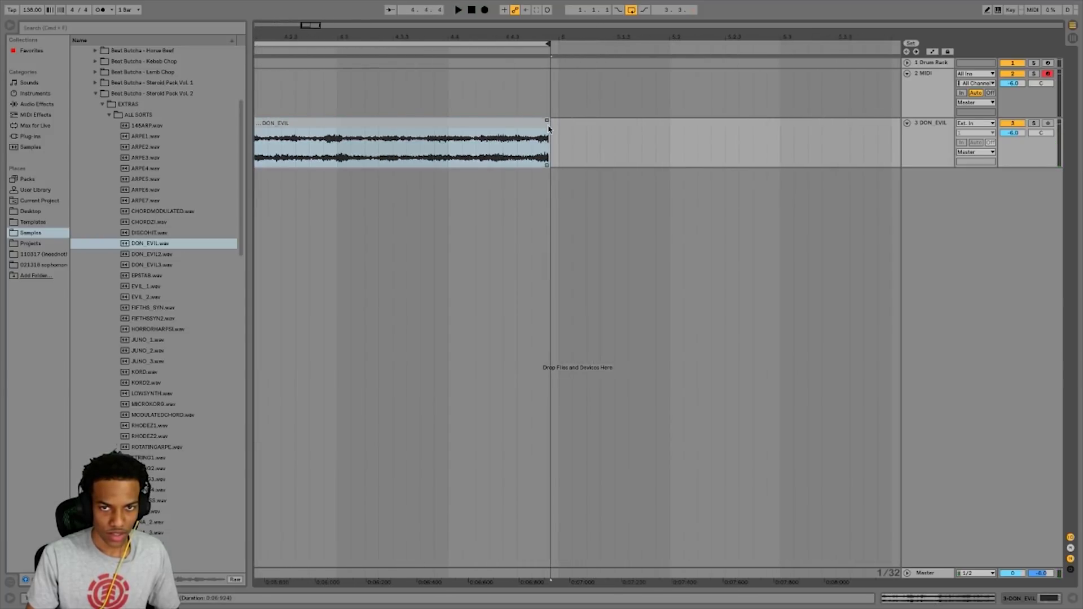
key("minus")
left_click(456, 141)
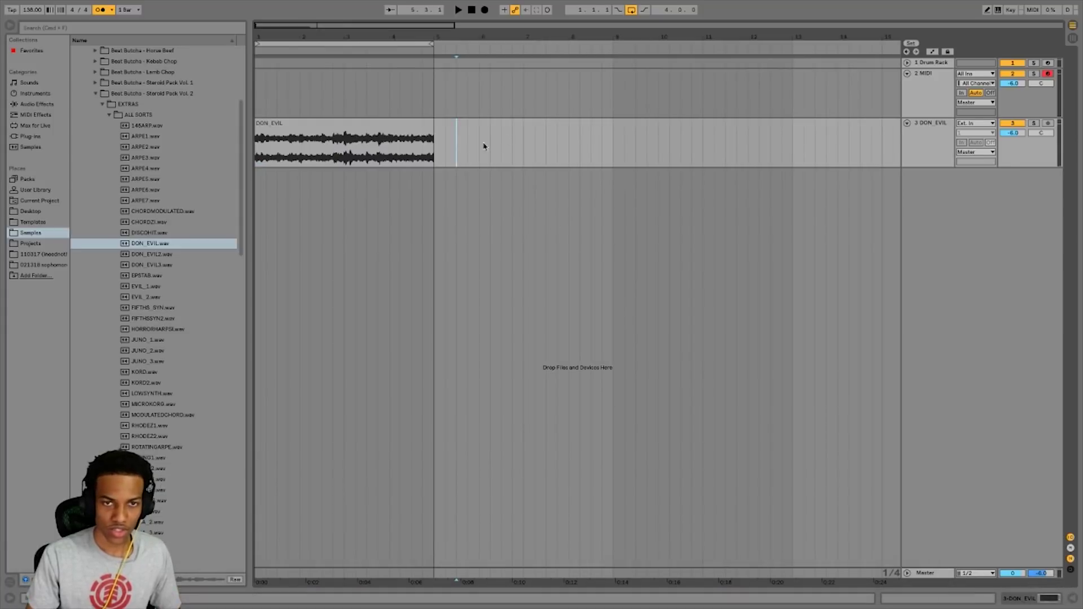
Select the MIDI track, collapse Beat Butcha, open 808 Essentials Vol.2 (WAV) in the Complete Collection folder and preview Bank.wav
left_click(930, 104)
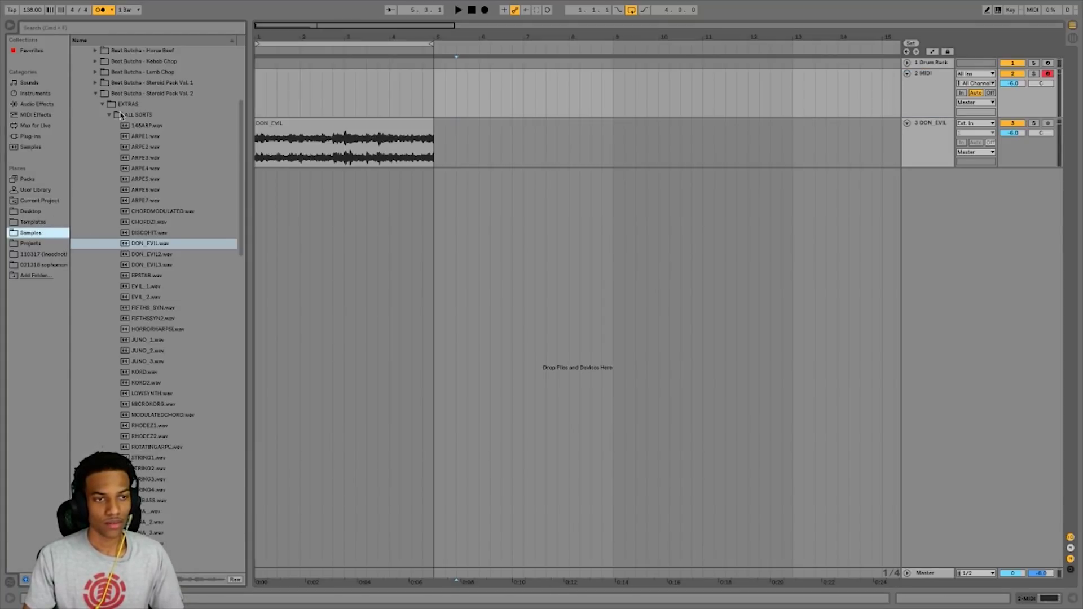
scroll(93, 137, "up", 6)
left_click(88, 136)
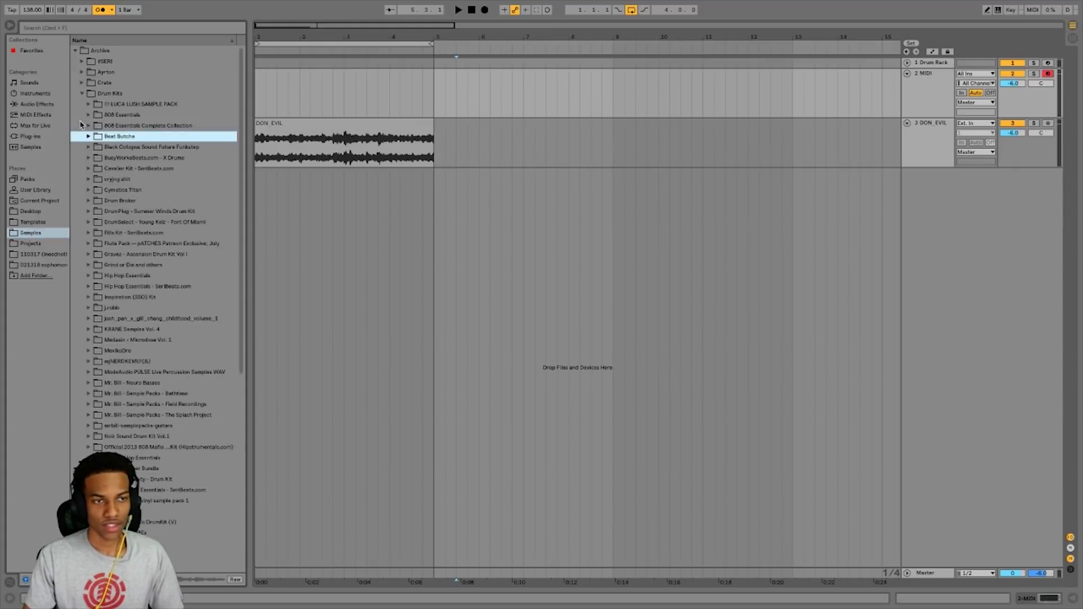
left_click(90, 126)
left_click(96, 158)
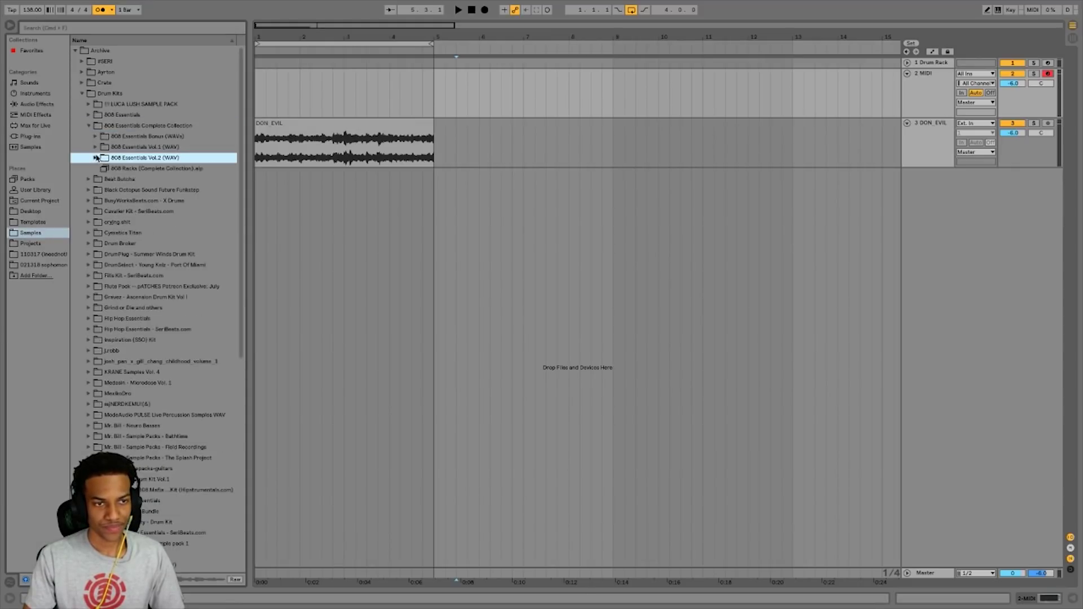
left_click(96, 159)
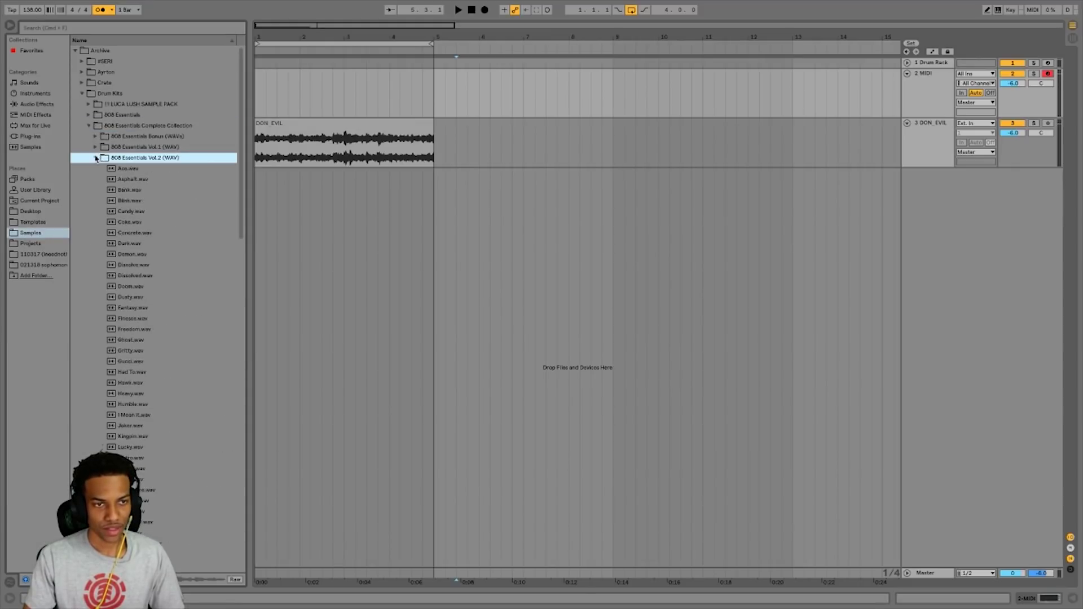
left_click(126, 190)
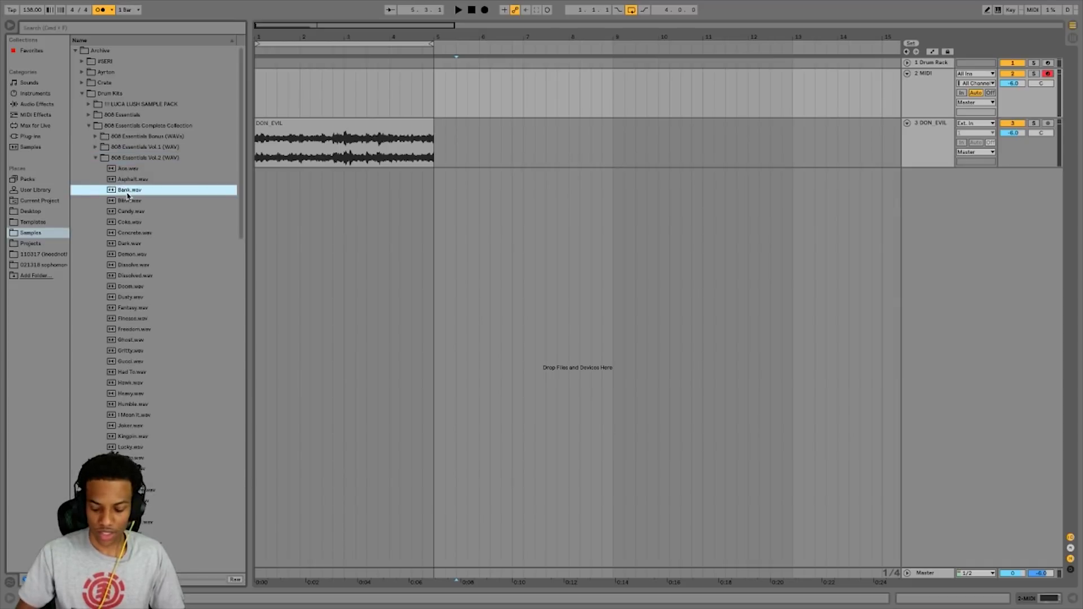
Load Bank.wav as a sampled instrument ahead of the EQ Eight on the MIDI track and collapse the 808 Essentials Vol.2 folder
double_click(922, 91)
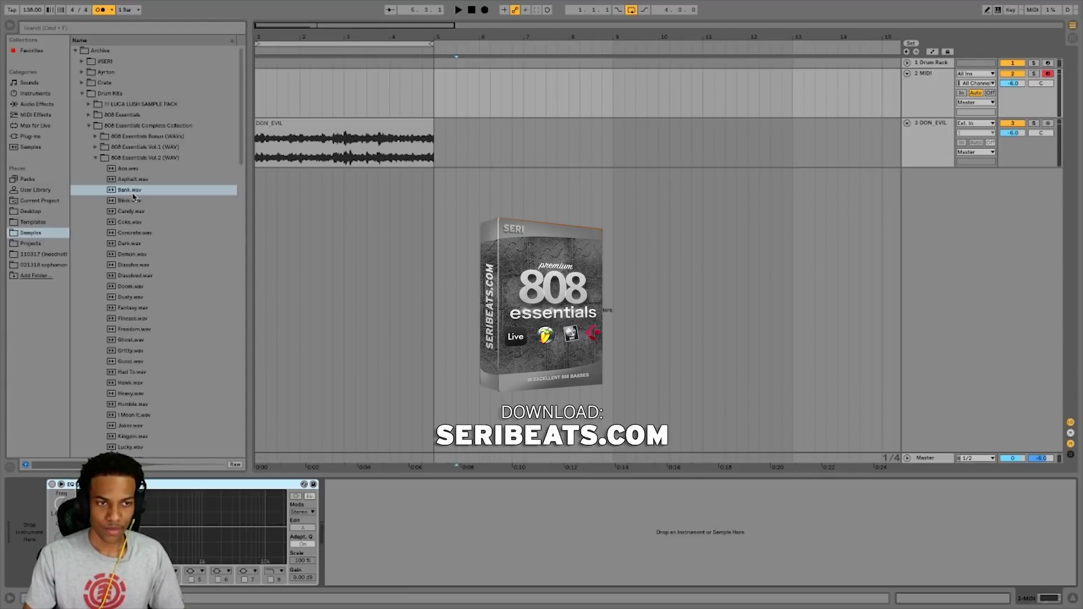
double_click(90, 192)
left_click_drag(273, 101, 434, 105)
left_click(125, 191)
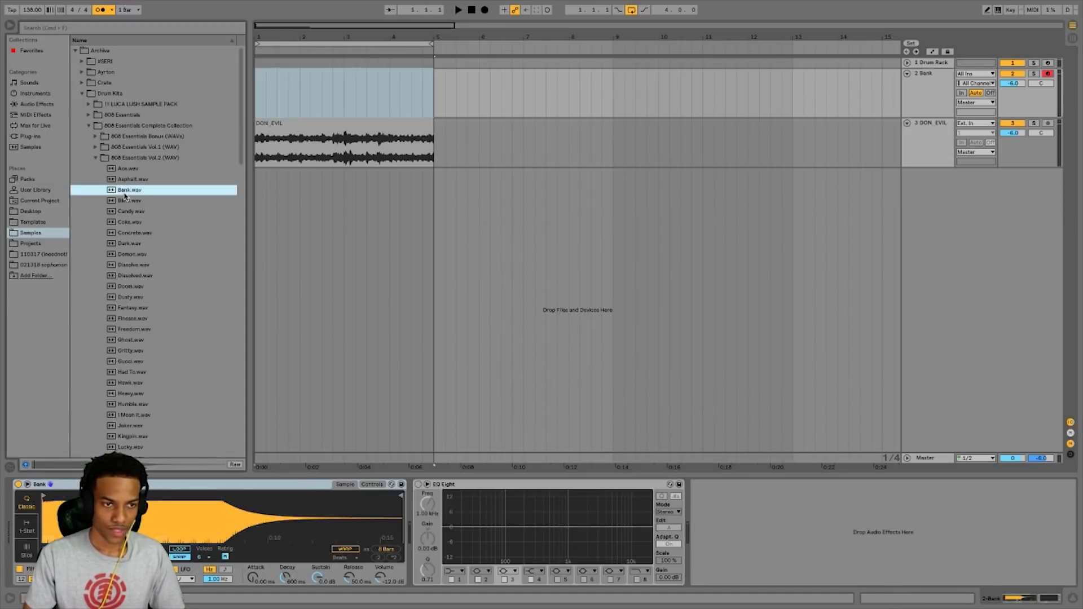
left_click(96, 159)
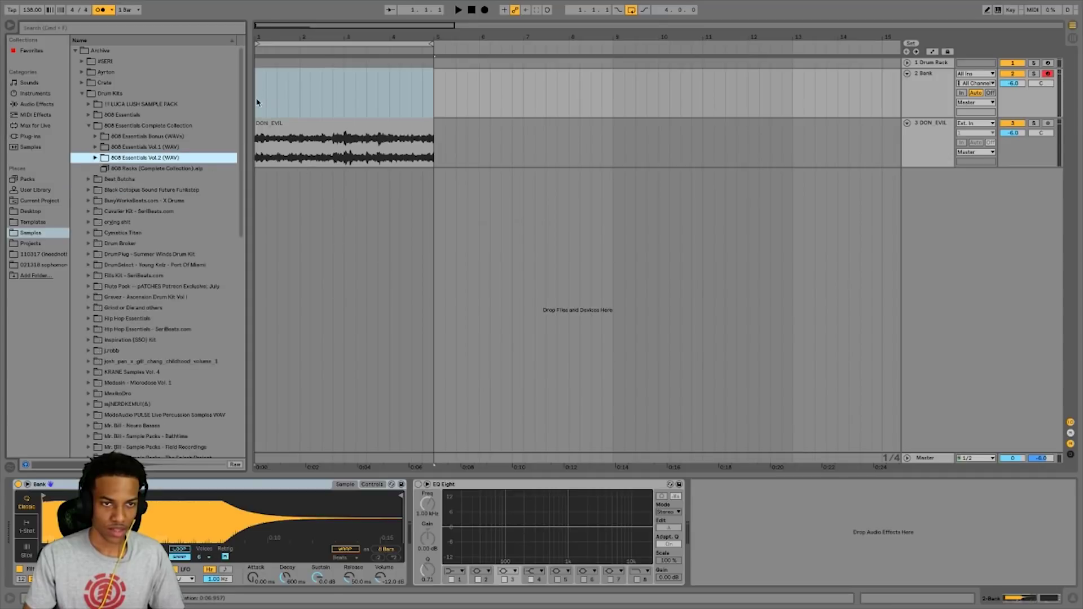
Create a two-bar MIDI clip at bar 1 of the Bank track and play a one-beat C#3 note at its start
left_click_drag(257, 102, 384, 101)
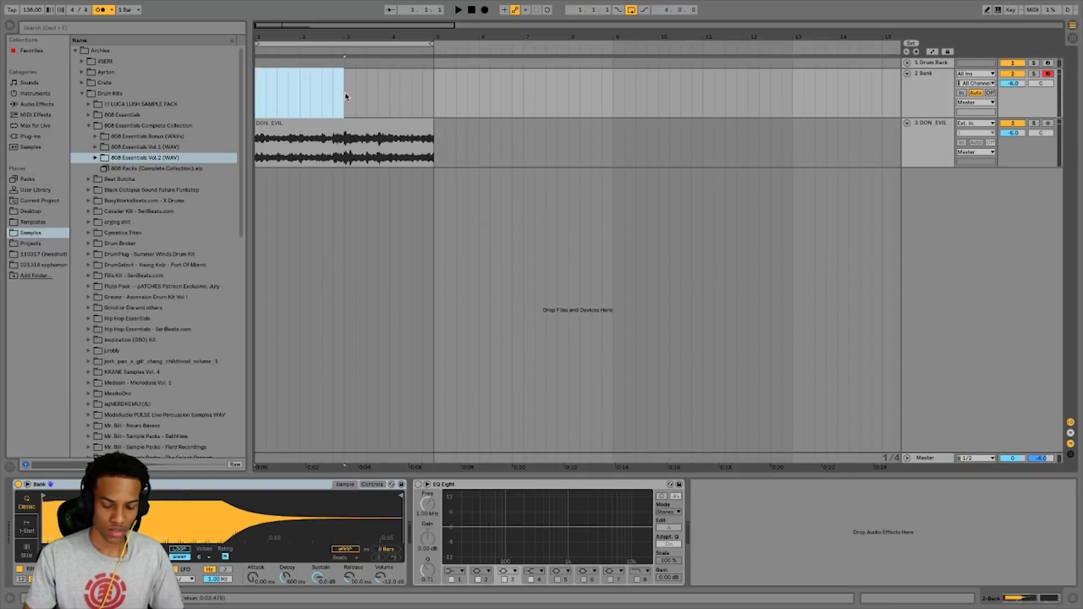
key("super+shift+m")
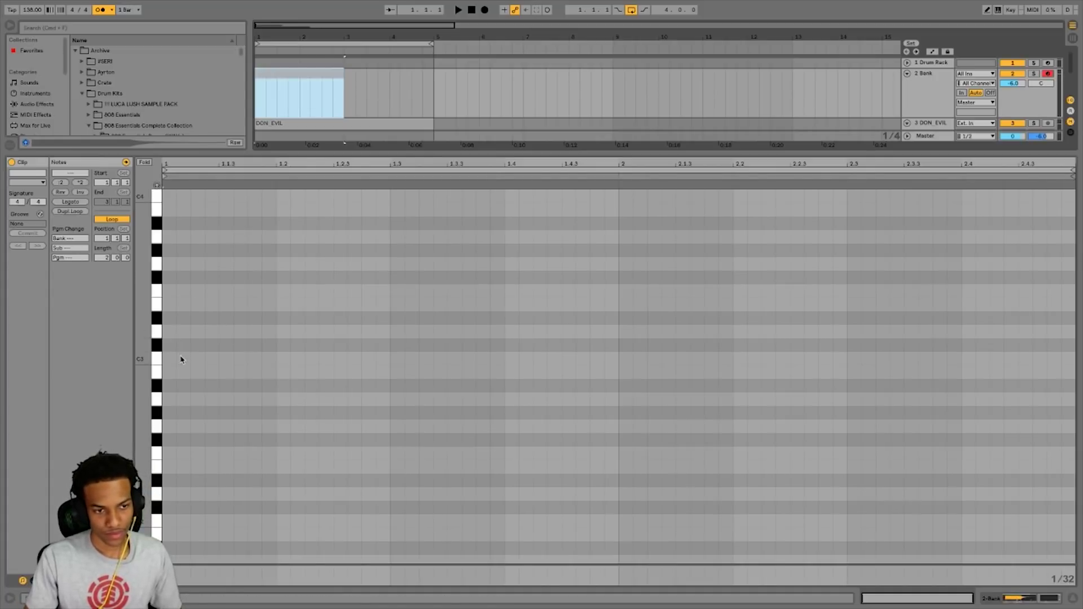
key("space")
left_click_drag(167, 358, 280, 359)
key("Up")
key("space")
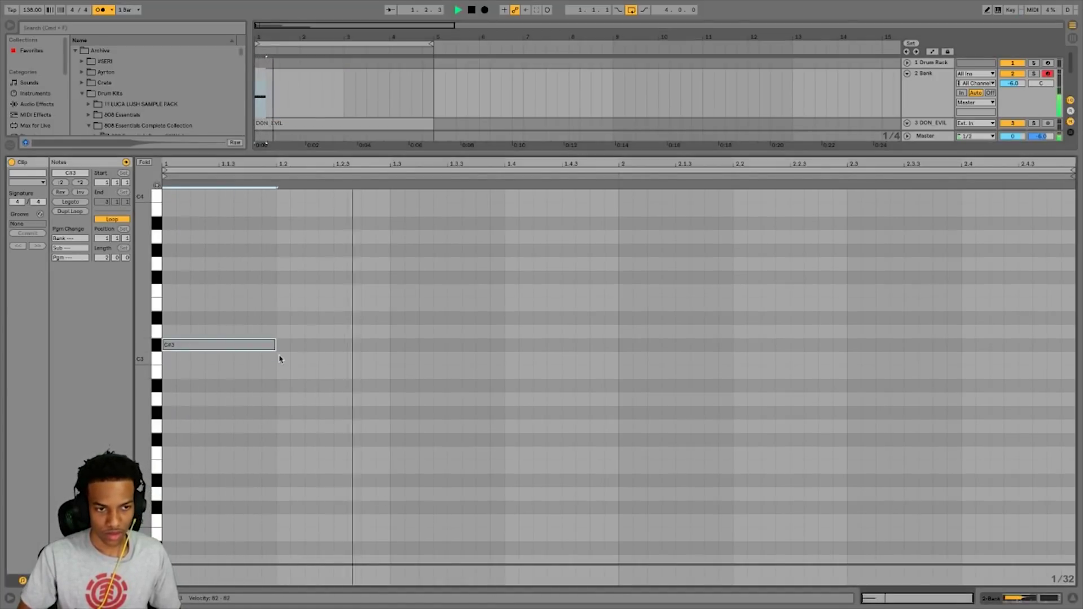
Transpose the 808 note up two octaves to C#5 and play it against the sample
key("space")
key("shift+Up")
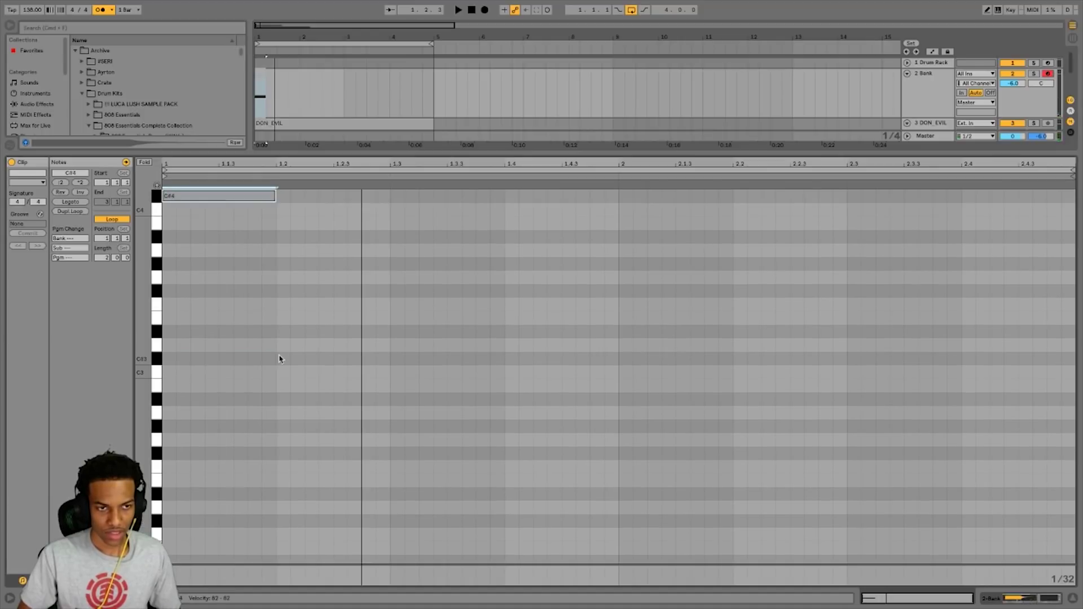
key("shift+Up")
key("space")
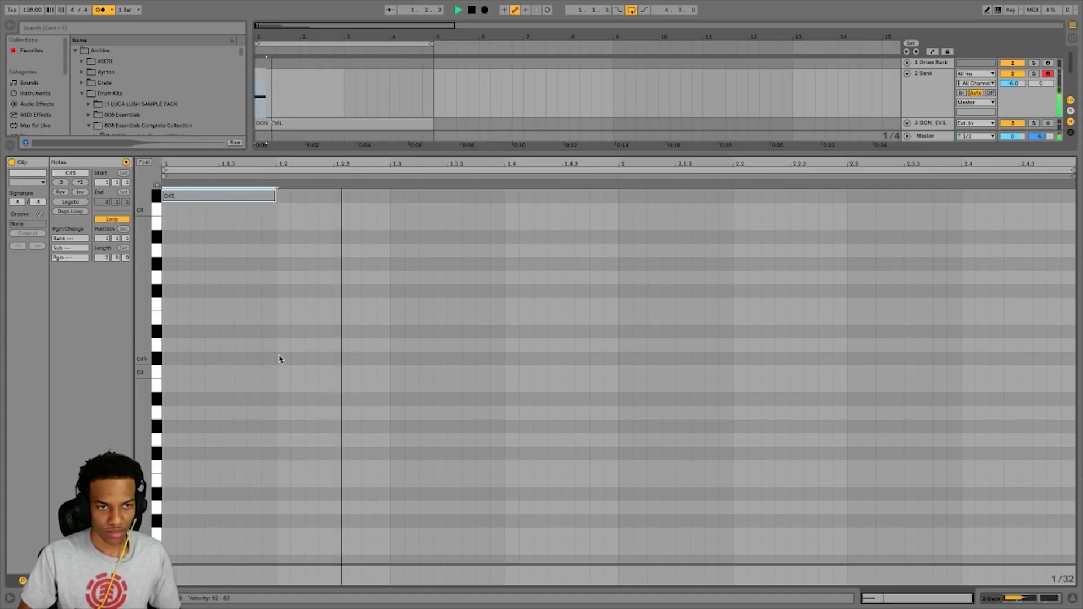
Replay the loop, lengthen the C#5 note to about beat 2.3 and duplicate it directly behind itself
key("space")
key("space")
key("space")
key("space")
scroll(304, 326, "up", 2)
key("space")
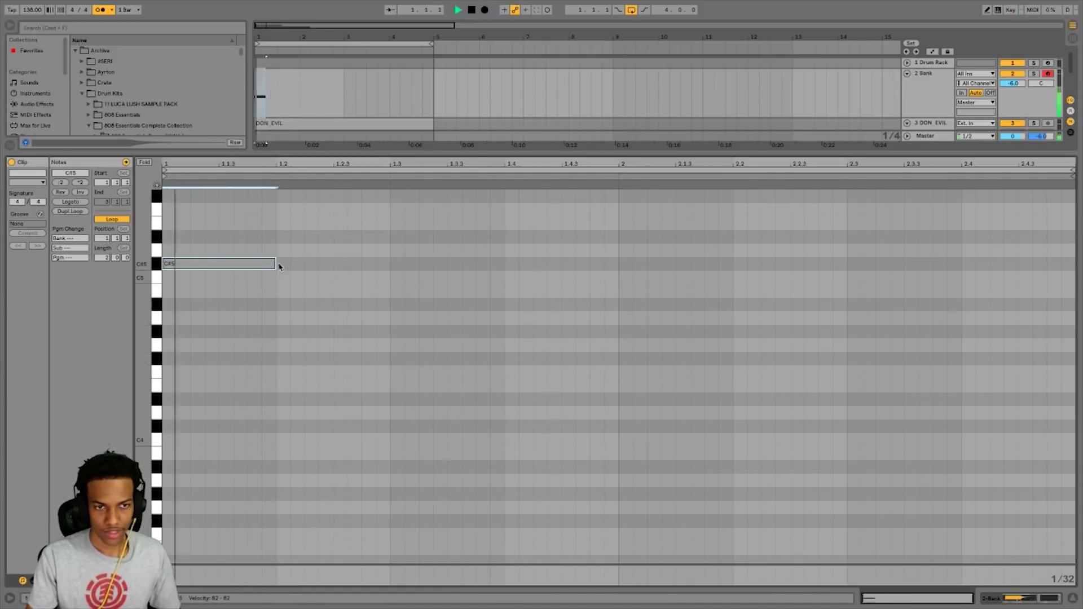
left_click_drag(275, 263, 861, 259)
key("space")
key("ctrl+d")
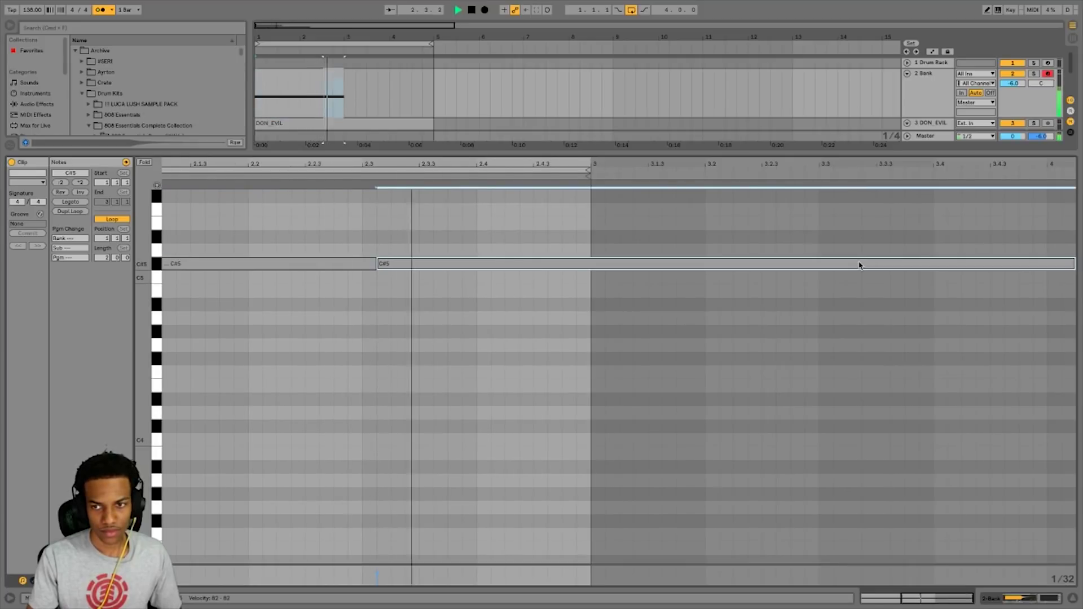
Shift the duplicated C#5 note to start at beat 2.3 and trim its end to bar 3
key("space")
left_click_drag(552, 272, 543, 268)
key("space")
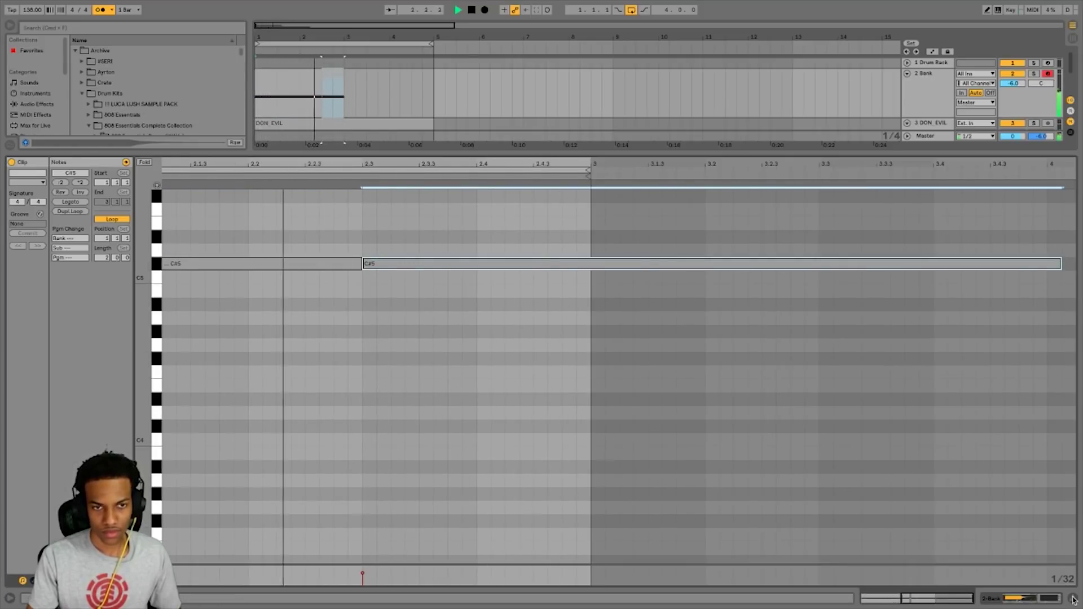
left_click_drag(1060, 263, 587, 256)
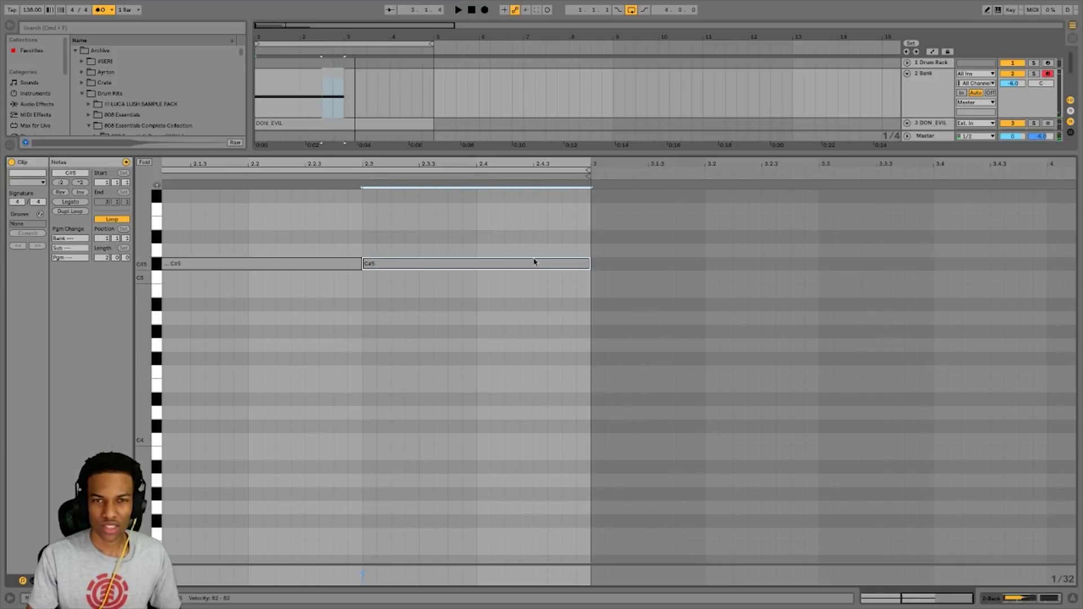
Duplicate the two-bar Bank clip to bar 3, transpose the copy's notes down five semitones to G#4 and play the loop
left_click(322, 97)
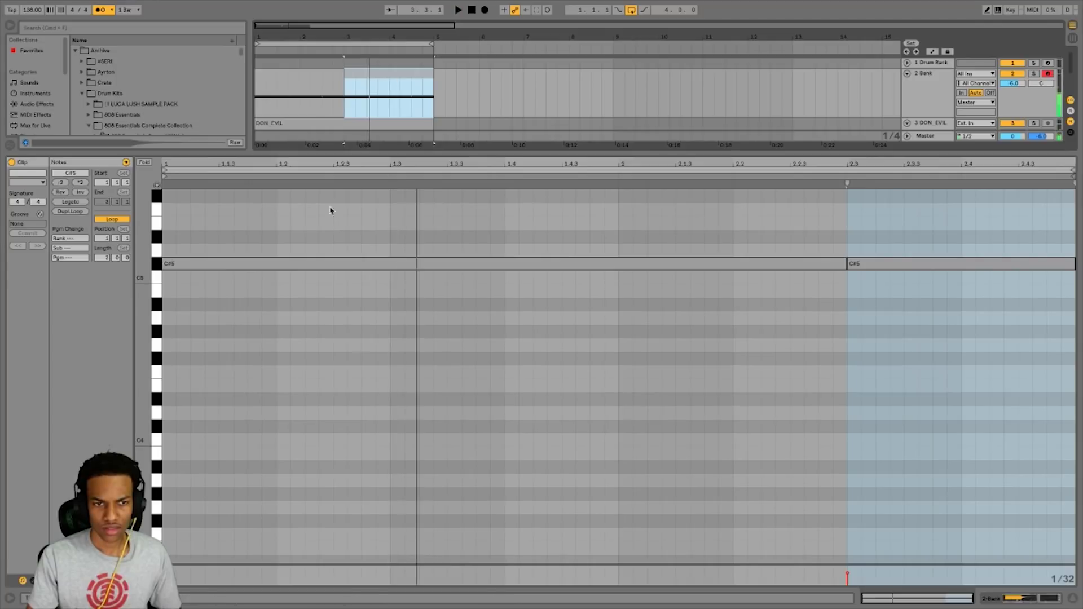
left_click_drag(295, 290, 869, 228)
key("Down")
key("Down")
key("Down")
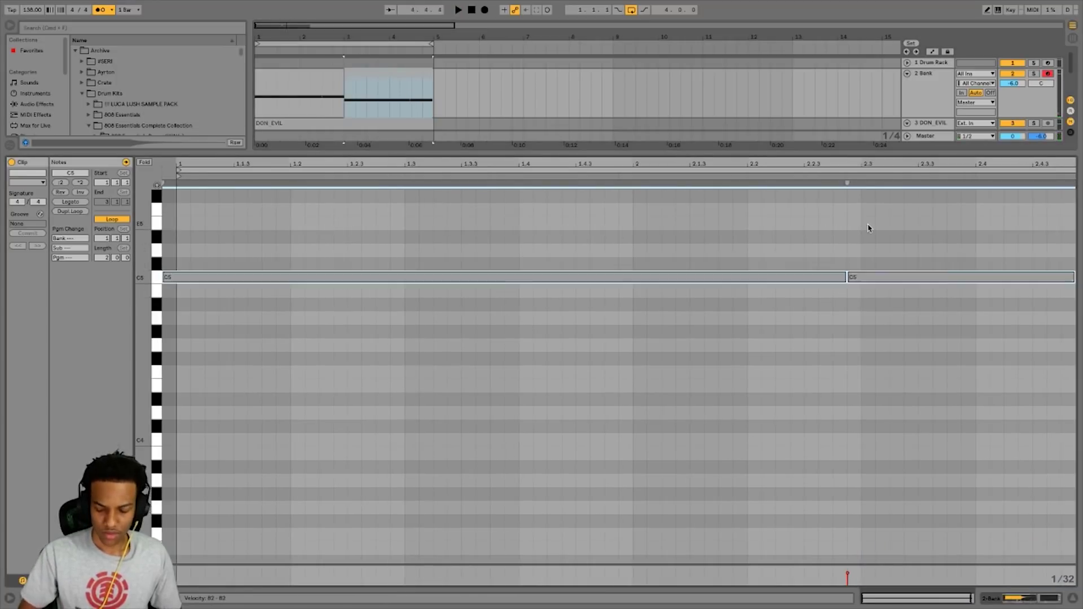
key("Down")
key("Down")
key("space")
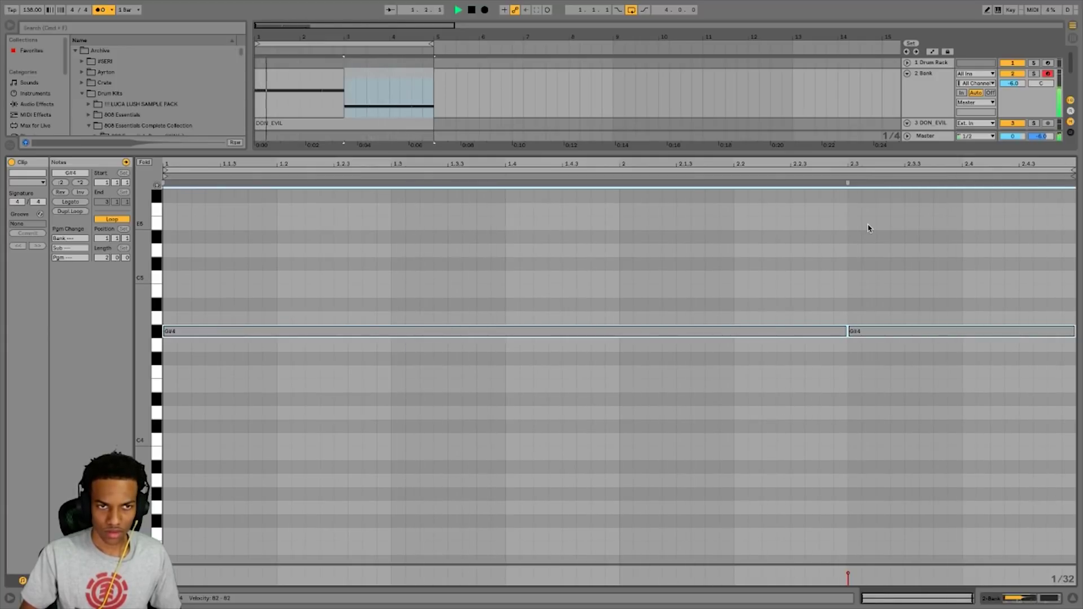
Switch the arrangement loop back on, consolidate the two Bank clips into one four-bar clip and open it
left_click(297, 75, "shift")
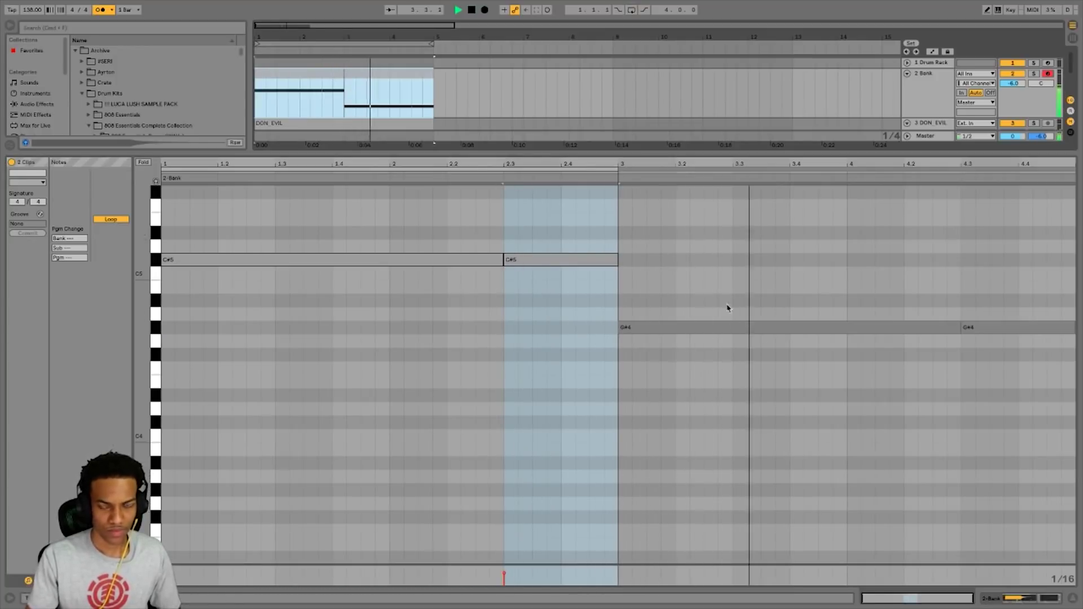
left_click(1066, 601)
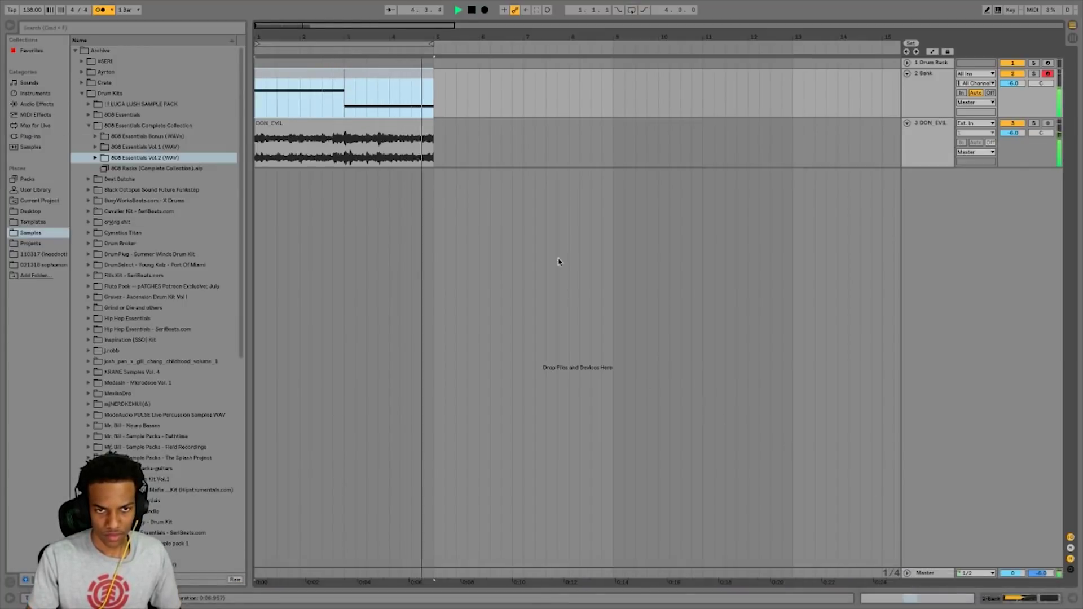
key("space")
left_click(630, 10)
left_click(298, 75)
left_click(393, 80, "shift")
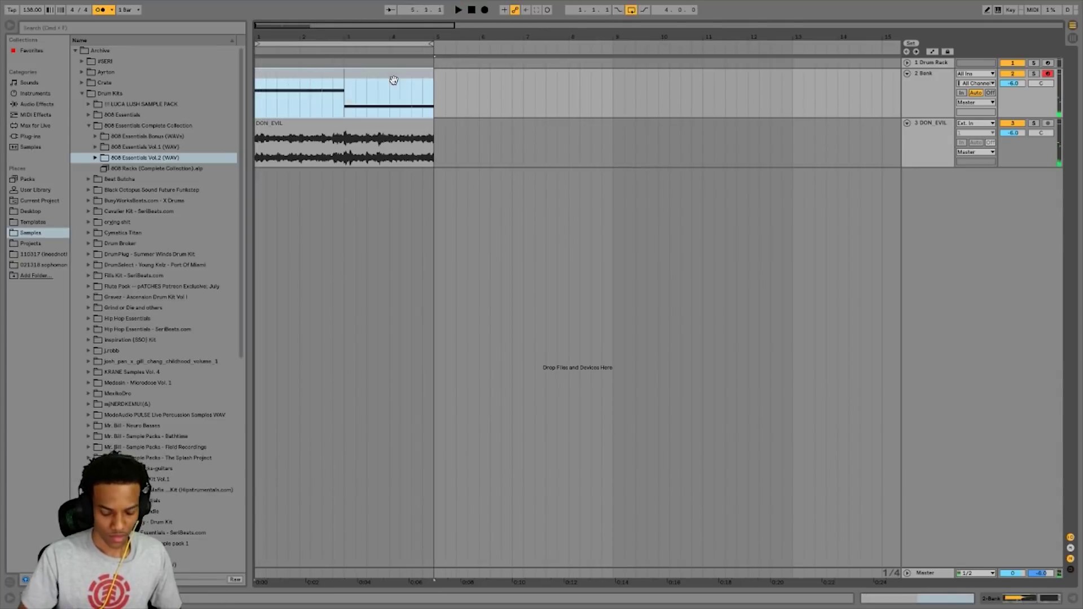
double_click(394, 80)
Transpose all notes of the four-bar Bank clip down two octaves to C#3 and G#2 and play the result
left_click(390, 220)
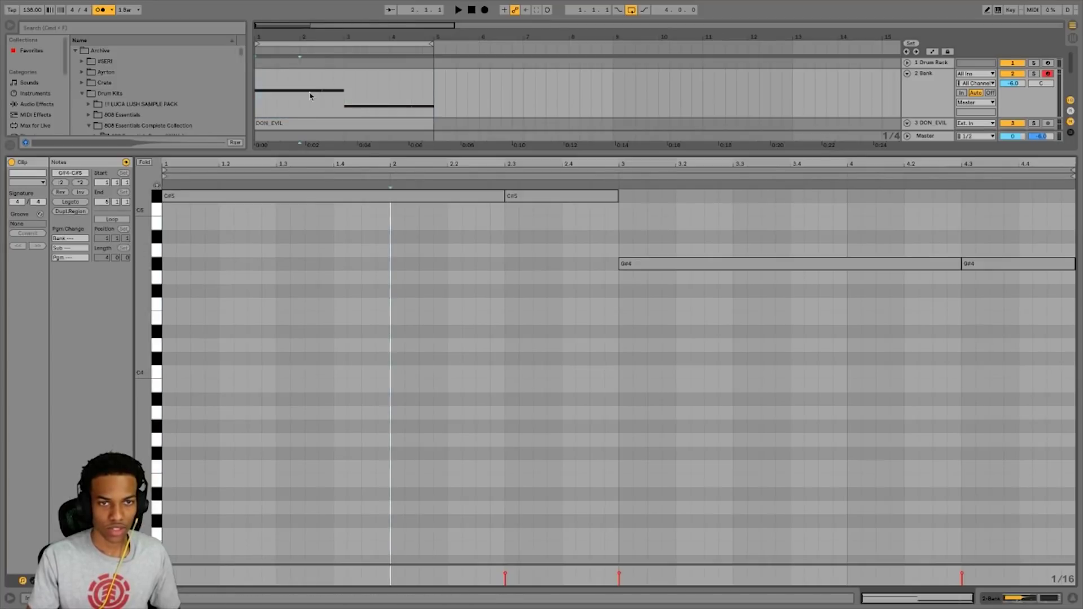
left_click(345, 71)
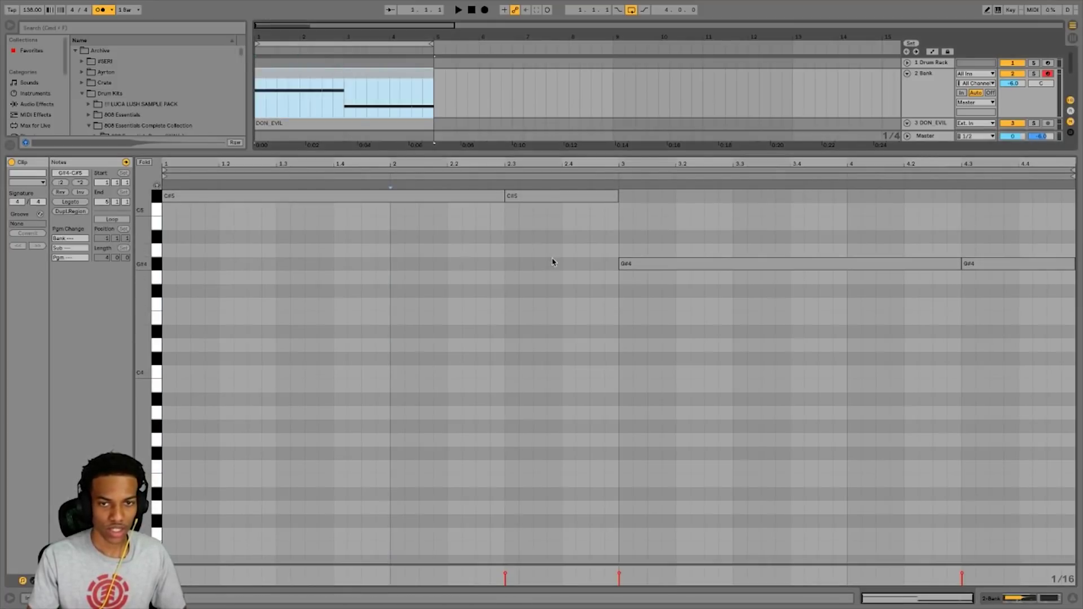
key("super+a")
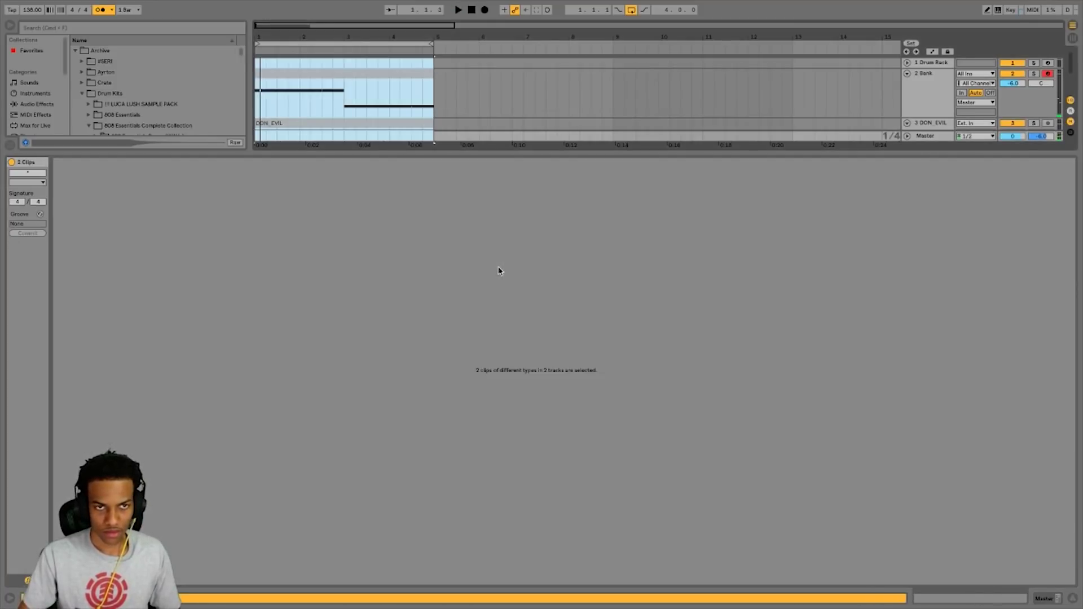
left_click(370, 83)
left_click(426, 345)
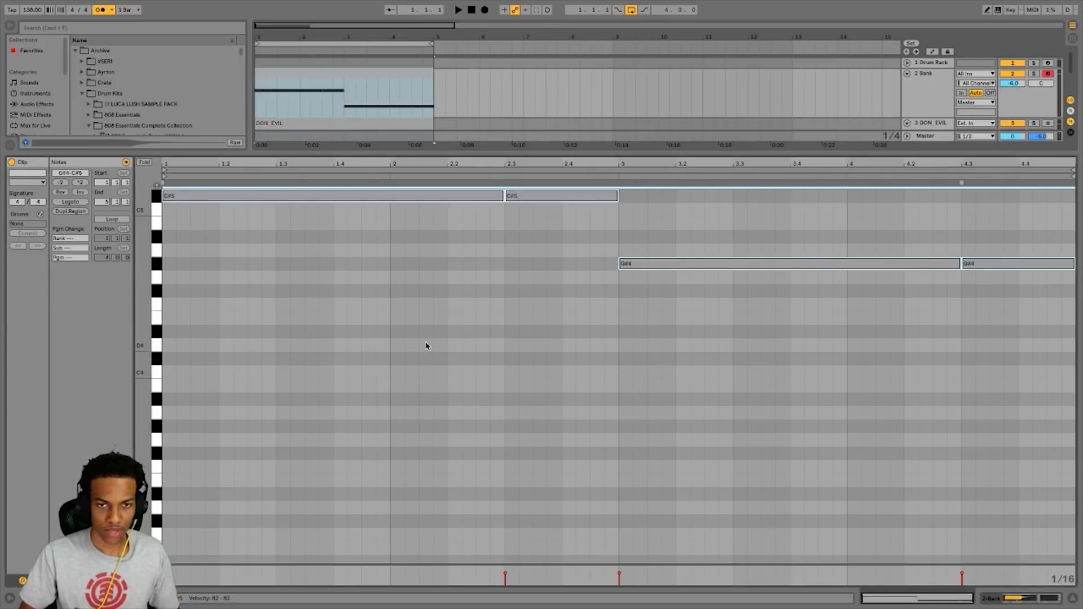
key("shift+Down")
key("shift+Down")
key("space")
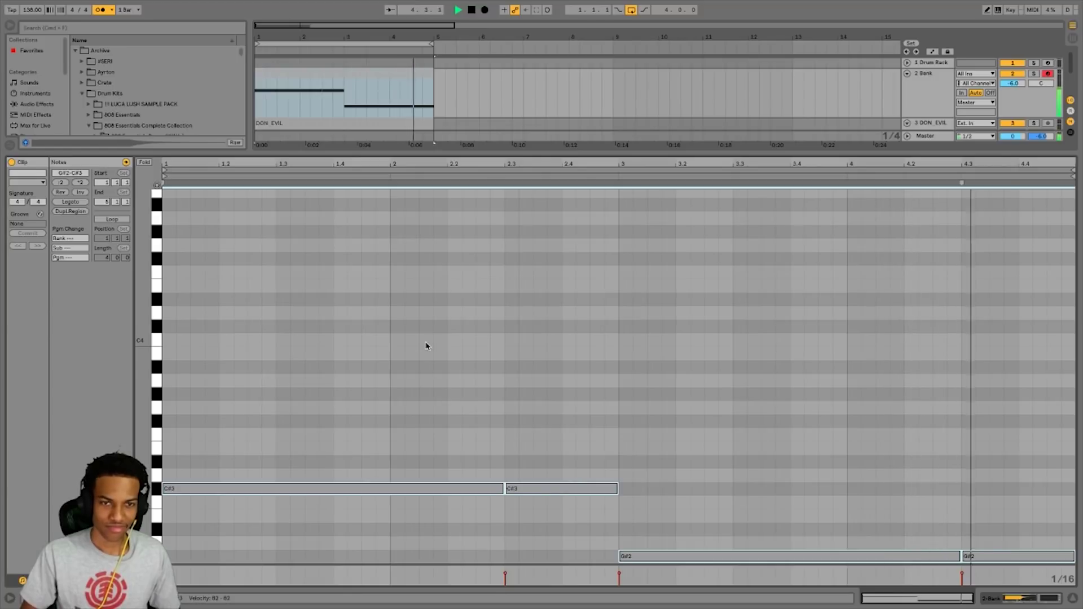
key("space")
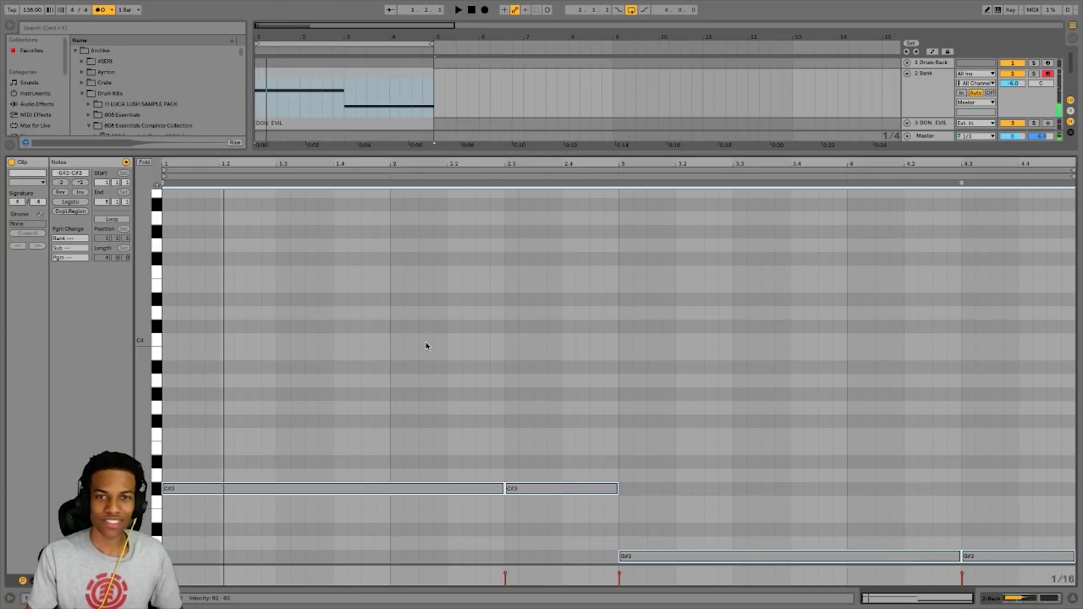
Turn on the EQ Eight on the DON_EVIL track, adjust its low cut and set the high cut to 1.04 kHz during playback
left_click(1073, 599)
left_click(922, 144)
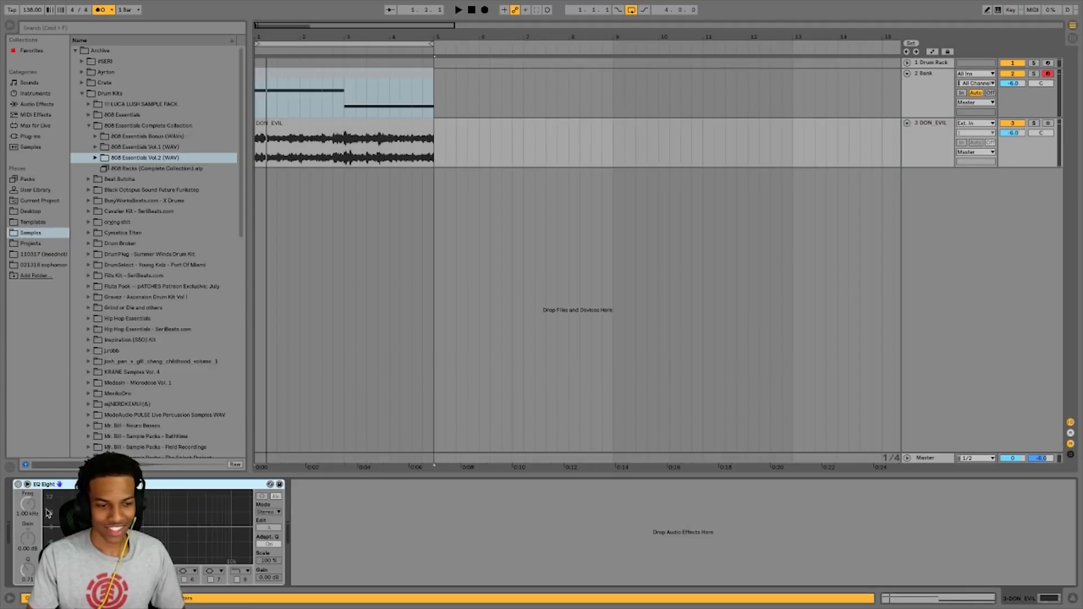
left_click(18, 484)
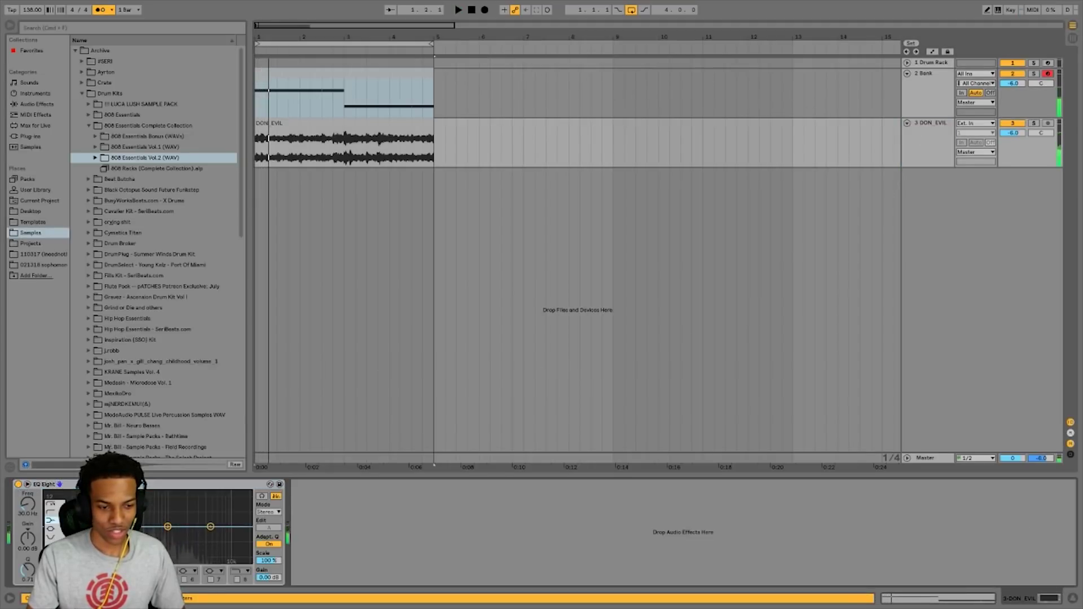
key("space")
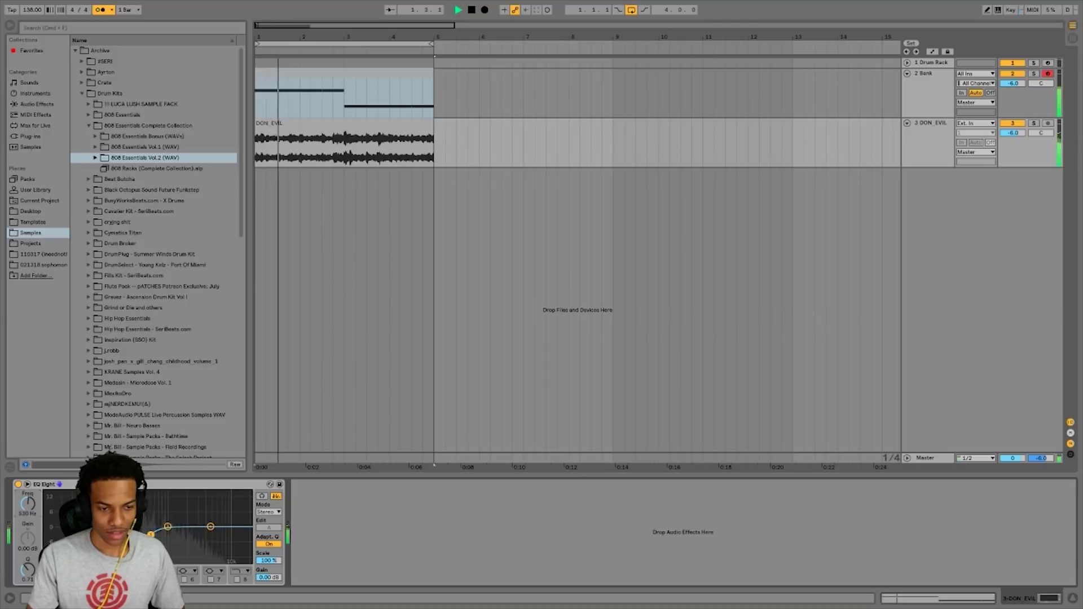
left_click_drag(27, 502, 27, 507)
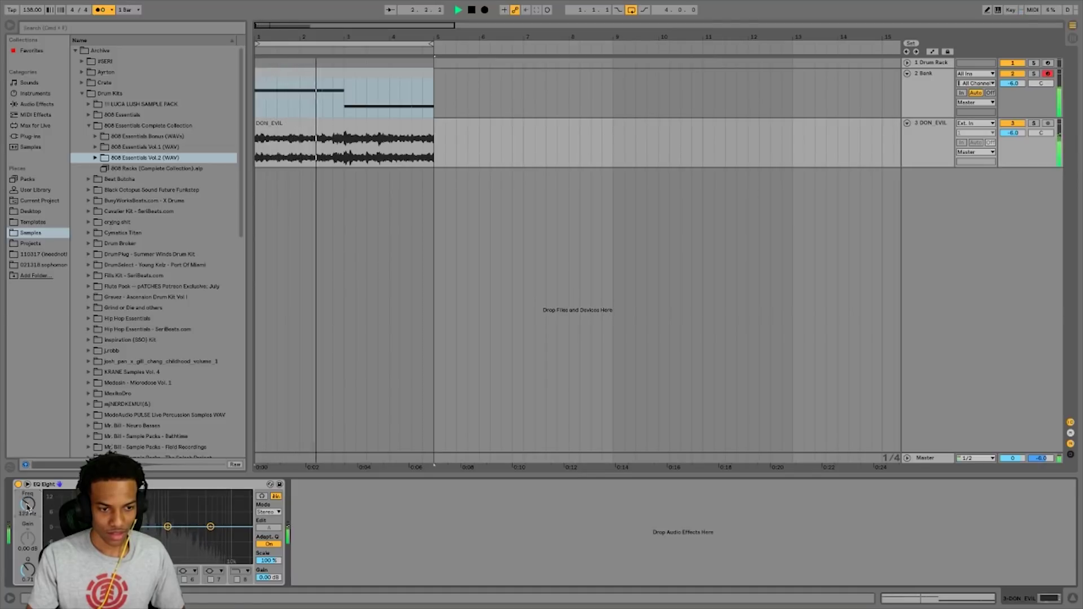
left_click(237, 580)
left_click_drag(244, 534, 168, 535)
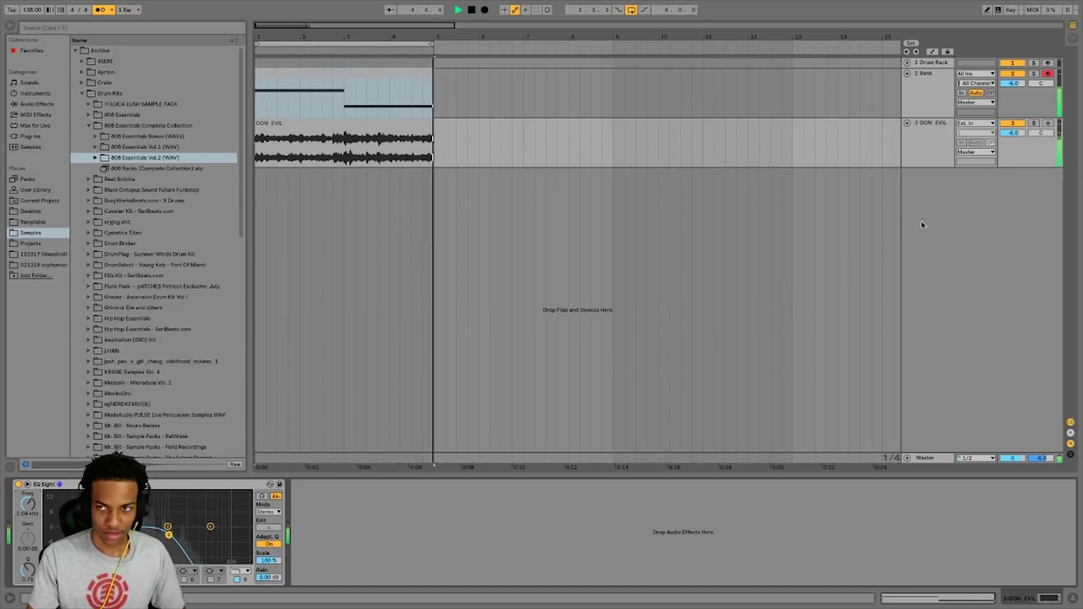
Set the DON_EVIL track volume to -5.6 dB and switch off the metronome
left_click_drag(1012, 132, 1013, 139)
left_click(100, 10)
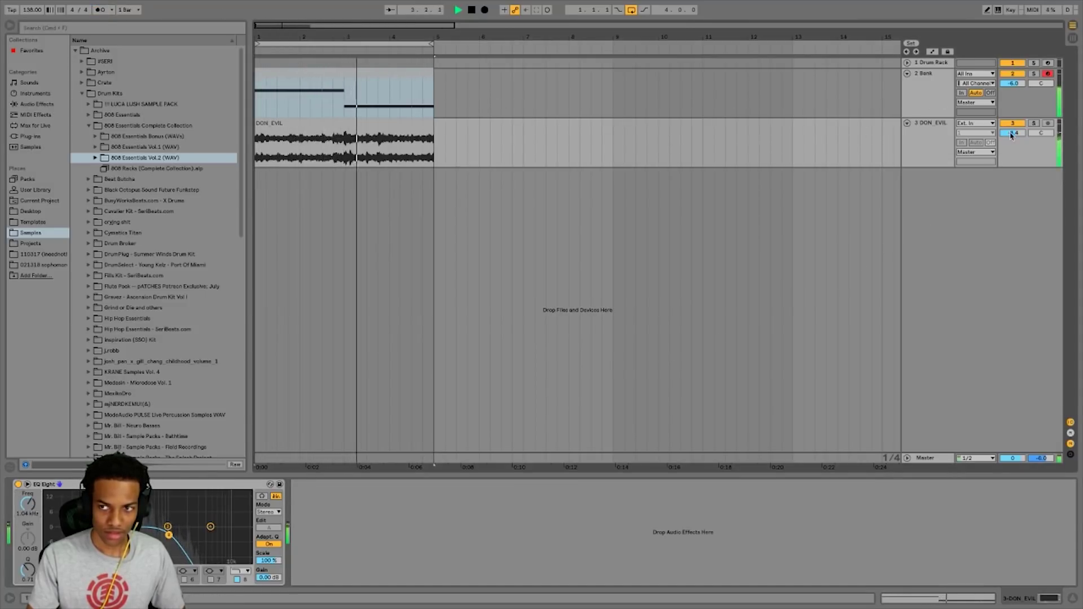
Reopen the Bank clip and shorten the first C#3 note so it ends at beat 1.3
left_click(927, 95)
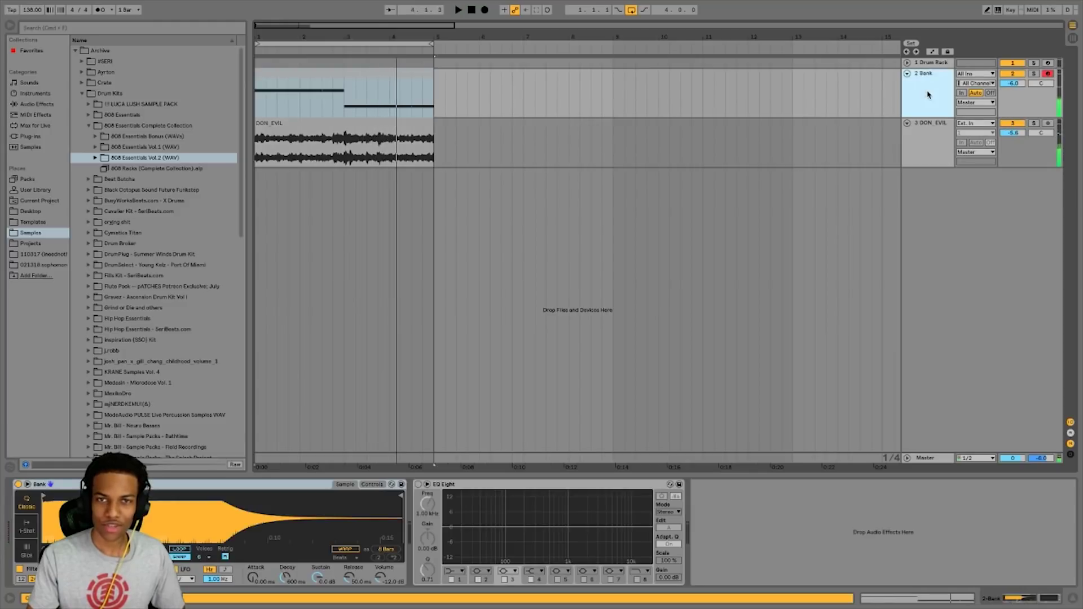
double_click(336, 88)
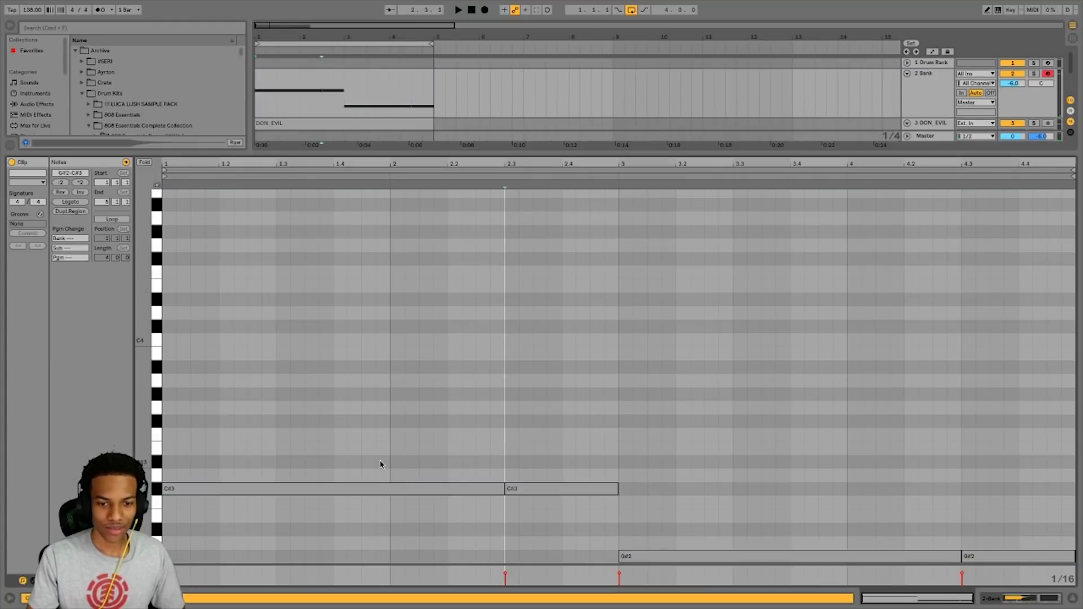
scroll(389, 462, "down", 3)
left_click_drag(502, 413, 406, 412)
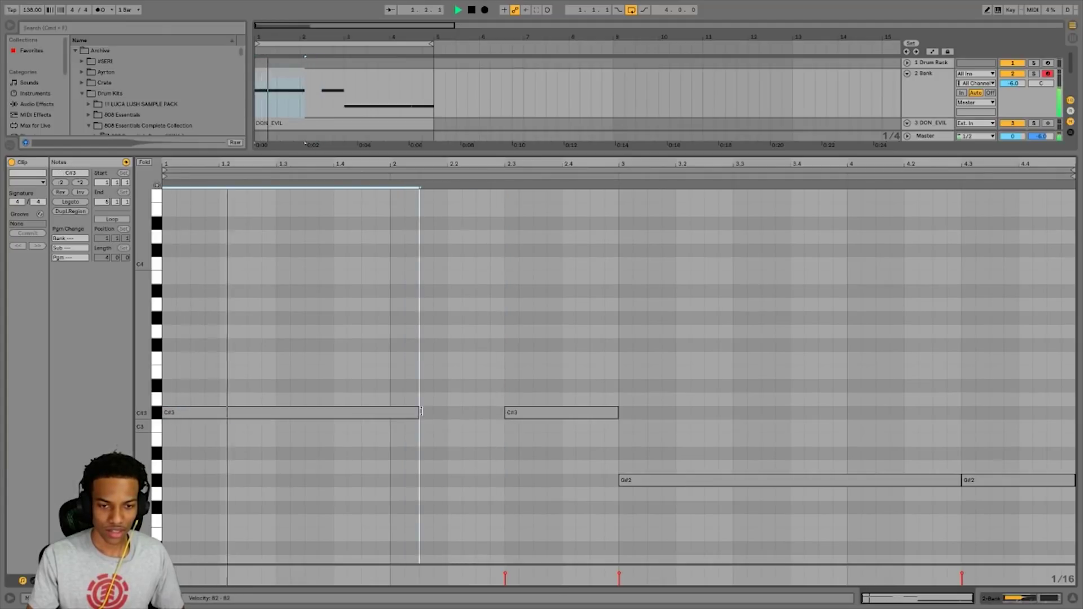
left_click_drag(420, 412, 277, 416)
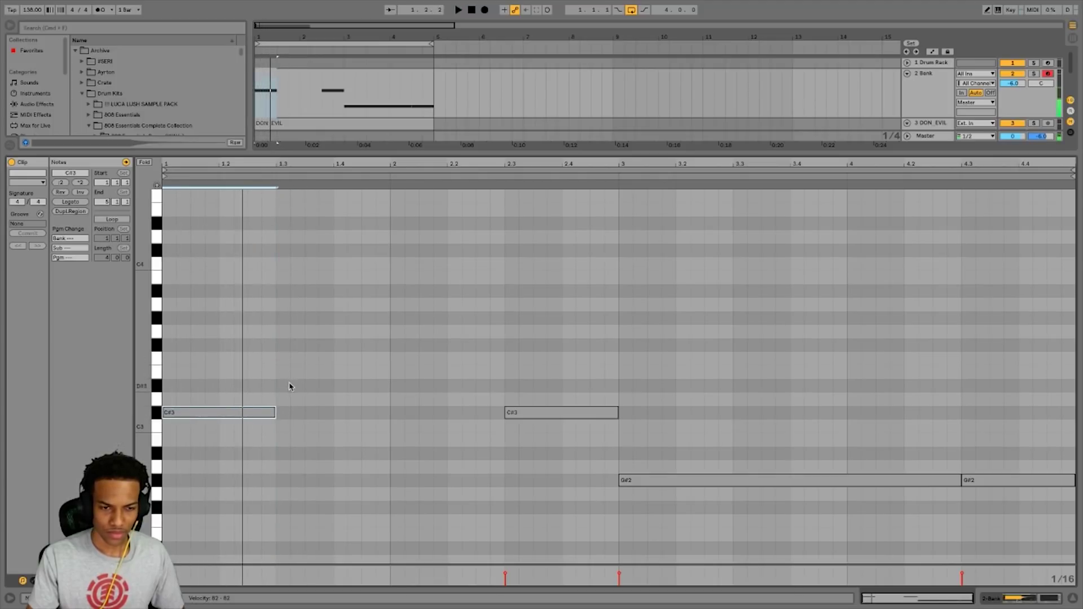
Add three consecutive sixteenth-length G#3 notes to the Bank clip, starting at beat 1.3
left_click(281, 354)
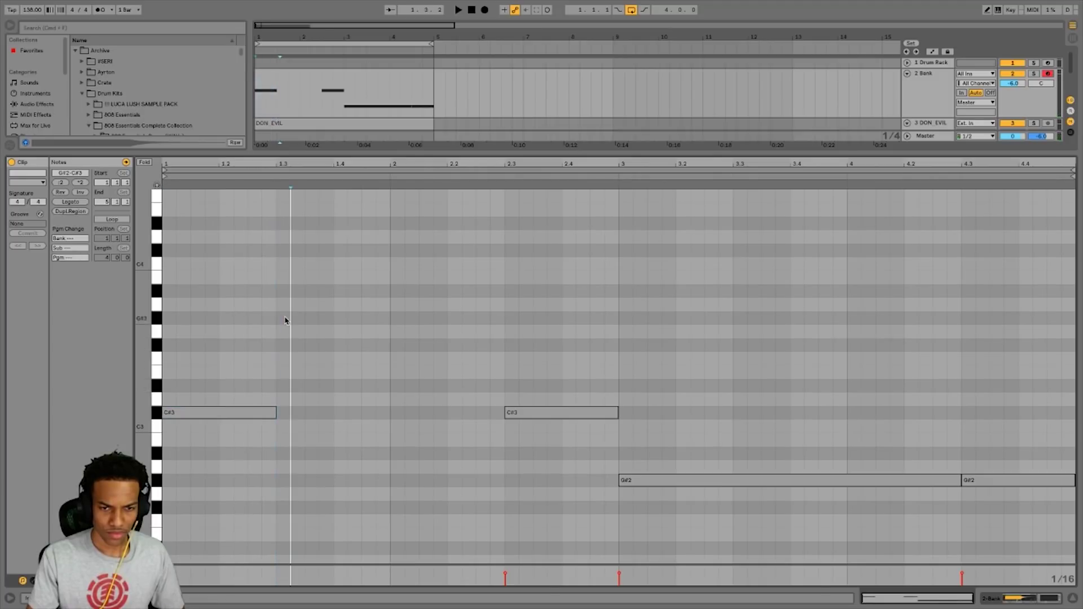
double_click(285, 320)
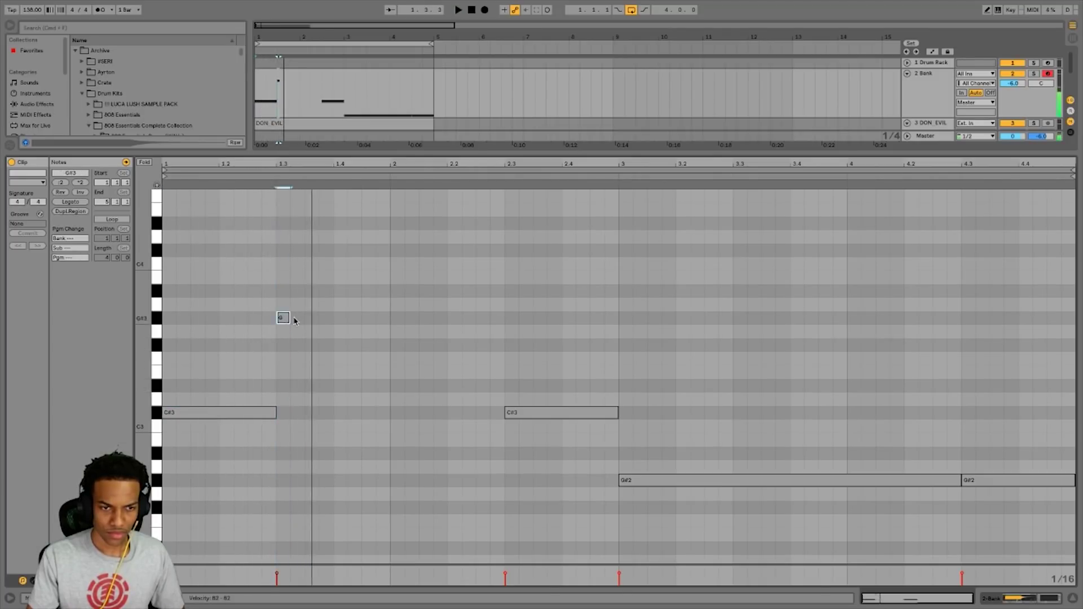
key("ctrl+d")
key("ctrl+d")
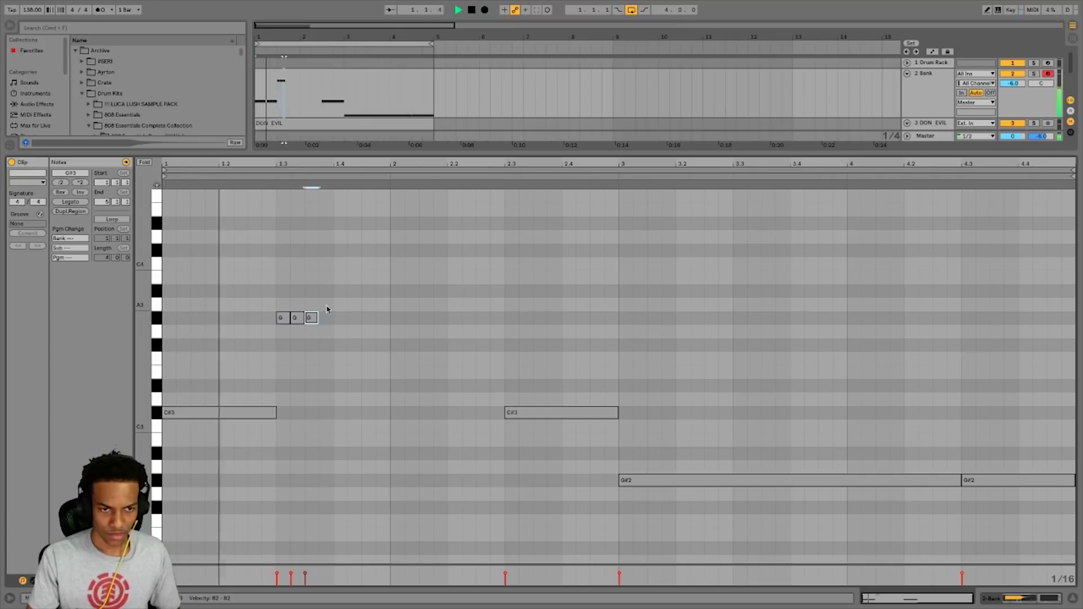
Add a C#3 note from beat 1.4 to 2.3 and lengthen the third G#3 note to beat 1.4
double_click(339, 412)
left_click_drag(347, 412, 504, 412)
left_click_drag(318, 317, 332, 317)
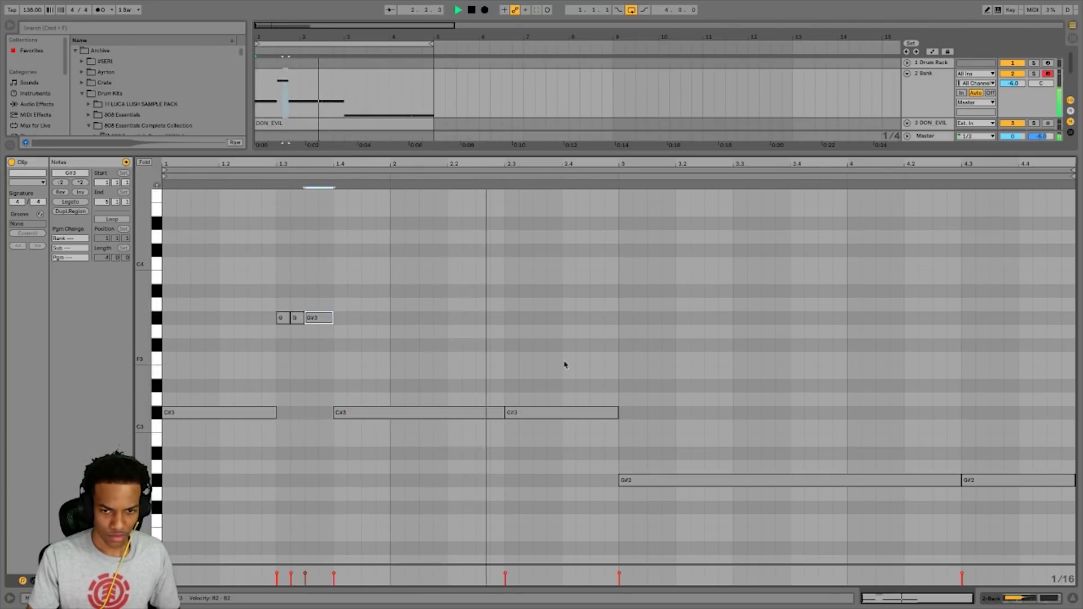
Transpose the C#3 note at beat 2.3 up to G#3 and shift its start to 2.3.3
left_click(566, 414)
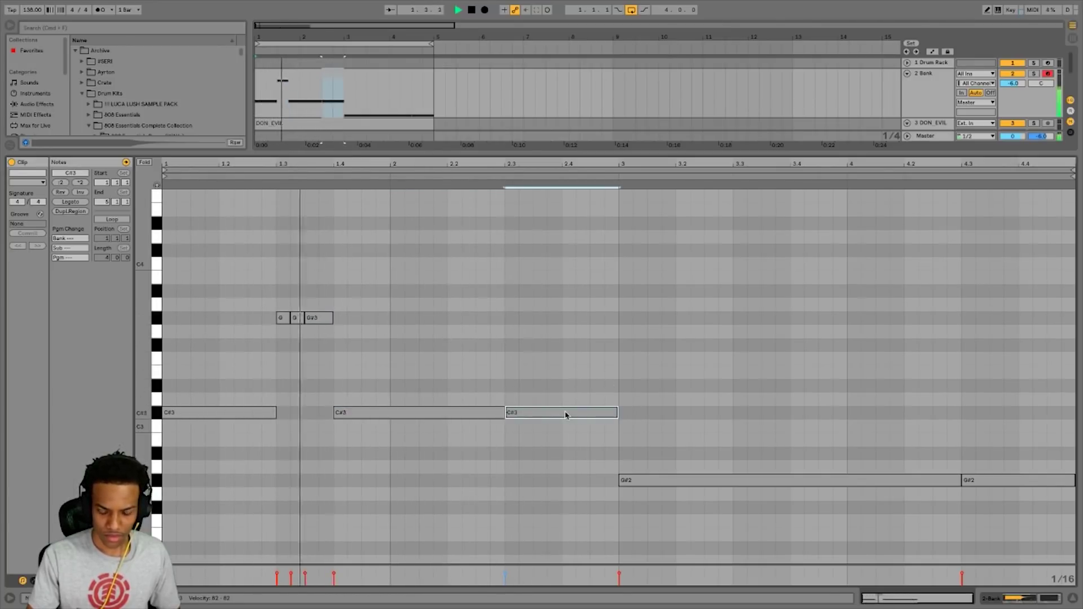
key("shift+Up")
key("Down")
key("Down")
key("Down")
key("Down")
key("Right")
key("Down")
key("Left")
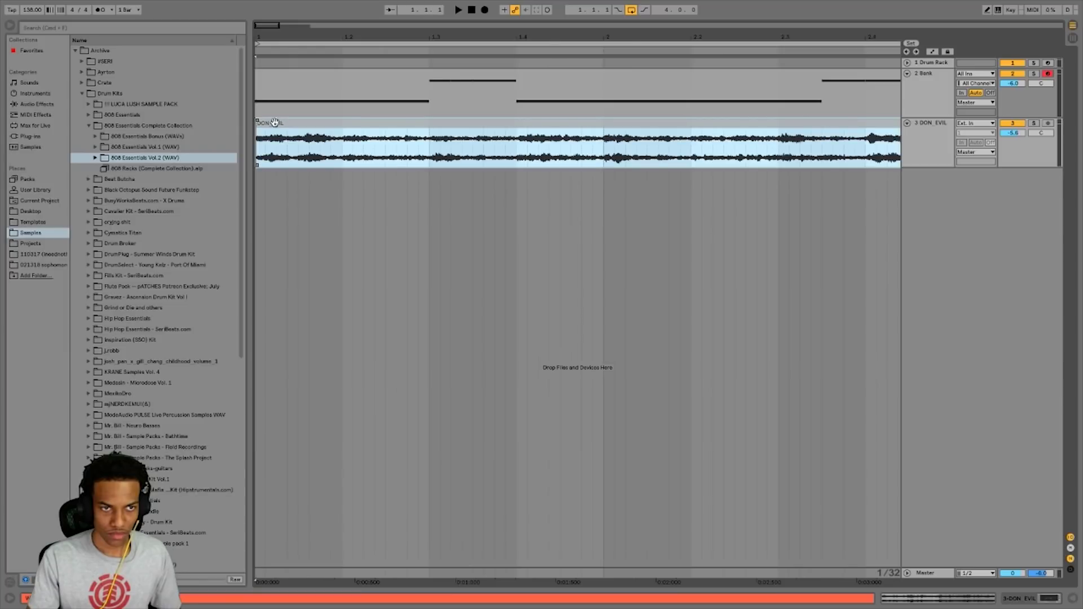
Play the loop, reopen the Bank clip and make a separate one-beat G#2 note from beat 4.2 to 4.3
key("space")
left_click_drag(380, 29, 381, 14)
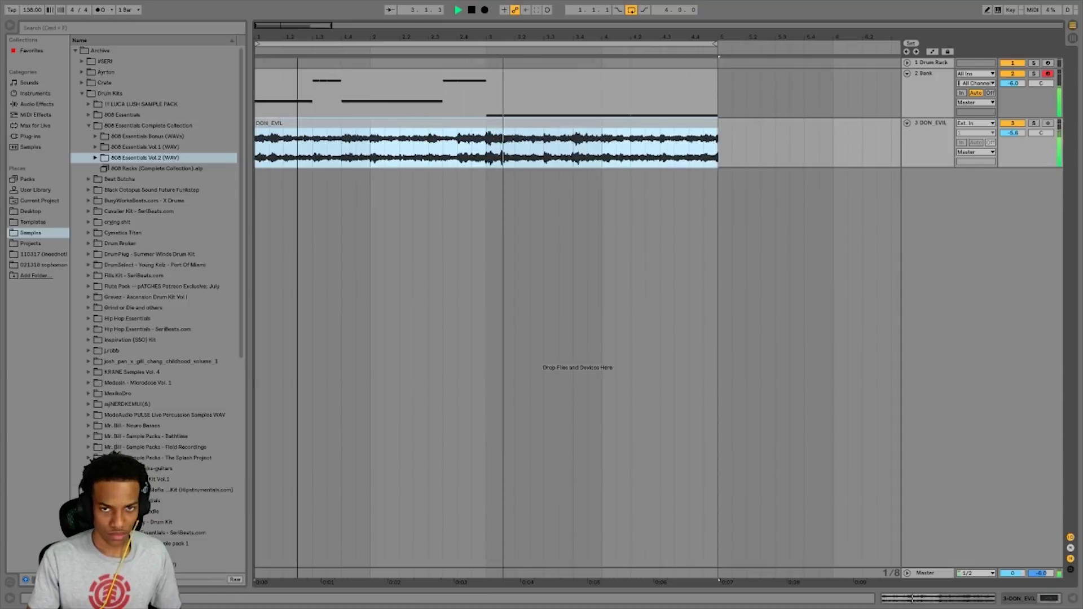
double_click(649, 82)
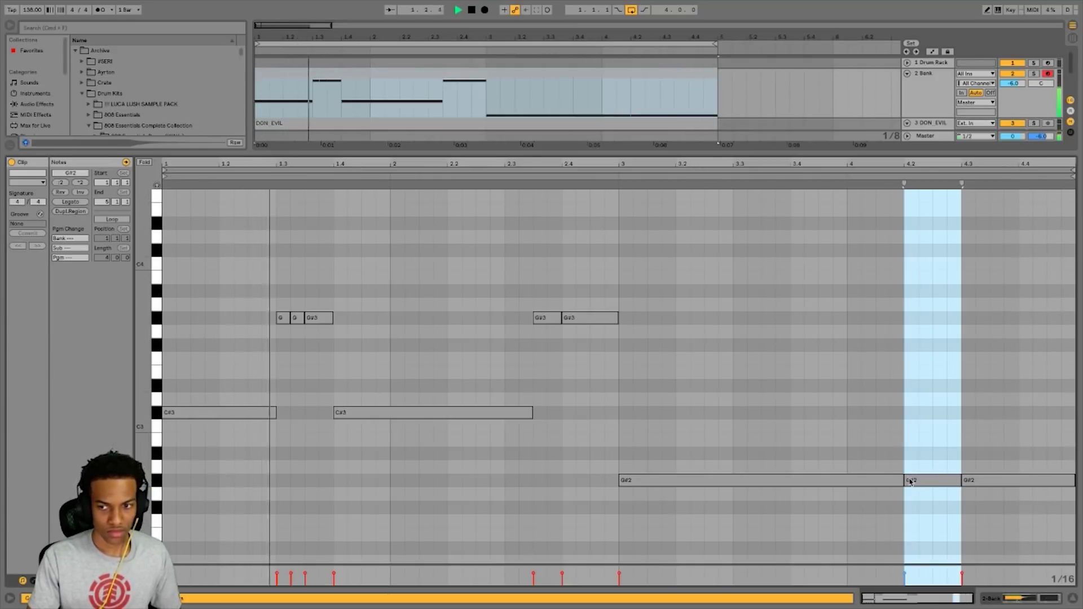
left_click(715, 483)
left_click(708, 470)
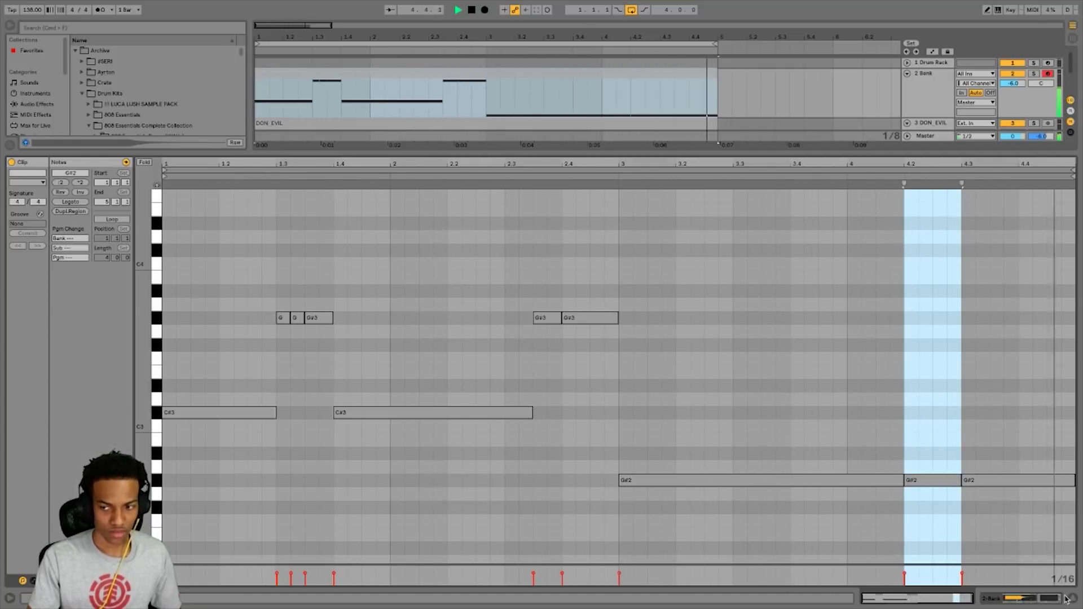
Raise the low-pass band of the DON_EVIL track's EQ Eight to 4.00 kHz and set the track volume to -7.7 dB
key("ctrl+alt+l")
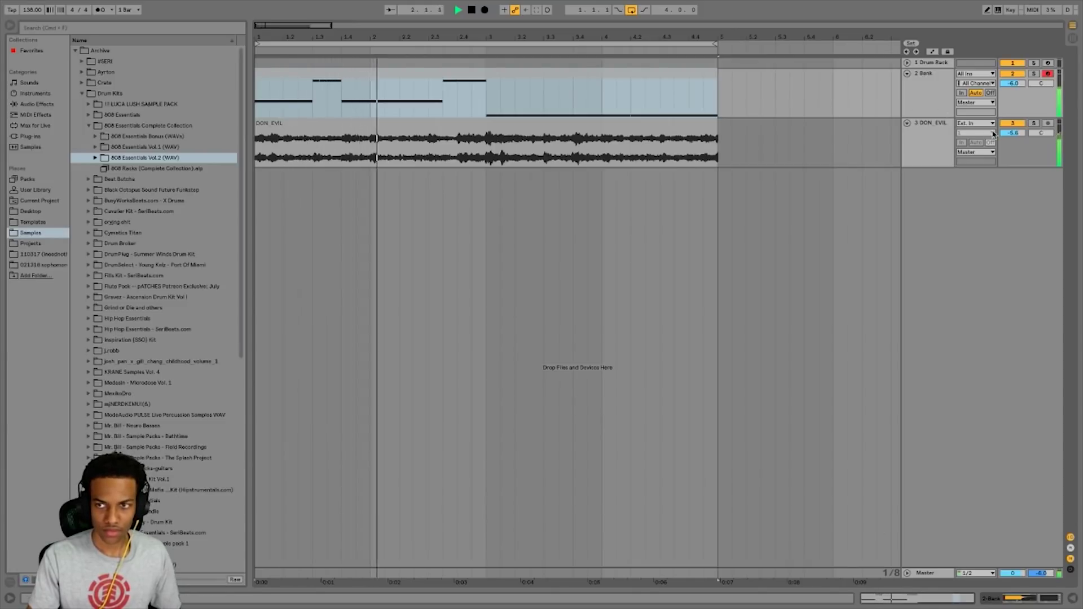
double_click(926, 146)
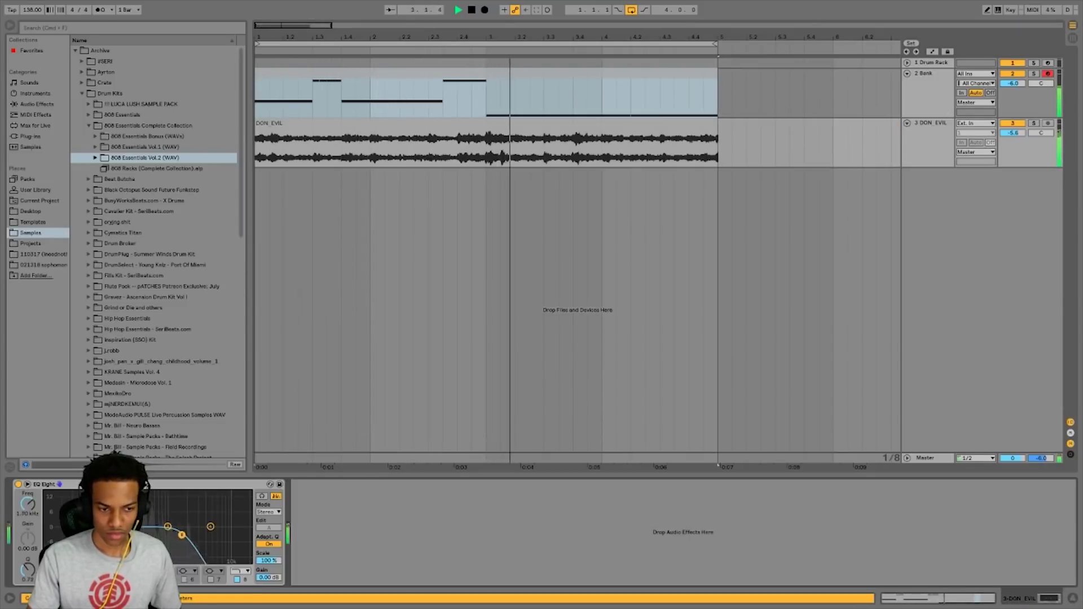
left_click_drag(182, 534, 204, 534)
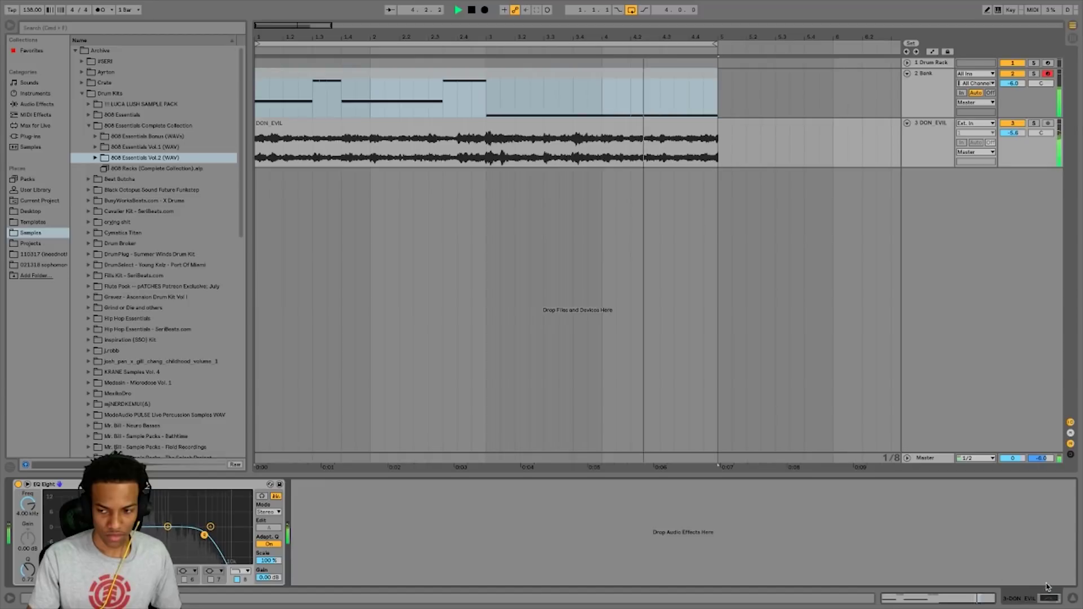
left_click(1074, 600)
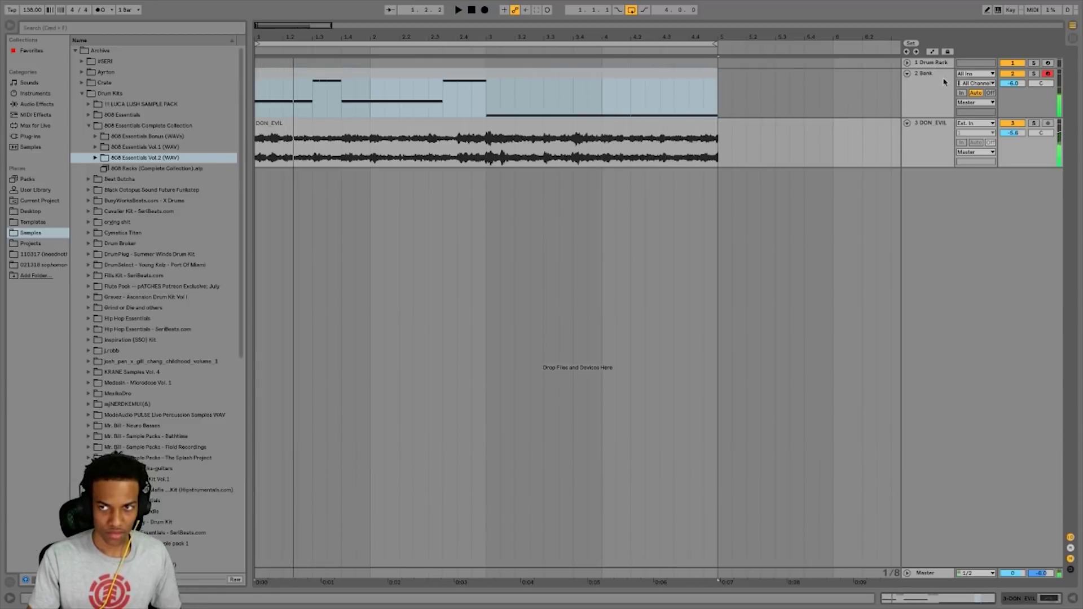
left_click_drag(1014, 138, 1012, 135)
key("space")
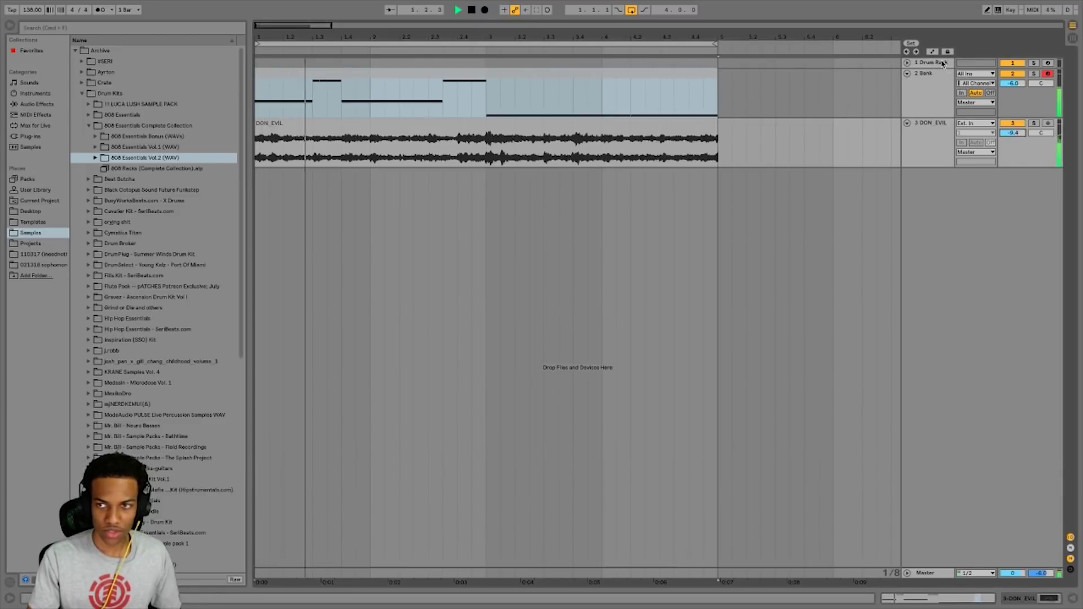
Unfold the Drum Rack track and audition the trap kick loaded in its rack
double_click(912, 83)
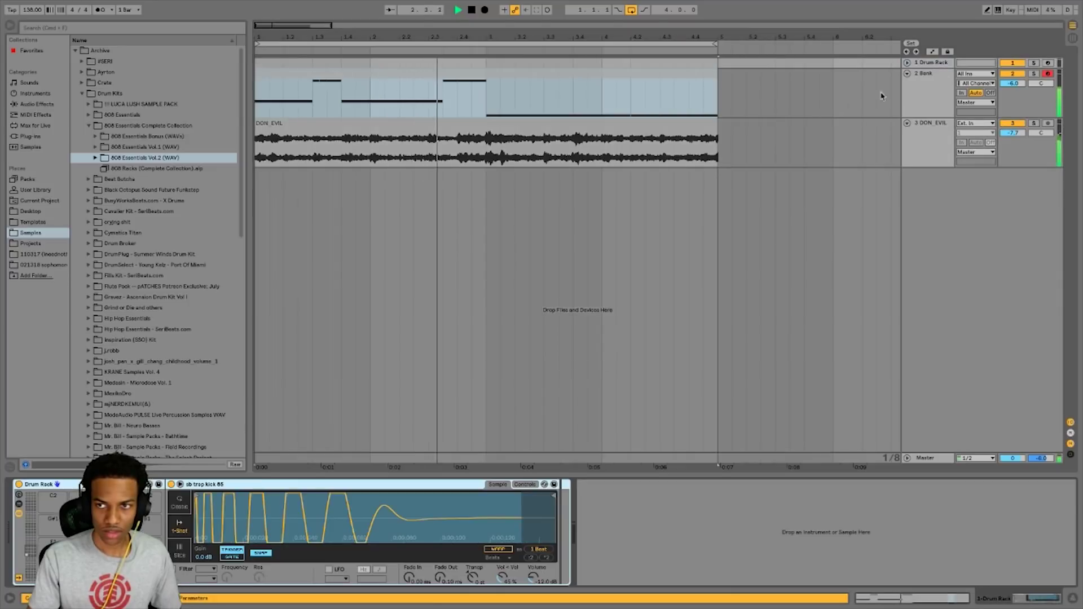
key("space")
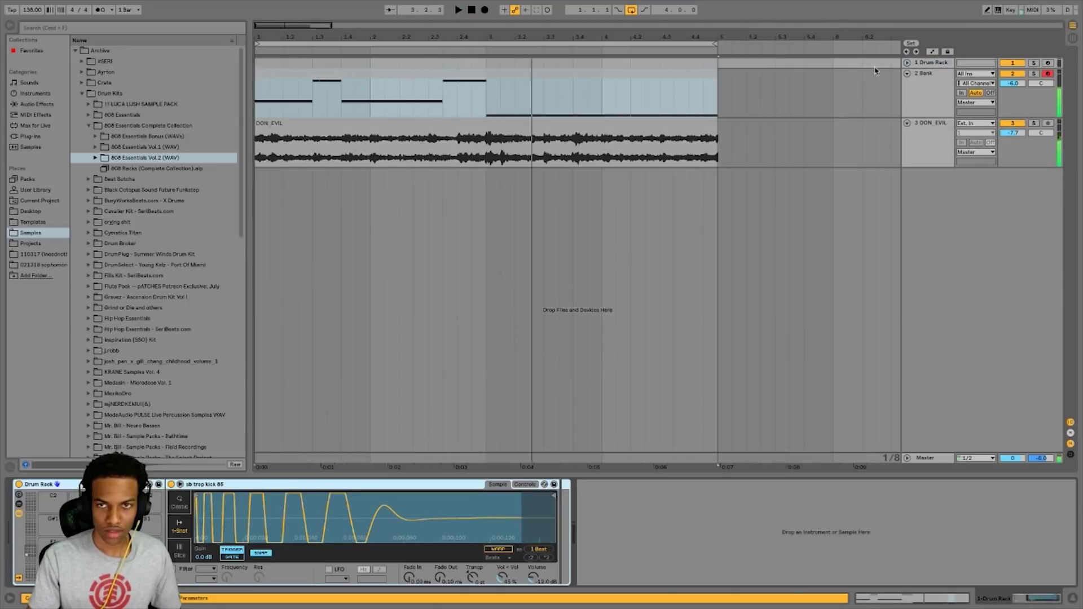
left_click(906, 63)
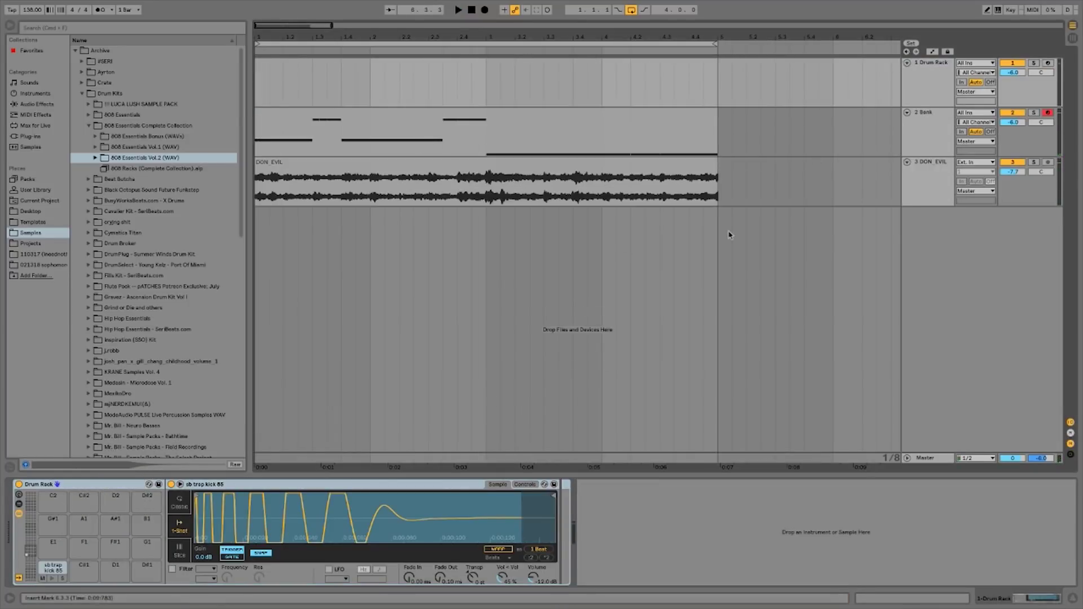
left_click(51, 578)
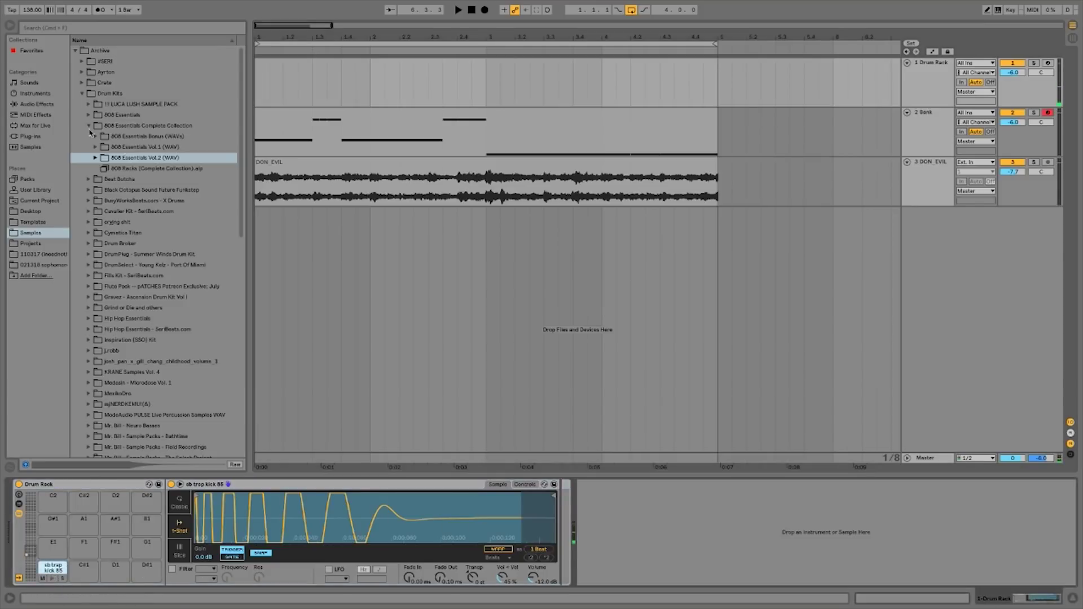
left_click(83, 94)
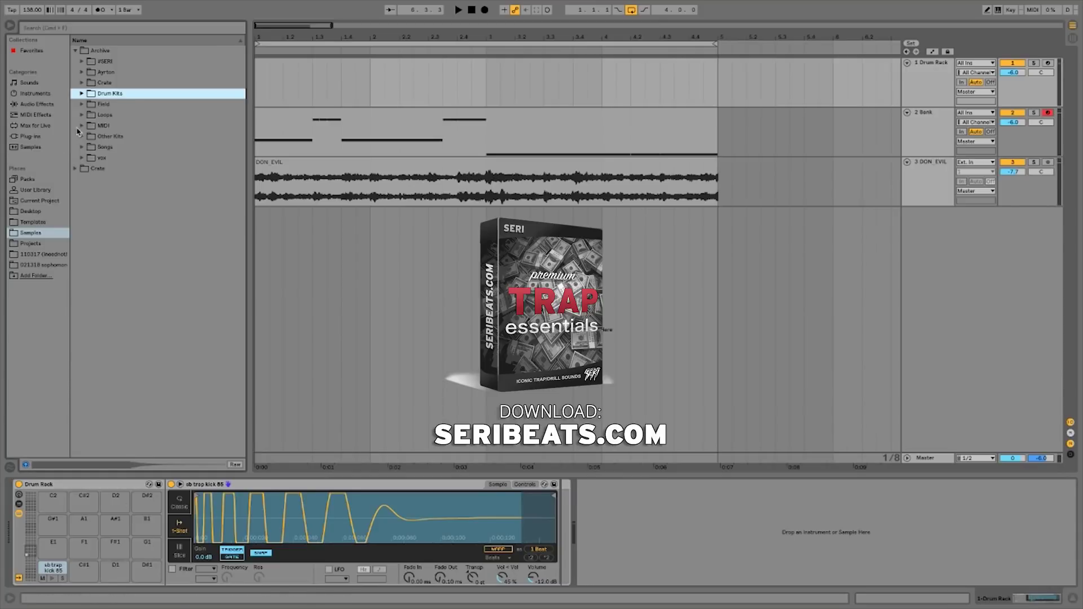
Create an empty two-bar MIDI clip on the Drum Rack track, from bar 1 to bar 3
left_click_drag(719, 80, 573, 88)
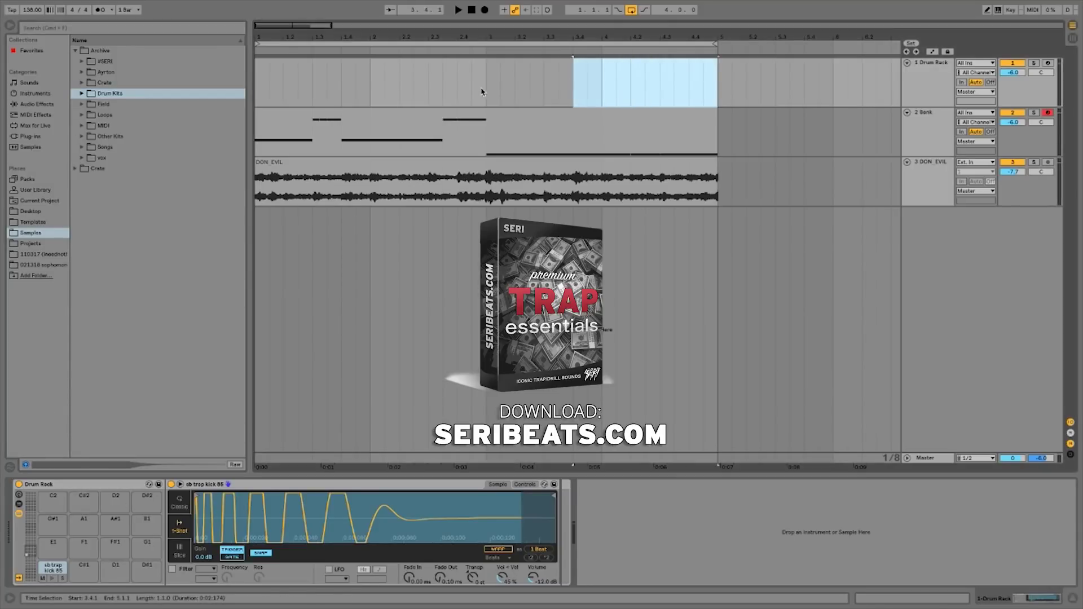
left_click_drag(487, 90, 242, 84)
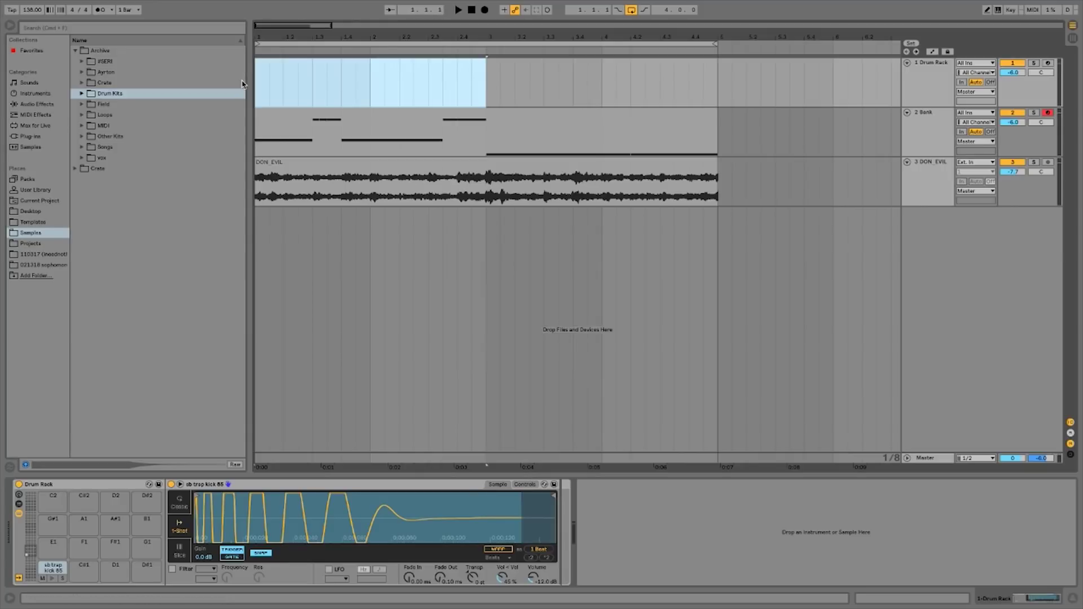
key("super+shift+m")
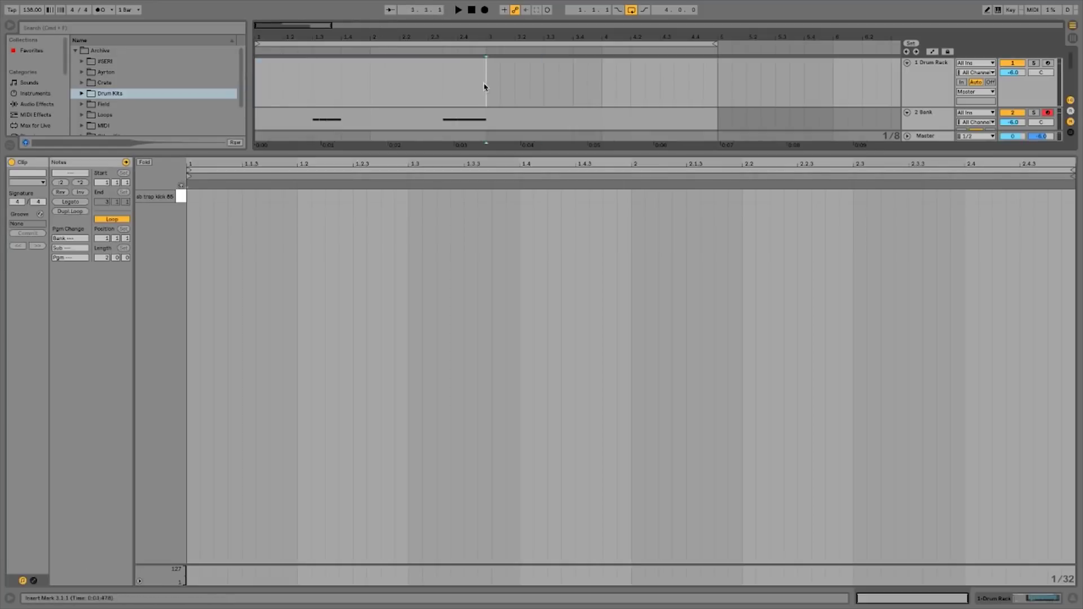
left_click_drag(483, 85, 718, 74)
left_click(434, 68)
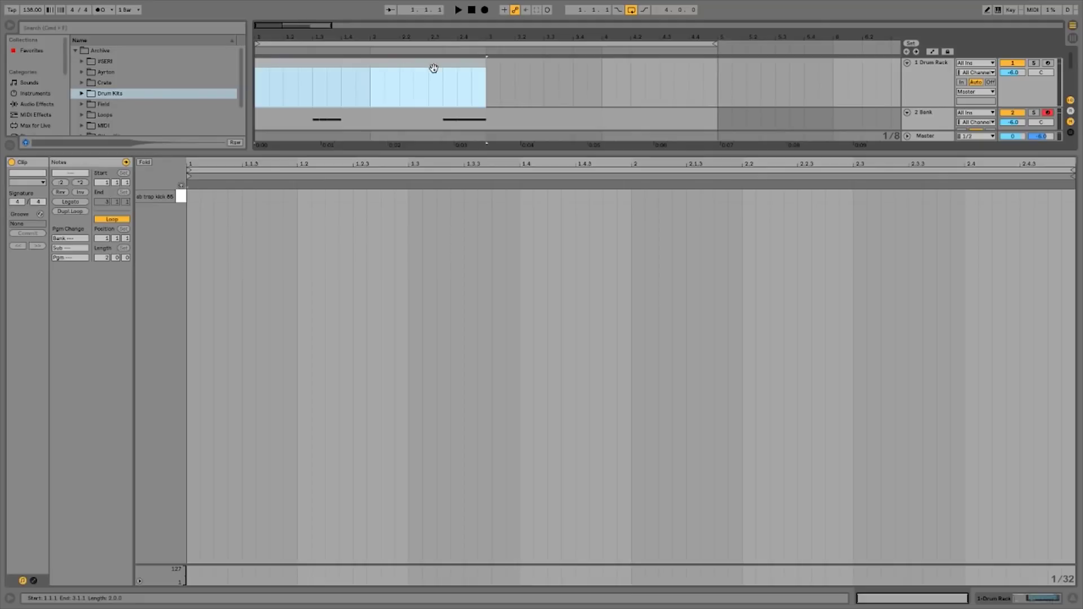
Add a kick note at the start of the new clip and play the loop with the Bank track muted
double_click(194, 198)
key("space")
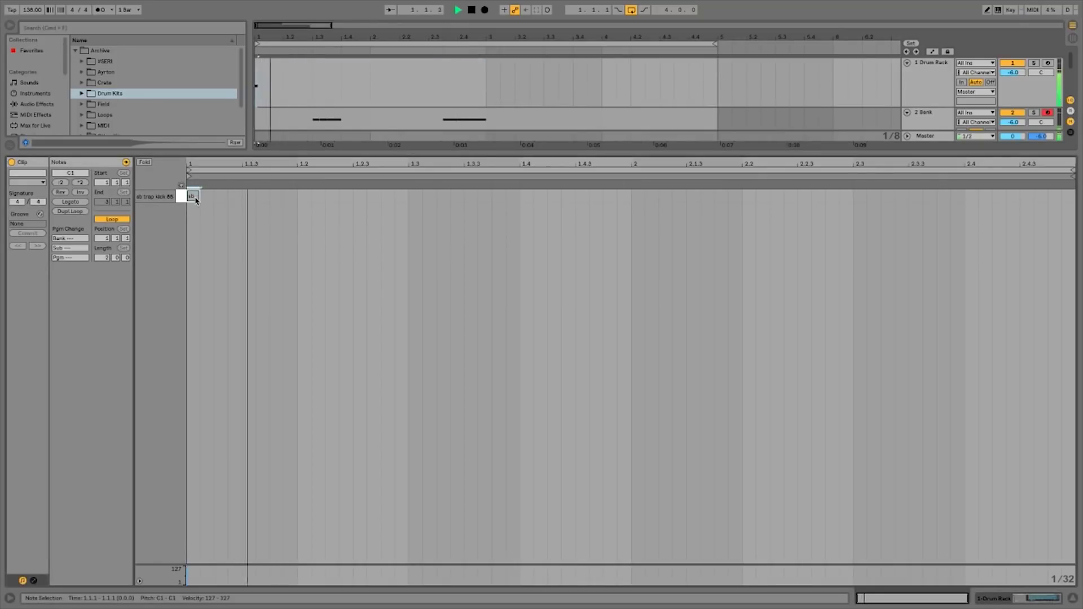
key("space")
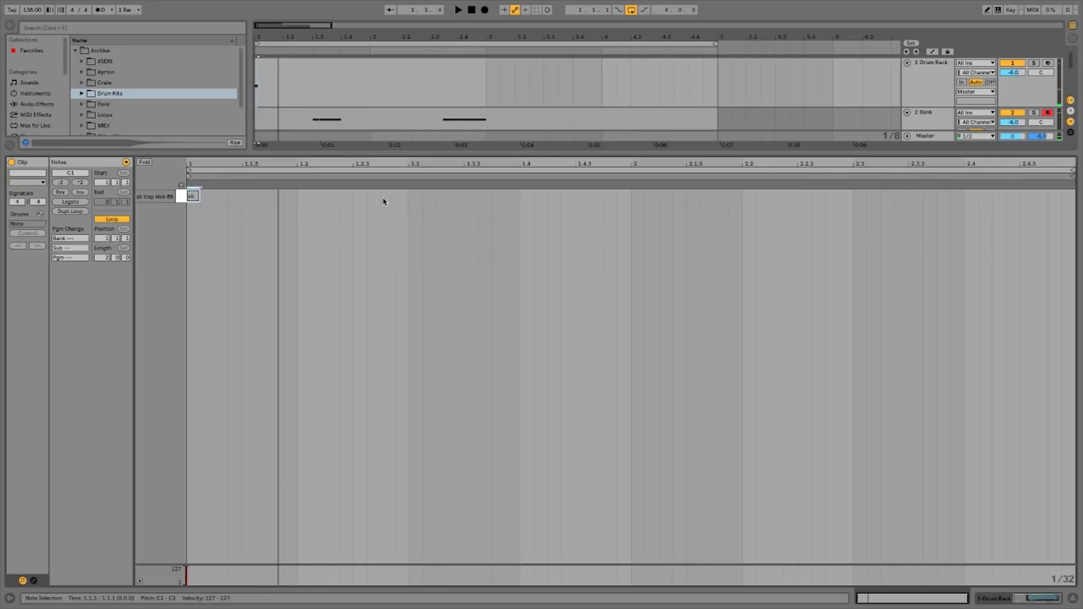
scroll(1001, 91, "down", 1)
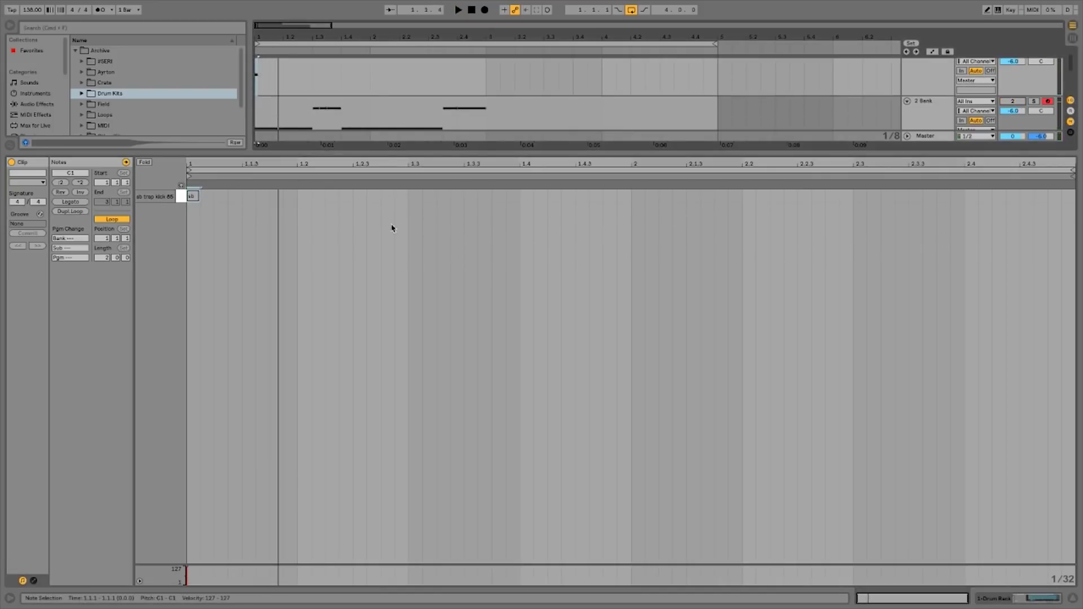
key("space")
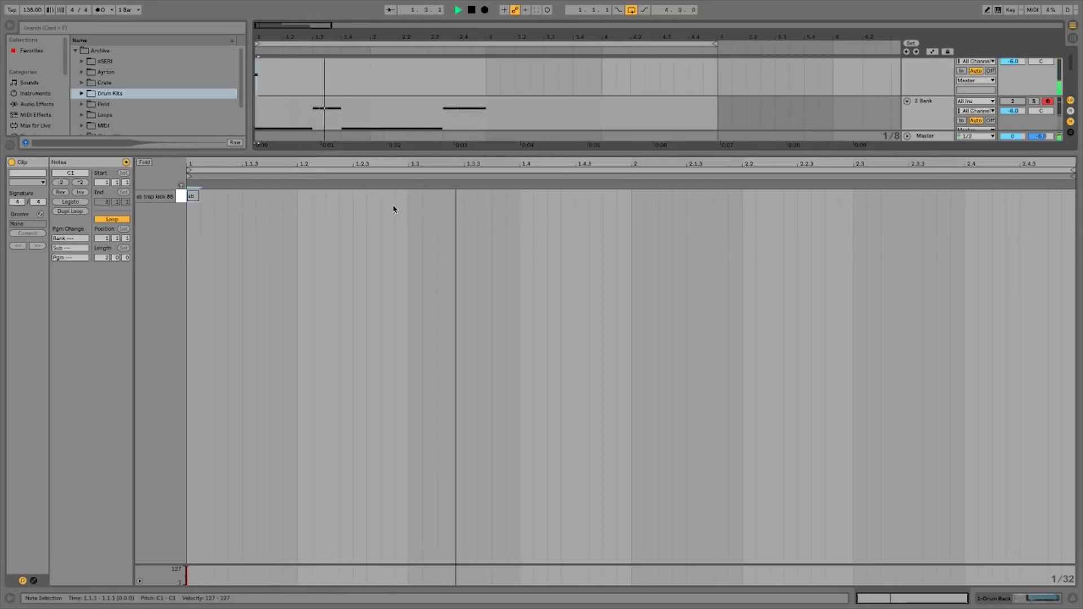
Add kick notes at 1.4, 1.3.3 and 1.3.4, and lower the velocities of the 1.3.3 and 1.3.4 notes in a rising ramp
double_click(526, 196)
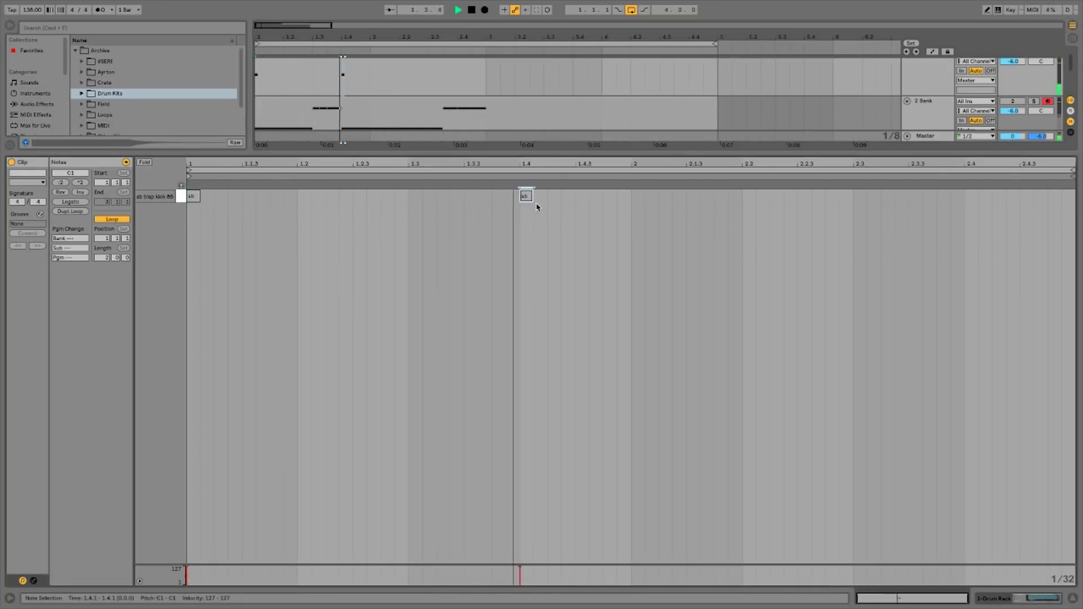
double_click(471, 196)
double_click(498, 196)
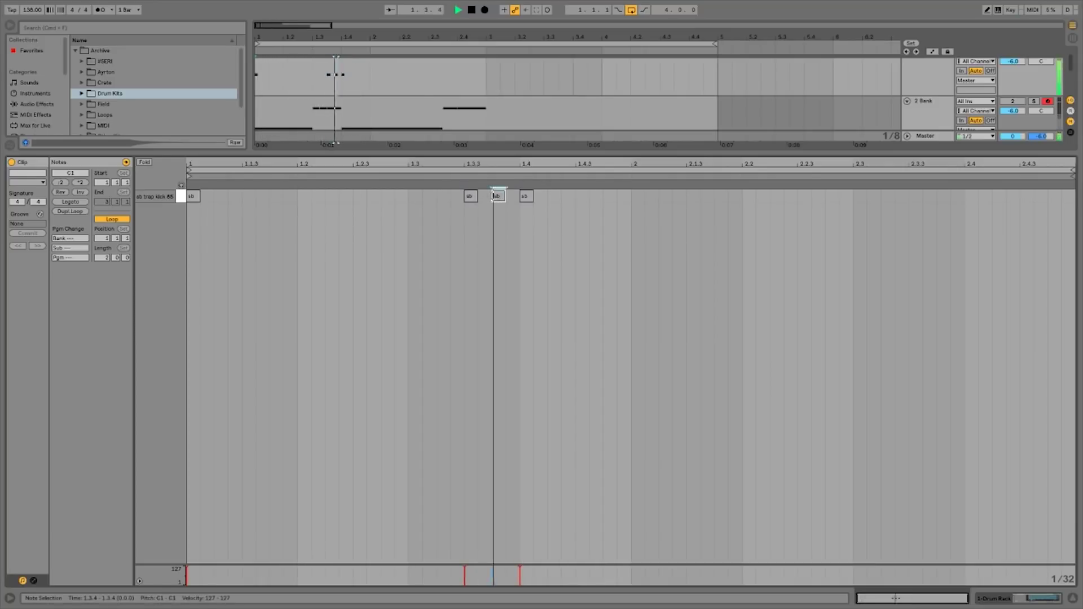
left_click_drag(468, 208, 504, 185)
left_click_drag(459, 584, 509, 561)
Duplicate the kick clip to bar 3 and replace the copy's 1.3.3 and 1.3.4 notes with a single full-velocity kick at 1.3.3
left_click(406, 66)
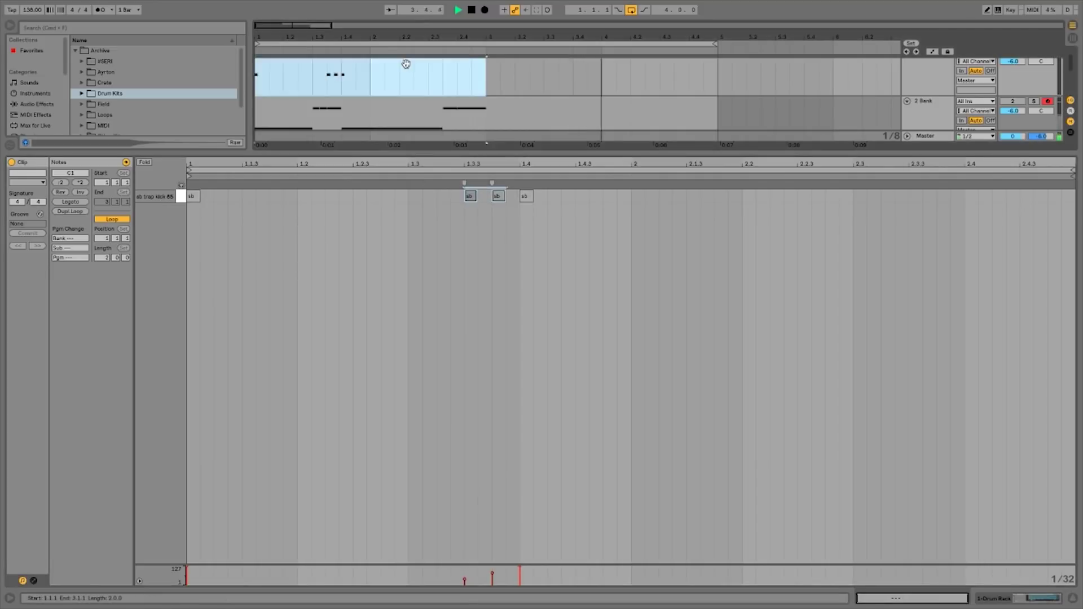
key("super+d")
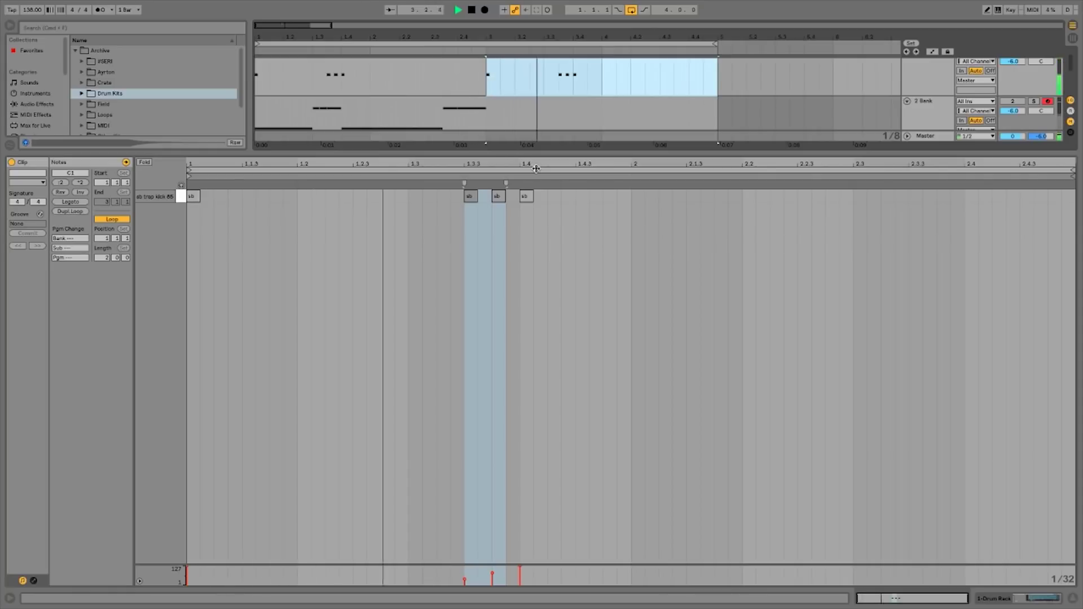
left_click(499, 197)
key("Delete")
left_click(471, 196)
key("Delete")
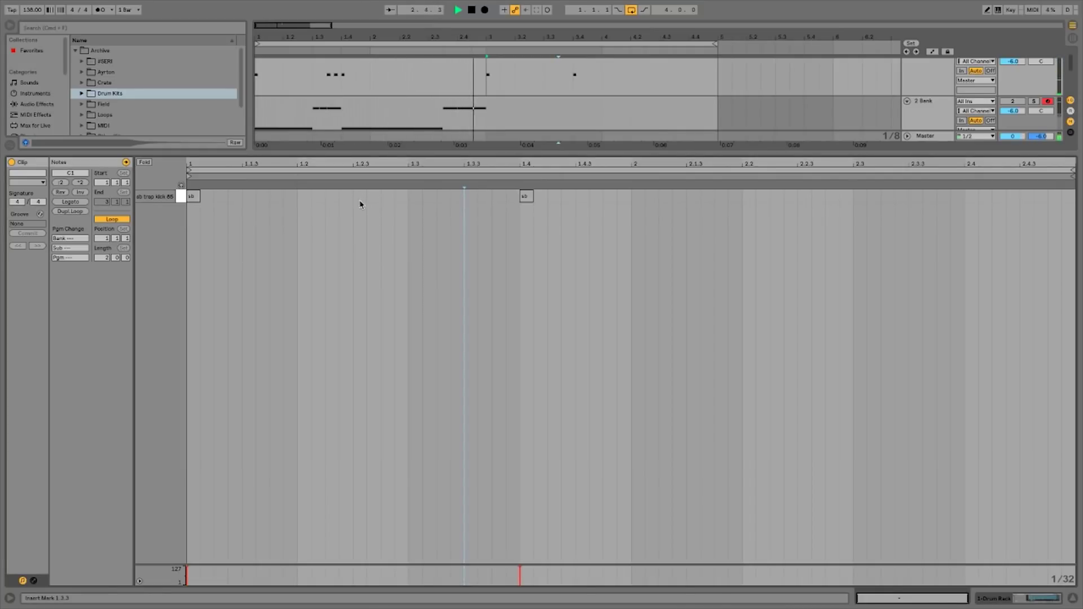
double_click(470, 196)
key("space")
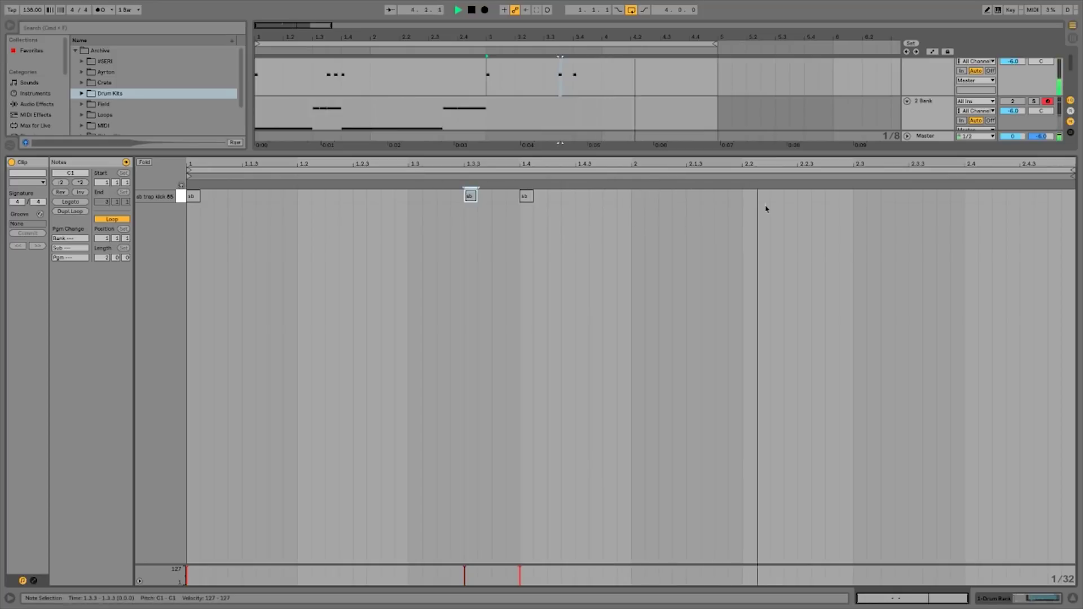
key("space")
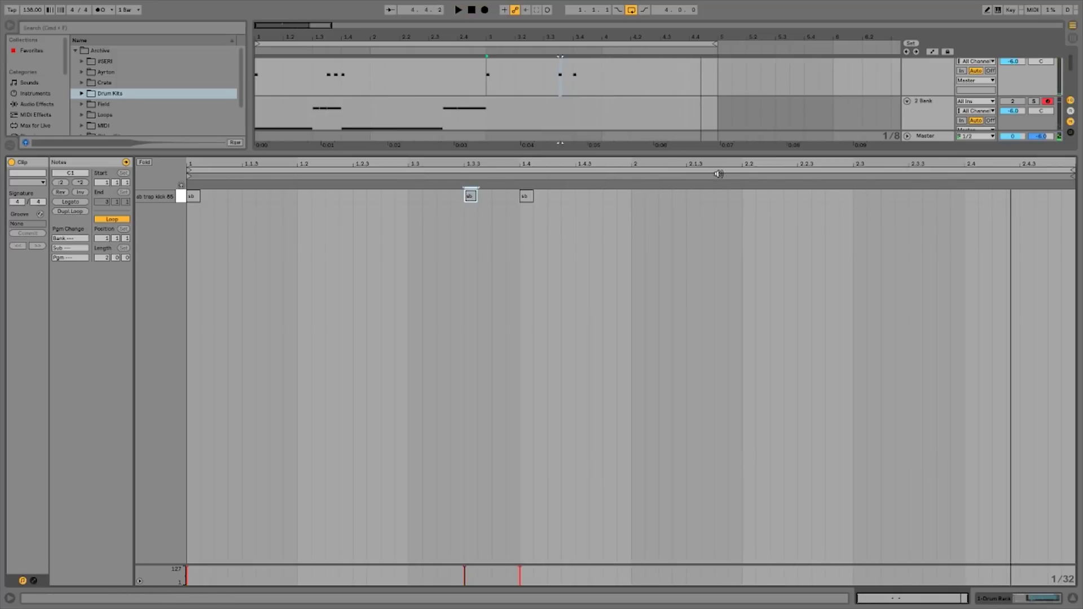
Add kick notes at 2.3.3, 2.4 and 2.4.3 in the duplicated clip while checking them against the loop
double_click(857, 196)
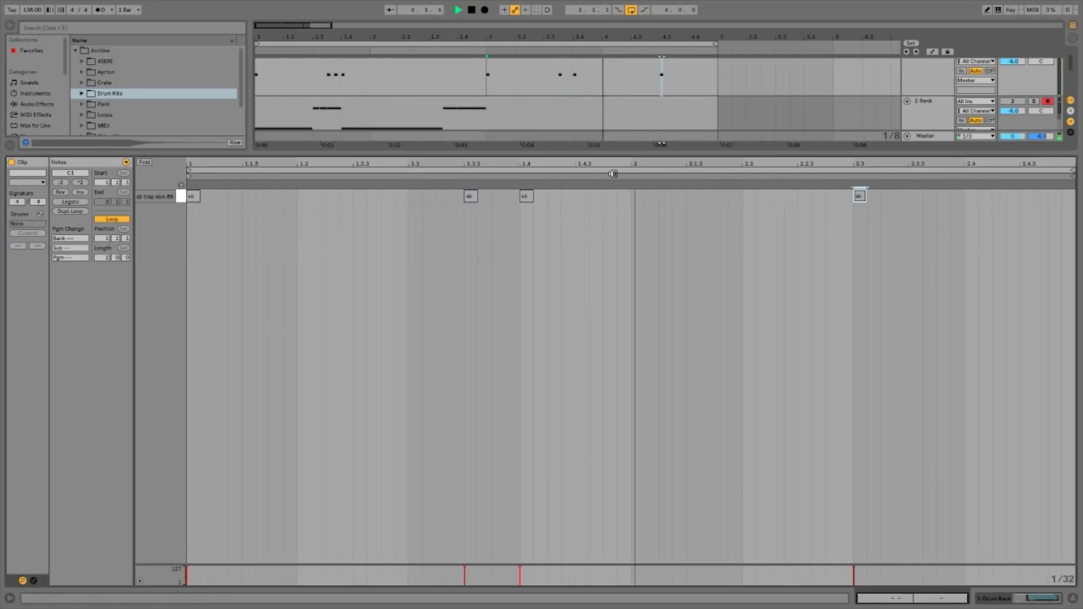
key("space")
key("Right")
key("Right")
key("Right")
key("Right")
left_click(817, 169)
left_click(820, 178)
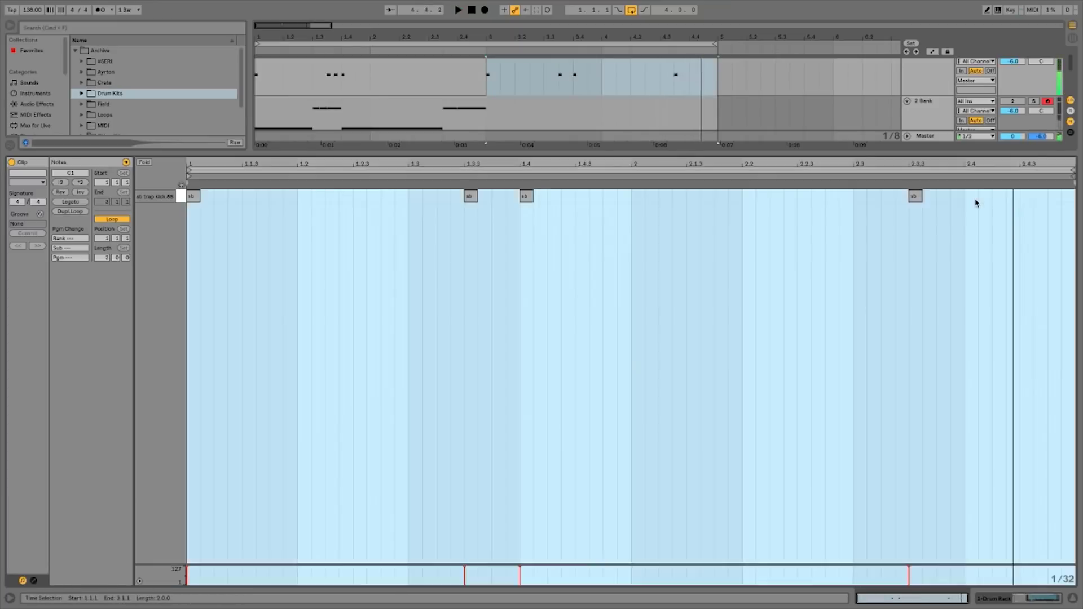
left_click(977, 202)
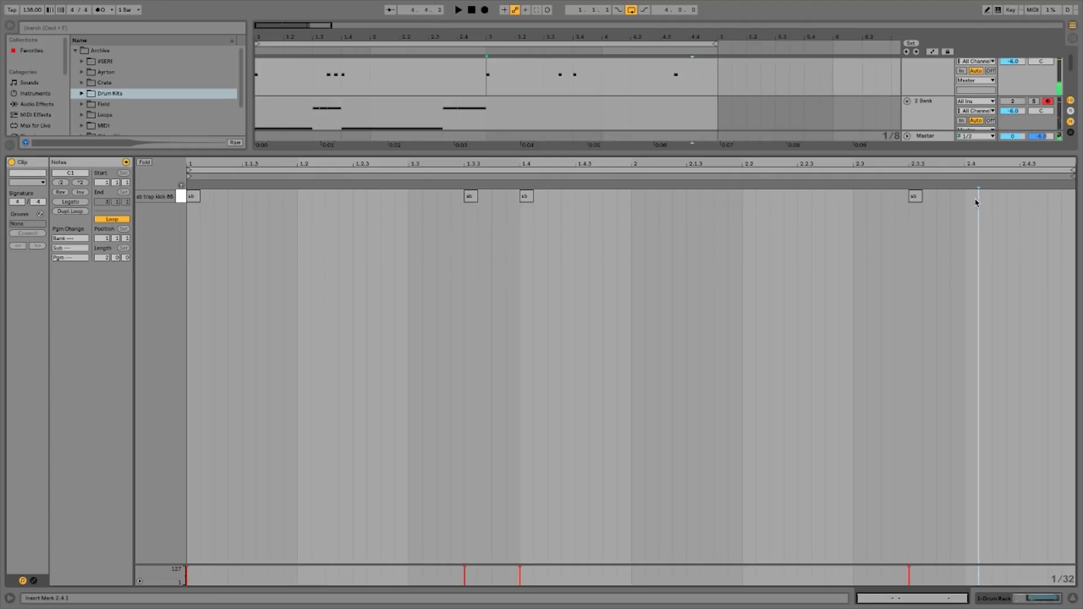
double_click(1022, 200)
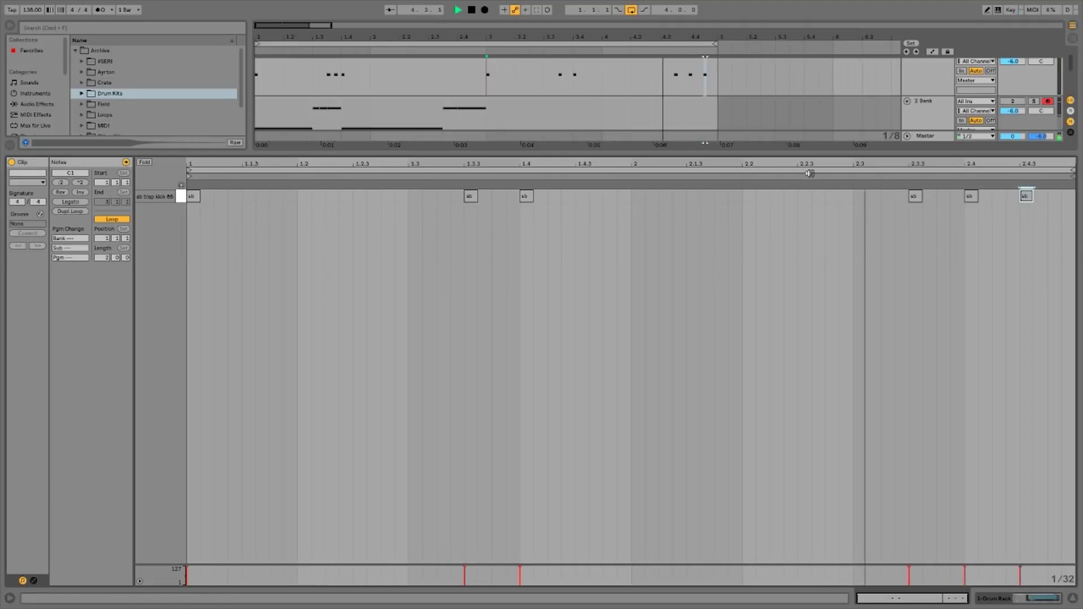
Return to the full arrangement, unmute the Bank track and listen to the kicks with the 808
left_click(1073, 600)
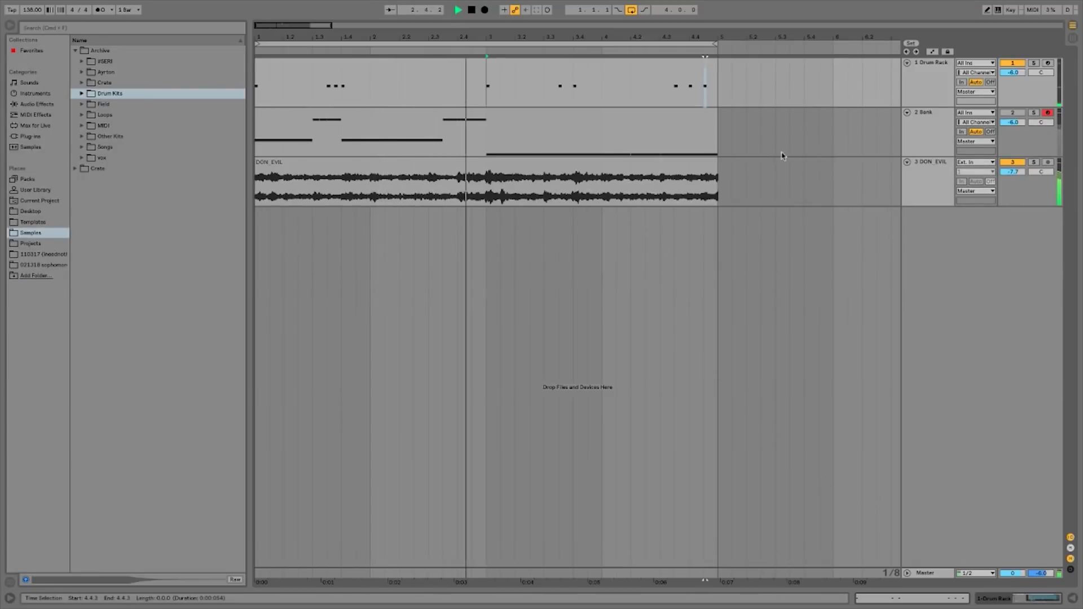
left_click(1013, 114)
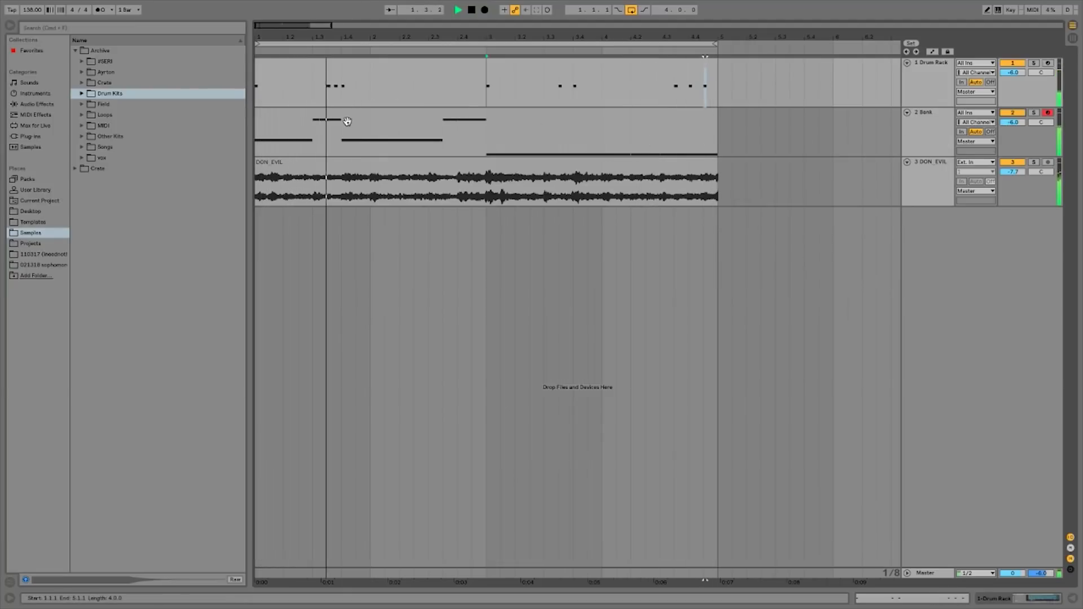
key("space")
In the first kick clip, move the 1.3.3 note to 1.3, delete the 1.3.4 note and set the moved kick's velocity to 127
double_click(346, 69)
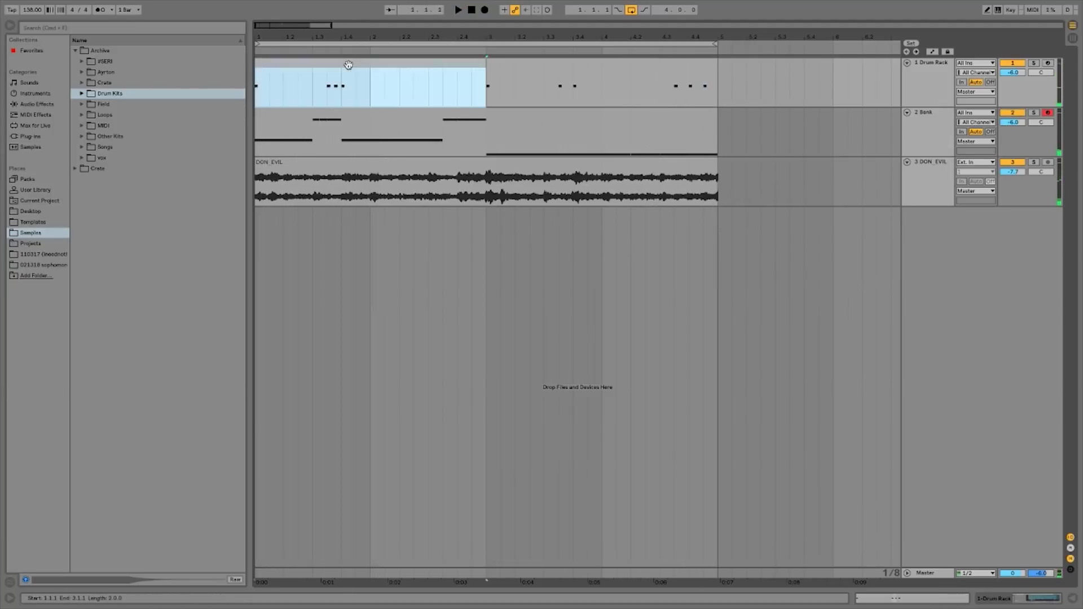
left_click_drag(474, 202, 419, 201)
double_click(495, 197)
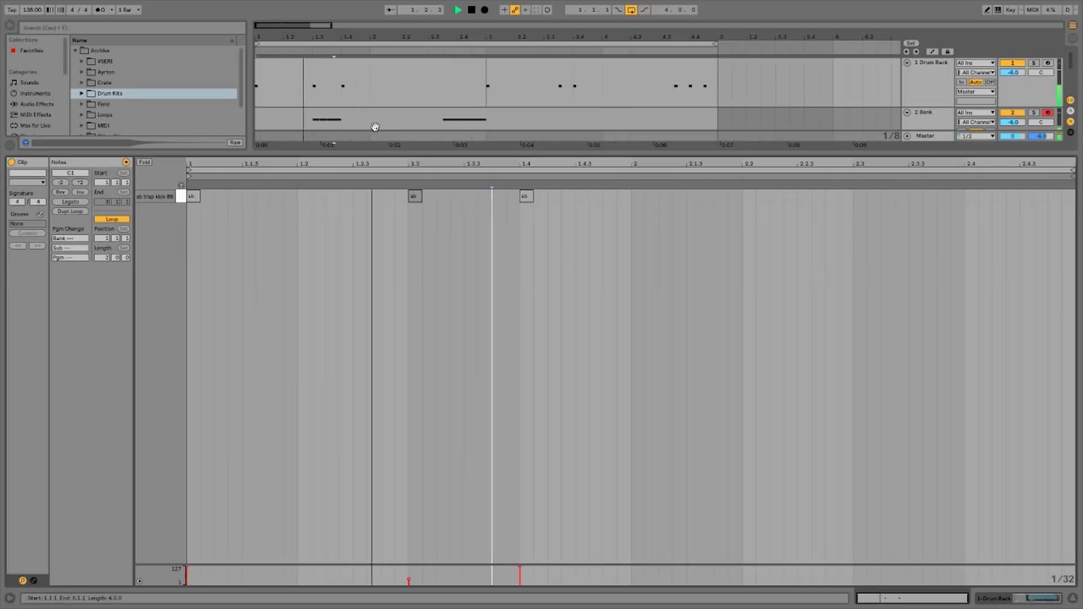
left_click(416, 197)
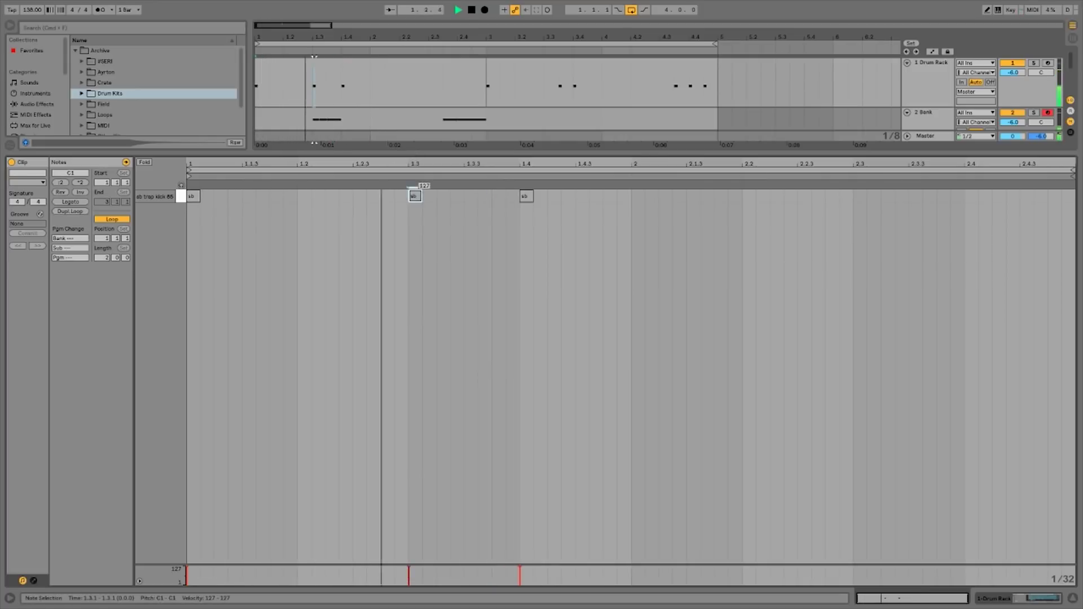
Try an extra kick note at 1.3.3 in the first clip and shift it to 1.3.2
double_click(471, 197)
left_click_drag(471, 196, 443, 198)
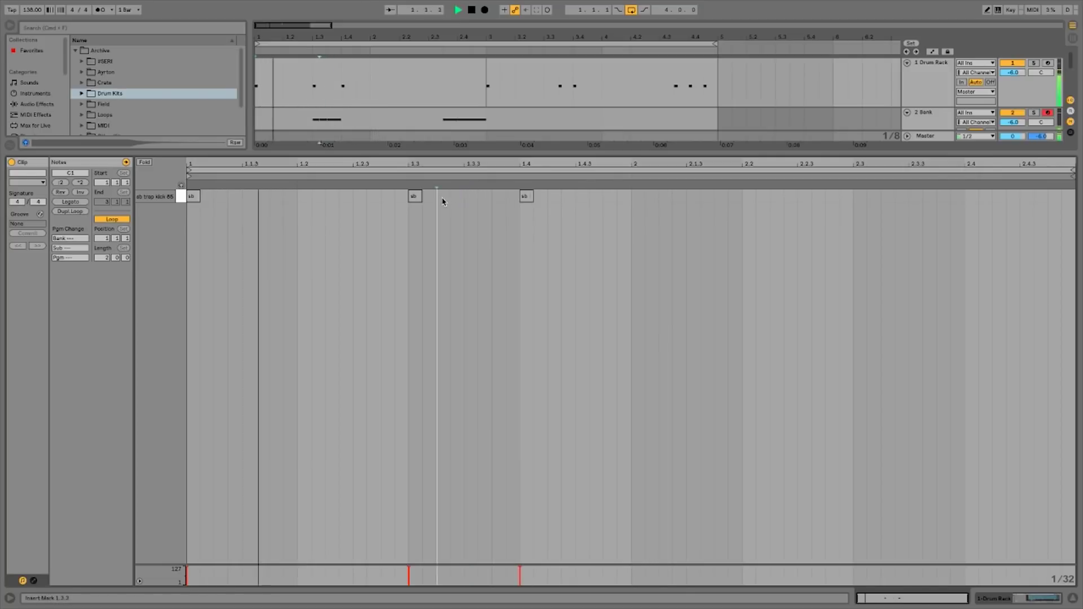
Add a kick note at 1.3.3 in the first drum clip and lower the 1.3.2 and 1.3.3 kick velocities as a rising ramp
double_click(474, 199)
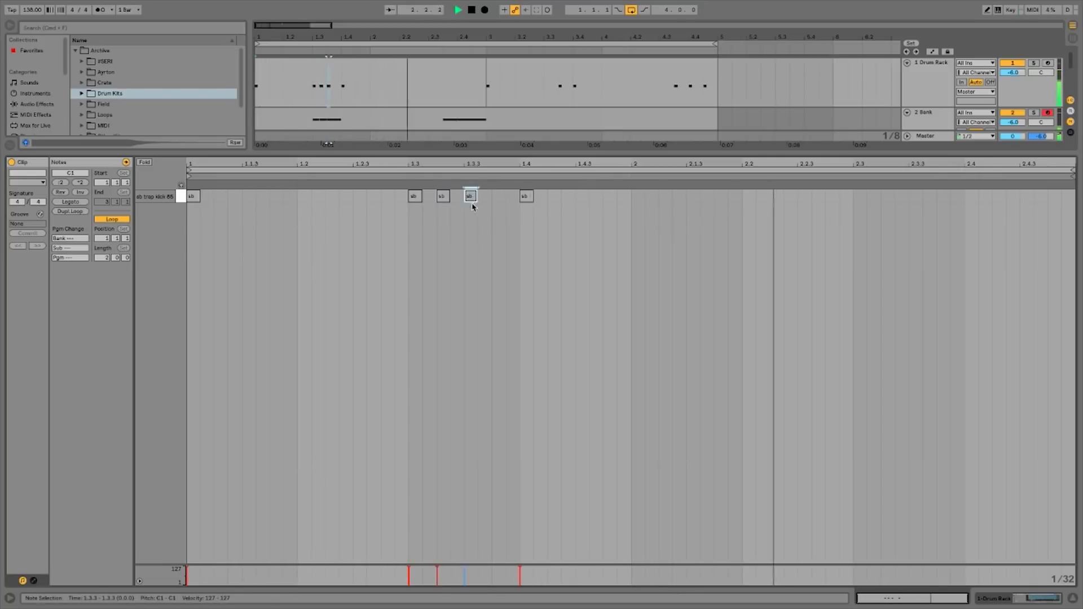
left_click(444, 196, "shift")
left_click_drag(464, 567, 464, 569)
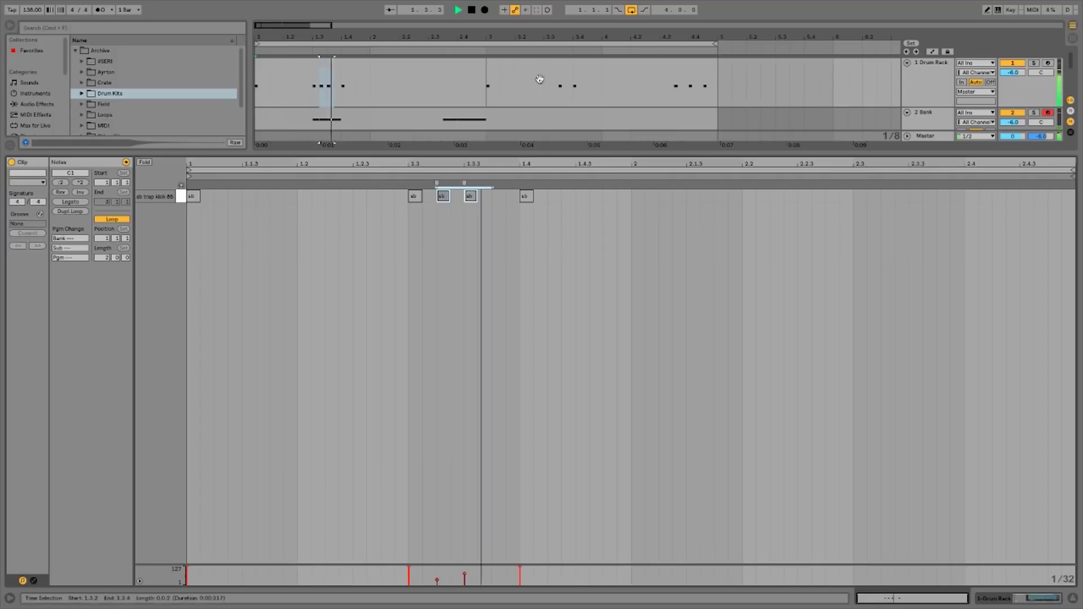
In the second drum clip, add a kick at 1.3.4, ramp the 1.3.3 and 1.3.4 velocities upward from near zero and close the clip editor
left_click(558, 64)
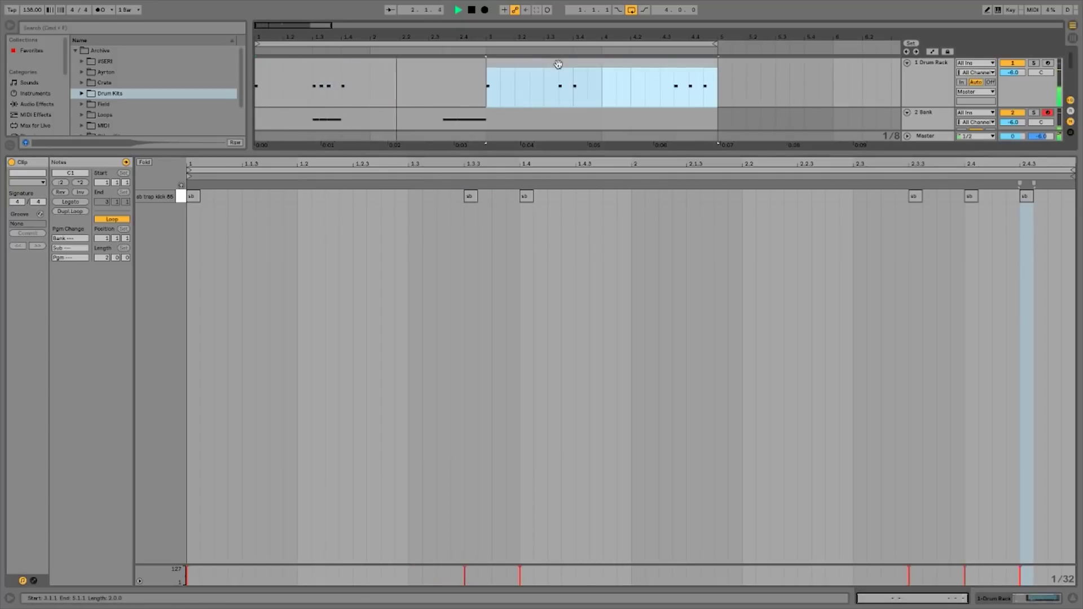
double_click(497, 200)
left_click_drag(494, 187, 465, 236)
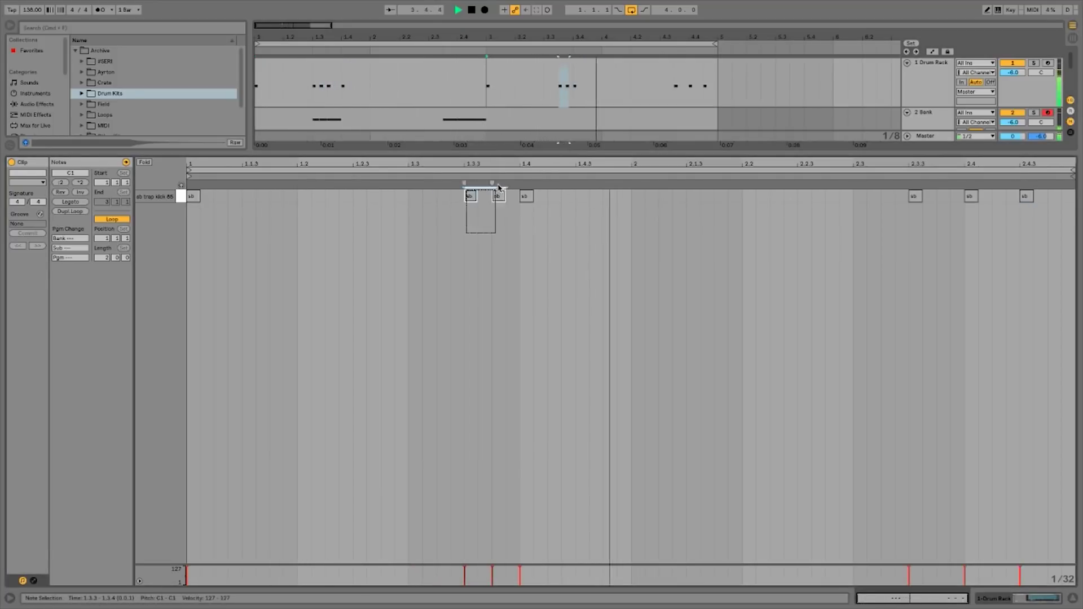
left_click_drag(459, 584, 520, 573)
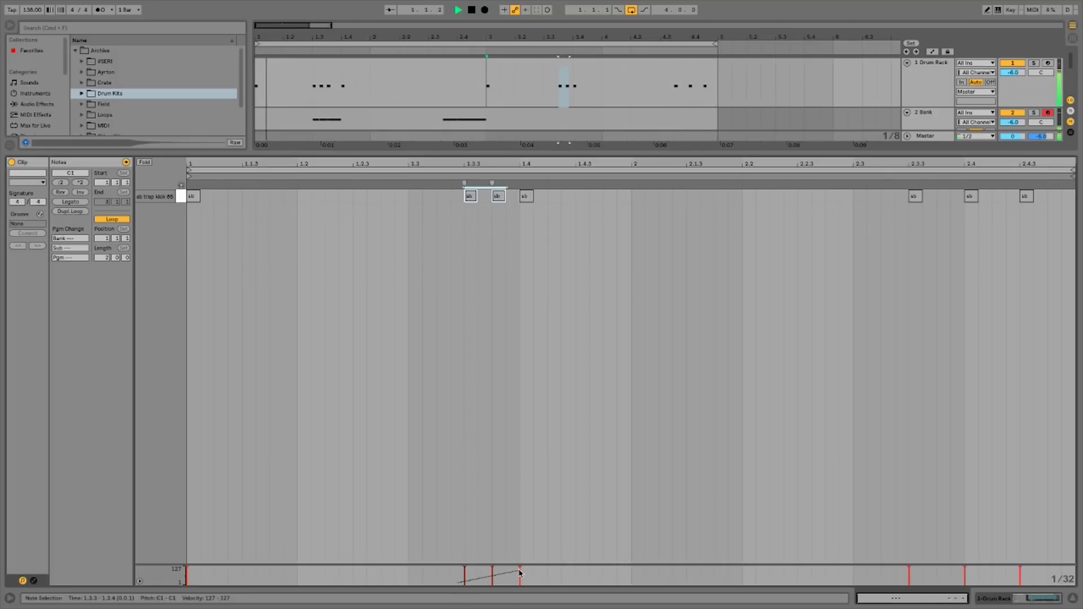
left_click(1073, 598)
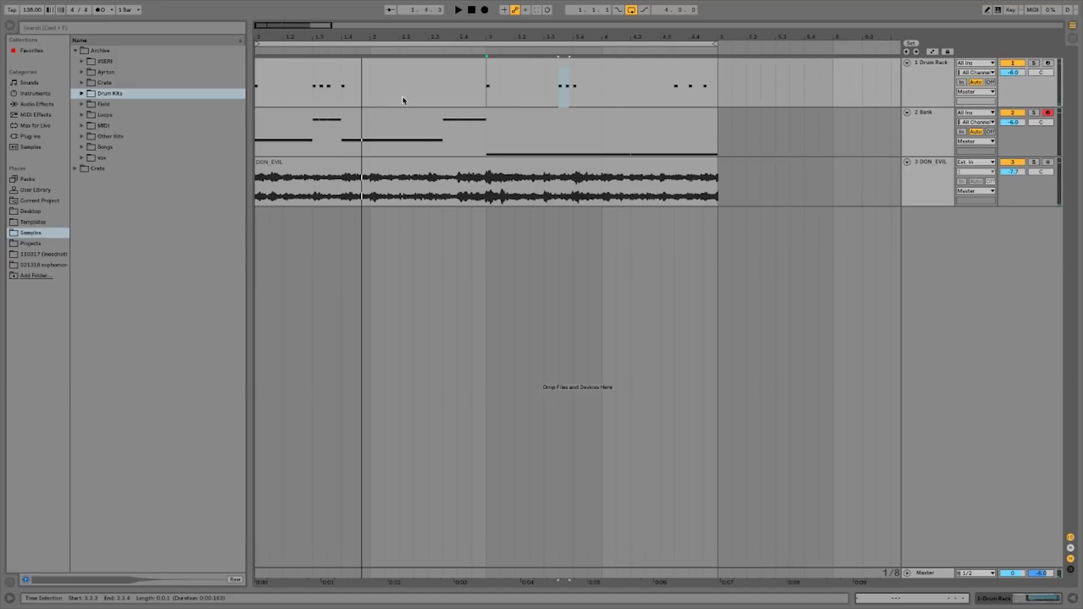
In the Bank clip, divide the long G#2 note in bar 3 so a second G#2 starts at 3.4 and ends at 4.2
double_click(387, 128)
left_click(507, 363)
key("space")
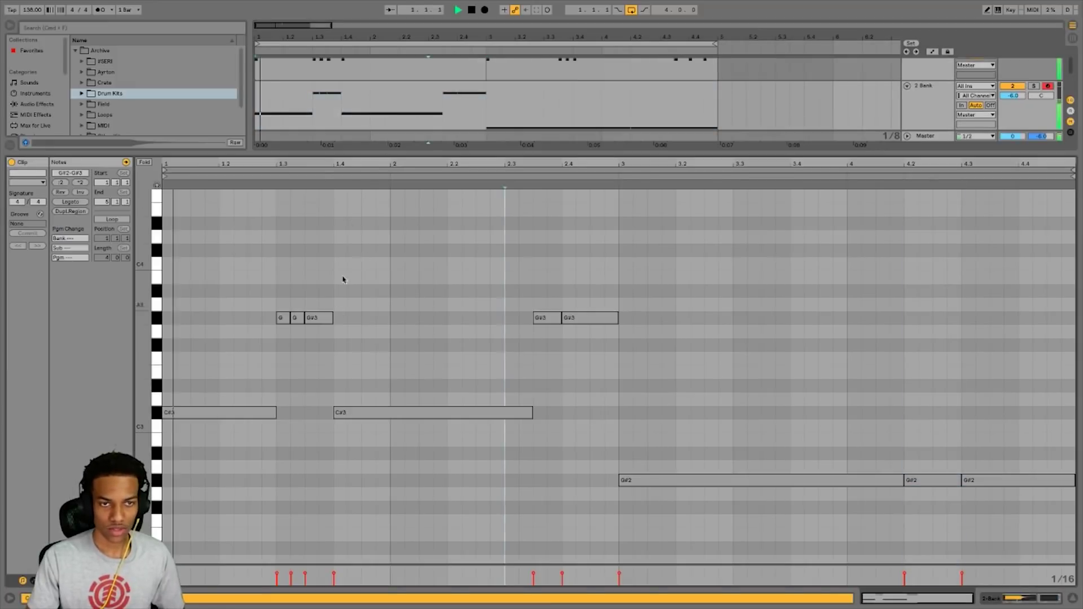
mouse_move(530, 417)
left_mouse_down()
mouse_move(410, 418)
mouse_move(549, 414)
mouse_move(534, 415)
left_mouse_up()
left_click(637, 177)
key("space")
mouse_move(901, 480)
left_mouse_down()
mouse_move(801, 480)
mouse_move(902, 480)
left_mouse_up()
double_click(800, 480)
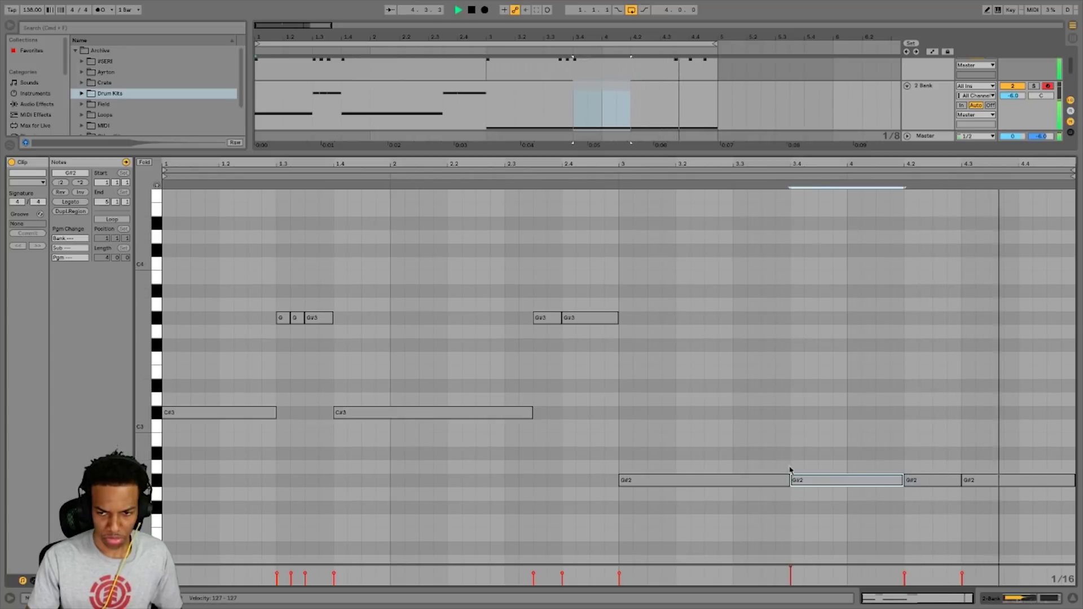
key("space")
Set the Bank sampler's velocity-to-volume amount to 0% and its volume to -5.14 dB, and play the loop
left_click(1015, 598)
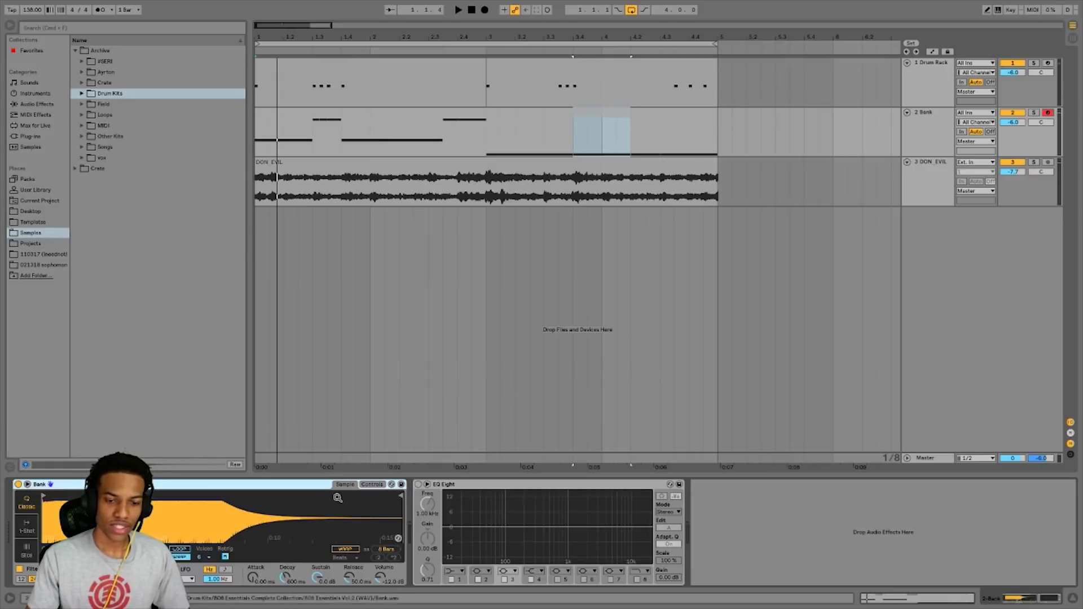
left_click(373, 485)
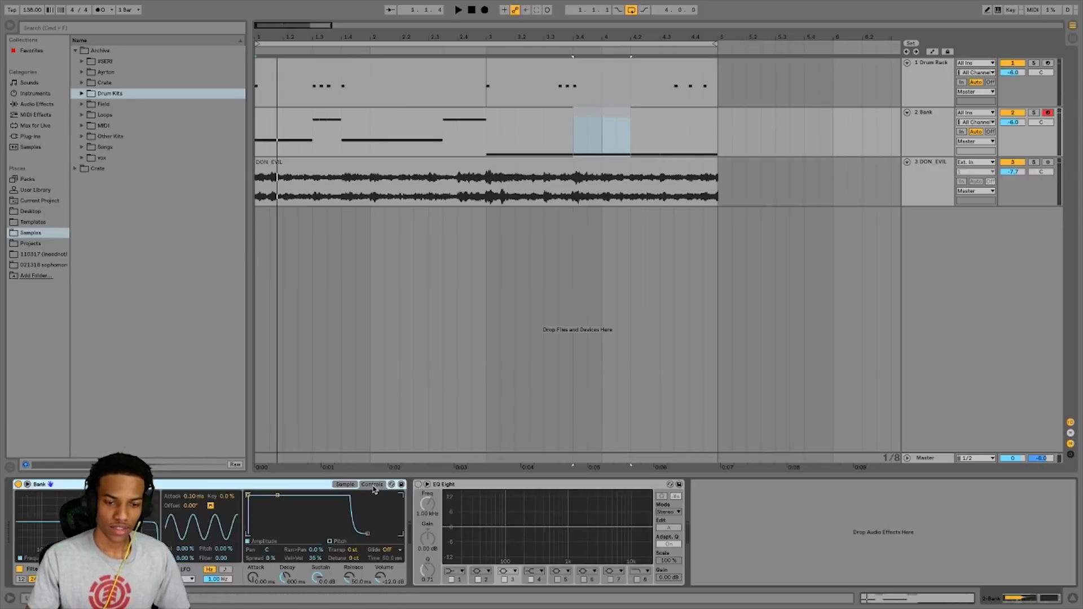
left_click(312, 560)
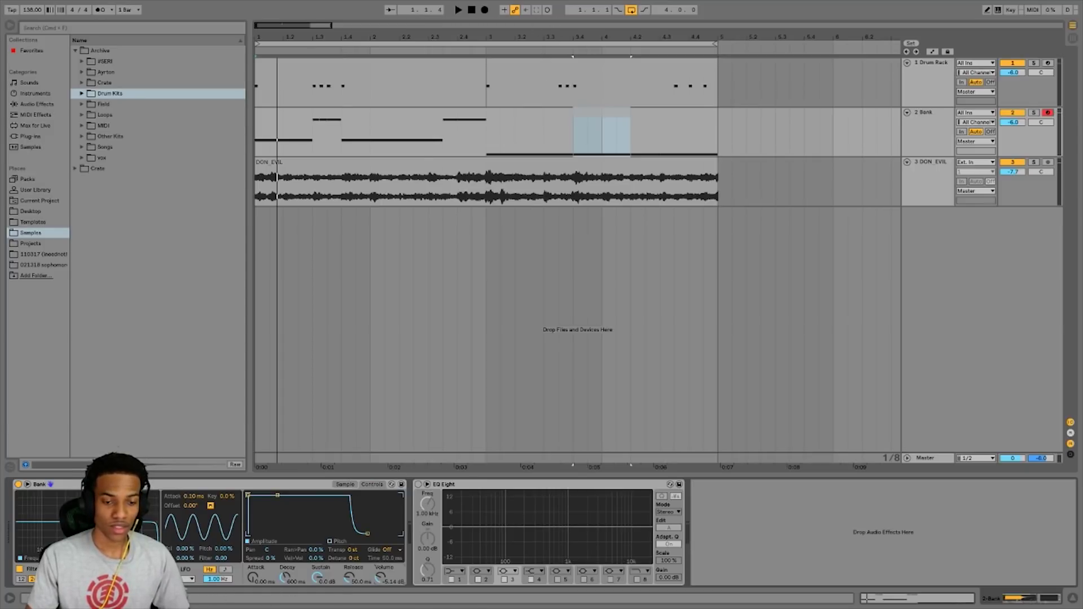
key("space")
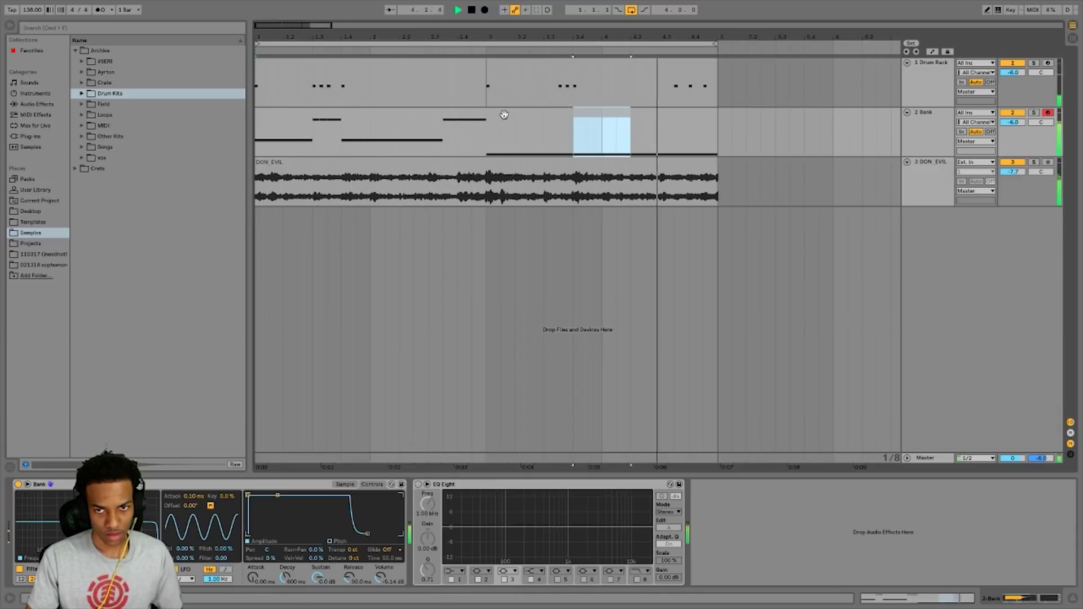
In the Bank clip, shorten the G#2 note at 4.3 to one beat and duplicate it to 4.4
left_click(661, 130)
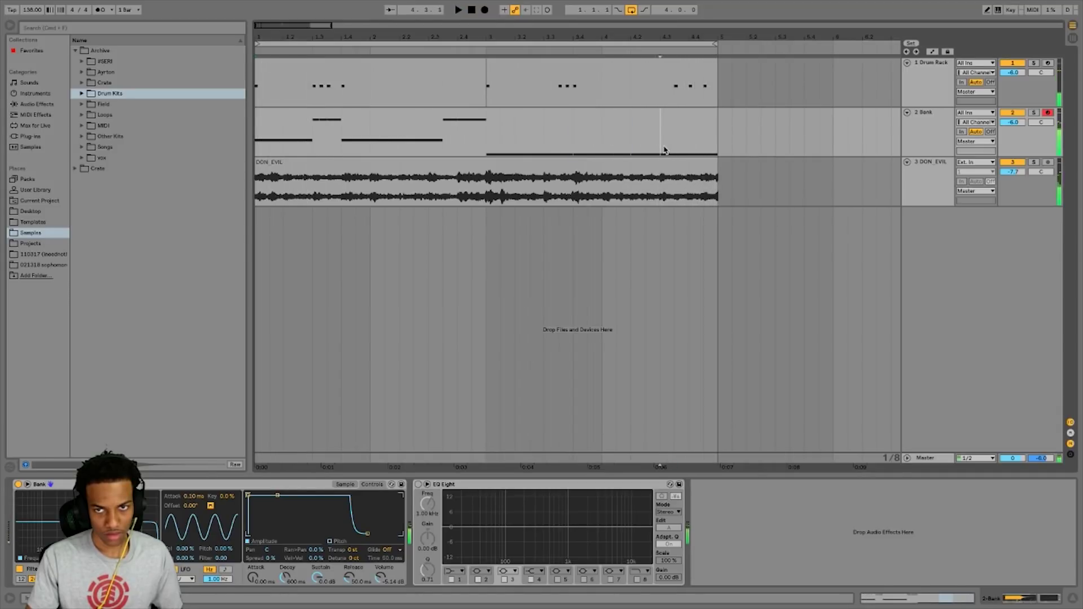
double_click(682, 122)
key("space")
left_click(910, 485)
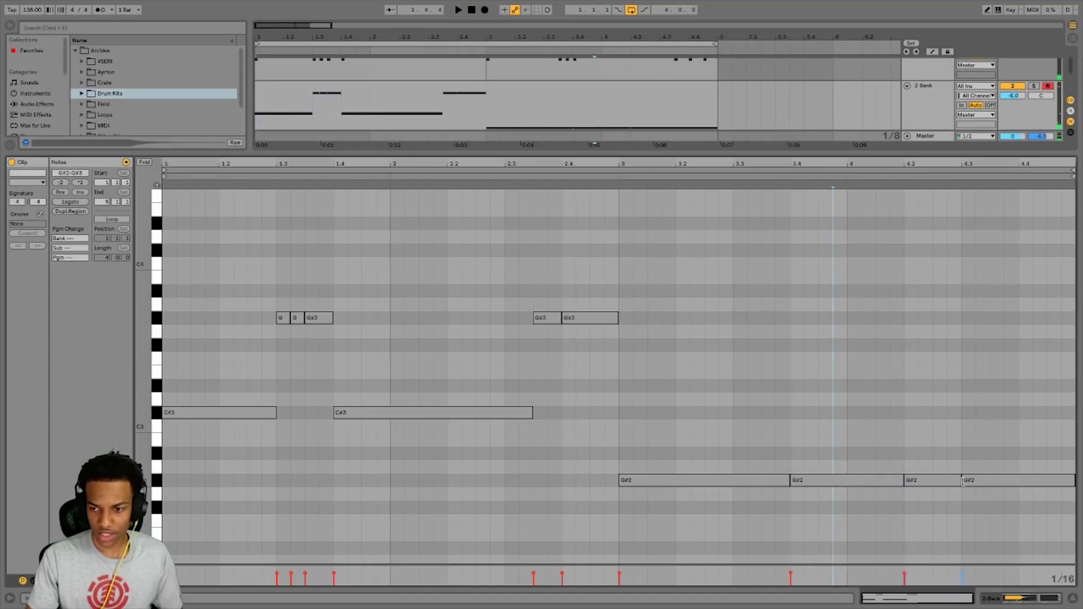
key("ctrl+d")
left_click(887, 176)
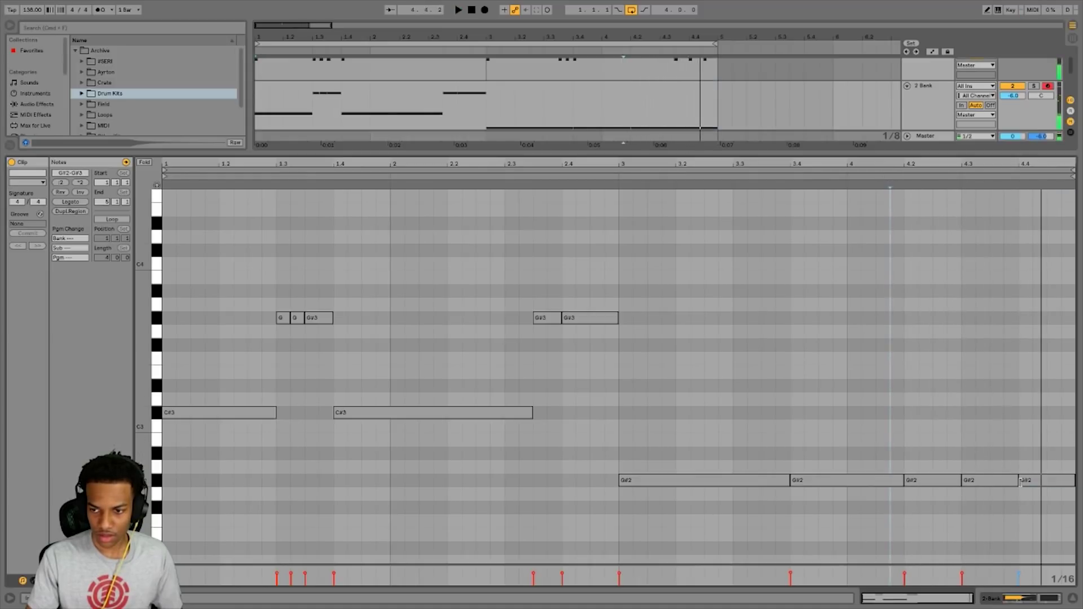
Start the 4.3 G#2 at 4.3.3 with the preceding note extended to it, halve the 4.4 note and add a G#1 at 4.4.3
left_click_drag(960, 480, 990, 480)
key("ctrl+d")
left_click_drag(1073, 480, 1018, 480)
key("ctrl+d")
key("ctrl+d")
left_click(947, 178)
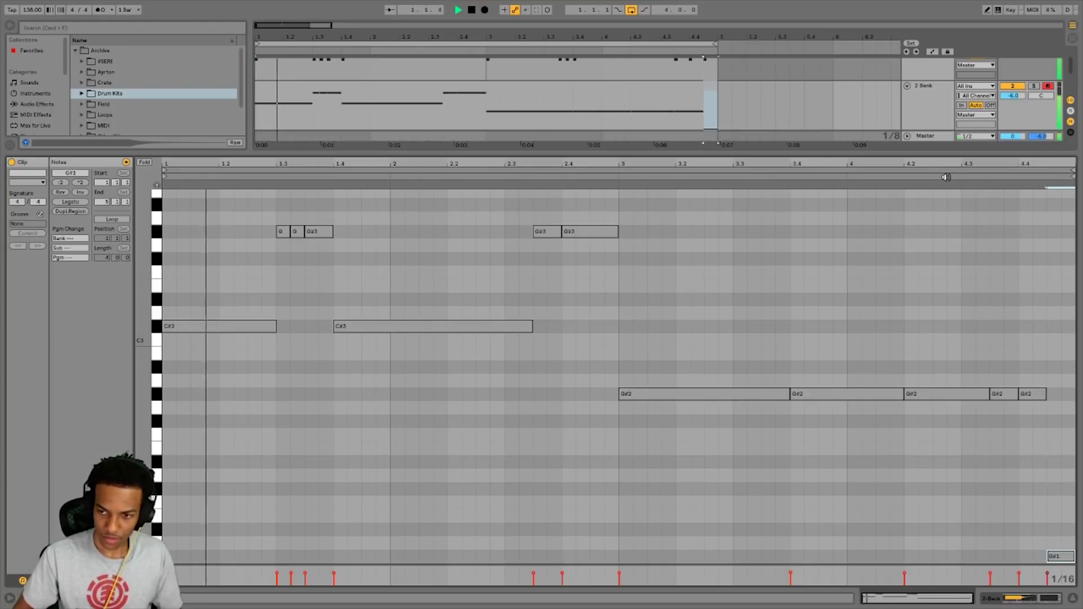
Load plugg clap 2.wav from Trap Essentials [COMPLETE], 2. Plugg Kit, Plugg Claps onto the Drum Rack pad beside the kick
key("super+alt+l")
left_click(940, 91)
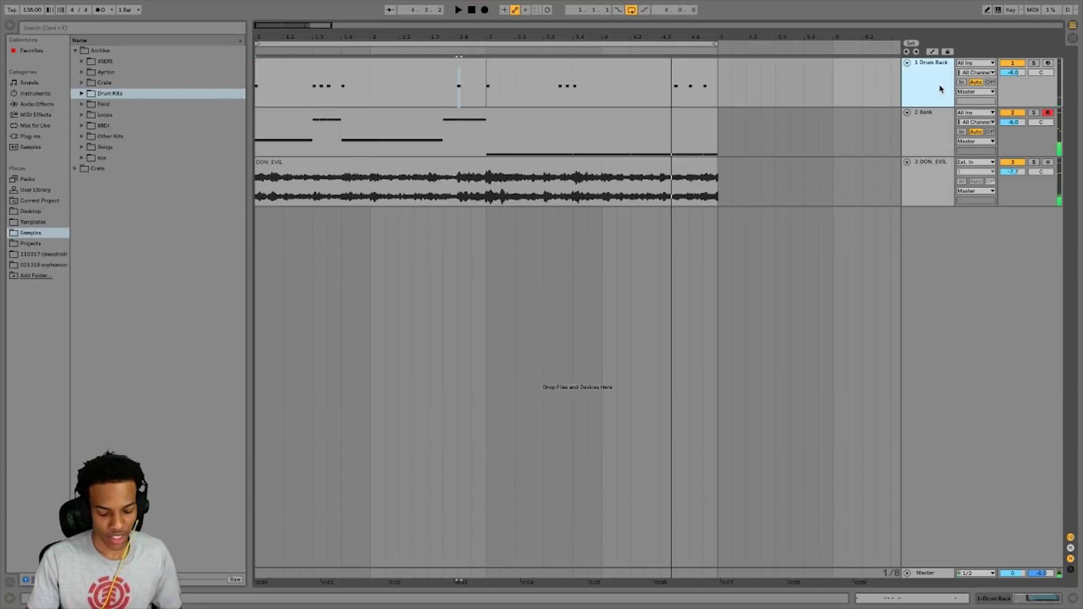
key("super+alt+l")
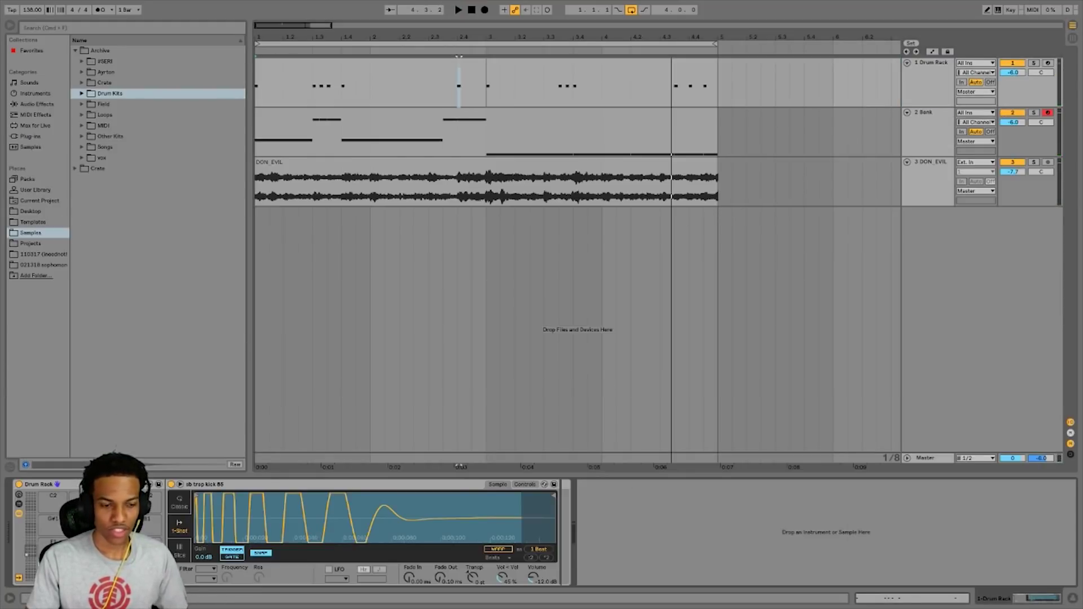
left_click(82, 94)
scroll(114, 300, "down", 15)
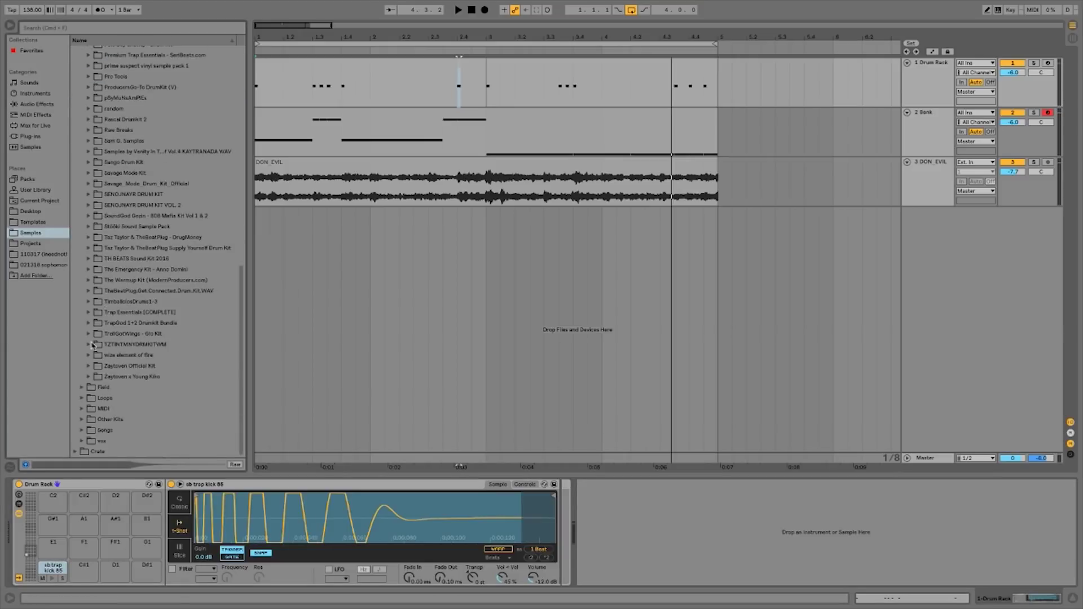
left_click(89, 312)
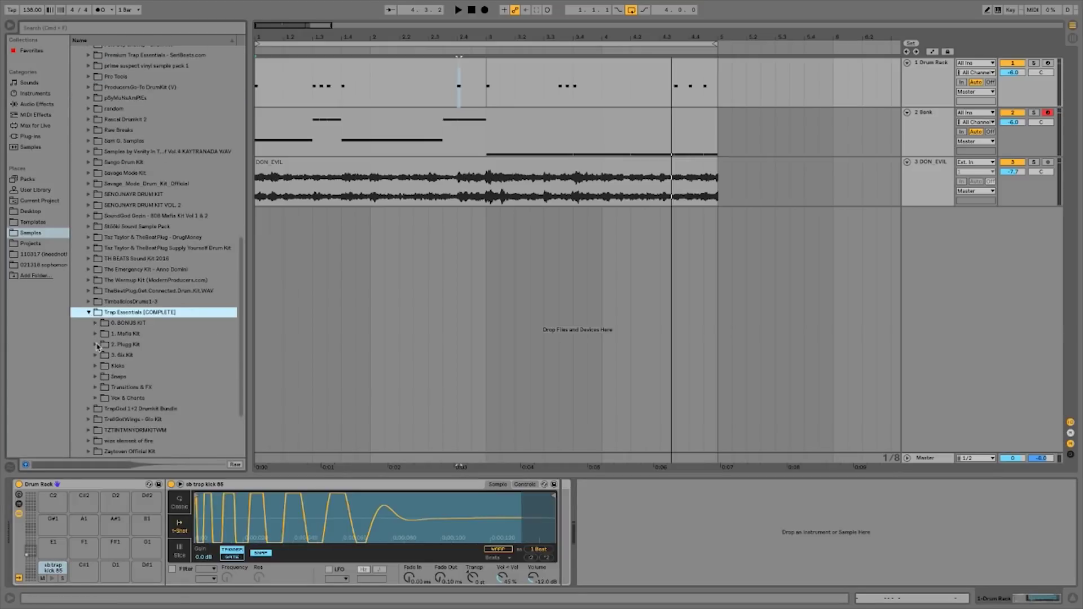
left_click(95, 344)
left_click(102, 387)
left_click(127, 409)
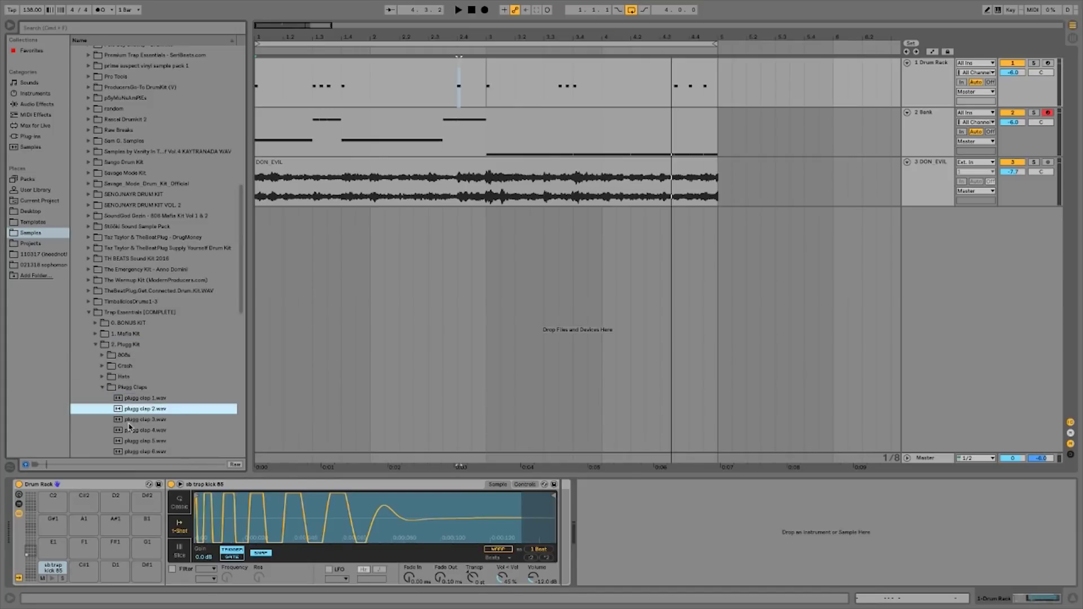
left_click_drag(73, 571, 73, 572)
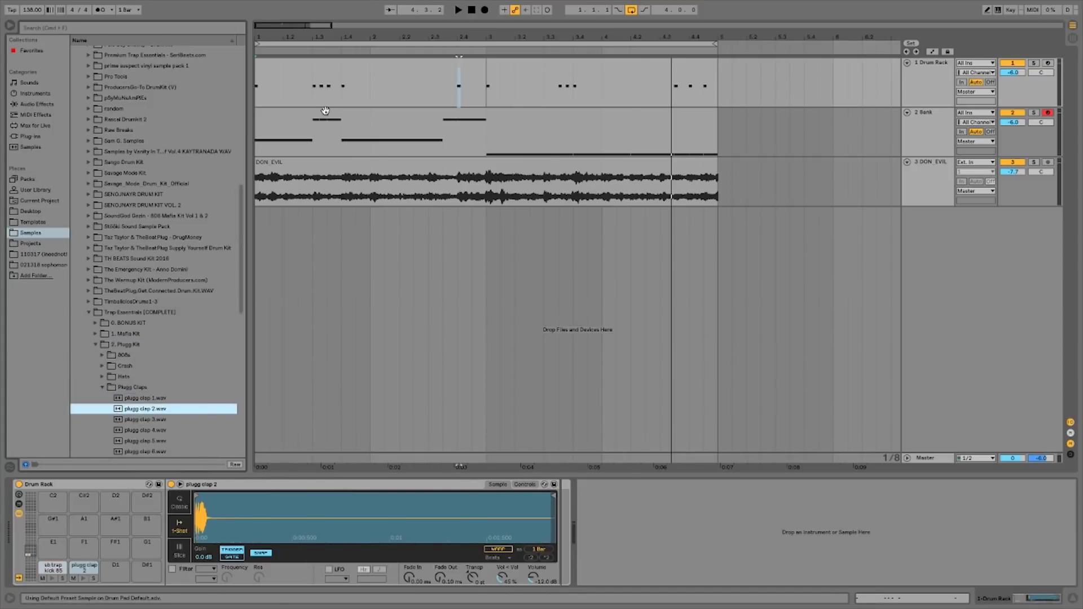
Place clap notes at 1.3 and 2.3 in the first drum clip while the loop plays
double_click(342, 77)
left_click(299, 196)
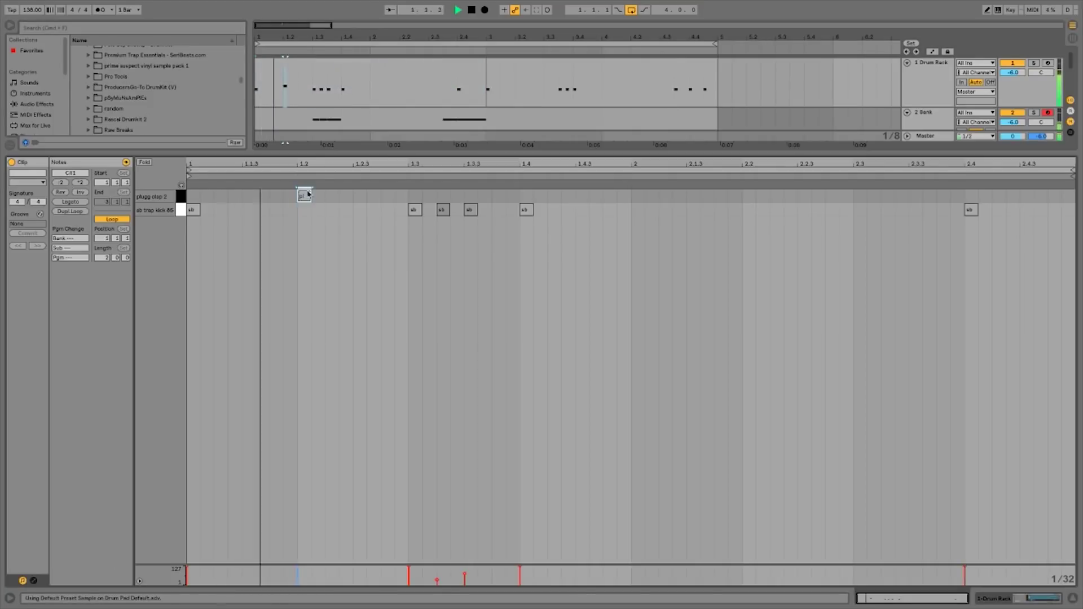
key("space")
left_click_drag(313, 200, 424, 200)
double_click(861, 197)
In the second drum clip, add clap notes at 1.1.3 and 1.3, and remove the trial clap at 1.3.3
left_click(551, 70)
double_click(470, 196)
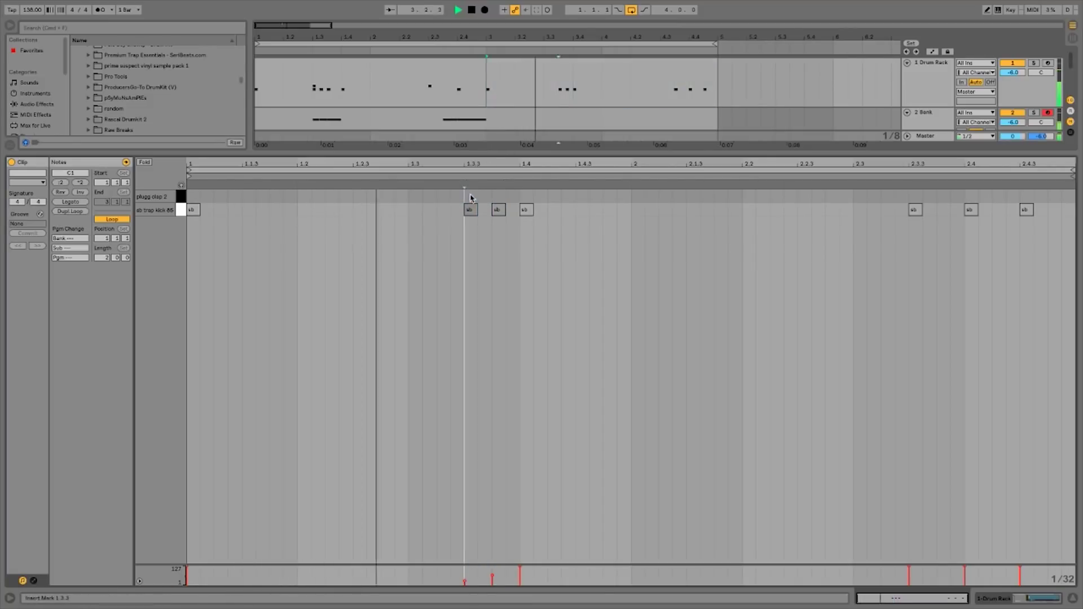
key("space")
double_click(248, 197)
double_click(415, 196)
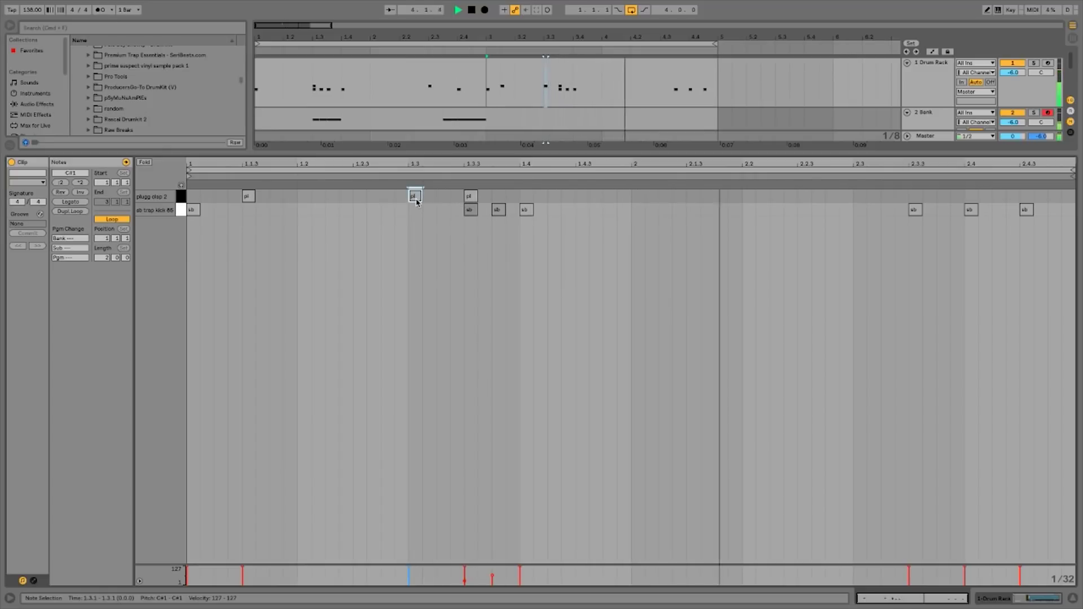
double_click(469, 196)
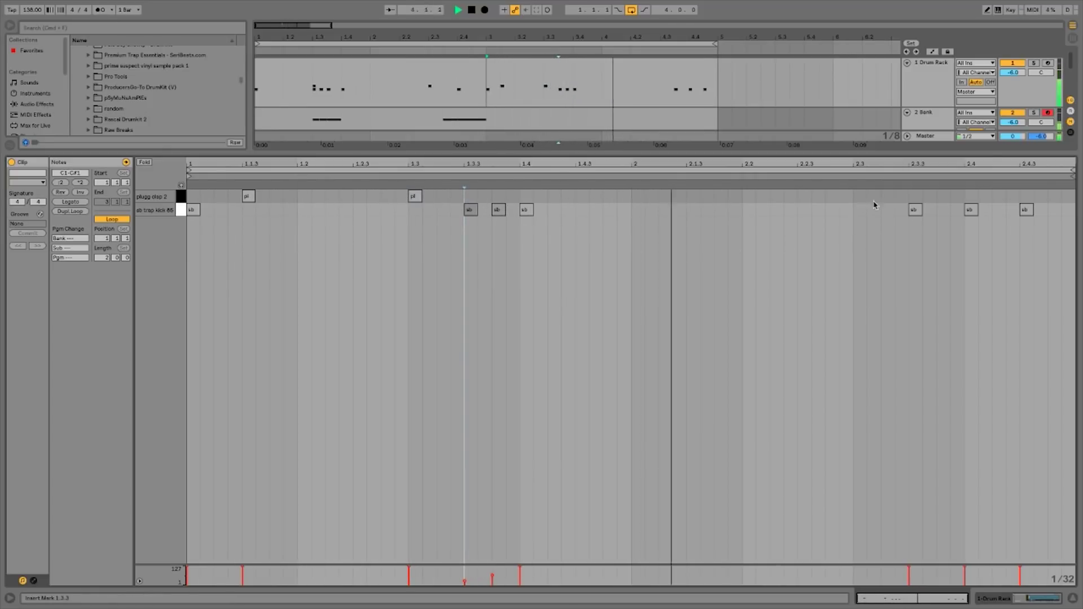
Add a clap note at 2.3 in the second drum clip and return to the full arrangement to listen
double_click(970, 196)
left_click_drag(970, 197, 858, 196)
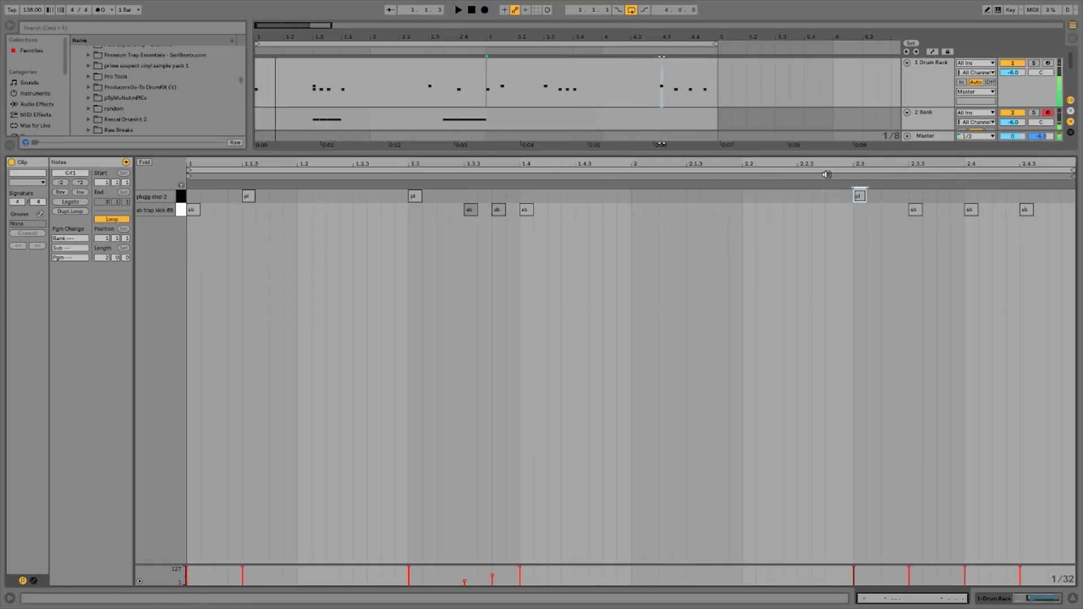
left_click(1072, 597)
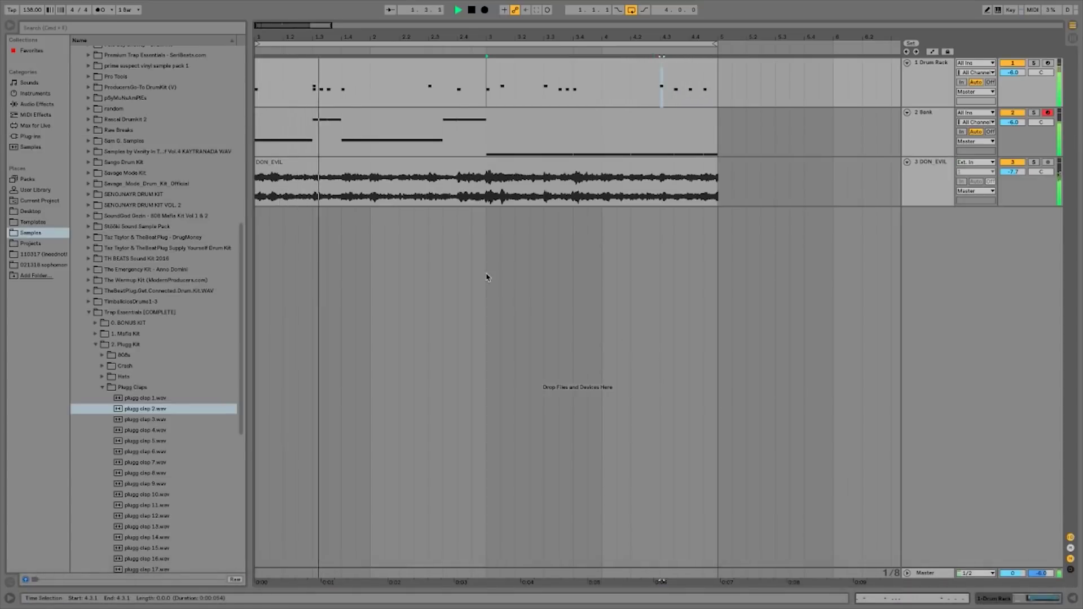
Consolidate the two drum clips into one four-bar clip and show the Drum Rack devices
left_click(457, 64)
double_click(288, 73)
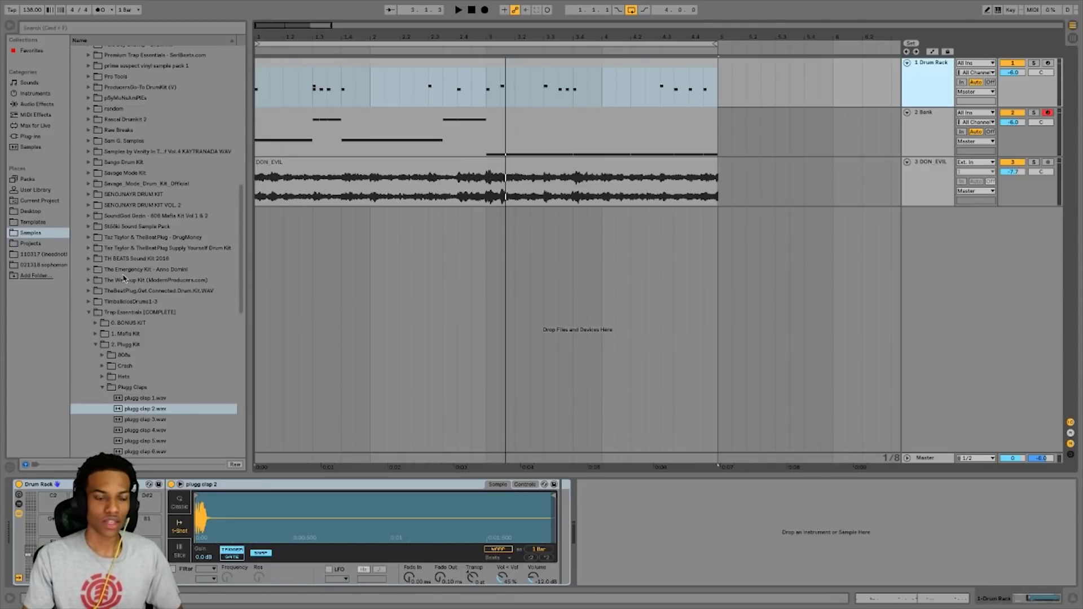
Collapse the Trap Essentials [COMPLETE] and Drum Kits folders and open OSW - Free Short Foley Pack inside the Field folder
left_click(88, 312)
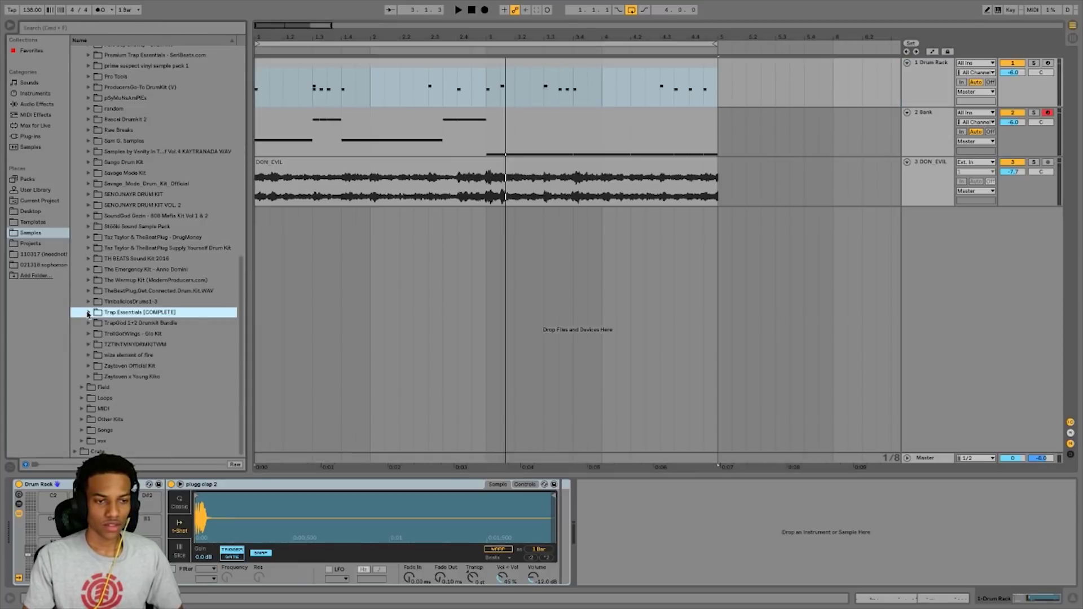
scroll(176, 390, "up", 10)
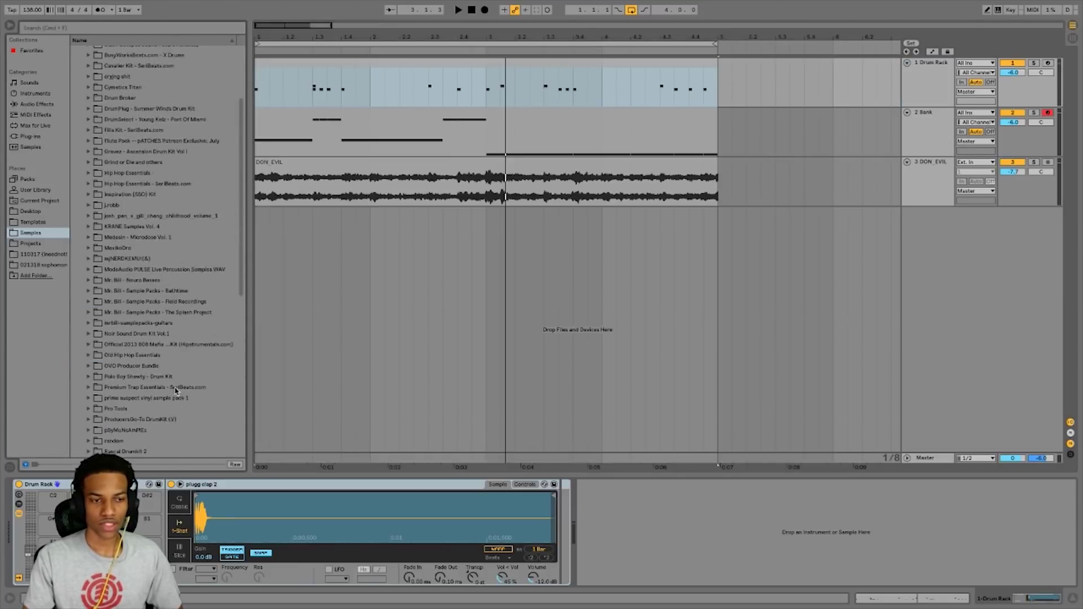
scroll(180, 372, "down", 10)
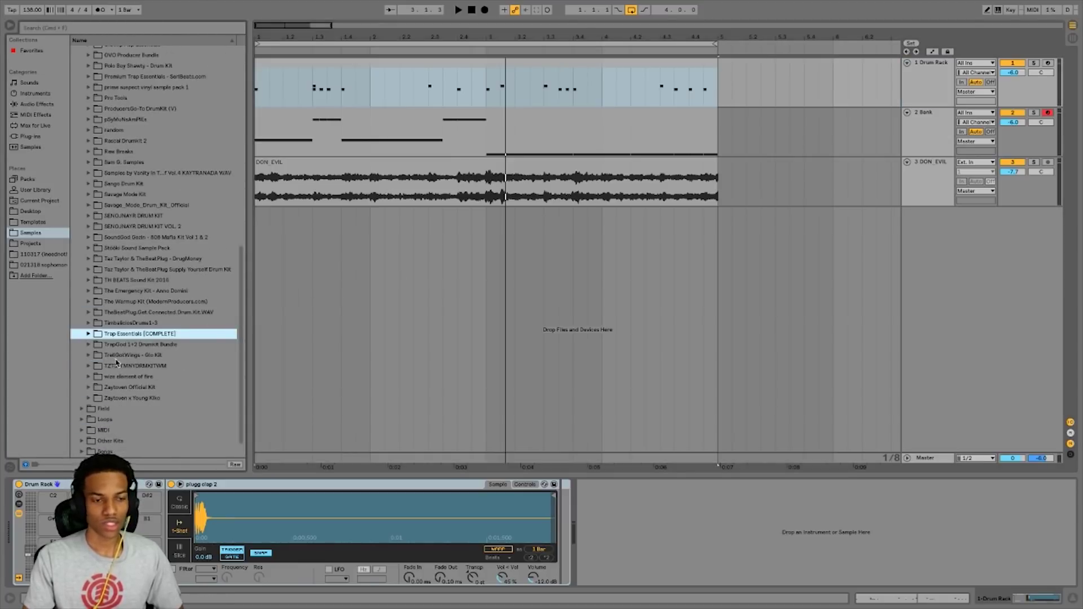
scroll(107, 370, "up", 10)
left_click(82, 93)
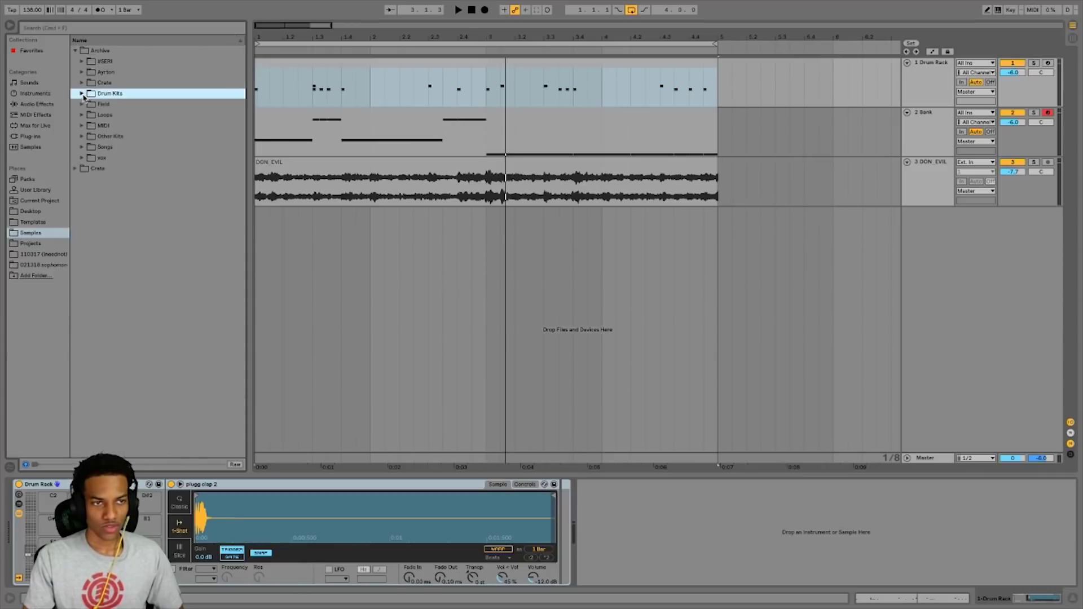
left_click(83, 105)
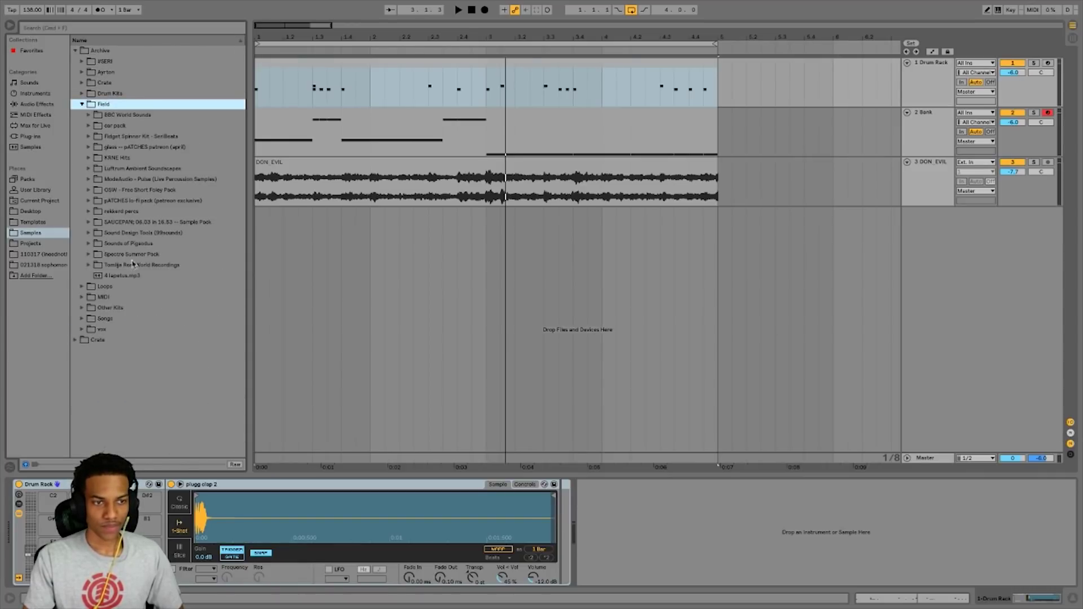
left_click(96, 215)
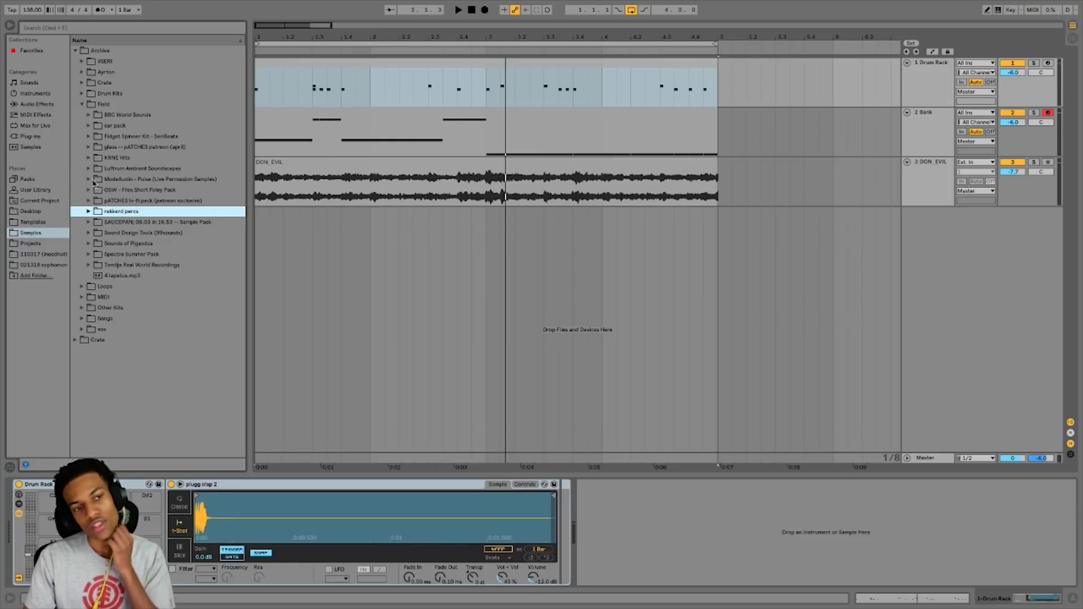
left_click(90, 234)
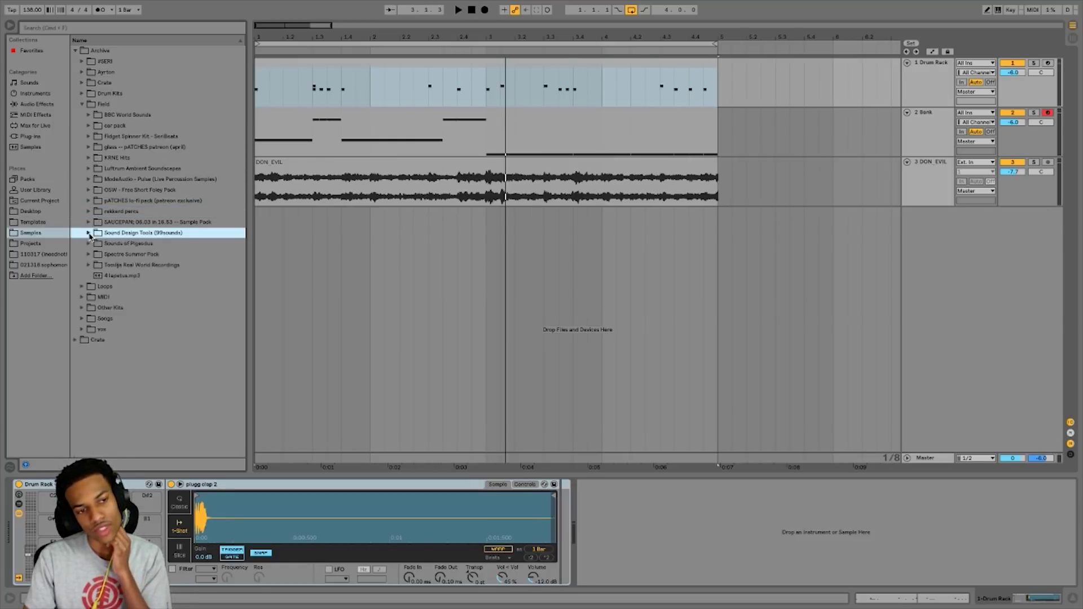
left_click(112, 189)
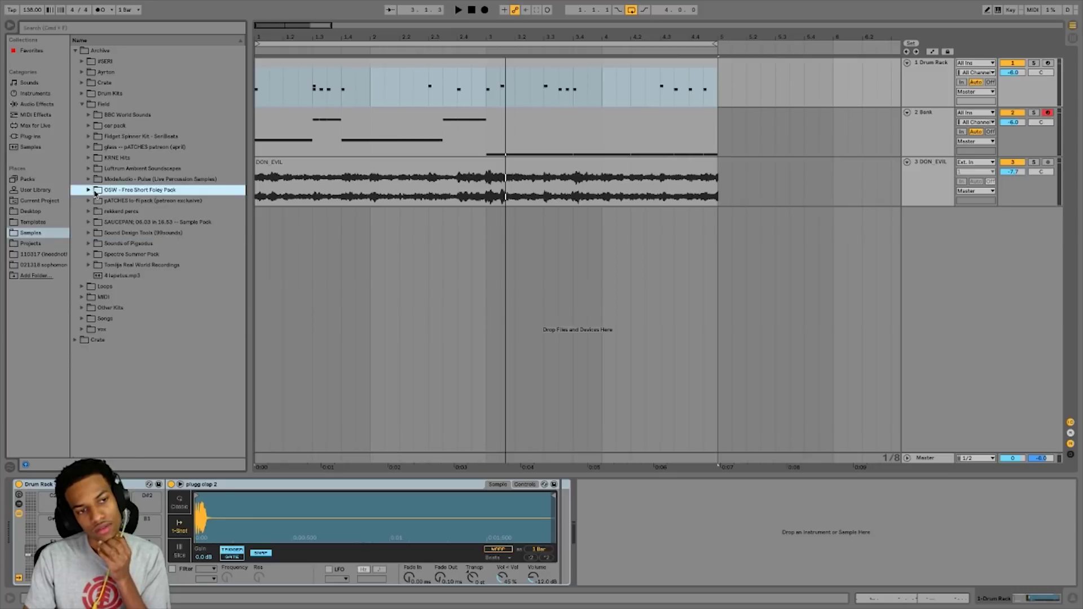
left_click(89, 190)
Audition the clap, fight, percussion and random foley samples in the OSW - Free Short Foley Pack for an extra percussion sound
left_click(126, 264)
left_click(126, 396)
scroll(127, 399, "down", 15)
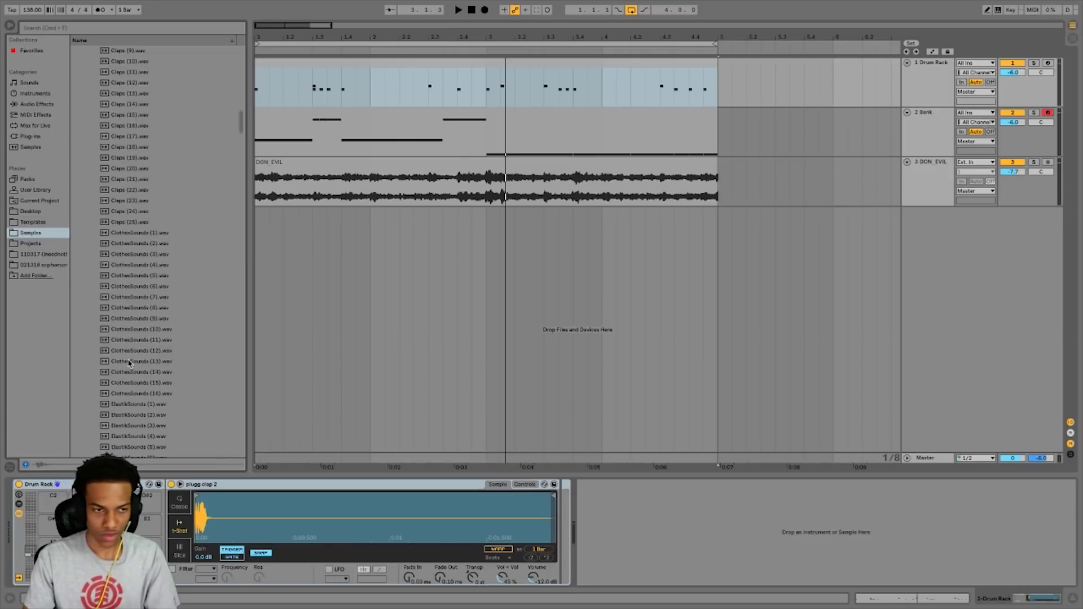
left_click(145, 169)
key("Down")
scroll(144, 350, "down", 15)
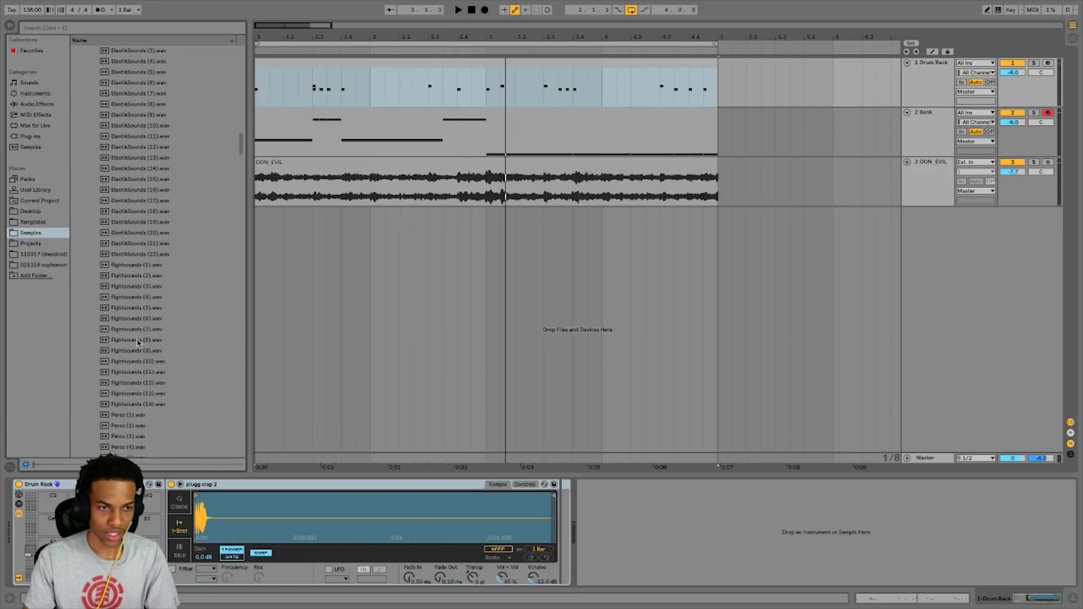
left_click(145, 350)
scroll(145, 378, "down", 3)
left_click(131, 436)
scroll(132, 432, "down", 10)
left_click(131, 429)
scroll(131, 430, "down", 7)
left_click(134, 445)
scroll(131, 423, "down", 12)
left_click(129, 404)
key("Down")
scroll(166, 377, "down", 20)
left_click(167, 372)
scroll(166, 375, "down", 4)
scroll(166, 377, "down", 8)
left_click(161, 394)
key("Down")
key("Down")
scroll(155, 414, "down", 7)
key("Down")
Audition the snap samples, load Snaps (4).wav onto the Drum Rack pad beside plugg clap 2, and set its Simpler to Classic mode
left_click(148, 425)
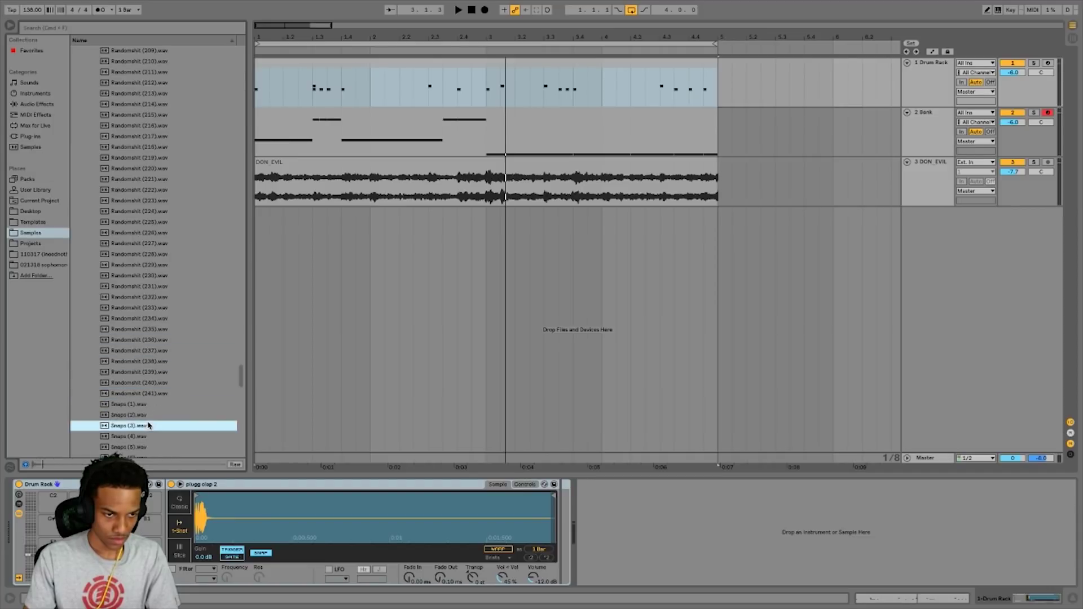
key("Down")
key("Down")
key("Up")
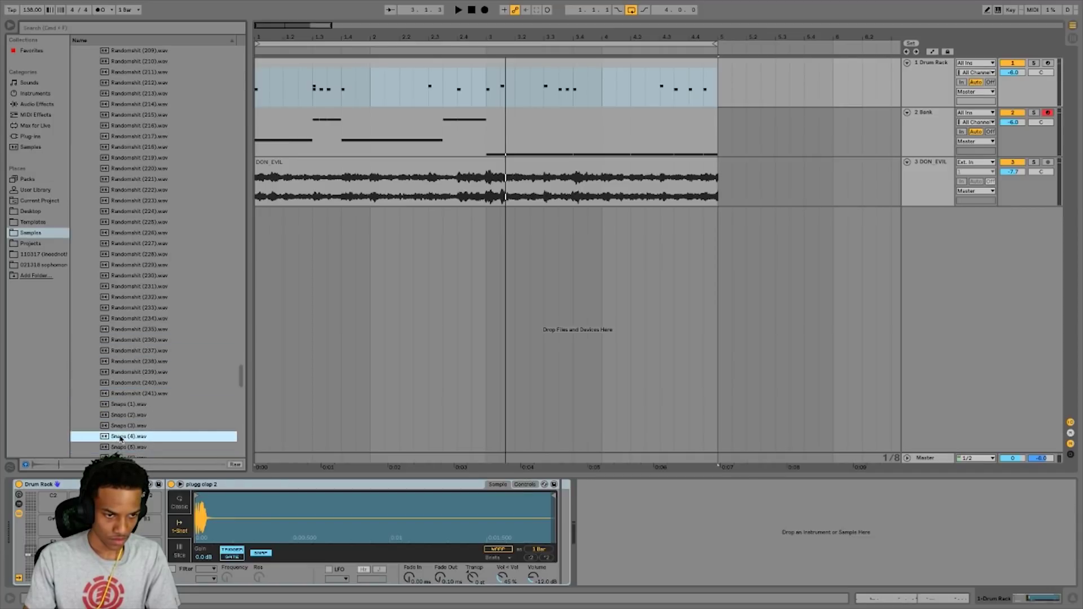
left_click_drag(153, 436, 115, 565)
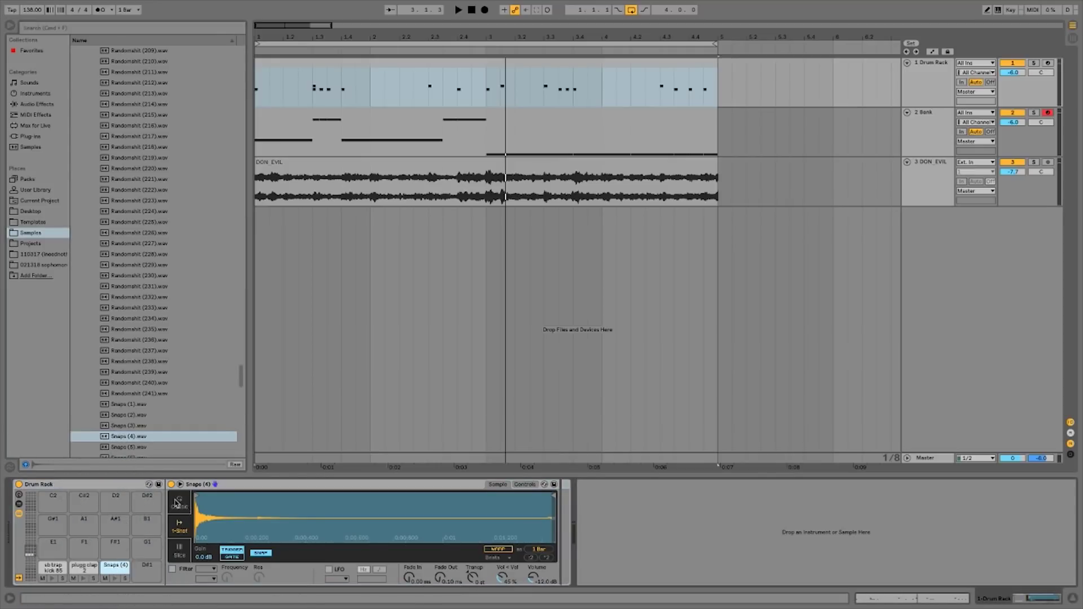
left_click(177, 502)
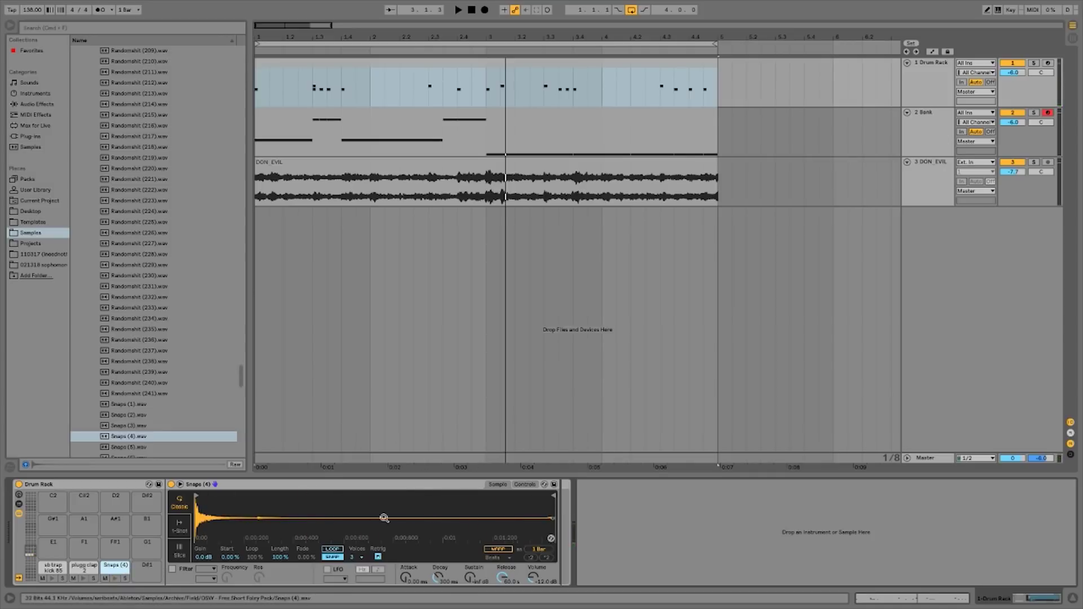
In the four-bar drum clip, add Snaps (4) notes at 1.1, 1.1.3, 1.3.3 and 1.4 while the loop plays
double_click(324, 67)
left_click(230, 198)
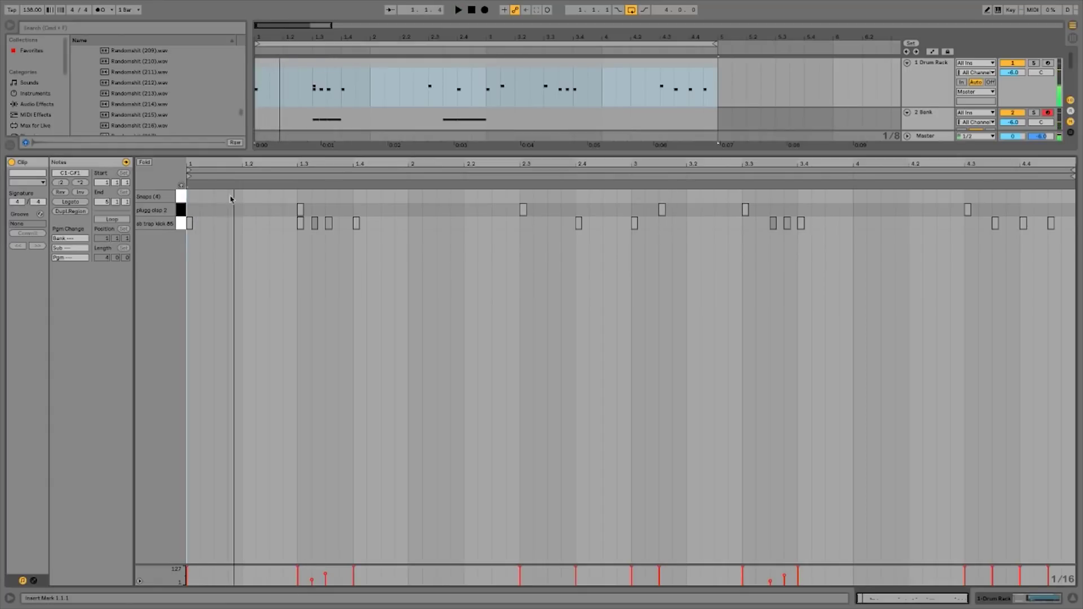
double_click(192, 196)
double_click(220, 197)
key("space")
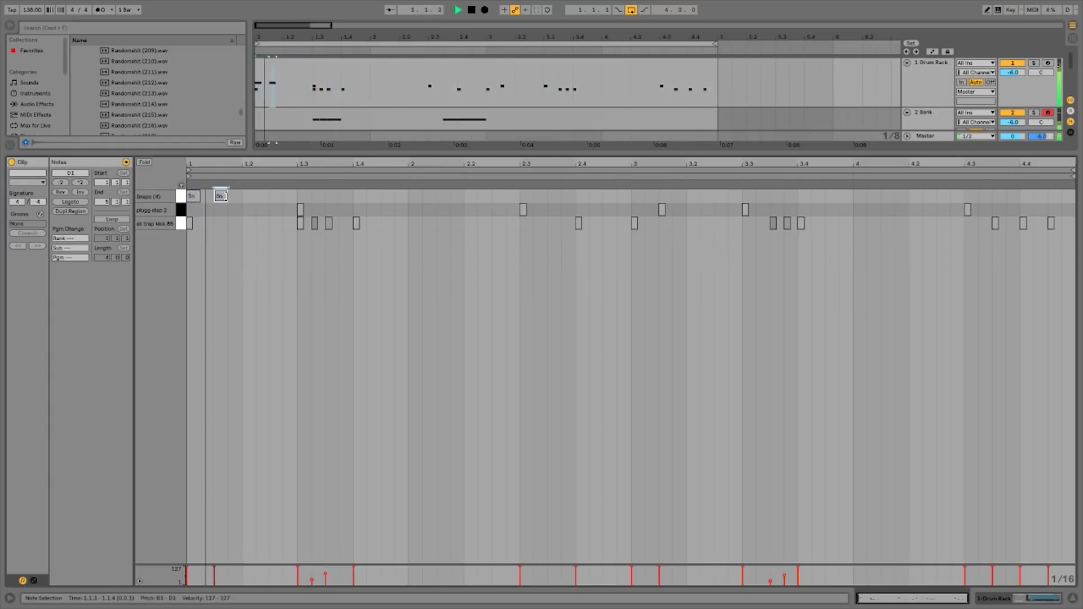
left_click(380, 207)
double_click(332, 196)
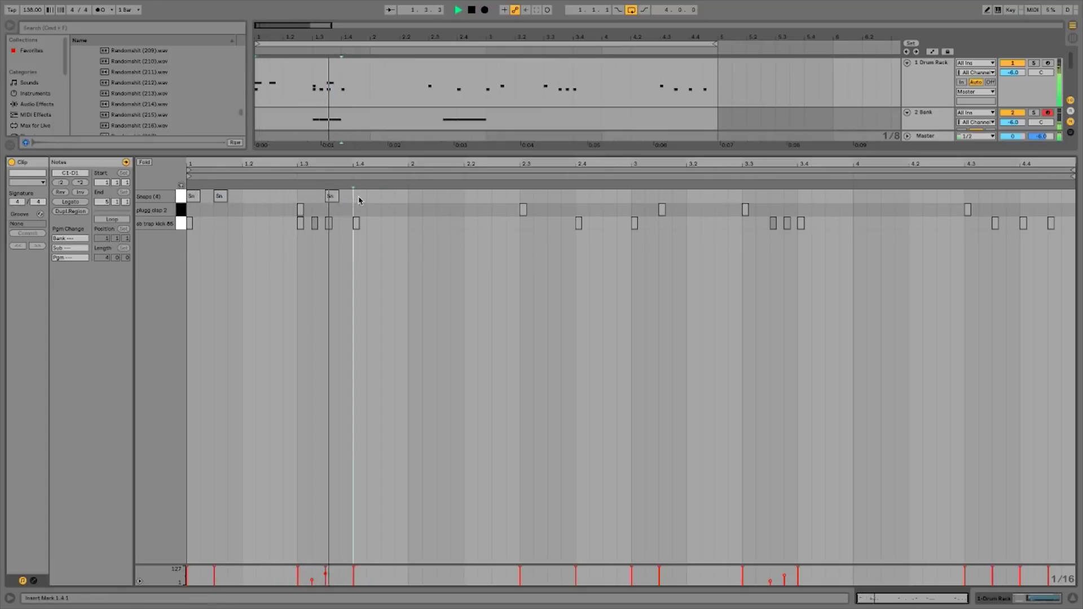
double_click(359, 196)
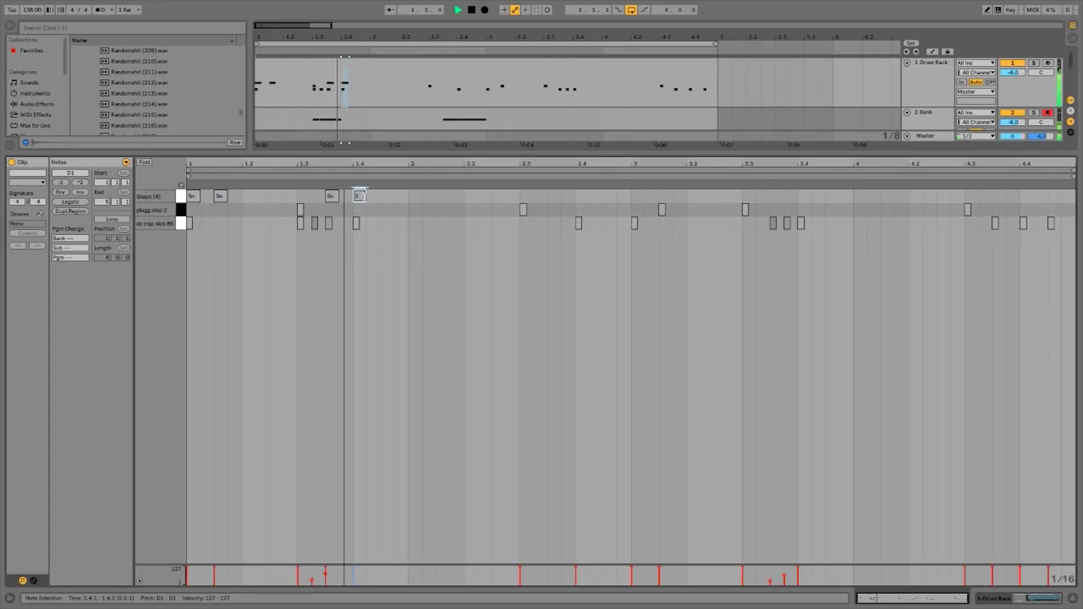
Return to the full arrangement and listen to the loop with the snap notes
left_click(404, 203)
left_click(217, 198, "shift")
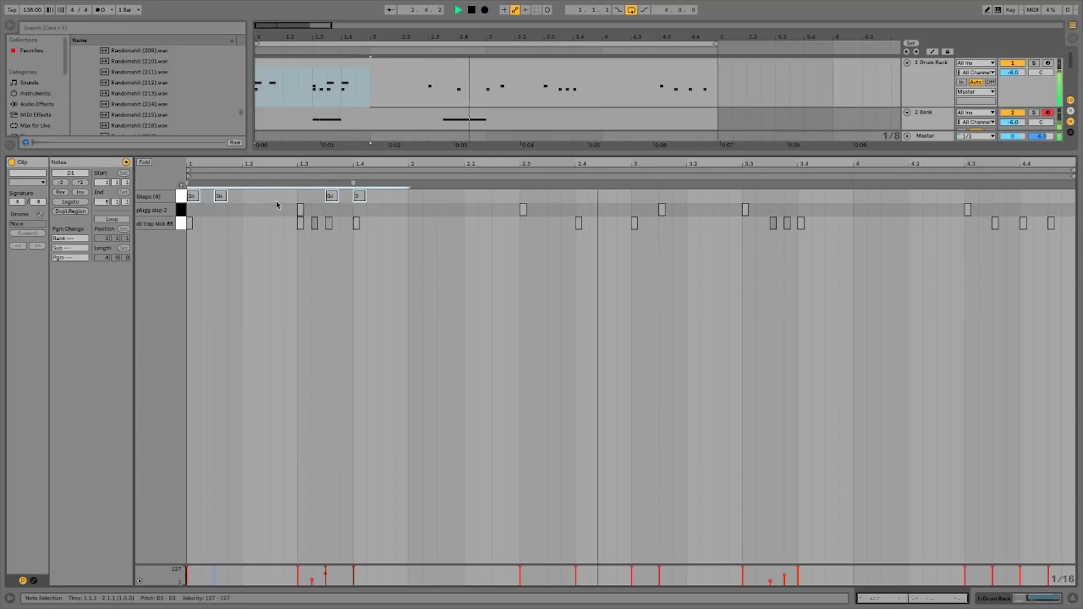
left_click(630, 200, "shift")
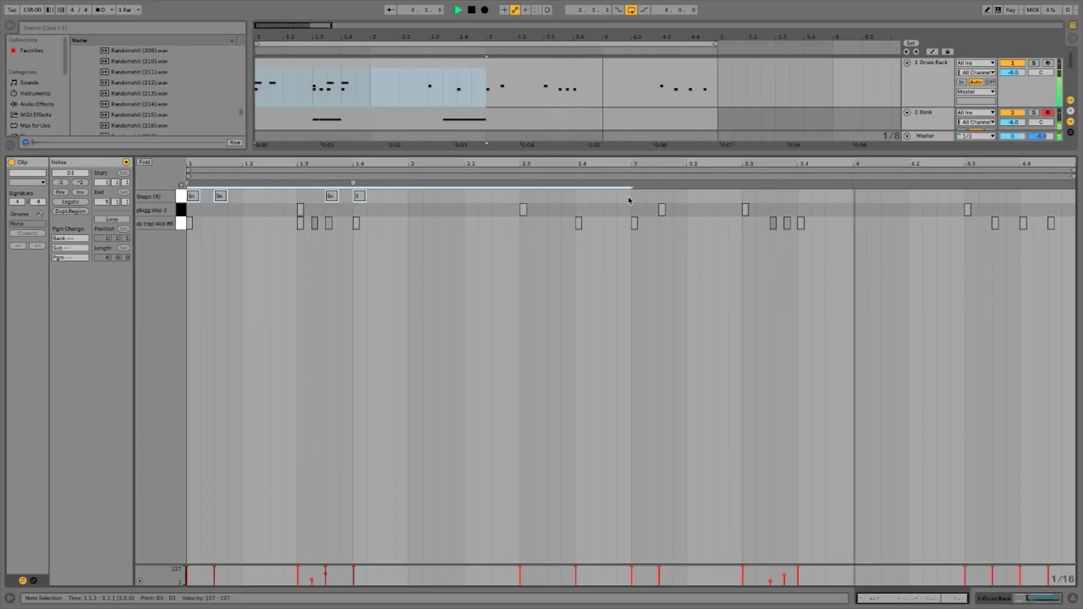
left_click(599, 297)
key("ctrl+alt+l")
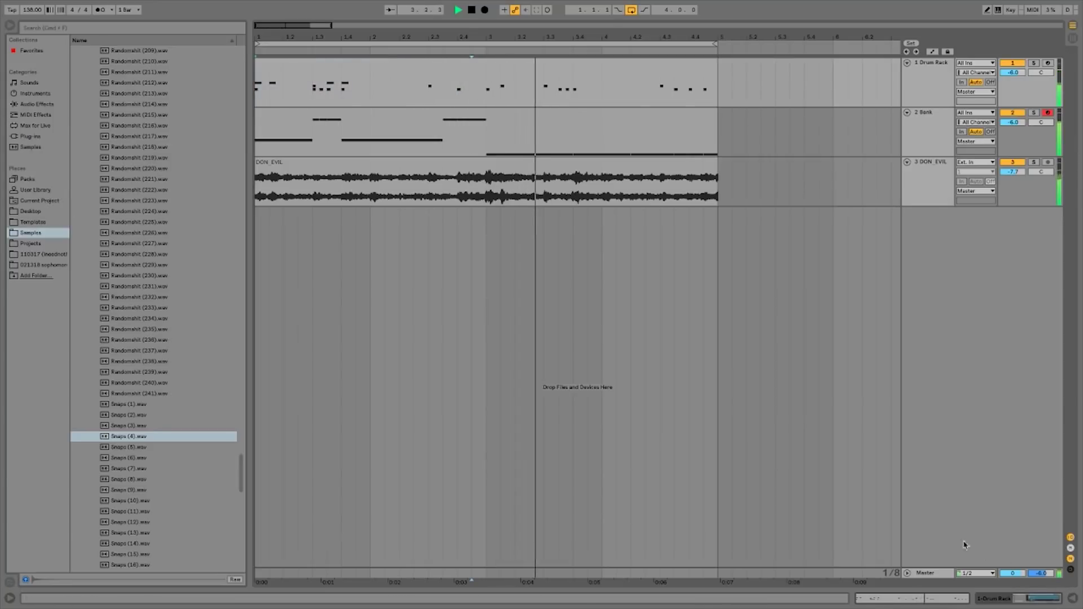
Rename the Drum Rack track as DRUMS
left_click(934, 82)
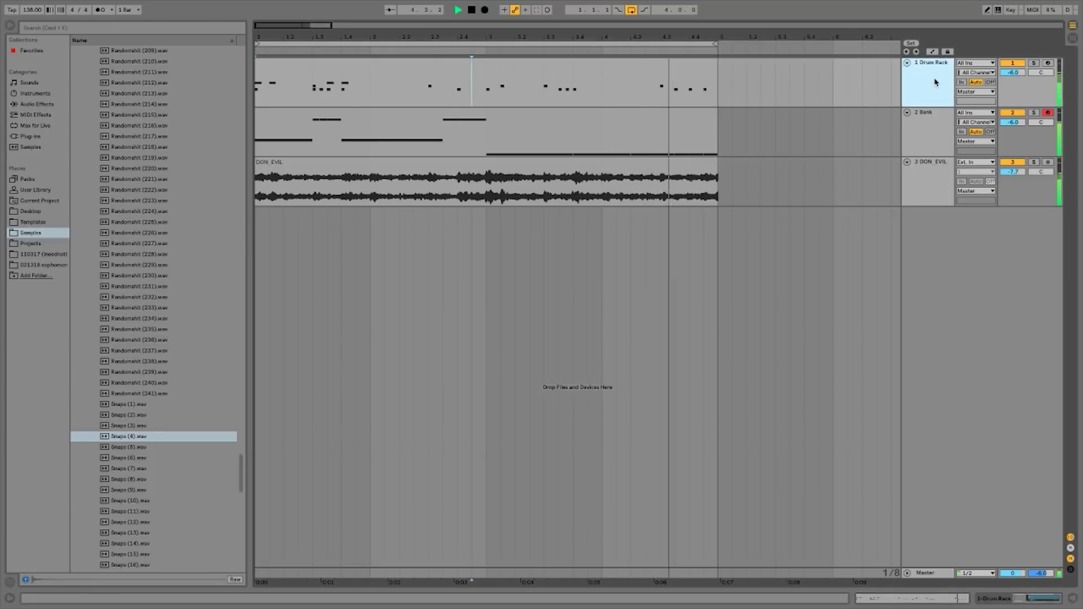
type("DRUMS")
key("Return")
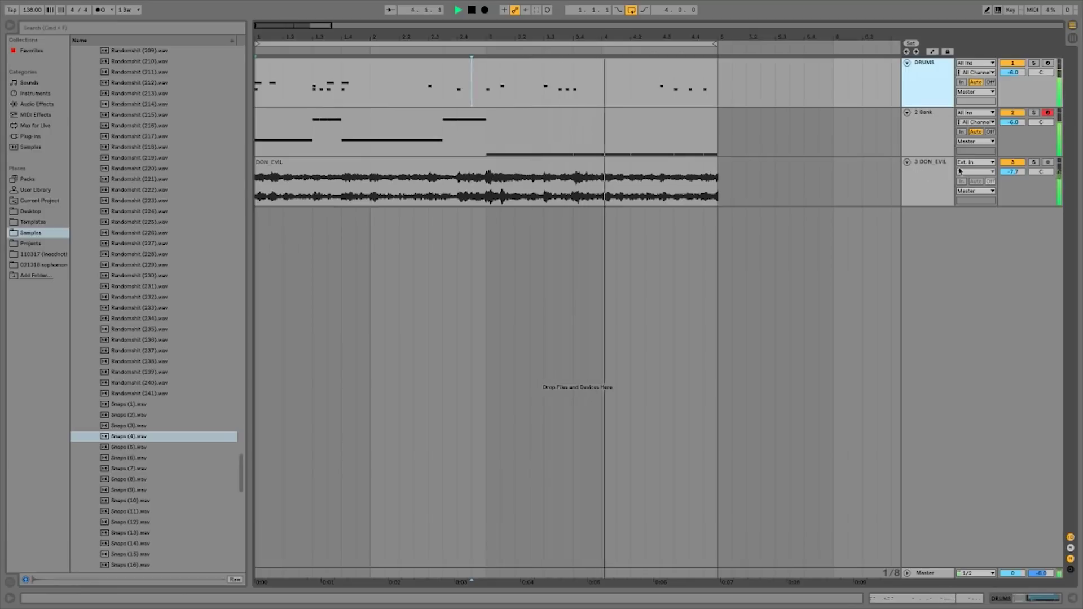
Stop playback and insert a new MIDI track directly below the DRUMS track
left_click(939, 173)
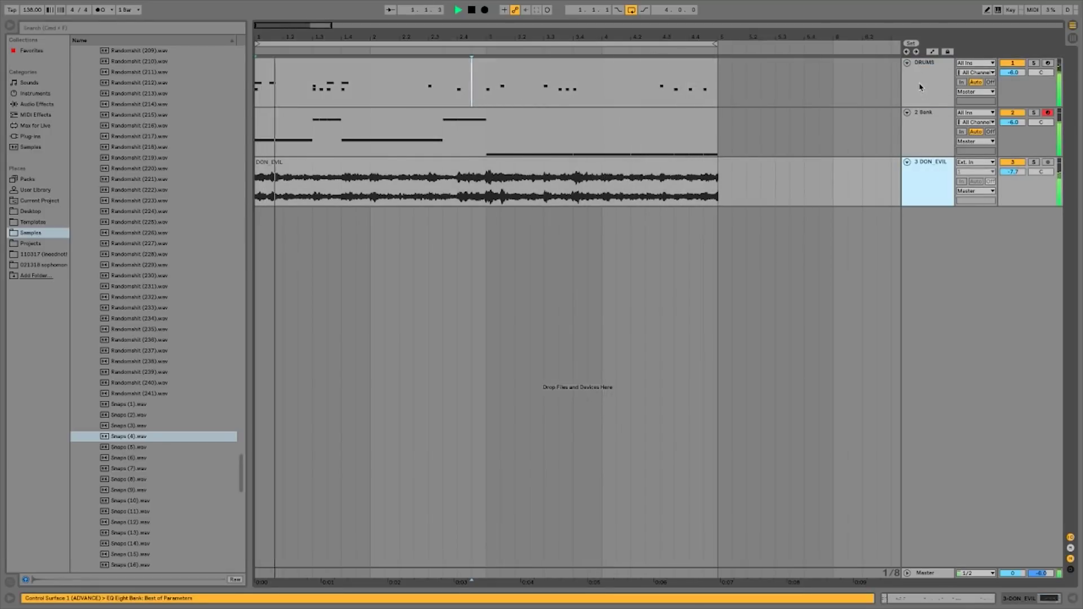
left_click(931, 97)
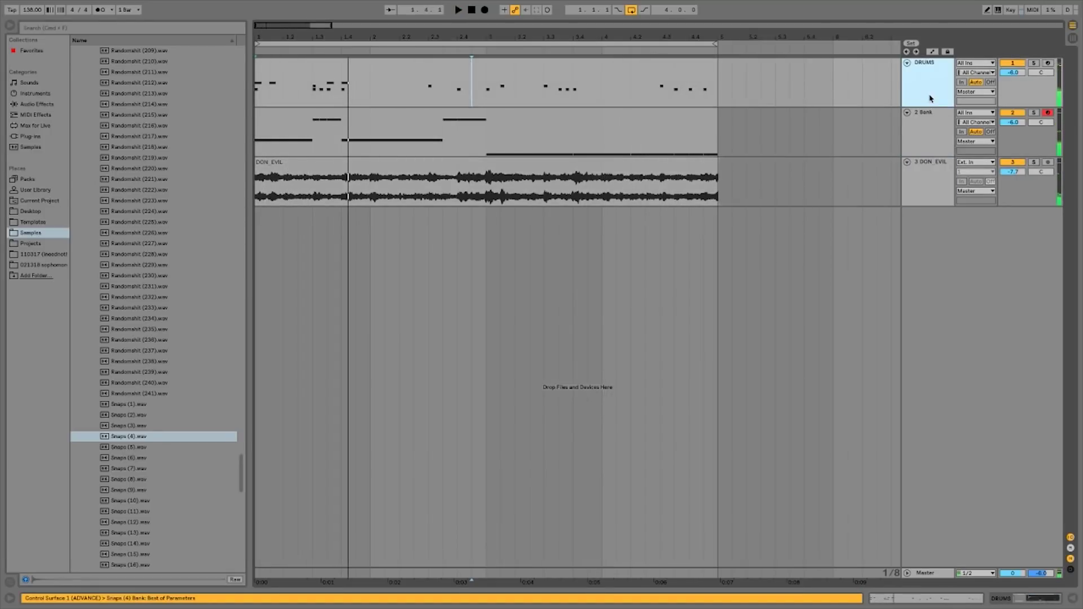
key("super+shift+t")
left_click(934, 141)
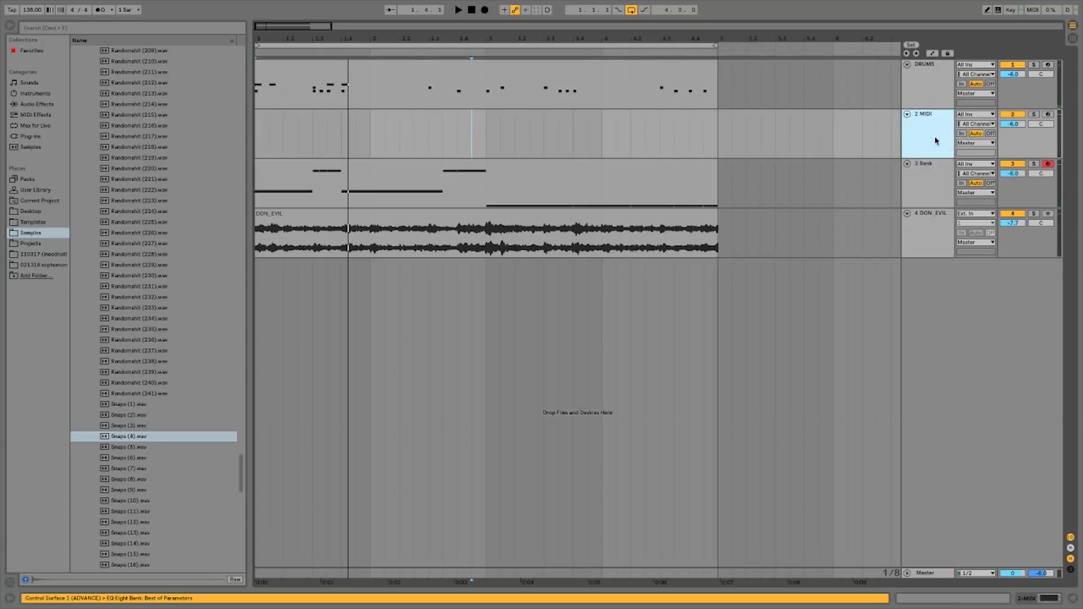
Collapse the Field sample folder and open Trap Essentials [COMPLETE] inside the Drum Kits folder
scroll(107, 104, "up", 7)
scroll(113, 256, "up", 20)
scroll(135, 252, "up", 13)
left_click(96, 192)
left_click(82, 116)
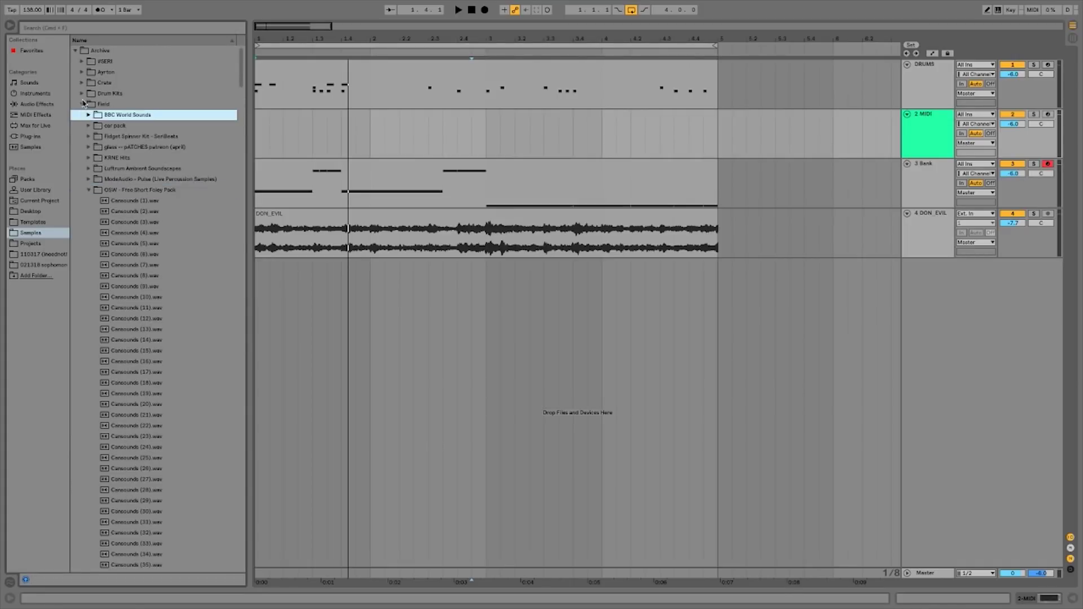
left_click(82, 94)
scroll(108, 211, "down", 10)
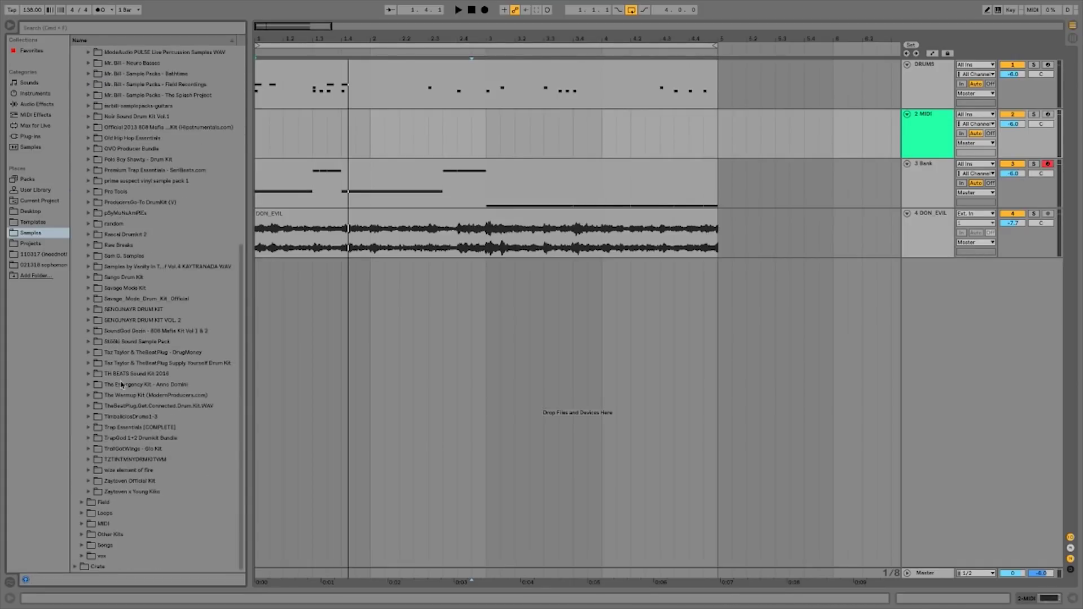
left_click(89, 428)
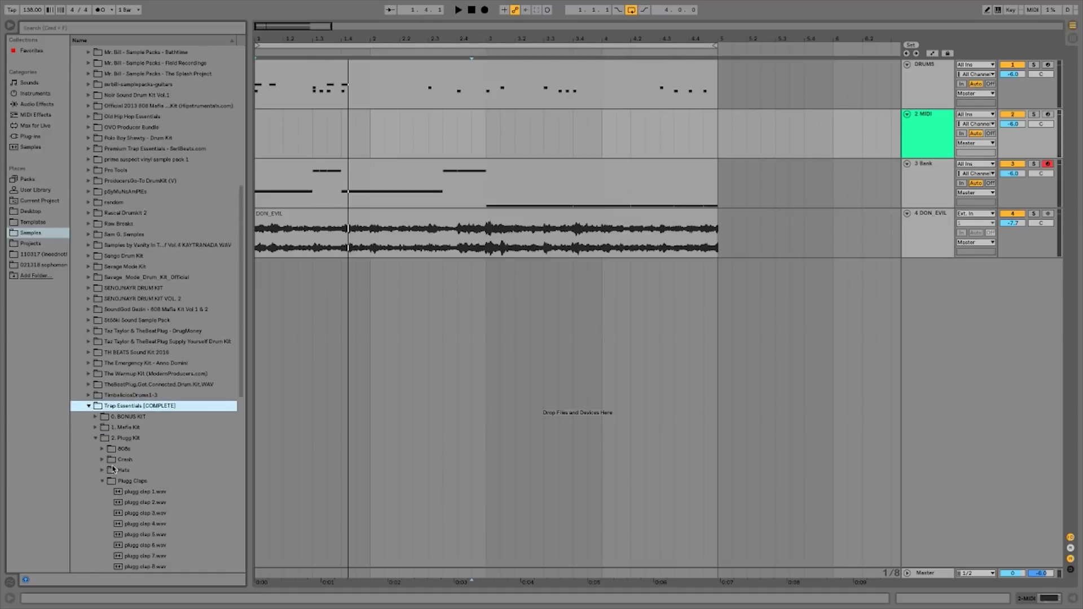
Collapse the 2. Plugg Kit folder and look through the 0. BONUS KIT and 1. Mafia Kit folders for suitable sounds
left_click(102, 483)
key("Left")
key("Left")
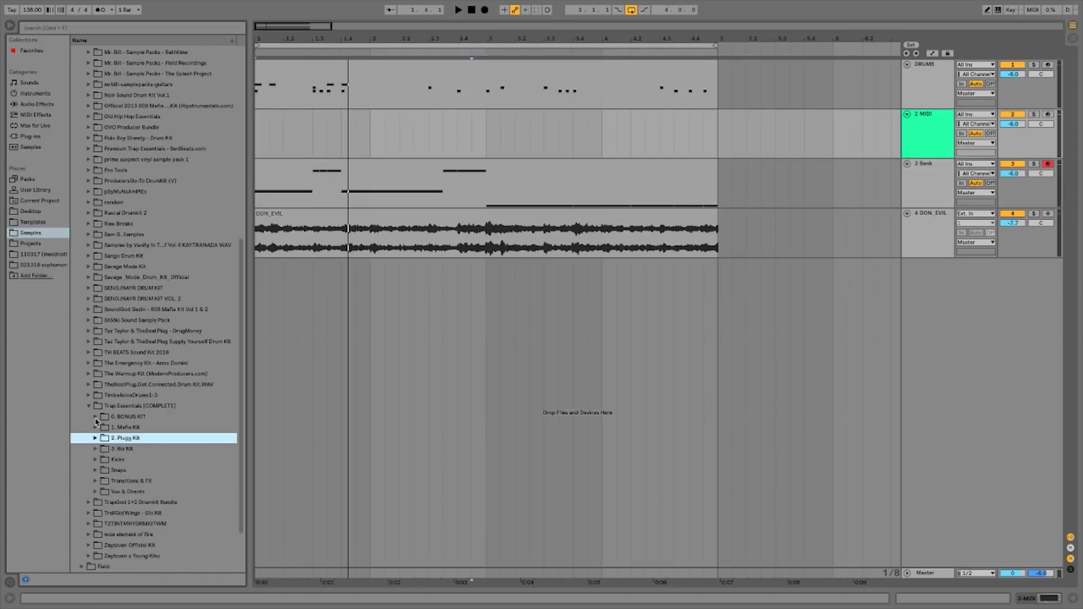
key("Up")
key("Up")
key("Right")
key("Up")
key("Down")
key("Left")
key("Down")
key("Right")
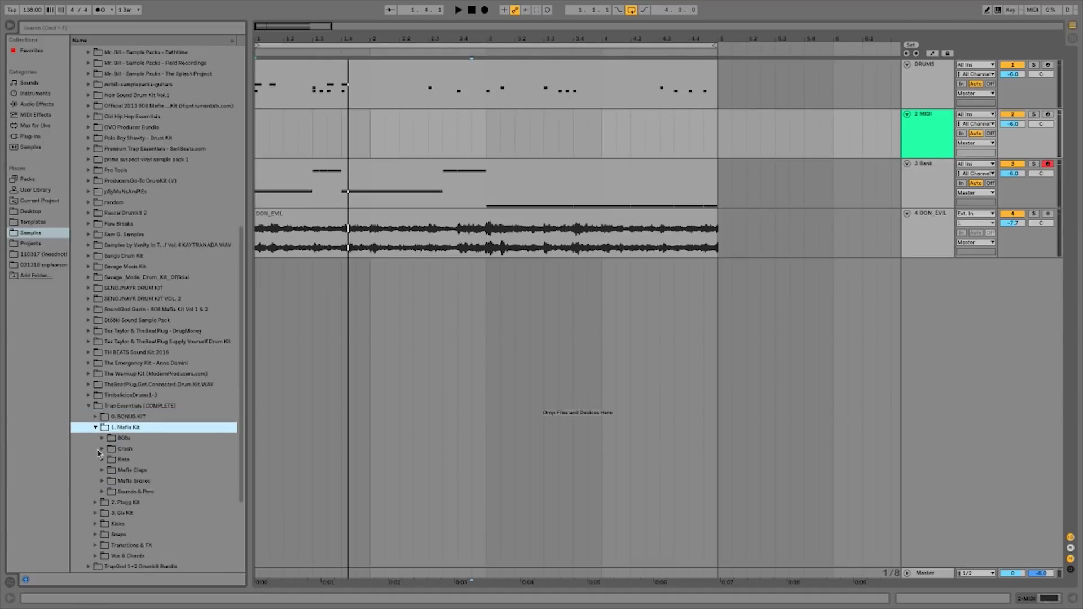
key("Down")
key("Left")
key("Left")
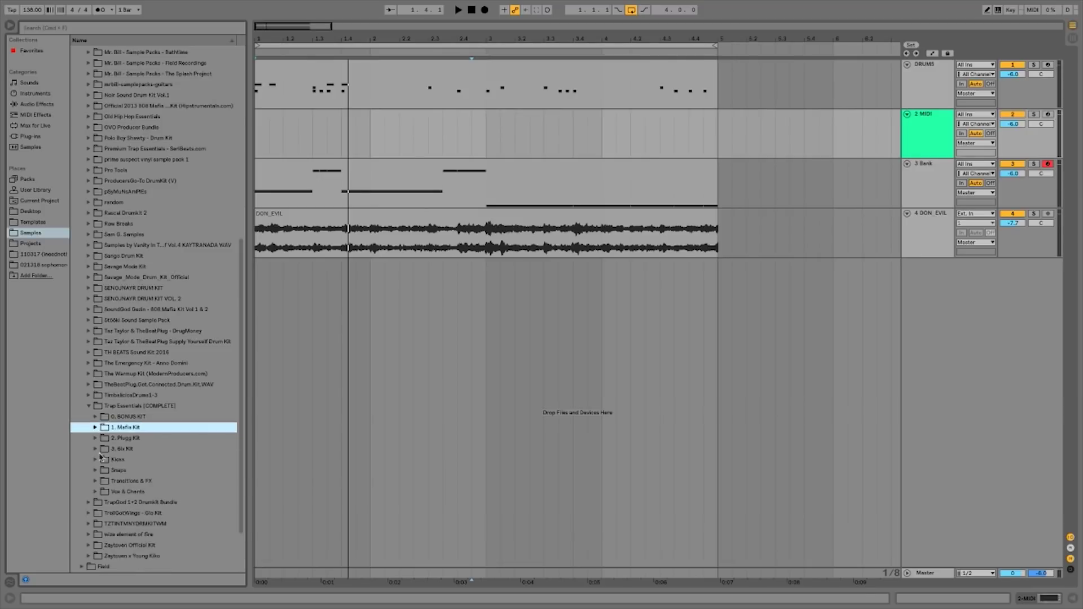
Open the Open hats folder inside the 6ix Kit's Hats folder and audition 6ix ohh 1.wav
left_click(96, 450)
left_click(103, 502)
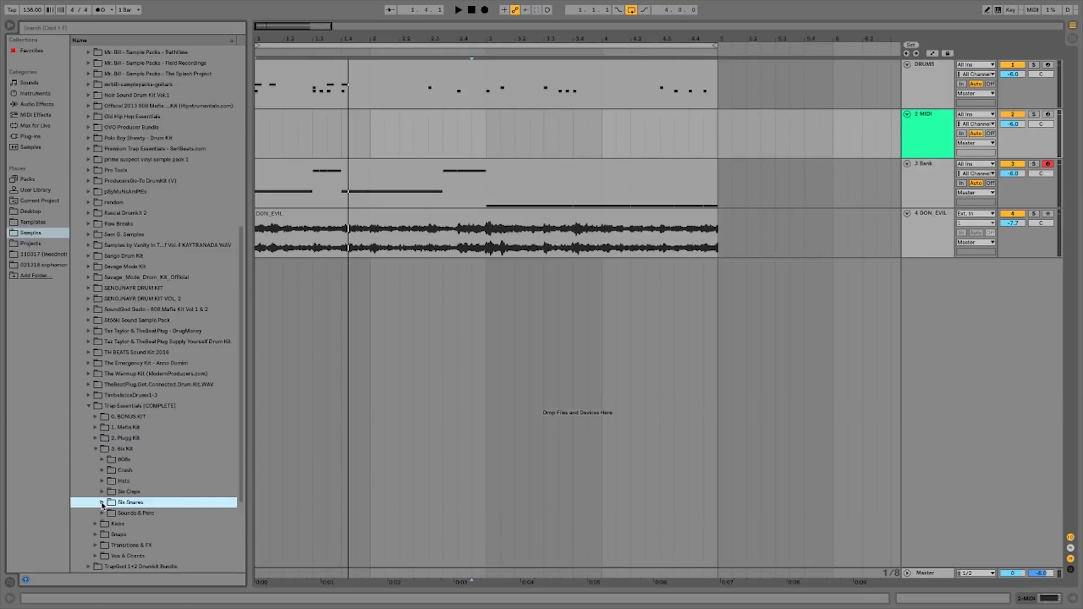
left_click(102, 480)
left_click(109, 502)
left_click(136, 513)
scroll(150, 511, "down", 1)
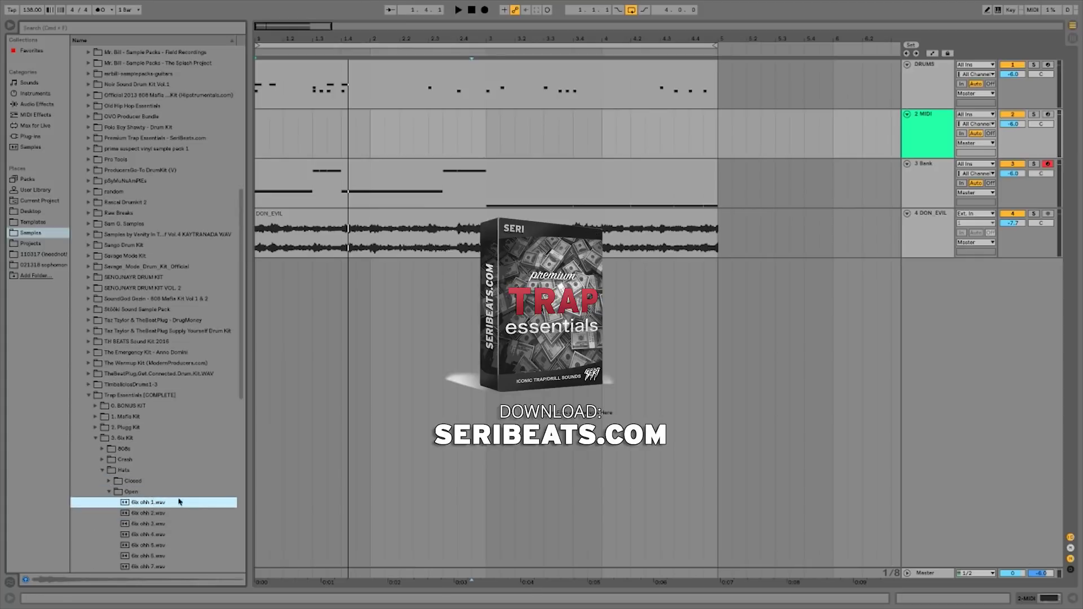
Load 6ix ohh 1.wav onto the new MIDI track, undoing the trial load of 6ix ohh 2.wav
double_click(144, 513)
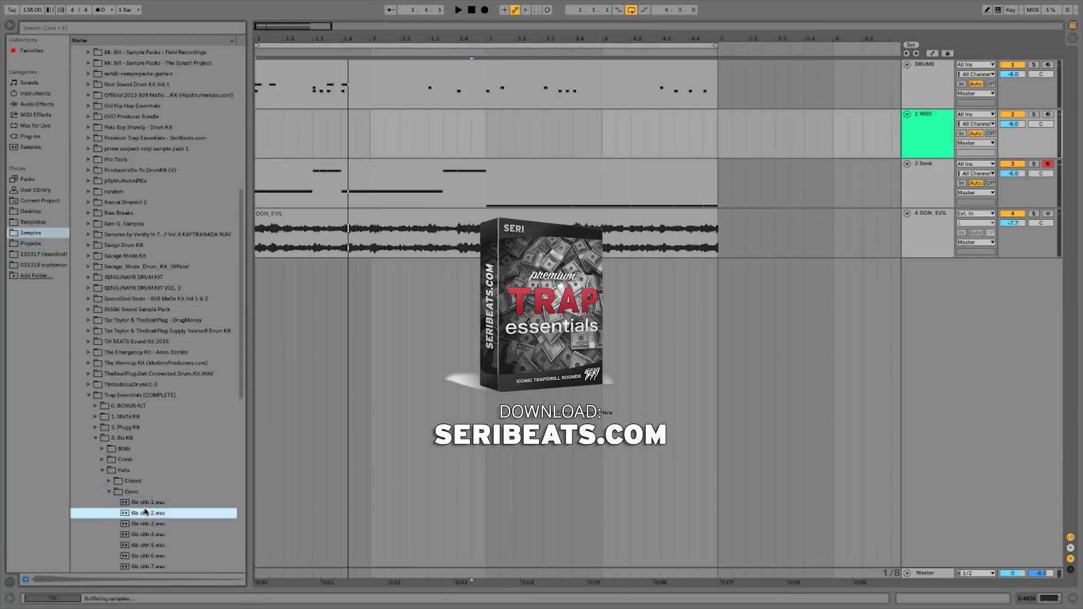
key("super+z")
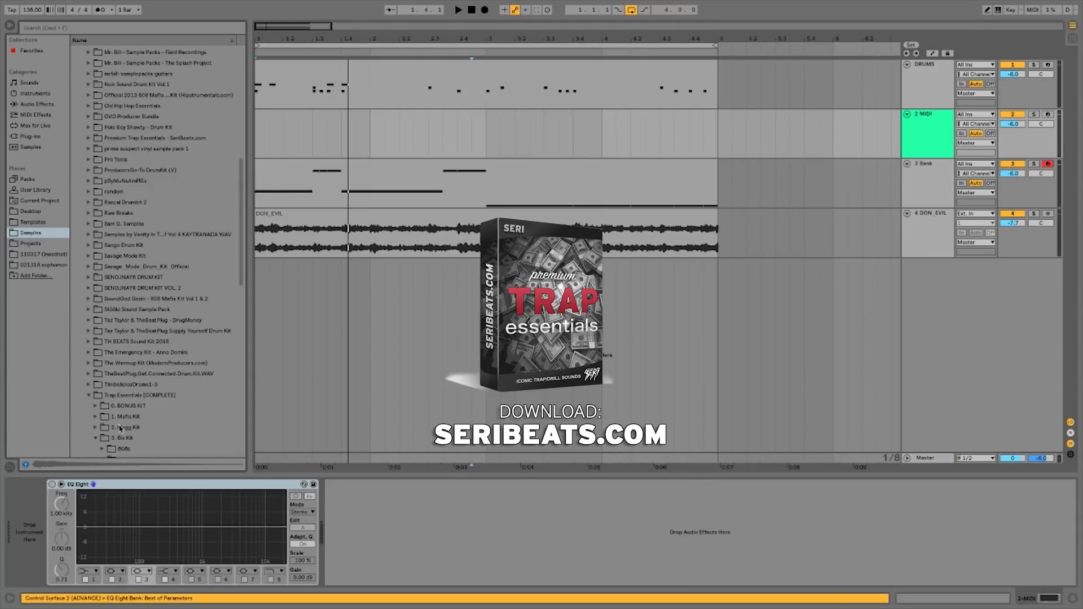
scroll(120, 428, "down", 3)
left_click(145, 446)
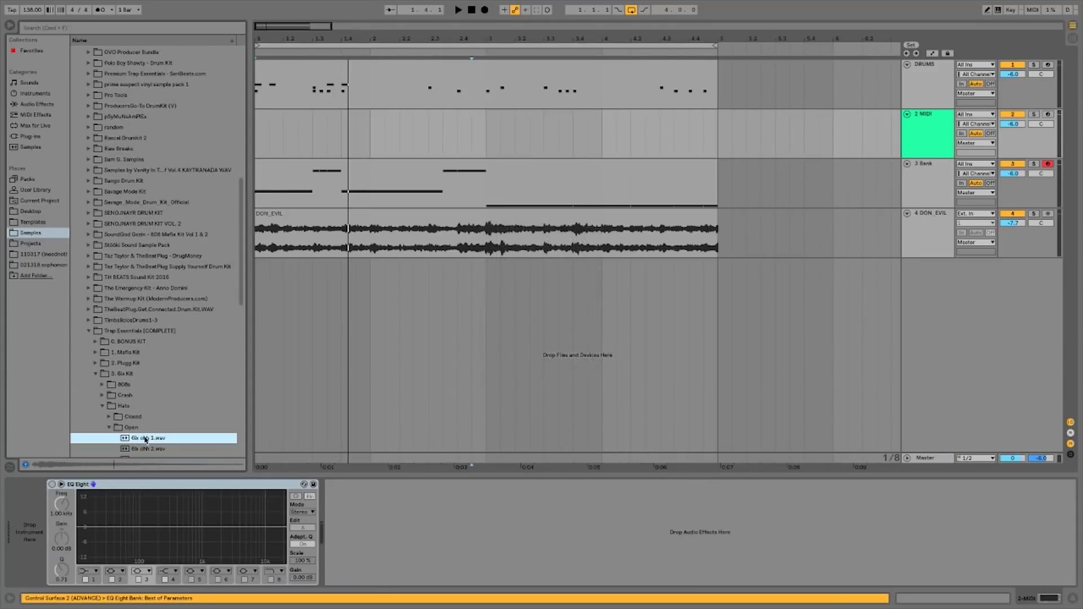
double_click(145, 439)
Duplicate the open-hat track and load 6ix chh 1.wav from the Closed hats folder onto the copy
left_click(109, 428)
left_click(117, 417)
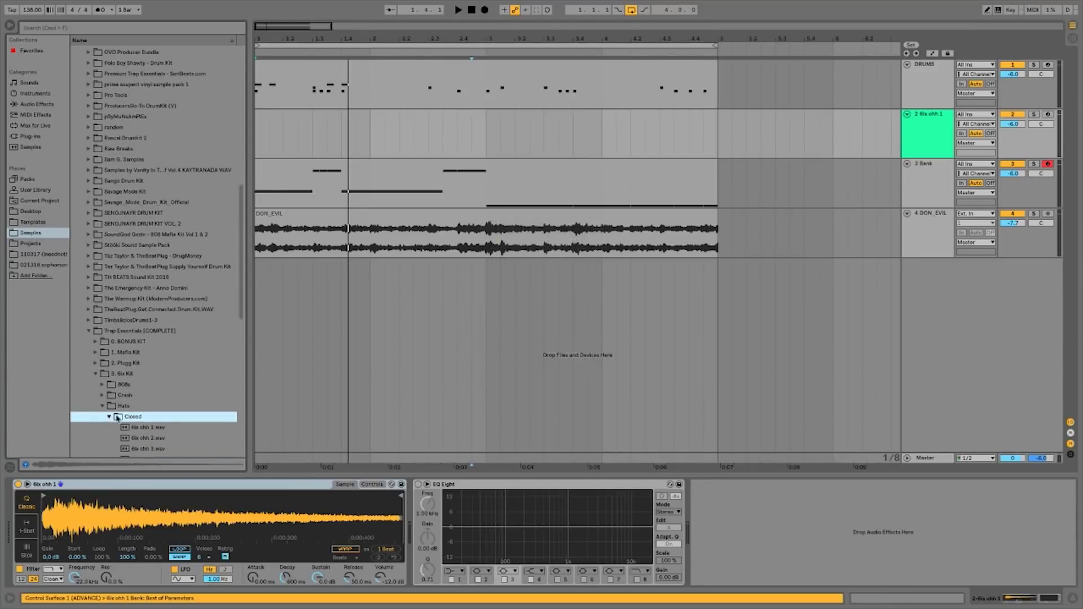
left_click(933, 142)
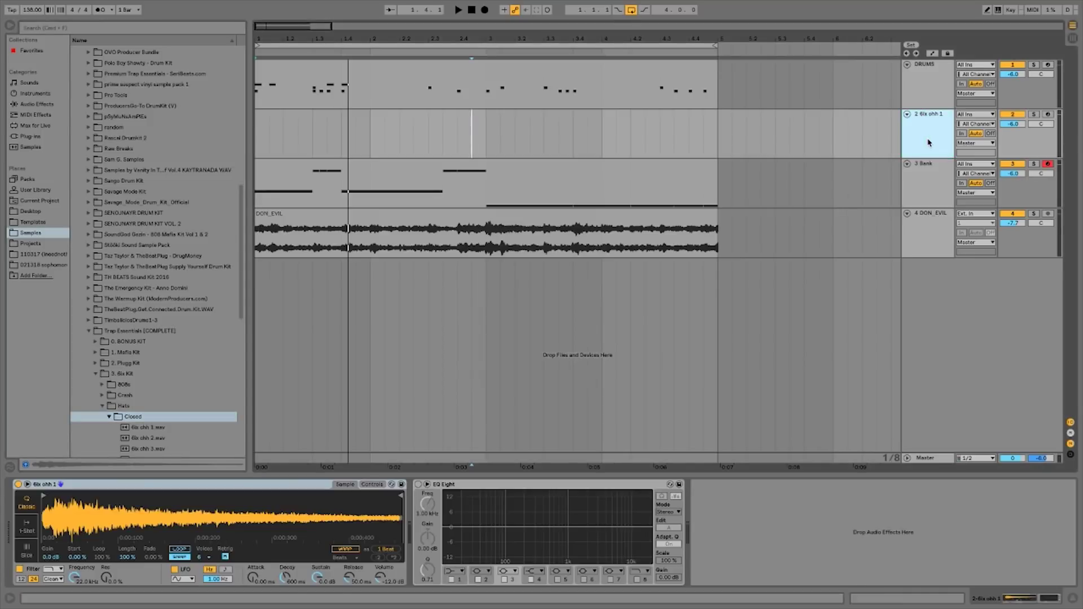
key("ctrl+d")
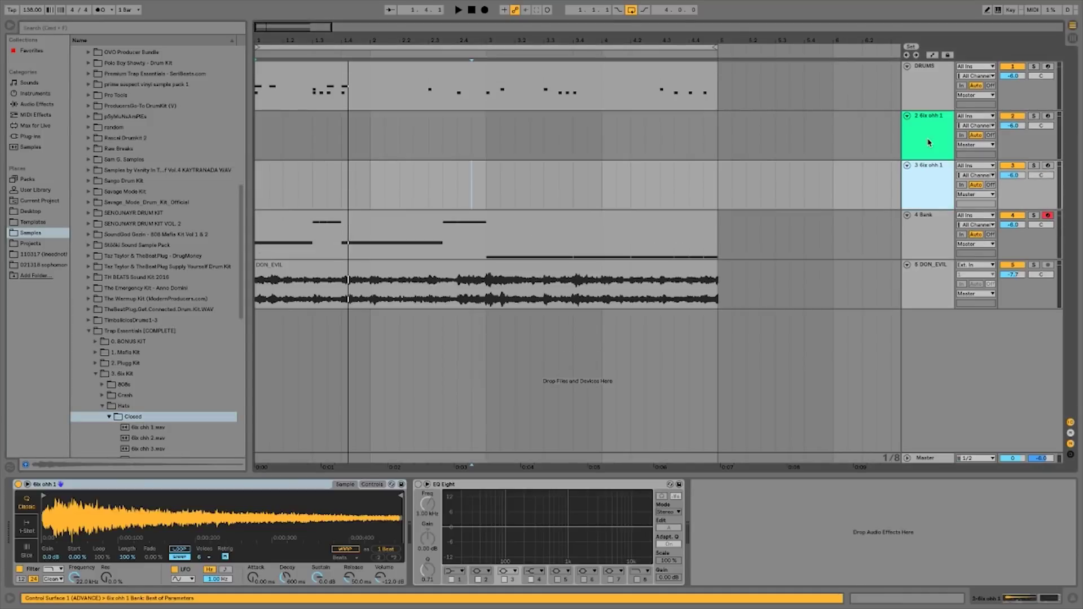
left_click(139, 427)
left_click(150, 439)
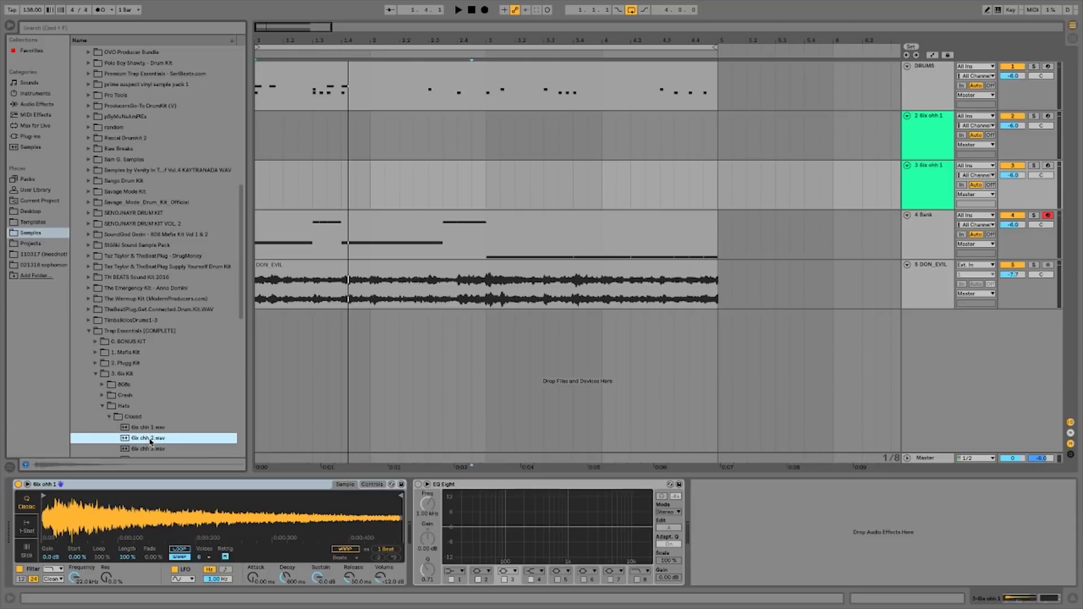
left_click(153, 427)
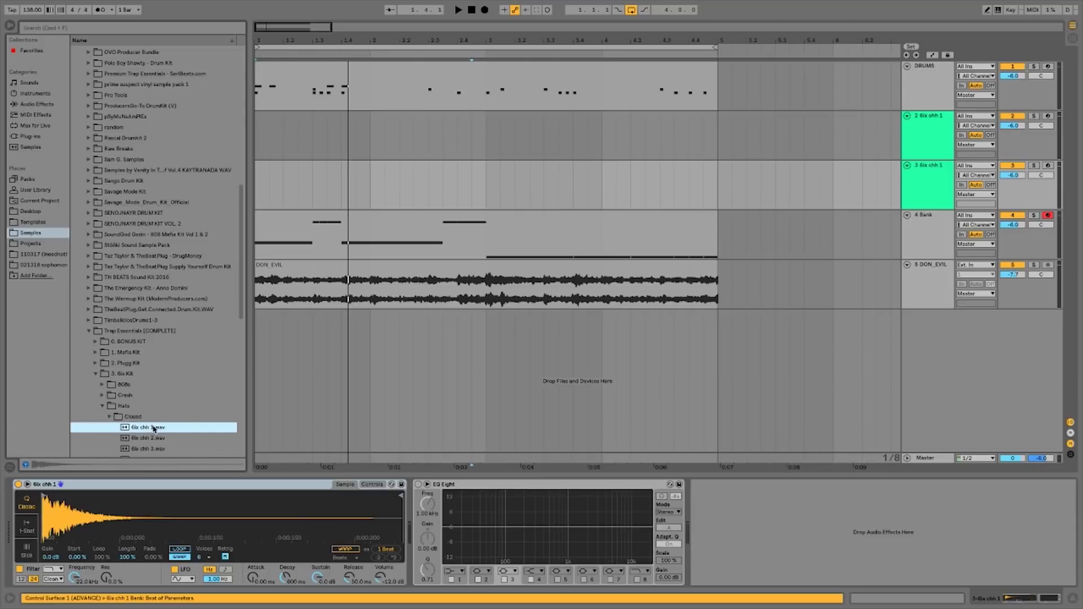
Arm the open-hat track and record a pass of open-hat hits over the four-bar loop
left_click(913, 144)
left_click(1047, 116)
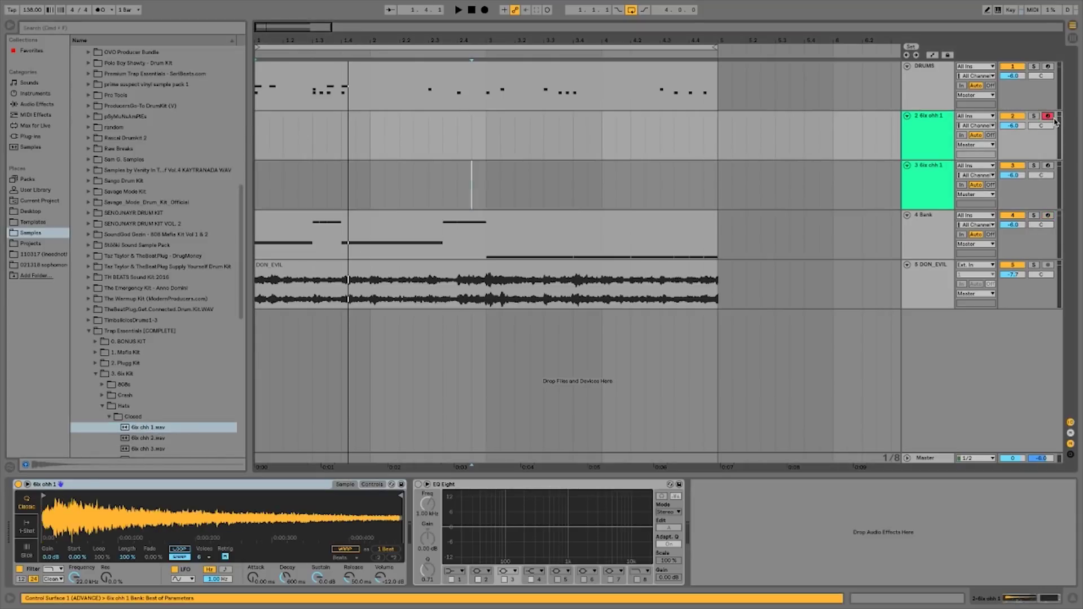
key("space")
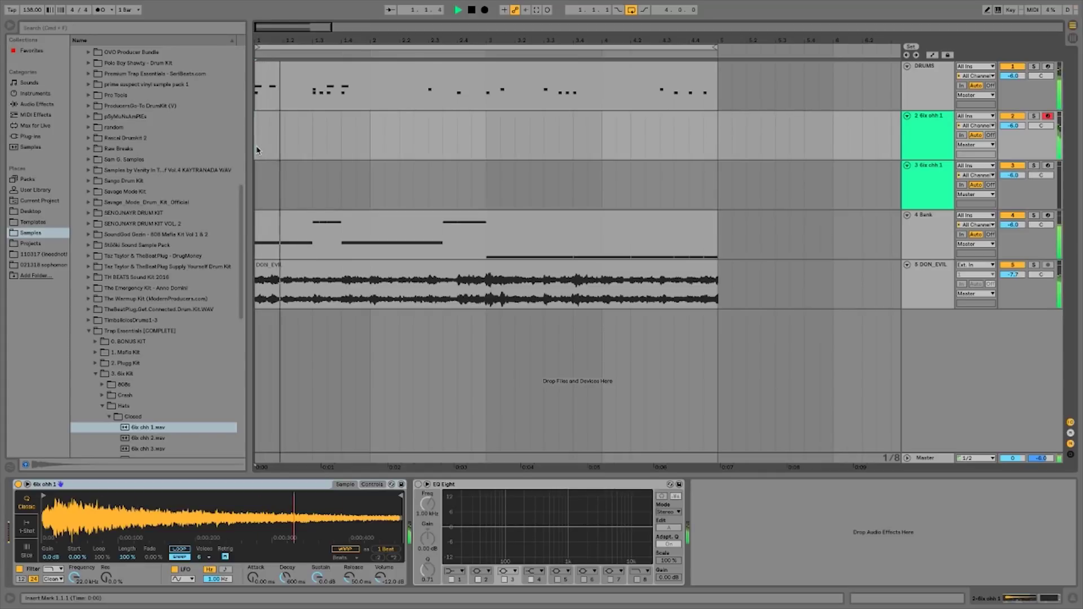
key("space")
key("space")
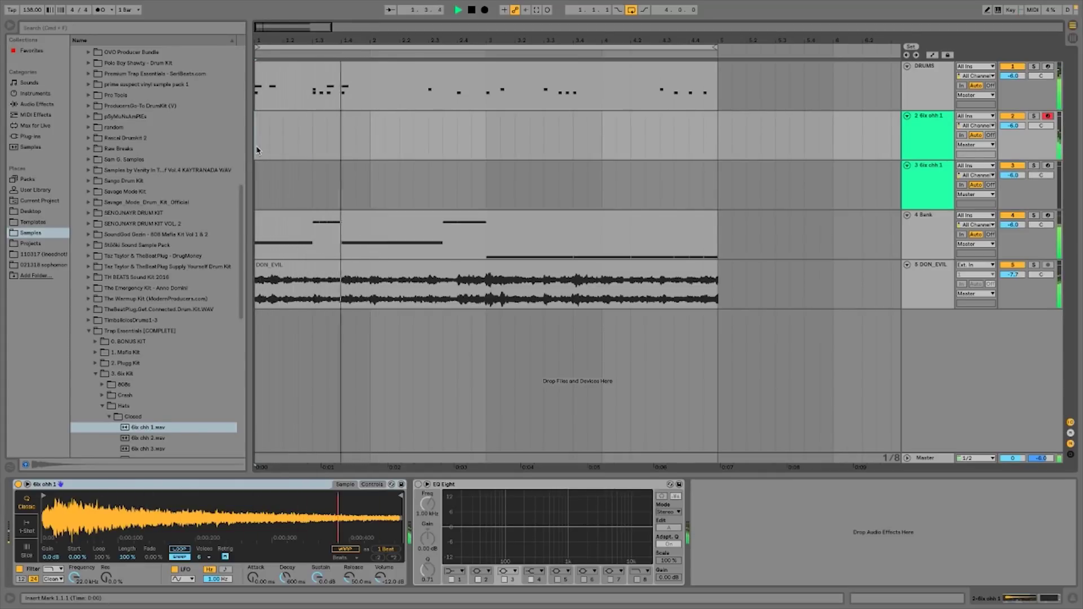
key("space")
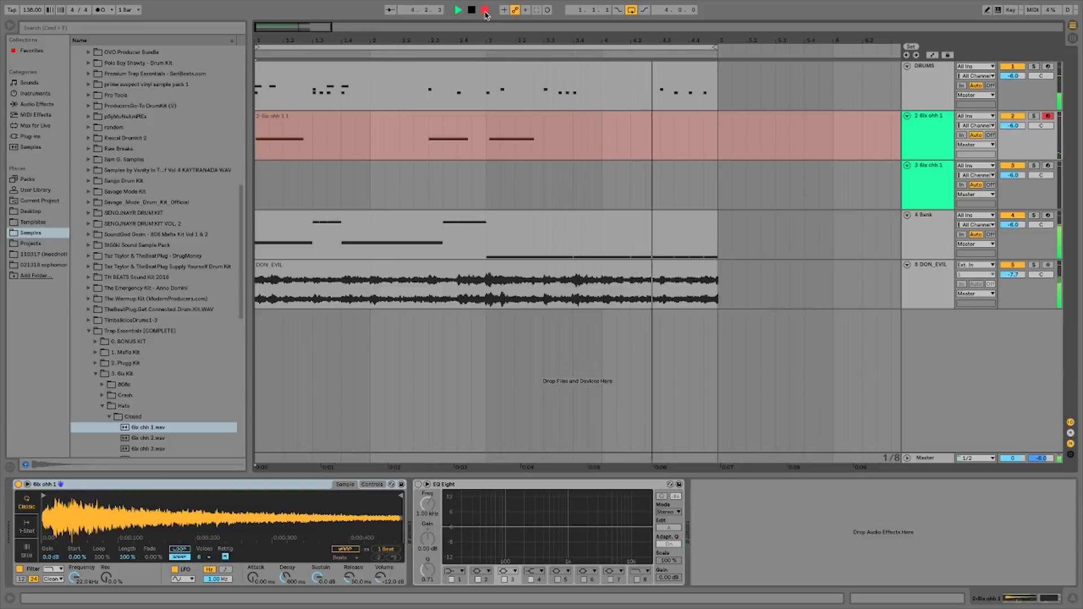
left_click(485, 10)
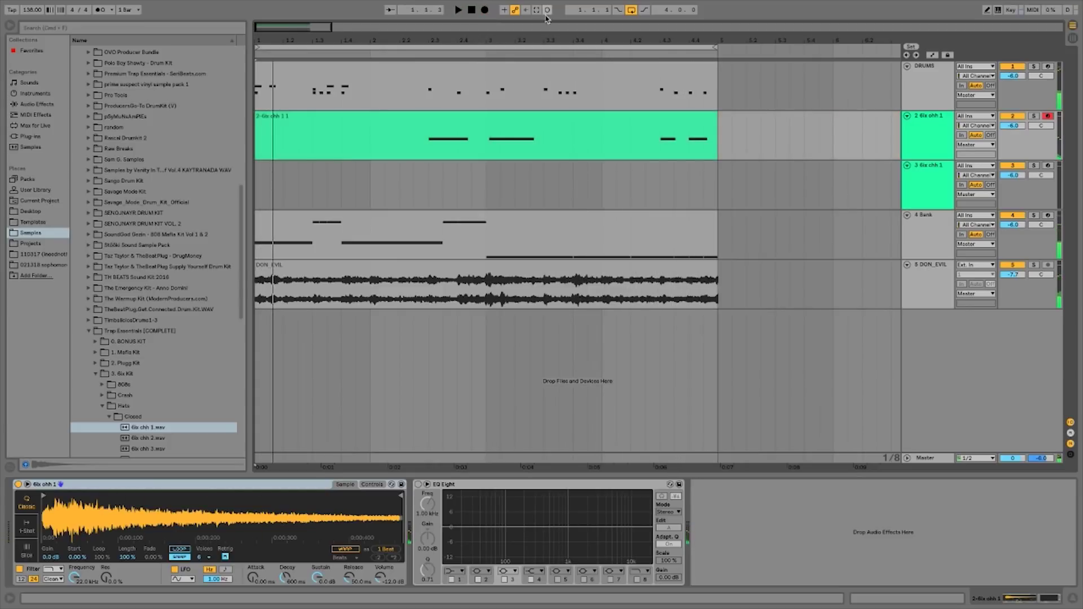
Open the recorded open-hat clip and align its C3 notes to the grid at 1, 2.3, 3, 4.3 and 4.4
double_click(421, 119)
left_click(544, 197)
key("Right")
key("Right")
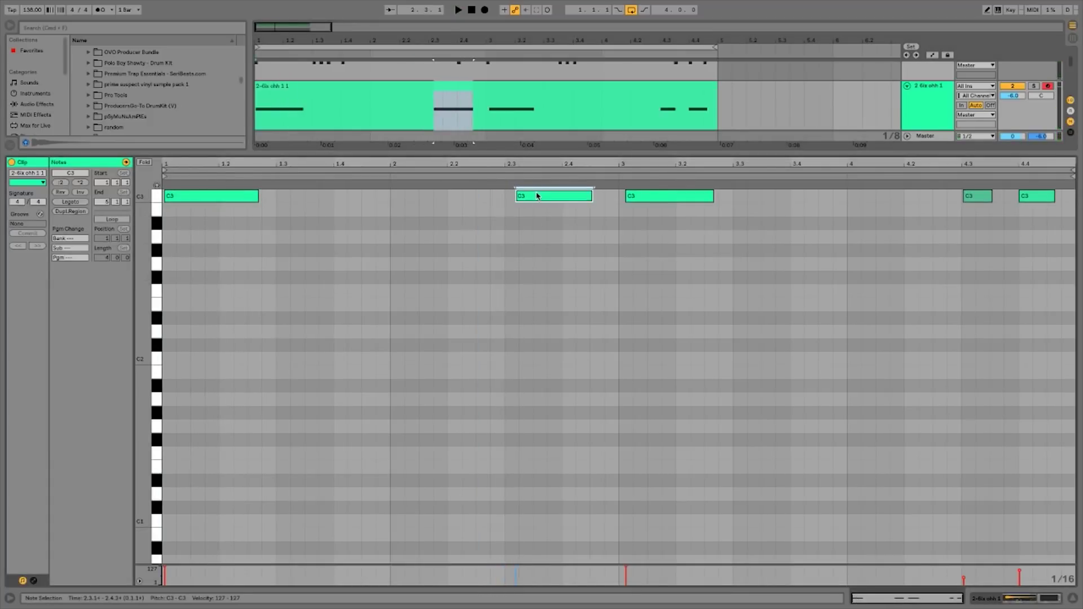
left_click_drag(528, 197, 520, 198)
left_click_drag(184, 202, 181, 201)
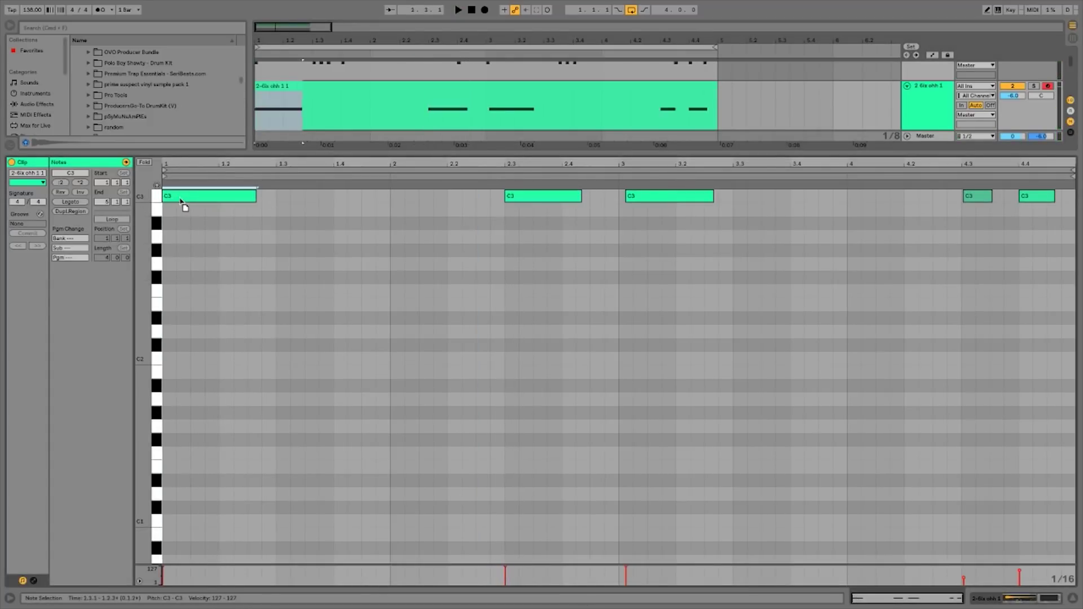
mouse_move(648, 196)
left_mouse_down()
mouse_move(636, 196)
mouse_move(648, 197)
left_mouse_up()
left_click_drag(973, 201, 969, 199)
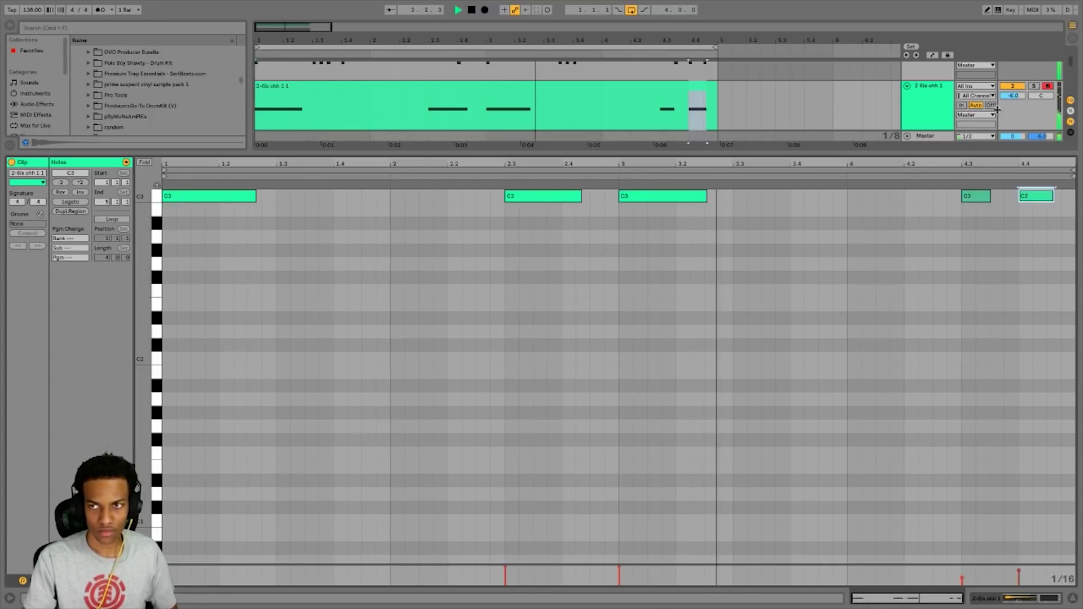
Lower the open-hat track's volume to -12.8 dB
left_click_drag(1012, 96, 1011, 103)
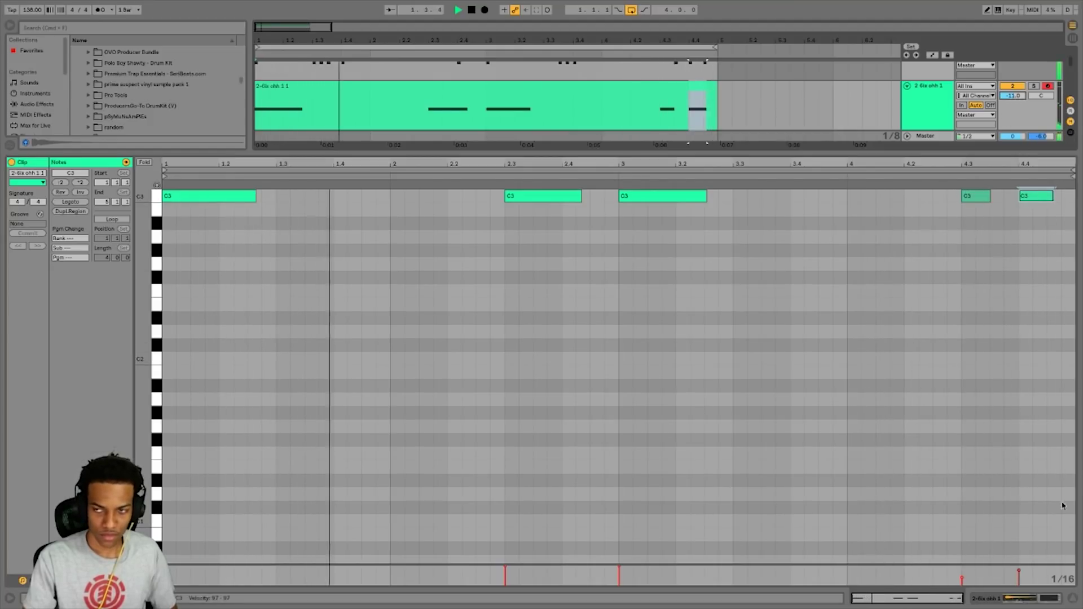
left_click_drag(1014, 103, 1014, 107)
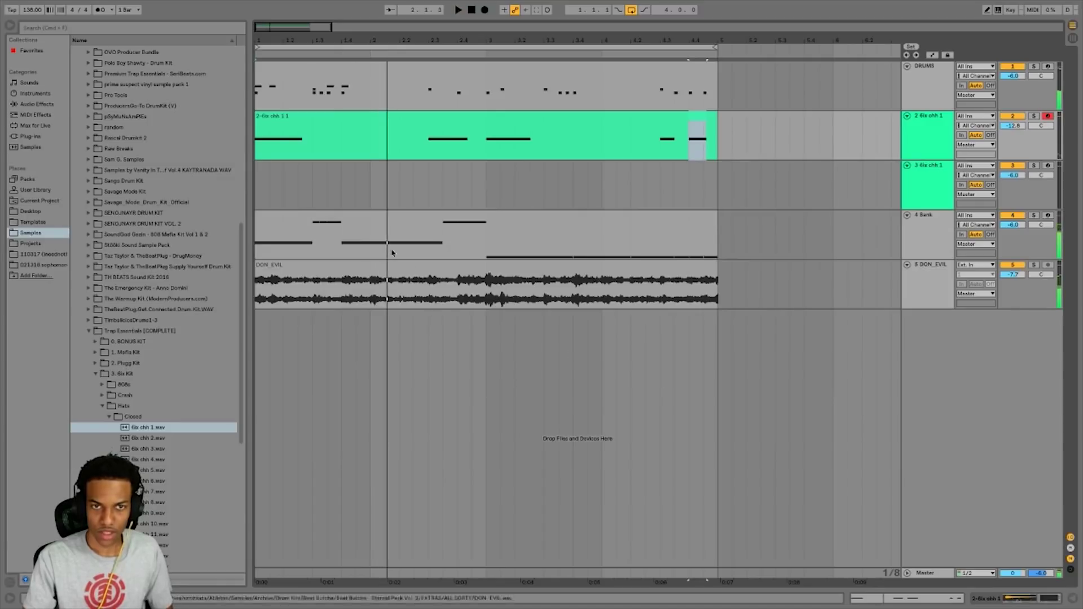
Create a four-bar MIDI clip on the closed-hat track and place eight 1/16 C3 notes across the first three beats
left_click_drag(257, 187, 714, 175)
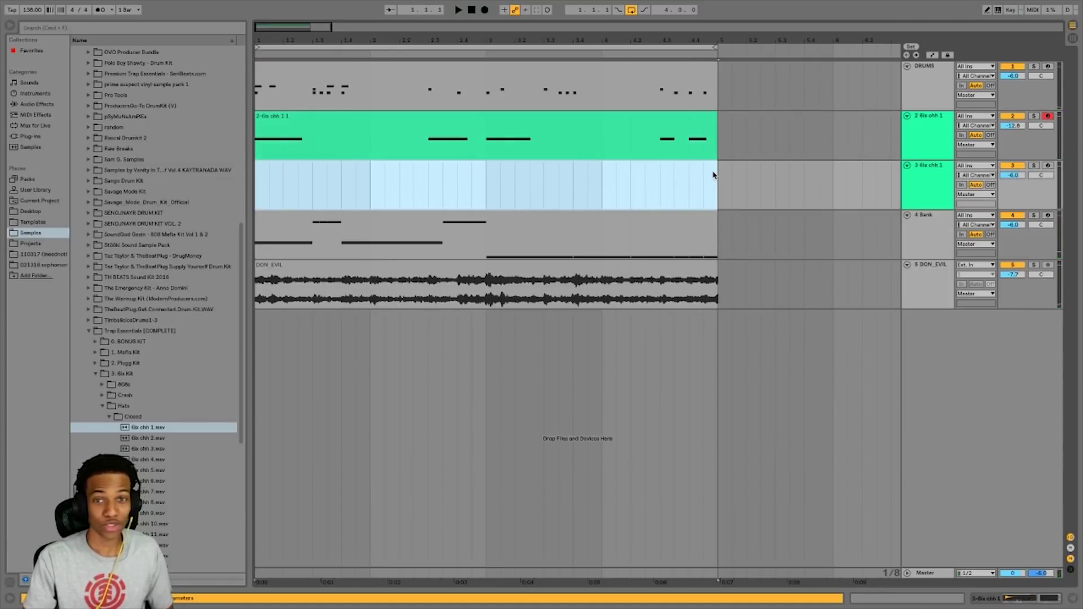
key("super+shift+m")
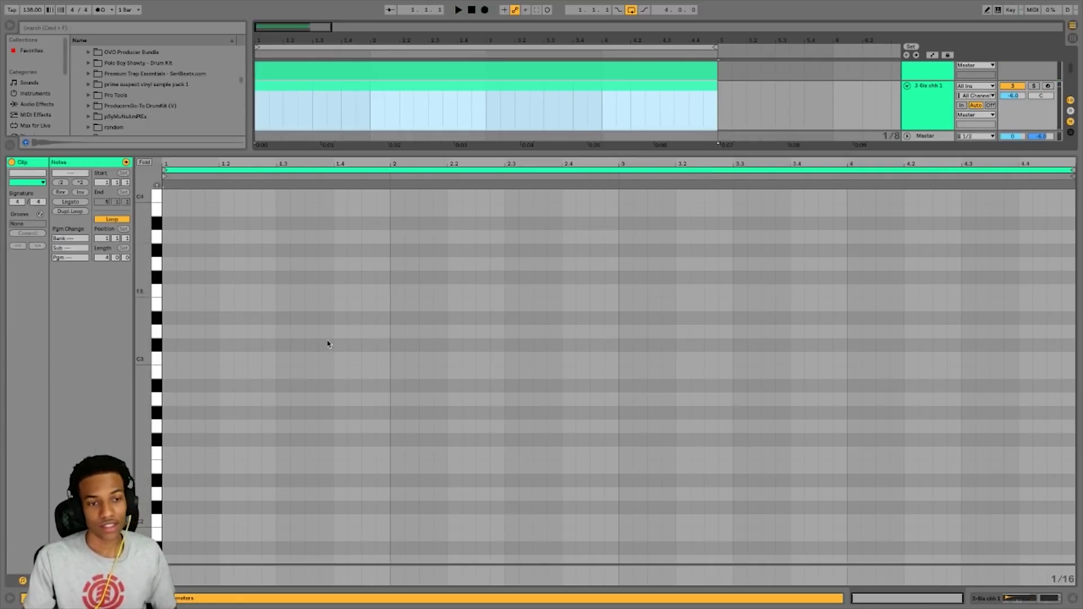
double_click(169, 358)
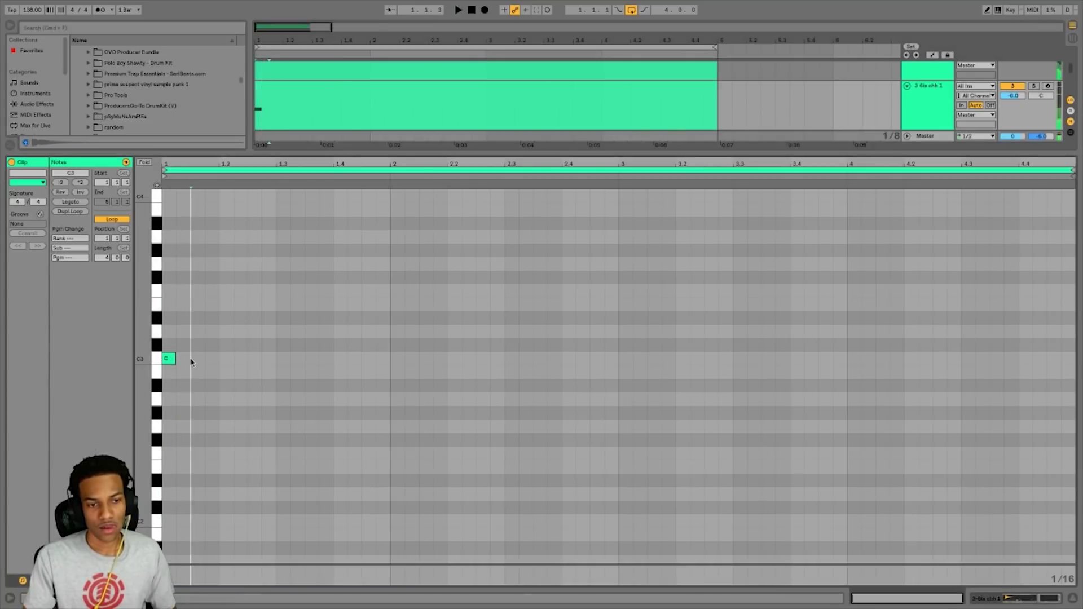
double_click(197, 358)
double_click(225, 359)
key("space")
double_click(254, 359)
double_click(283, 359)
double_click(297, 359)
double_click(311, 358)
key("space")
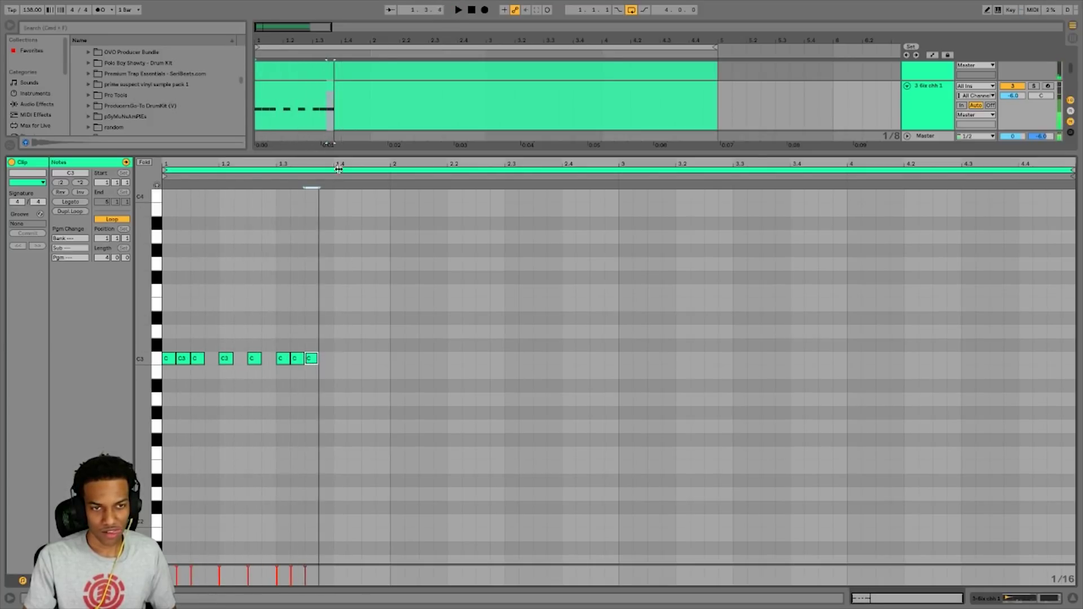
Narrow the grid to 1/32 and fill beat 1.4 with a roll of C3 hat notes
left_click(341, 358)
key("super+1")
left_click_drag(336, 358, 367, 359)
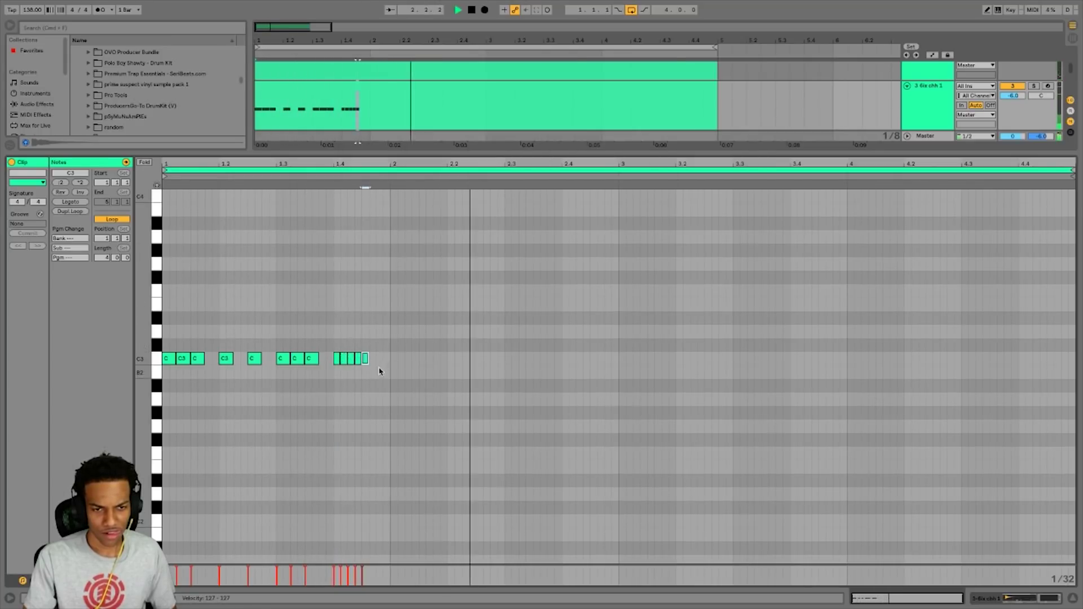
key("super+d")
key("super+d")
key("super+d")
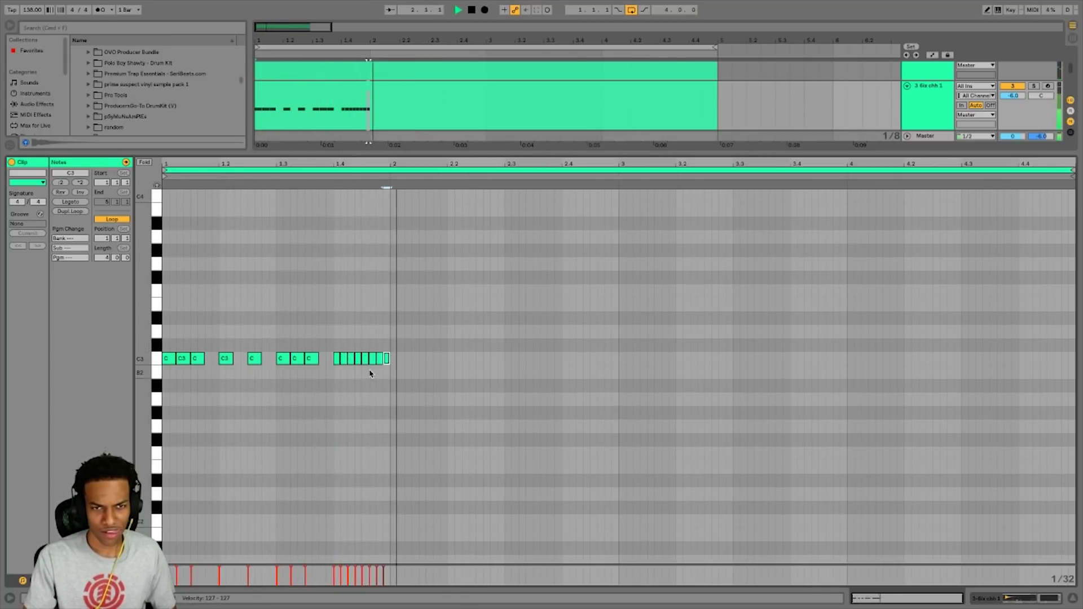
Widen the grid to 1/8 and fill C3 hat notes from the start of bar 2 up to beat 3.2
key("super+2")
key("super+2")
left_click(401, 359)
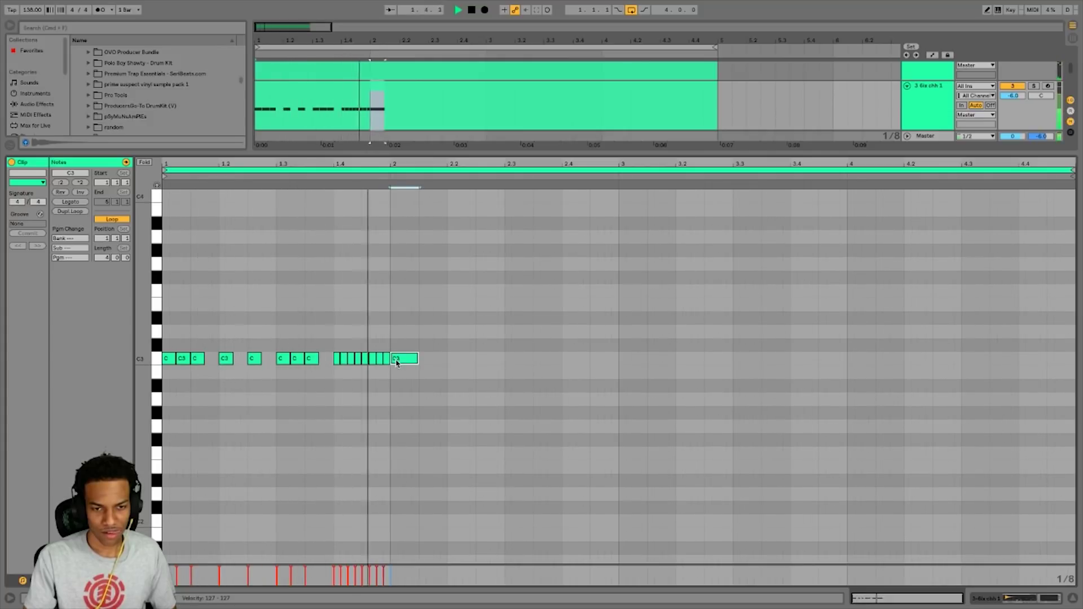
key("super+d")
key("super+d")
key("super+d")
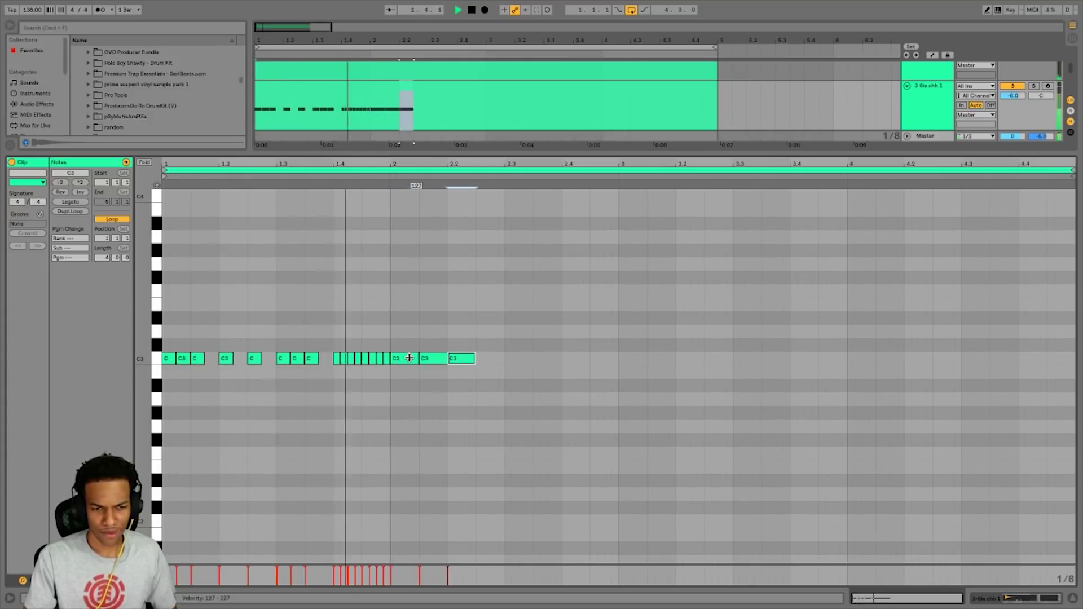
key("super+d")
key("super+d")
key("super+d")
key("super+d")
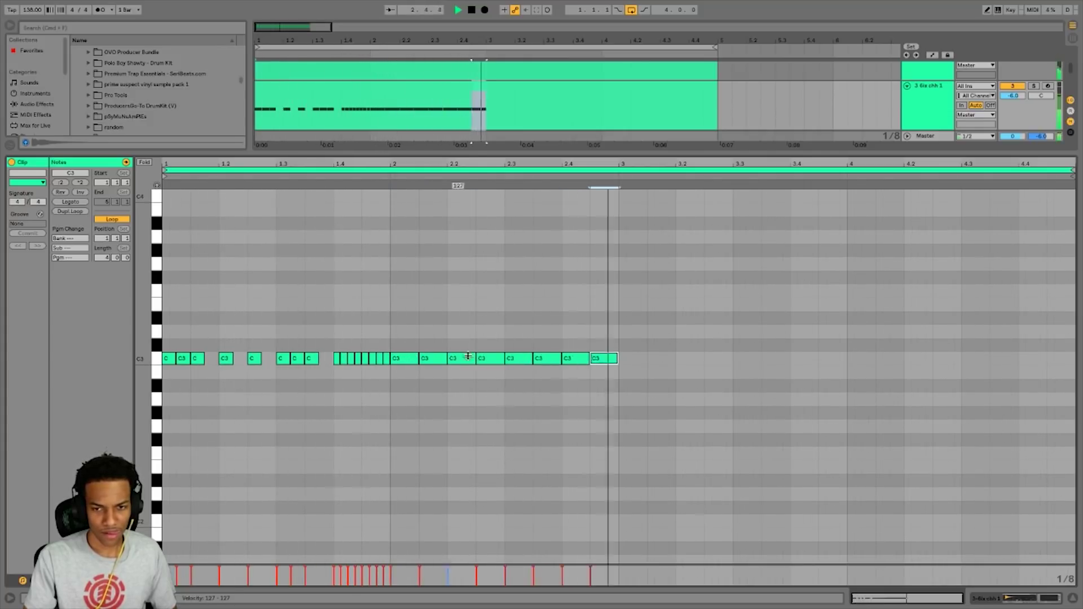
key("space")
key("super+d")
key("super+d")
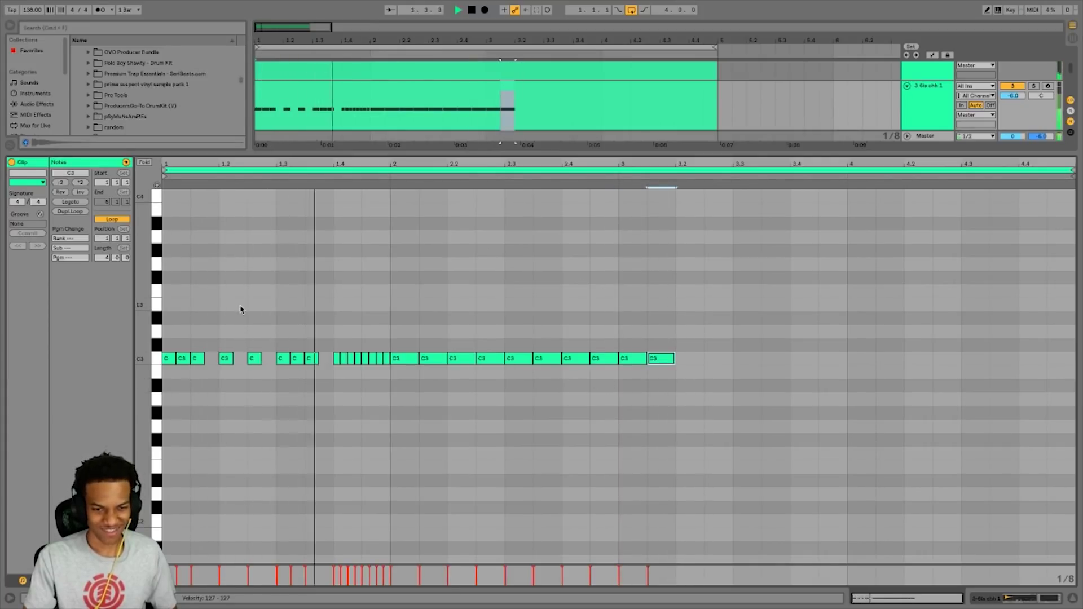
Deactivate the last three hat notes of bar 2 and duplicate the two notes in bar 3 to fill that bar
key("space")
left_click_drag(546, 392, 612, 340)
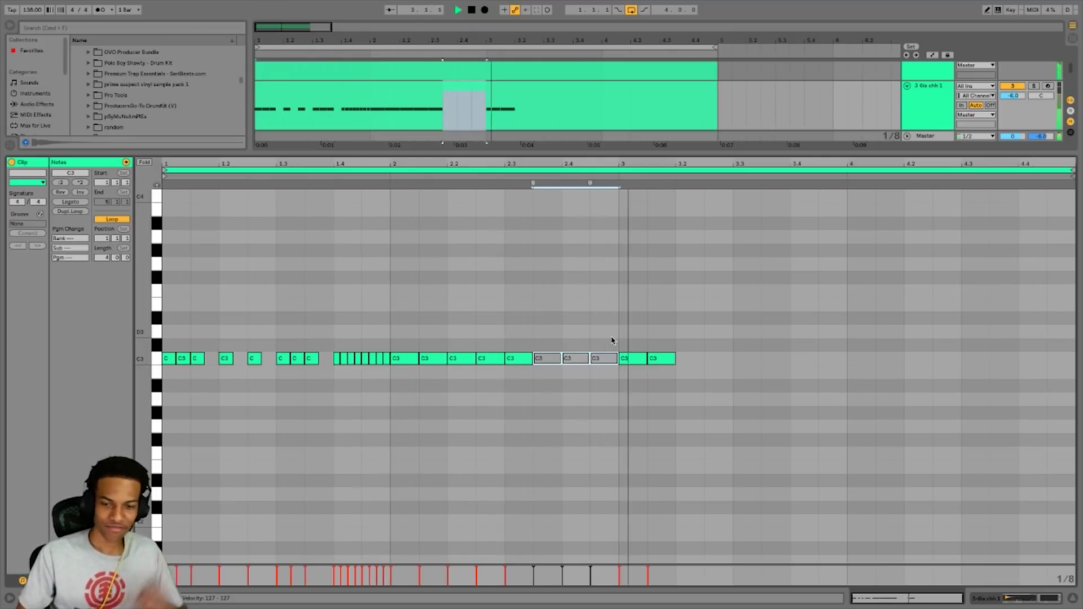
left_click_drag(633, 382, 673, 343)
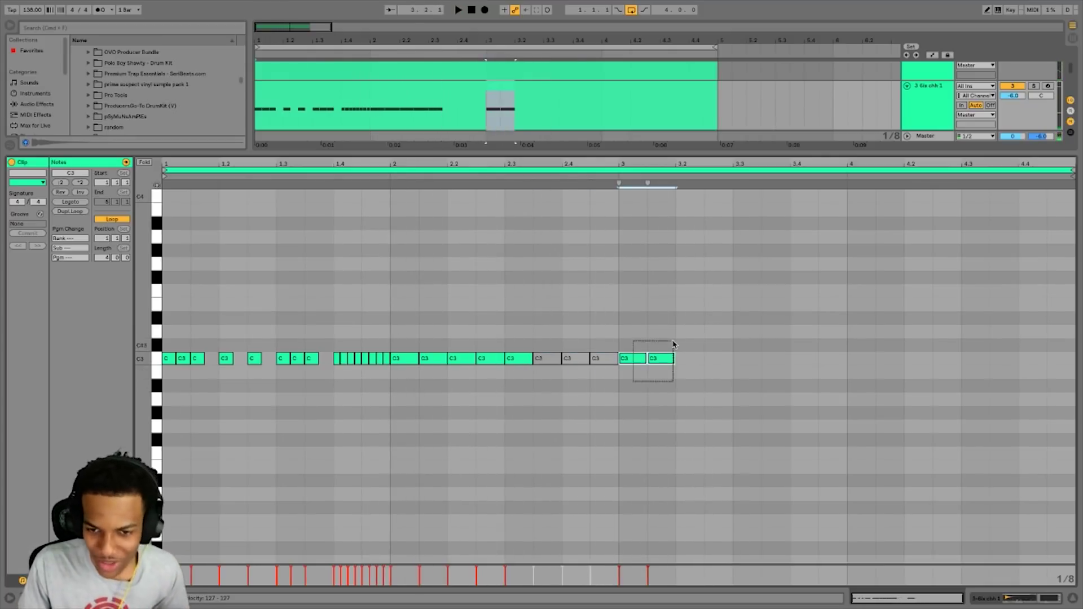
key("super+d")
key("super+d")
key("super+d")
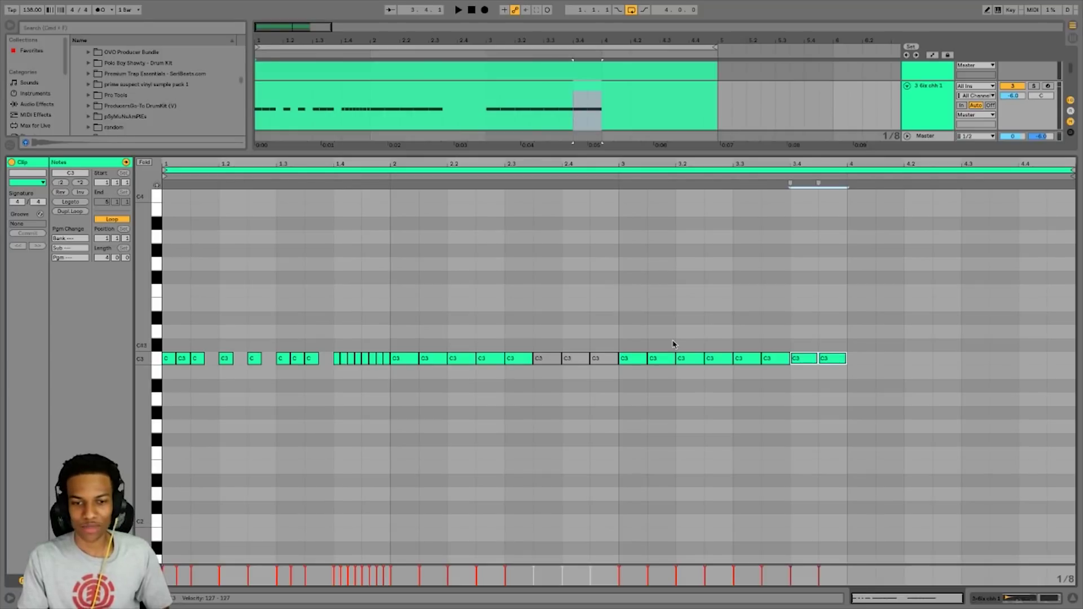
Pitch the hat notes at 1.2.3 and 2.2.3 down to B2 and delete the C3 note at 2.3
key("space")
left_click_drag(255, 358, 255, 372)
left_click_drag(445, 359, 488, 373)
key("super+z")
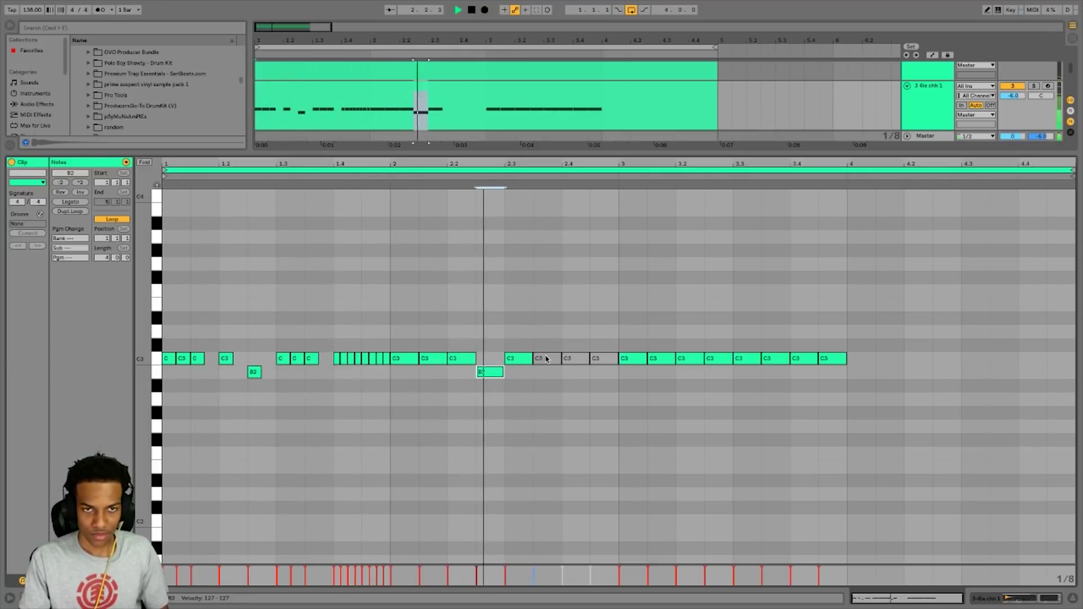
double_click(522, 359)
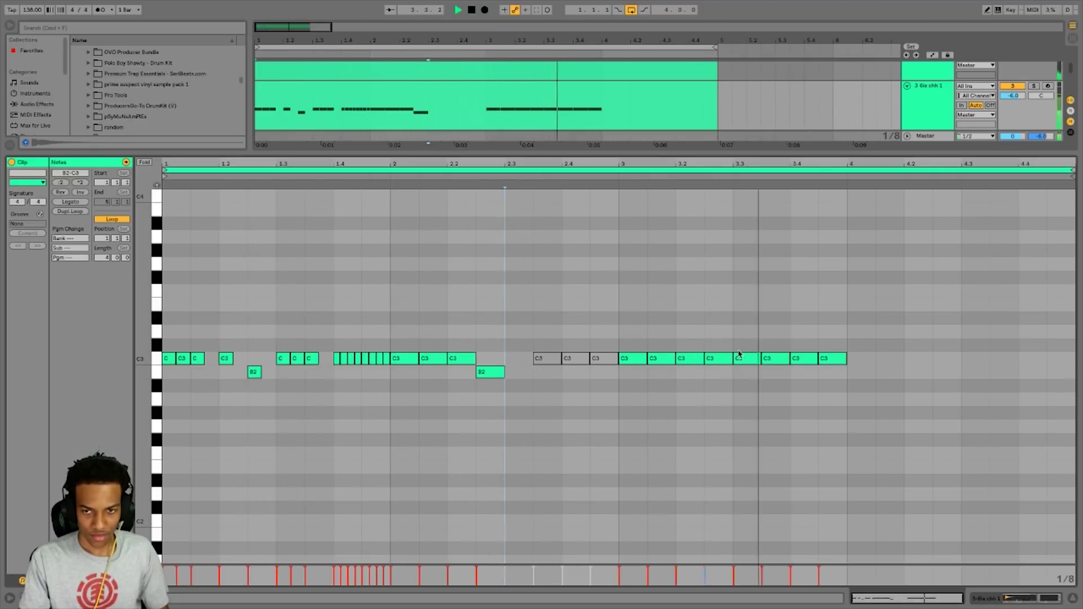
Fill bar 4 with copied C3 hat groups and the roll from beat 1.4, and lower the hat track's volume to -10.5
key("space")
key("ctrl+z")
key("ctrl+z")
key("ctrl+z")
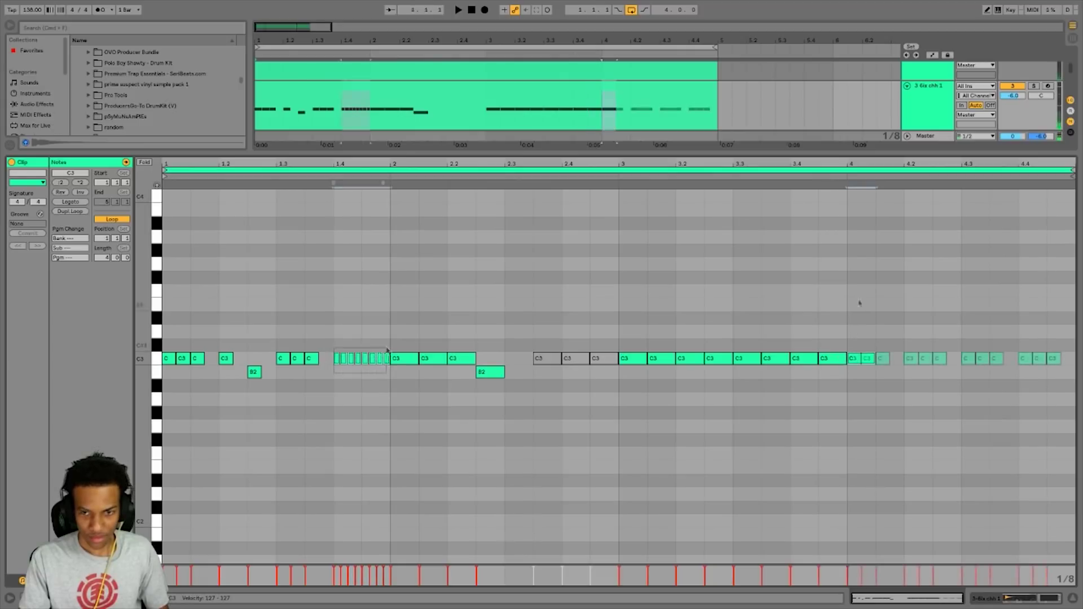
key("ctrl+v")
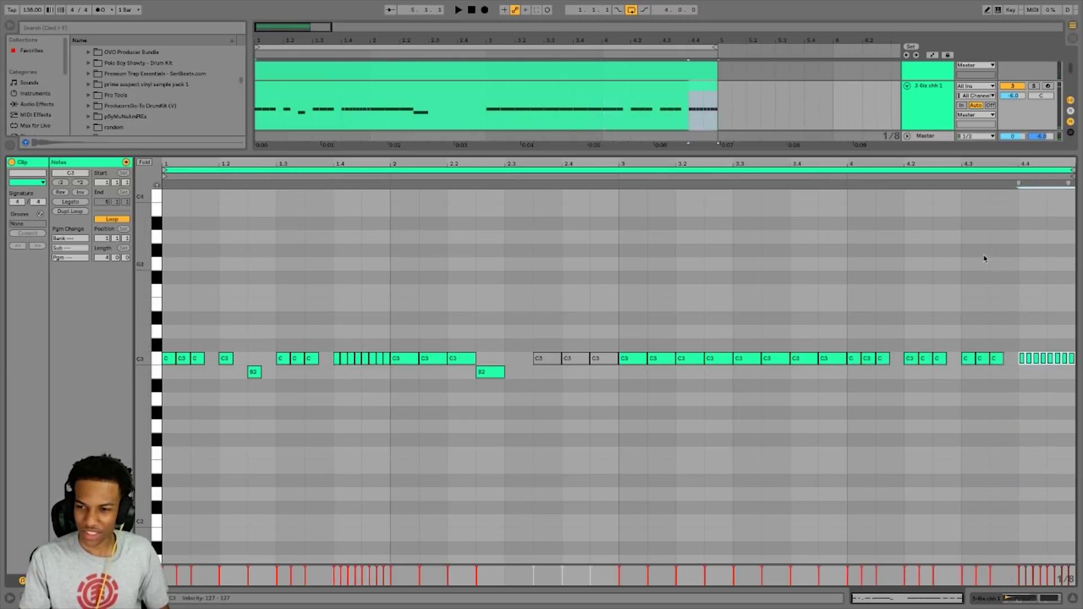
left_click(934, 173)
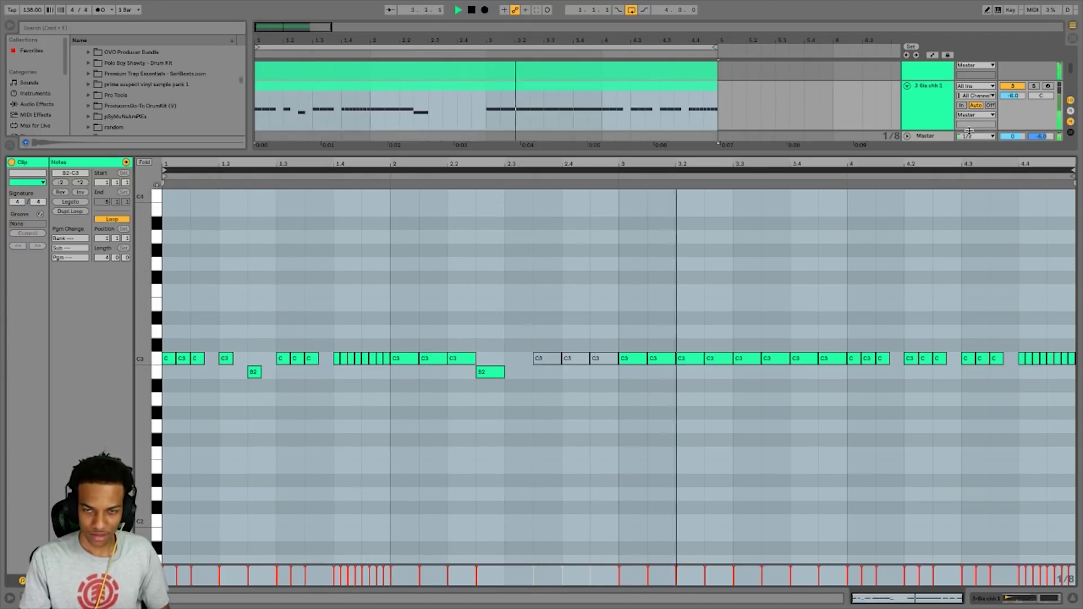
left_click_drag(1011, 101, 1011, 130)
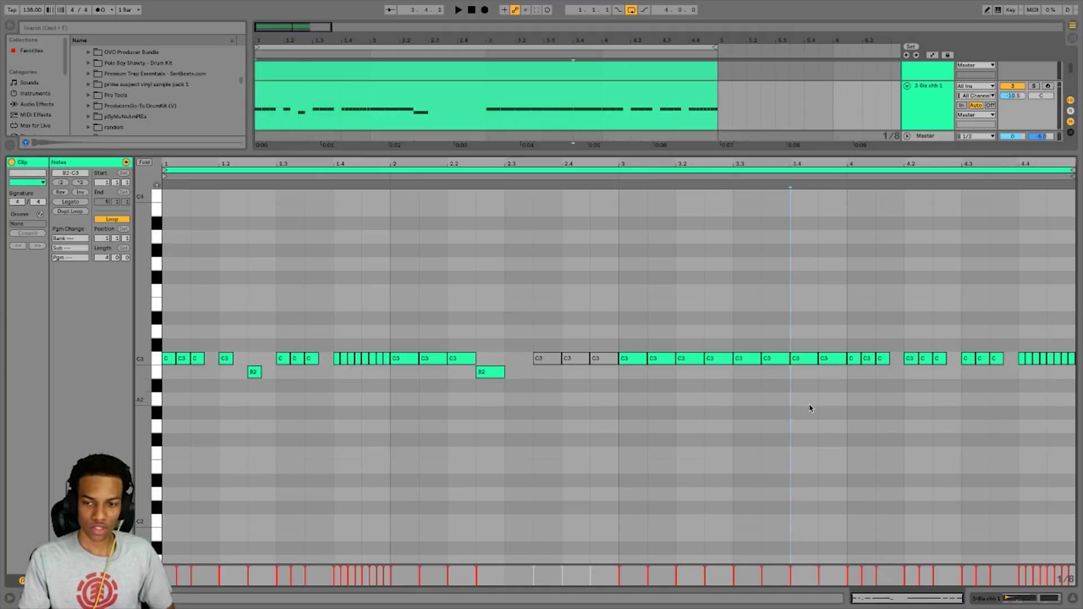
Switch to the triplet grid and replace the hats across beats 3.3 and 3.4 with six evenly spaced C3 triplet notes
right_click(810, 408)
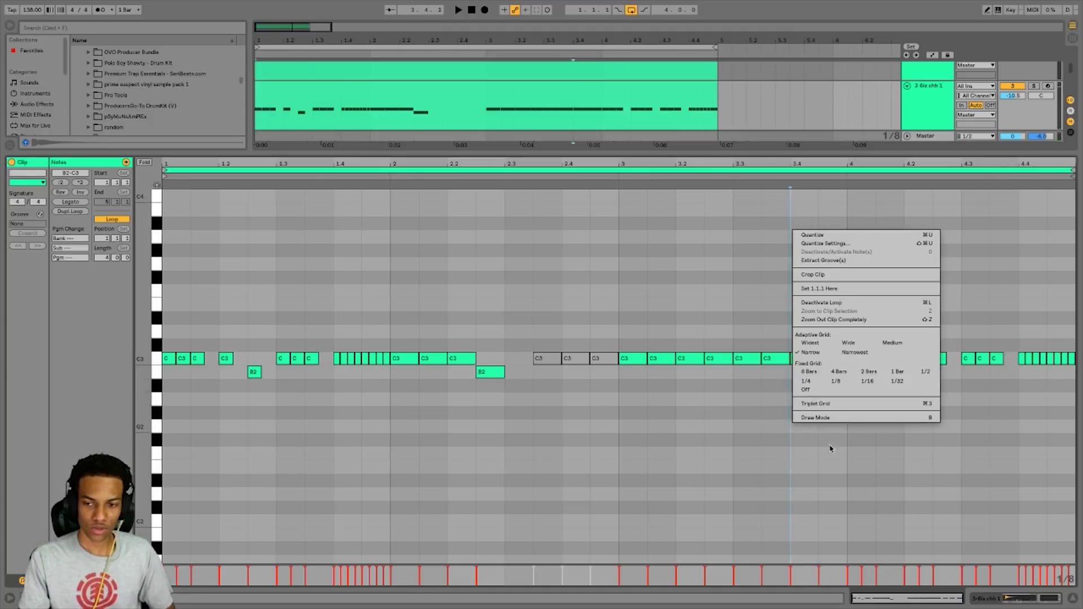
left_click(796, 403)
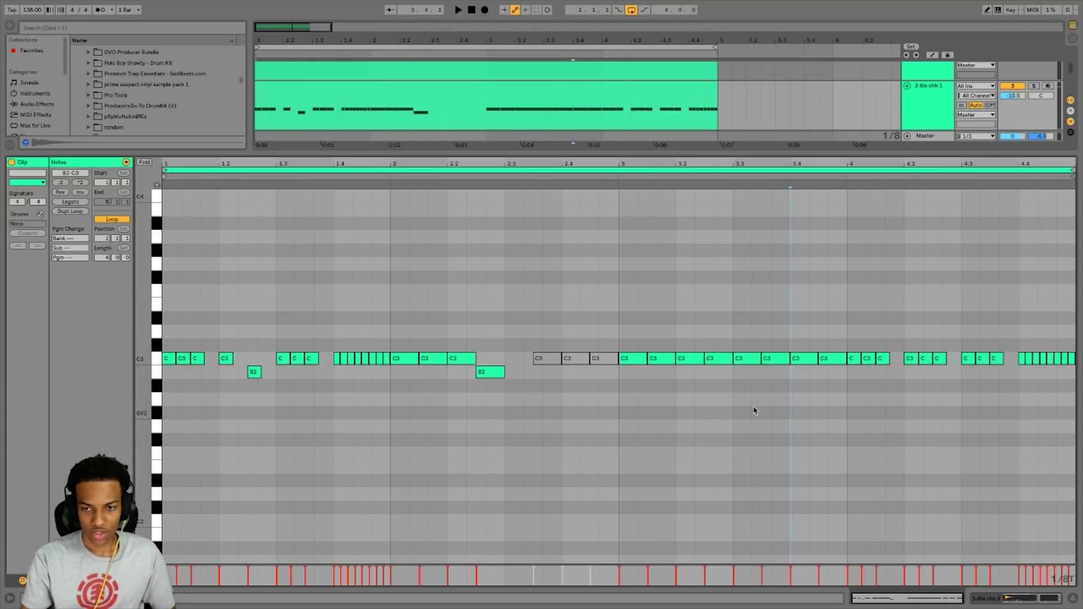
key("super+d")
key("super+d")
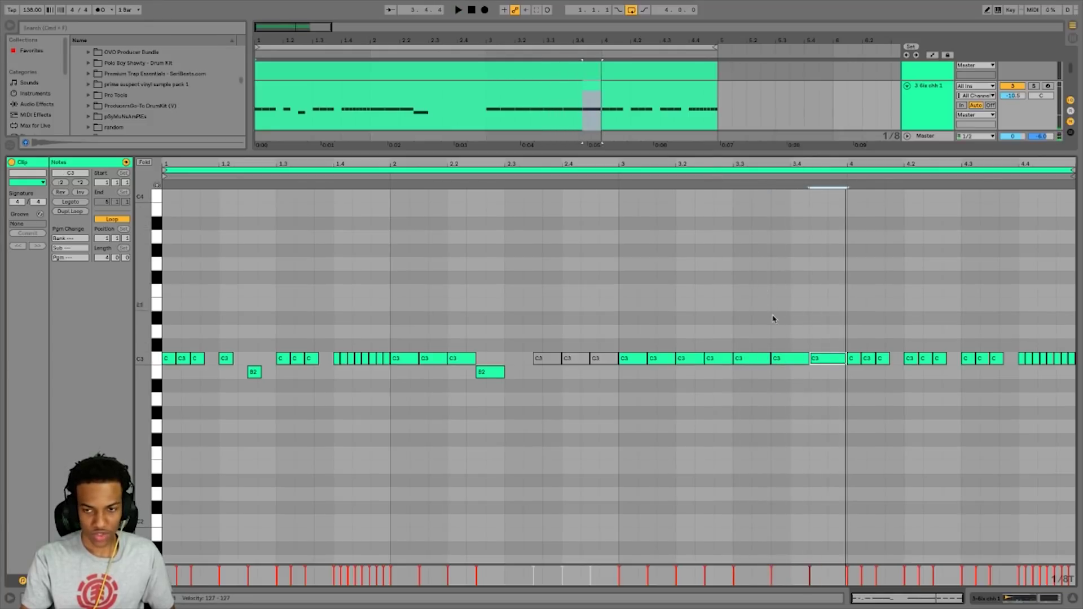
left_click(768, 359)
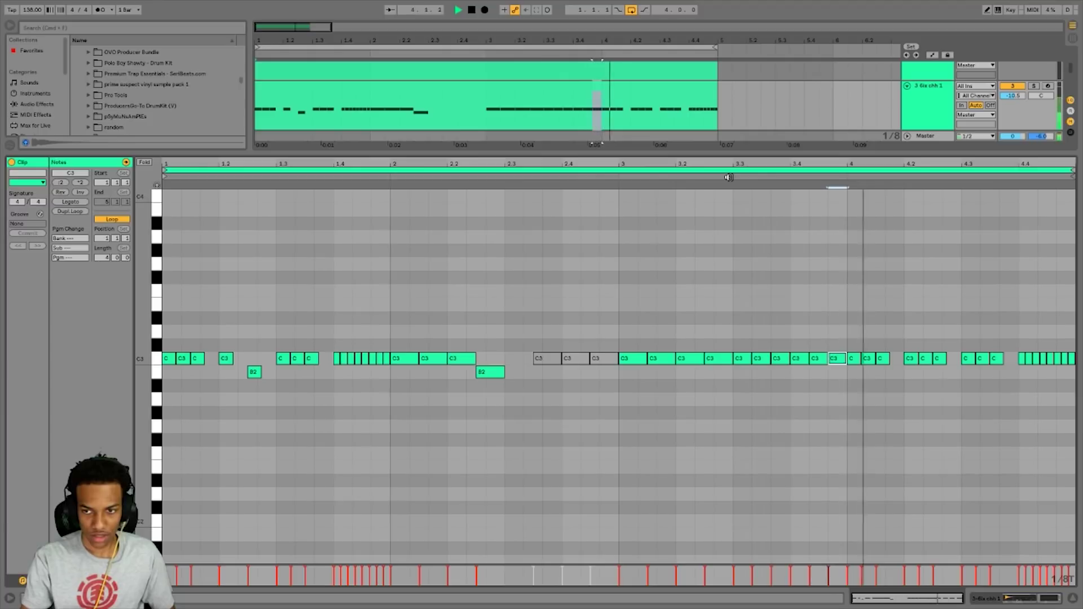
key("space")
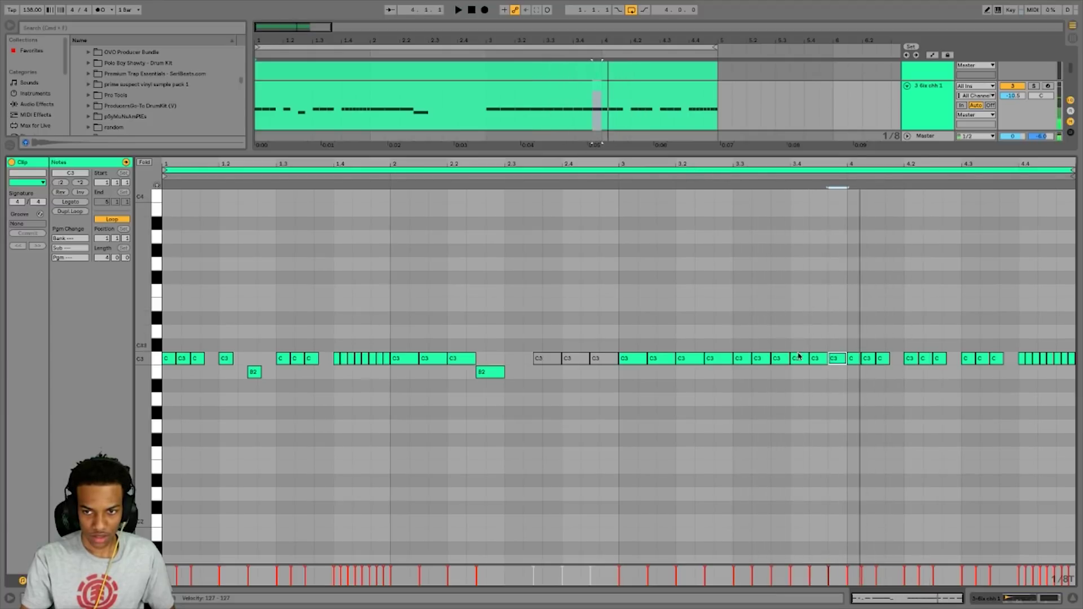
Replace the last two triplets with one C3 note at 3.4.3, and pitch the hats at 3.2.3 and 4.2.3 down to B2
left_click(819, 359)
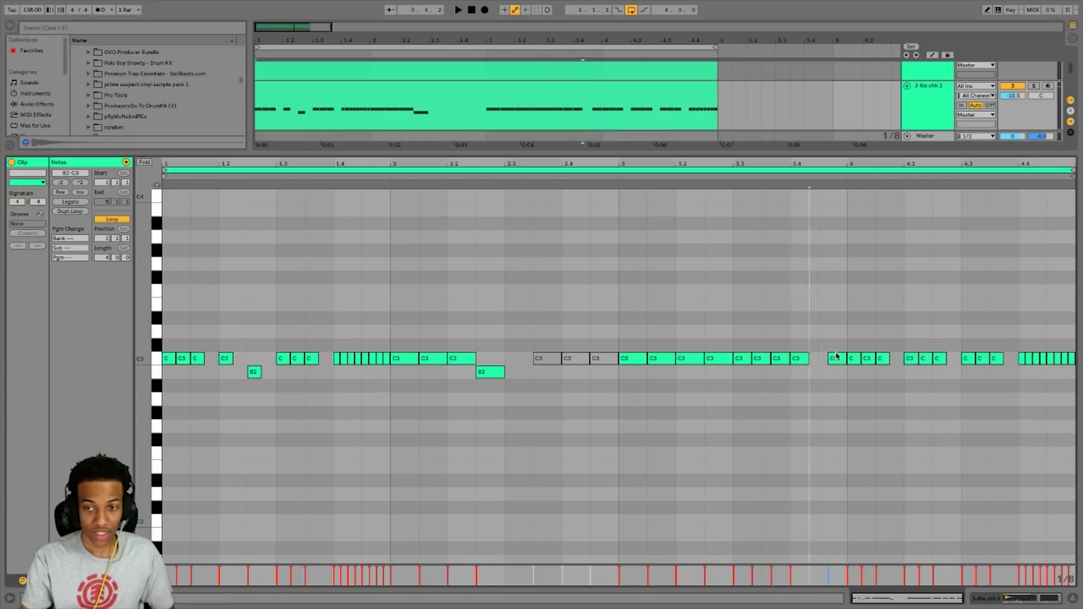
left_click(616, 174)
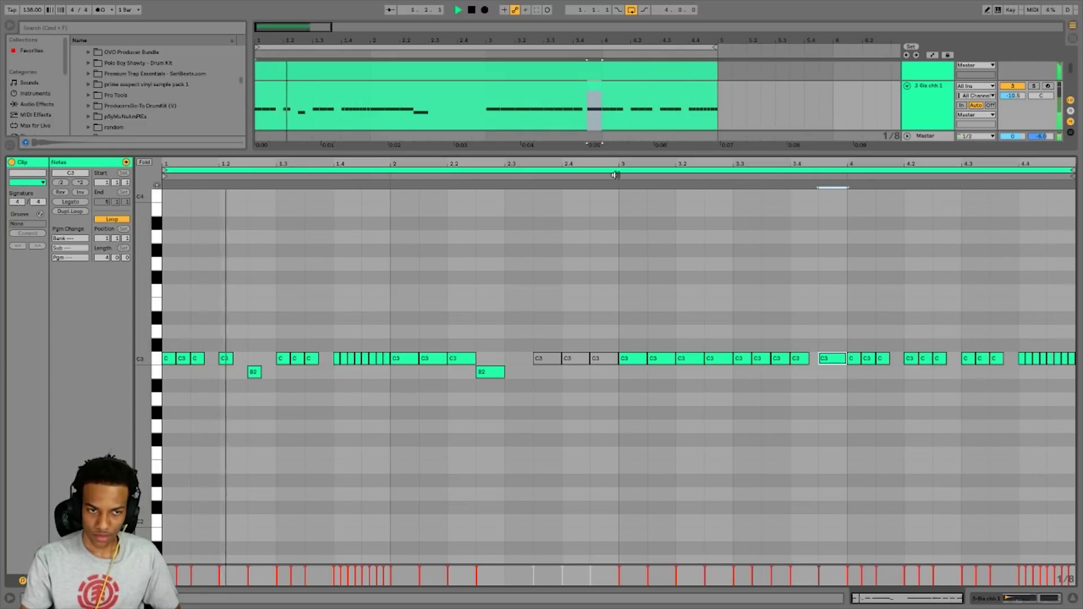
left_click_drag(723, 359, 720, 373)
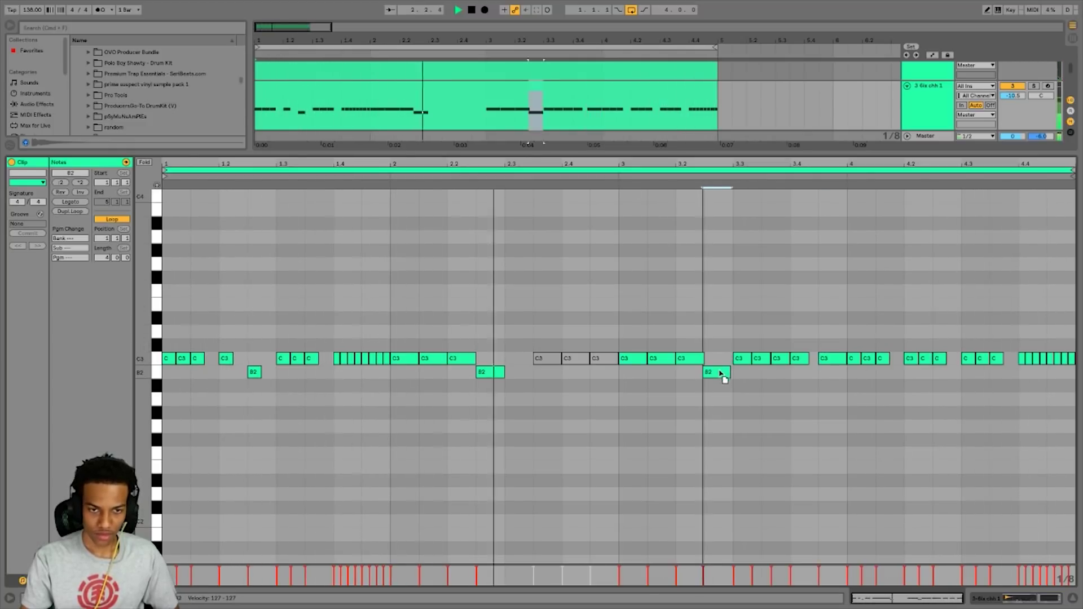
left_click_drag(941, 361, 941, 375)
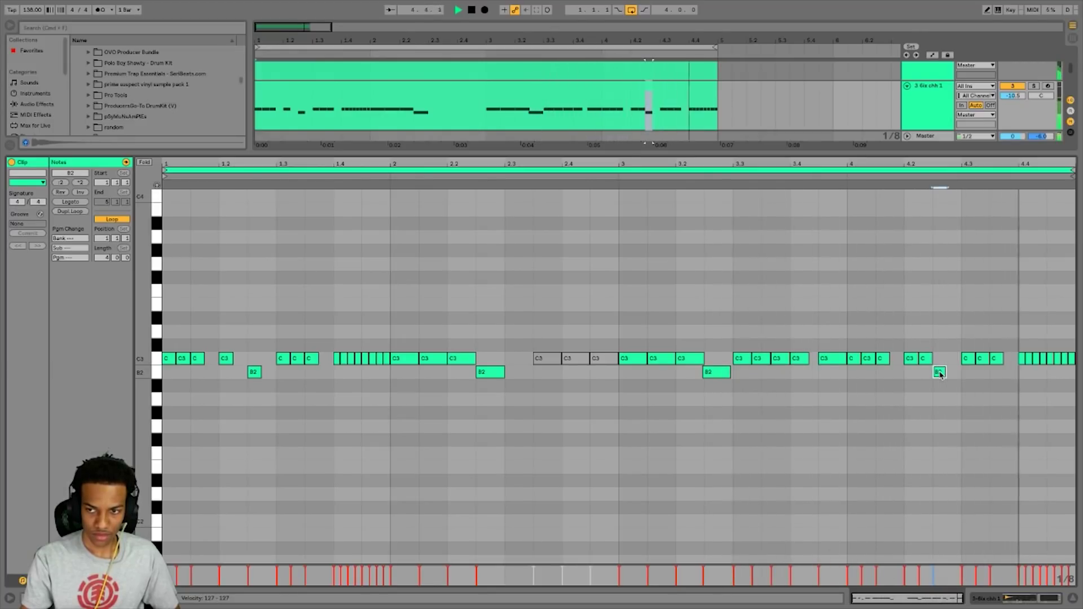
Swap the hat track's sample for 6ix chh 2.wav, with sustain at -inf dB and decay at 318 ms
key("shift+Tab")
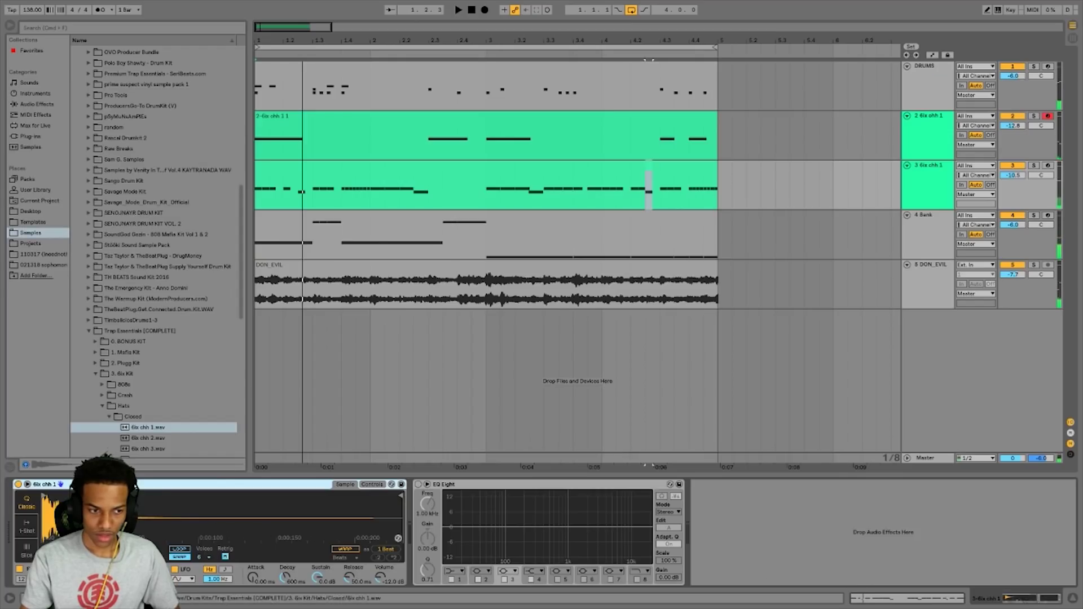
scroll(132, 455, "down", 2)
left_click(164, 406)
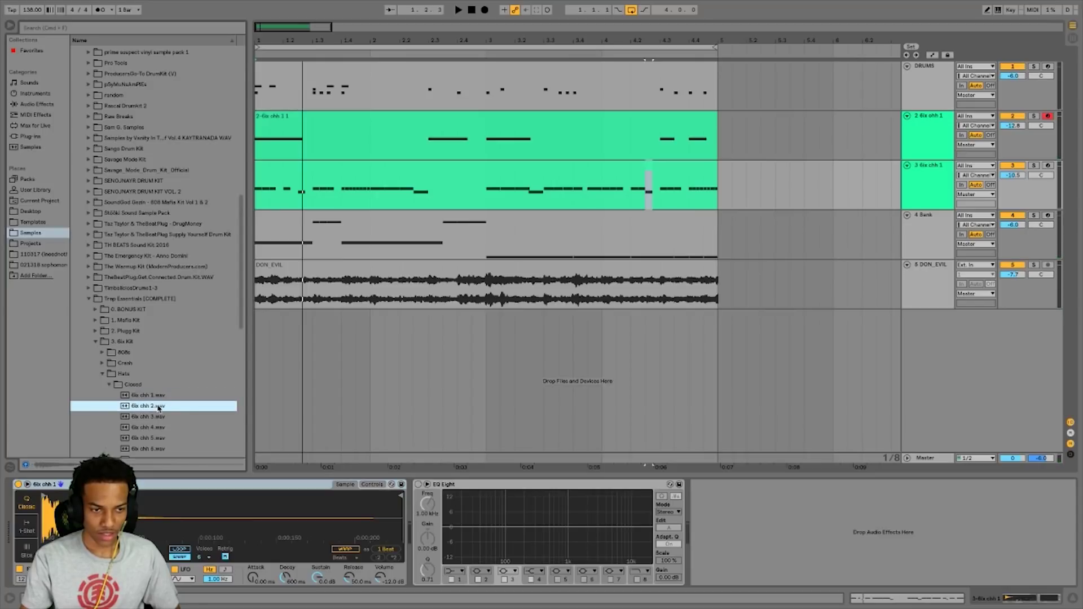
left_click_drag(144, 420, 152, 509)
key("space")
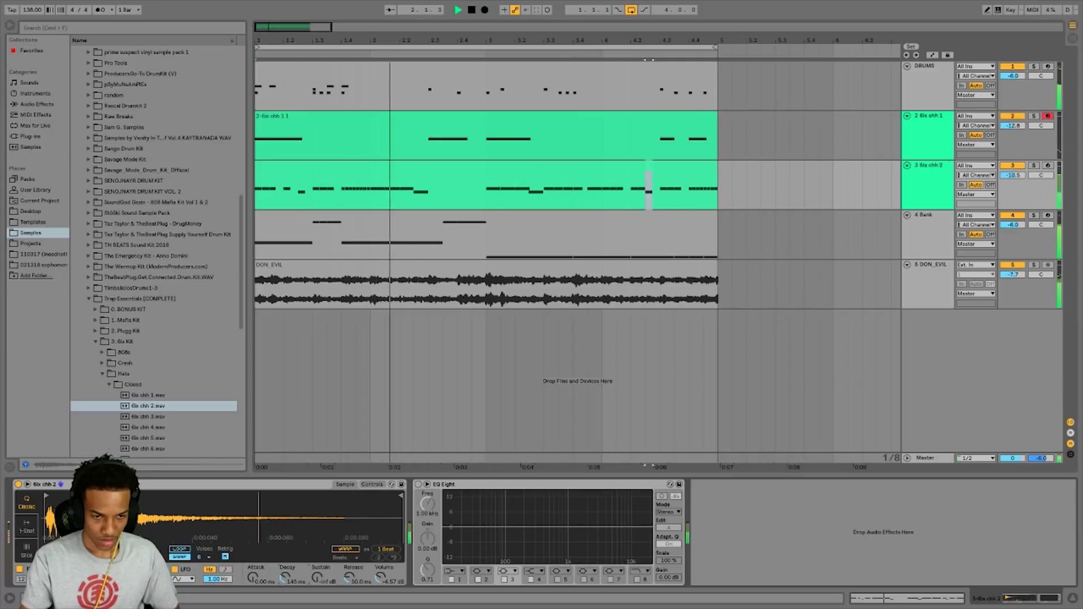
left_click_drag(286, 577, 286, 573)
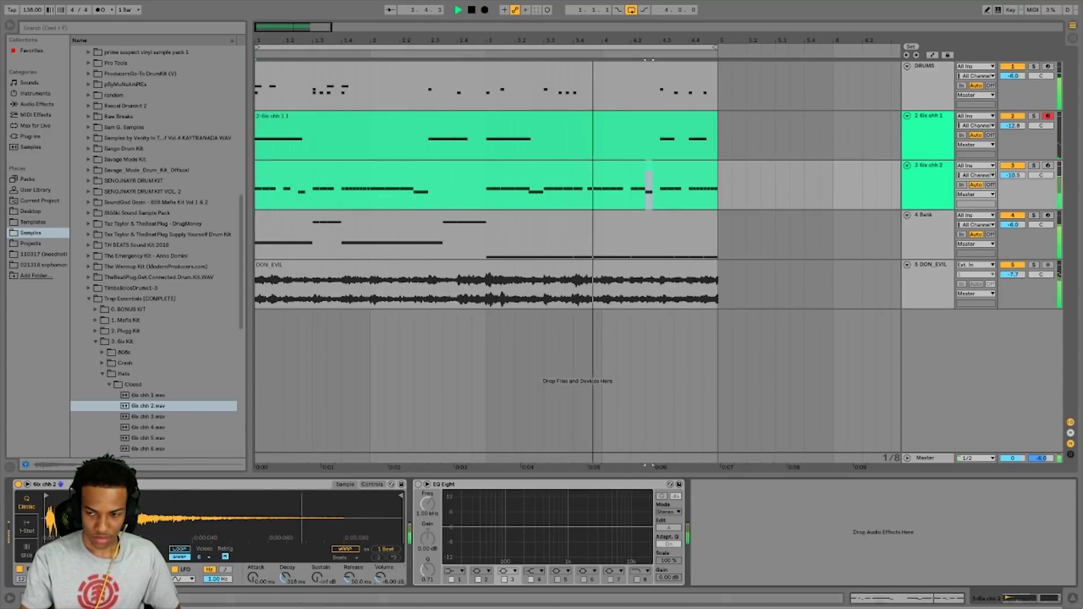
Insert a new MIDI track below DON_EVIL and load the Serum instrument onto it
key("super+alt+l")
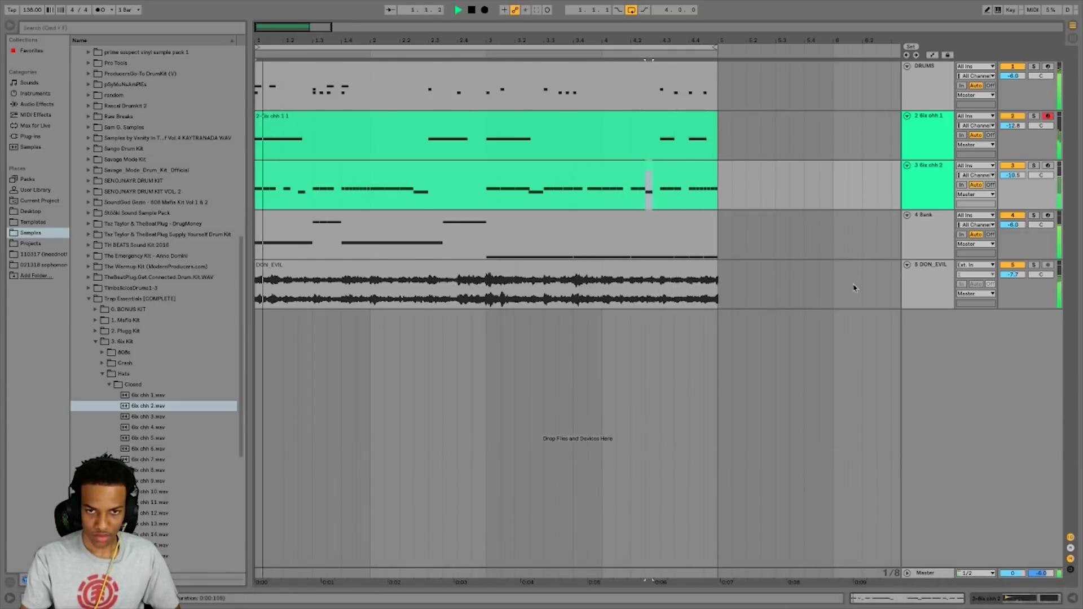
left_click(922, 282)
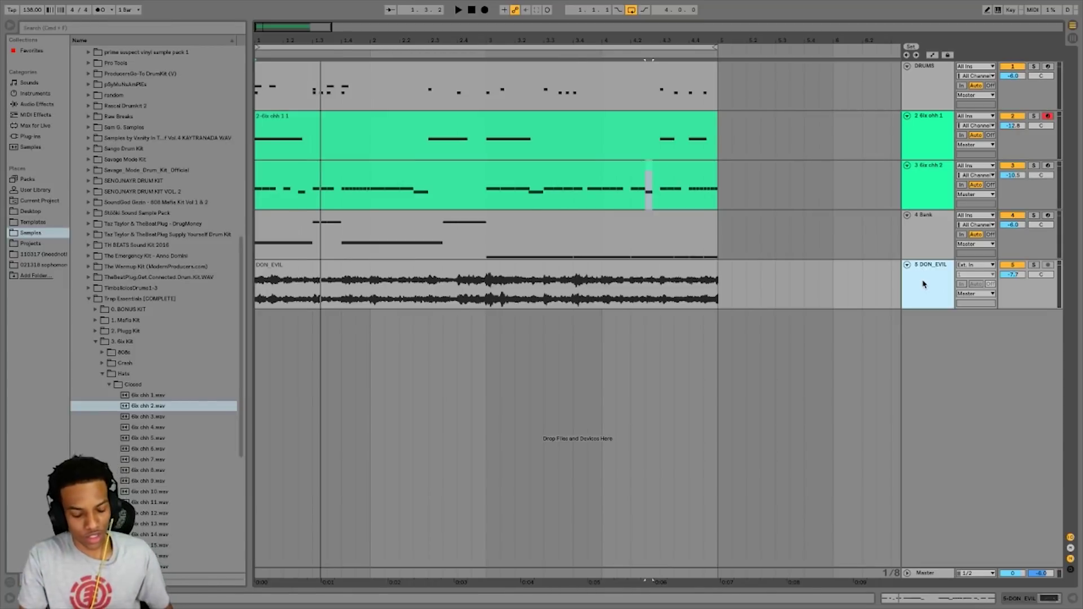
key("super+shift+t")
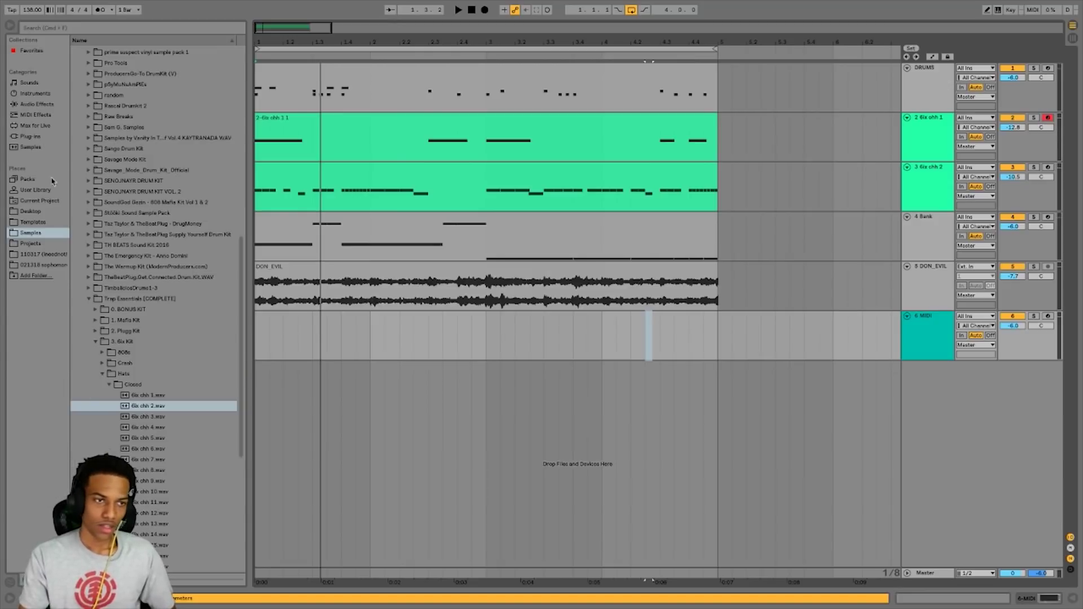
left_click(14, 137)
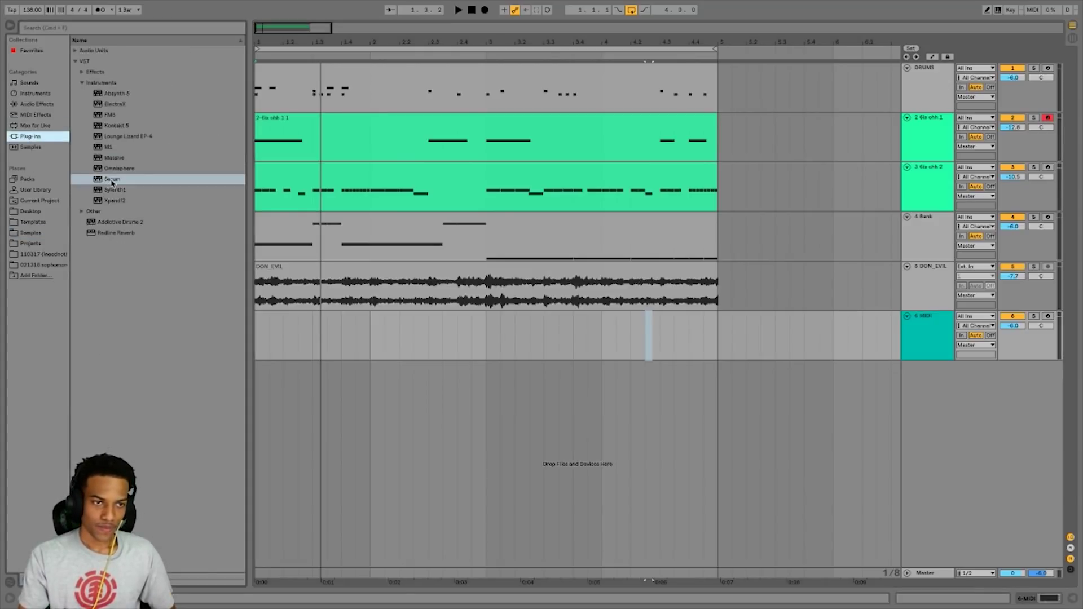
left_click_drag(115, 182, 198, 211)
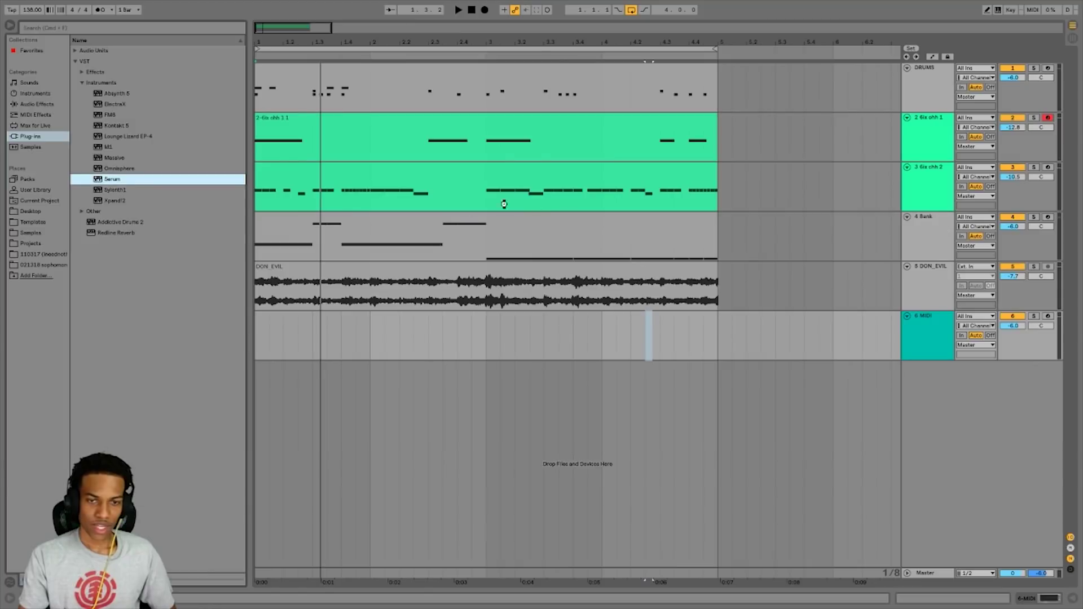
left_click_drag(536, 209, 541, 335)
Load the PD Aftershock preset from the LUSH VOL. 2 bank in Serum and close the plug-in window
left_click(581, 258)
mouse_move(592, 279)
mouse_move(717, 284)
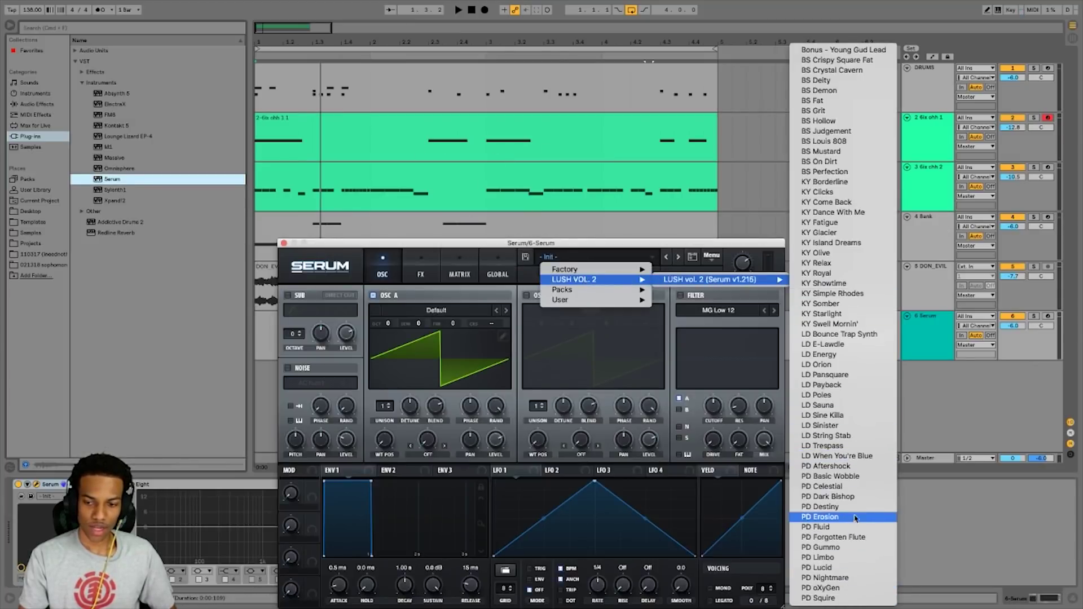
left_click(844, 466)
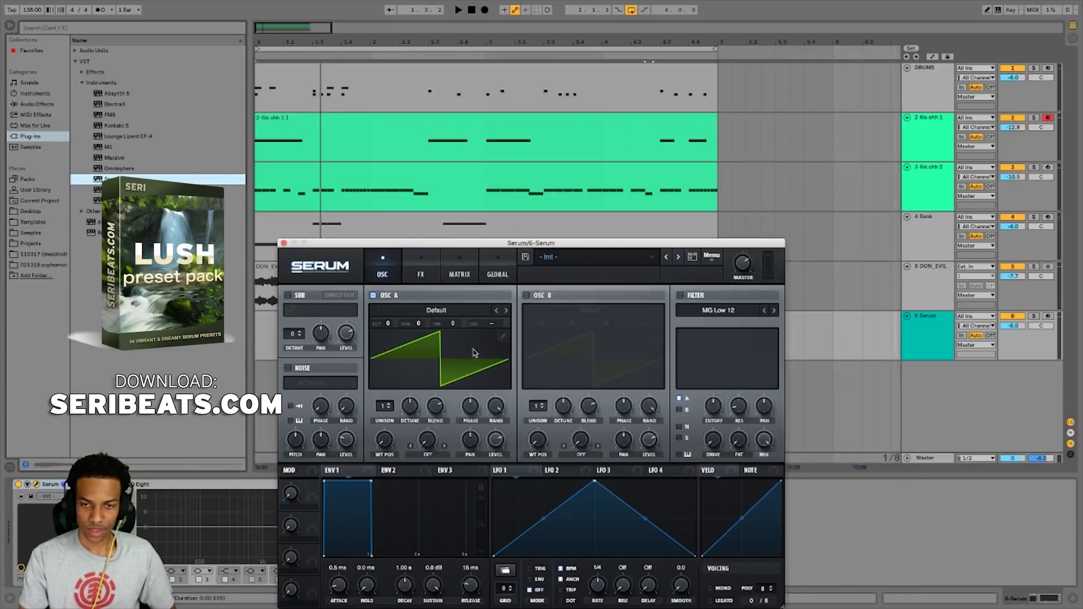
left_click(284, 243)
Create a one-bar MIDI clip at the start of the Serum track and enter a one-beat C#2 note on its first beat
left_click_drag(257, 334, 377, 336)
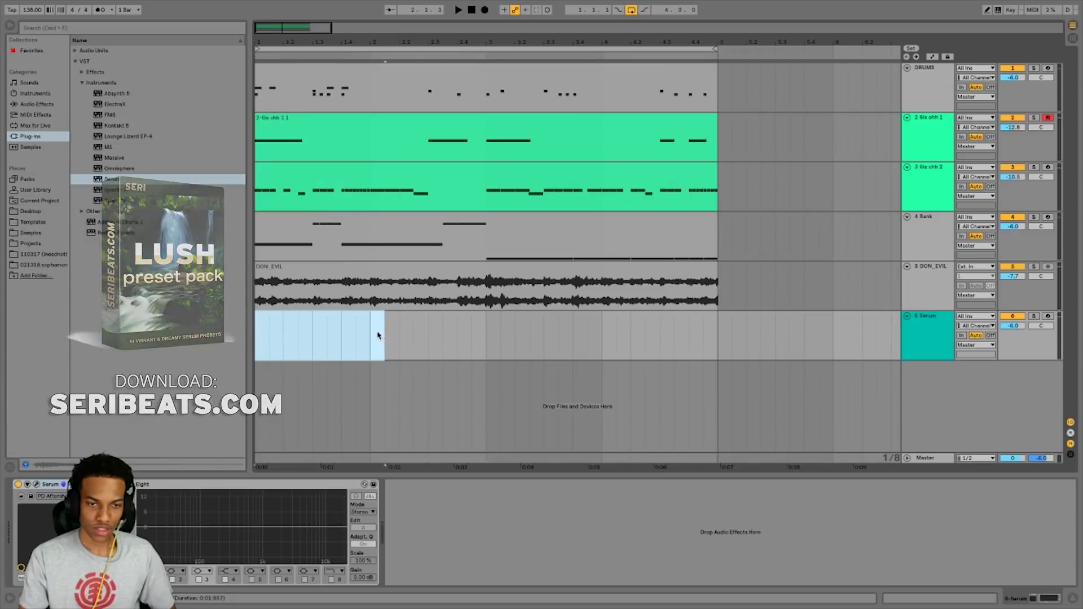
key("ctrl+shift+m")
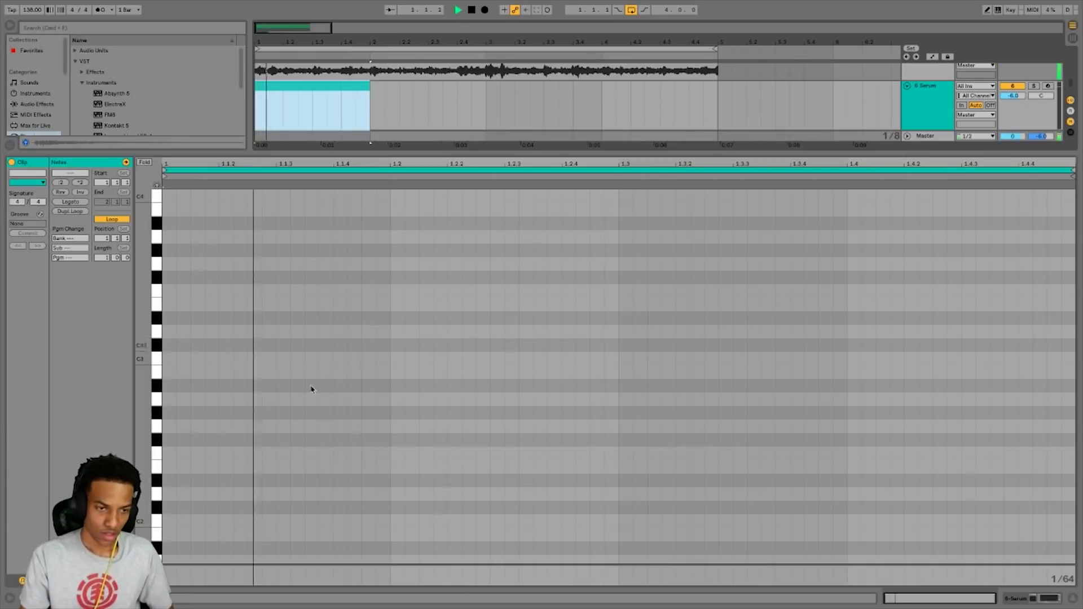
mouse_move(169, 359)
left_mouse_down()
mouse_move(387, 358)
mouse_move(379, 353)
left_mouse_up()
key("space")
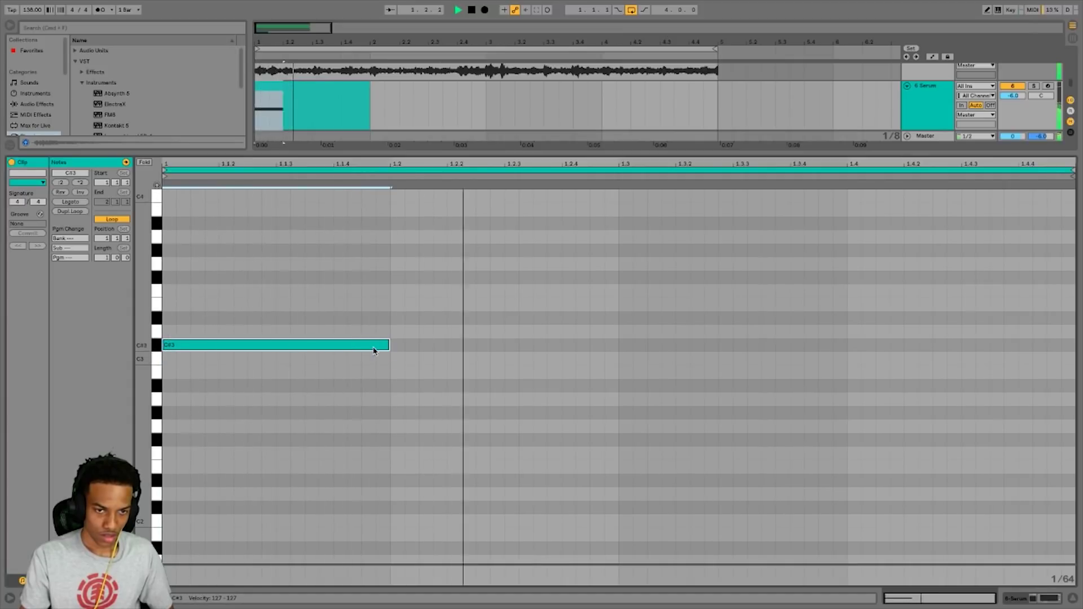
key("space")
key("shift+Down")
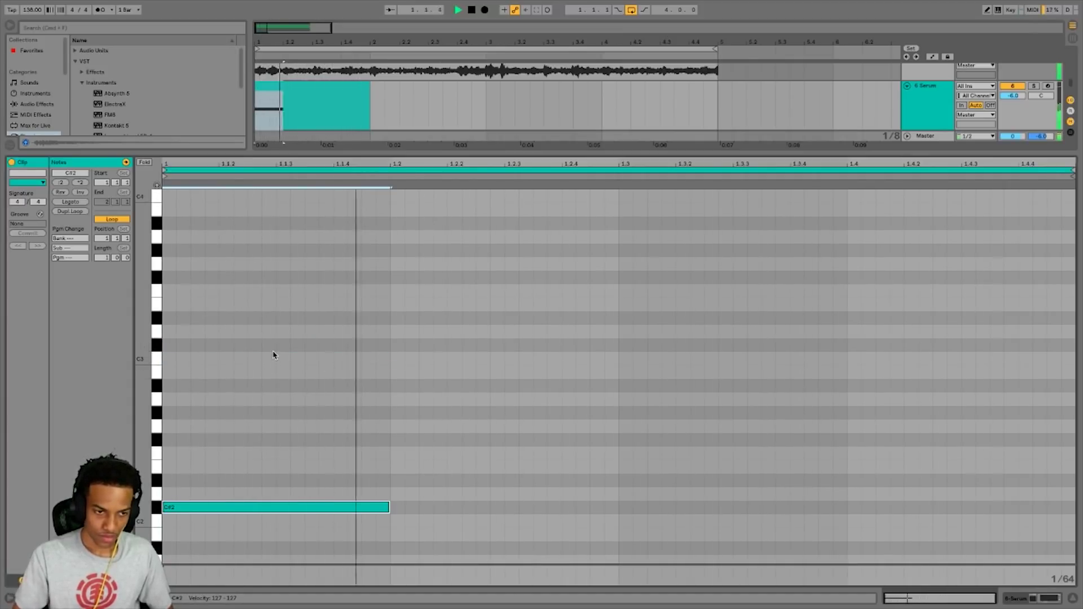
key("space")
Stack a one-beat G#2 note above the C#2, add a third note at F2 between them, and audition the chord
left_click(172, 445)
left_click_drag(169, 426, 361, 421)
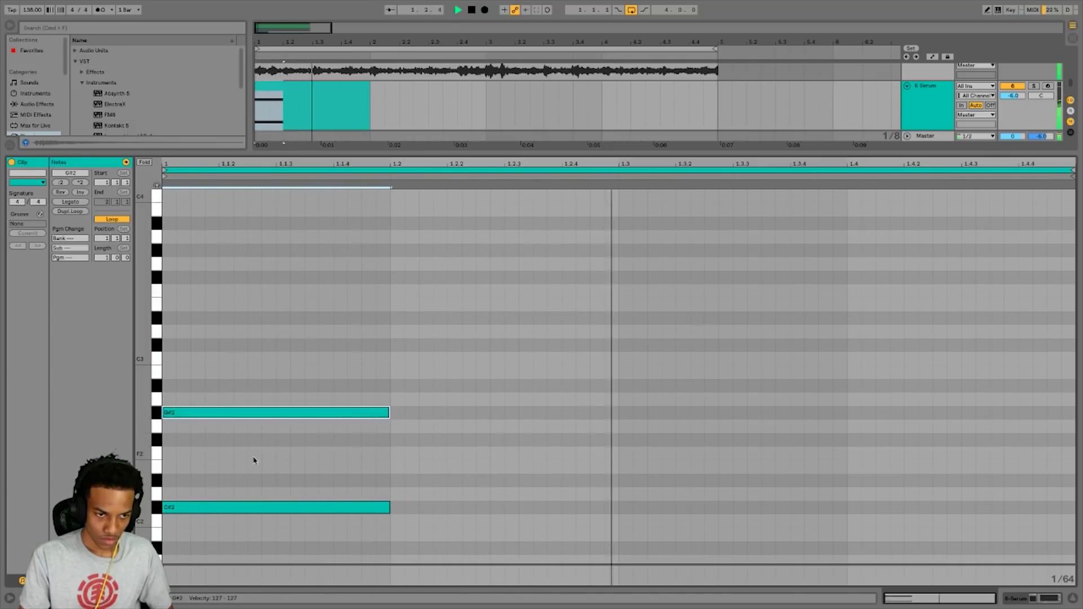
double_click(171, 452)
key("space")
left_click_drag(176, 451, 387, 452)
key("space")
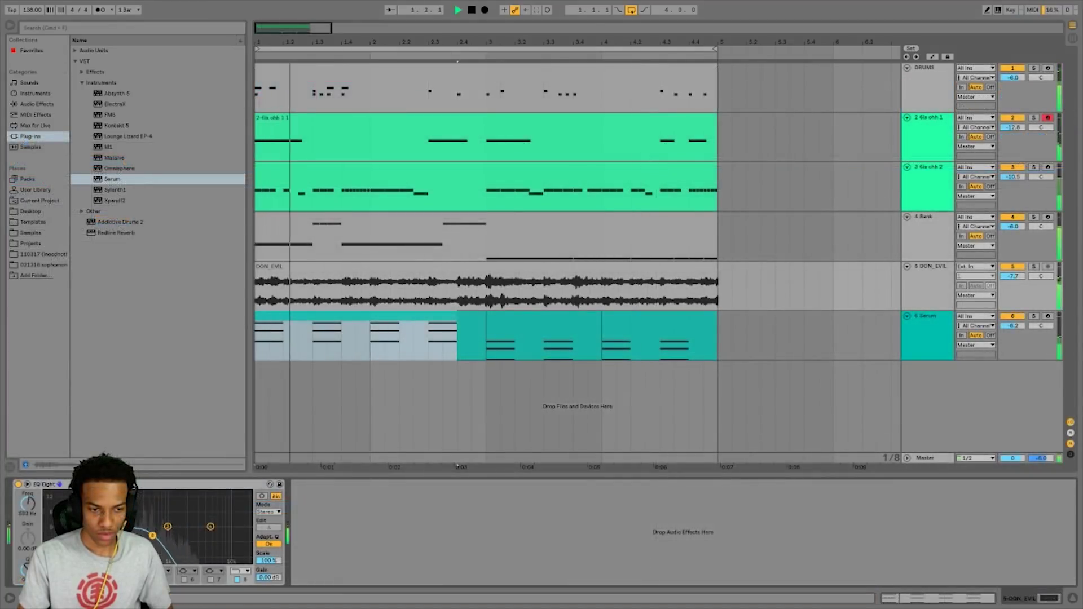
In the first Serum clip, move the upper two notes of the chord at bar 2 to F3 and B3
double_click(357, 319)
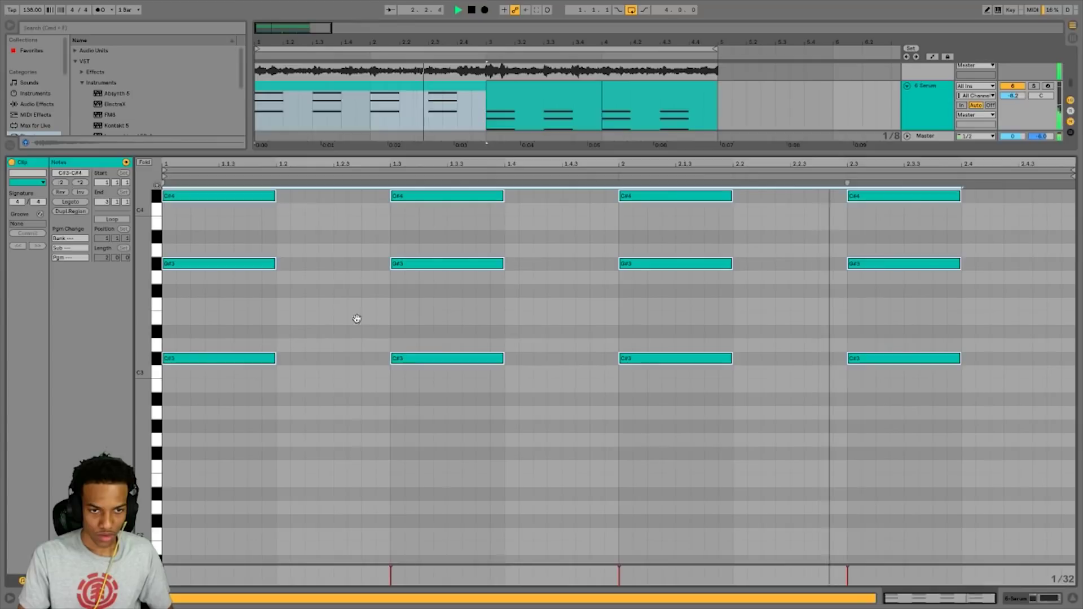
scroll(271, 300, "up", 2)
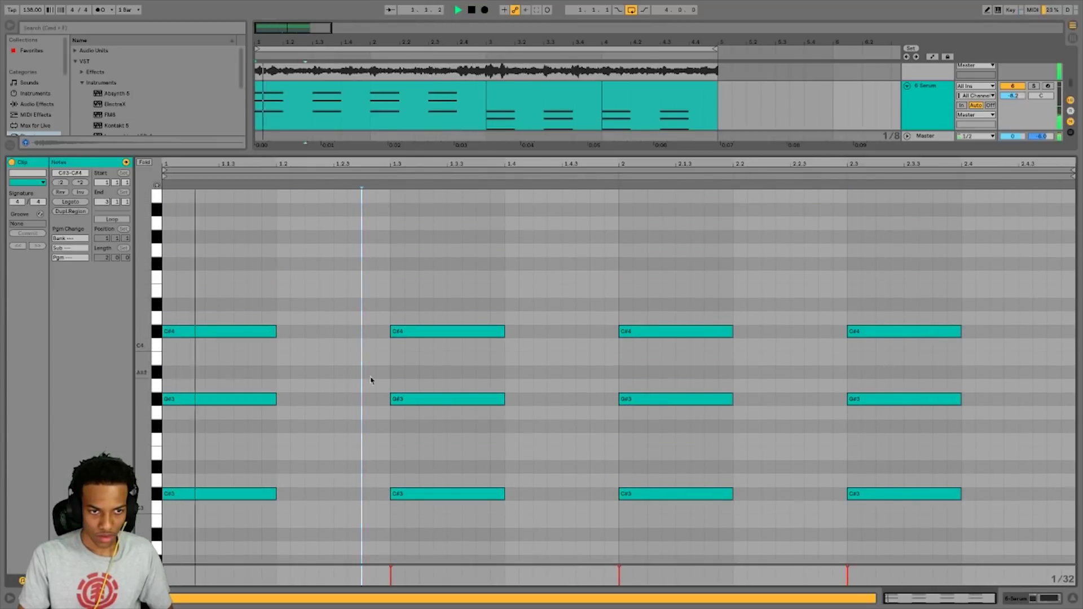
left_click(416, 334)
left_click(644, 337)
left_click_drag(645, 337, 641, 441)
mouse_move(642, 374)
left_mouse_down()
mouse_move(643, 391)
mouse_move(642, 364)
left_mouse_up()
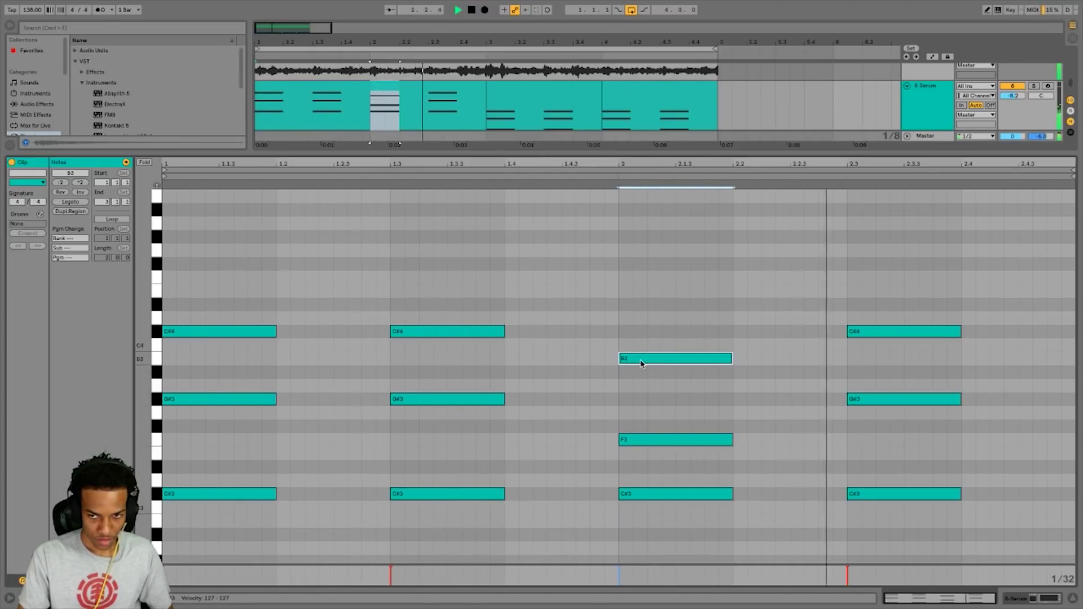
Try the middle note of the bar 2 chord at E3 and return it to F3
left_click_drag(636, 440, 633, 453)
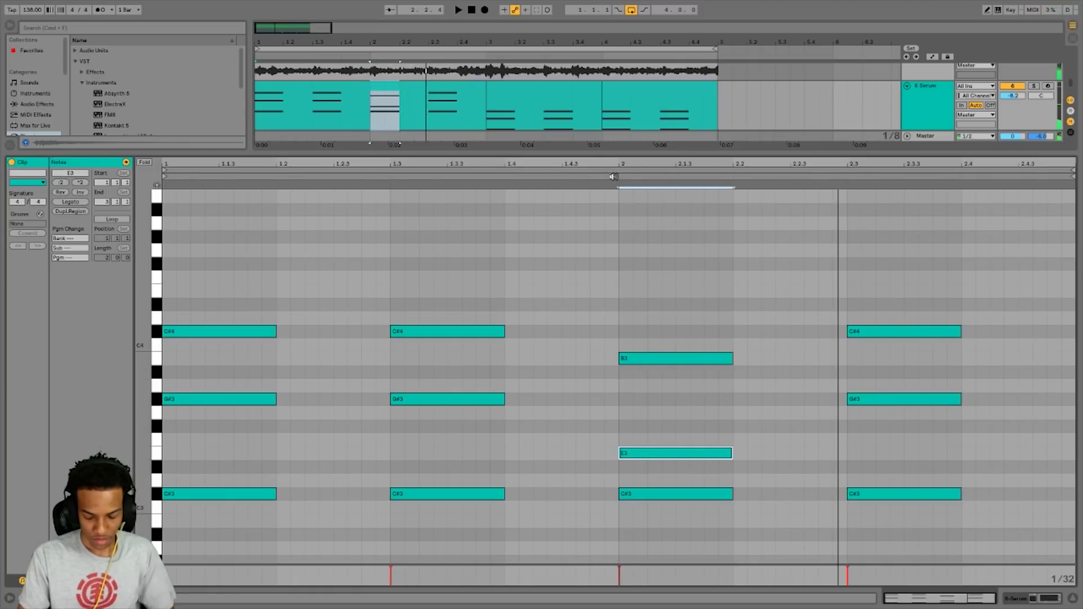
key("Down")
key("Up")
key("Up")
key("Up")
key("Up")
key("Up")
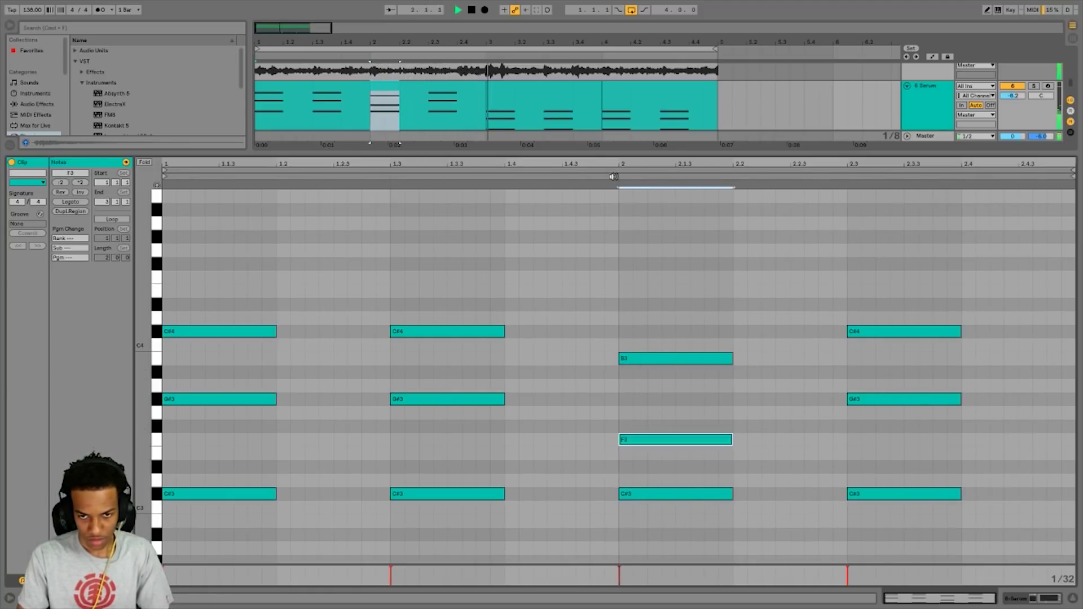
Deactivate the three-note chord on beat 3 of bar 3 in the Serum track
left_click(558, 108, "super")
key("0")
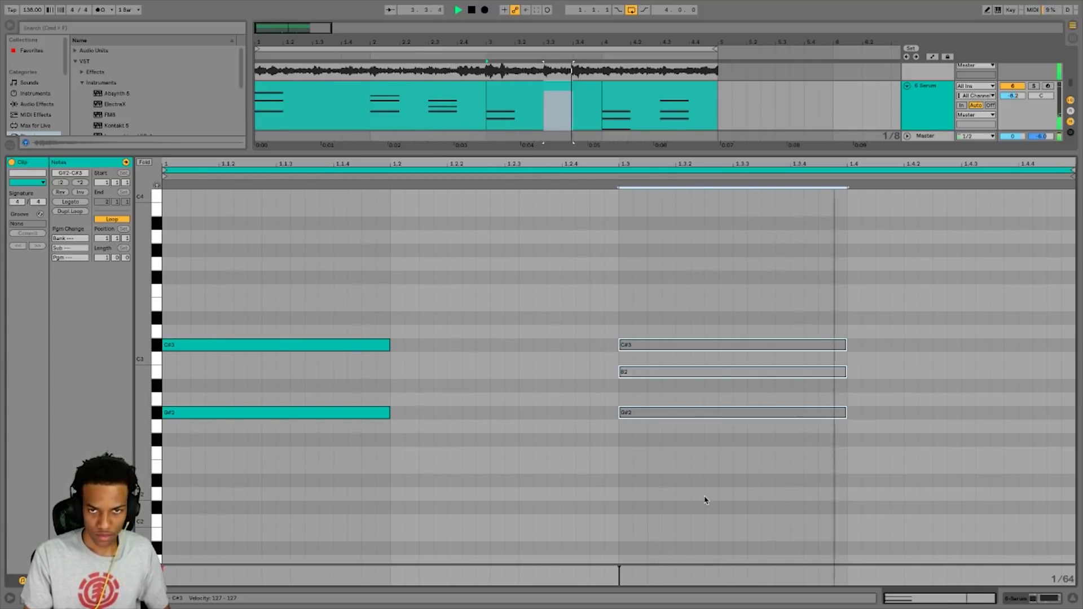
Browse Serum's Lush Vol. 2 presets onward from PD Celestial past PD Forgotten Flute, settle on PD Gummo, and close the plug-in
left_click(1034, 599)
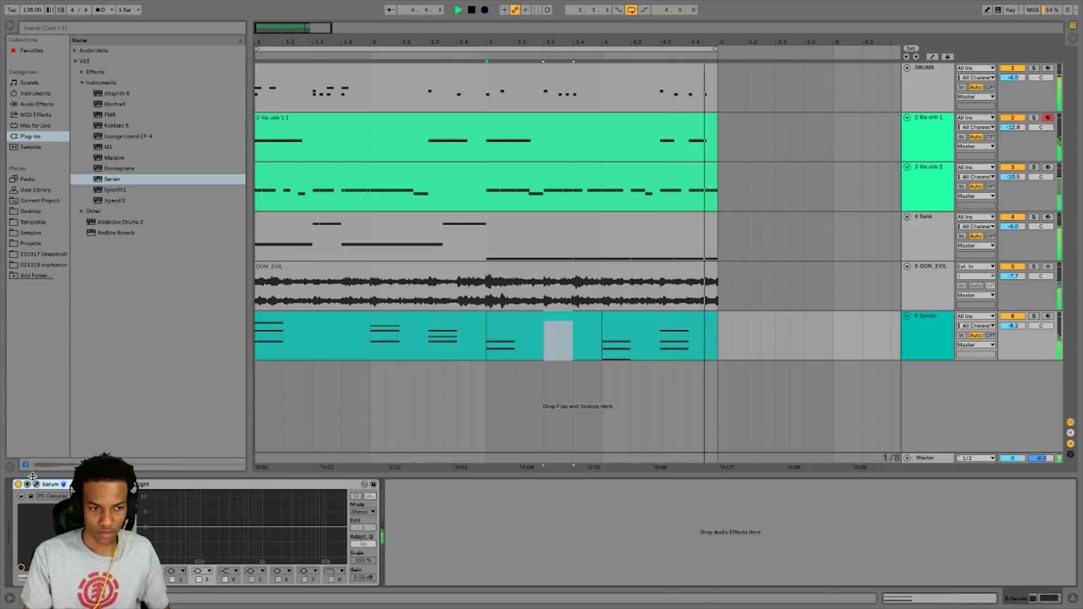
key("ctrl+alt+p")
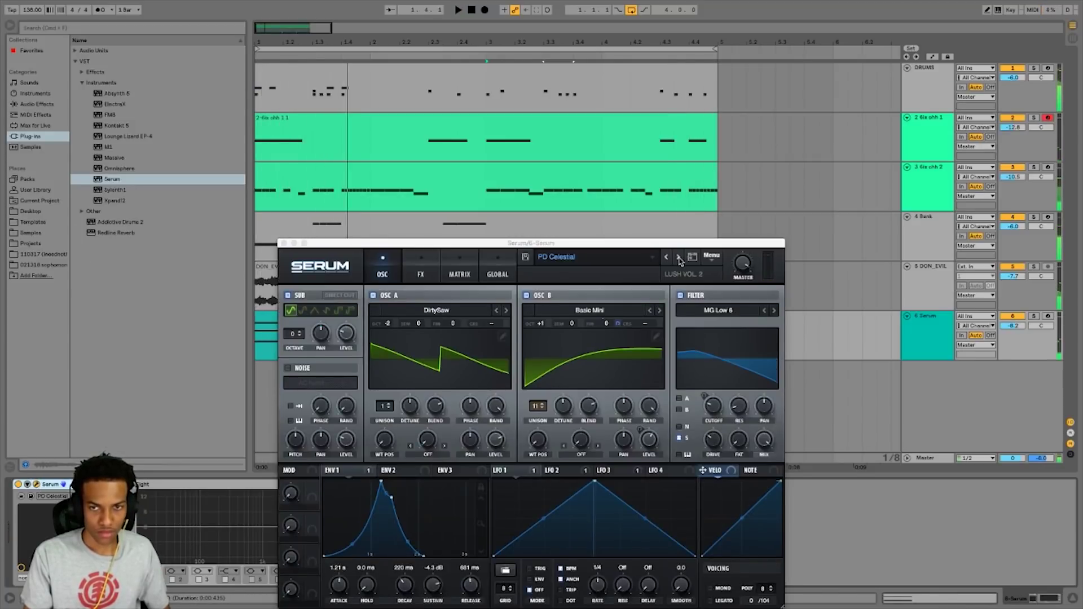
left_click(679, 258)
left_click(679, 258)
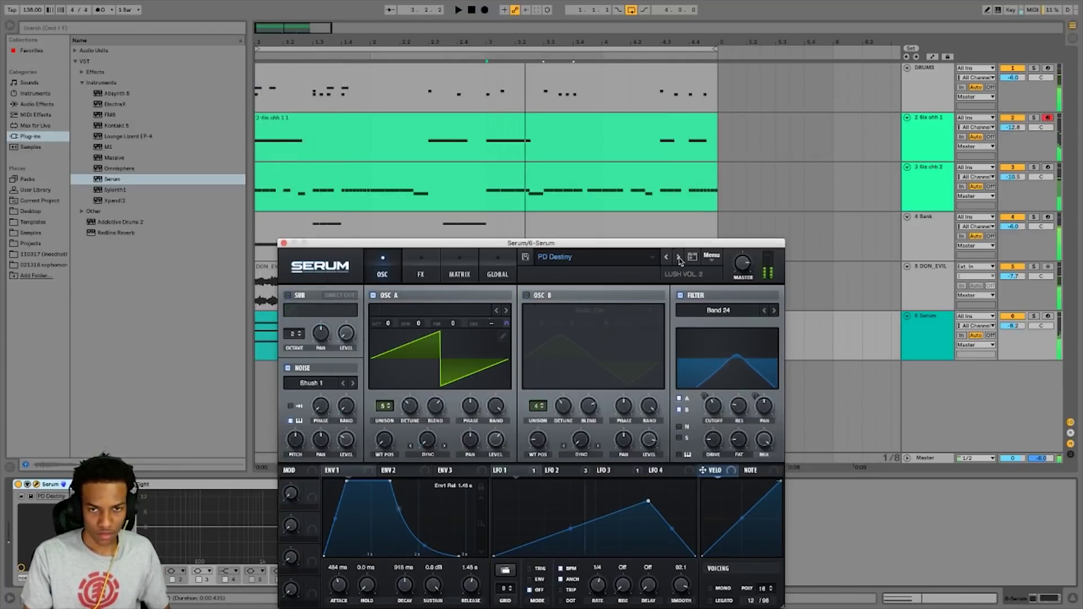
left_click(679, 258)
left_click(679, 258)
left_click(679, 259)
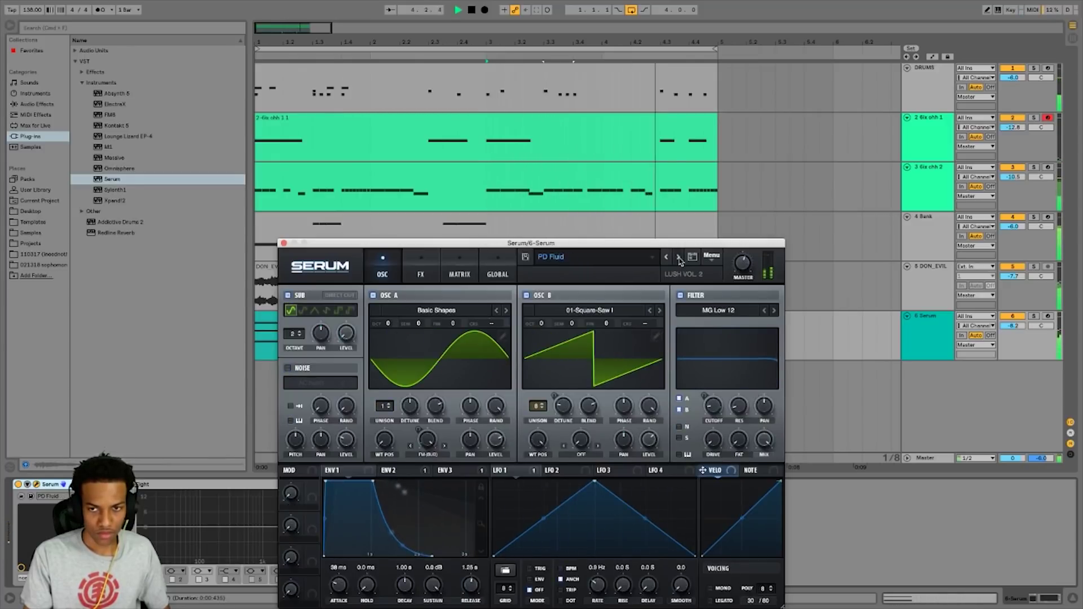
left_click(679, 258)
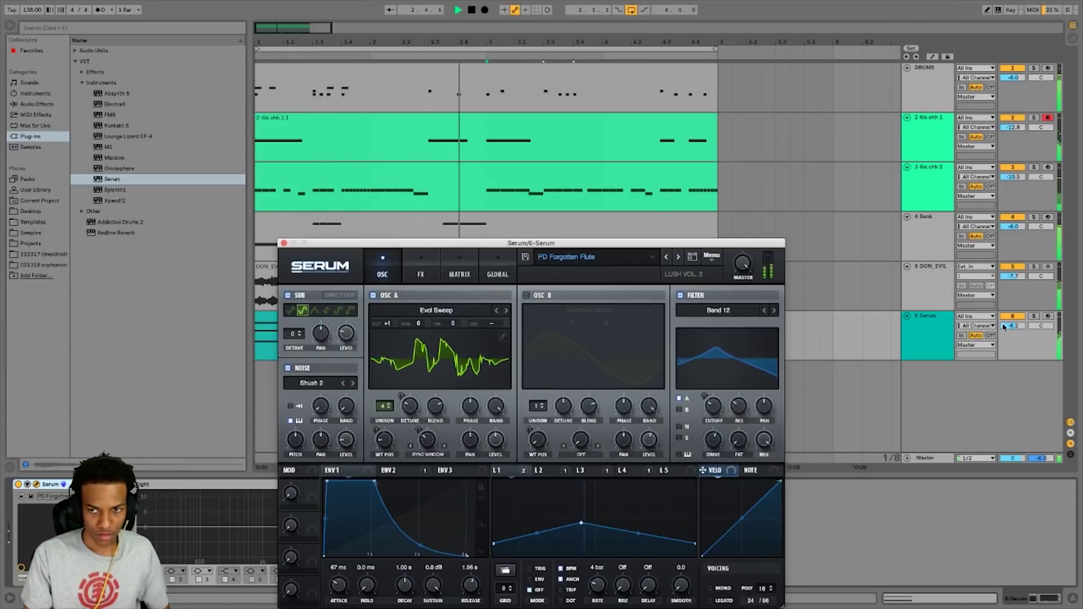
left_click(285, 246)
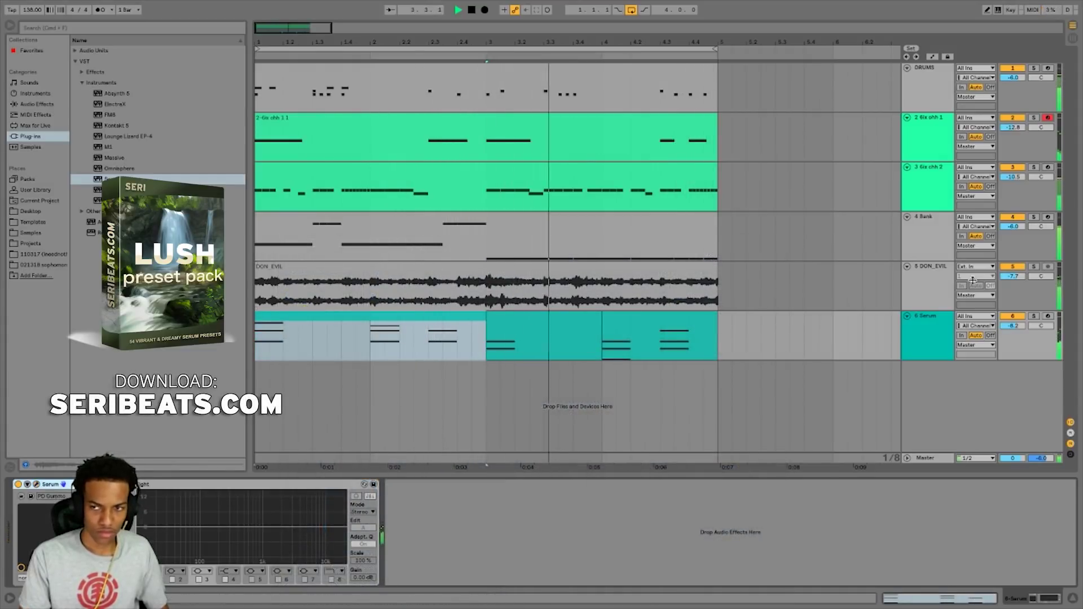
Mute the DON_EVIL sample track and clear the selection on the Serum track
left_click(1011, 267)
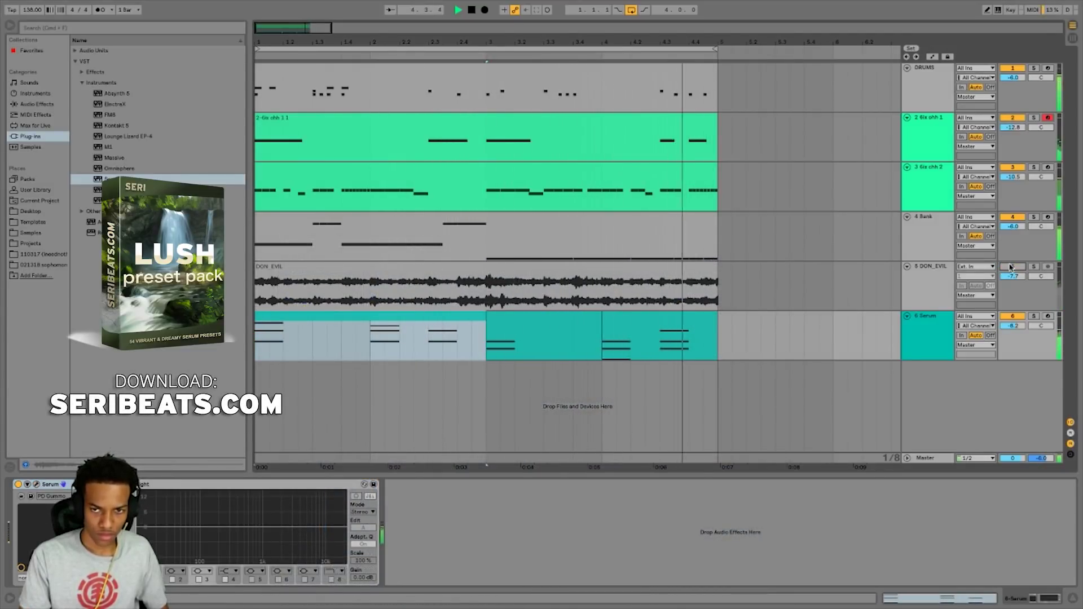
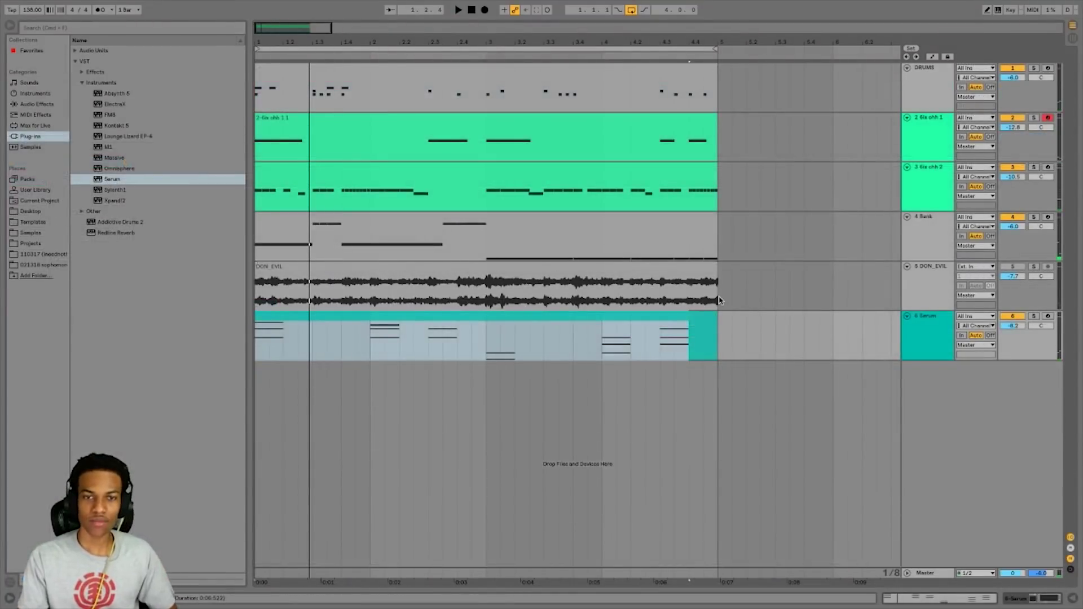
left_click(784, 245)
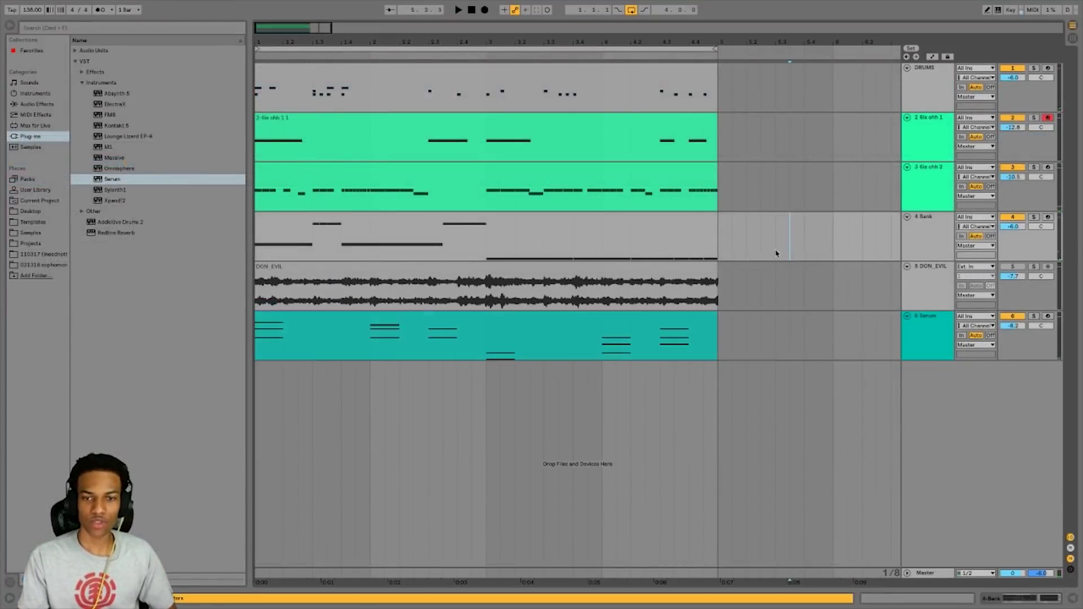
left_click(941, 136)
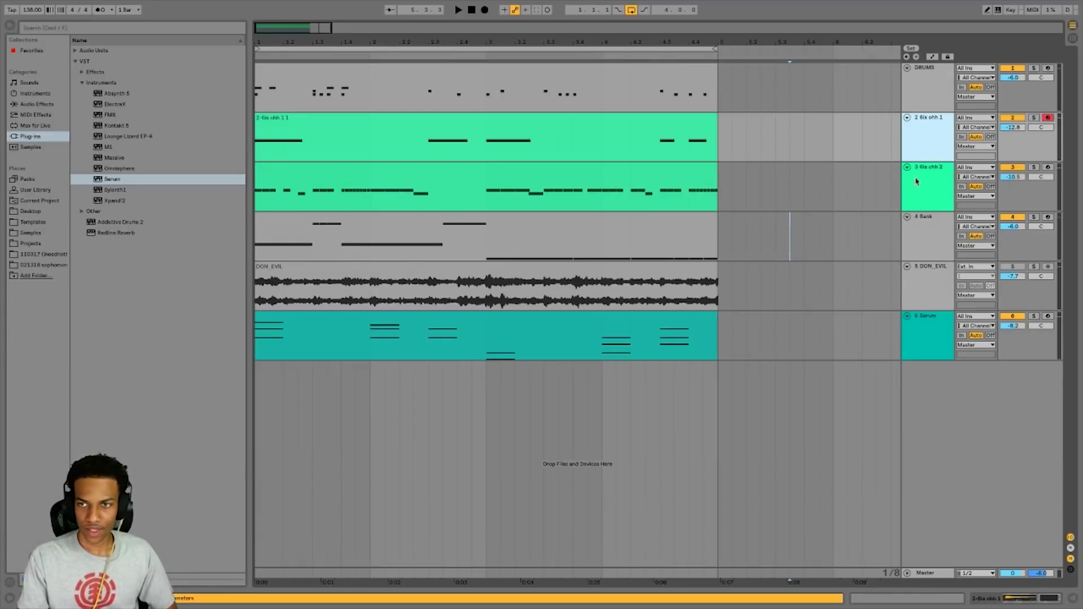
Show the sample settings of the Bank track's Simpler and set its number of voices to 1
double_click(911, 234)
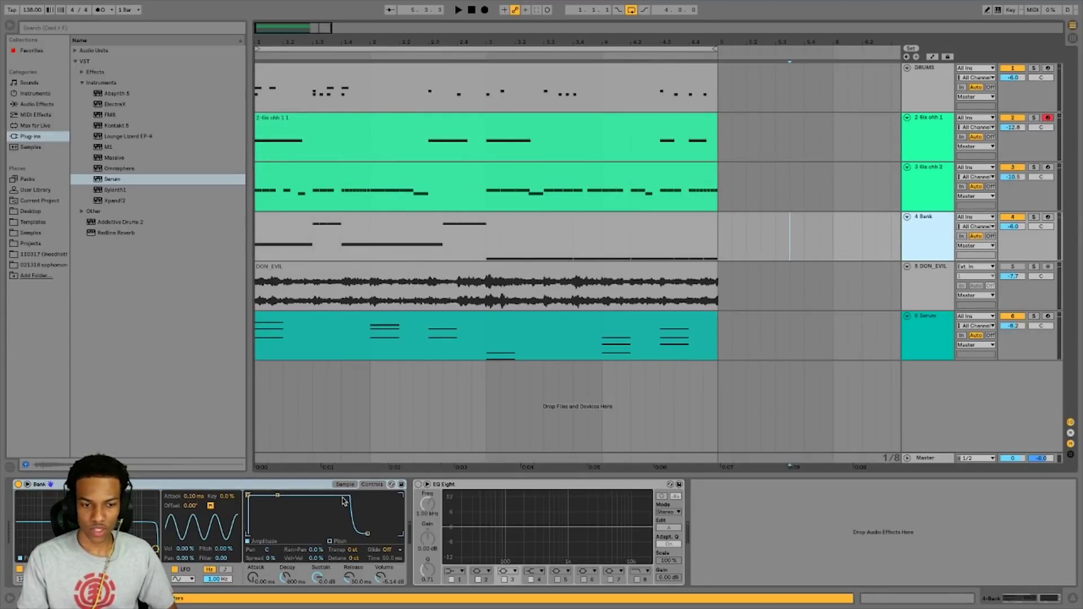
left_click(344, 484)
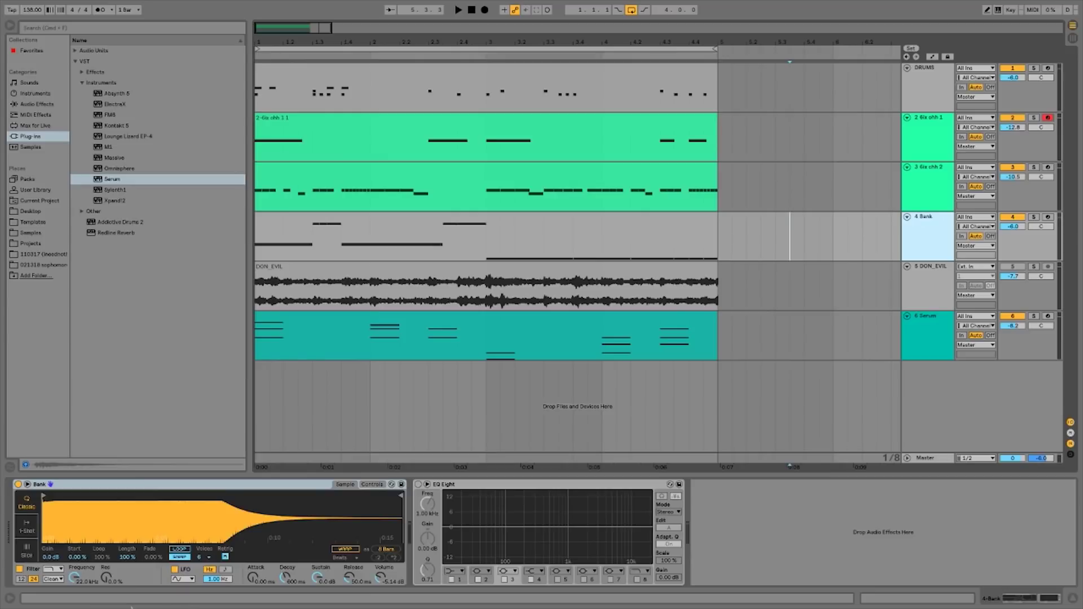
left_click(210, 558)
left_click(202, 431)
left_click(200, 558)
left_click(200, 557)
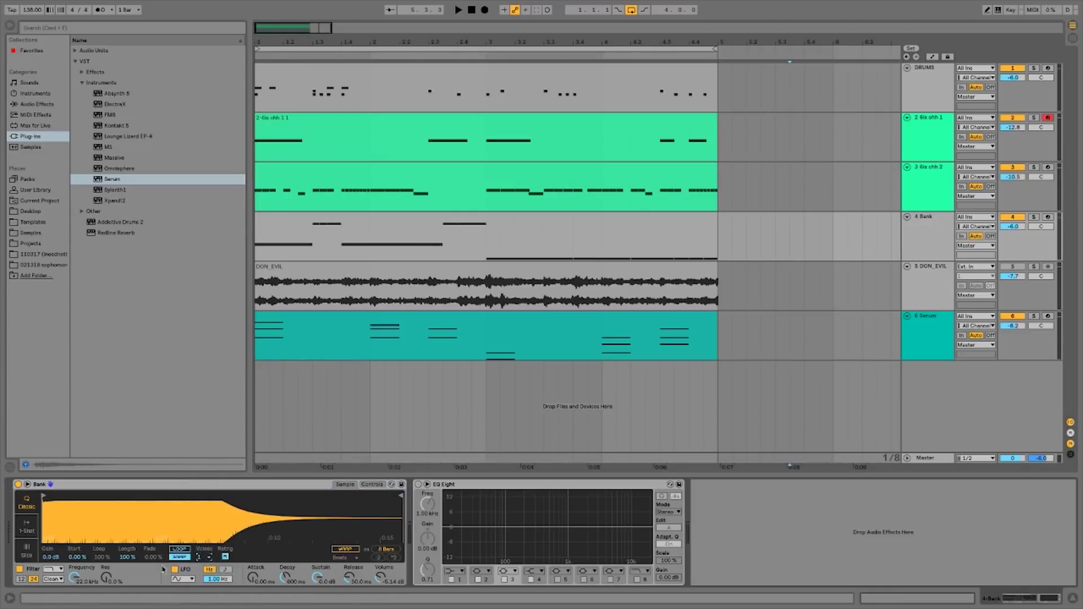
mouse_move(139, 519)
left_mouse_down()
mouse_move(139, 534)
mouse_move(148, 528)
left_mouse_up()
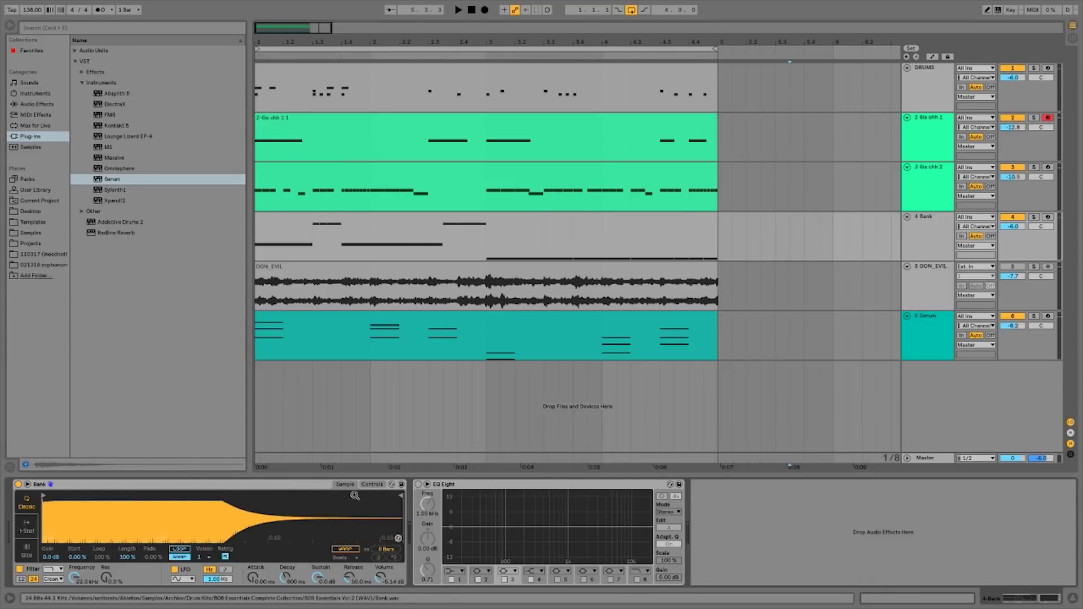
Convert the Bank track's Simpler to a Sampler
left_click(381, 485)
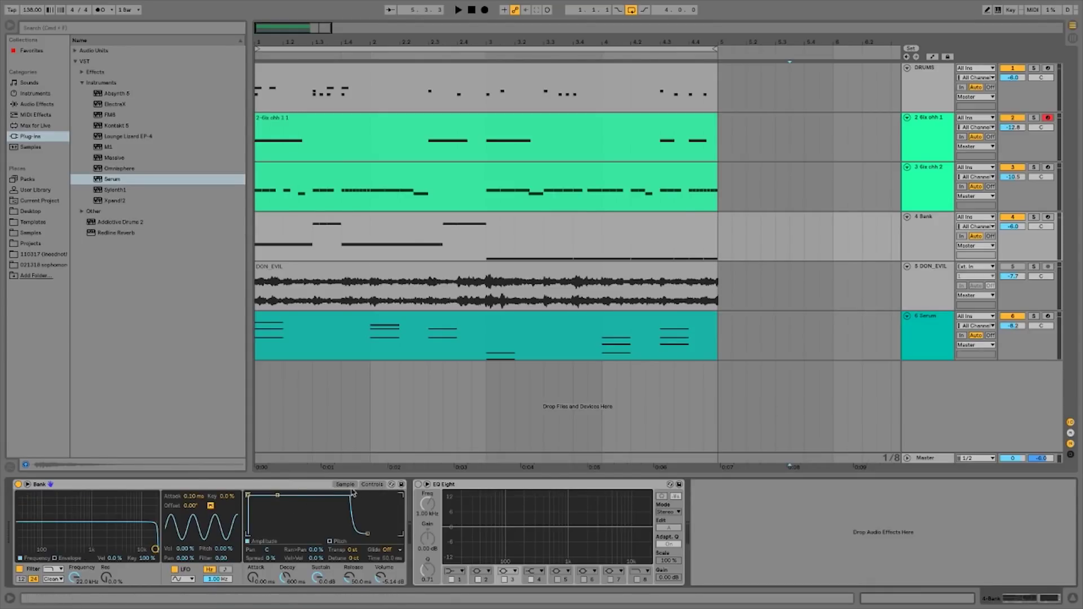
right_click(315, 486)
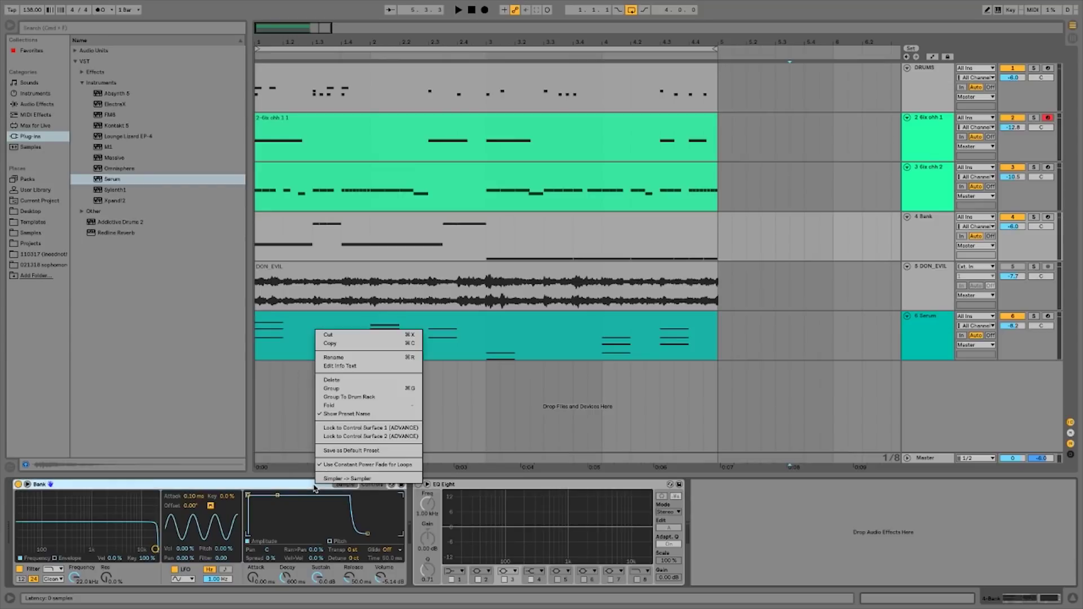
left_click(350, 479)
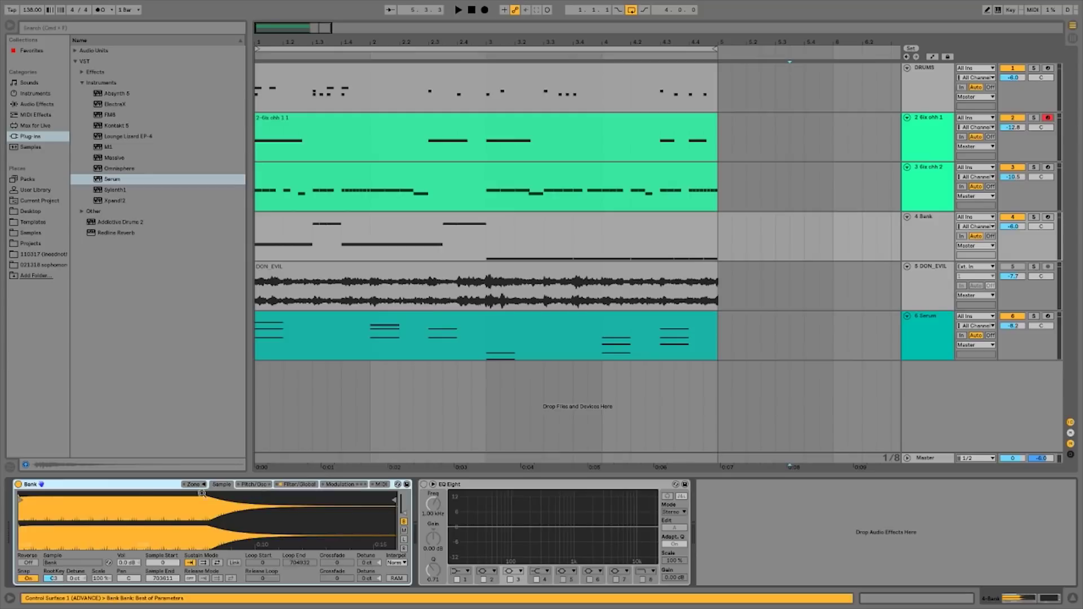
Find the MIDI settings of the Bank Sampler and set the pitch bend range to 24 st
left_click(346, 486)
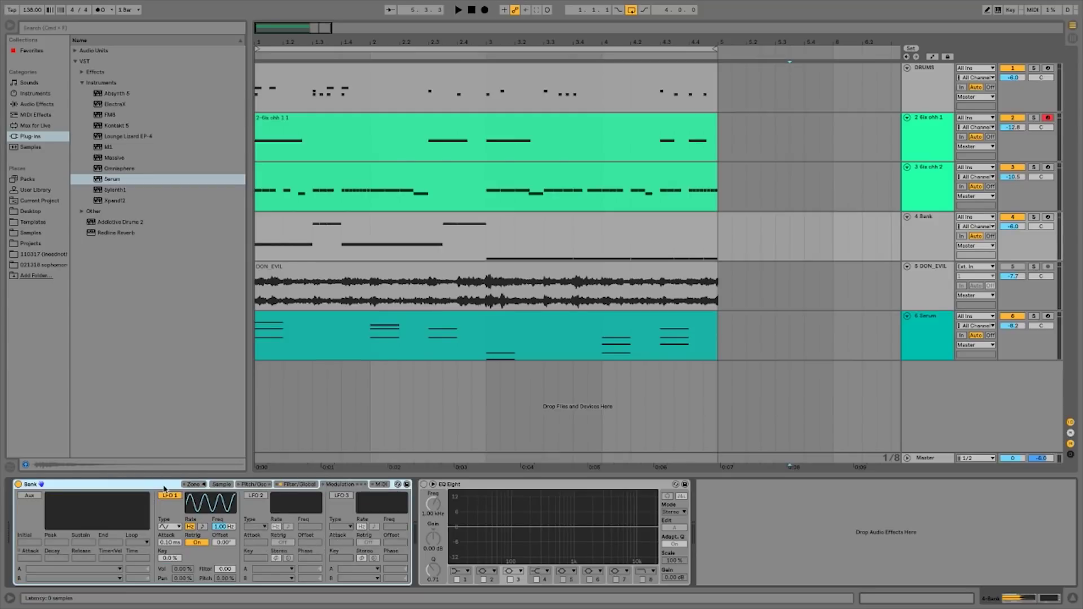
left_click(220, 484)
left_click(254, 484)
left_click(347, 485)
left_click(382, 484)
left_click(350, 485)
left_click(382, 485)
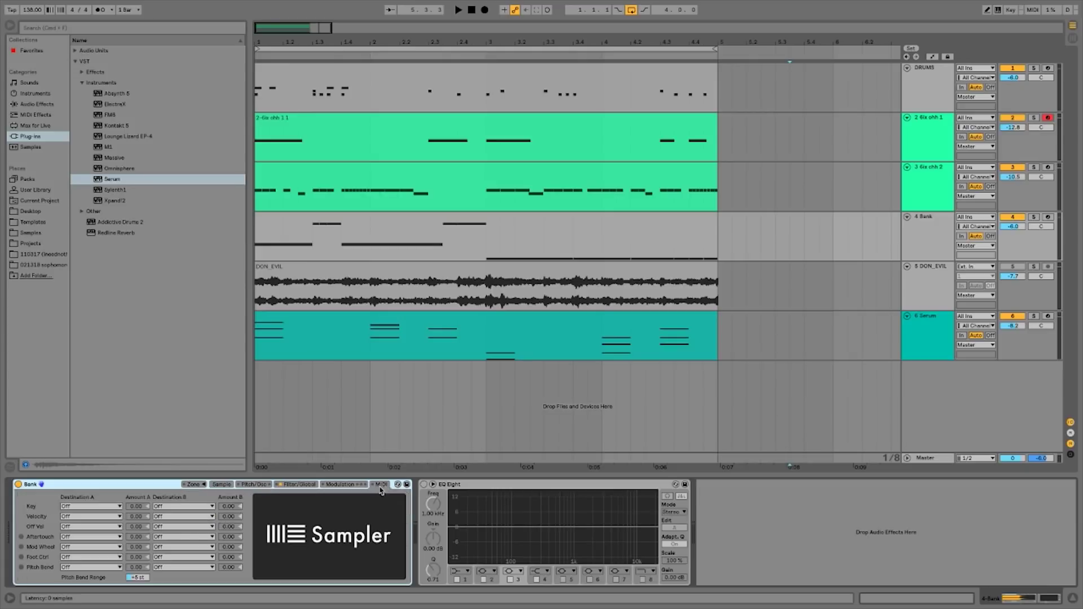
left_click(133, 578)
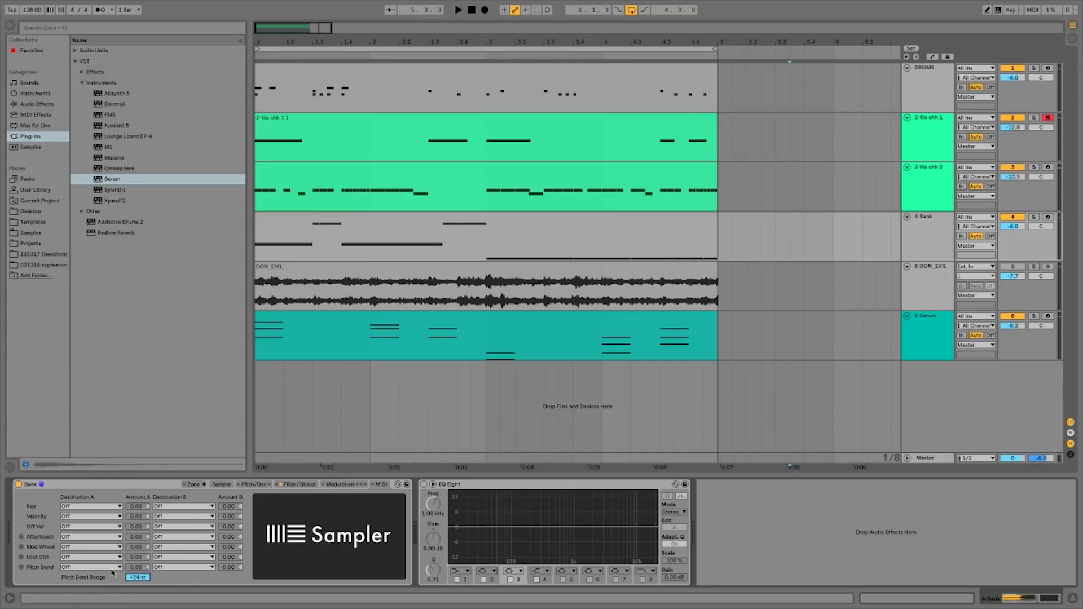
left_click(221, 484)
left_click(254, 484)
left_click(299, 484)
left_click(381, 484)
Open the Bank track's MIDI clip, show its Pitch Bend envelope, and play it from beat 1.2
left_click(320, 243)
double_click(320, 243)
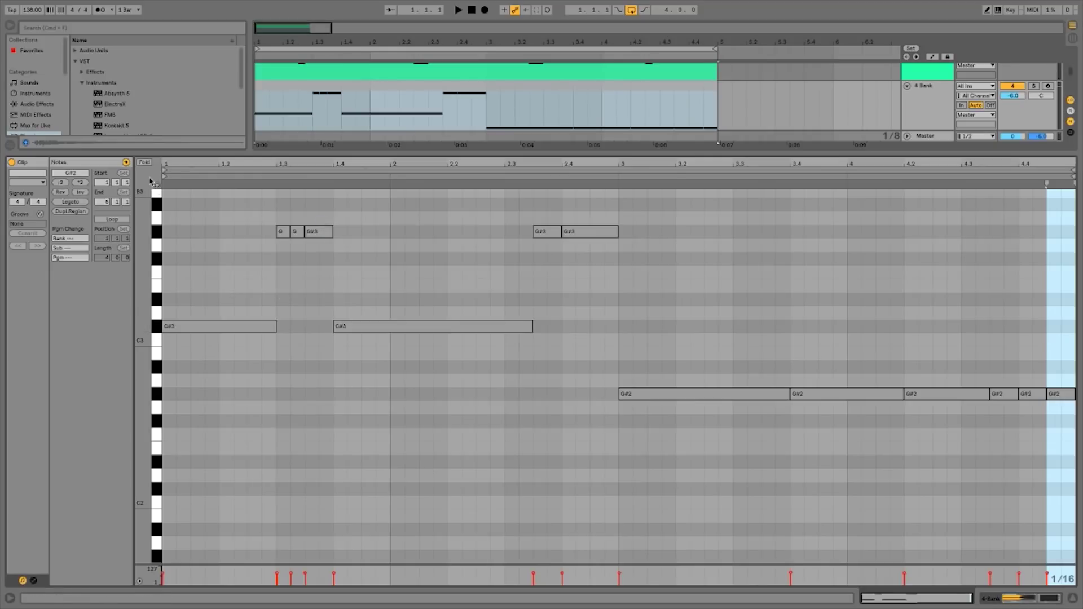
left_click(34, 581)
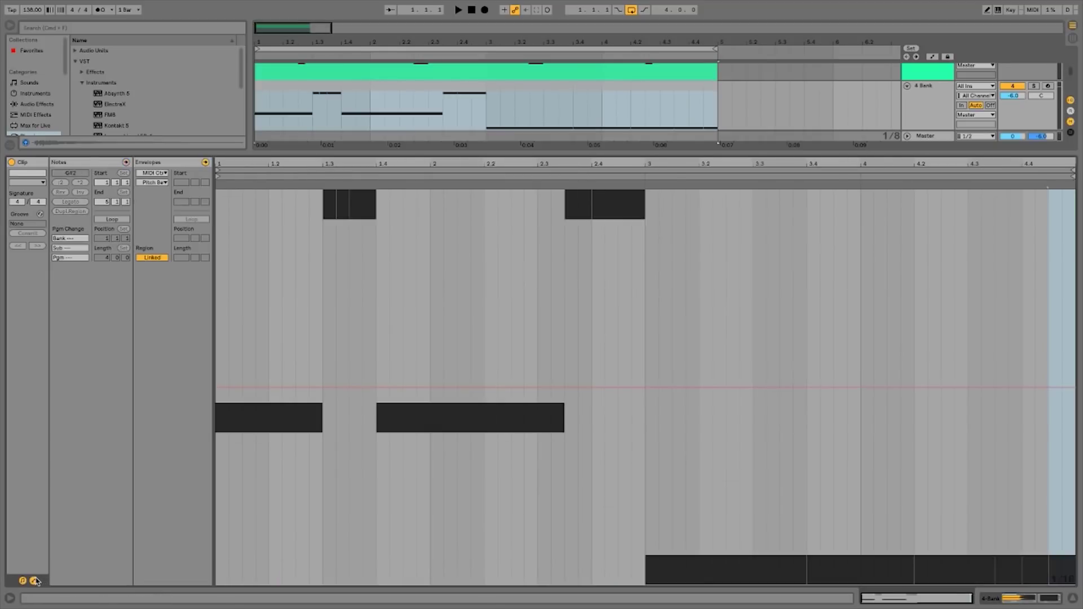
left_click(285, 462)
left_click(316, 451)
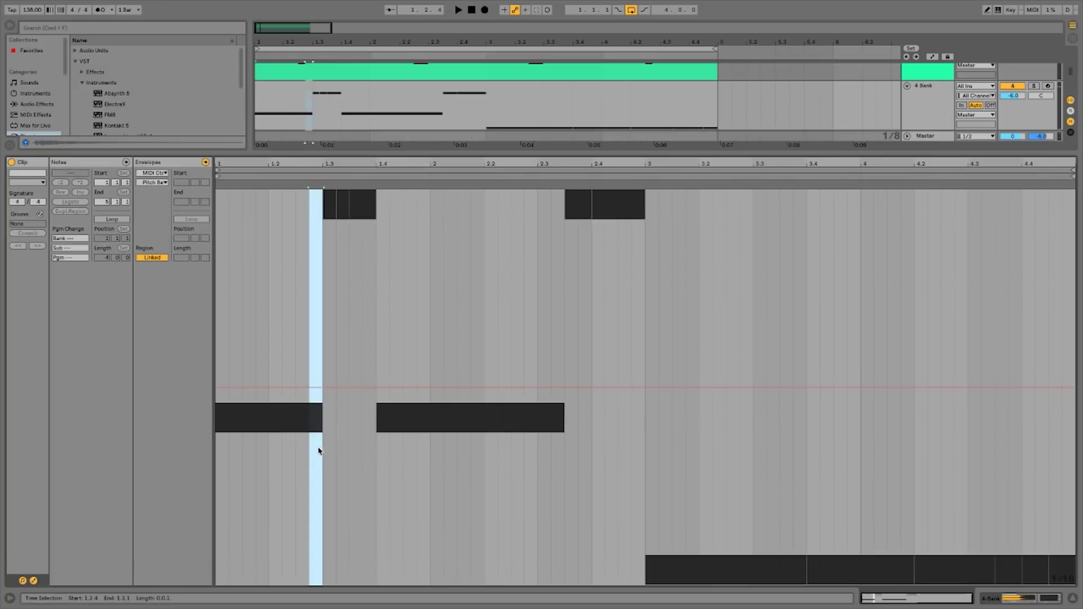
left_click(268, 456)
key("space")
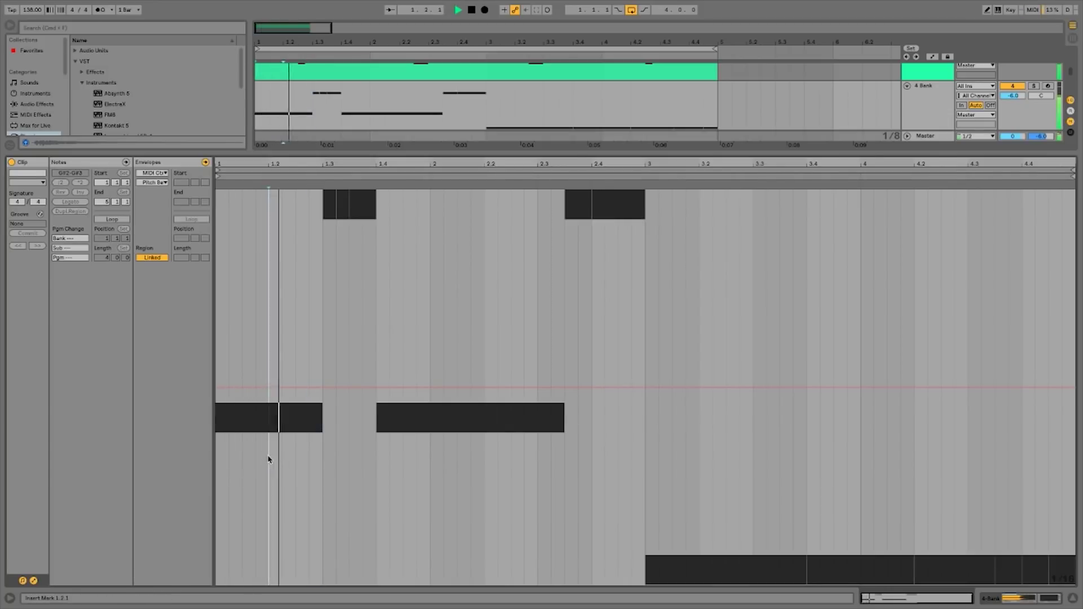
Draw a pitch bend over the clip's last note, jumping upward at 4.4.3 and sloping back to zero at the clip end
left_click_drag(378, 444, 430, 438)
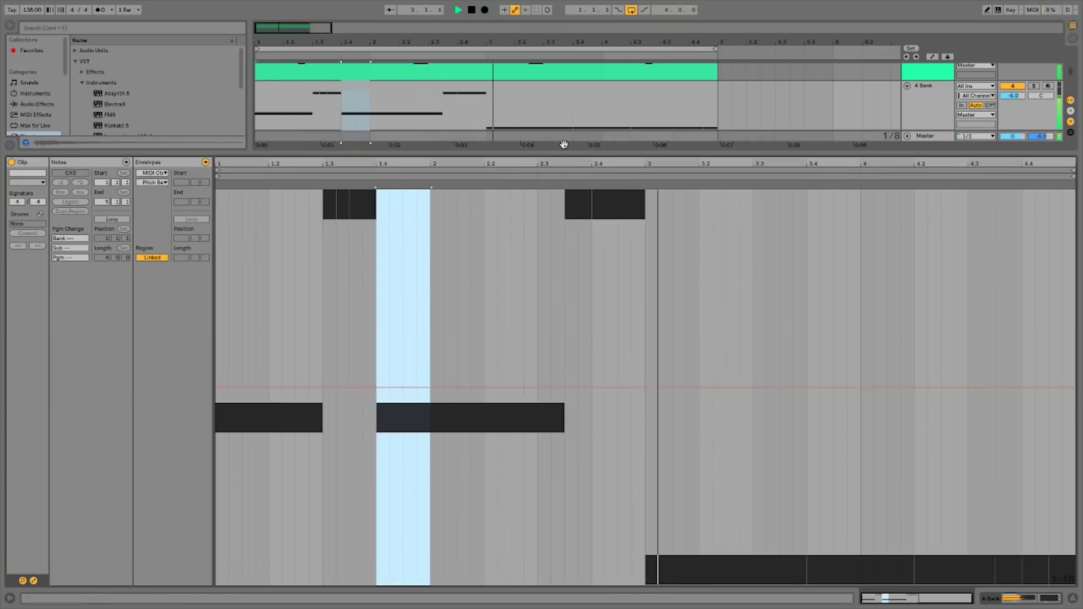
left_click(1059, 358)
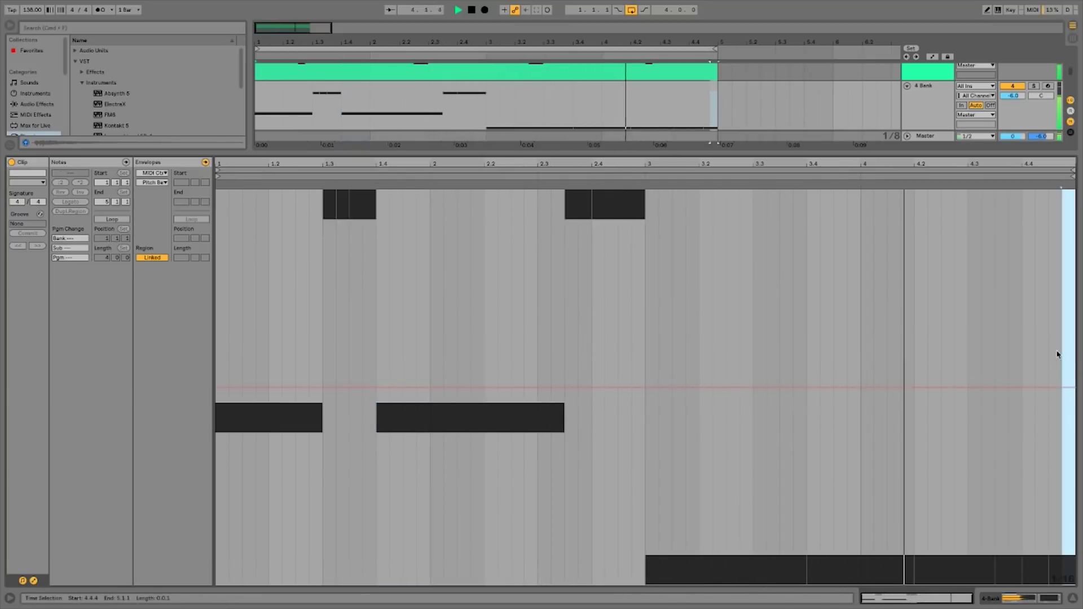
left_click_drag(1065, 384, 1075, 197)
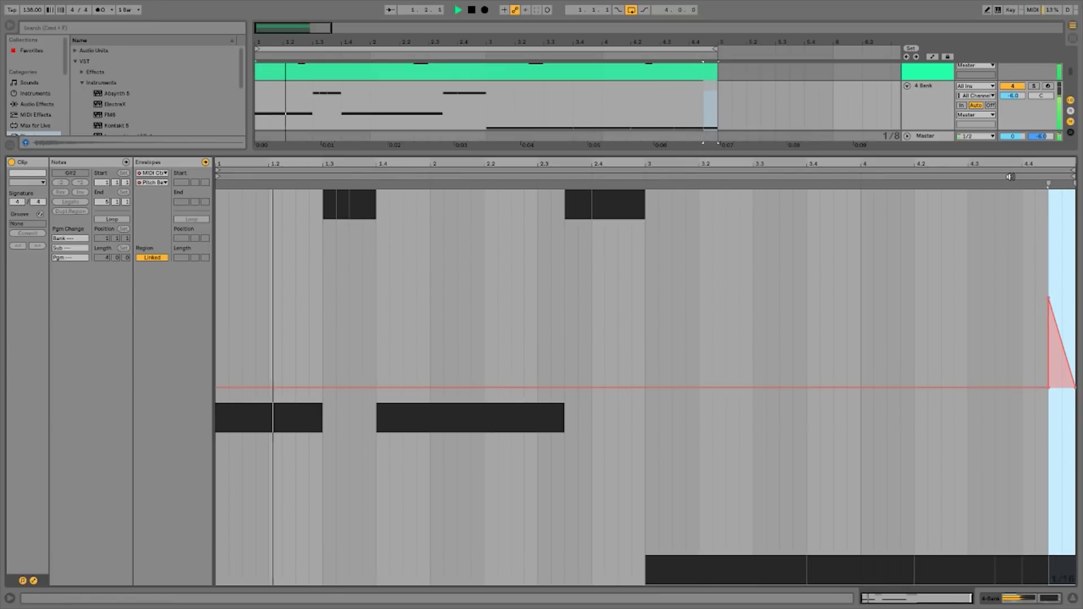
Invert the last note's pitch bend by lowering its starting breakpoint to -8192, and audition the rising slide
left_click_drag(1051, 302, 1049, 572)
left_click(984, 172)
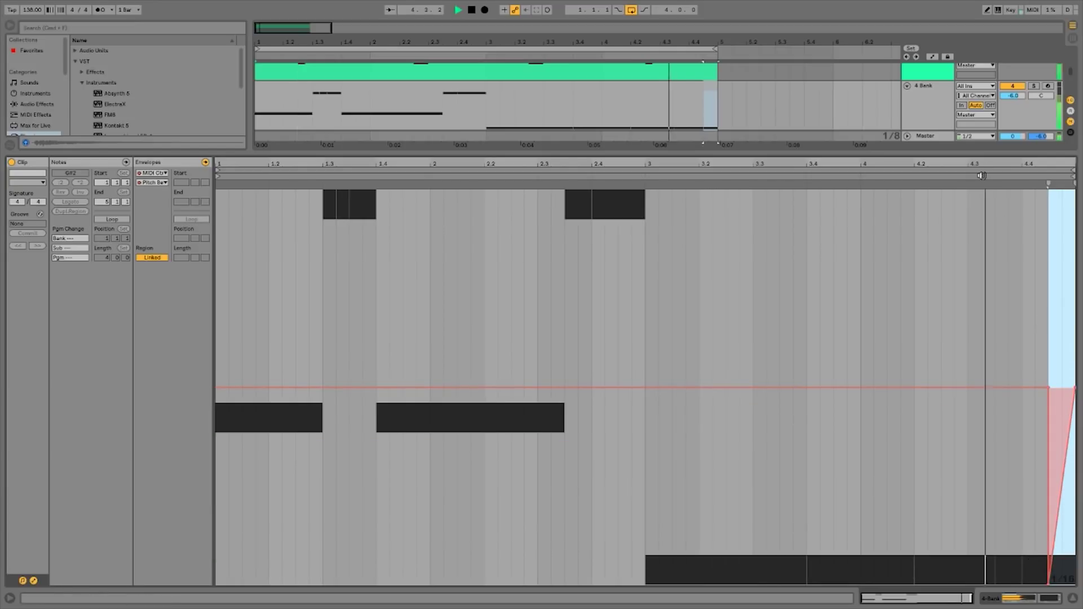
left_click(982, 175)
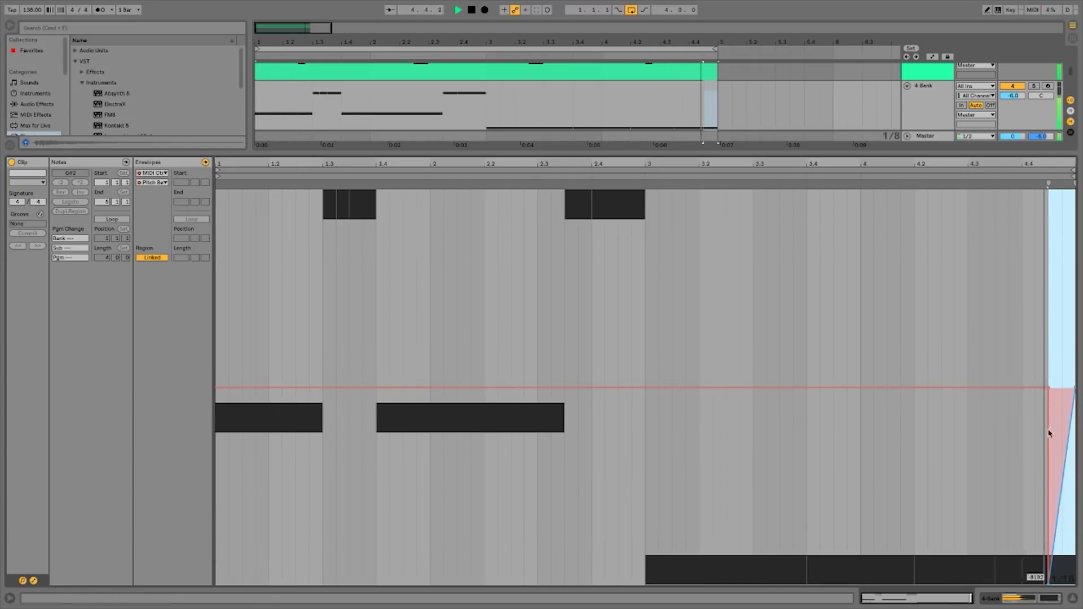
key("space")
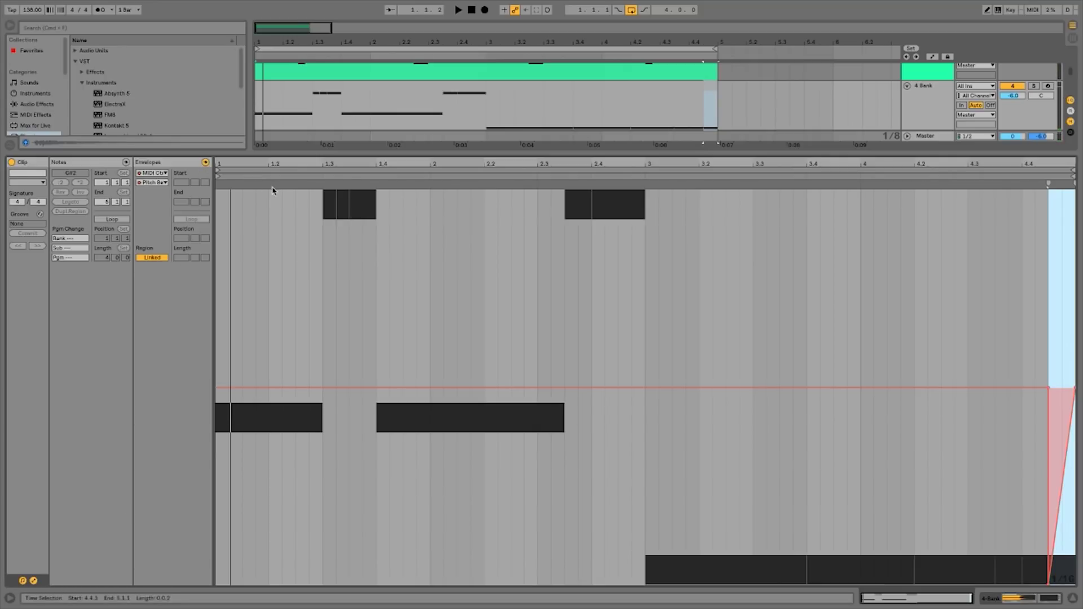
Return to the Bank clip's notes, raise the last G#2 note an octave to G#3, and audition it
left_click(206, 164)
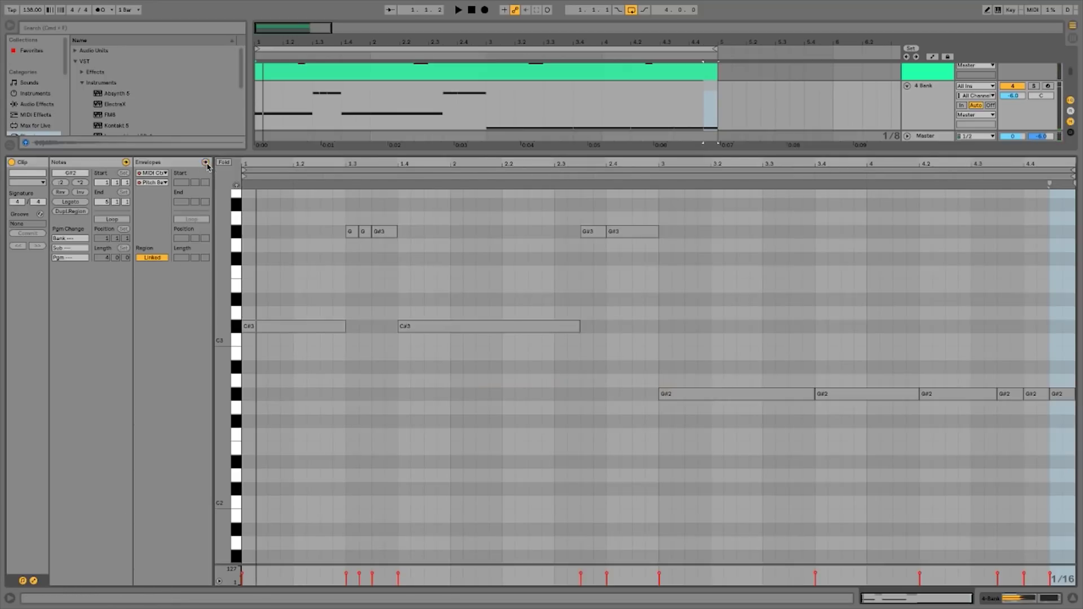
left_click(1066, 395)
key("shift+Up")
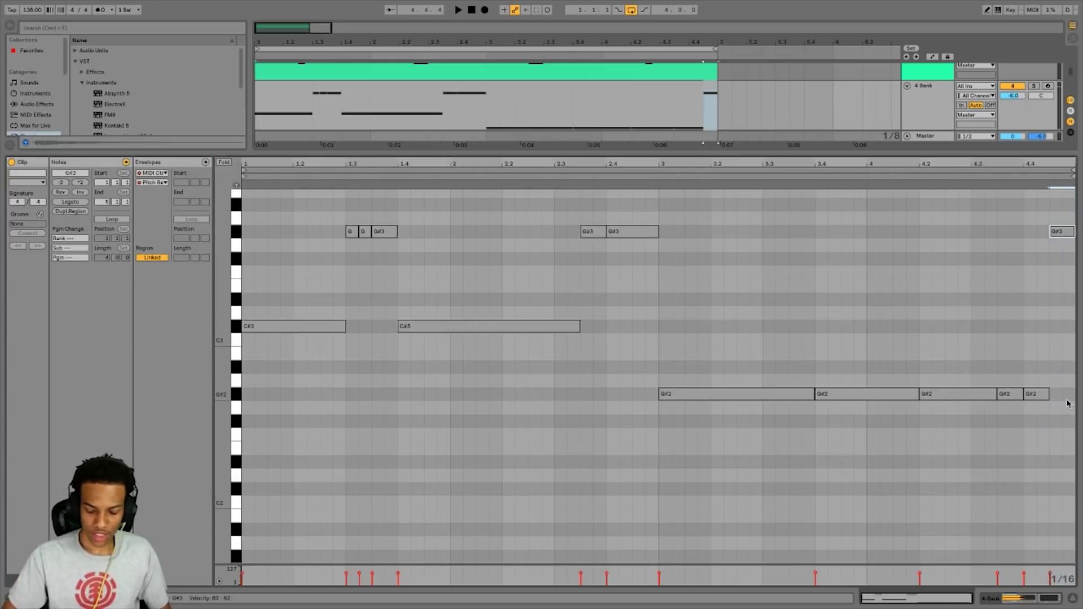
left_click(970, 175)
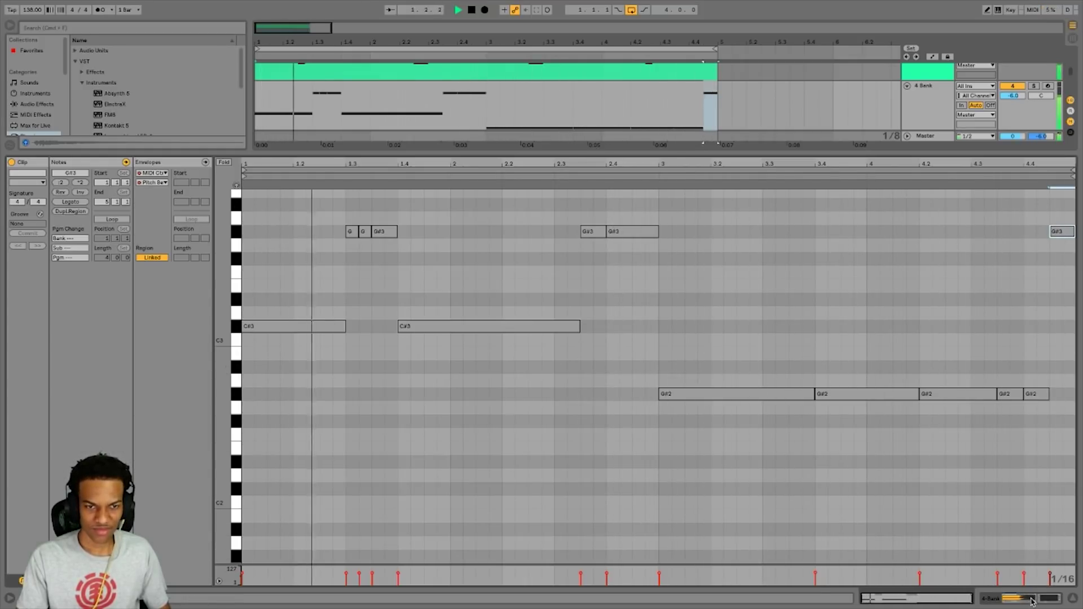
key("space")
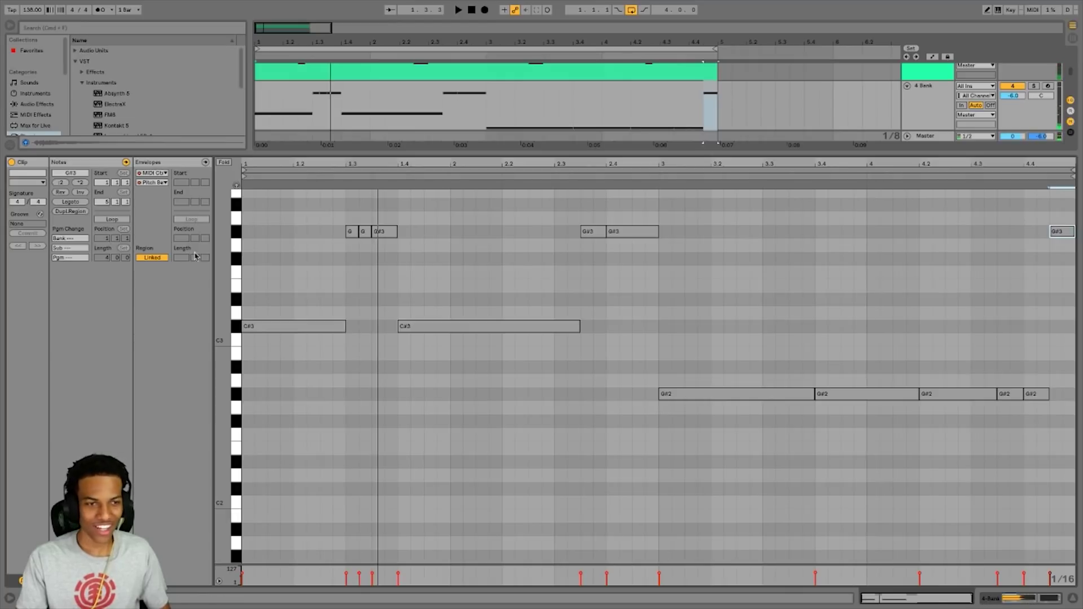
Show the Bank clip's Pitch Bend envelope, draw an upward bend at 2.4 sloping back to zero at 2.4.3, and audition it
left_click(205, 163)
left_click(617, 308)
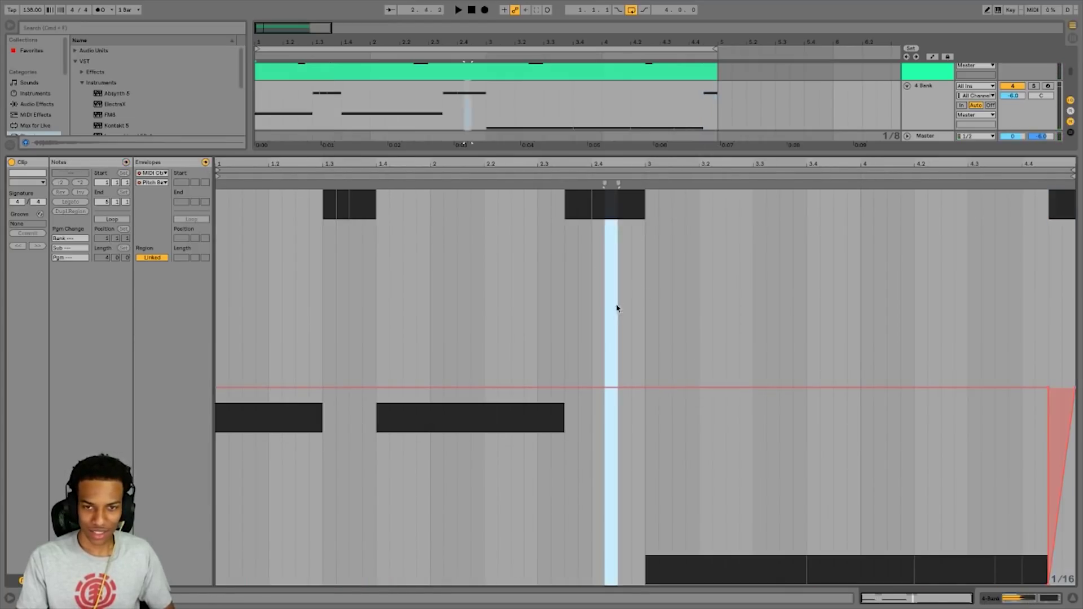
left_click(595, 324)
left_click_drag(599, 324, 650, 322)
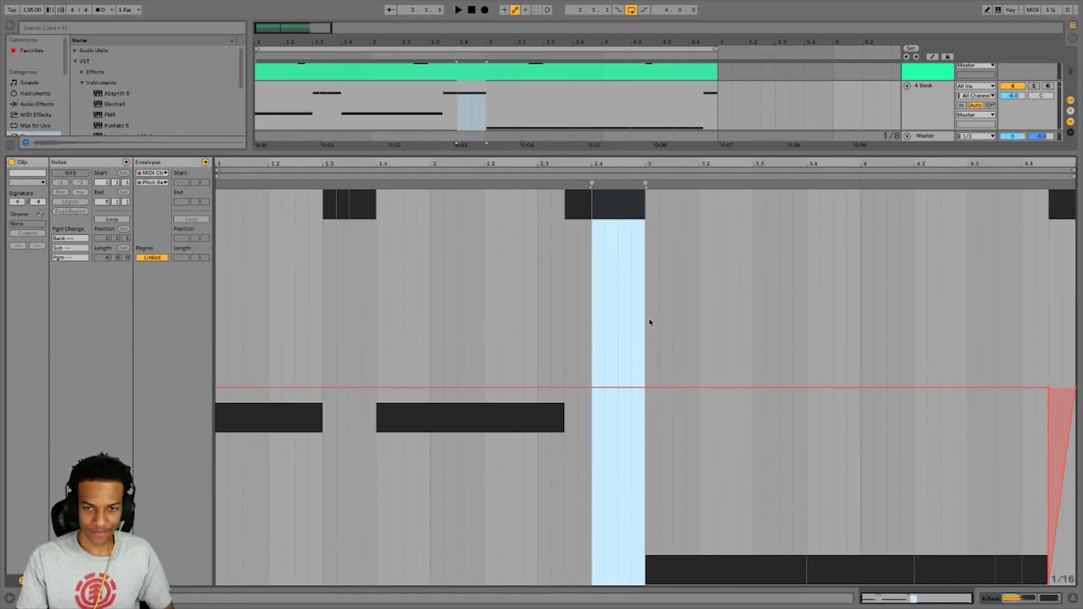
left_click_drag(621, 361, 618, 273)
left_click(534, 174)
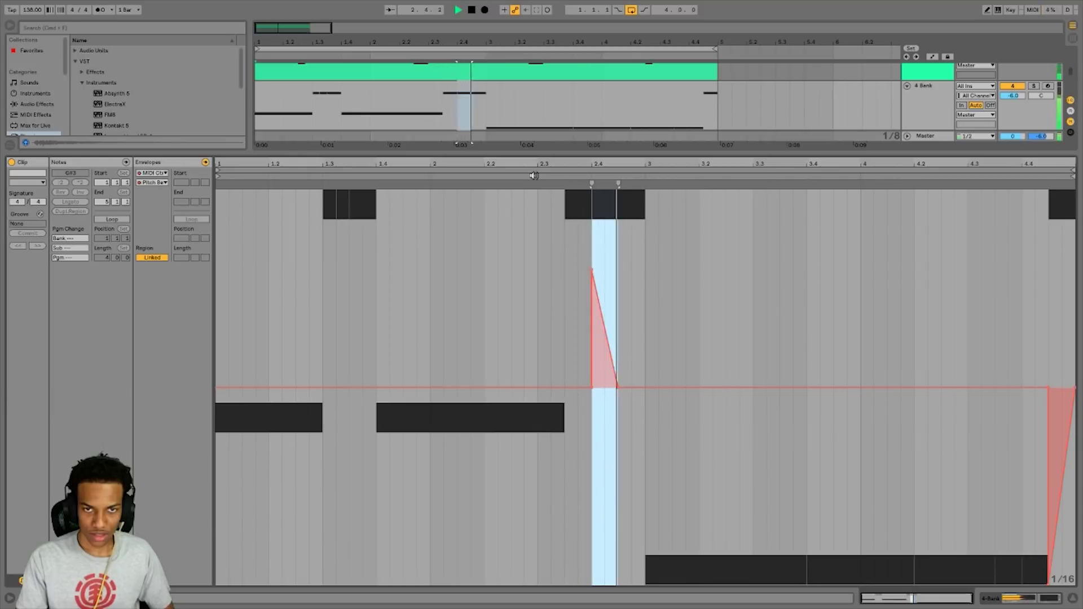
left_click(564, 243)
left_click_drag(592, 271, 579, 498)
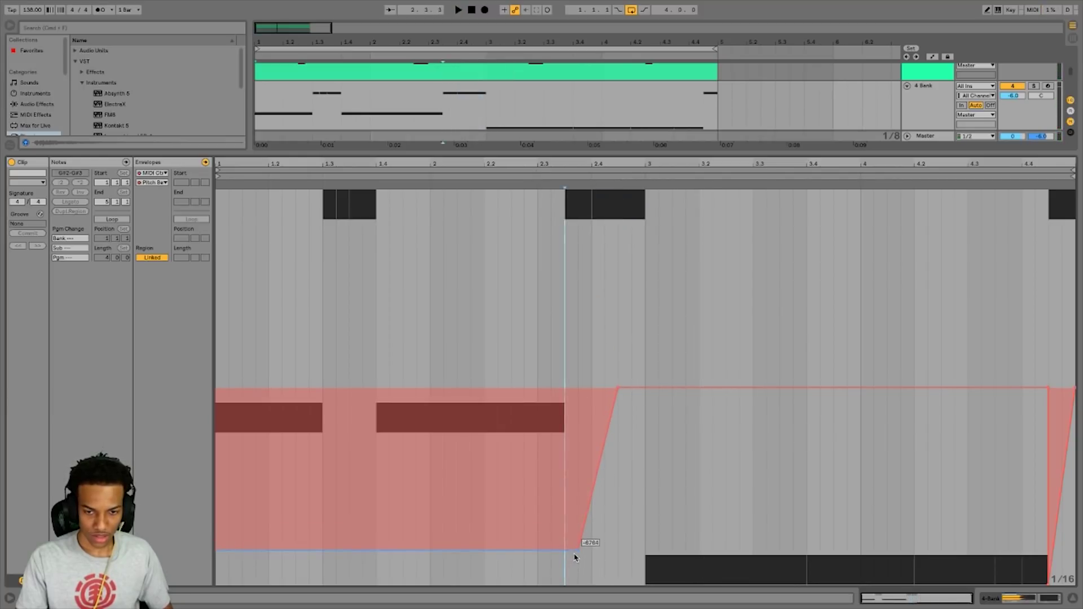
left_click_drag(579, 550, 604, 550)
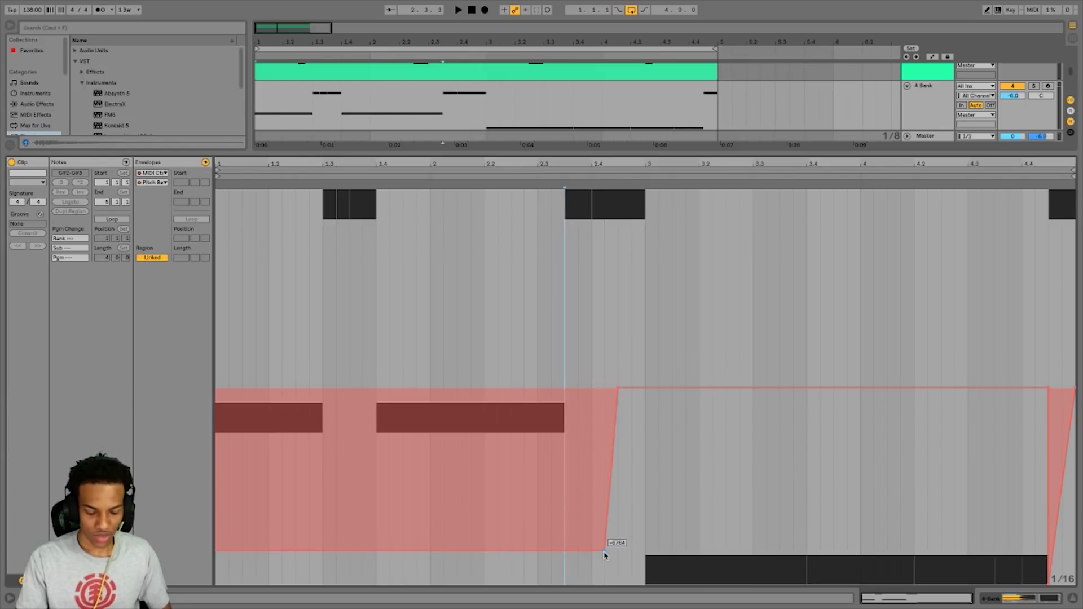
key("super+z")
key("super+z")
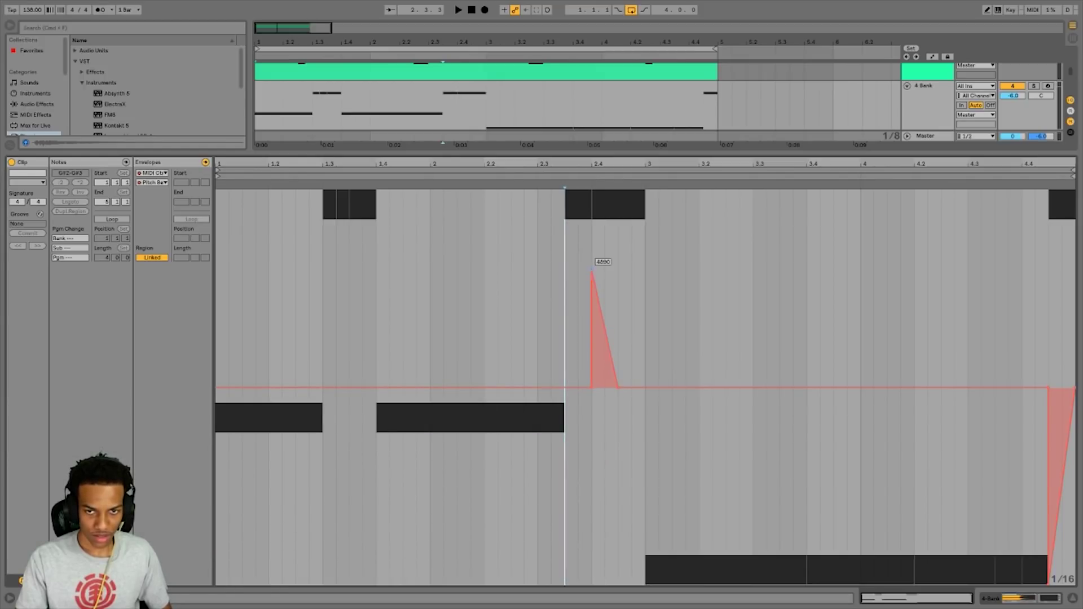
Invert the pitch bend at 2.4 by lowering its starting breakpoint far below zero, and audition the slide
left_click_drag(591, 272, 592, 492)
left_click_drag(592, 555, 592, 565)
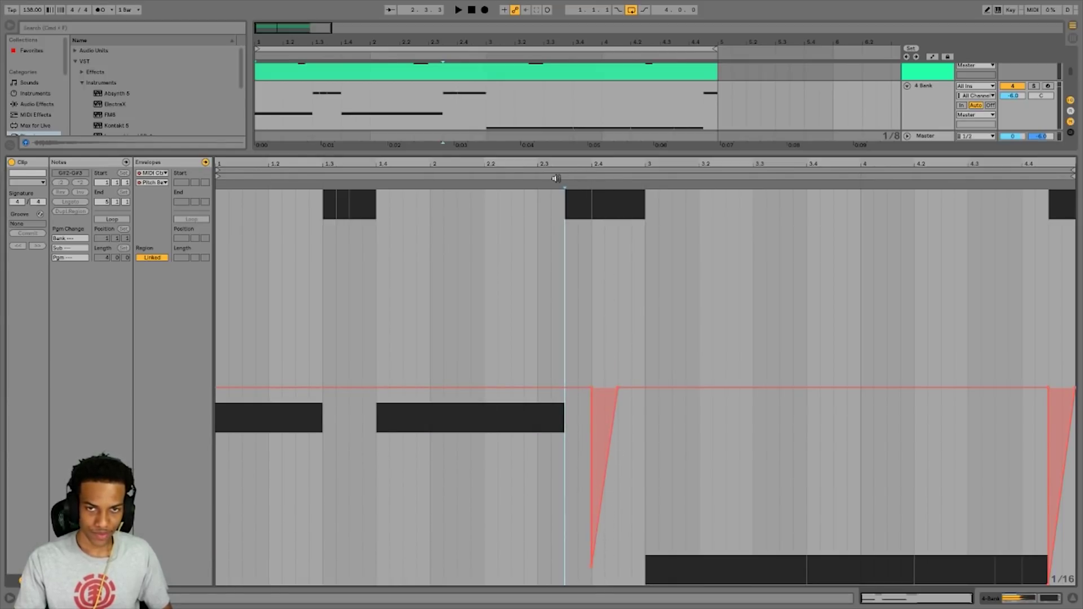
left_click(531, 172)
left_click(532, 173)
key("space")
Replace the bend with one on the note at 2.3.3, jumping upward and sloping back to zero at 2.4, and audition it
left_click(591, 567)
left_click_drag(565, 424, 593, 486)
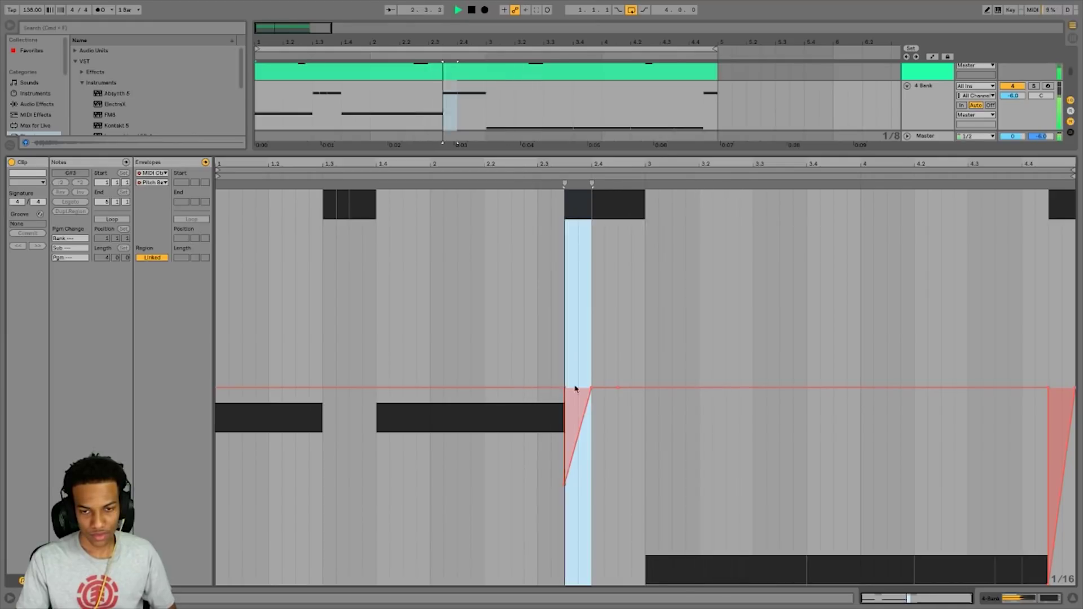
left_click_drag(566, 485, 566, 306)
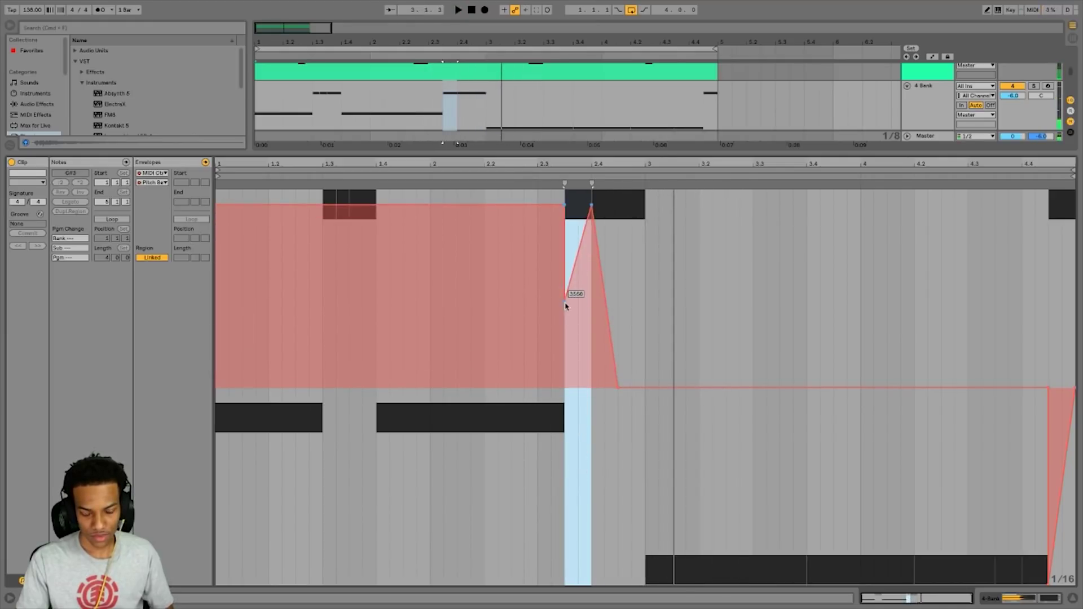
key("super+z")
left_click(592, 492)
left_click_drag(565, 487, 565, 258)
left_click(539, 166)
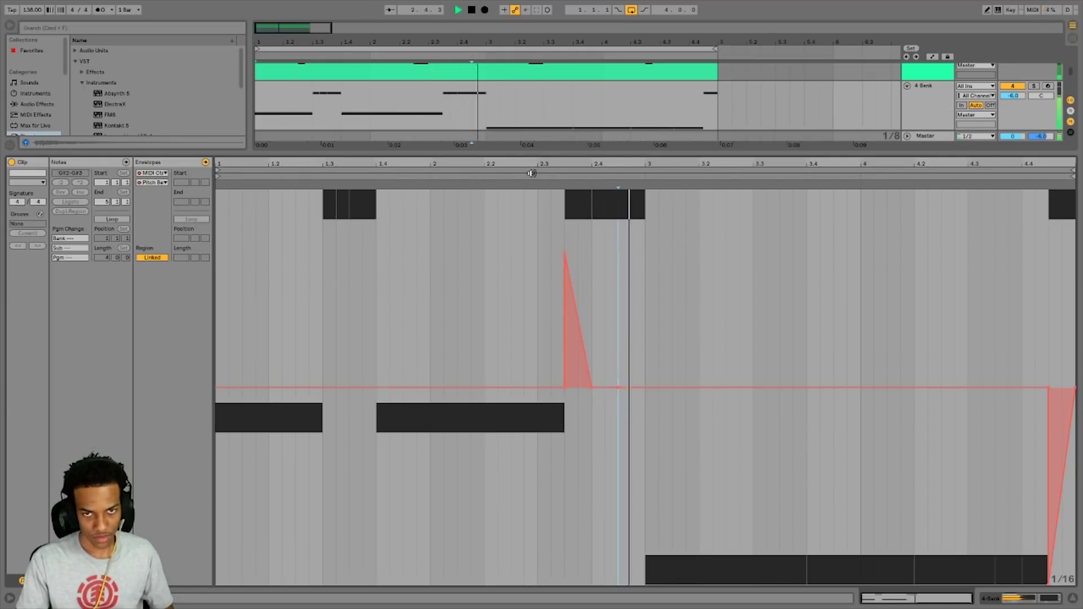
Lower the starting breakpoint of the bend at 2.3.3 to -8192, and audition the rising slide, including from the clip start
left_click_drag(565, 253, 565, 581)
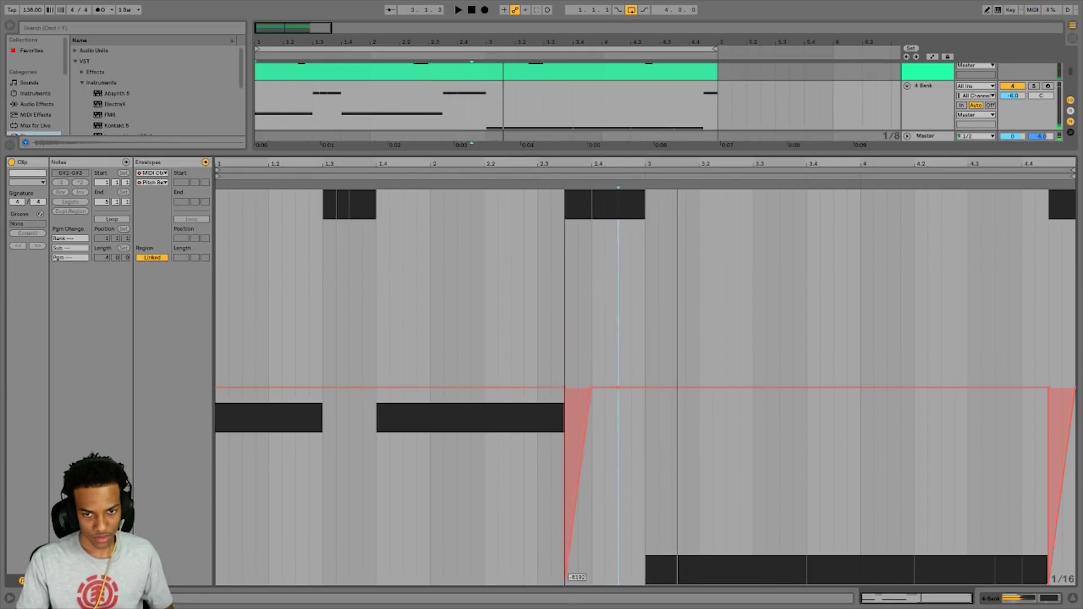
left_click(513, 175)
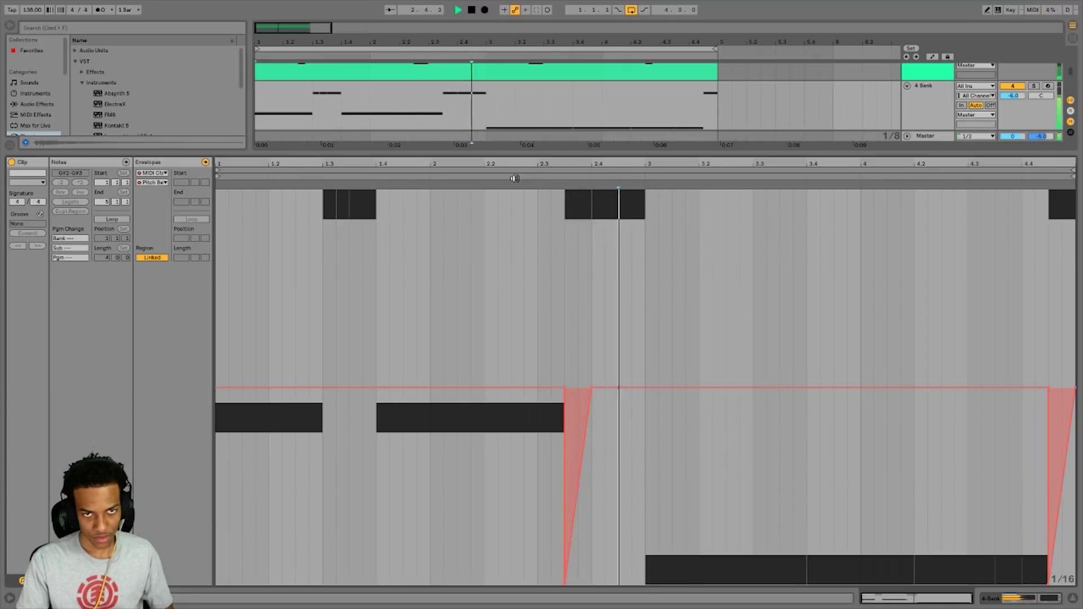
left_click(230, 183)
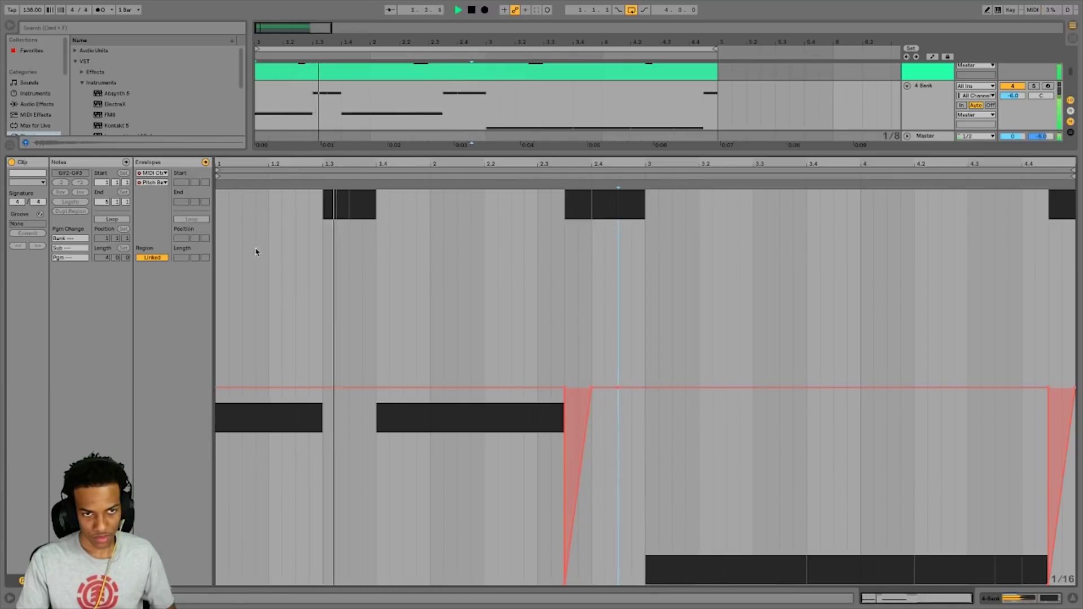
Try a short upward pitch bend from 1.3.2 sloping back to zero at 1.3.3 while the loop plays
left_click(342, 279)
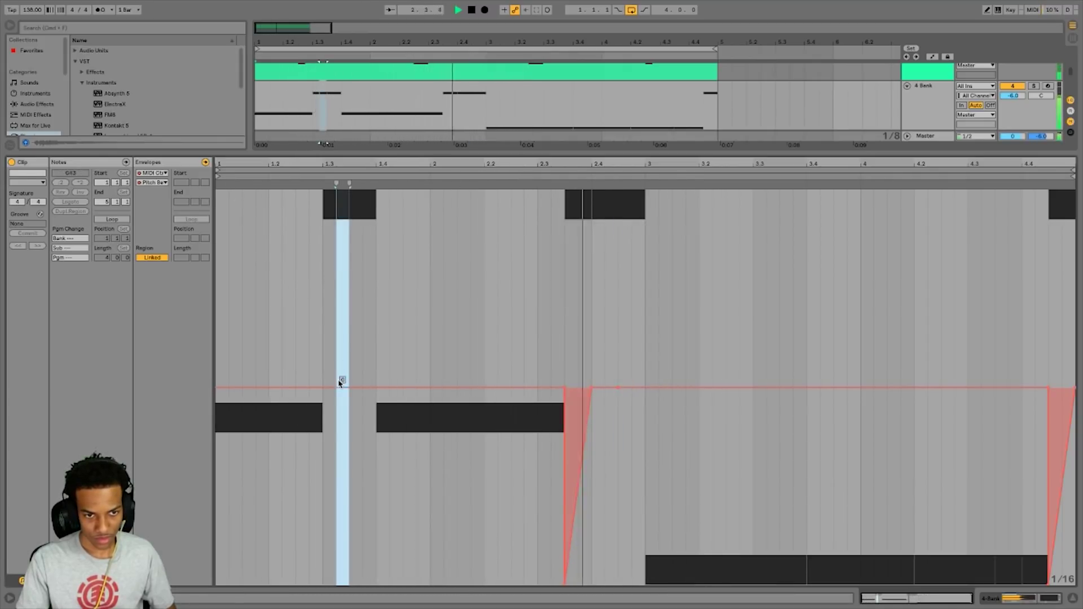
left_click_drag(342, 388, 335, 356)
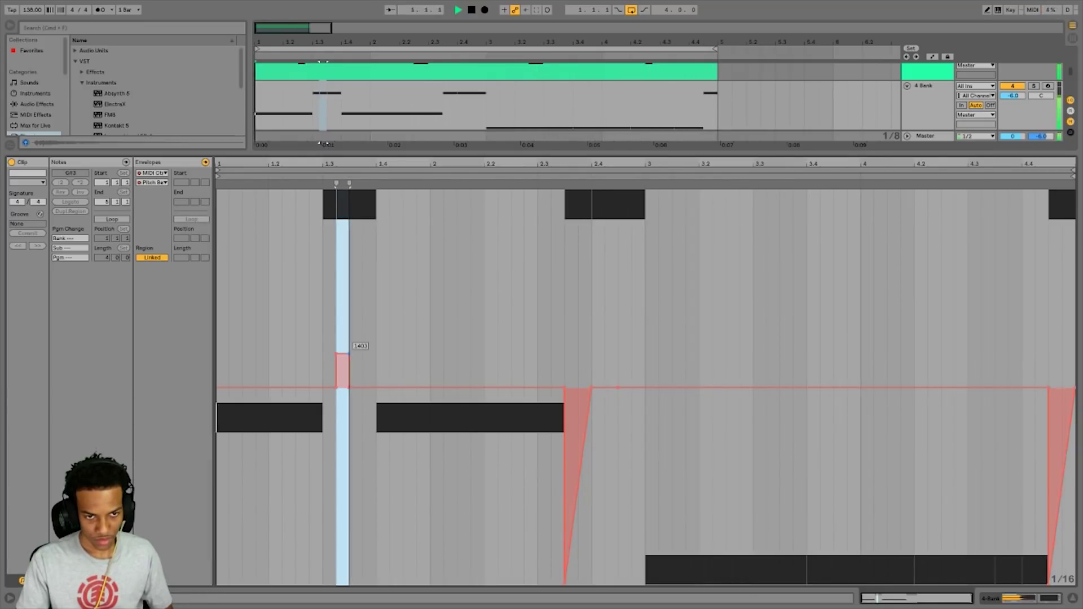
left_click(349, 354)
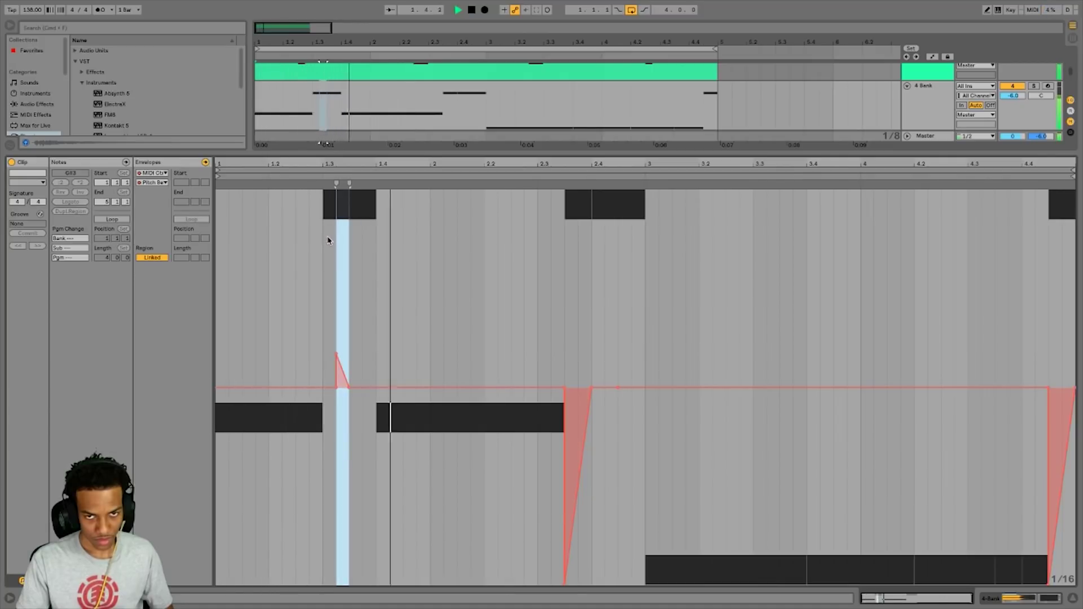
left_click_drag(336, 353, 397, 252)
Undo the pitch bends drawn at 1.3.2 and 2.3.3, keeping only the bend on the clip's last note
key("super+z")
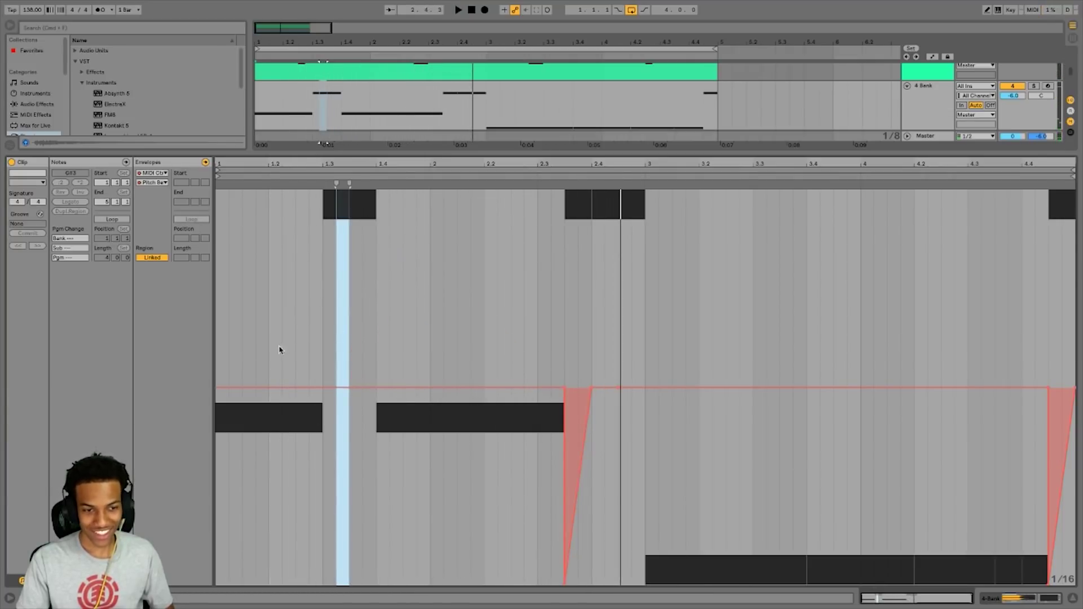
left_click(309, 358)
key("super+z")
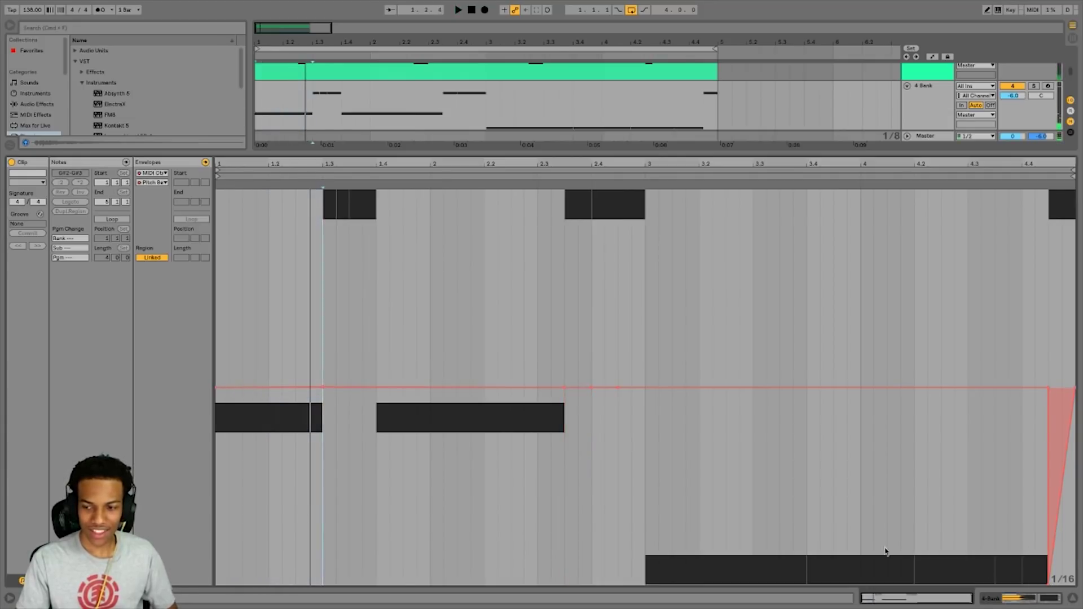
Close the Bank clip's editor, play the full arrangement, and reactivate the muted DON_EVIL track
left_click(1072, 598)
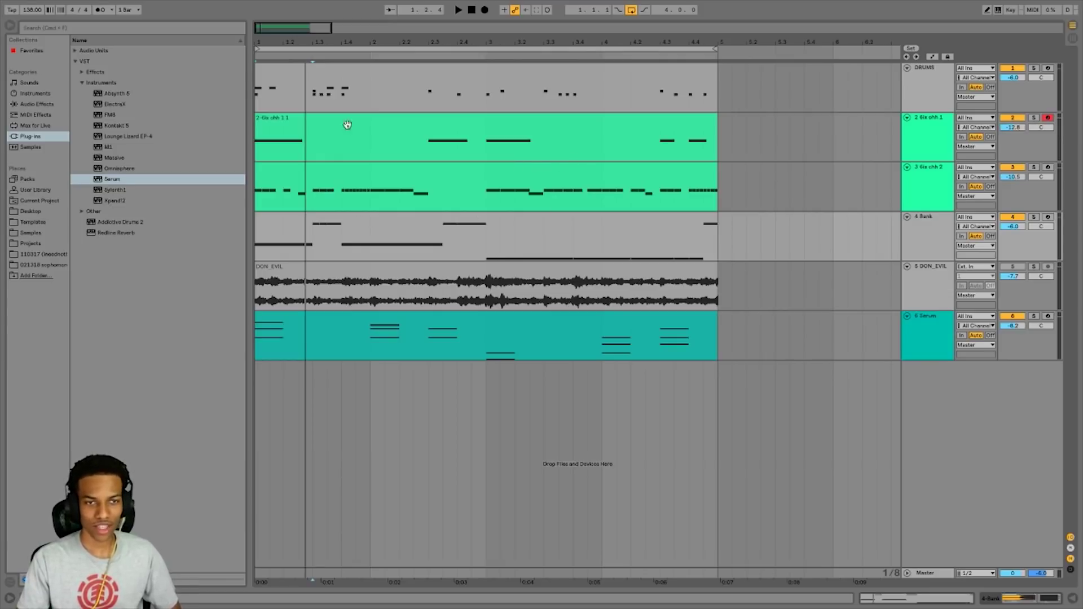
key("space")
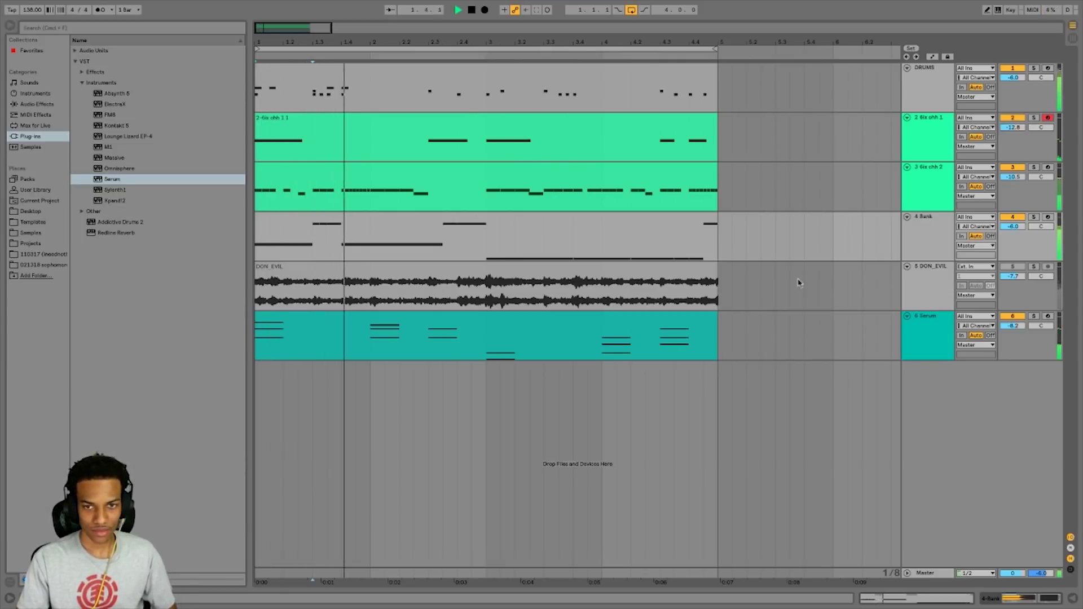
double_click(946, 244)
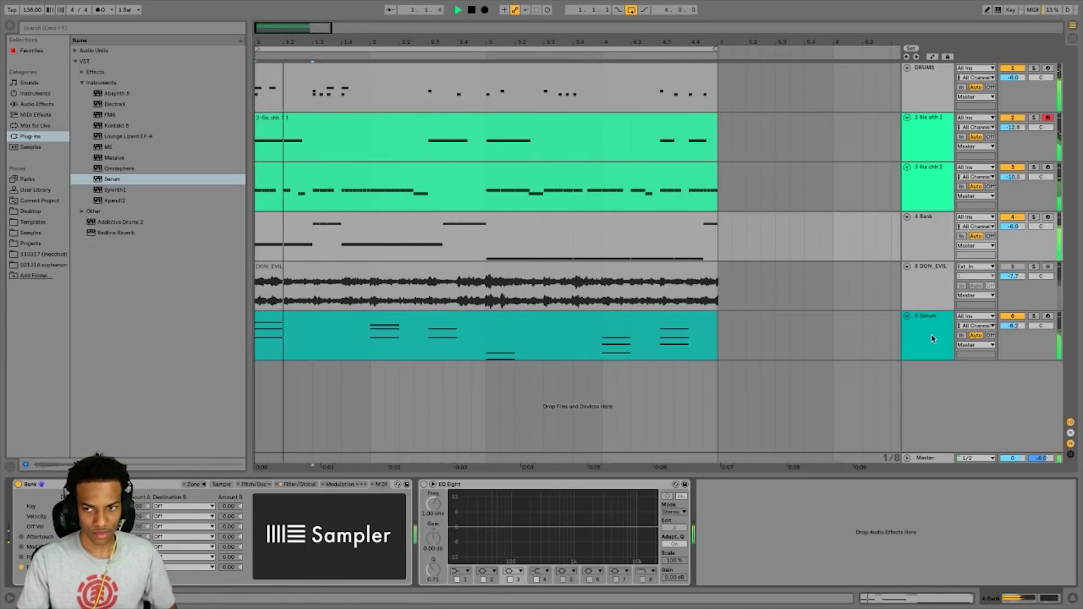
left_click(1013, 266)
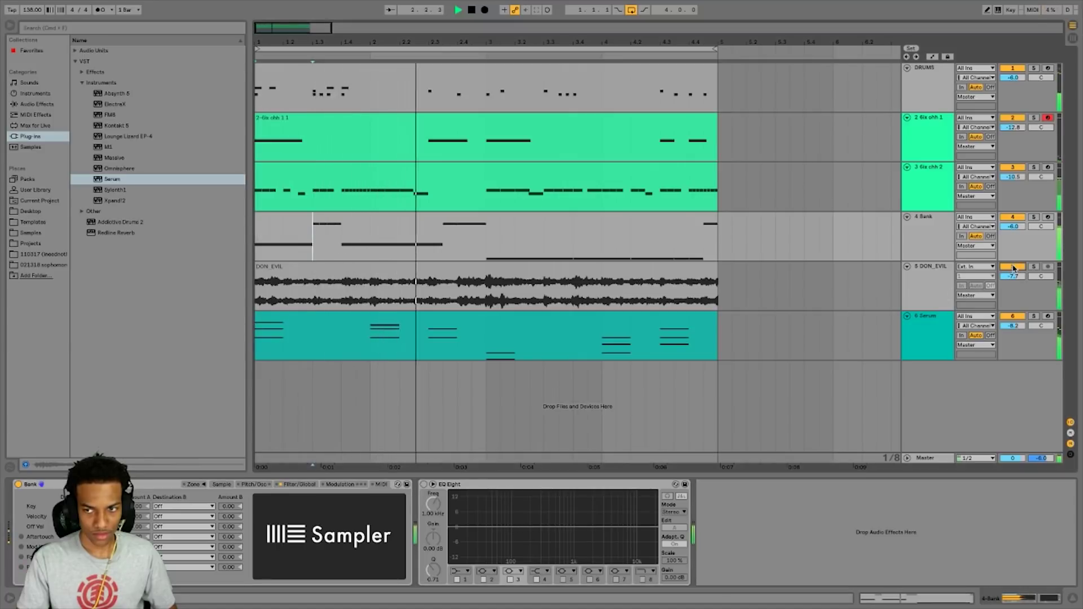
Raise the high-cut frequency in the DON_EVIL track's EQ Eight to about 15 kHz, stop playback, and hide the device view
left_click(1005, 277)
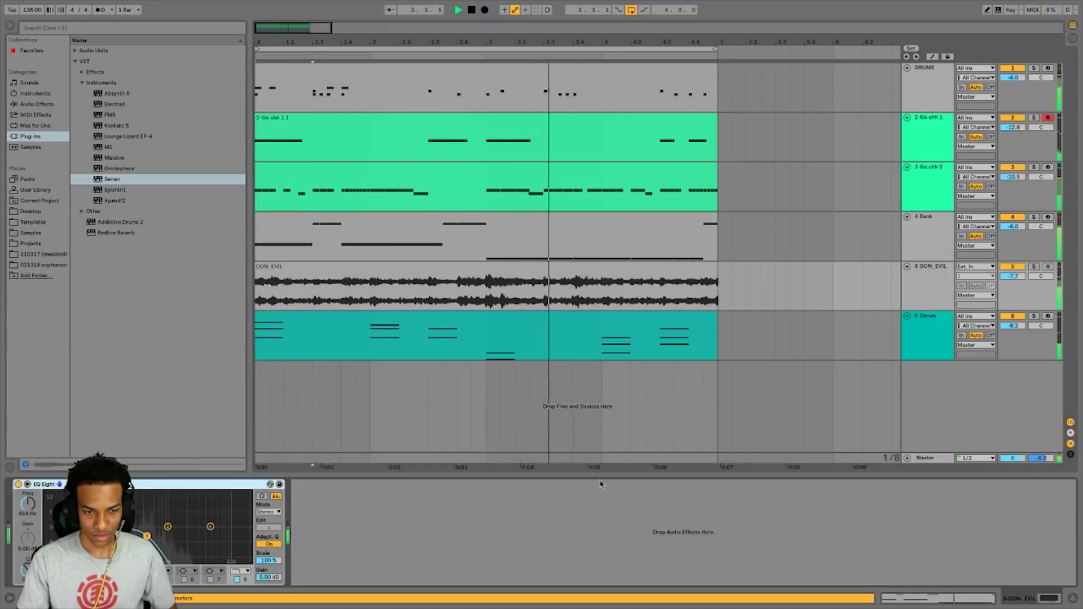
left_click_drag(147, 536, 240, 536)
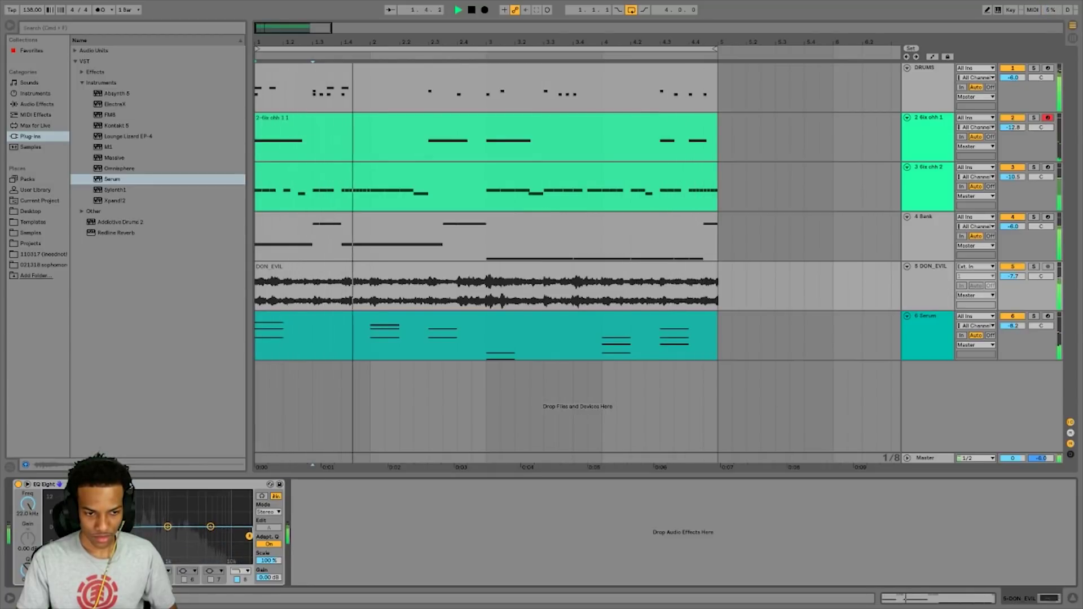
key("space")
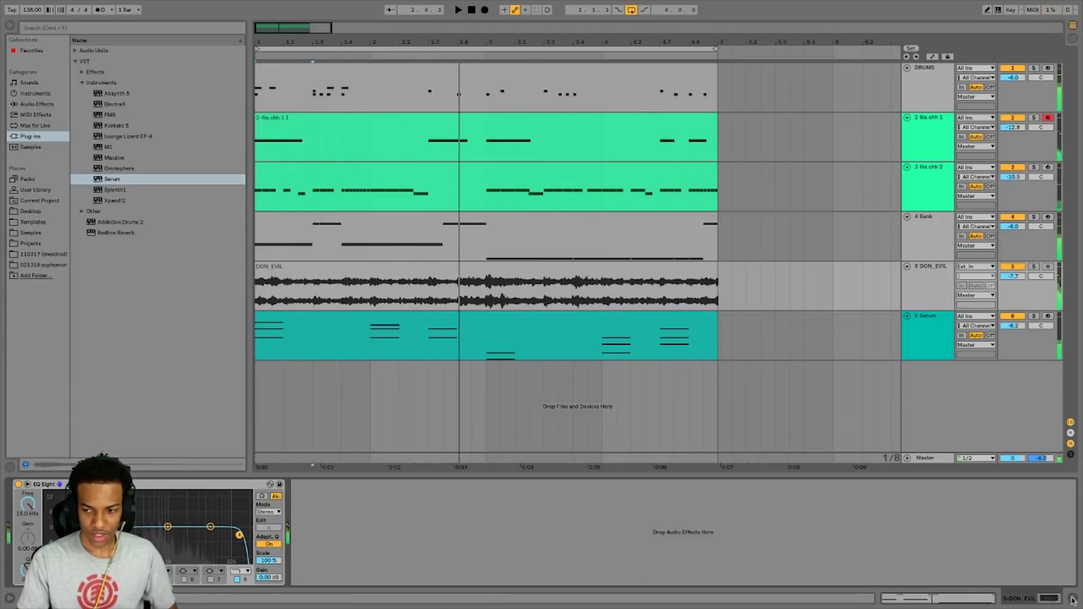
key("super+alt+l")
Duplicate the four-bar section of all tracks three times, using the Serum clip's time range
left_click(577, 322)
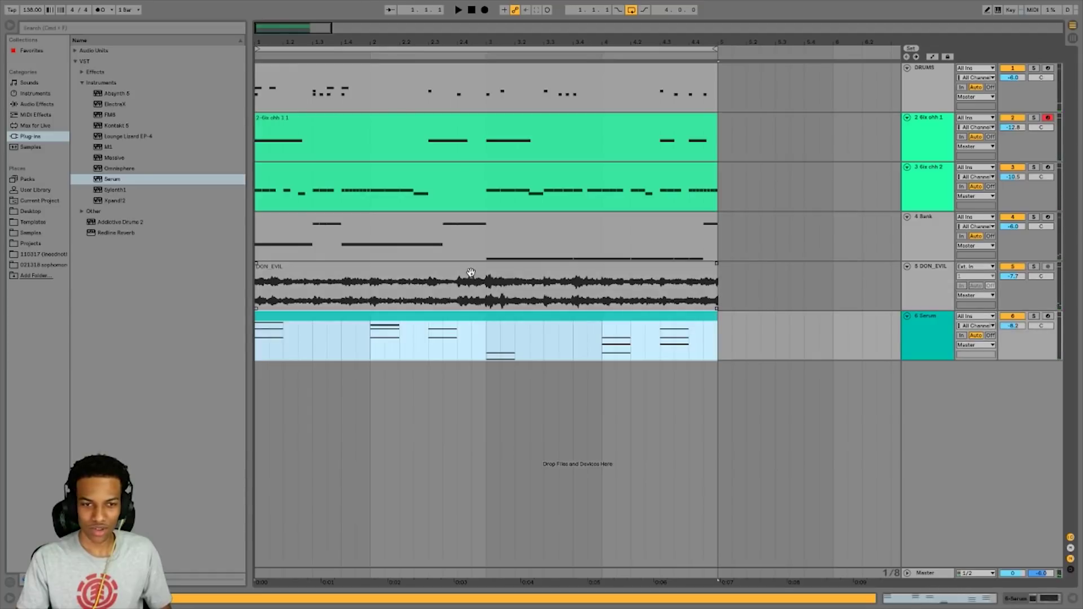
key("super+d")
key("super+d")
key("super+d")
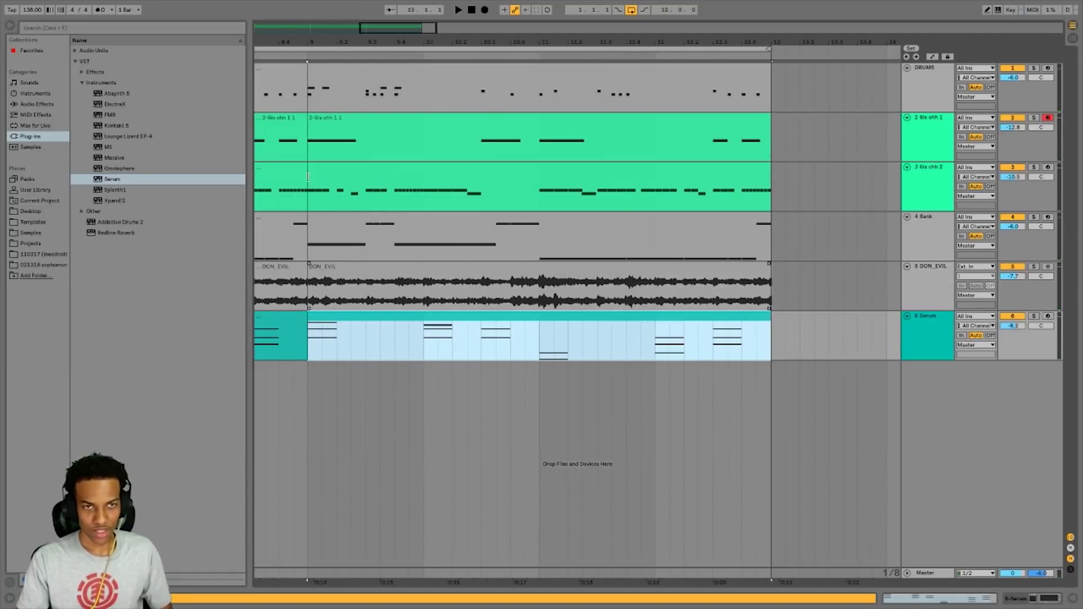
key("minus")
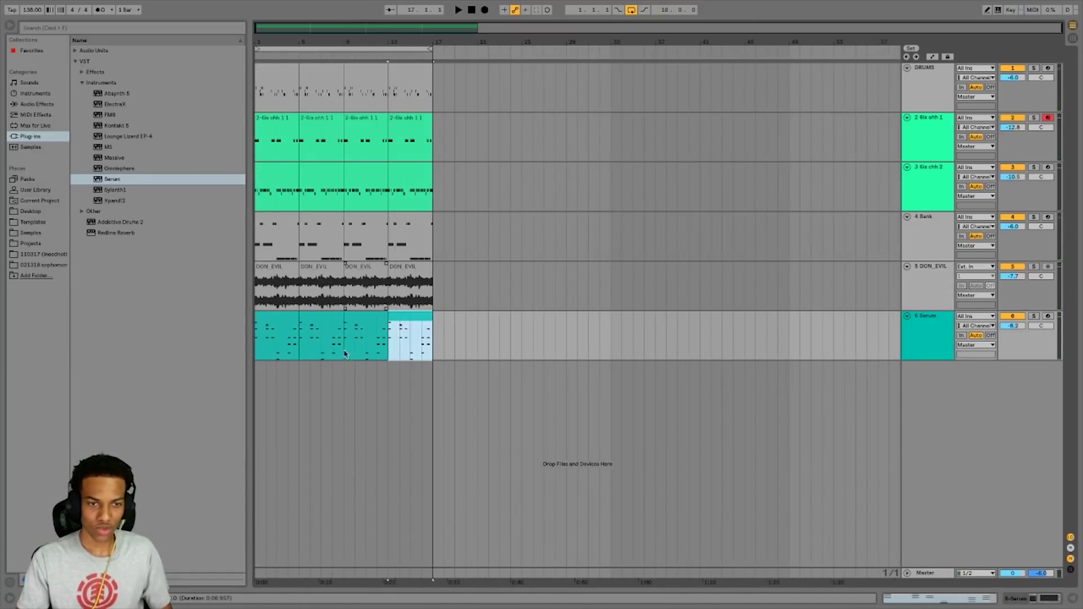
Undo the three duplications to return to the single four-bar section
left_click(273, 321)
key("super+z")
key("super+z")
key("super+z")
left_click(380, 329)
Extend all tracks to 16 bars by duplicating the four-bar section three times, and set the loop end at bar 17
left_click(282, 320)
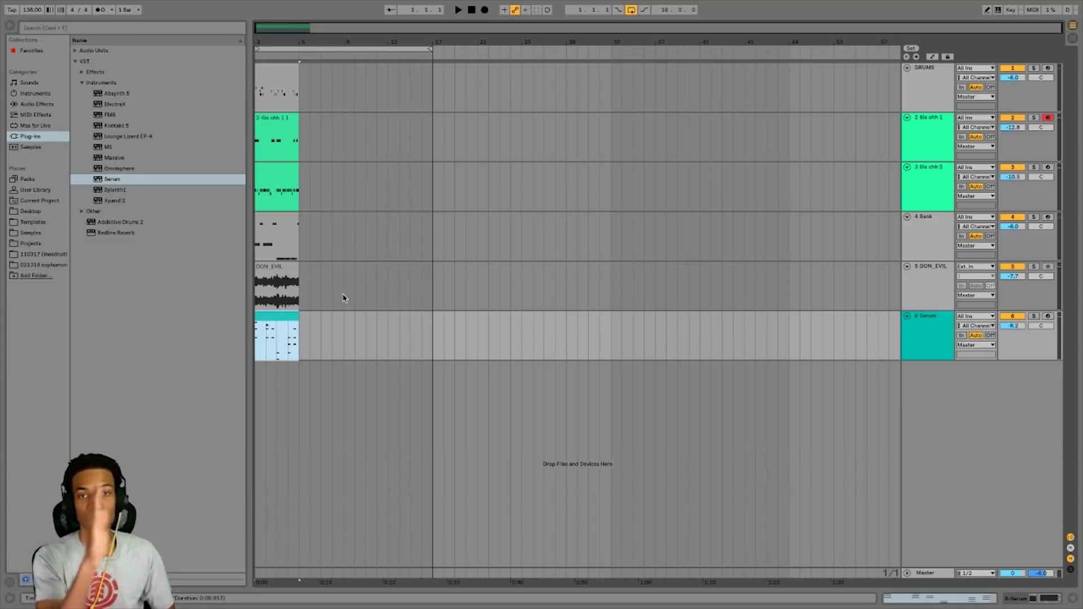
key("ctrl+d")
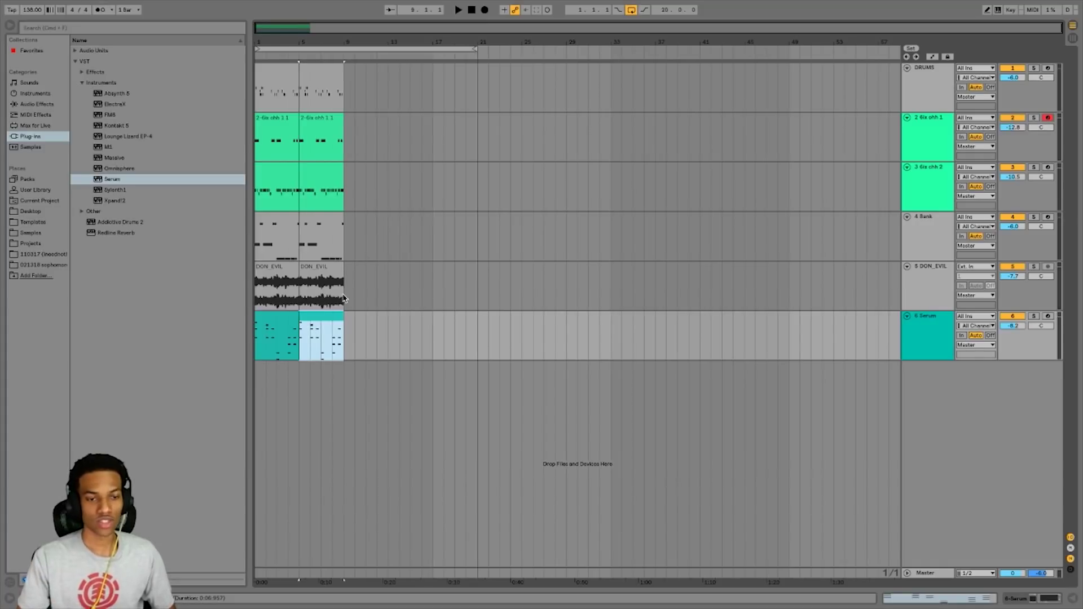
key("ctrl+d")
key("ctrl+d")
left_click(465, 341, "shift")
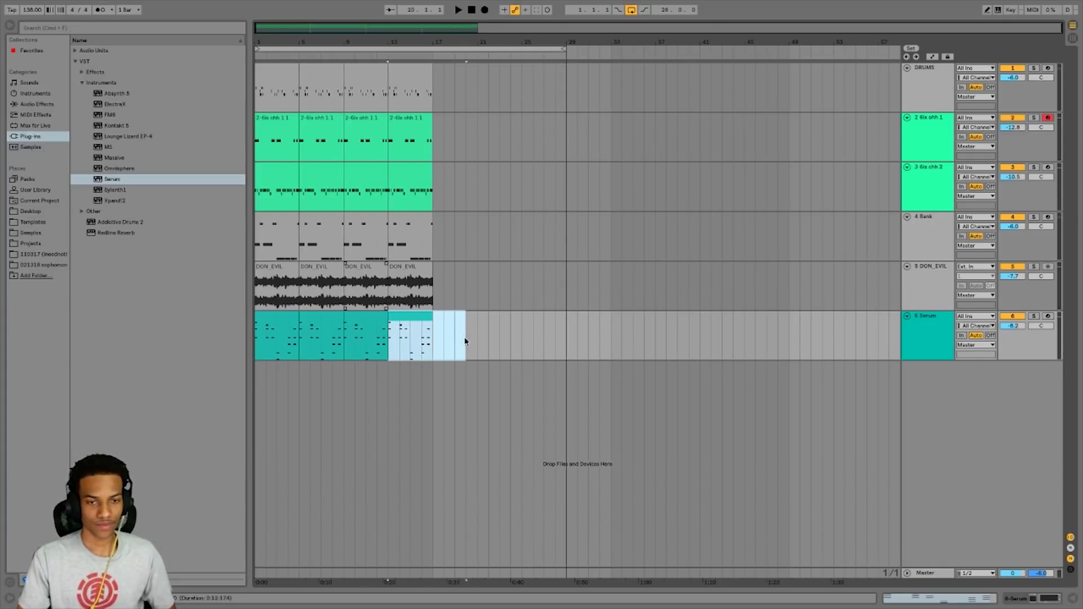
left_click(414, 222)
left_click_drag(561, 47, 432, 49)
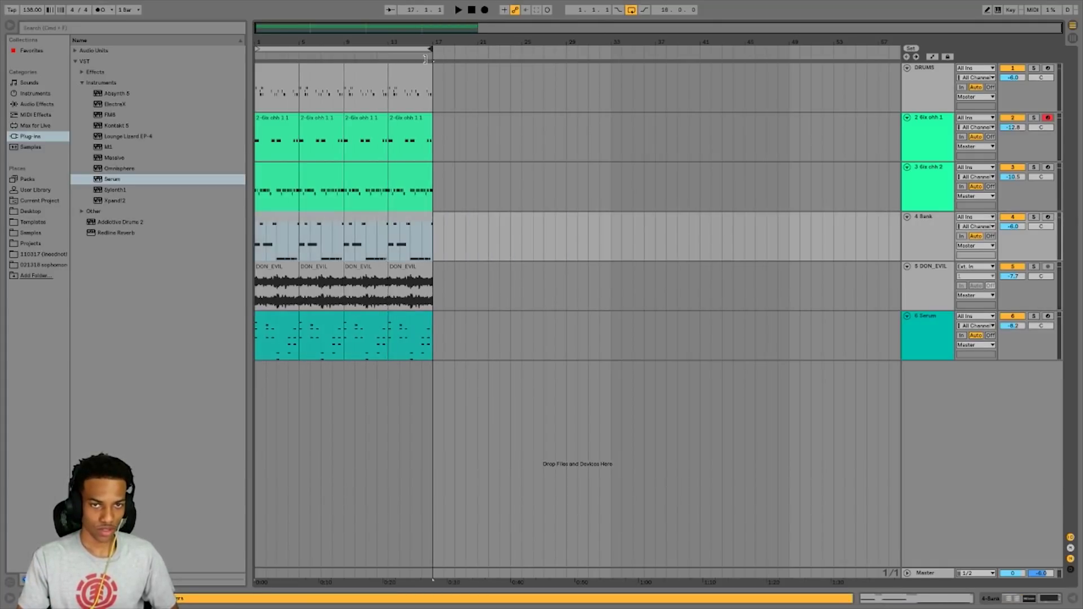
Delete the second hi-hat track's clips from the first eight bars, and play the arrangement from the start
left_click(282, 81)
key("space")
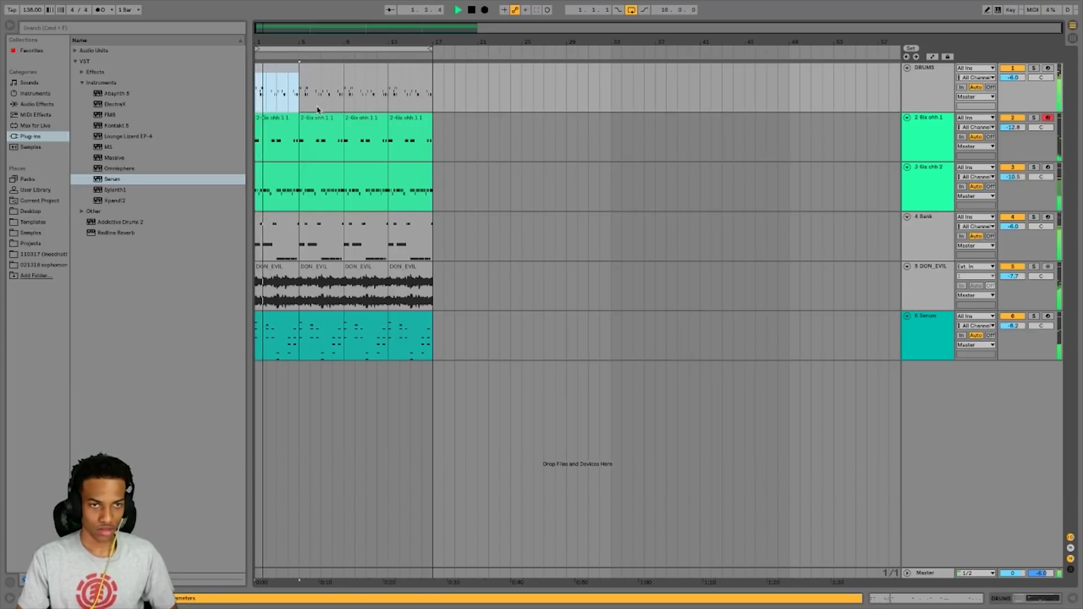
left_click(279, 178)
left_click(337, 176, "shift")
key("space")
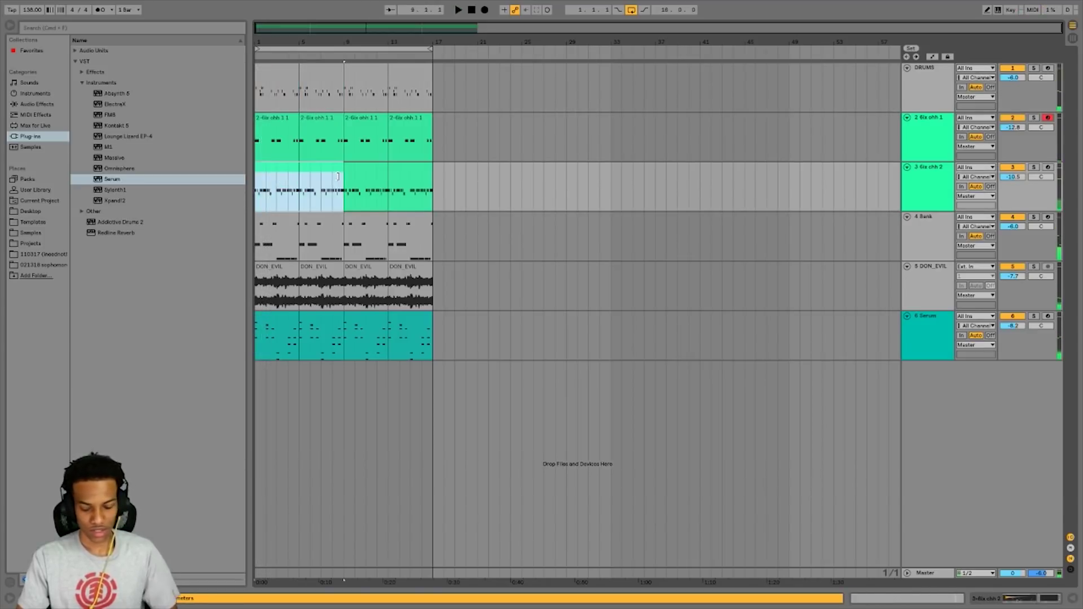
key("Delete")
key("space")
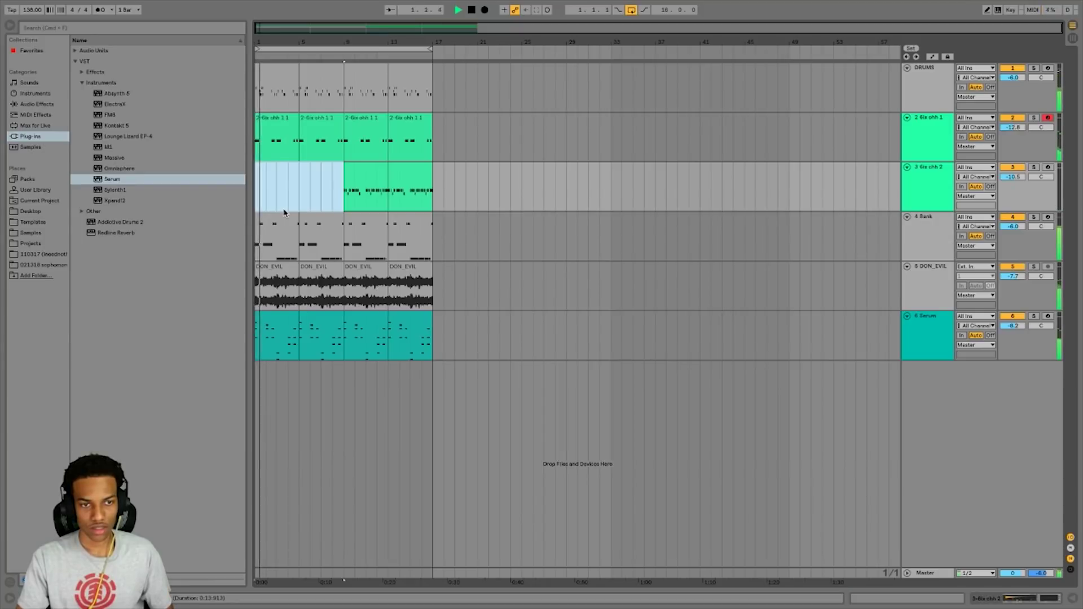
Simplify the bass line in the Bank track's opening clips to fewer, longer 808 notes
double_click(283, 222)
key("space")
left_click_drag(311, 280, 439, 204)
key("Delete")
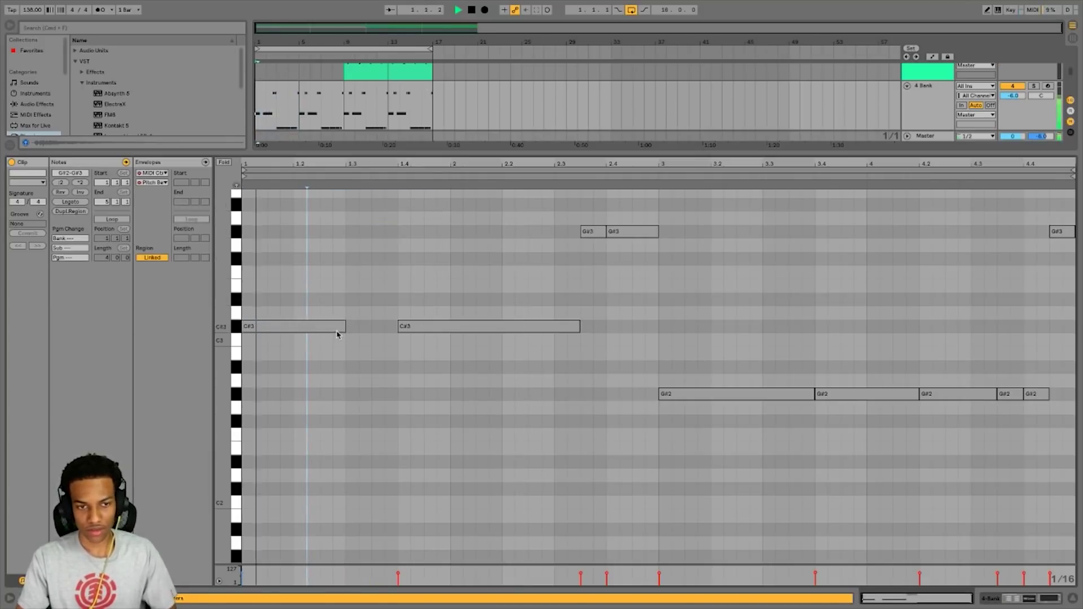
left_click(336, 330)
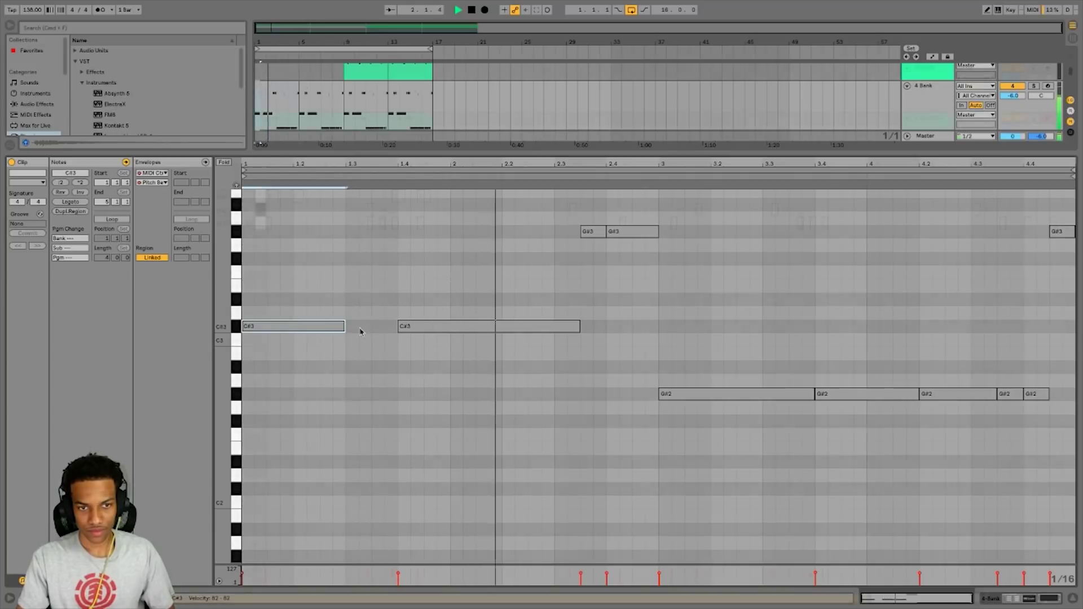
key("Up")
key("Up")
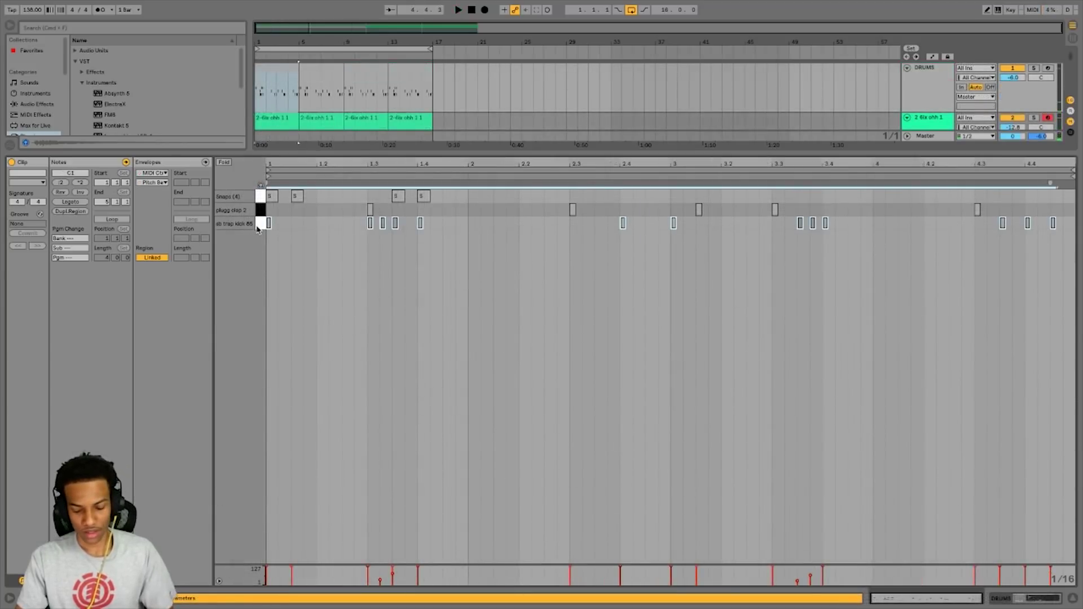
Remove all kick notes from the first two DRUMS clips, covering bars 1 to 8, and play them back
left_click(575, 279)
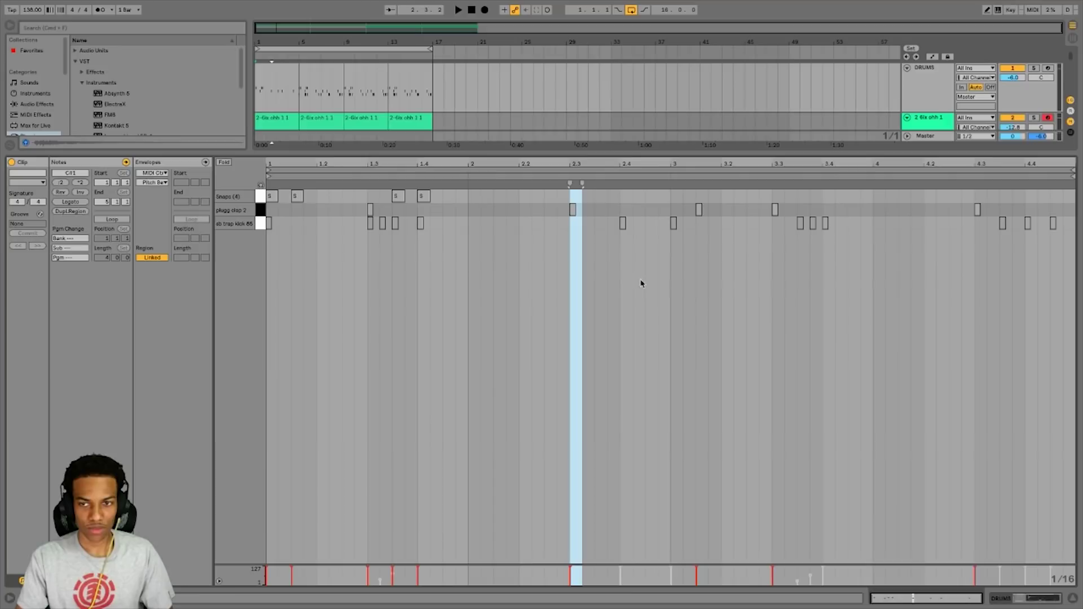
left_click(261, 224)
key("Delete")
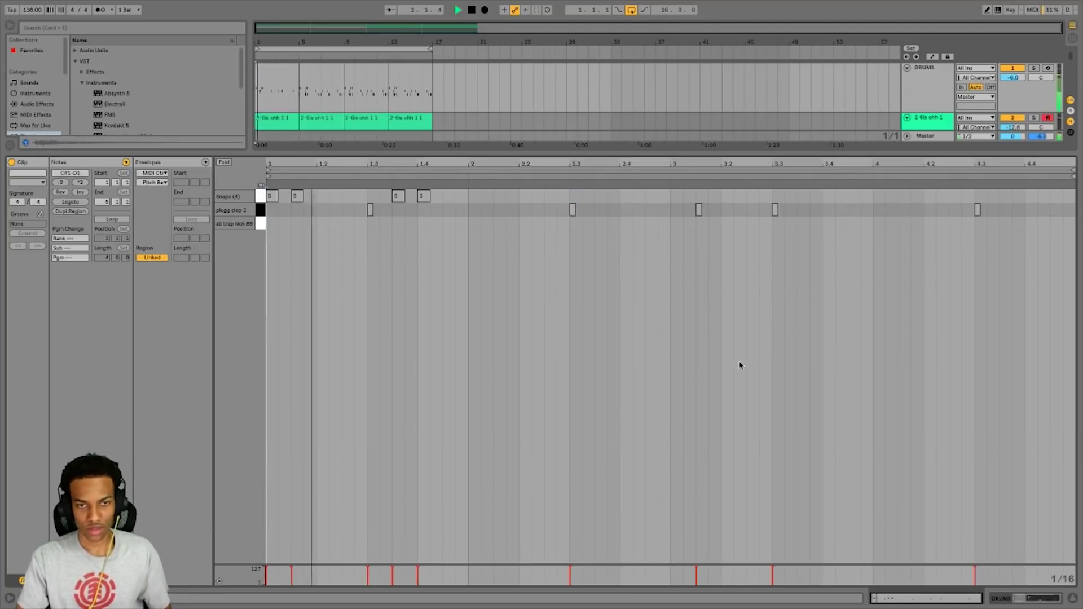
left_click(1068, 603)
double_click(308, 84)
left_click(260, 224)
key("Delete")
key("space")
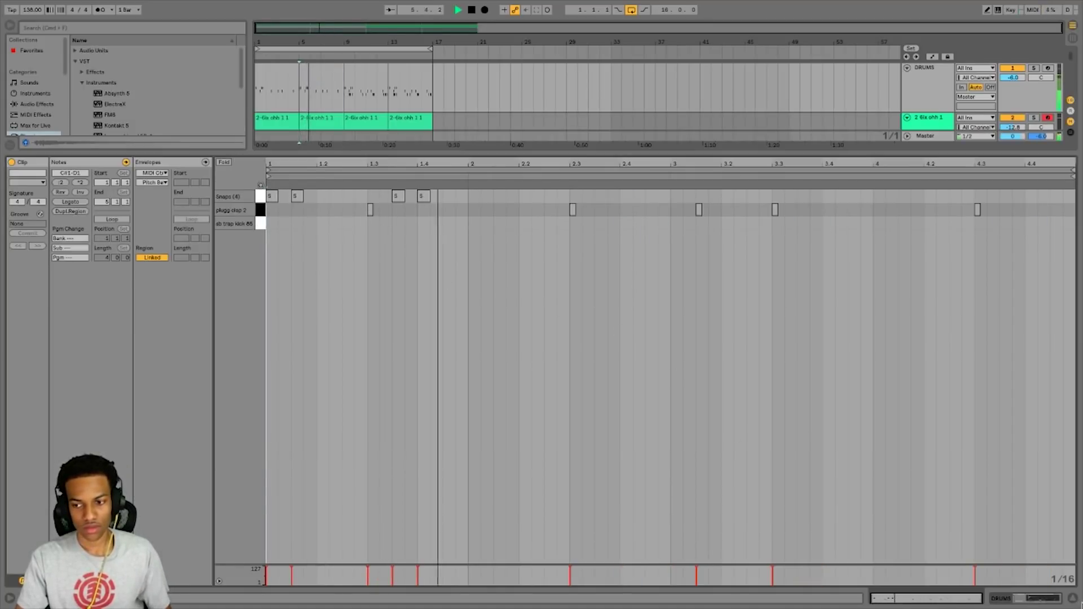
left_click(1070, 598)
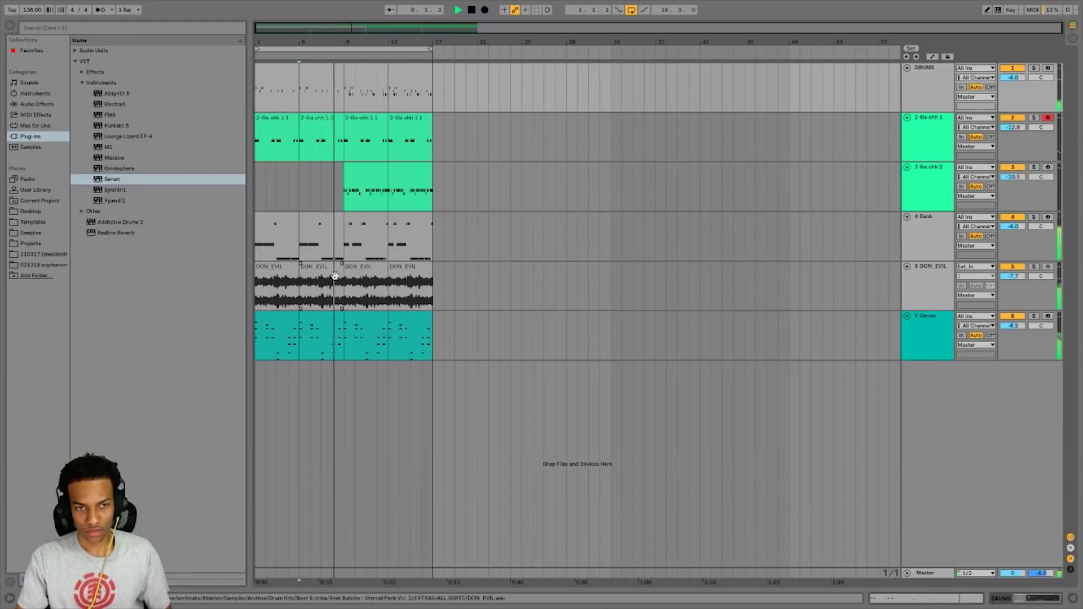
Delete the Serum track's clips from the first eight bars
key("space")
left_click_drag(340, 333, 268, 323)
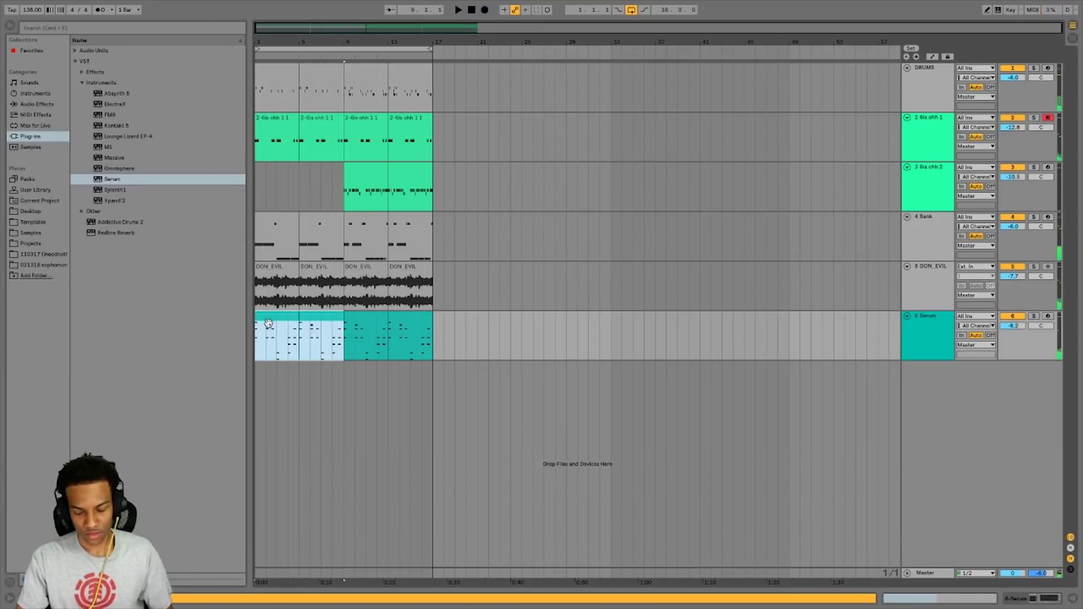
key("Delete")
Play the arrangement from the start and lower the DON_EVIL track's volume to -11.1 dB
key("space")
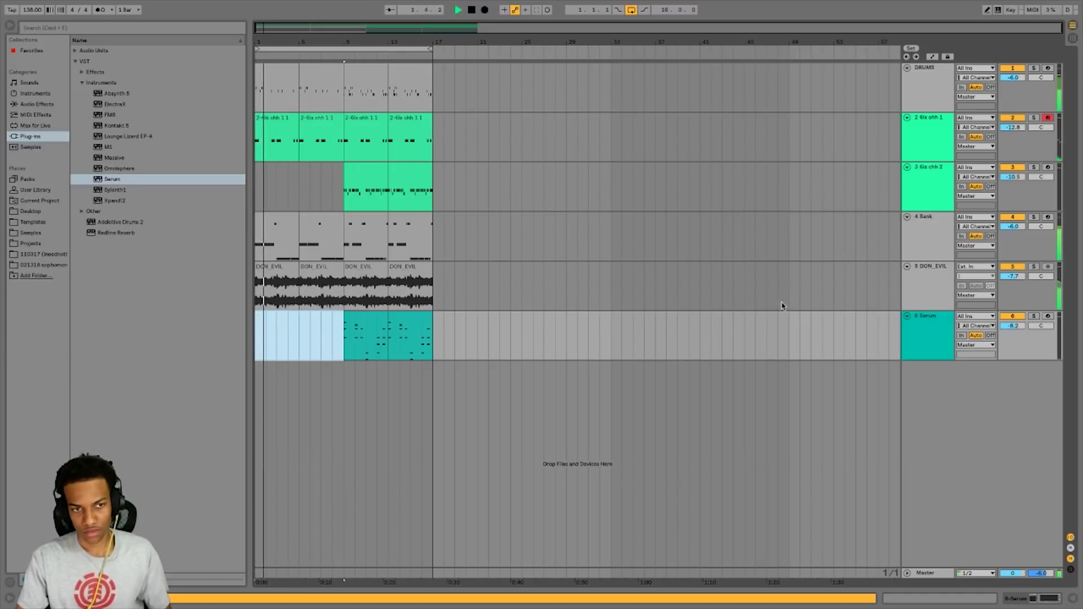
double_click(919, 295)
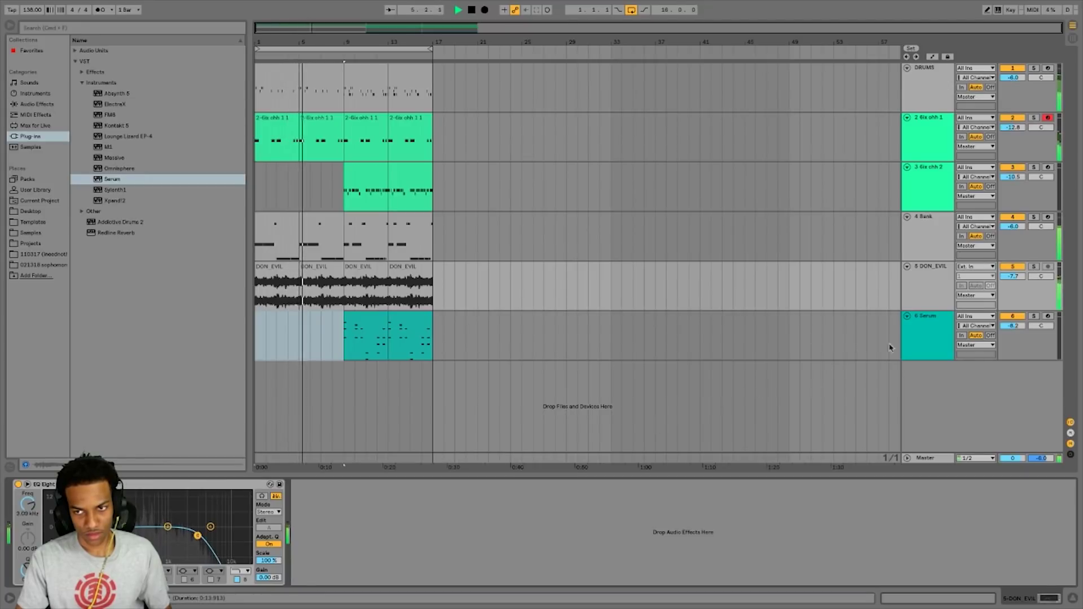
left_click_drag(1017, 277, 1018, 293)
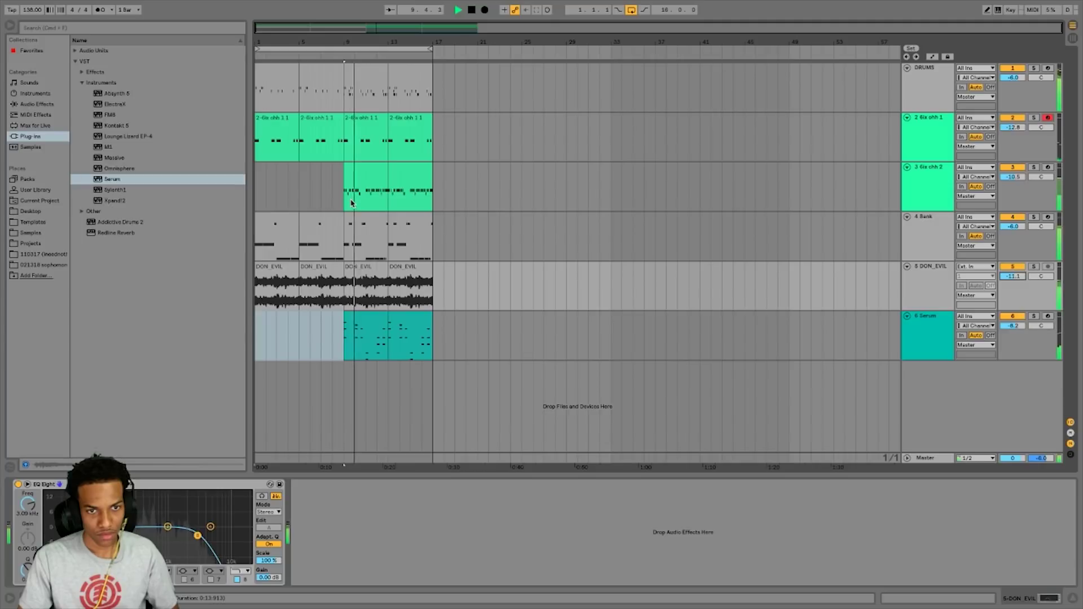
Try transposing the notes of the Serum clip at bar 9 down an octave while listening to it
double_click(369, 314)
key("space")
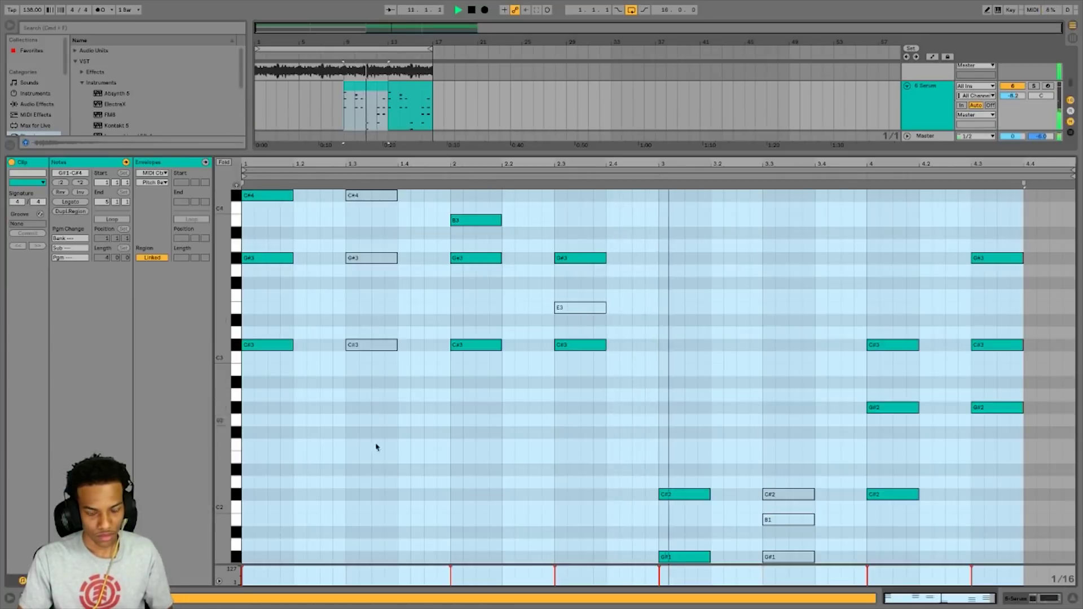
key("space")
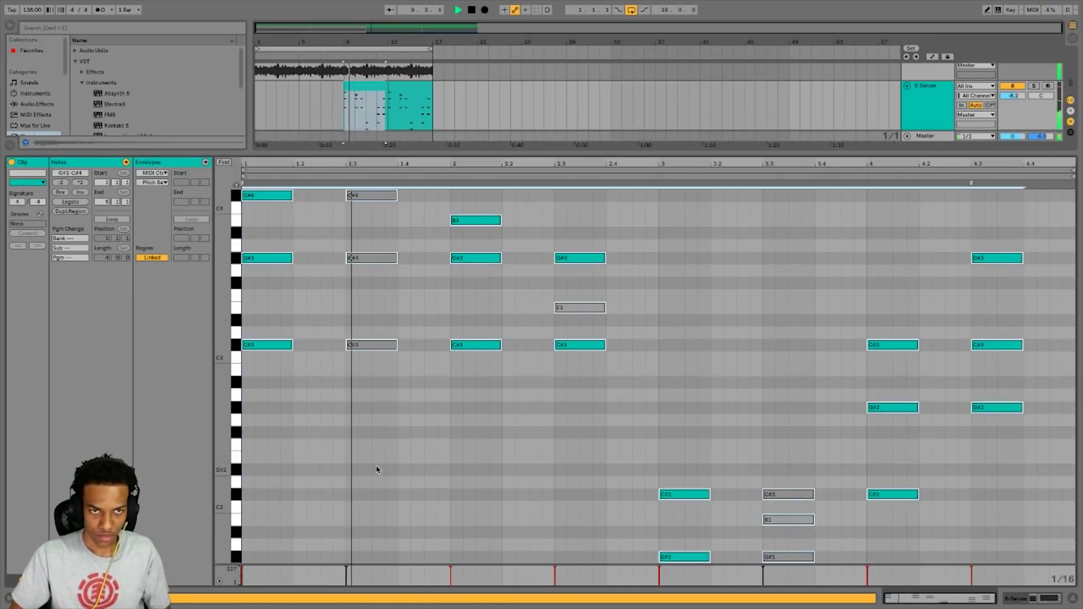
key("shift+Down")
key("space")
key("super+alt+l")
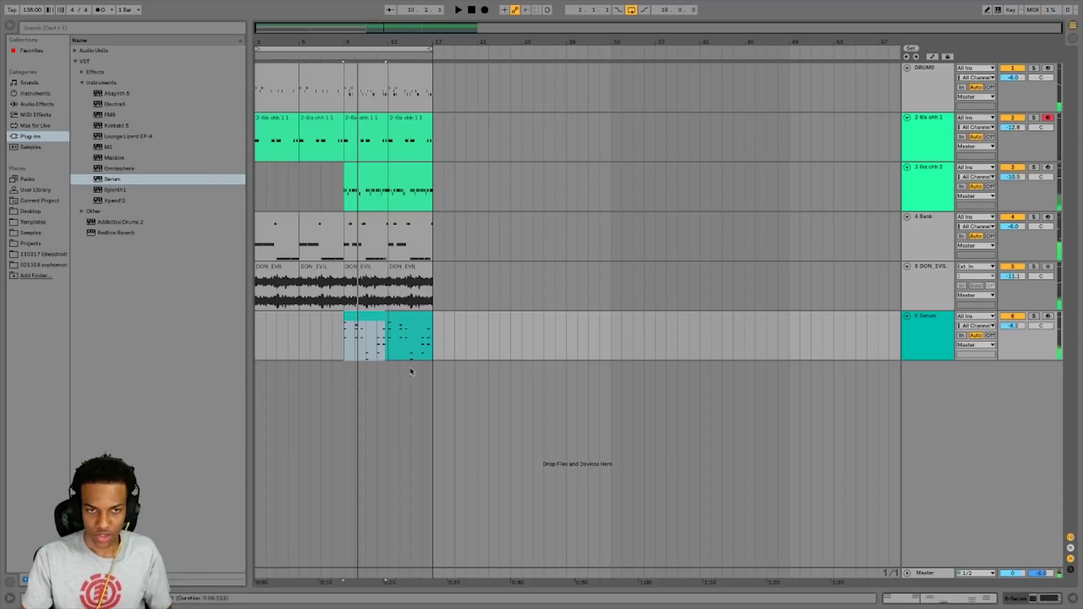
Copy the two Serum clips from bars 9 to 16 into the first eight bars of the same track
left_click(422, 320, "shift")
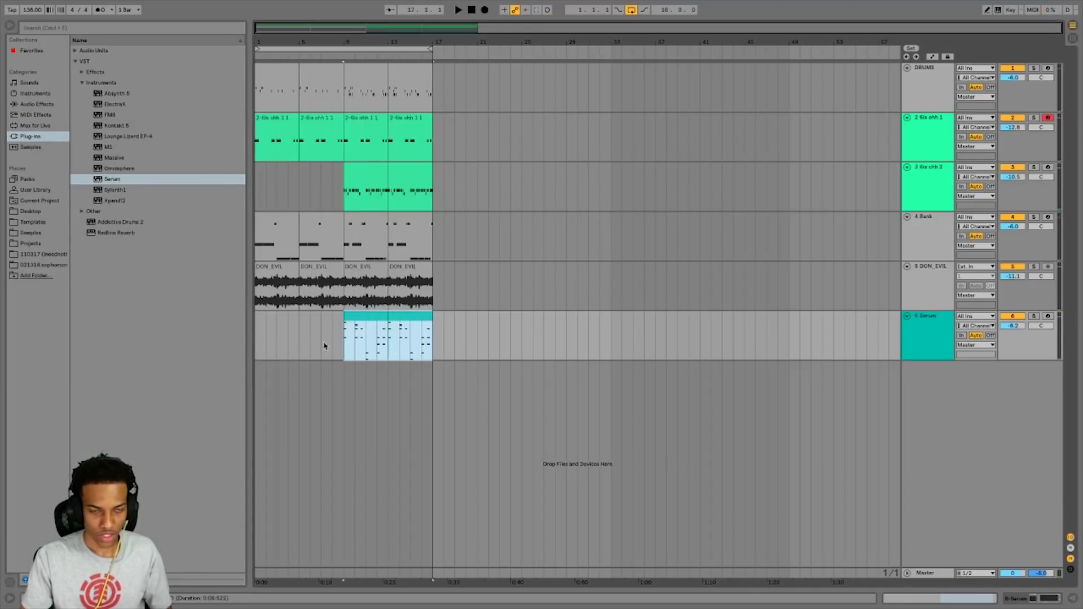
key("ctrl+c")
left_click(259, 341)
key("ctrl+v")
Delete the DON_EVIL sample clips from the first eight bars and play the arrangement from the start
left_click(329, 272)
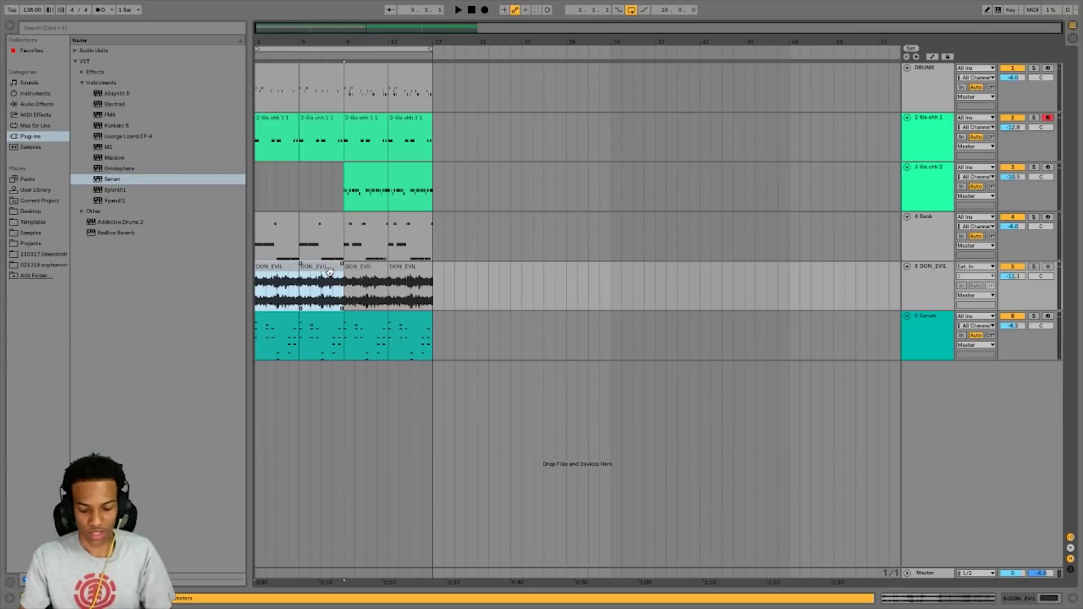
key("Delete")
key("space")
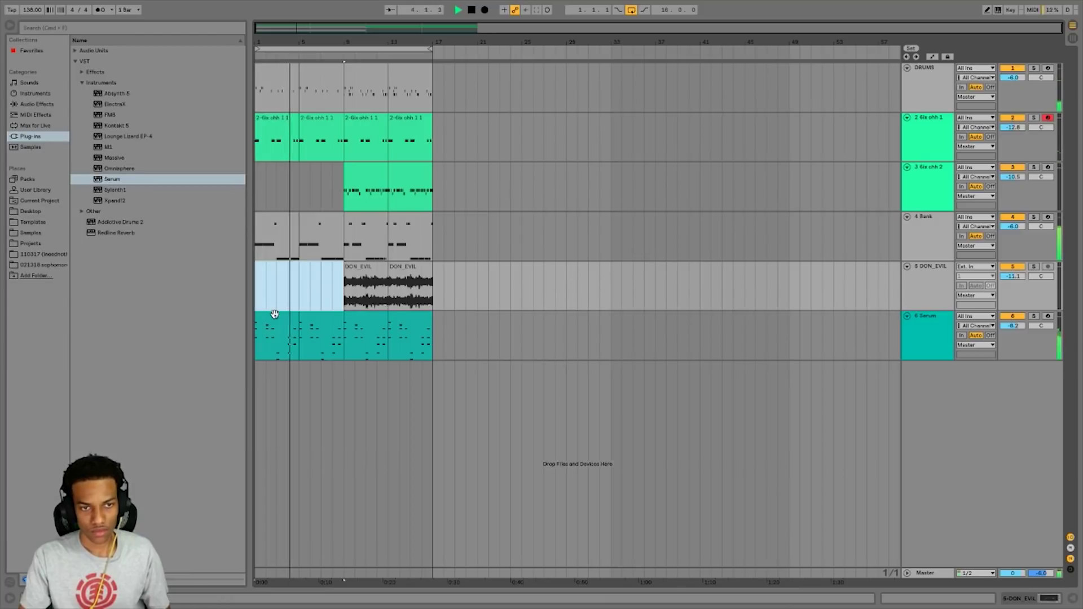
Insert a new MIDI track directly below the DRUMS track
left_click(922, 100)
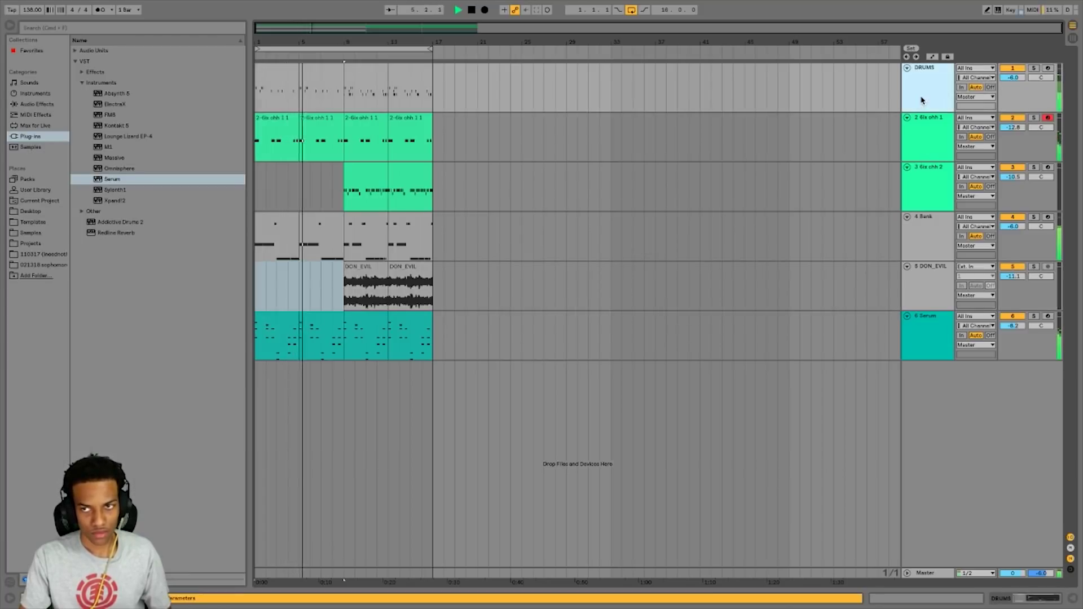
key("super+shift+t")
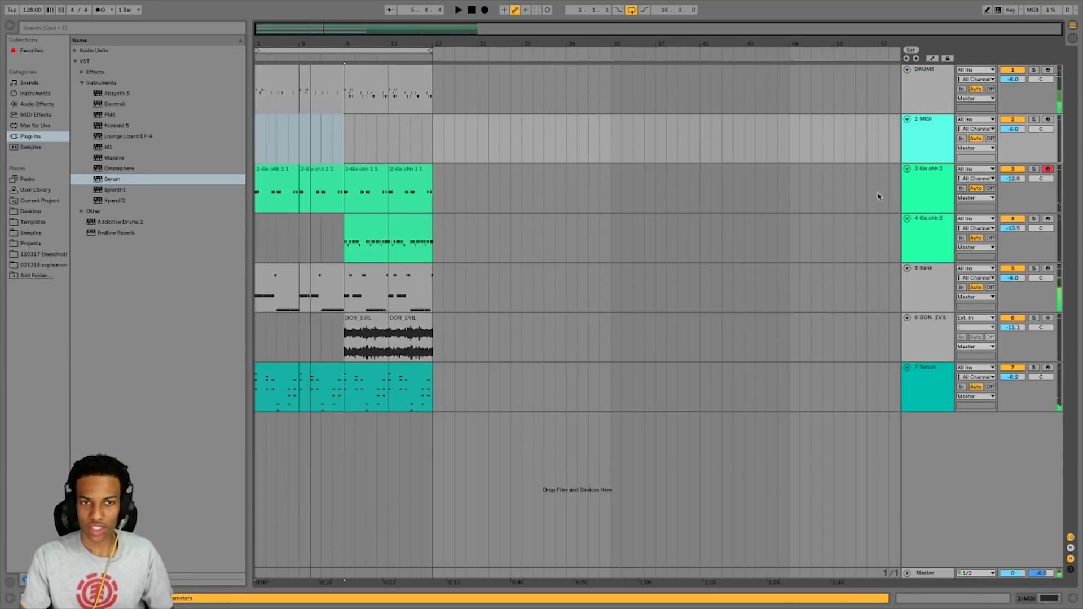
Examine the Bank track's sample and its 808 Essentials Vol.2 (WAV) folder, auditioning Ghost.wav and Nightmare.wav
left_click(940, 297)
left_click(222, 484)
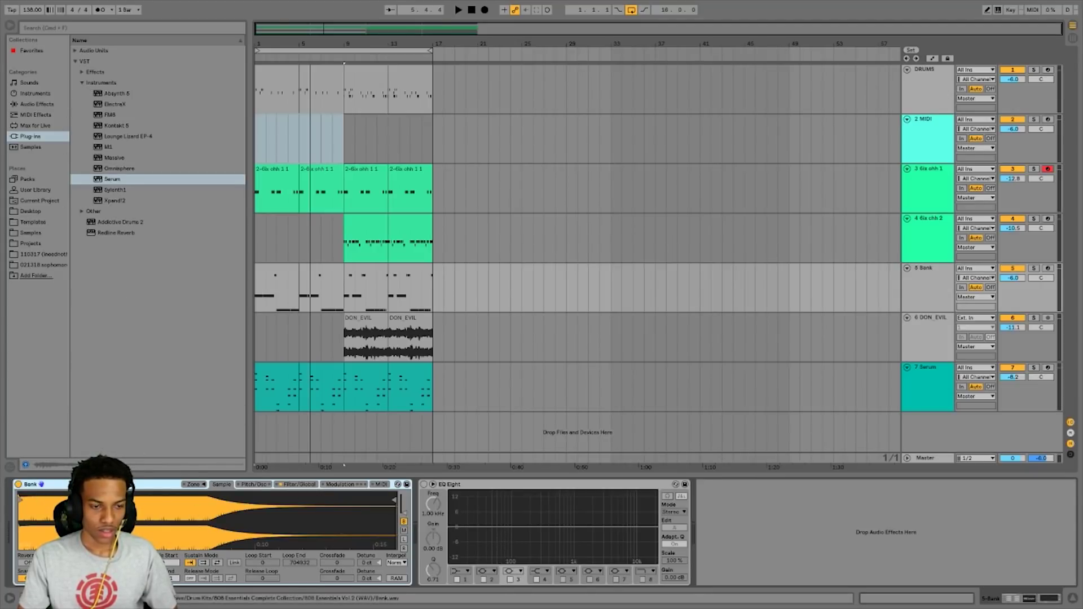
left_click(157, 529)
left_click(129, 201)
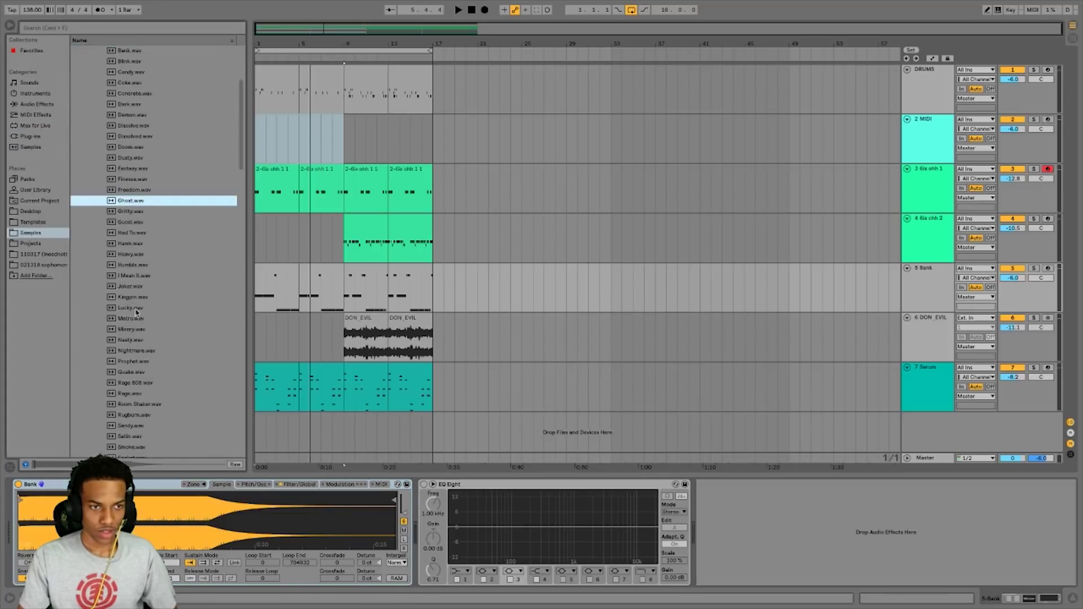
left_click(149, 351)
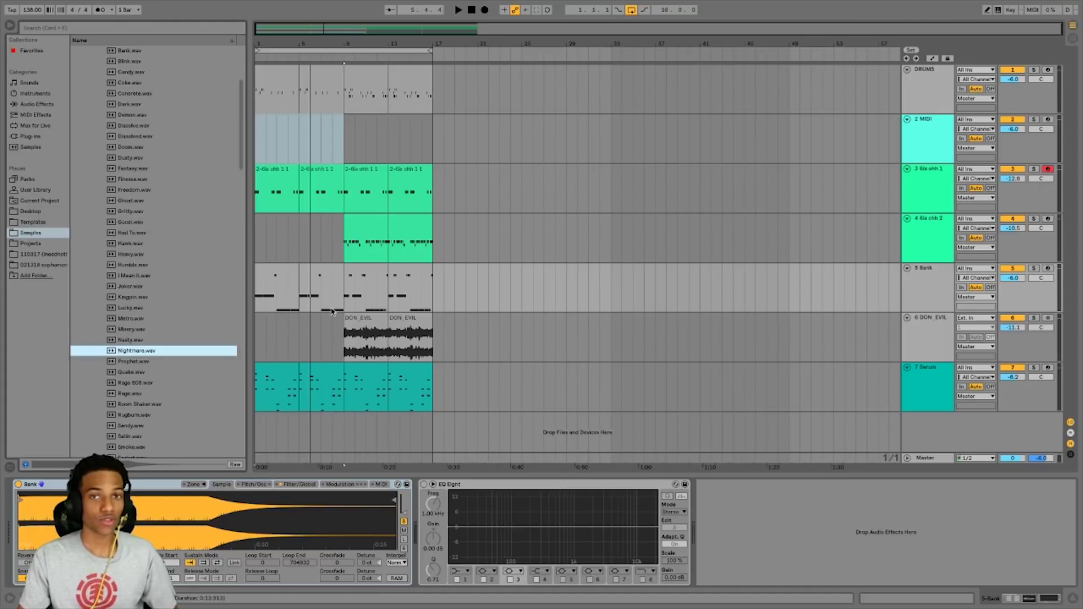
scroll(162, 316, "up", 4)
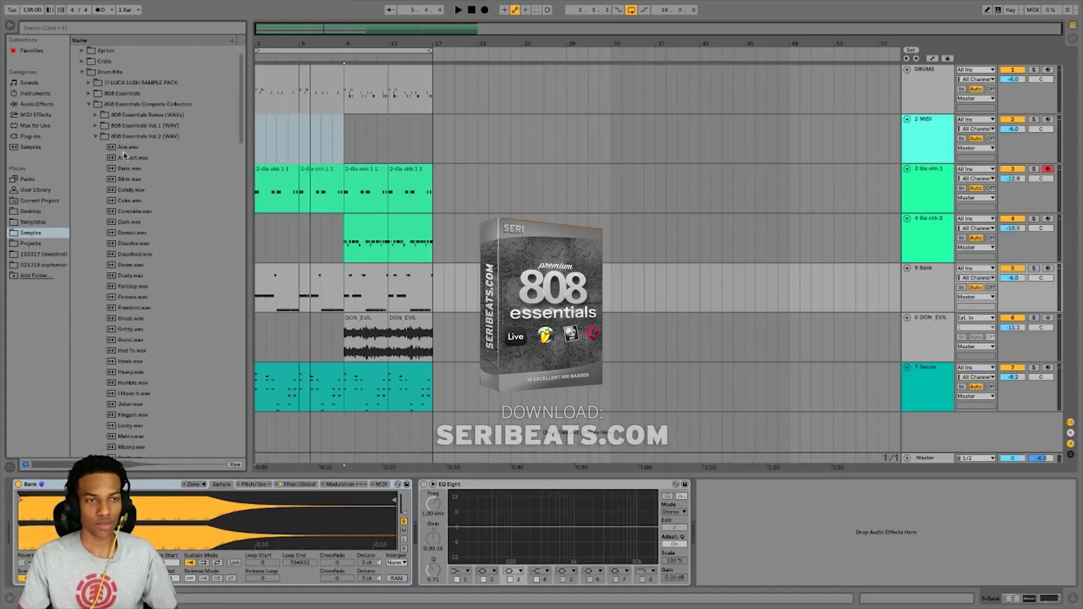
left_click(95, 137)
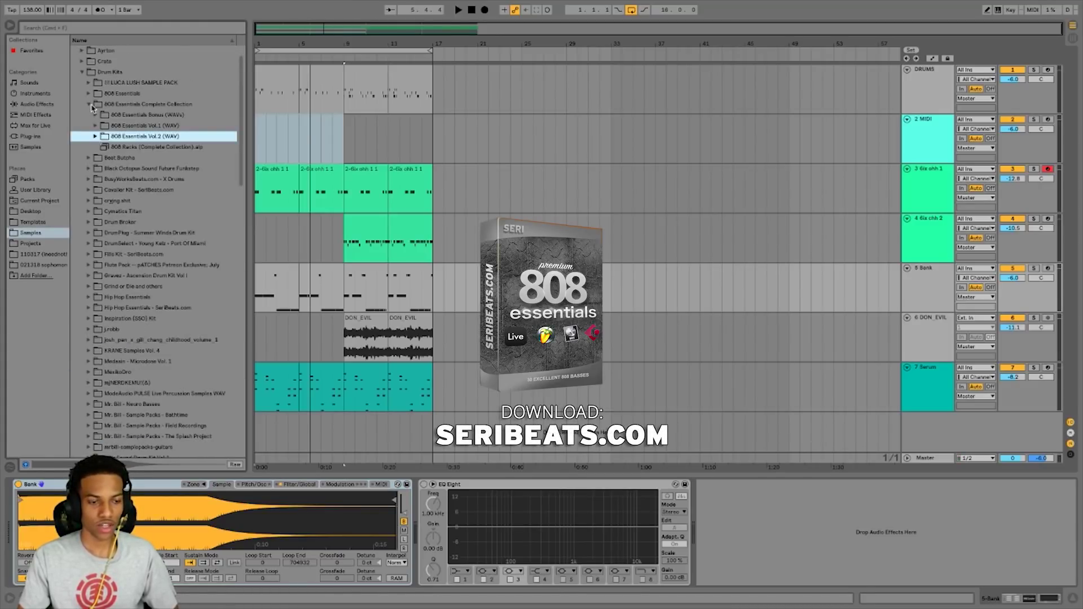
mouse_move(216, 519)
left_mouse_down()
mouse_move(216, 559)
mouse_move(217, 522)
left_mouse_up()
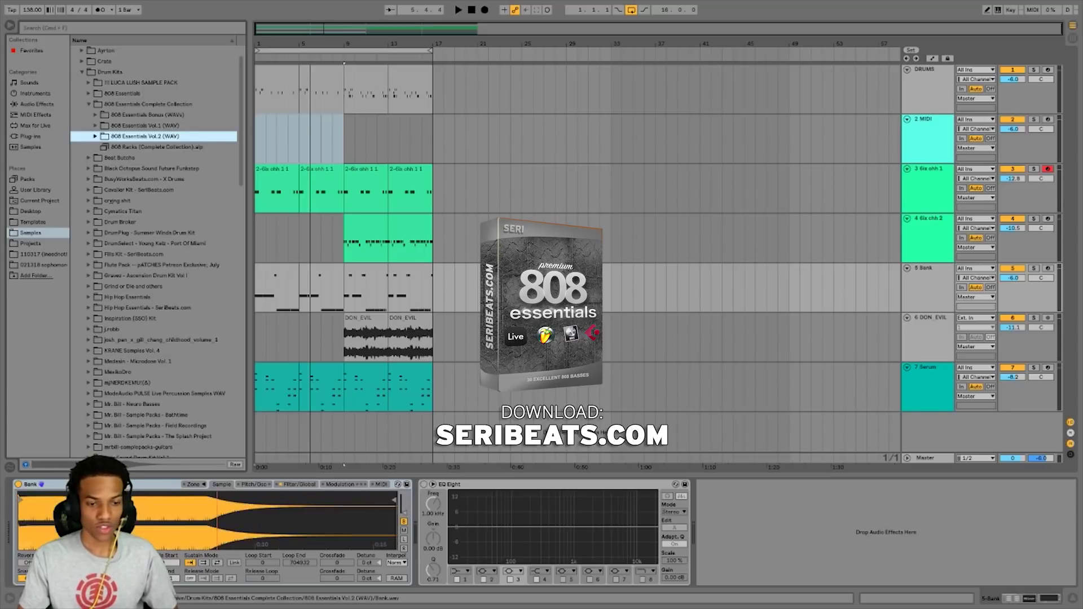
mouse_move(217, 522)
left_mouse_down()
mouse_move(217, 507)
mouse_move(217, 541)
mouse_move(222, 482)
left_mouse_up()
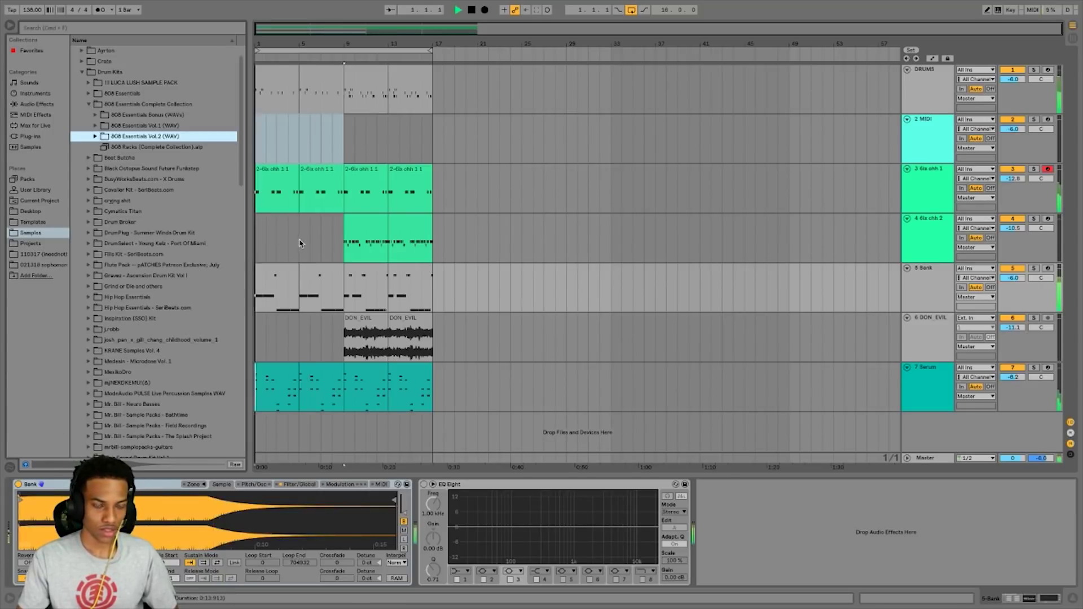
Review the notes of the Bank track's first clip during playback and return to the full arrangement
key("shift+Tab")
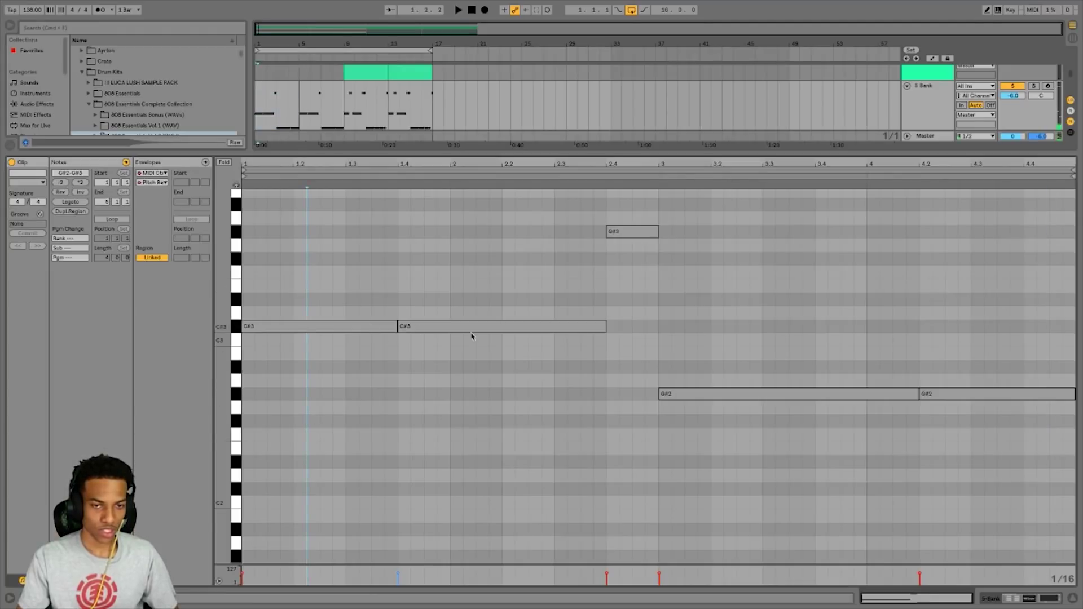
key("space")
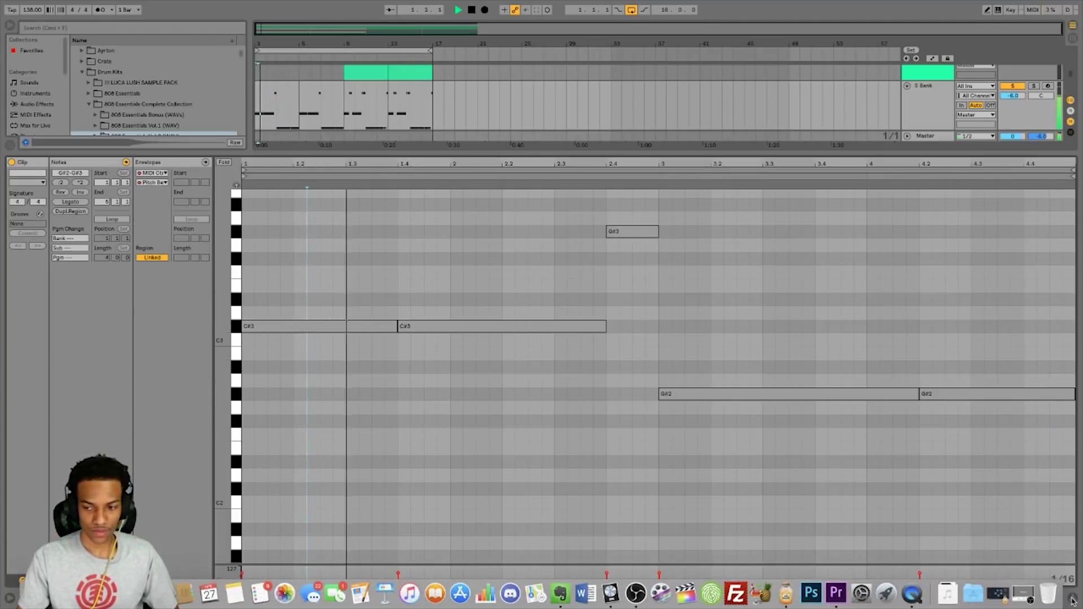
key("super+alt+l")
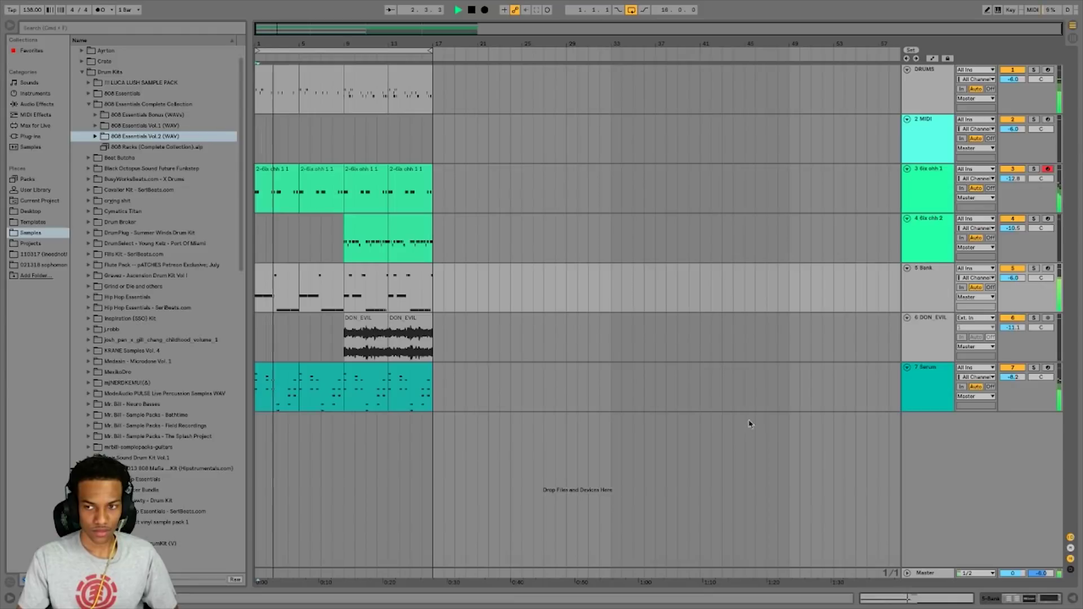
left_click(946, 307)
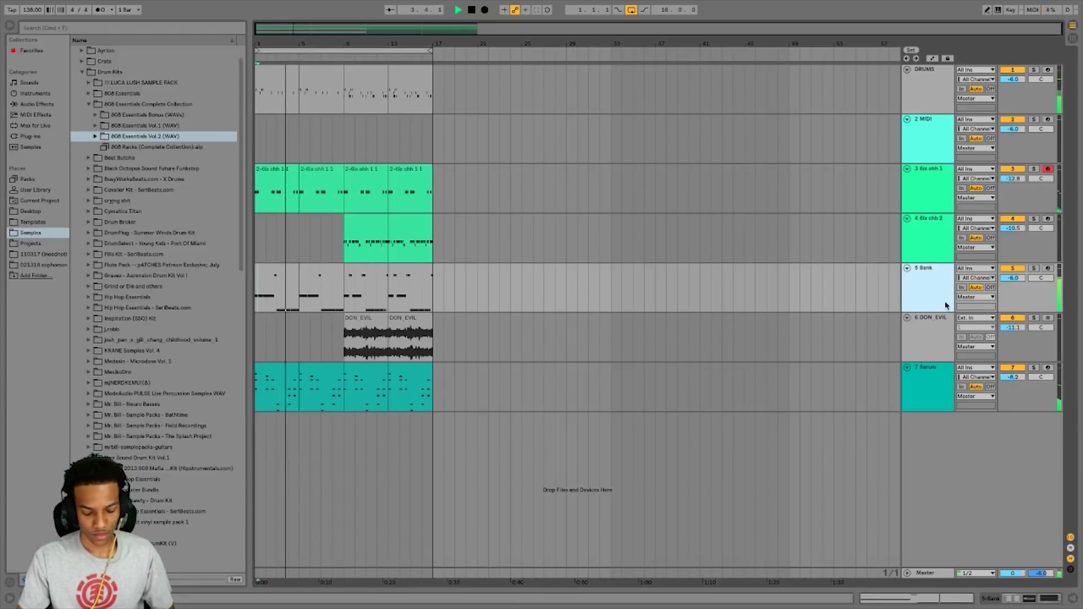
key("super+shift+t")
key("super+z")
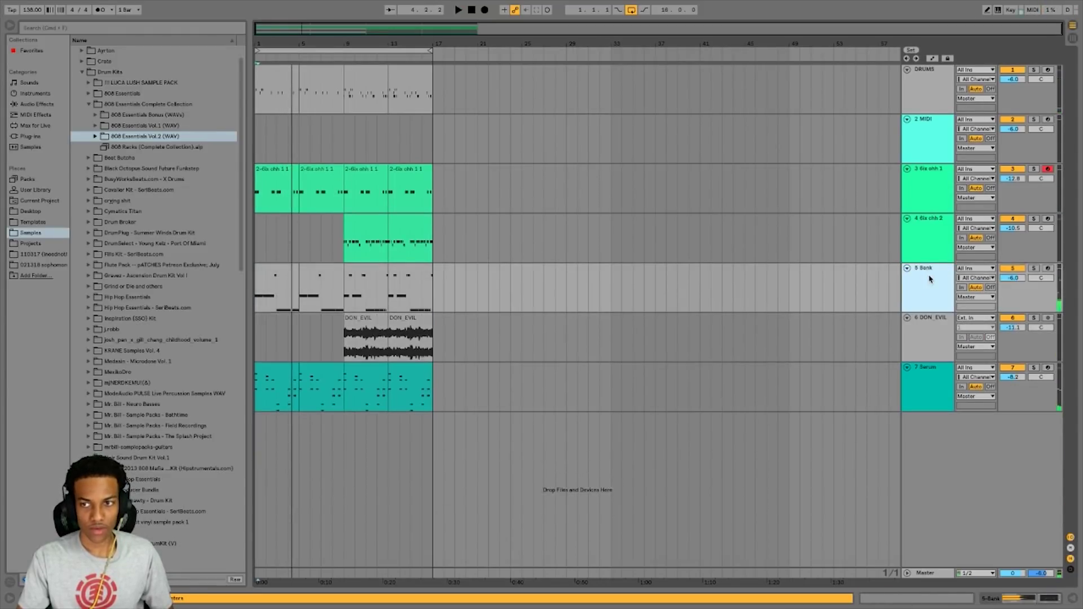
Insert a new audio track below the empty MIDI track
left_click(927, 125)
key("super+t")
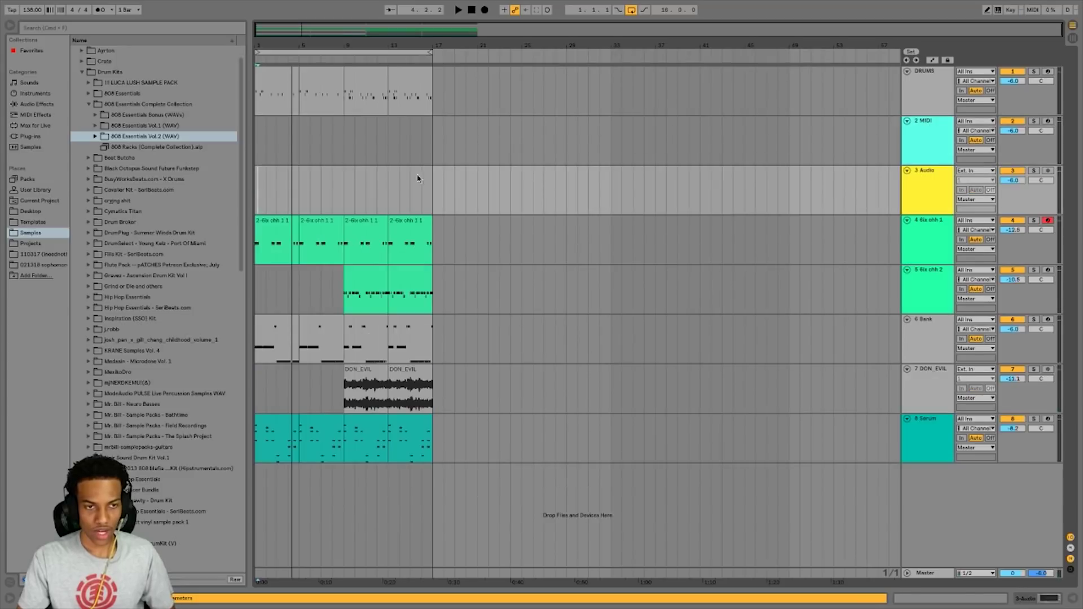
Place mafia crash 6.wav from the Crash folder of Trap Essentials' 1. Mafia Kit at the start of the empty audio track
left_click(92, 106)
scroll(94, 279, "down", 15)
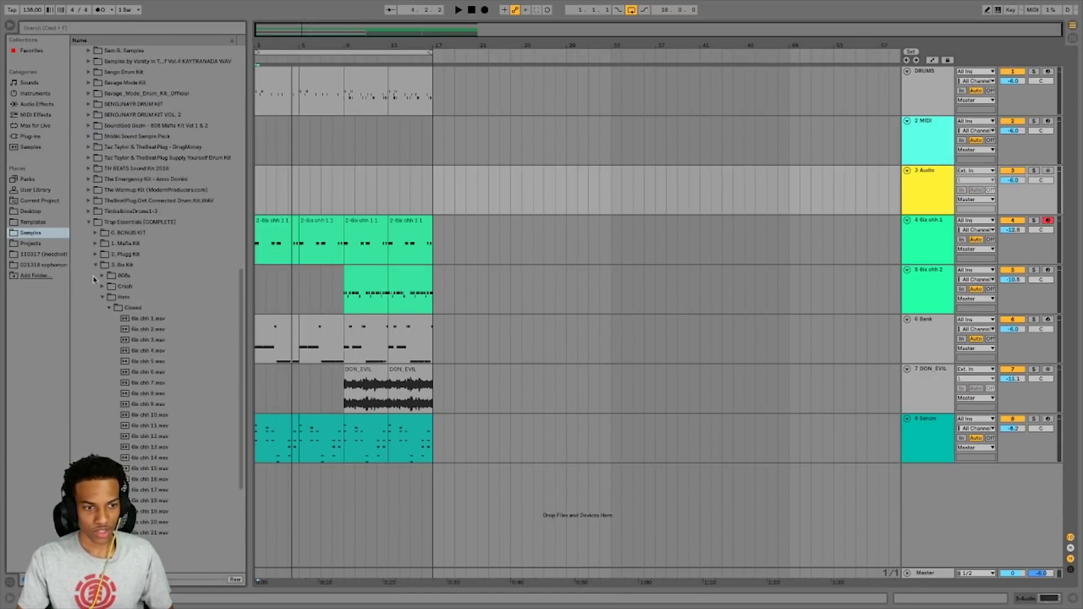
left_click(90, 222)
left_click(119, 469)
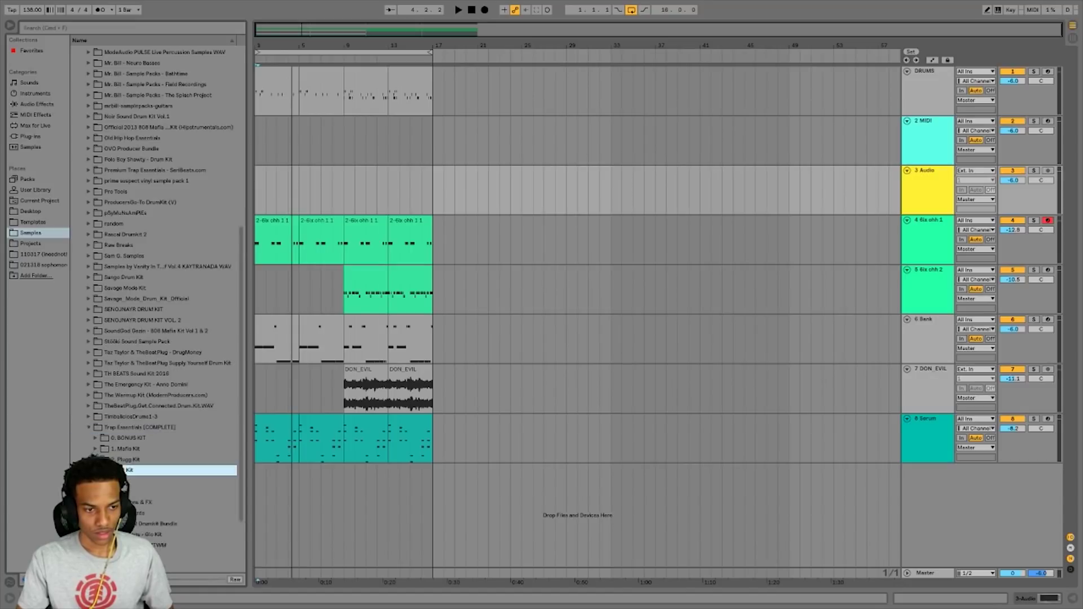
scroll(120, 469, "down", 2)
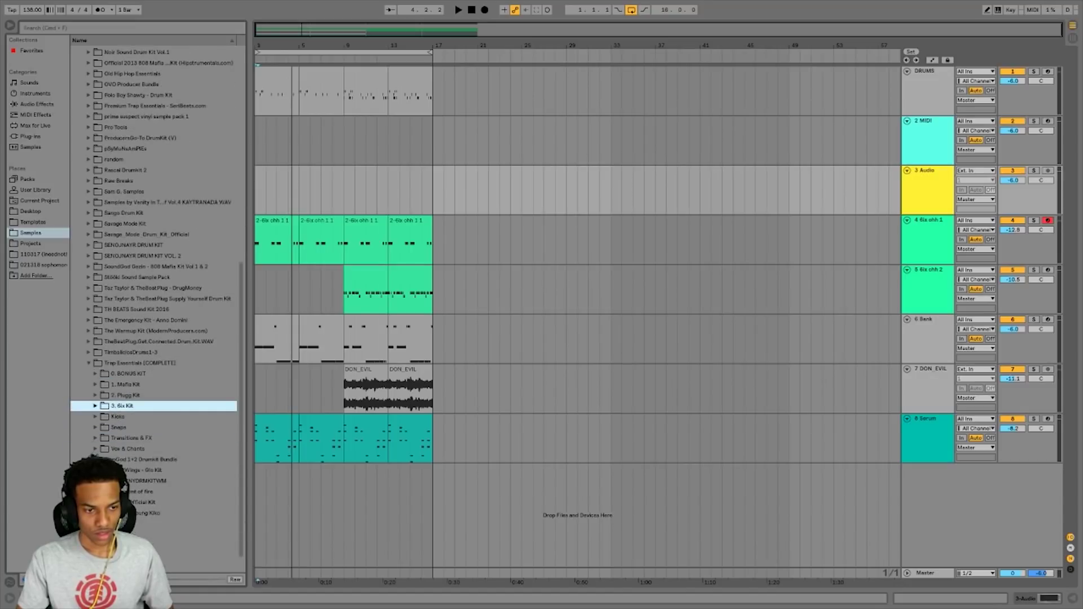
left_click(95, 384)
left_click(102, 395)
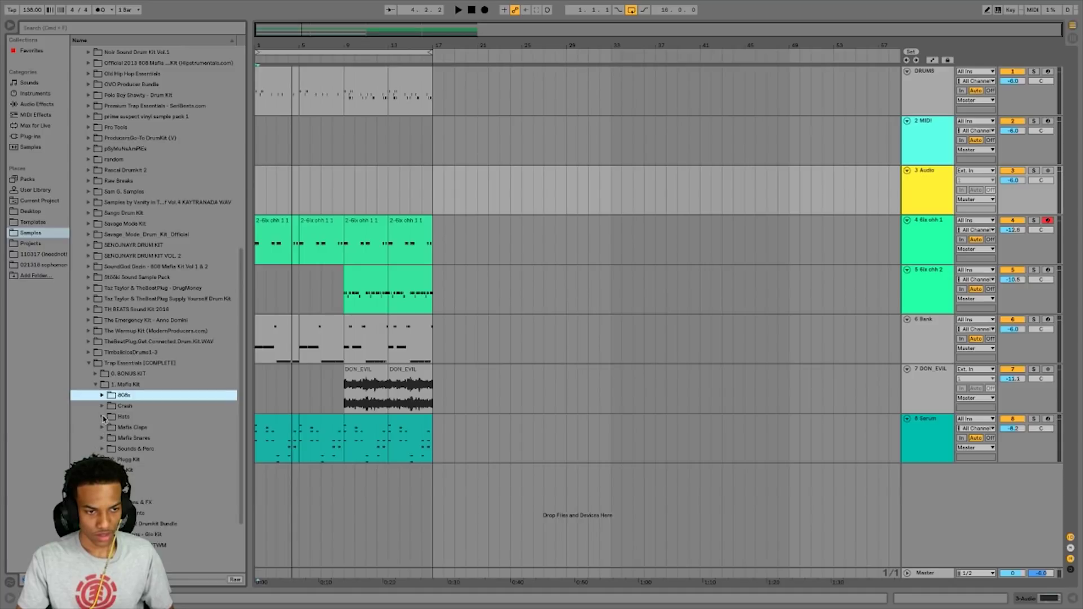
left_click(102, 405)
left_click(143, 480)
left_click(143, 473)
left_click_drag(150, 472, 258, 179)
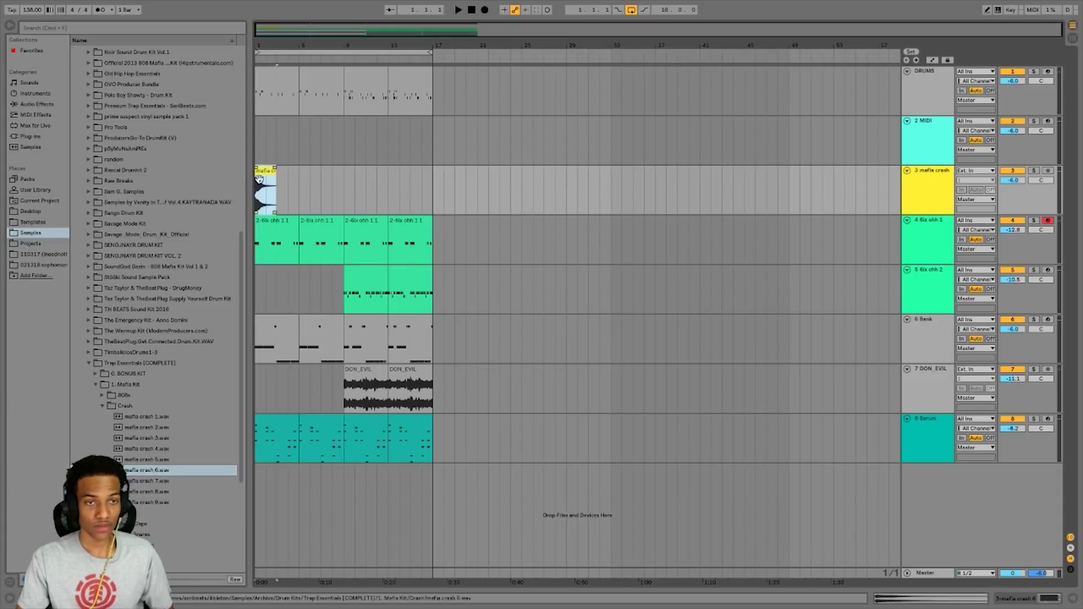
Play the arrangement from the start and set the mafia crash track's volume to -35.3 dB
double_click(261, 173)
left_click(120, 173)
key("space")
key("super+alt+l")
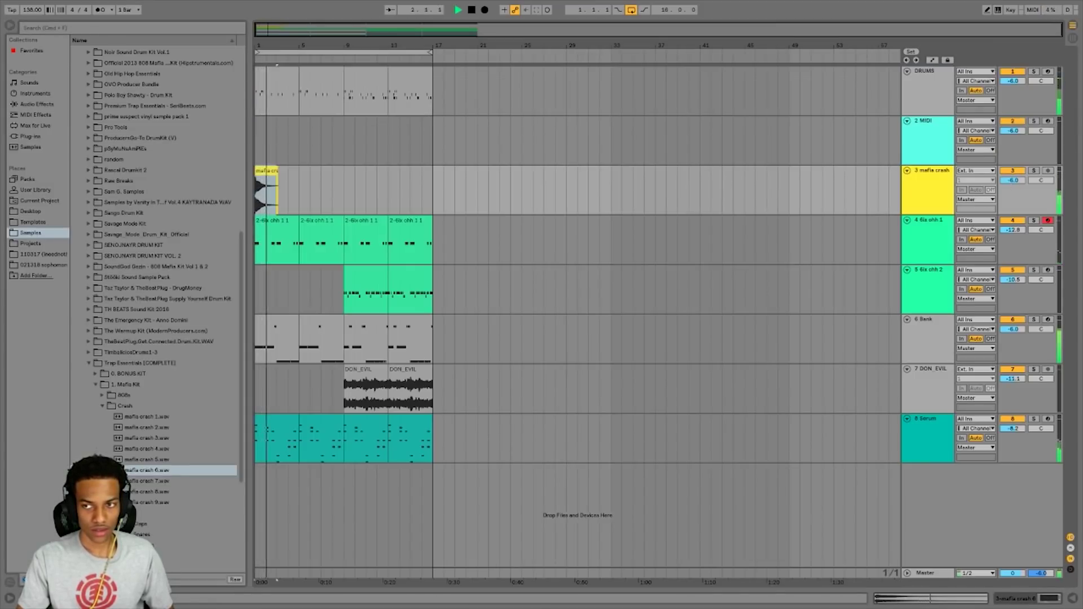
left_click_drag(1012, 180, 996, 200)
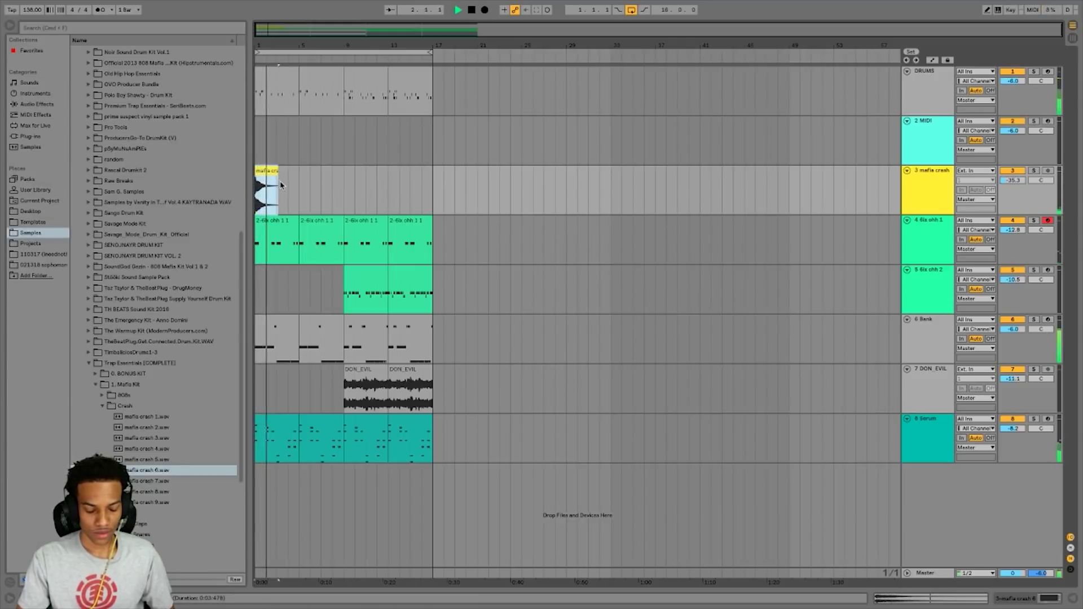
key("space")
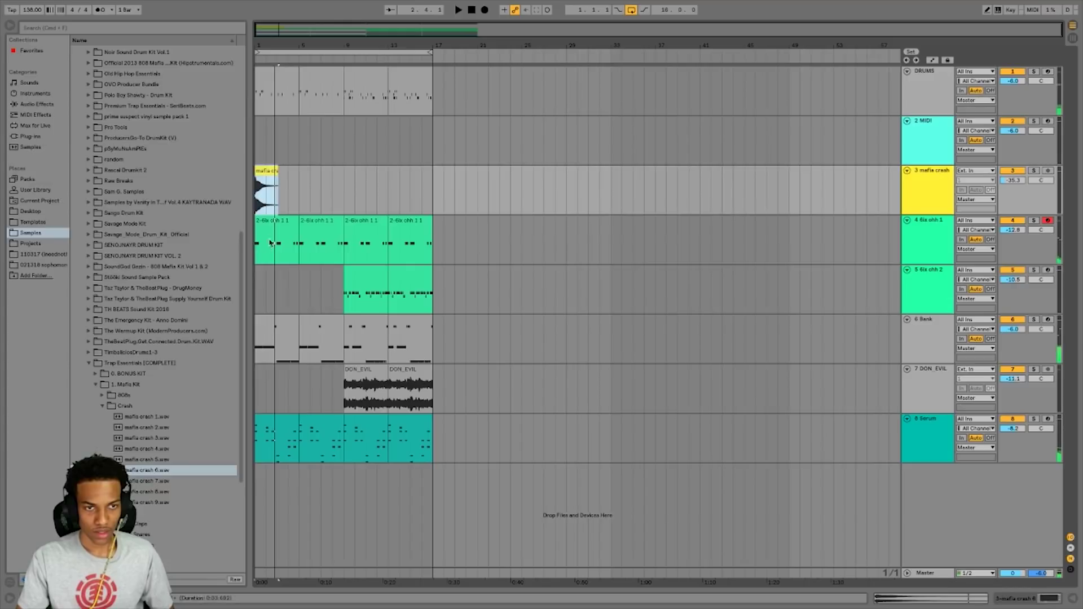
Delete the 6ix chh 1 track's hi-hat clips from the first eight bars and play the arrangement again
left_click_drag(271, 243, 324, 228)
key("Delete")
key("space")
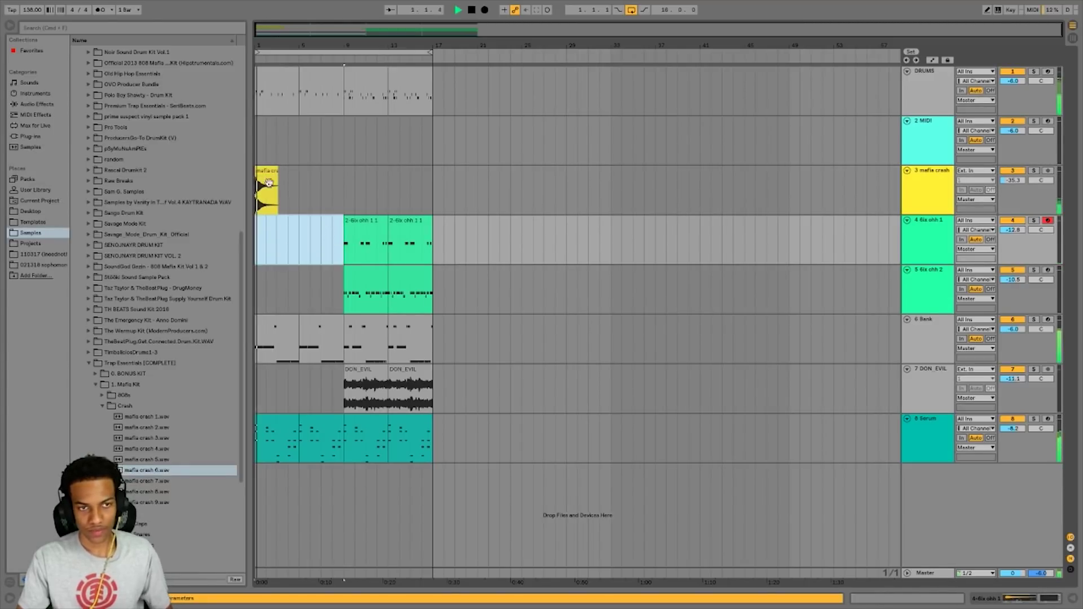
Set the mafia crash track's volume to -31.2 dB and copy its crash clip to bars 5, 9 and 13
left_click(1016, 181)
key("space")
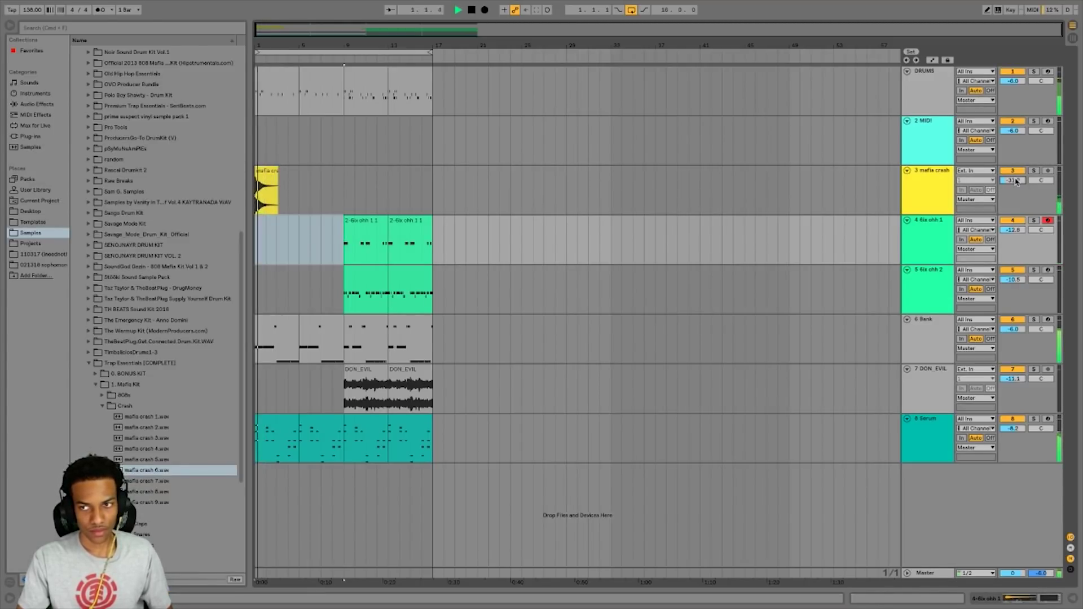
left_click(272, 180)
left_click(297, 189)
key("ctrl+v")
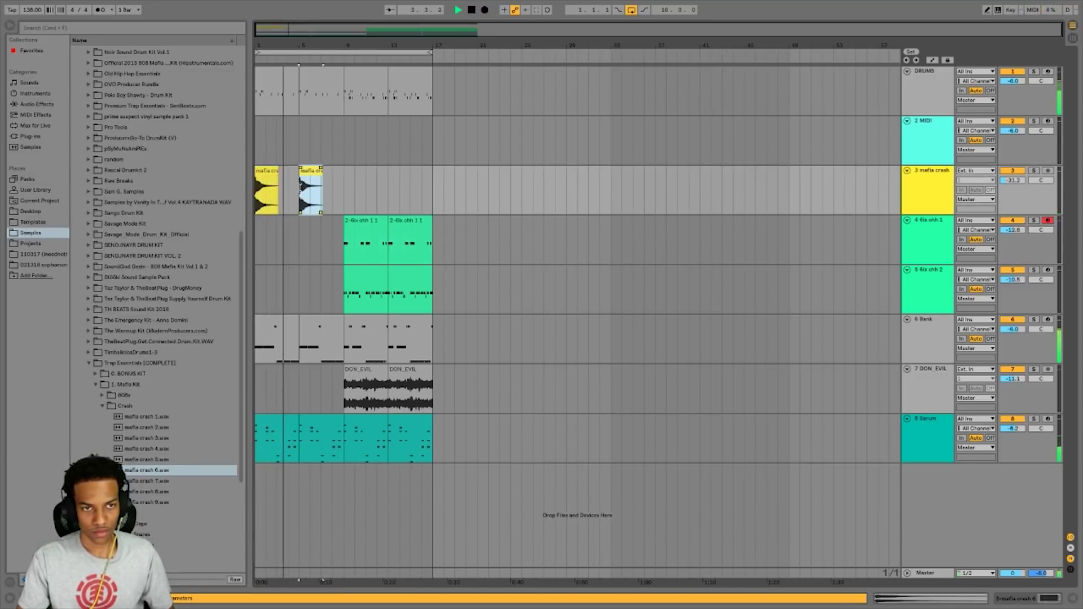
left_click(354, 194)
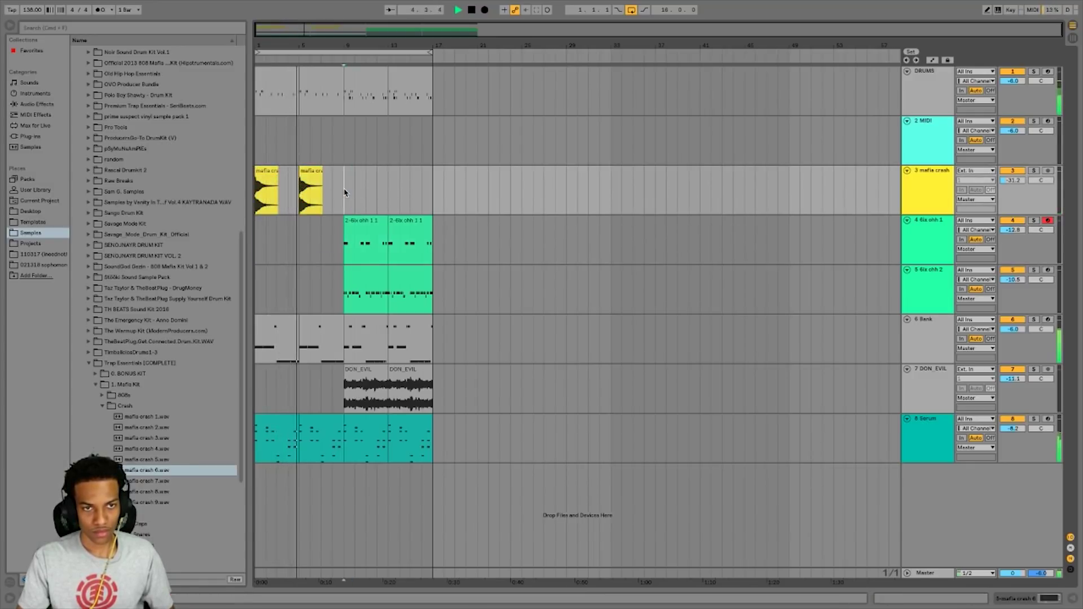
key("ctrl+v")
key("ctrl+v")
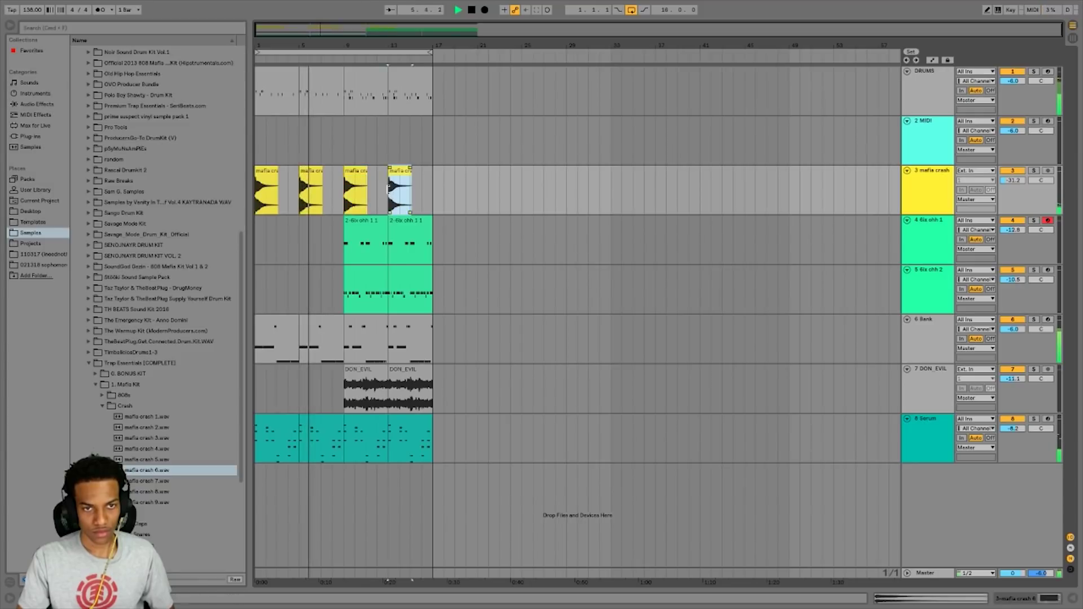
Select the final bar of the DON_EVIL audio and turn off that track's EQ Eight
double_click(924, 94)
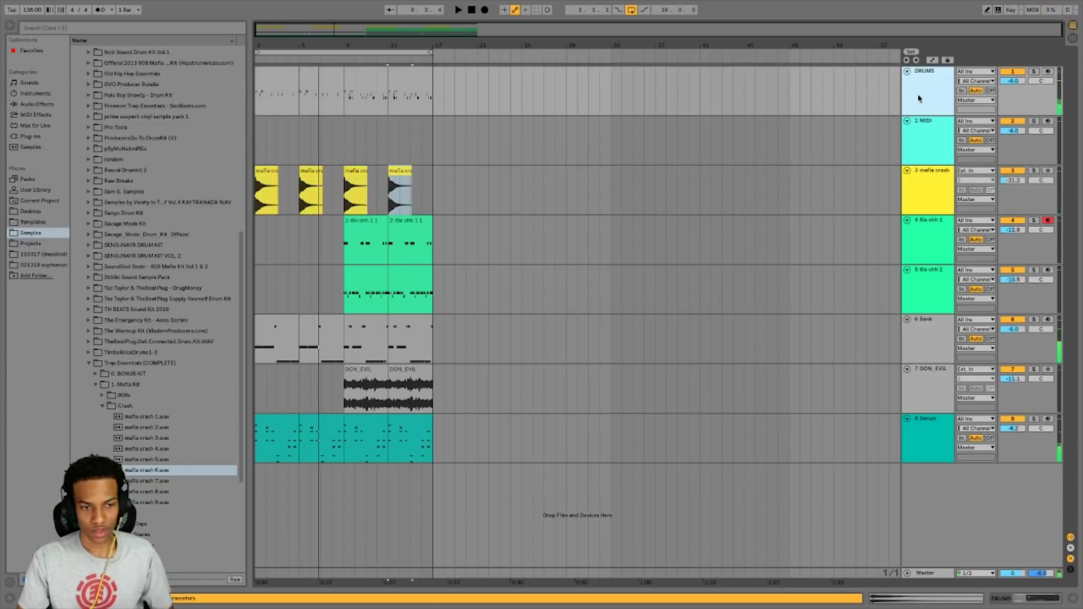
left_click_drag(378, 389, 386, 394)
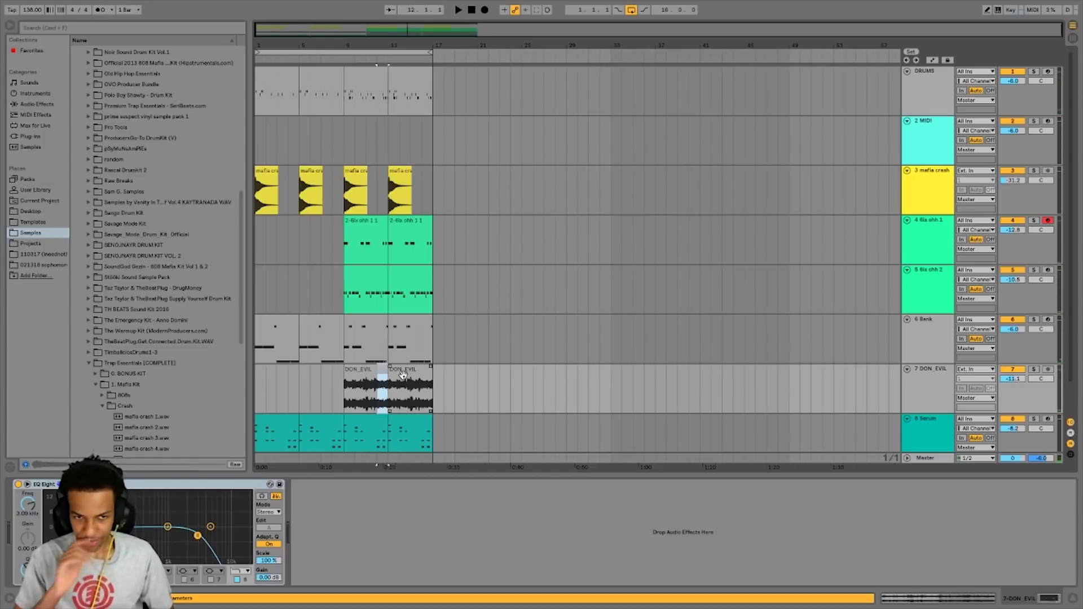
left_click_drag(427, 392, 433, 393)
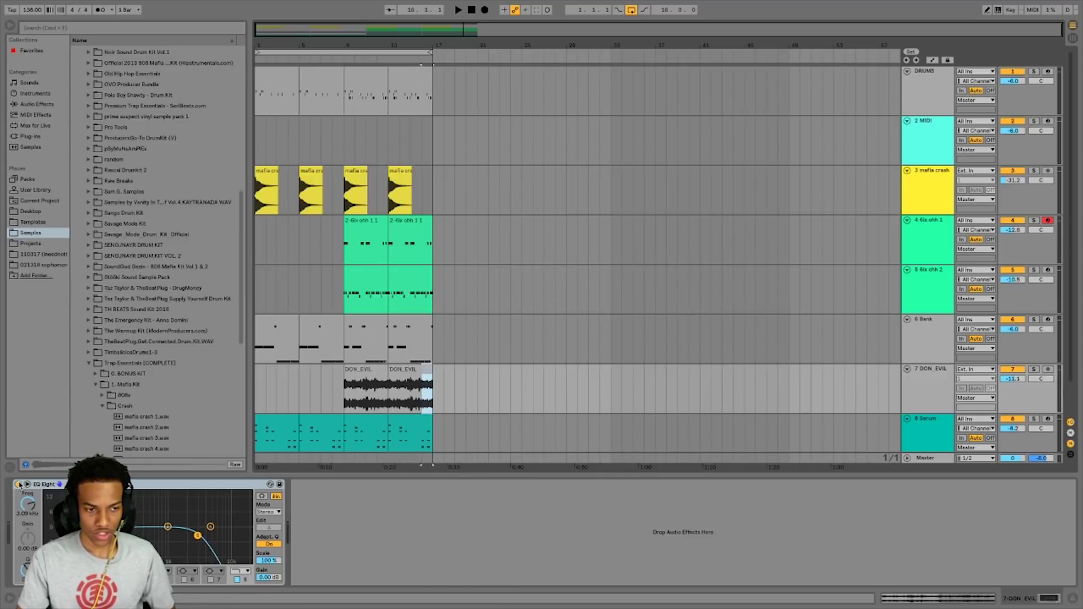
left_click(19, 485)
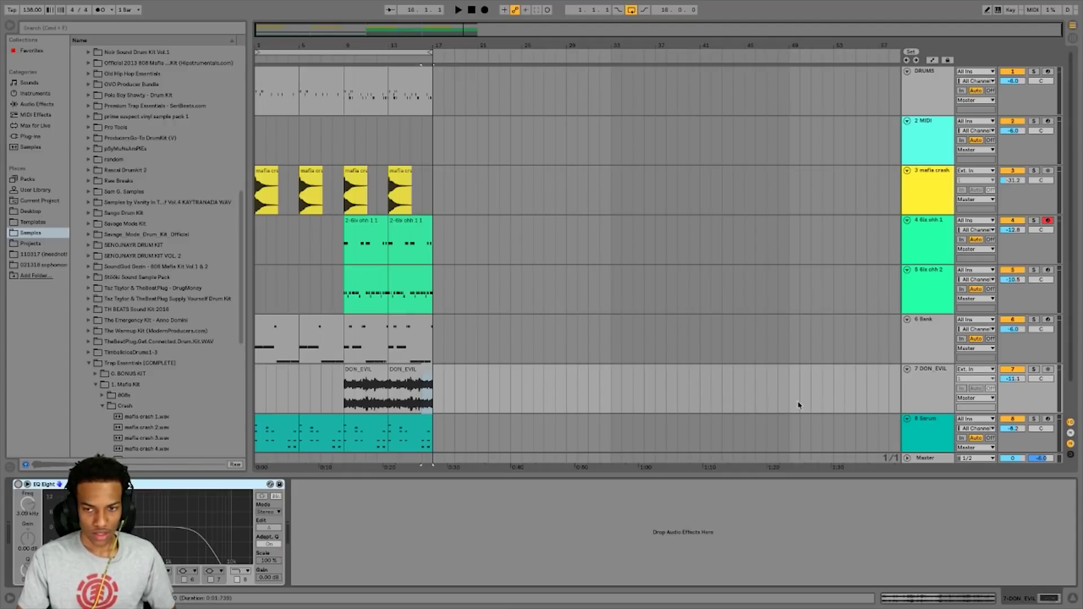
Place a copy of the selected DON_EVIL bar in the empty space at bar 48 on the same track and audition it
left_click(764, 401)
key("ctrl+v")
key("space")
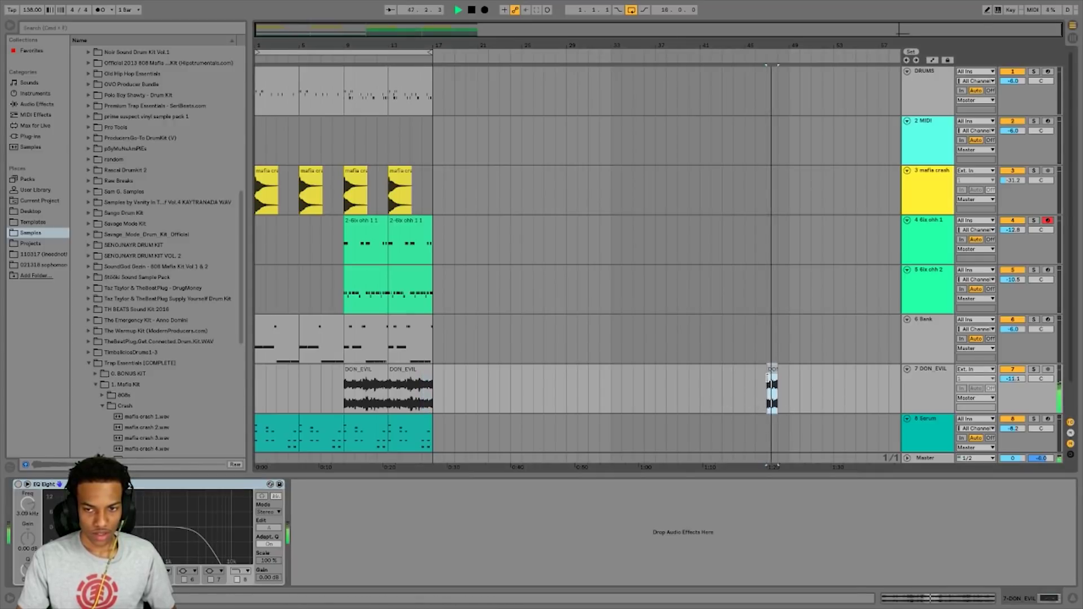
left_click_drag(767, 376, 779, 376)
key("space")
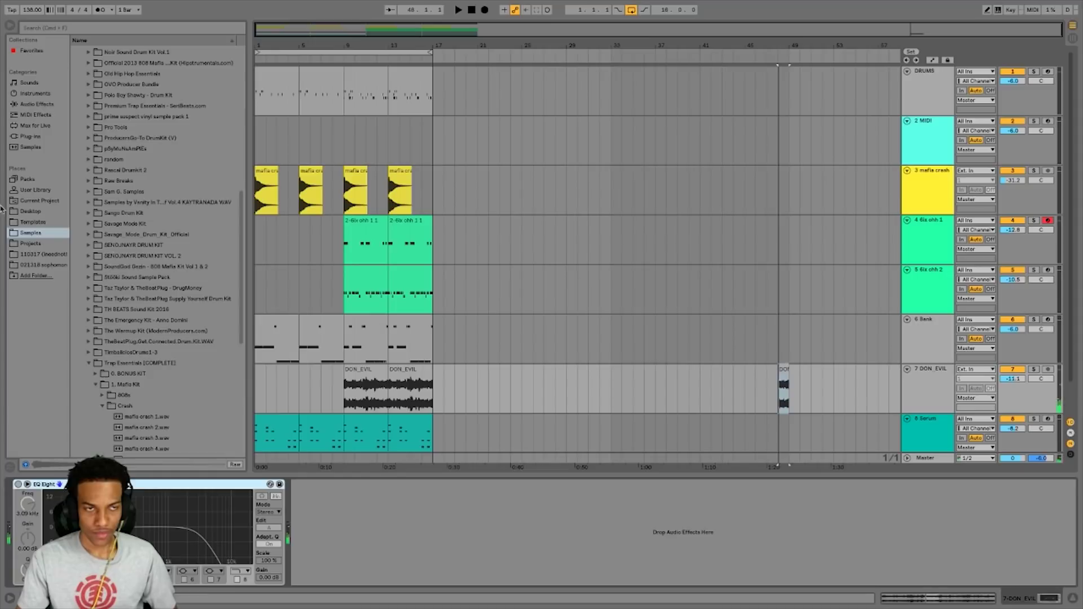
Add the Max for Live PitchDrop effect to the DON_EVIL track after EQ Eight
left_click(35, 105)
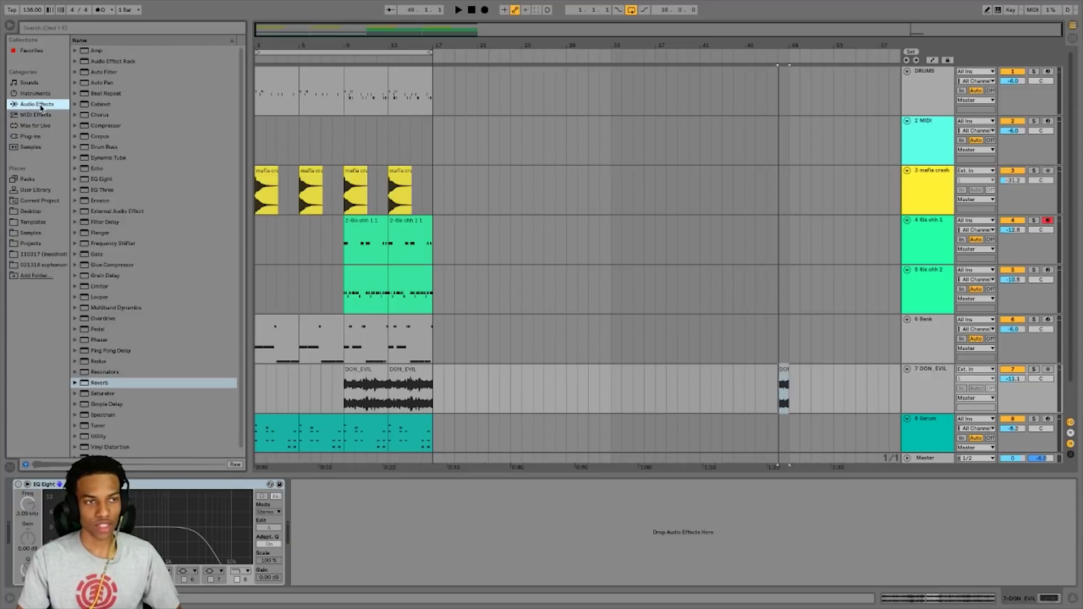
left_click(34, 126)
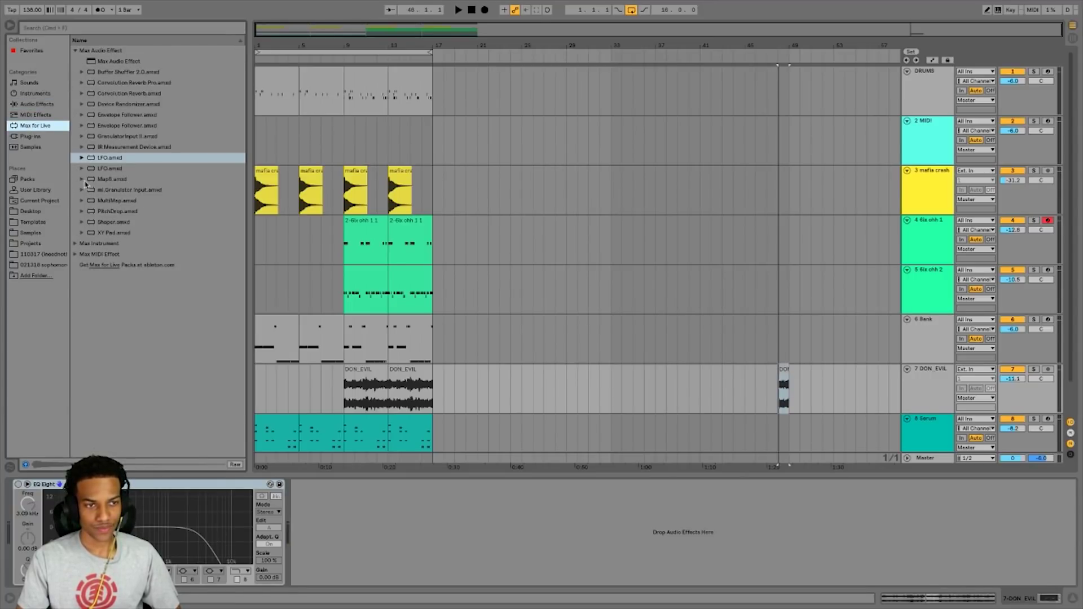
left_click_drag(116, 212, 345, 505)
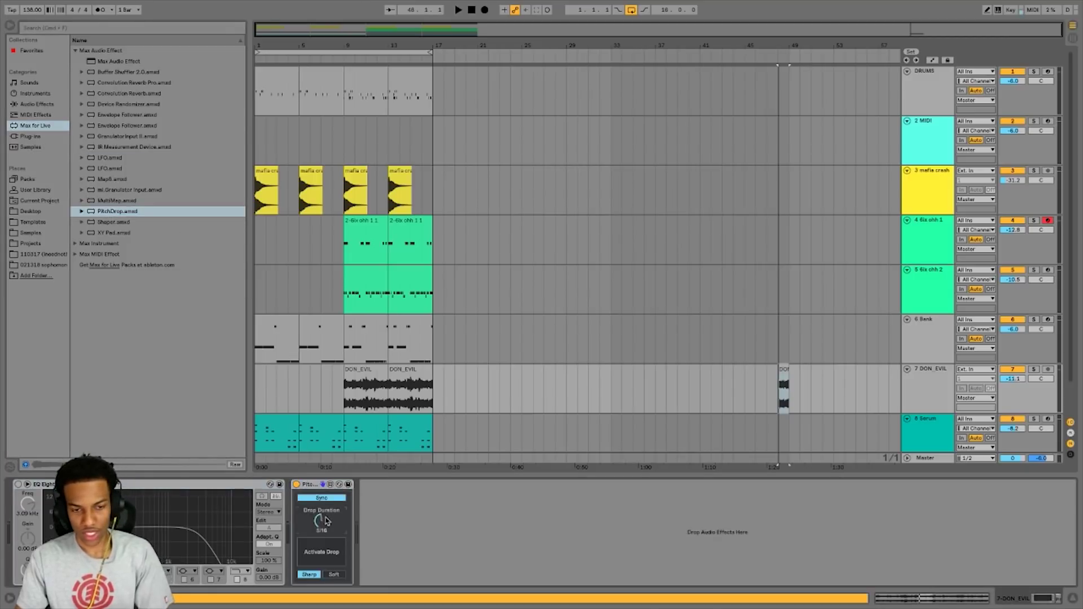
Reverse the isolated DON_EVIL clip at bar 48 and play it back
double_click(783, 387)
left_click(96, 193)
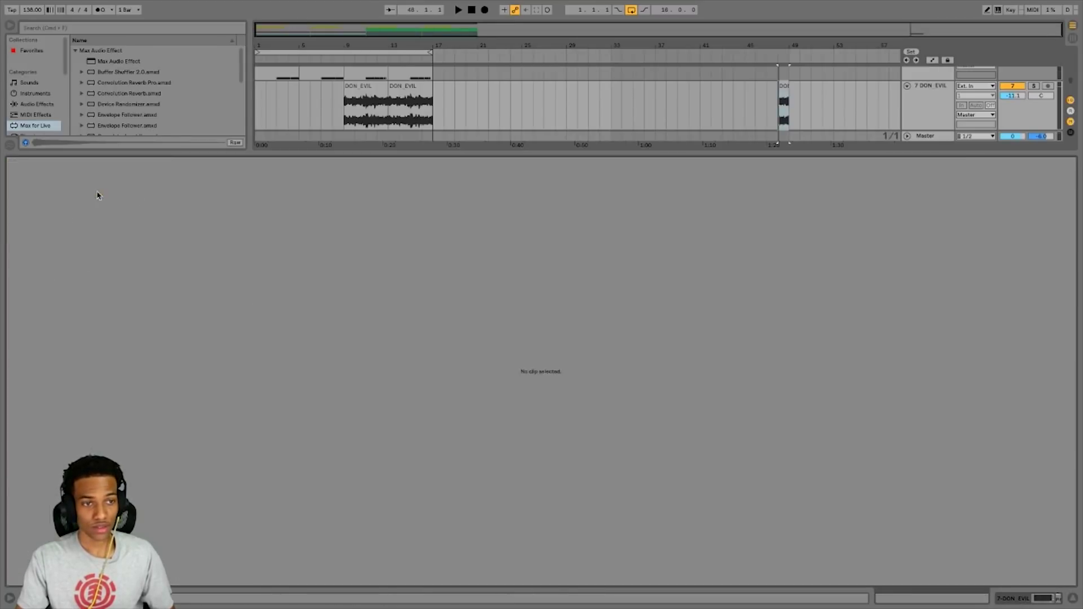
key("space")
key("space")
left_click(1074, 599)
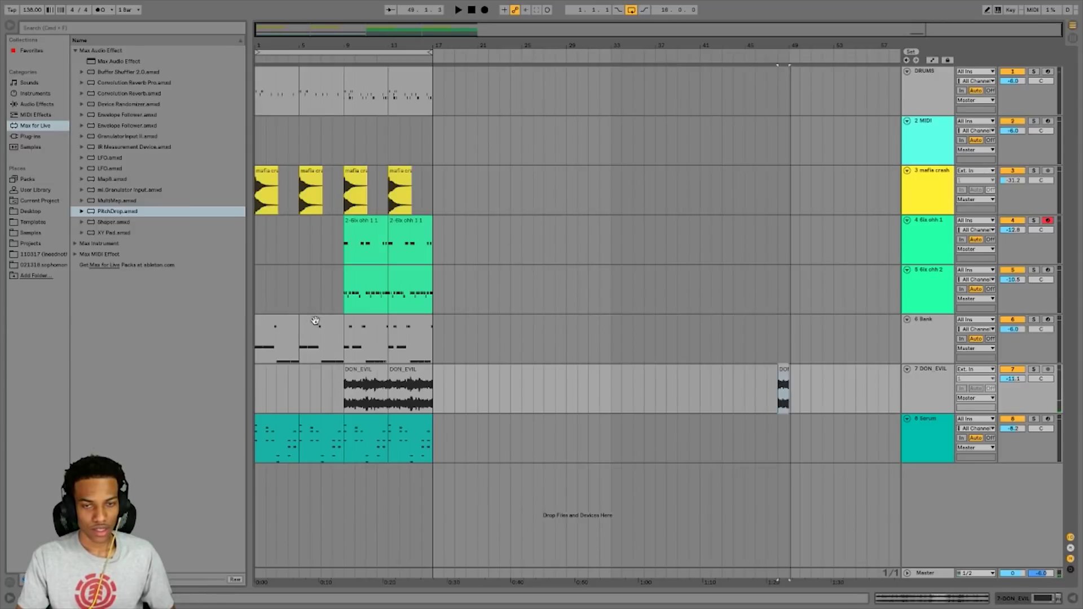
Set PitchDrop to Soft with a 1/2 Drop Duration and automate its drop activation across the isolated clip at bar 48
double_click(925, 396)
right_click(330, 545)
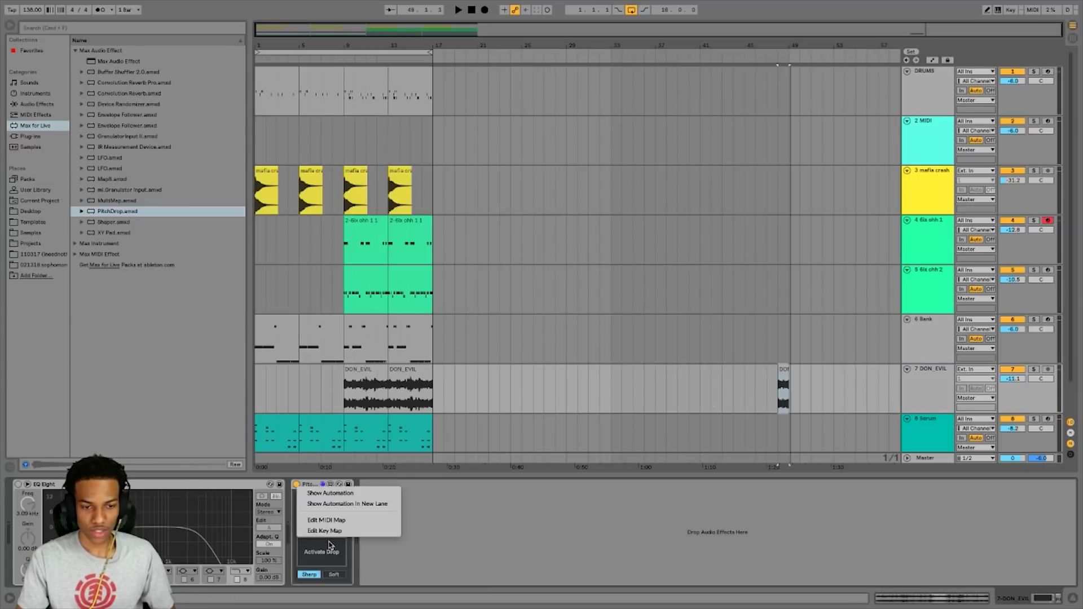
left_click(332, 561)
left_click(333, 575)
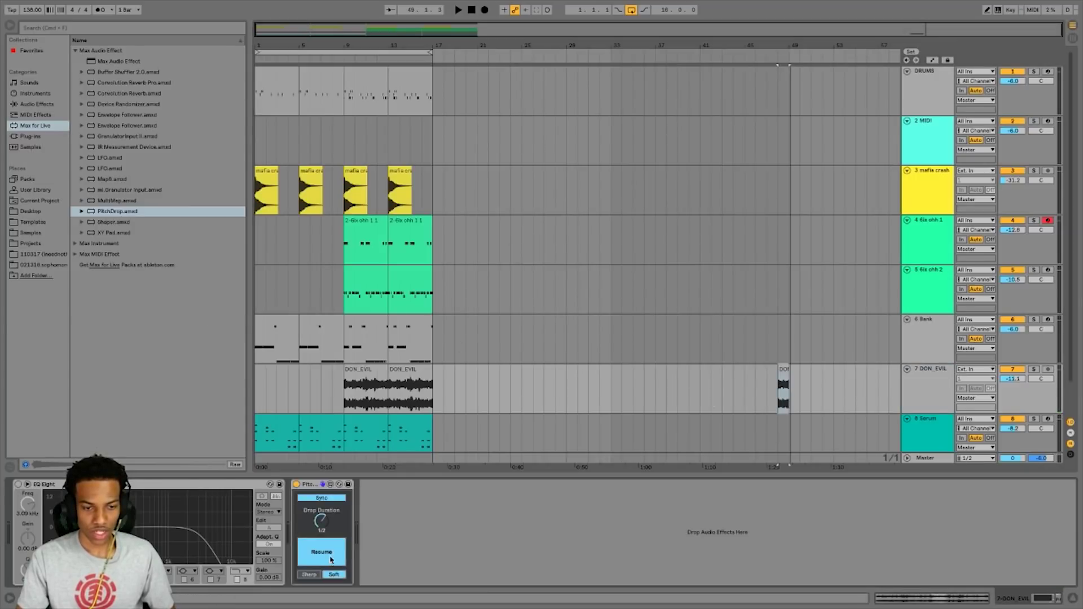
left_click(932, 61)
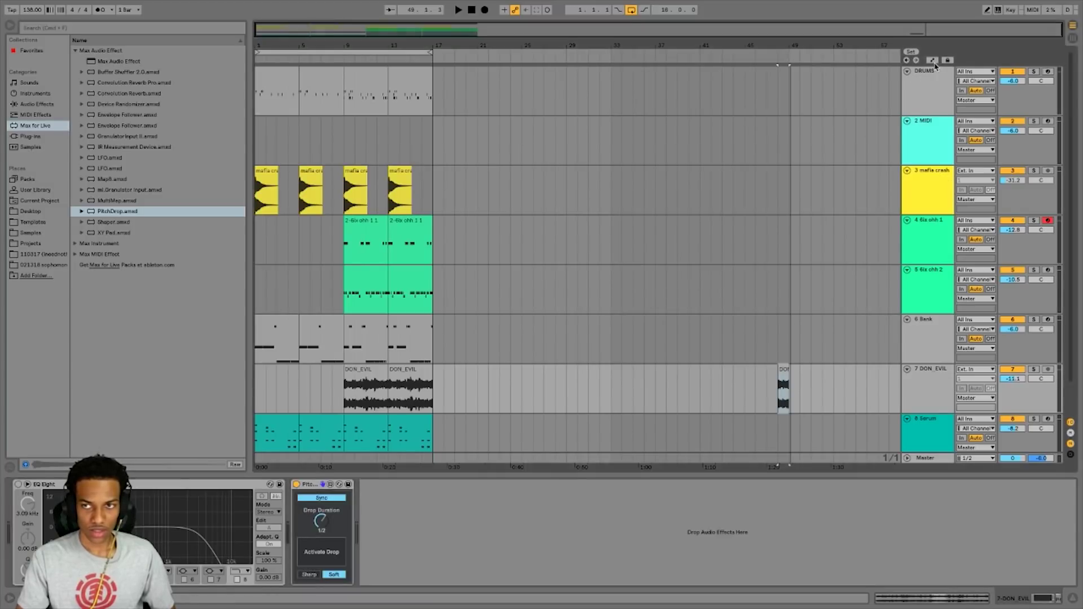
key("space")
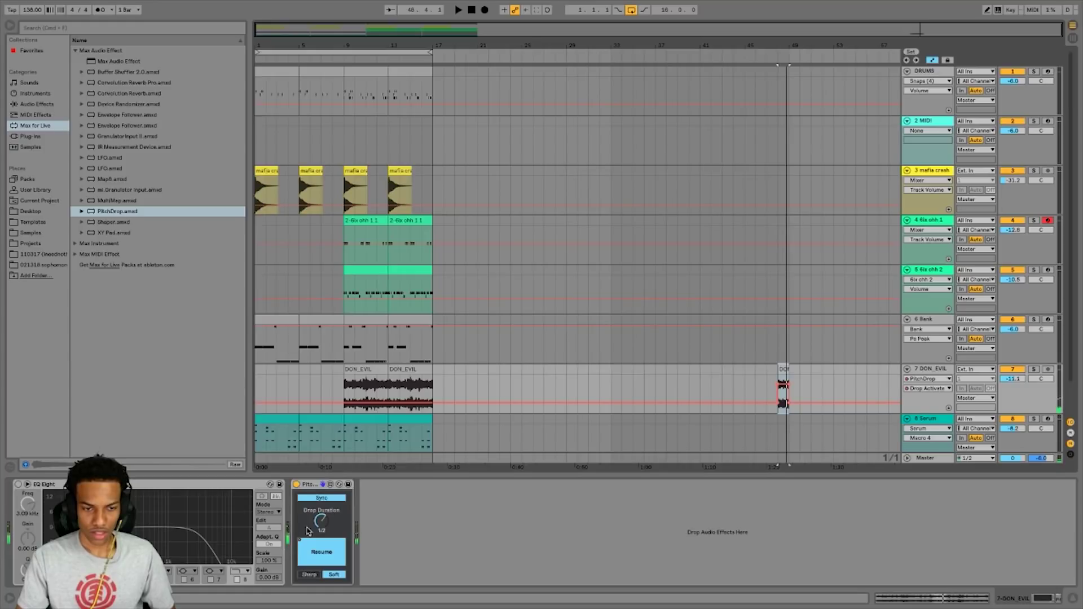
Set PitchDrop's Drop Duration to 1 and play the isolated clip from bar 47 with the Drop Activate automation shown
left_click_drag(320, 523, 319, 514)
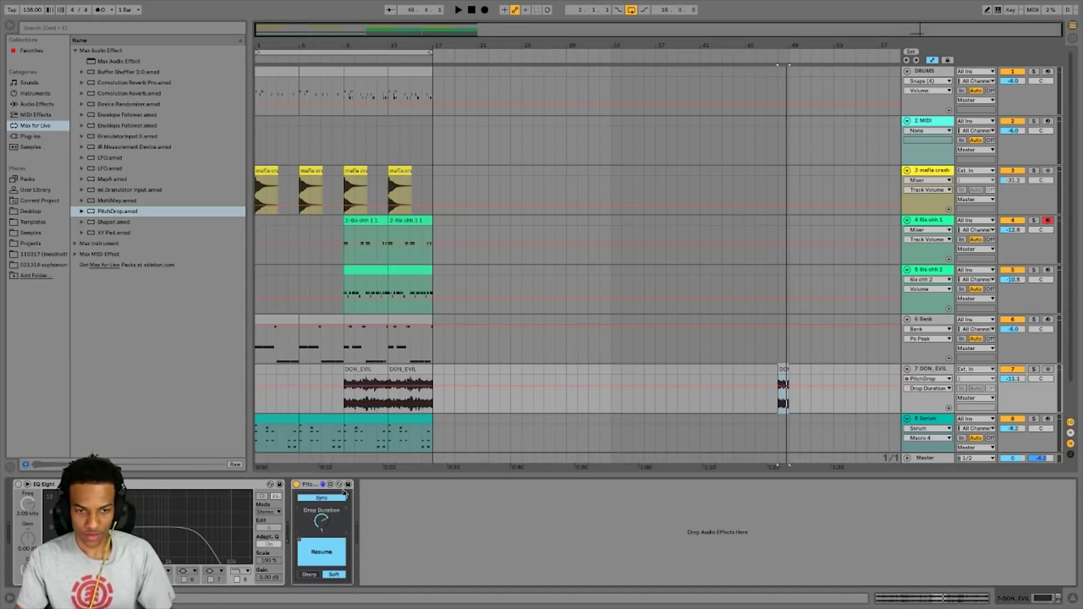
left_click(772, 406)
key("space")
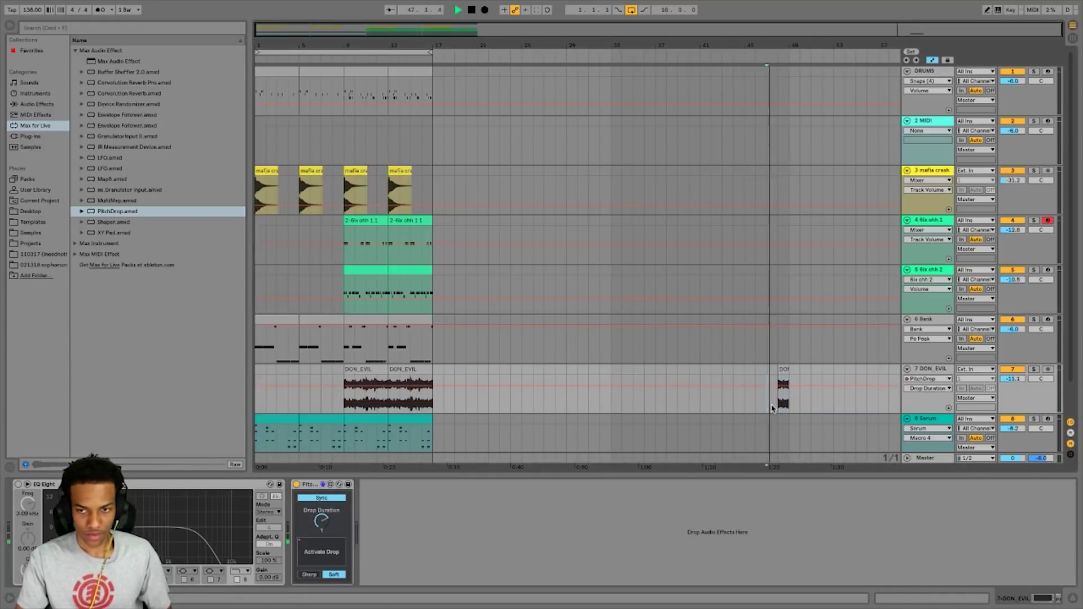
right_click(321, 551)
left_click(750, 375)
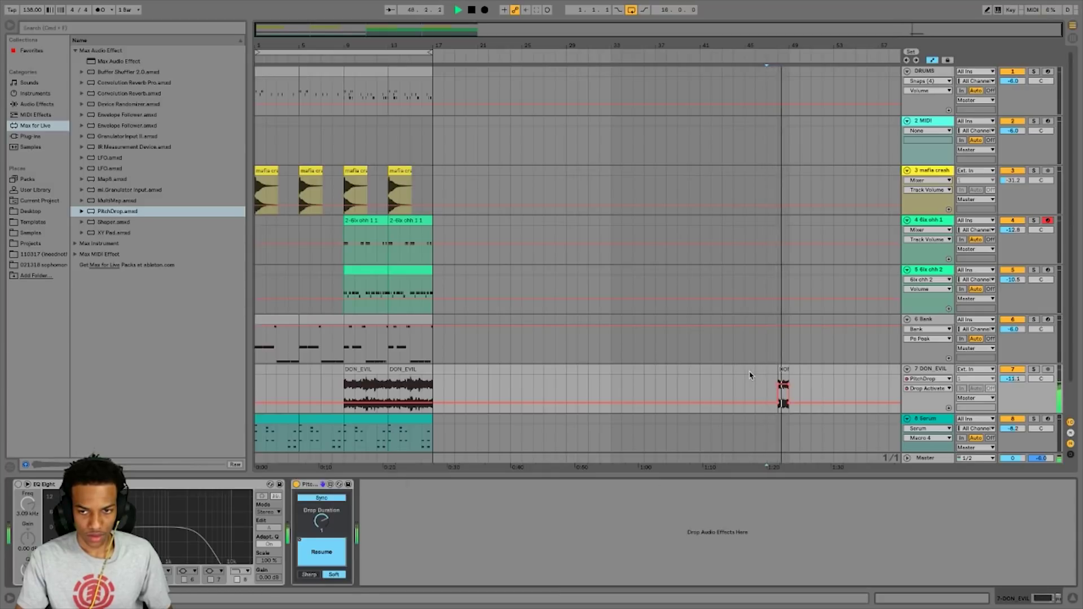
key("space")
Insert a new audio track directly below the DON_EVIL track
left_click(811, 386)
right_click(921, 370)
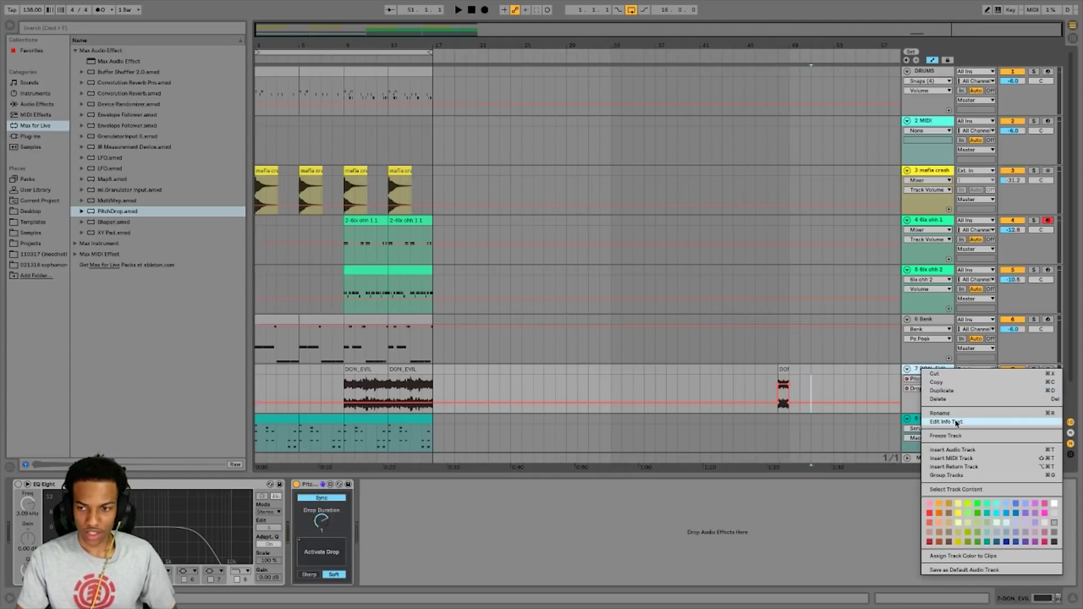
left_click(962, 452)
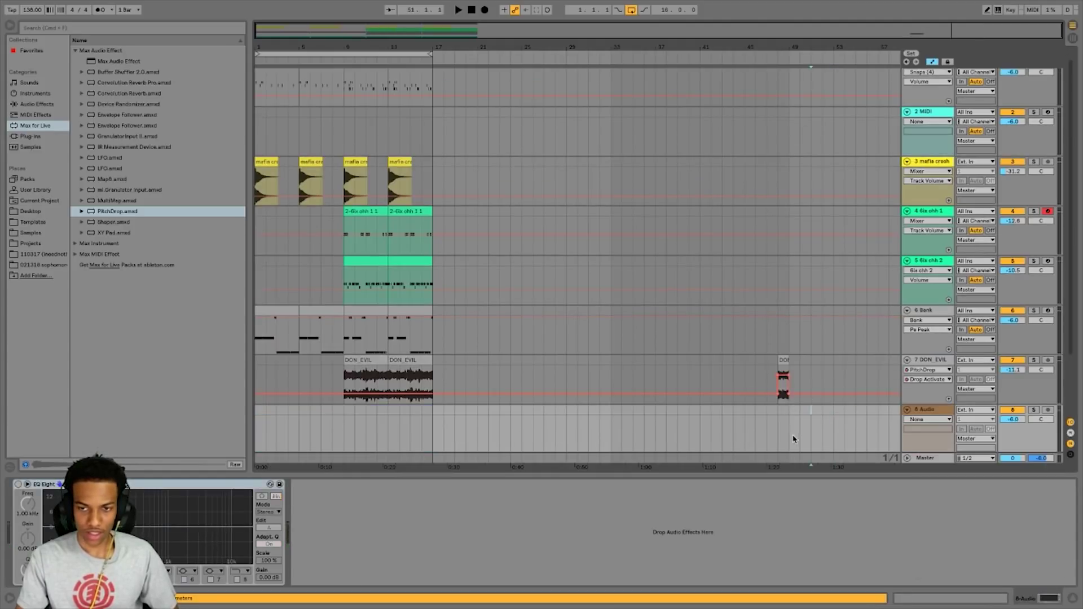
scroll(784, 400, "down", 2)
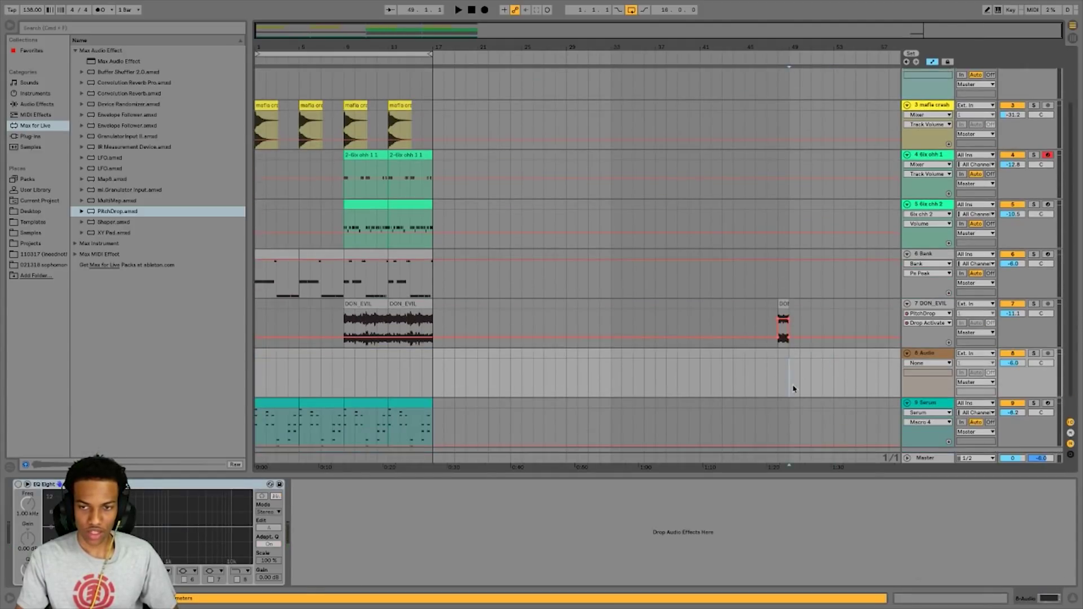
Hide the automation, freeze the DON_EVIL track and move its isolated clip at bar 48 onto the new audio track
left_click(931, 62)
right_click(790, 328)
left_click(828, 419)
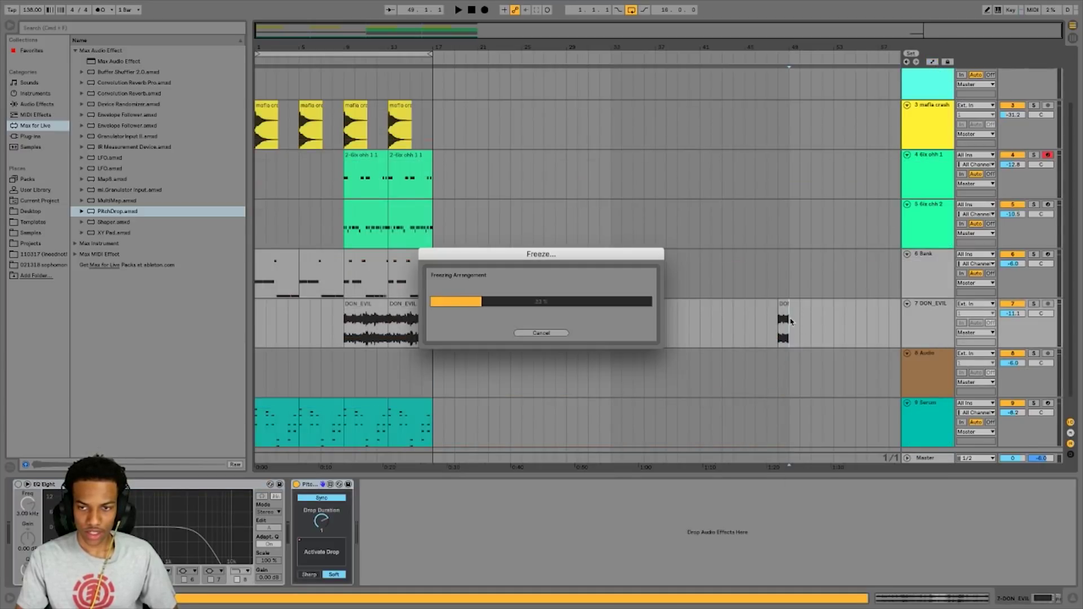
left_click(782, 312)
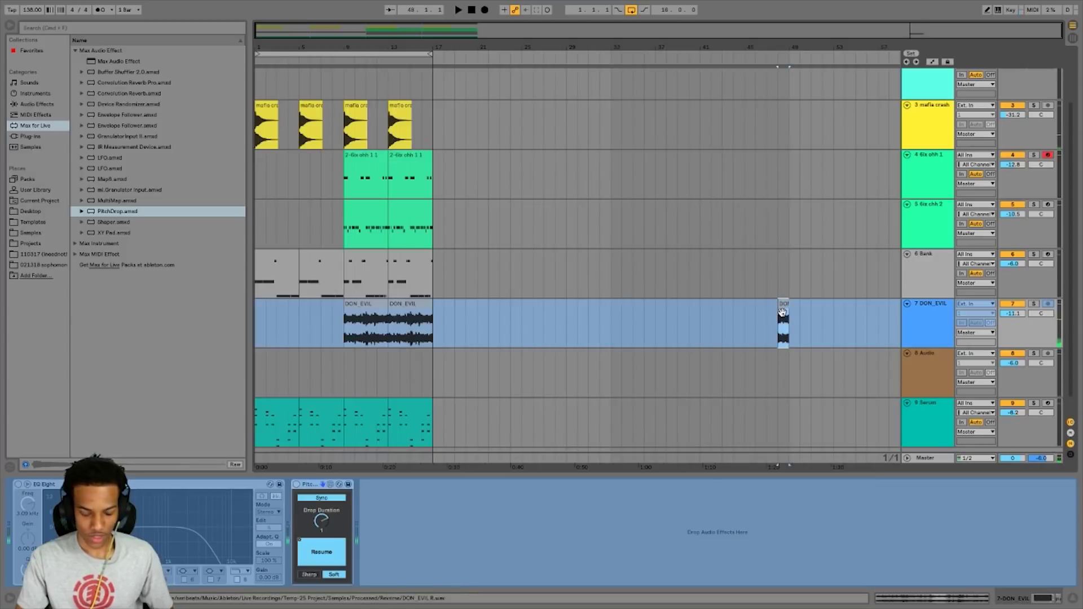
left_click_drag(782, 312, 790, 367)
Select the emptied span from bar 48 on the DON_EVIL track and unfreeze the track
left_click(793, 323)
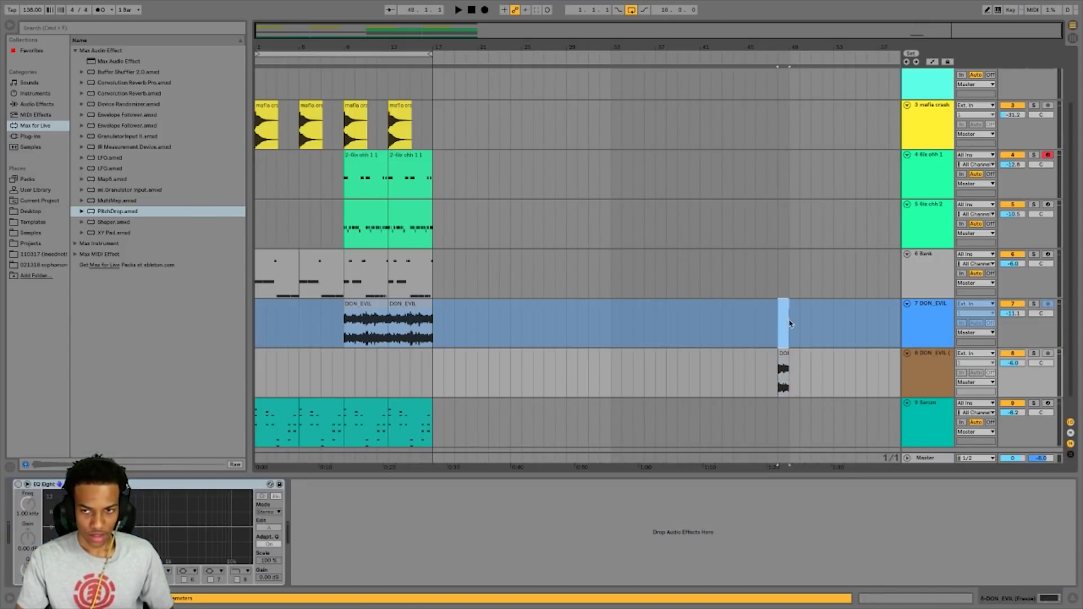
left_click_drag(795, 321, 778, 325)
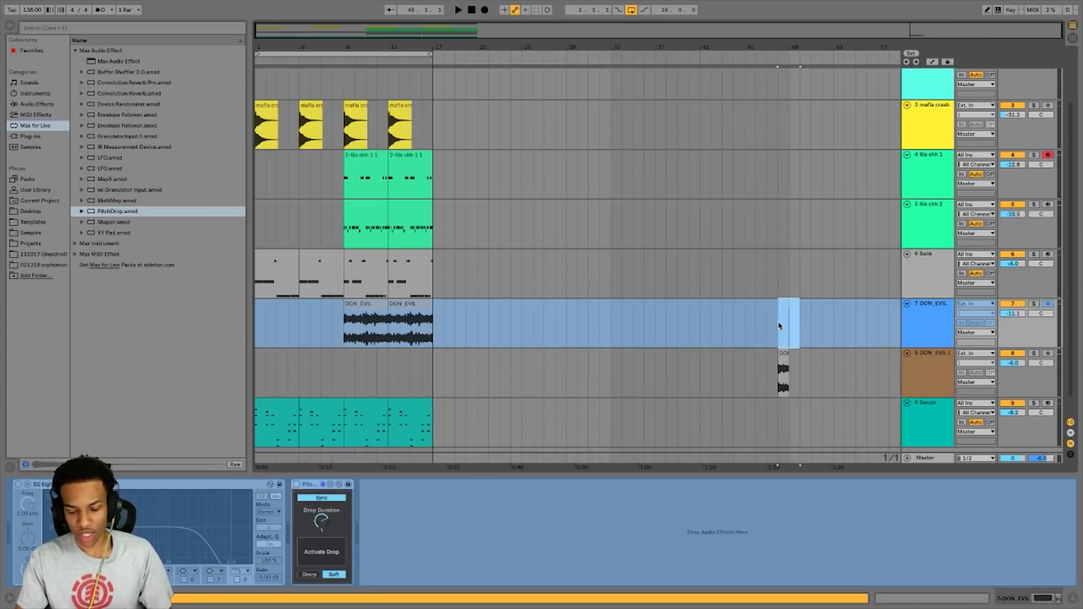
right_click(778, 326)
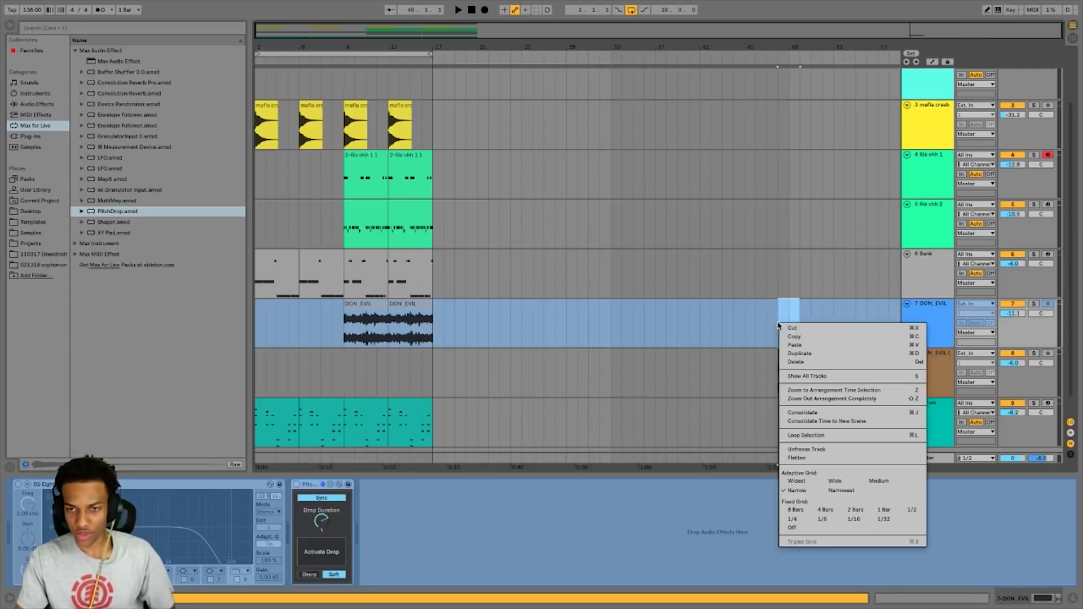
left_click(811, 457)
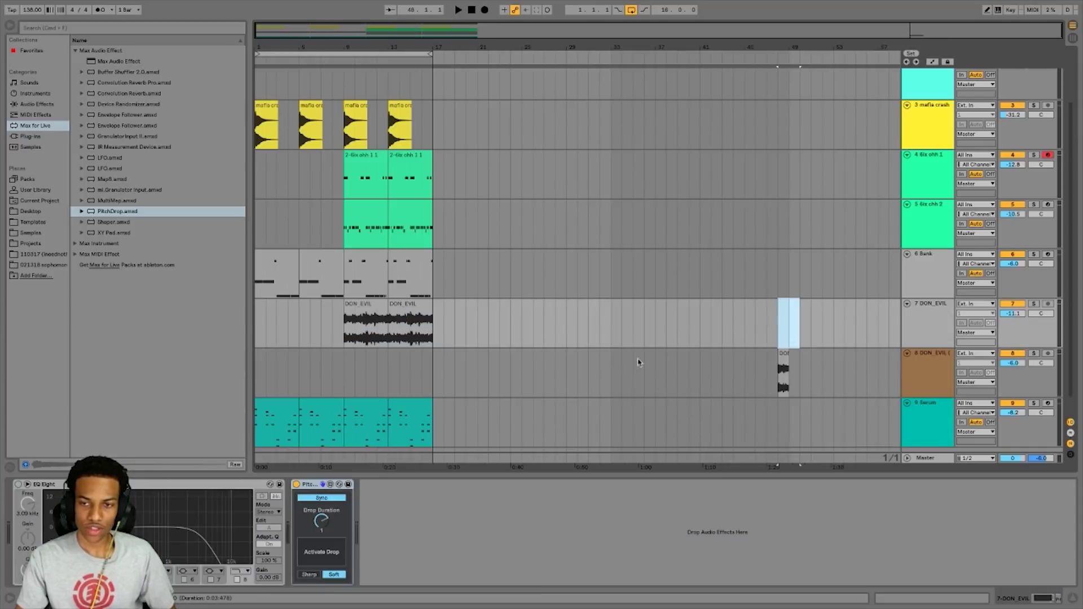
Move the rendered clip on the new audio track to bar 8 so it ends where the DON_EVIL part starts
left_click(931, 335)
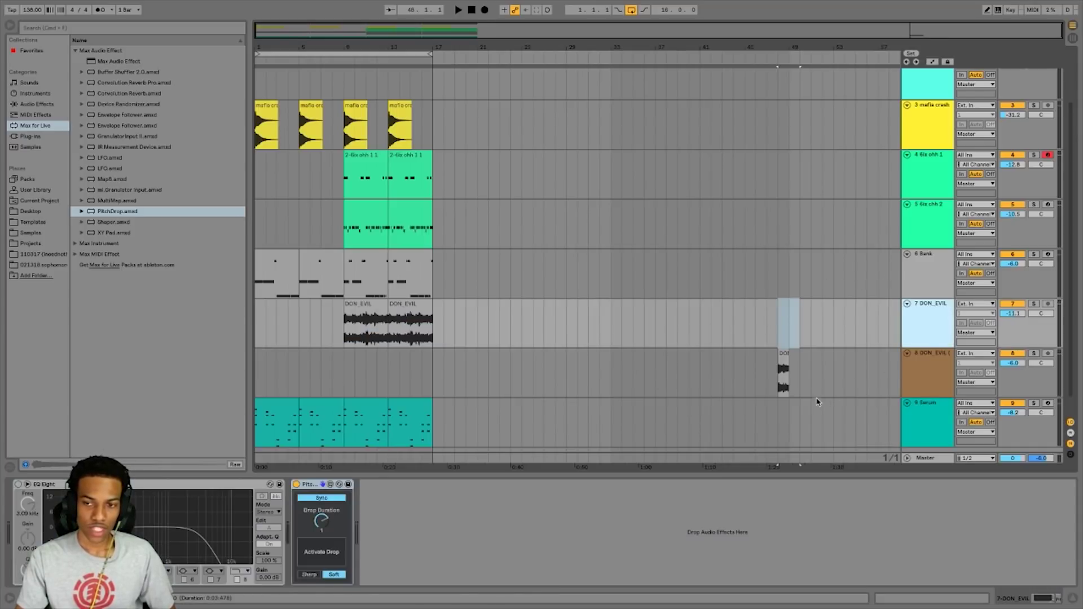
left_click(781, 358)
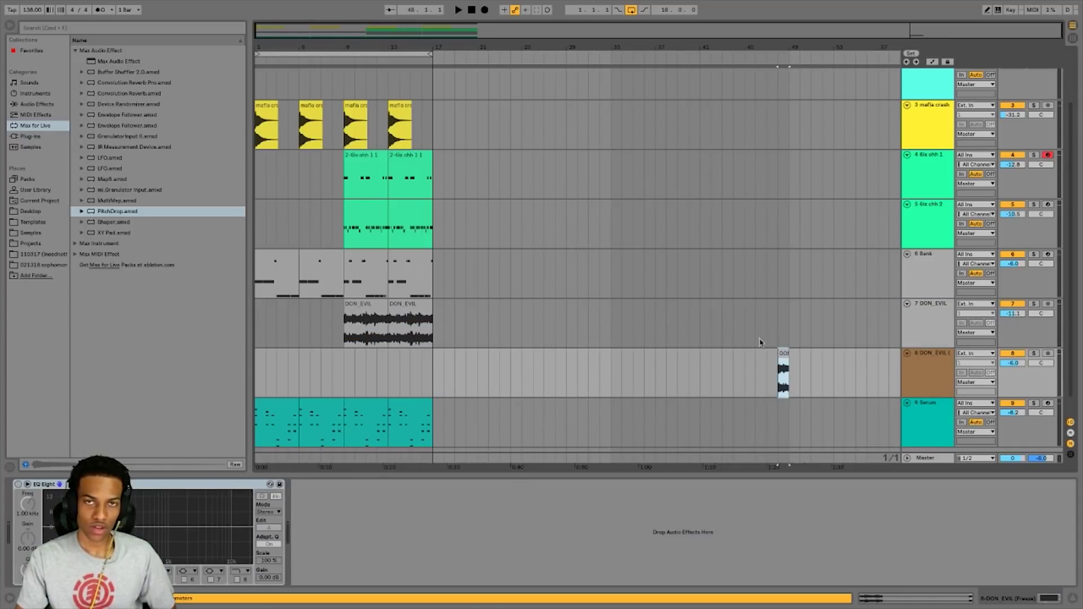
left_click_drag(783, 368, 338, 368)
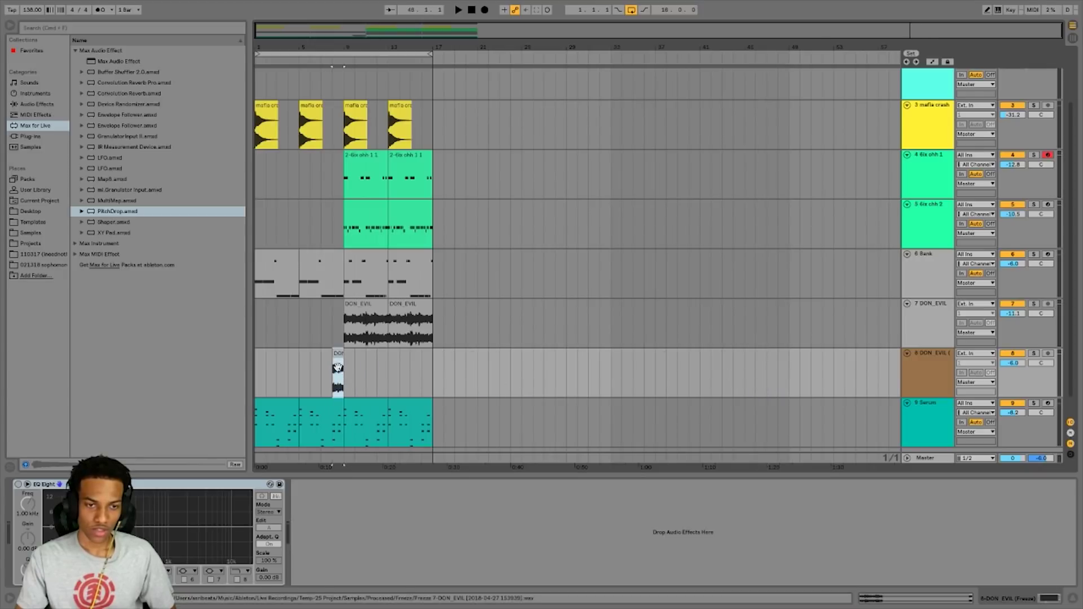
Reverse the rendered clip at bar 8 and play it leading into the DON_EVIL part
double_click(337, 367)
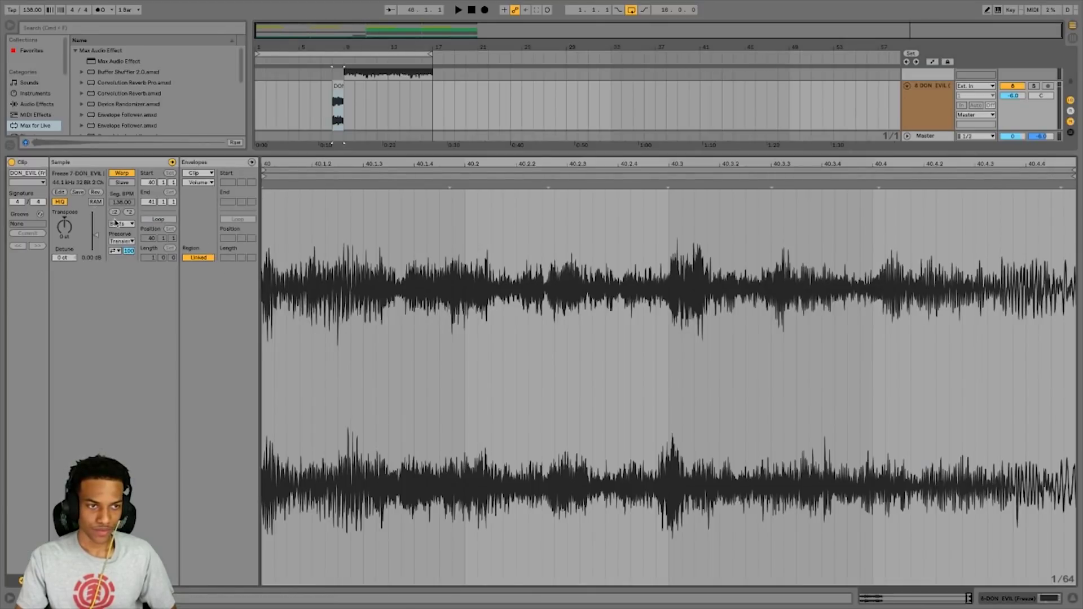
left_click(95, 192)
key("space")
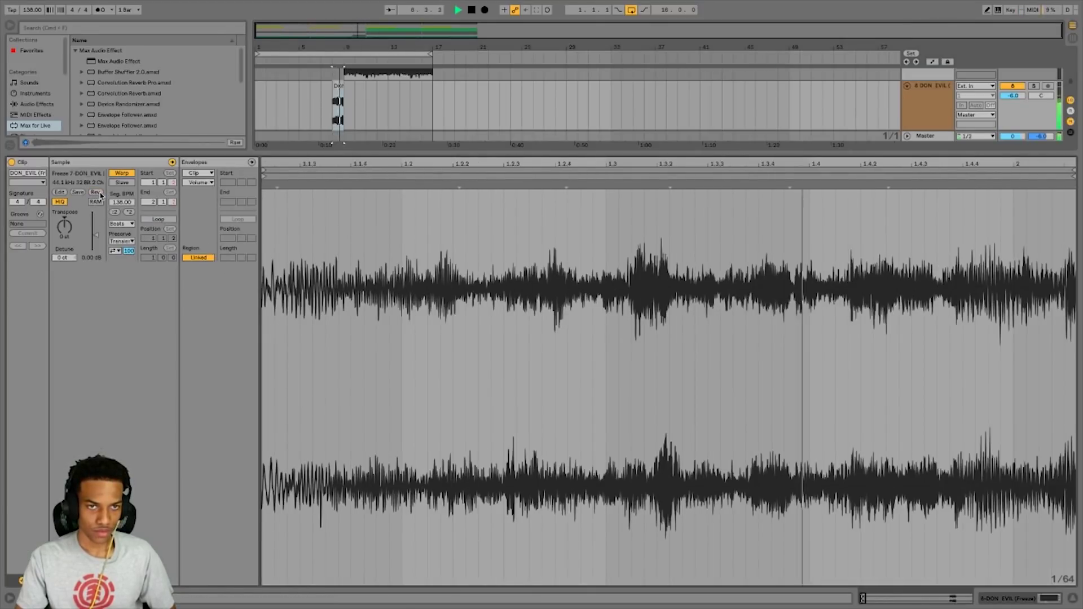
key("space")
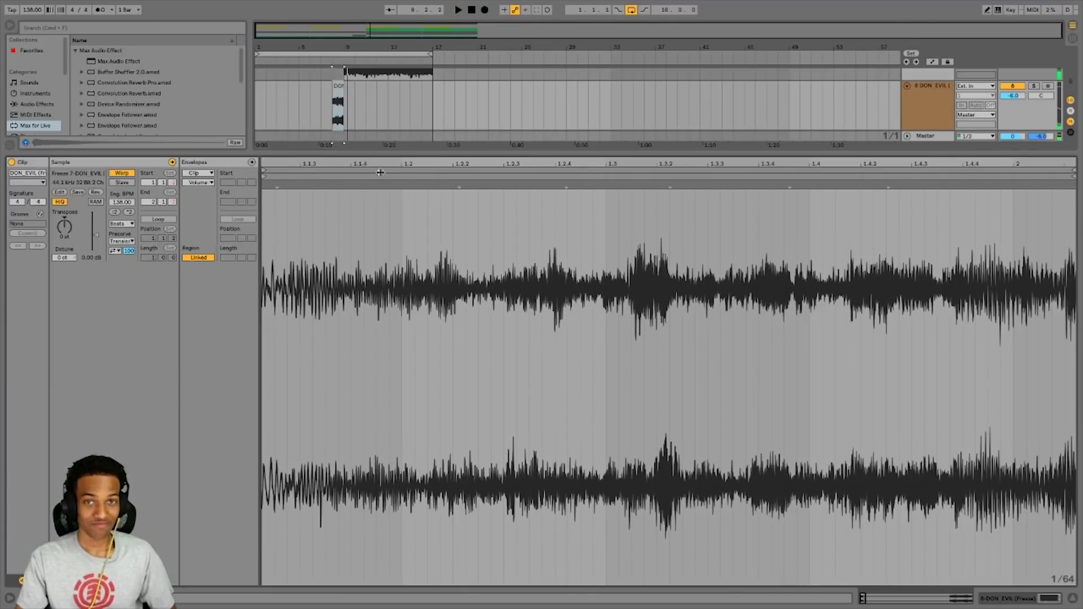
left_click(1069, 601)
Shape a curved fade-in across the reversed clip at bar 8 and play the transition into bar 9
left_click(337, 440)
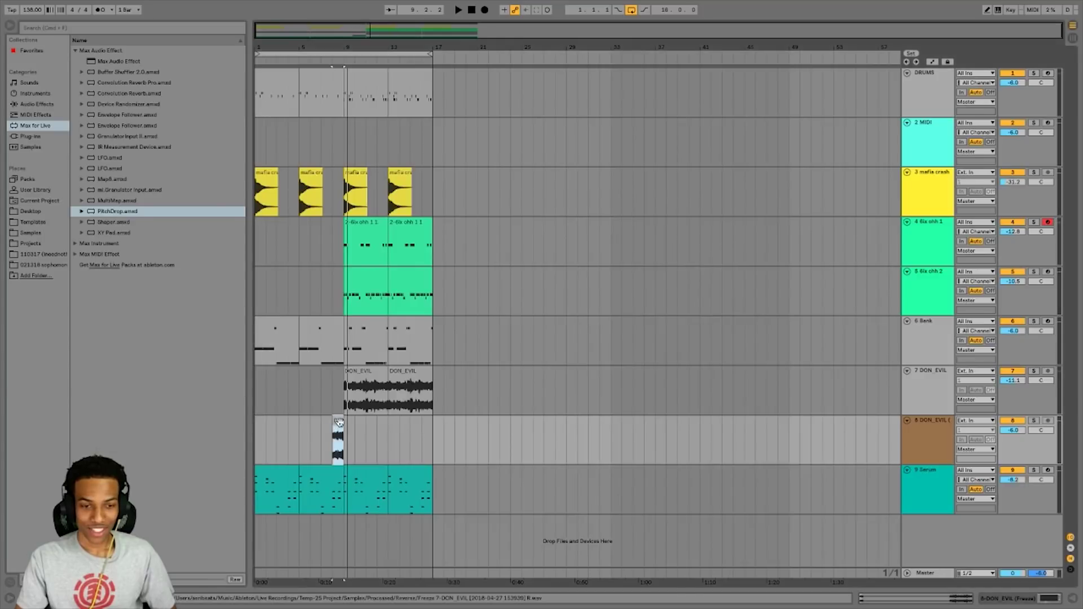
left_click_drag(299, 44, 300, 73)
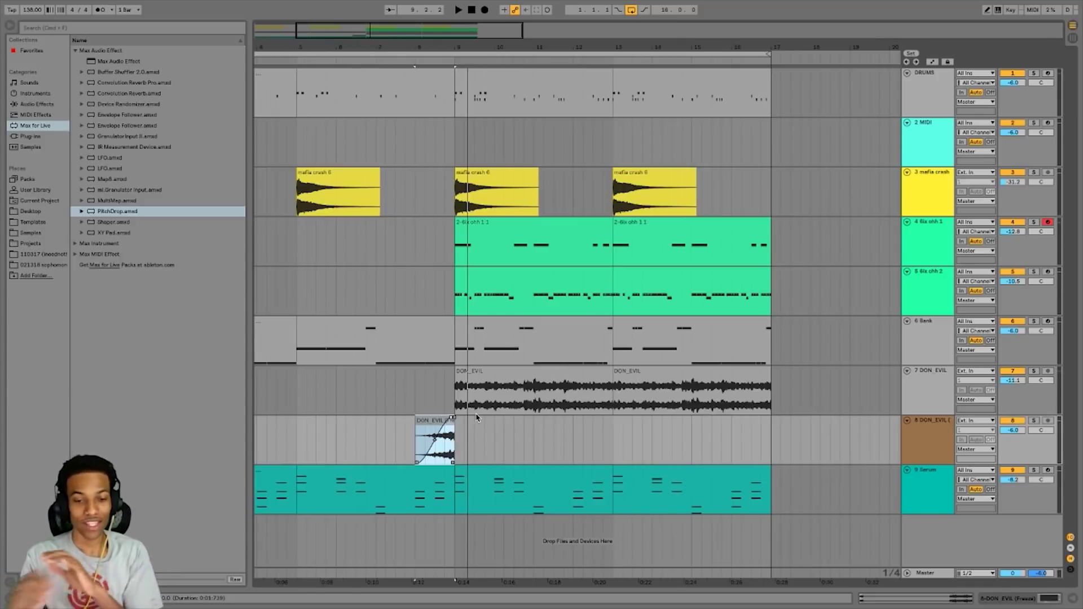
key("space")
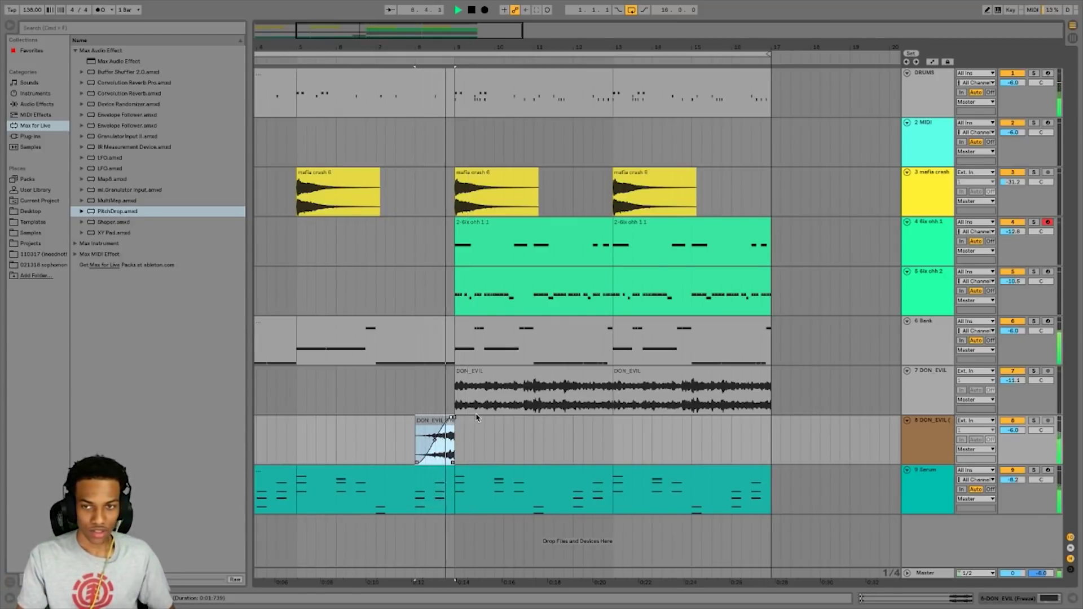
key("space")
key("space")
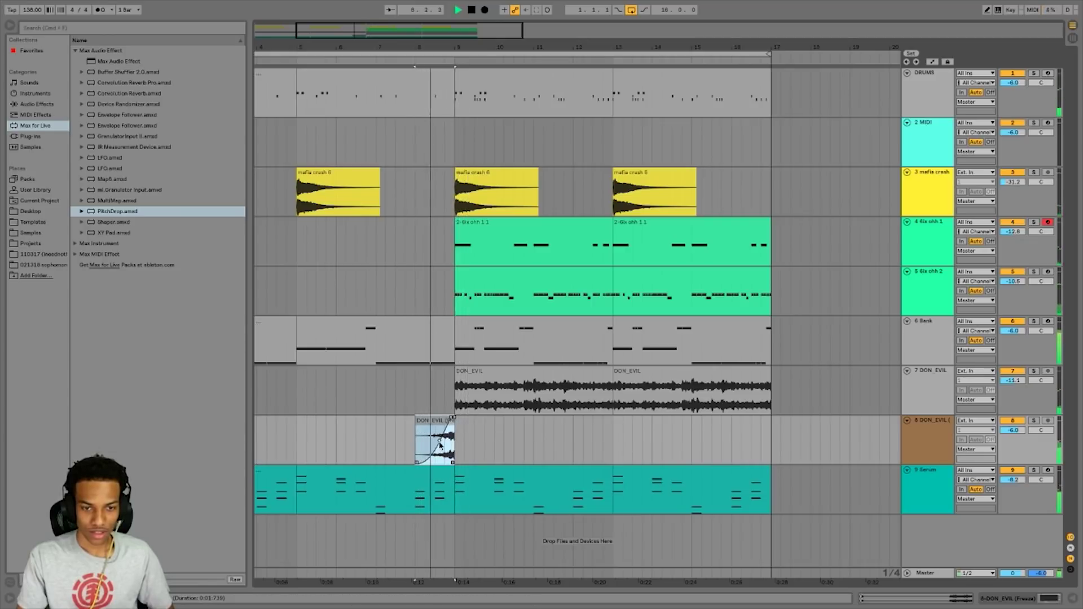
key("space")
Try trimming the reversed clip's start to the middle of bar 8, and extend it back to the start of bar 8
left_click_drag(415, 439, 435, 440)
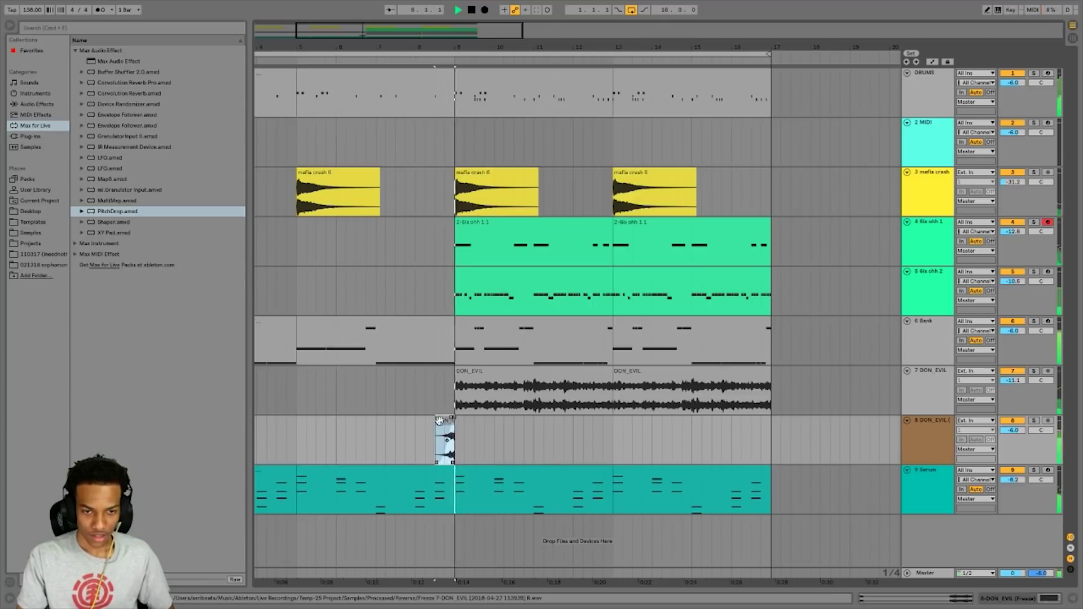
left_click_drag(435, 434, 415, 420)
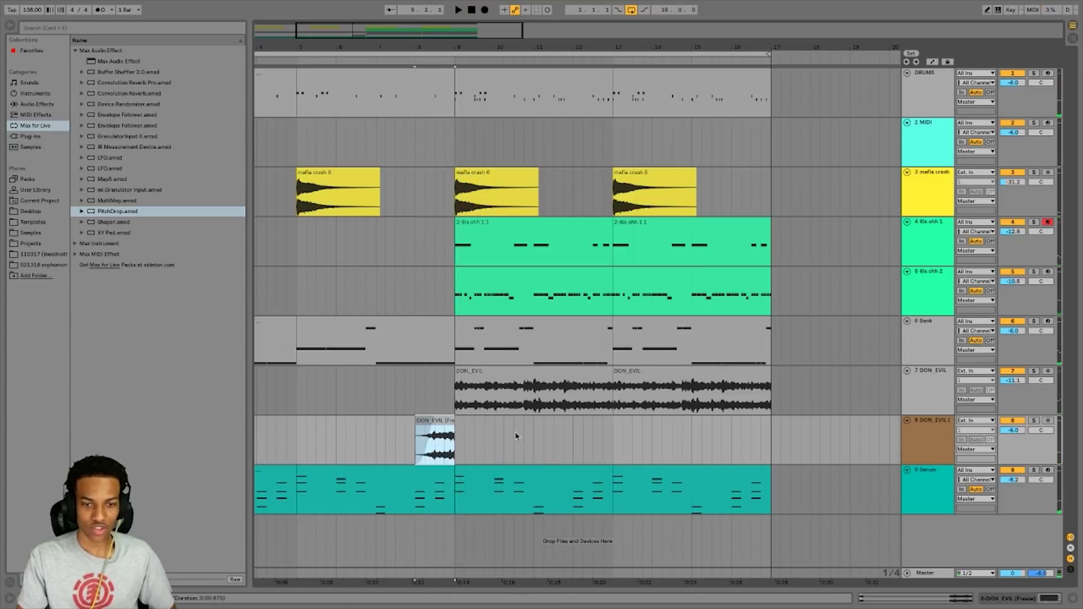
Undo the clip edits until the isolated clip is back on the DON_EVIL track at bar 48, and open its sample settings
left_click_drag(381, 31, 380, 40)
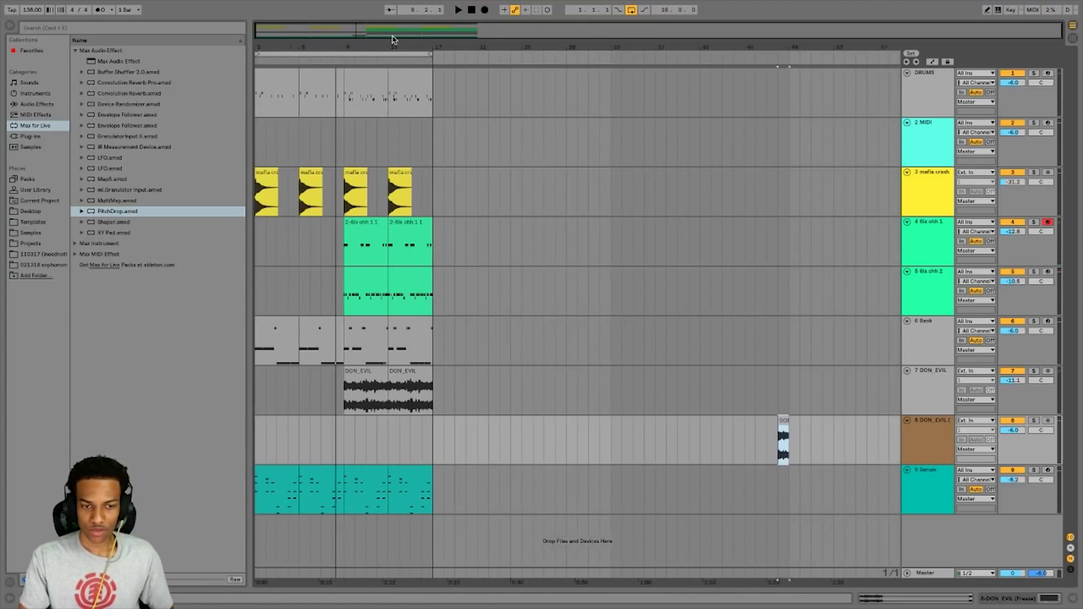
left_click_drag(783, 439, 800, 399)
double_click(783, 386)
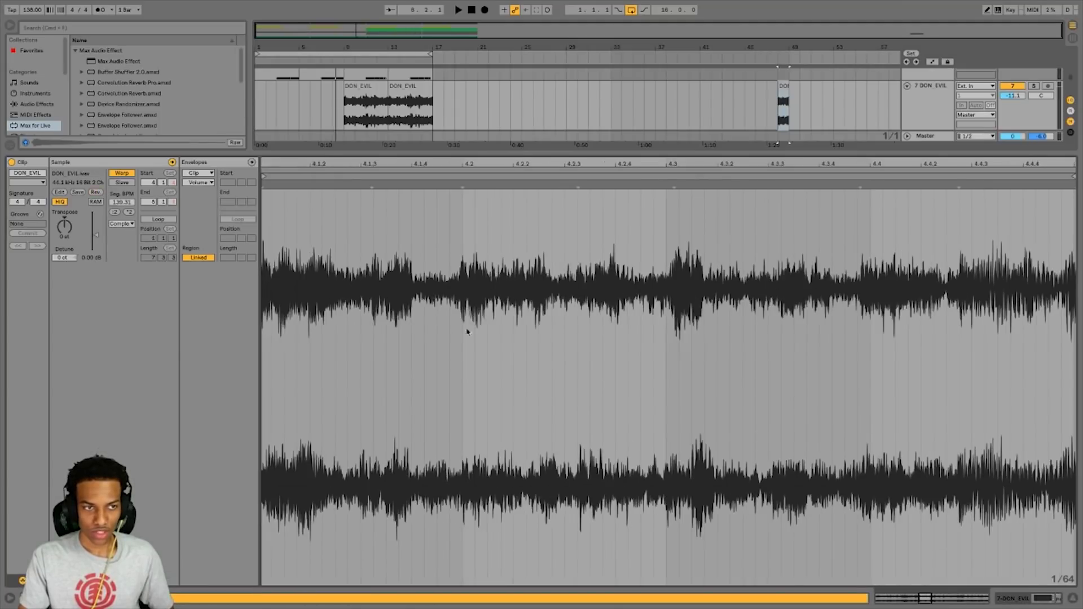
Hide the clip view and freeze the DON_EVIL track to render its isolated pitch-drop clip near bar 48
left_click(1074, 598)
right_click(800, 388)
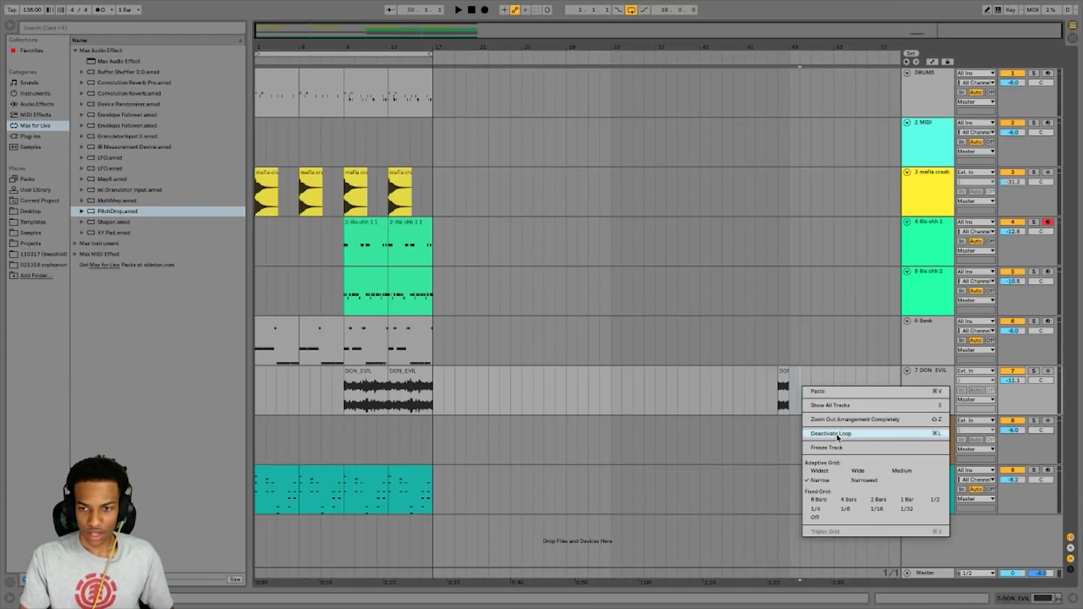
left_click(766, 386)
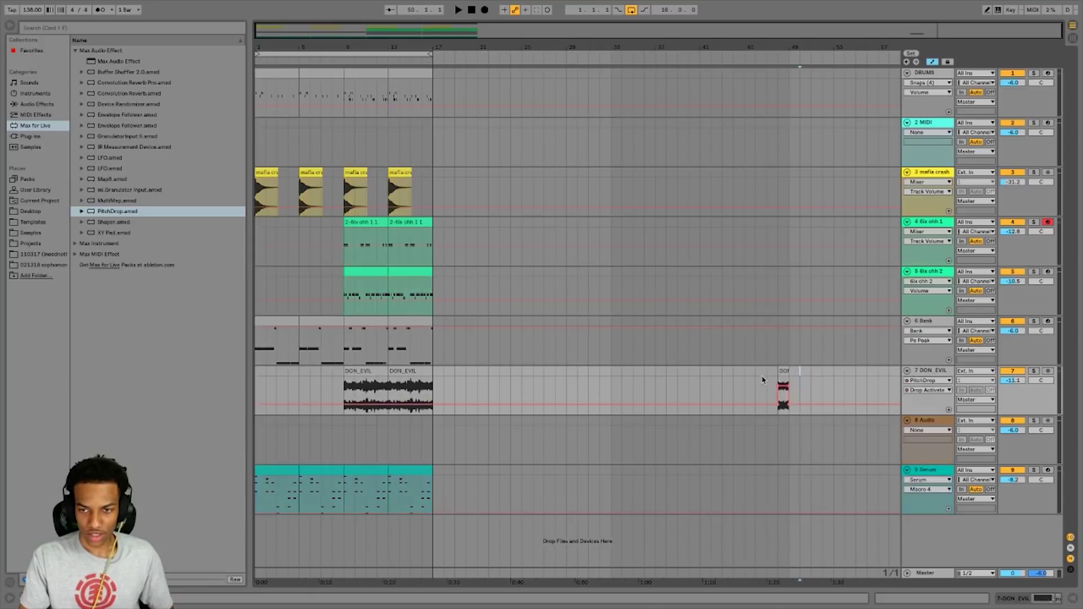
right_click(809, 386)
left_click(844, 446)
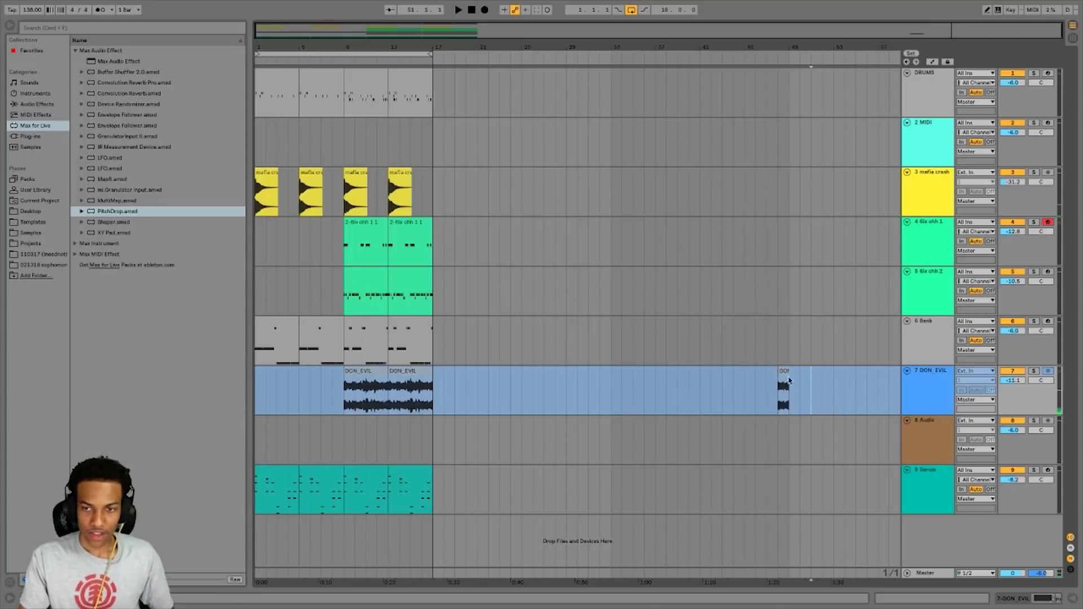
Move the frozen clip near bar 48 onto track 8 Audio and unfreeze the DON_EVIL track
left_click_drag(785, 388, 785, 437)
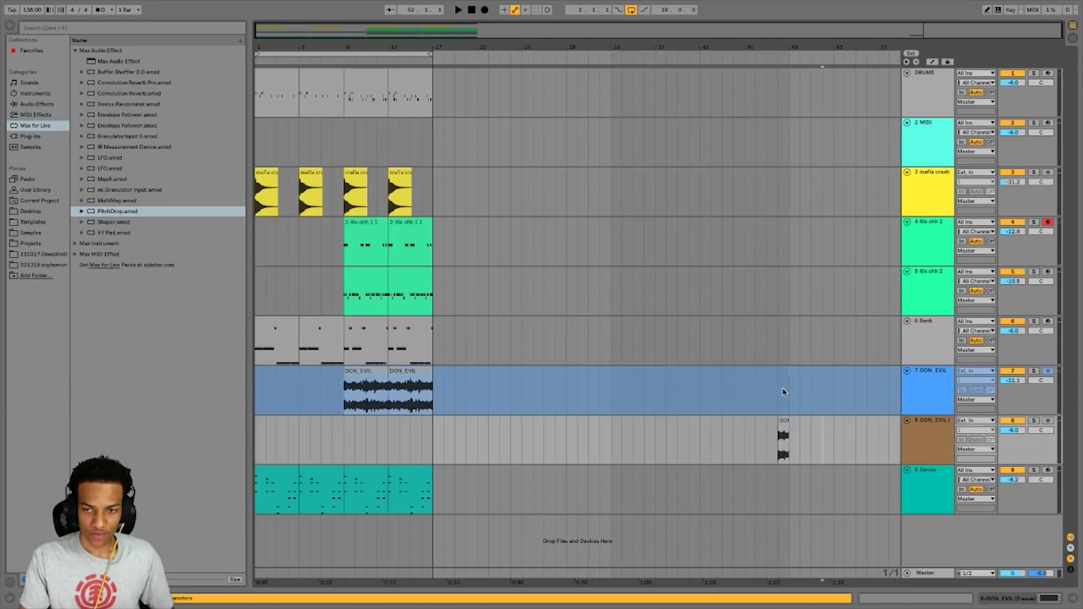
right_click(783, 390)
left_click(816, 451)
Move the rendered clip on track 8 to bar 8 and reverse its sample
left_click_drag(784, 422, 339, 429)
double_click(337, 427)
key("space")
left_click(97, 195)
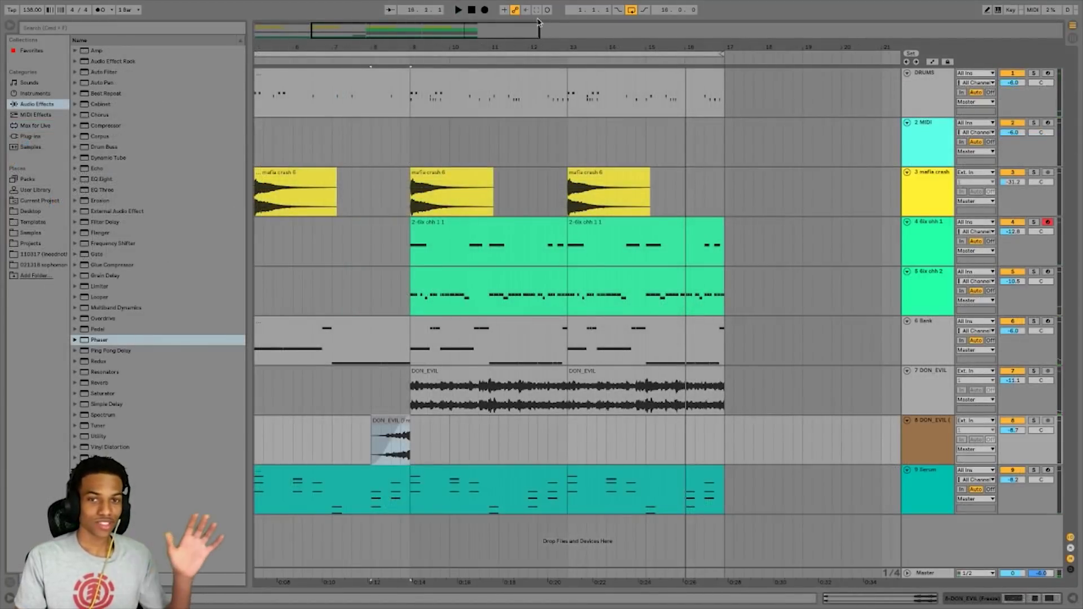
Load the Omnisphere VST instrument on the empty track 2 MIDI and select a one-bar range from 7.4.1 on it
left_click(885, 145)
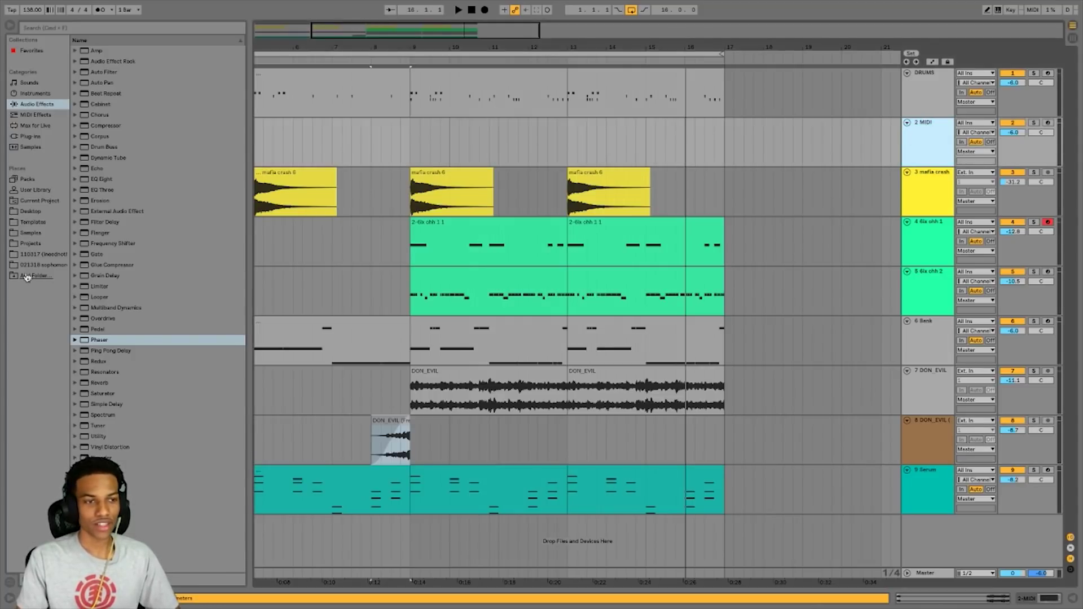
left_click(31, 137)
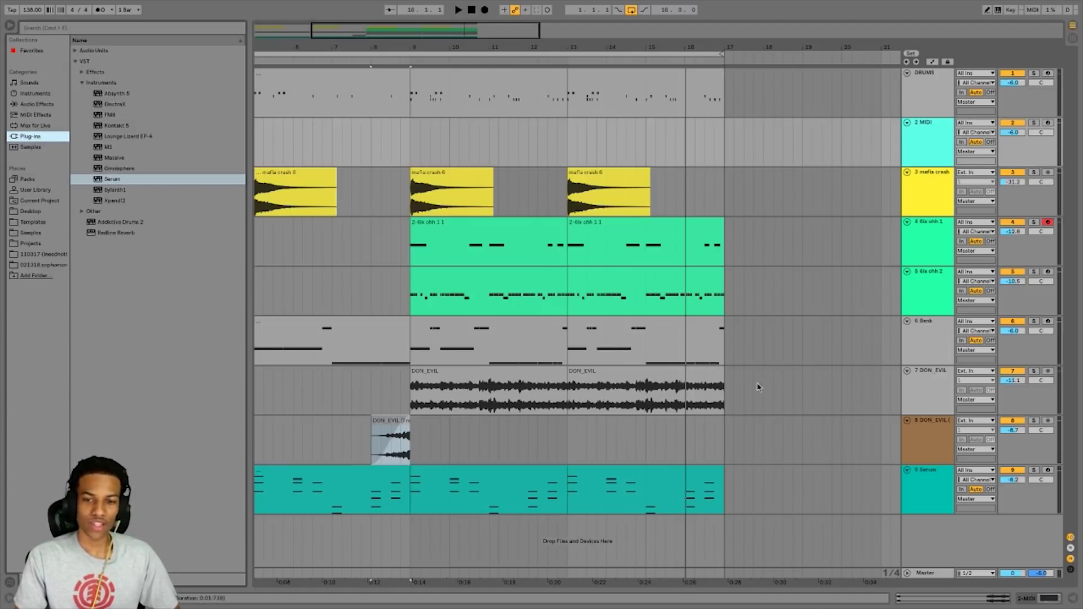
left_click(124, 169)
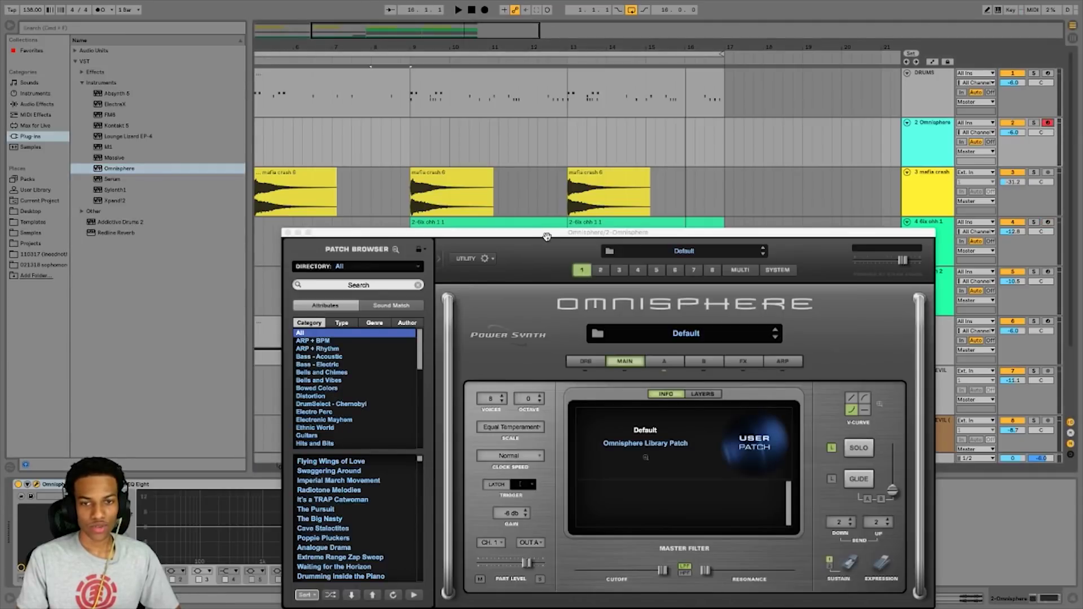
left_click(547, 236)
left_click_drag(400, 141, 364, 141)
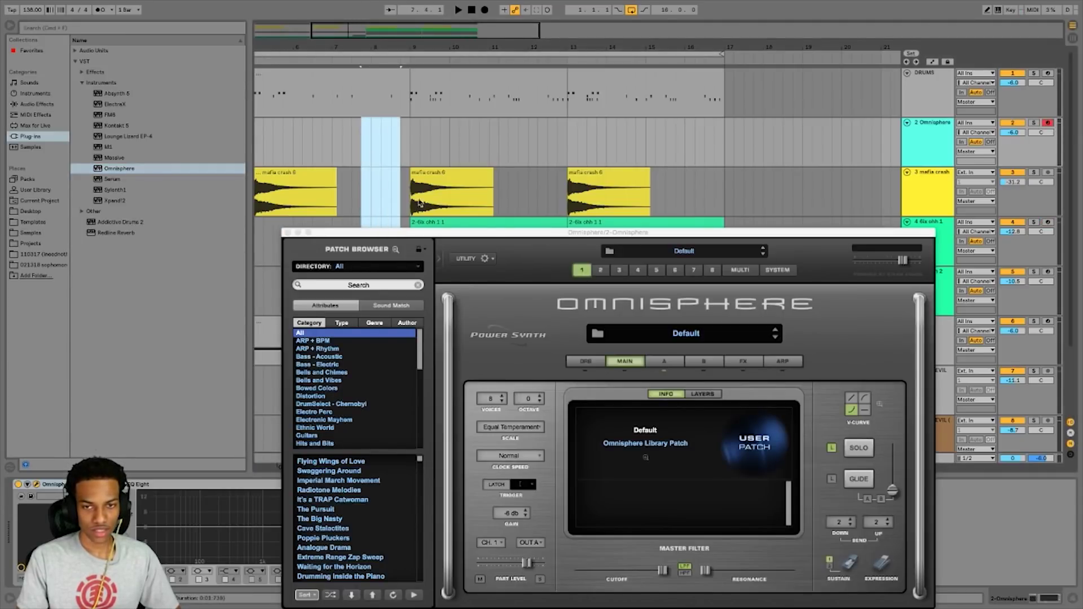
left_click_drag(495, 232, 428, 165)
left_click(544, 185)
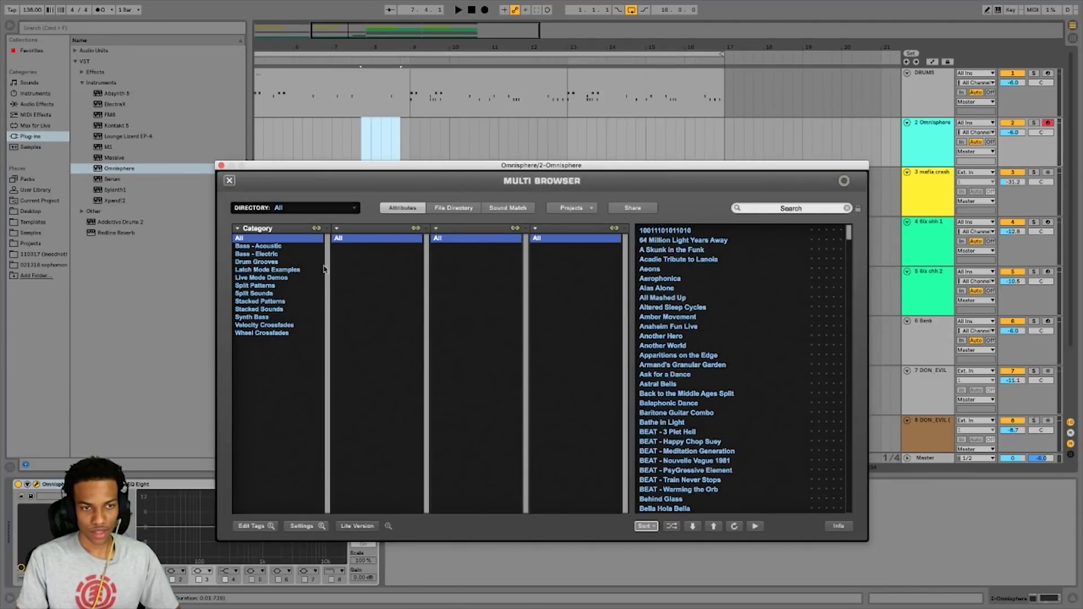
scroll(697, 339, "down", 4)
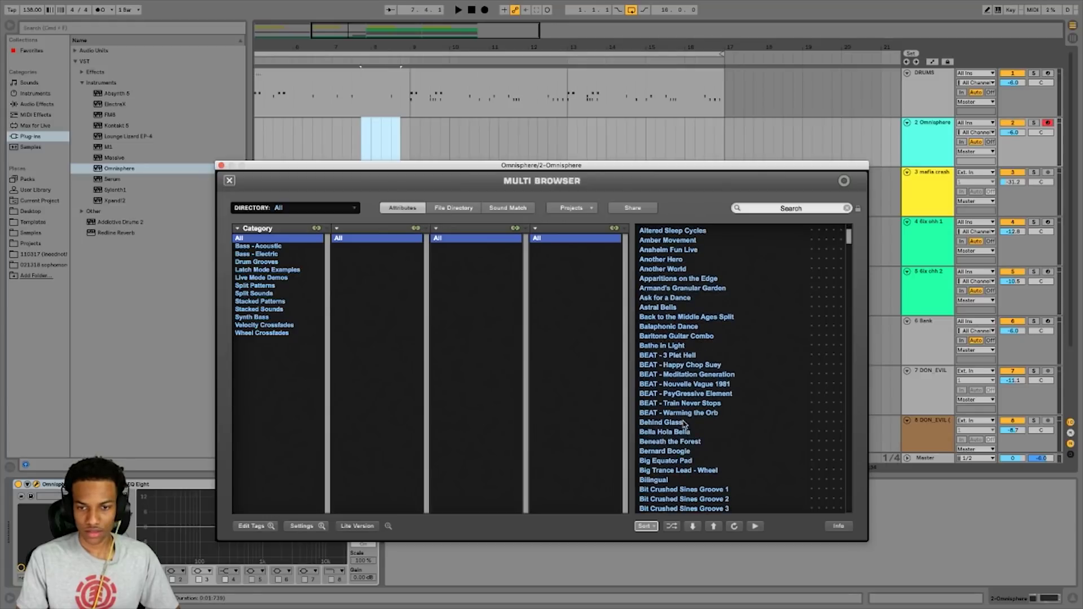
scroll(684, 424, "up", 1)
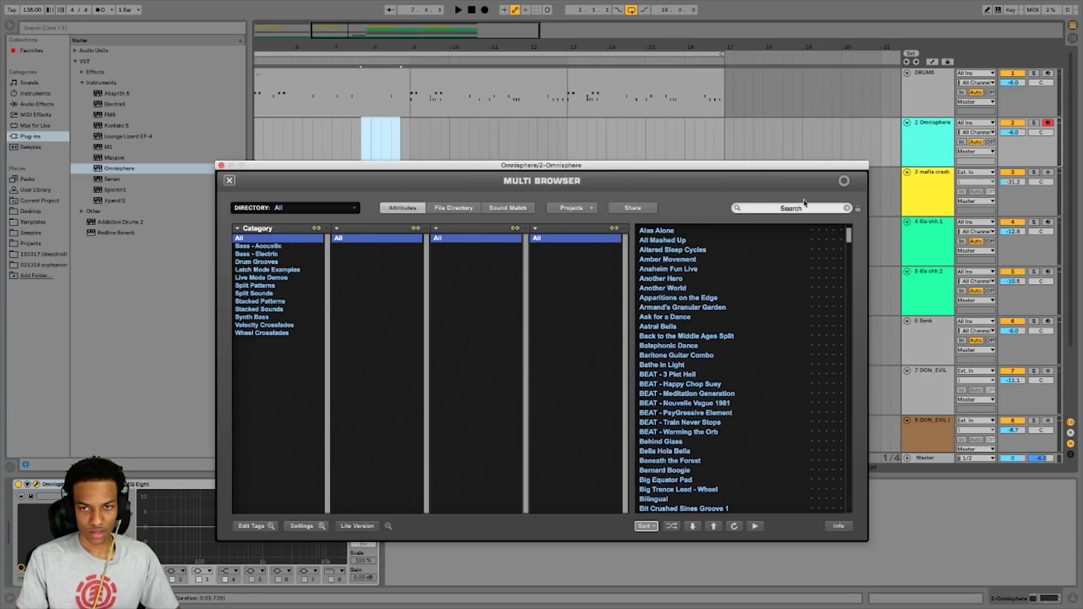
left_click(228, 181)
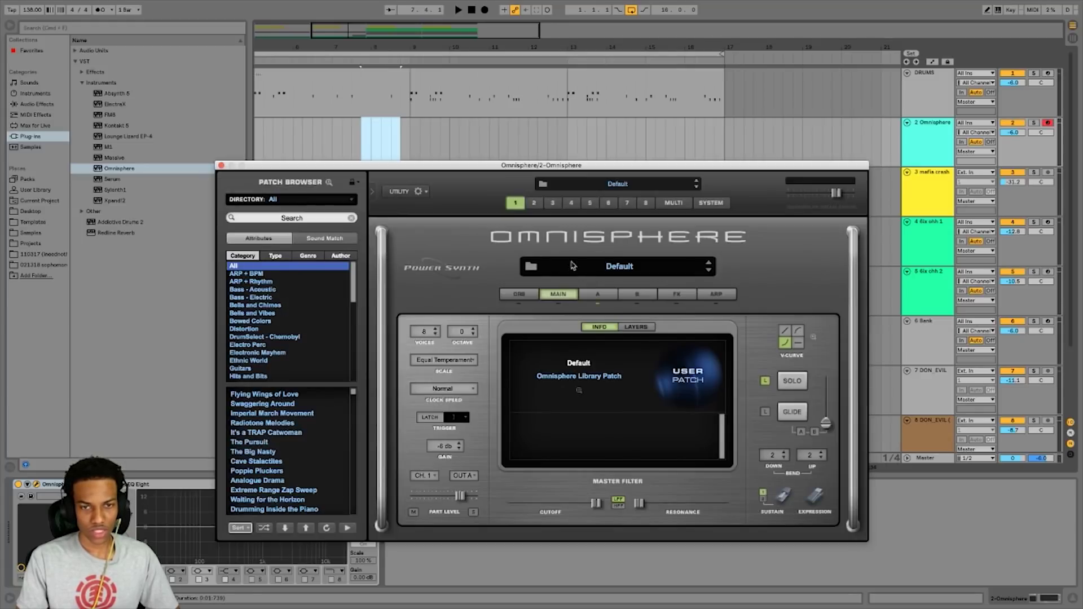
Browse Omnisphere's single patches in the Bells and Vibes category and load Spinning the Waterchimes at random
left_click(532, 267)
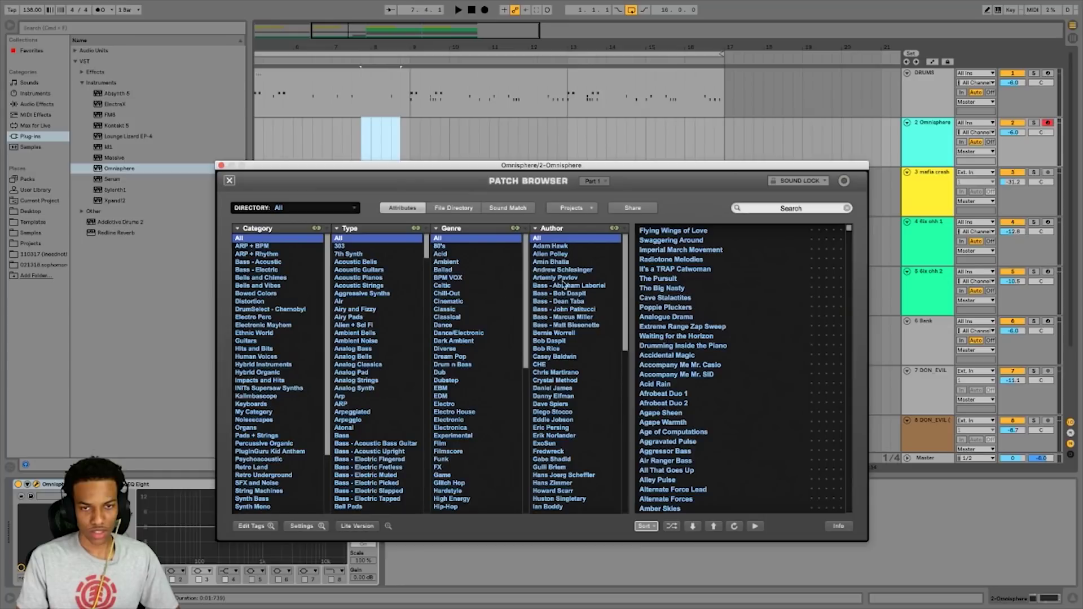
left_click(272, 278)
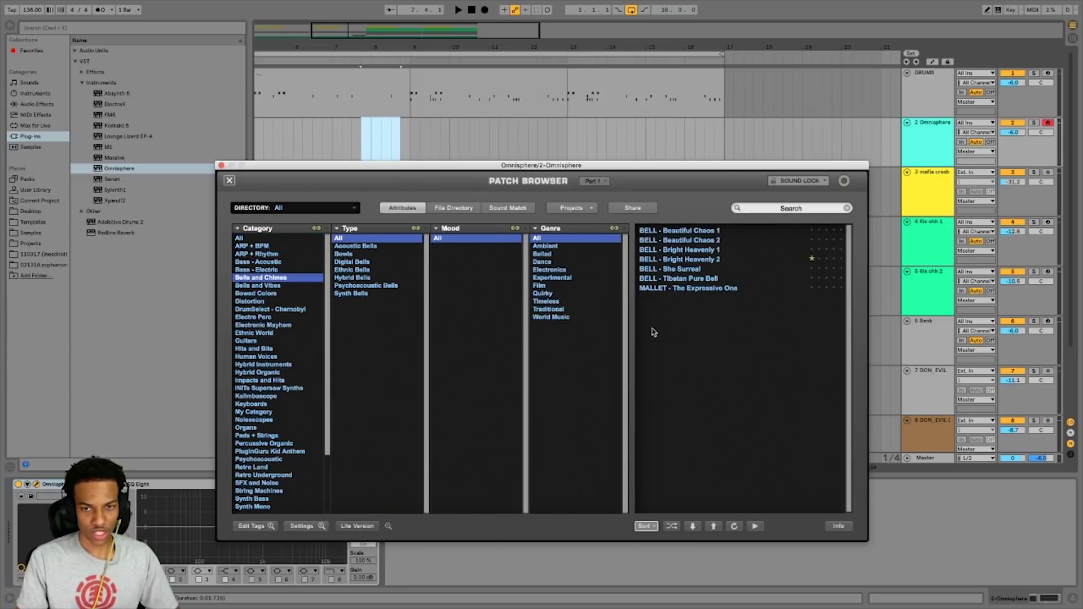
left_click(257, 286)
left_click(671, 527)
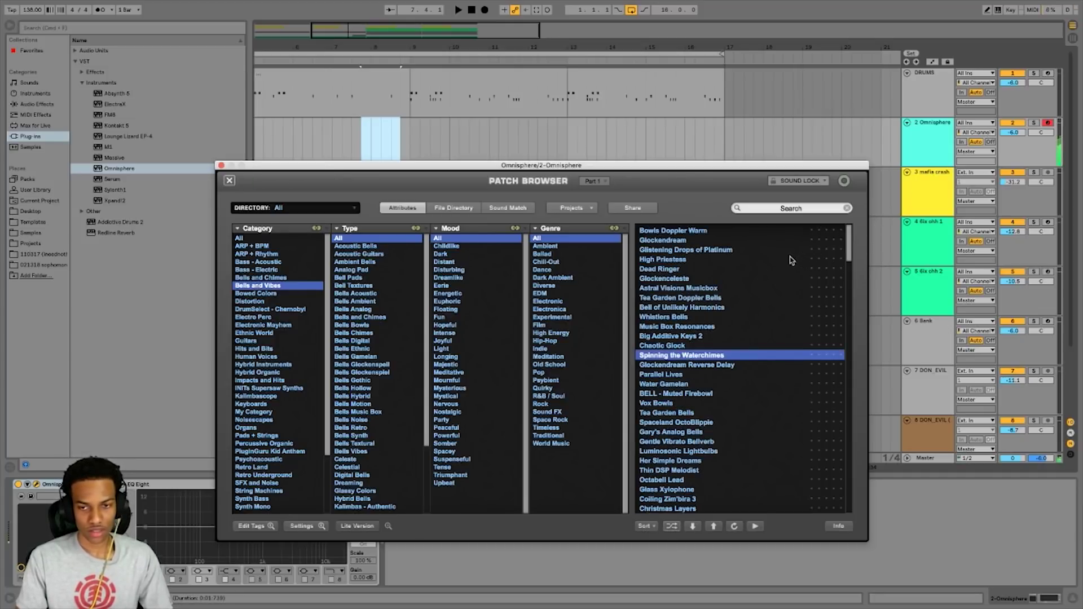
Play the arrangement repeatedly from 7.4.1 through the transition to audition the Spinning the Waterchimes patch against the beat
key("space")
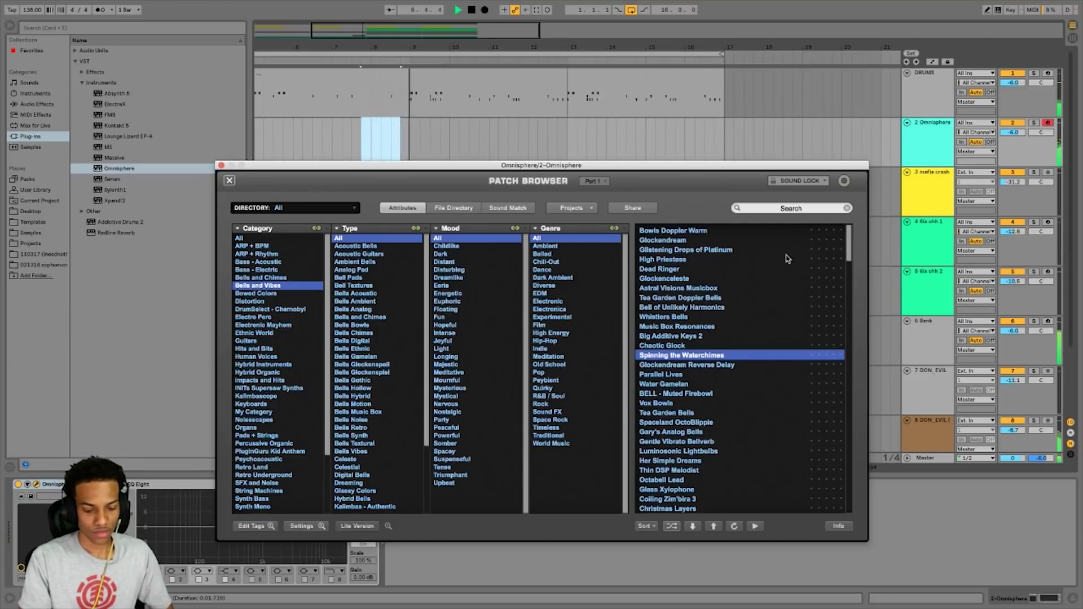
key("space")
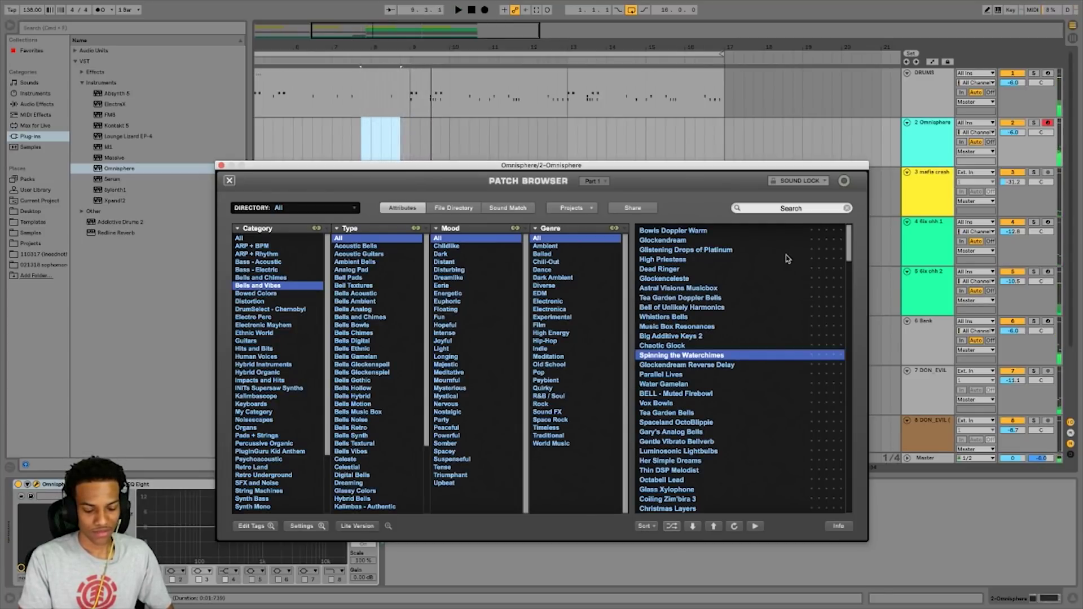
key("space")
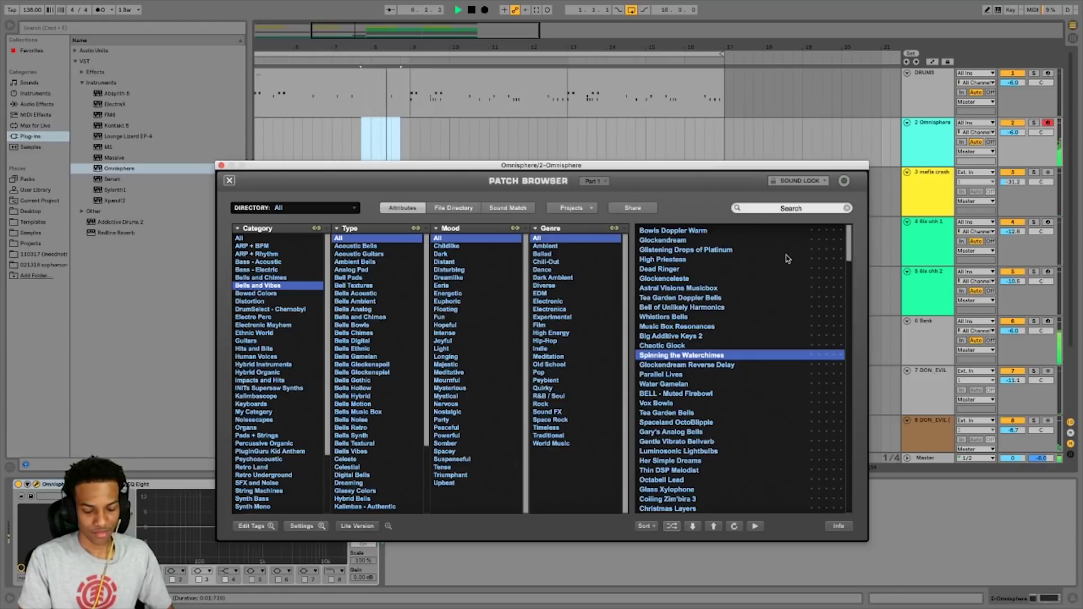
key("space")
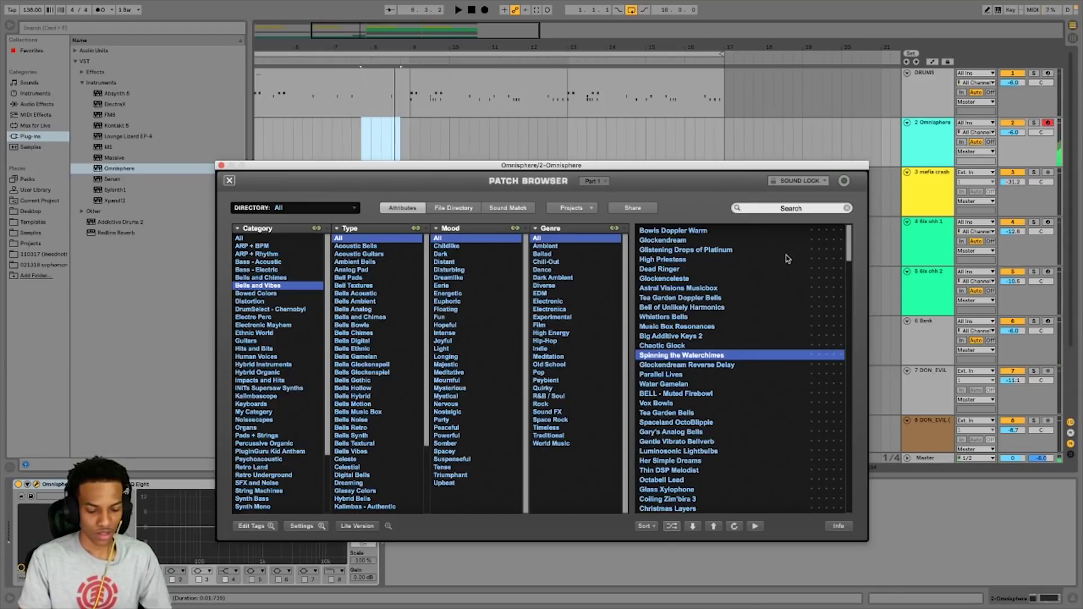
key("space")
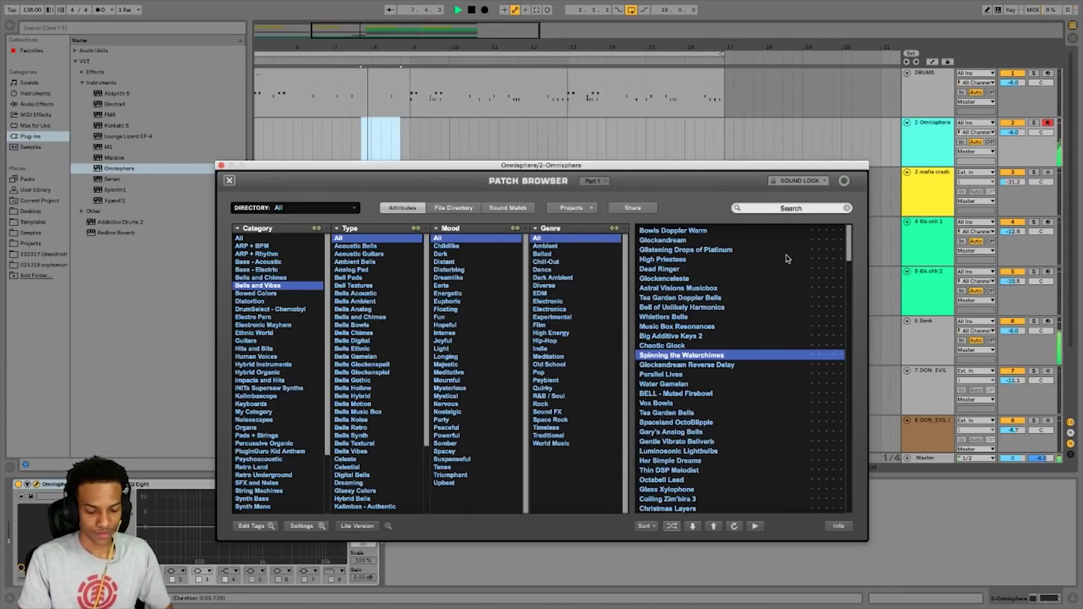
key("space")
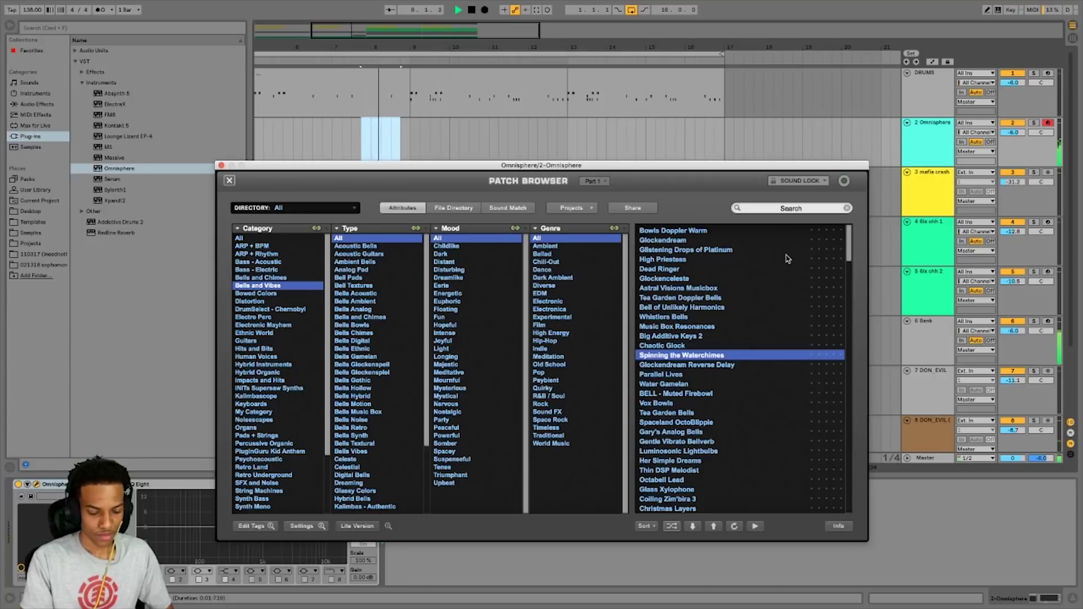
key("space")
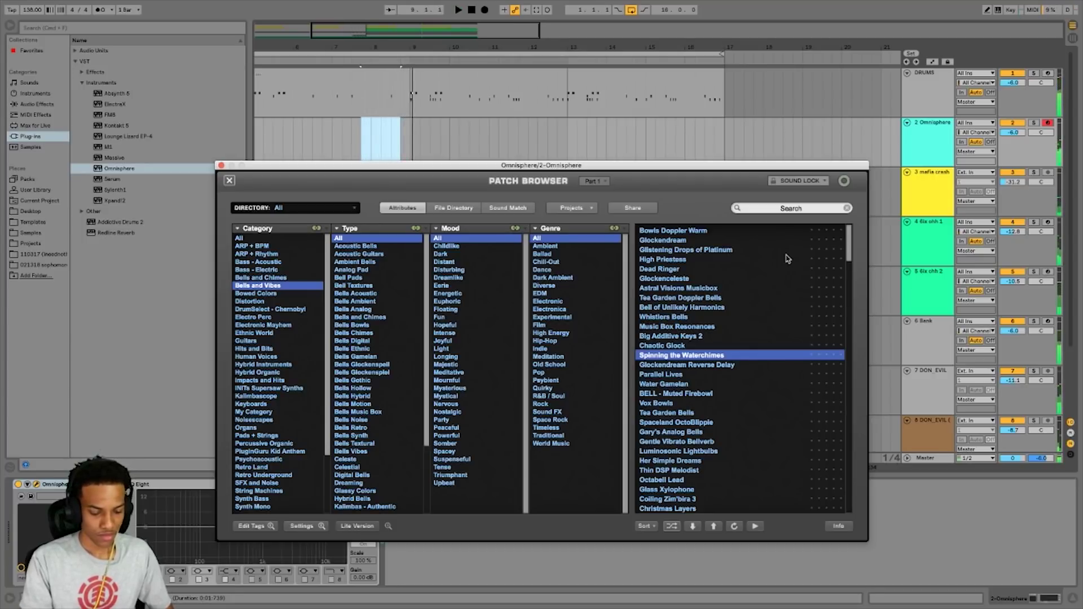
key("space")
key("space")
key("space")
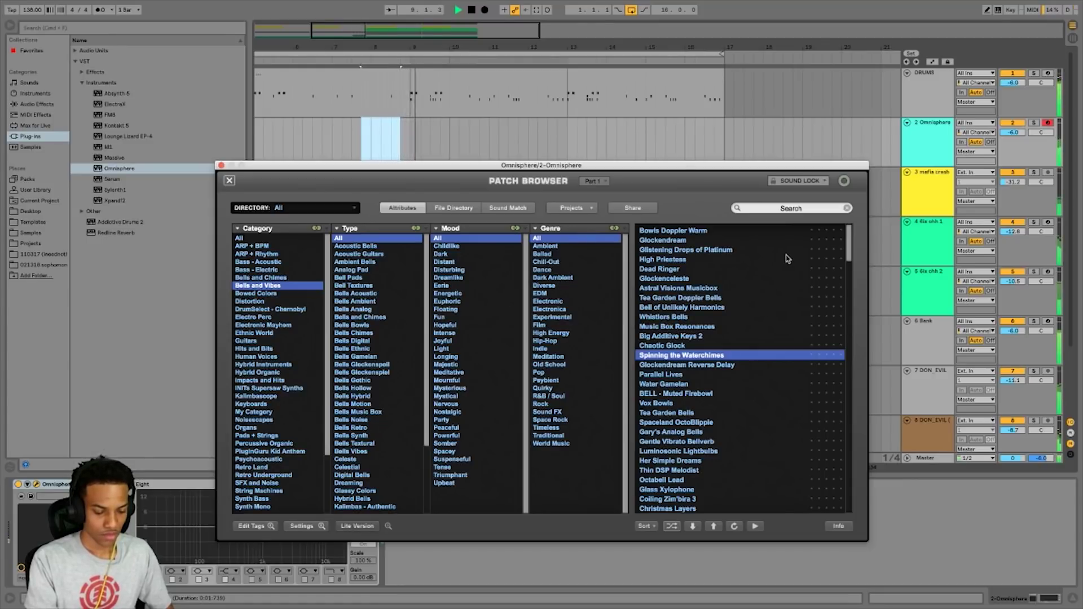
key("space")
key("space")
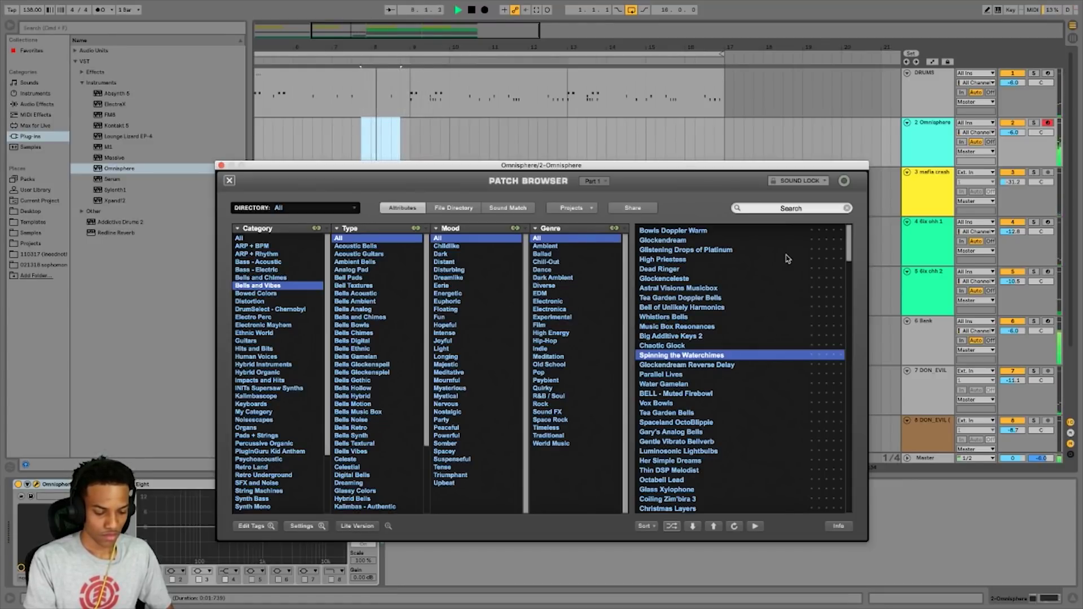
key("space")
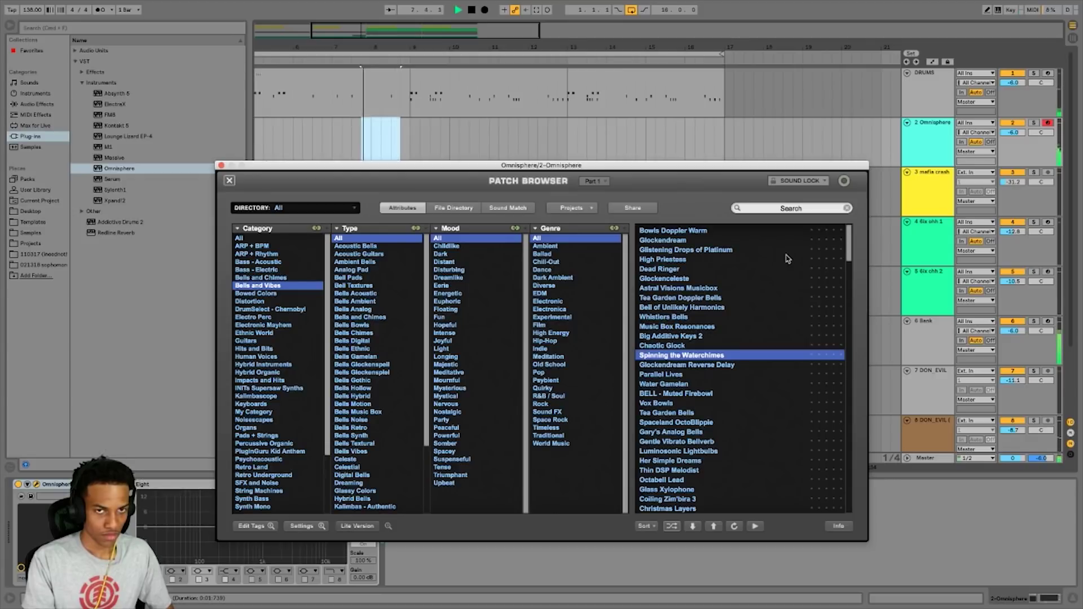
key("space")
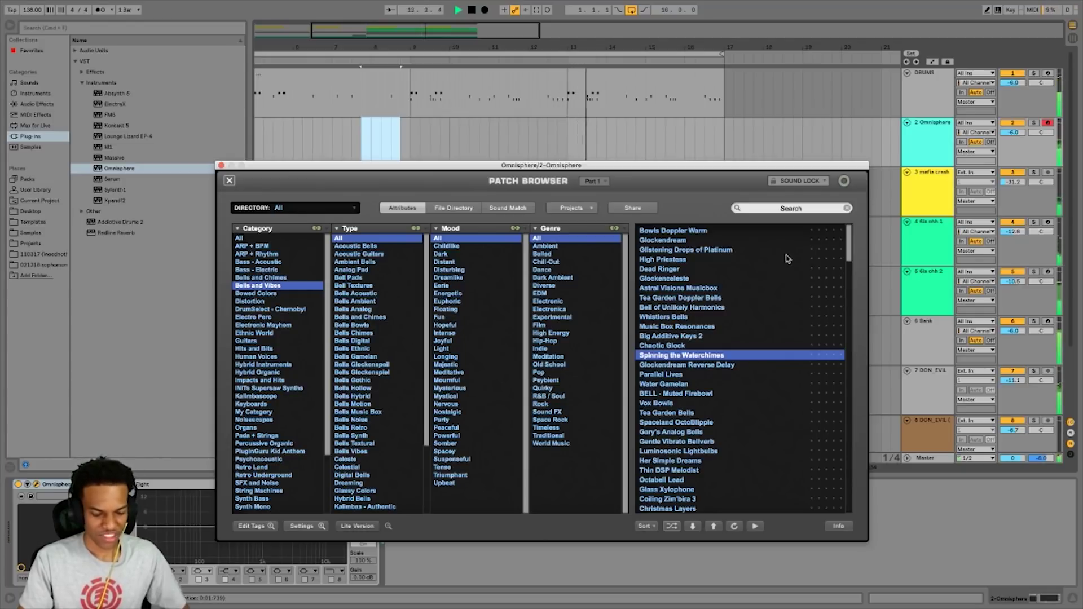
Close the Omnisphere window, try recording a take on its track from bar 9, and undo it
left_click(221, 166)
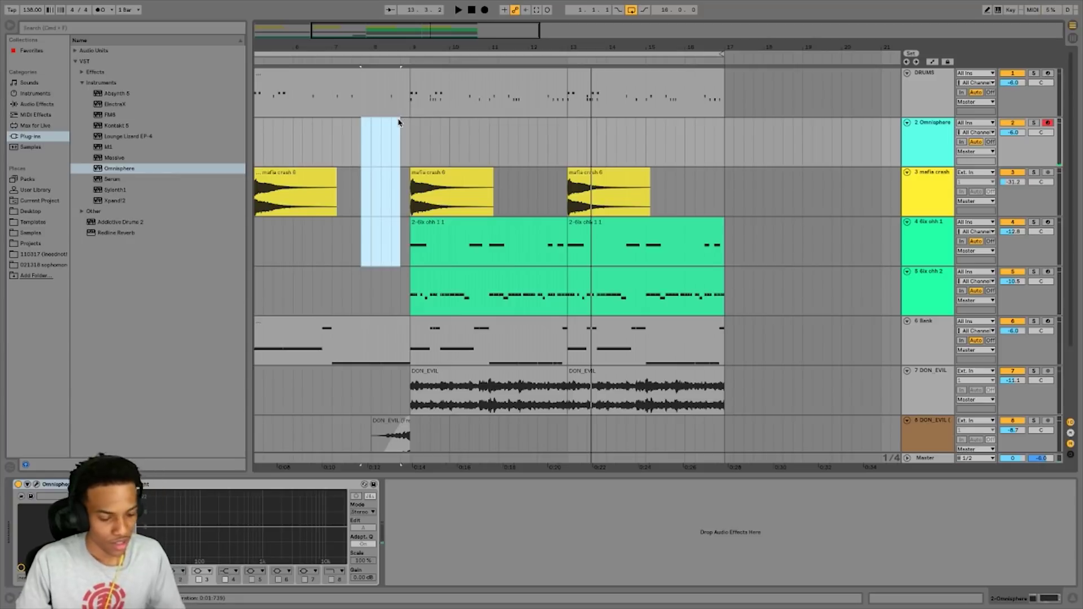
left_click(410, 143)
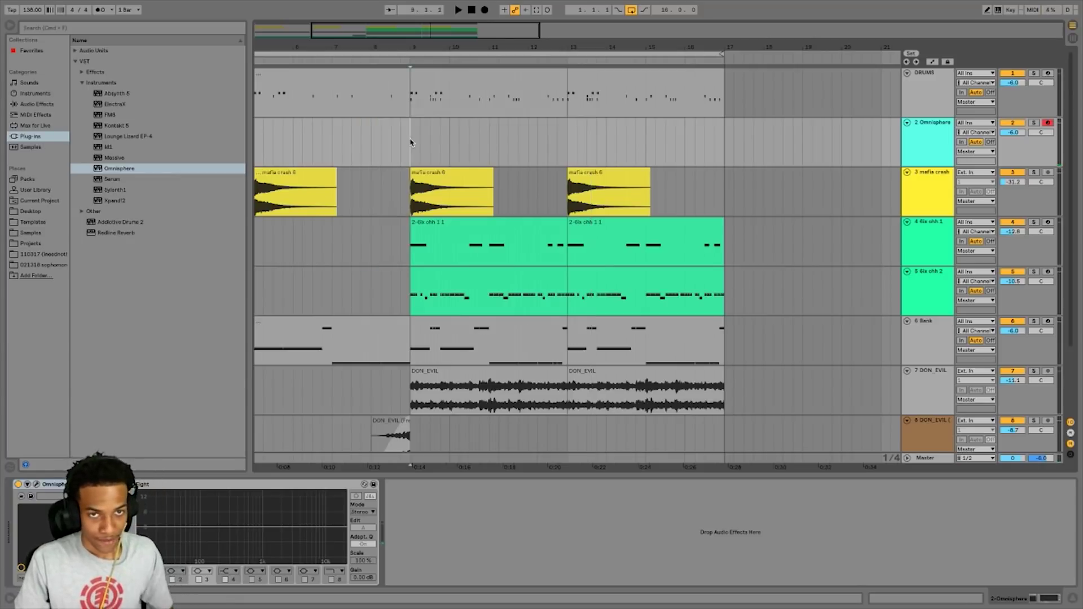
left_click(484, 12)
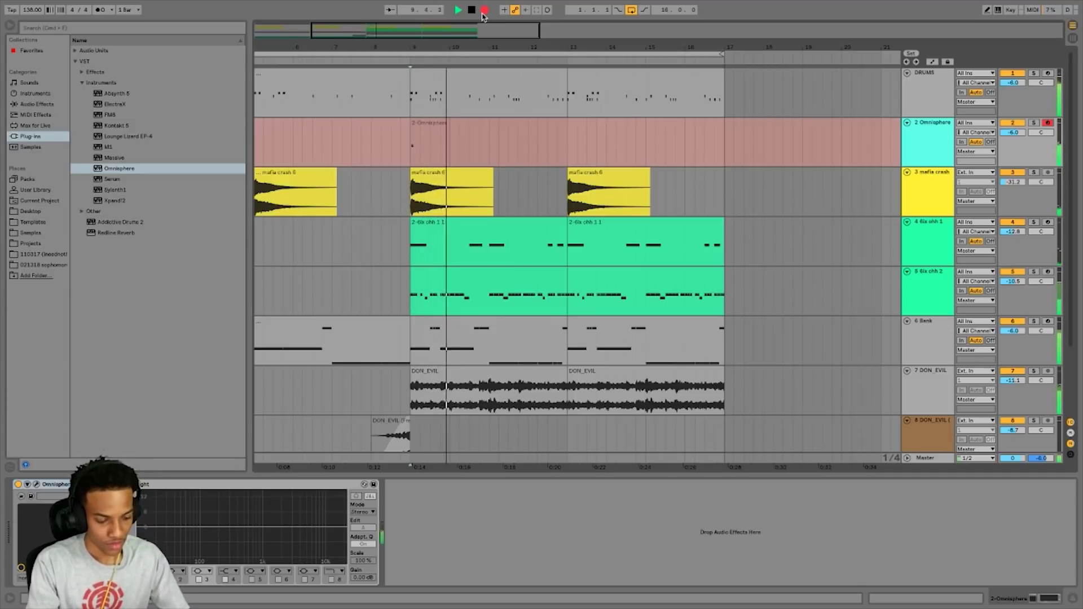
left_click(483, 11)
key("super+z")
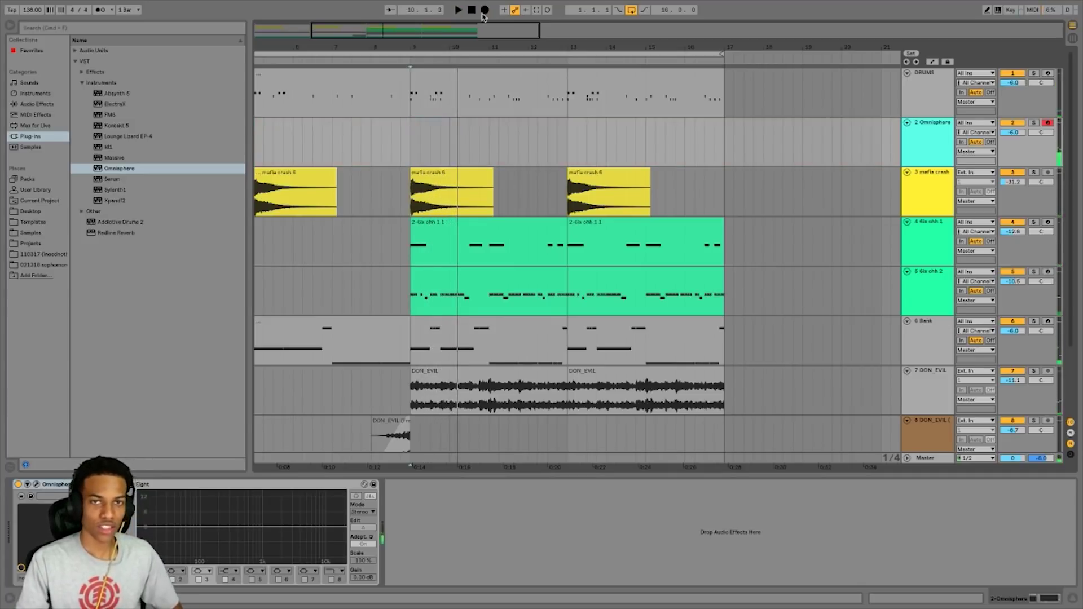
Try a second recording on the Omnisphere track from bar 9, play it back, and undo it
left_click(482, 14)
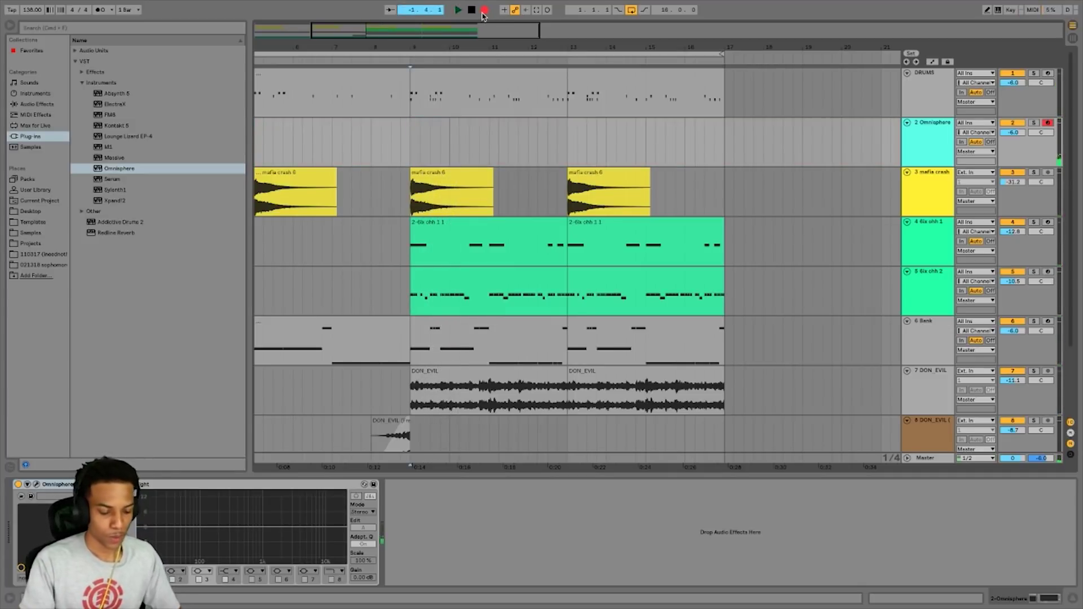
key("space")
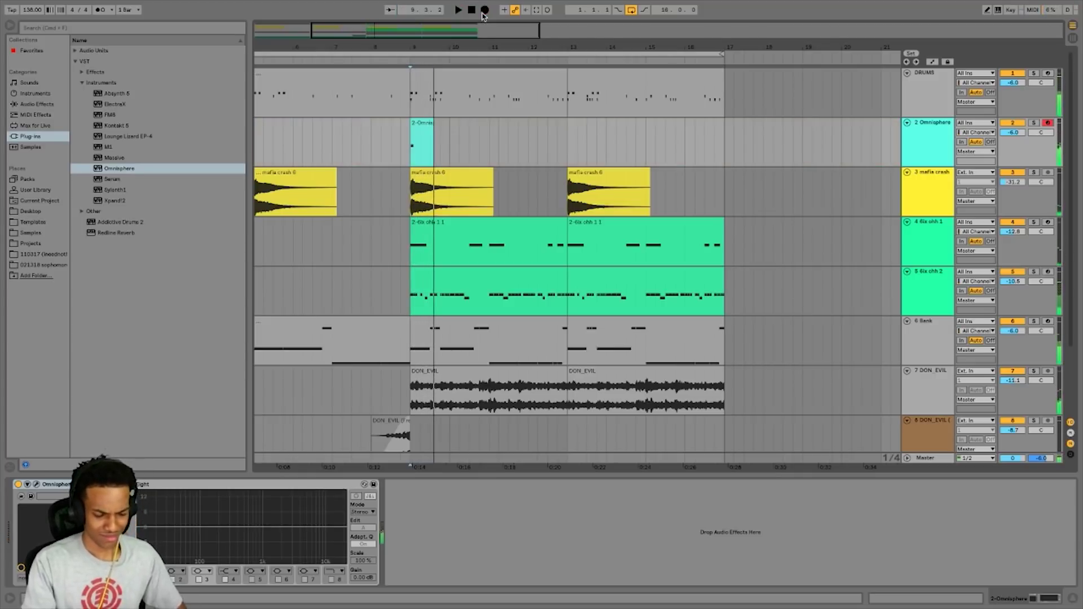
key("space")
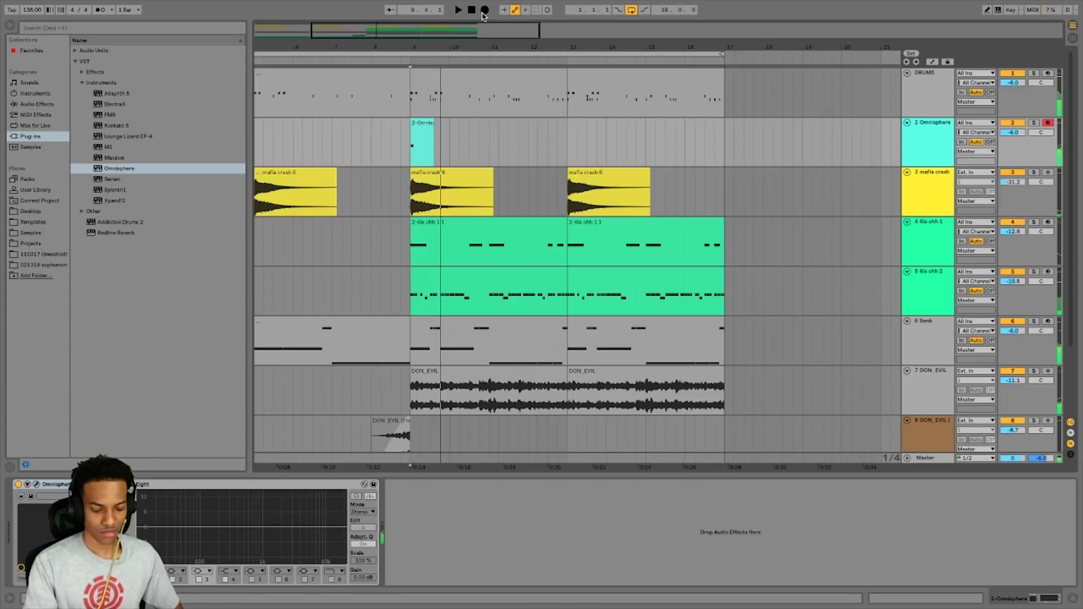
key("super+z")
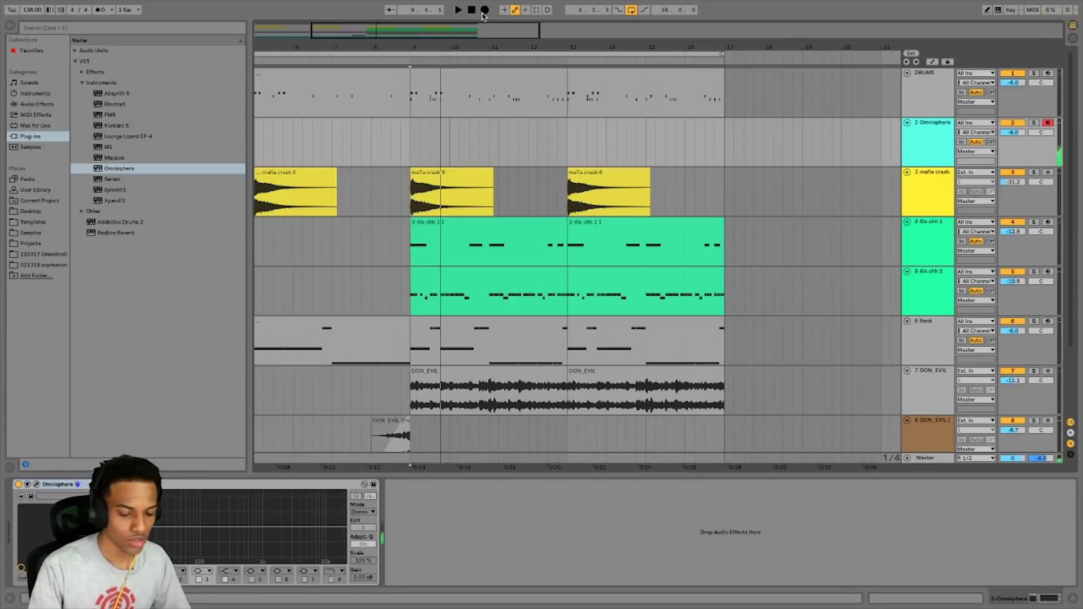
Record an Omnisphere chime part from bar 9 to 17 and lower its track volume to -12.5
left_click(483, 13)
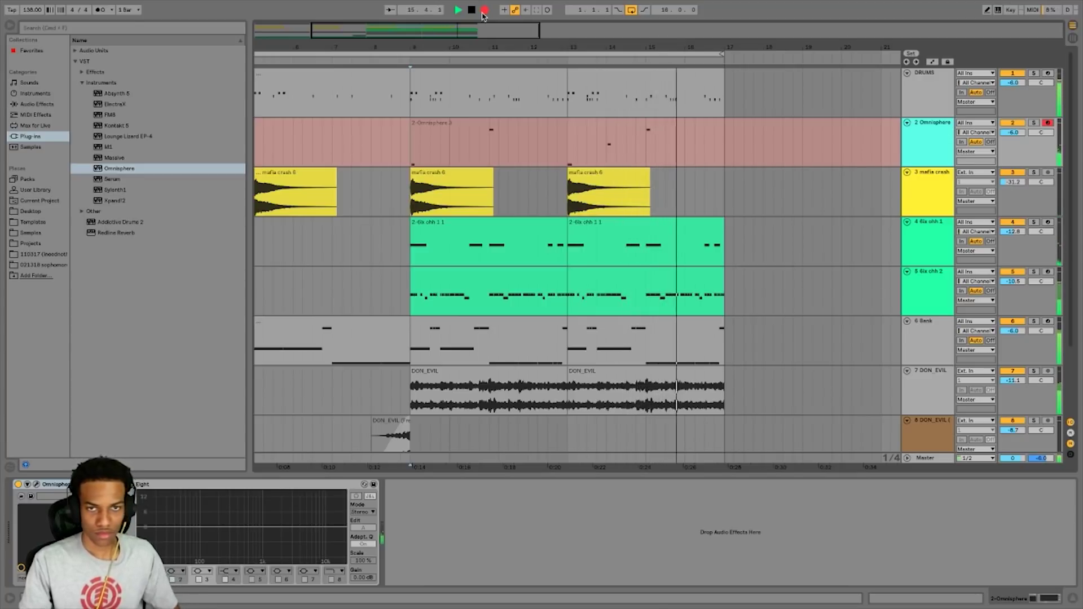
left_click(509, 126)
double_click(509, 125)
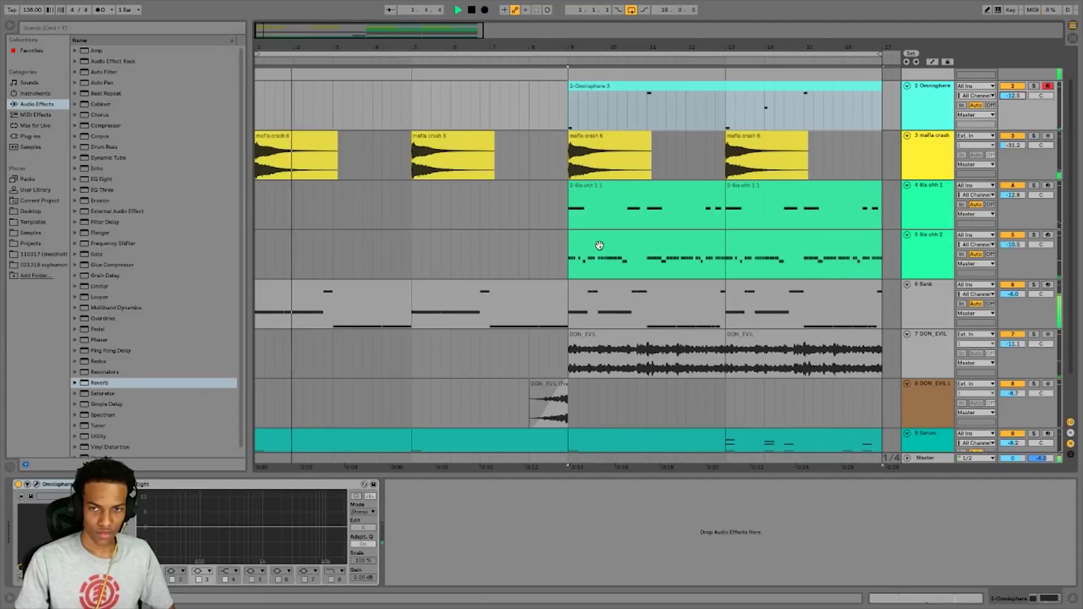
Check the Serum track's devices during playback from the start, then hide the device view and stop
scroll(590, 316, "down", 2)
left_click_drag(477, 379, 564, 400)
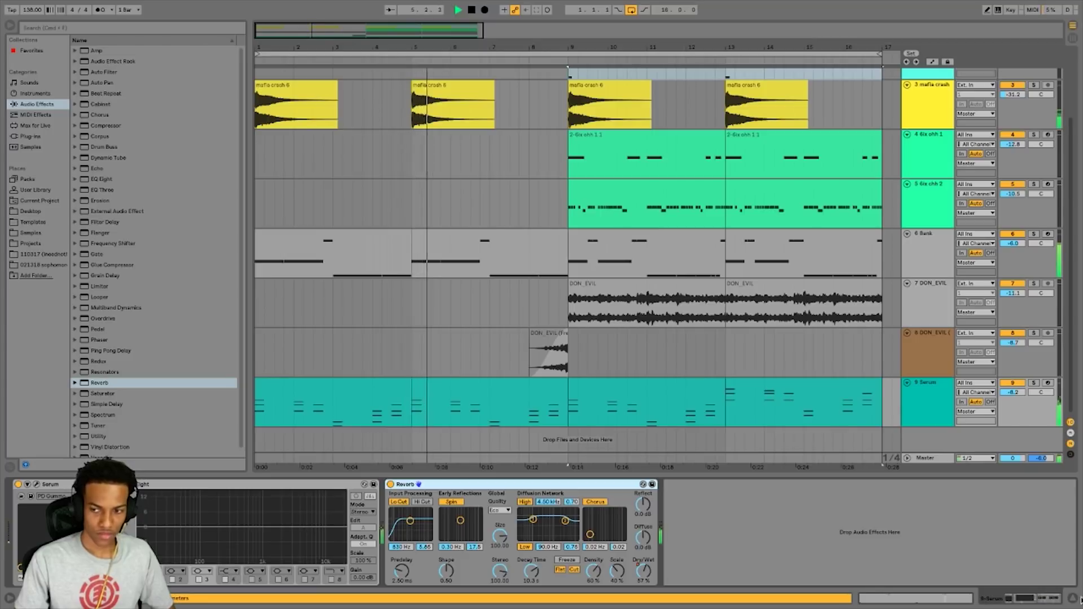
key("super+alt+l")
key("space")
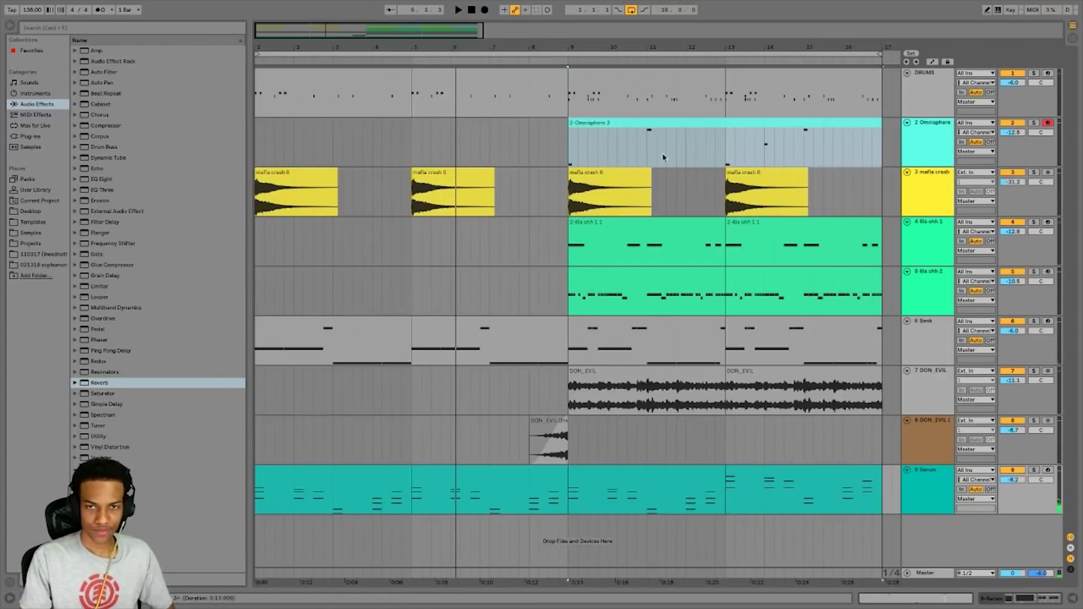
Try a copy of the Omnisphere clip at bar 1, play it against the intro, and delete it
left_click(657, 130)
left_click(257, 145)
key("ctrl+v")
key("space")
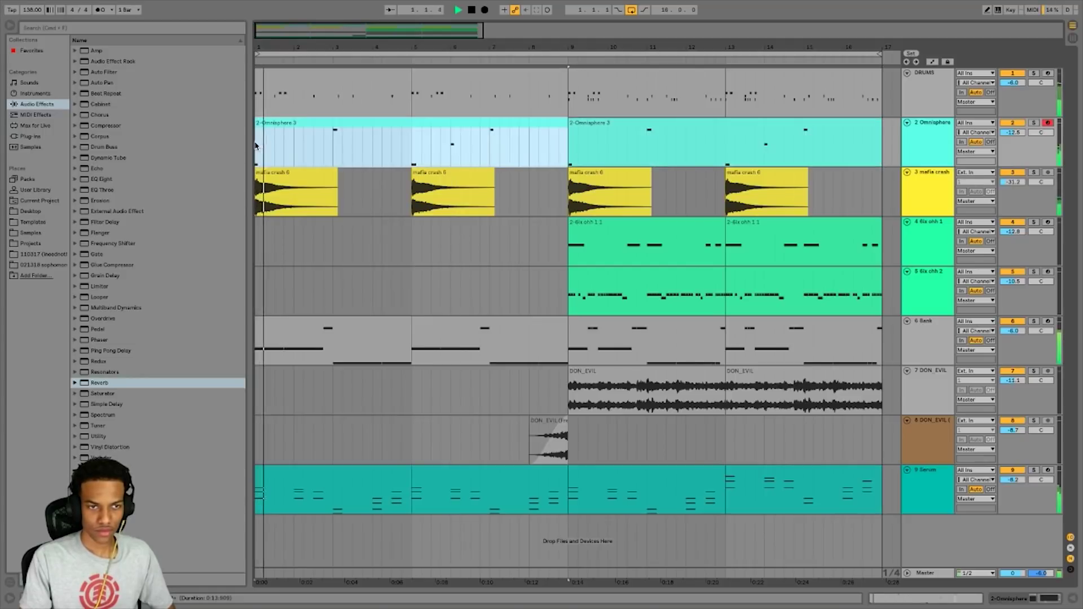
key("Delete")
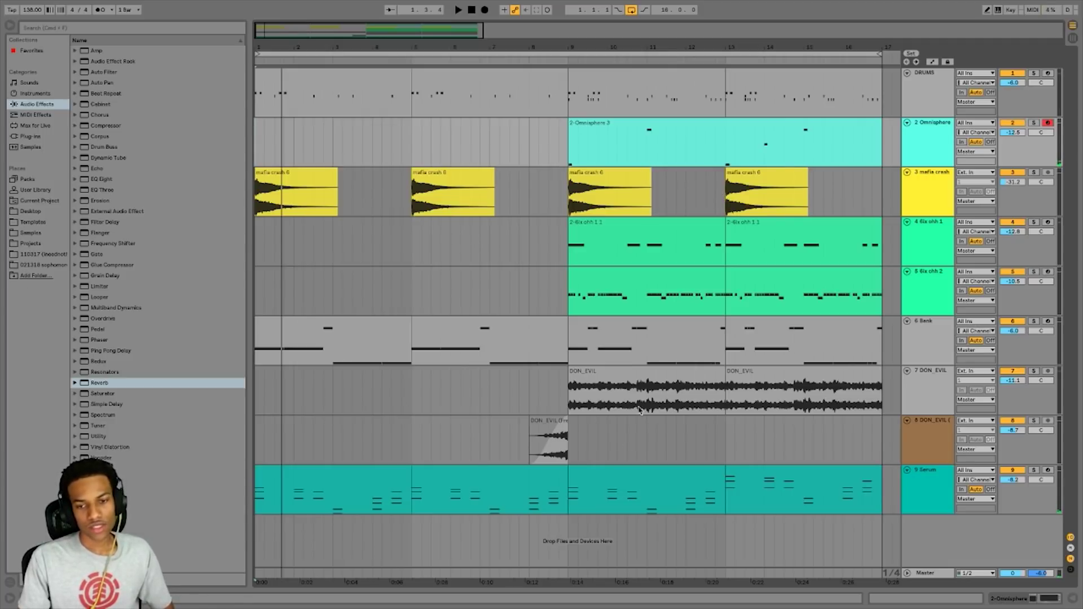
Duplicate the DON_EVIL track and place the duplicate's two clips at bars 1 to 9
left_click(630, 374)
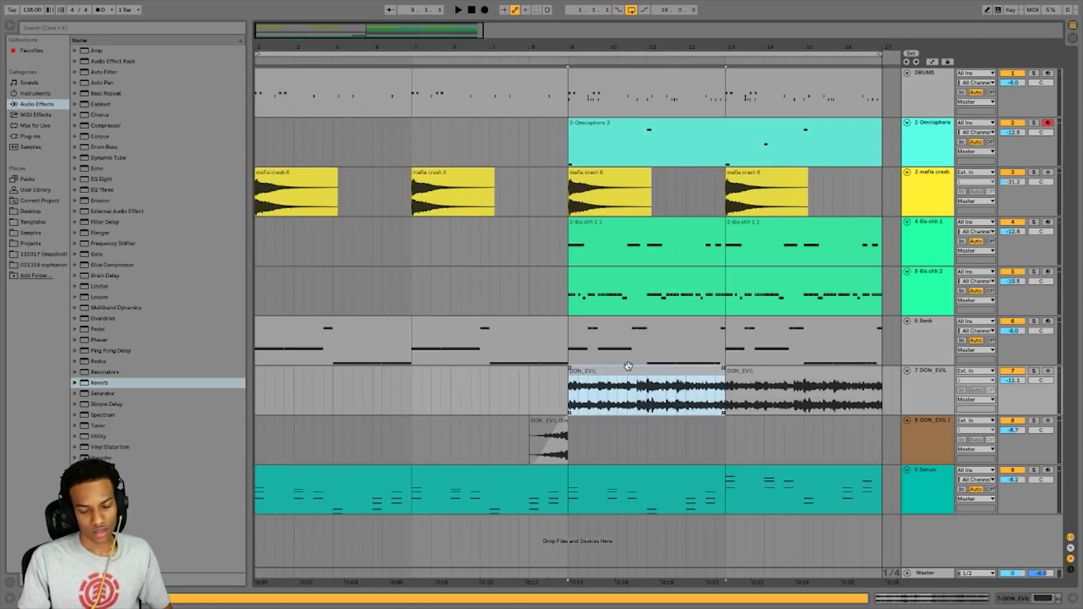
left_click(255, 401)
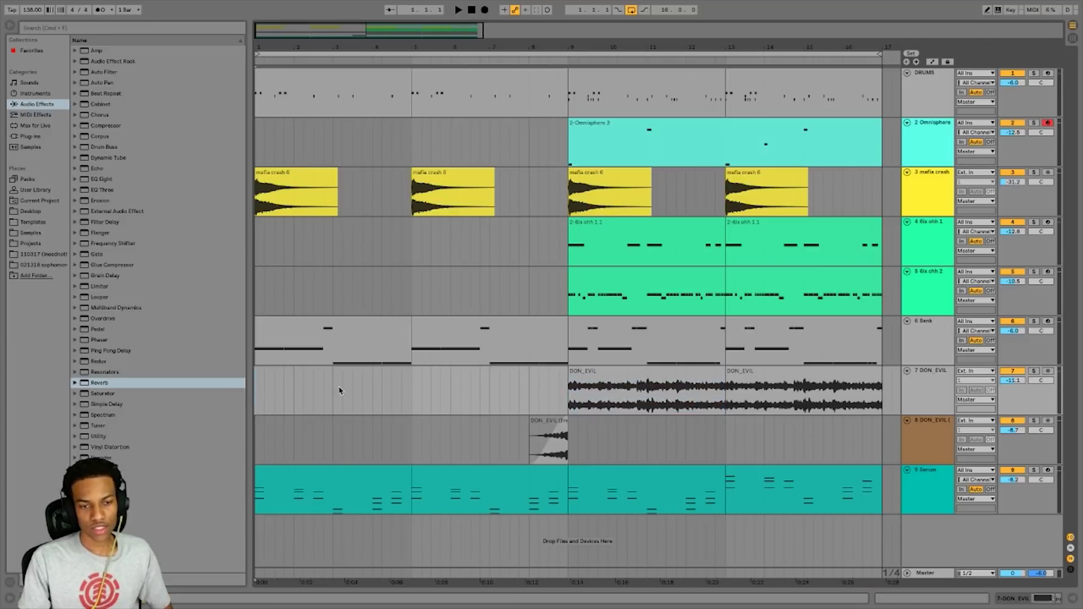
left_click(932, 388)
key("ctrl+d")
left_click_drag(646, 431, 317, 438)
Delete the pitch-drop device from both the duplicated and the original DON_EVIL tracks
double_click(928, 441)
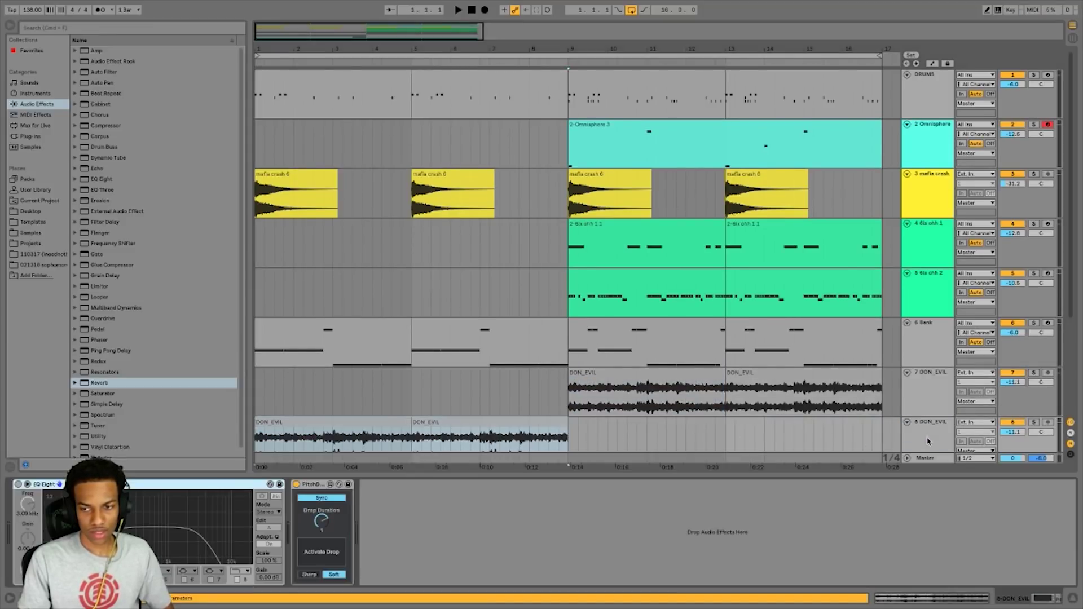
left_click(306, 494)
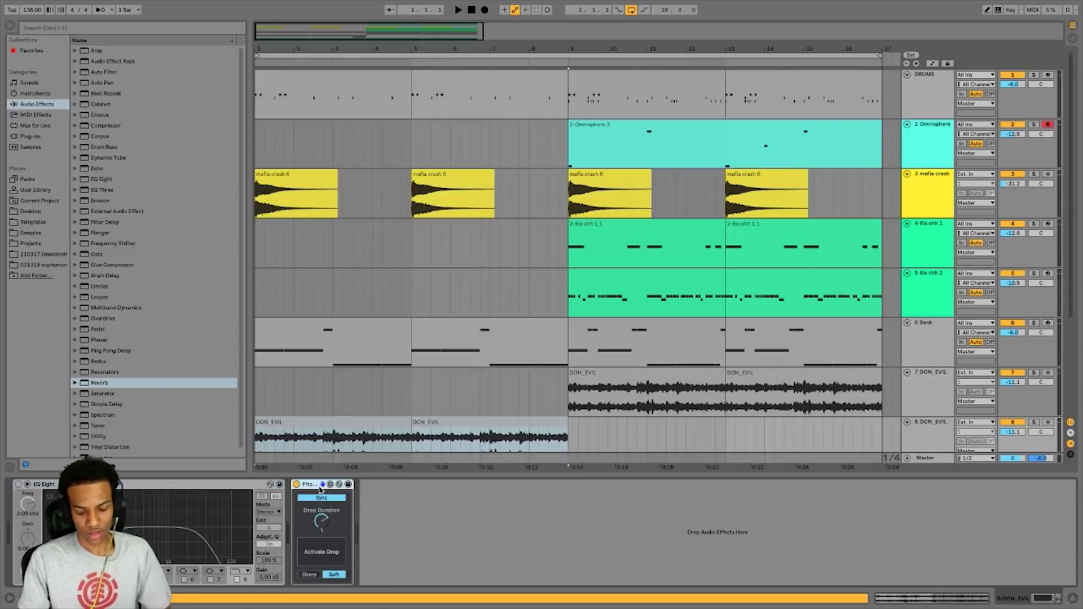
key("Delete")
scroll(654, 390, "right", 5)
scroll(576, 356, "left", 5)
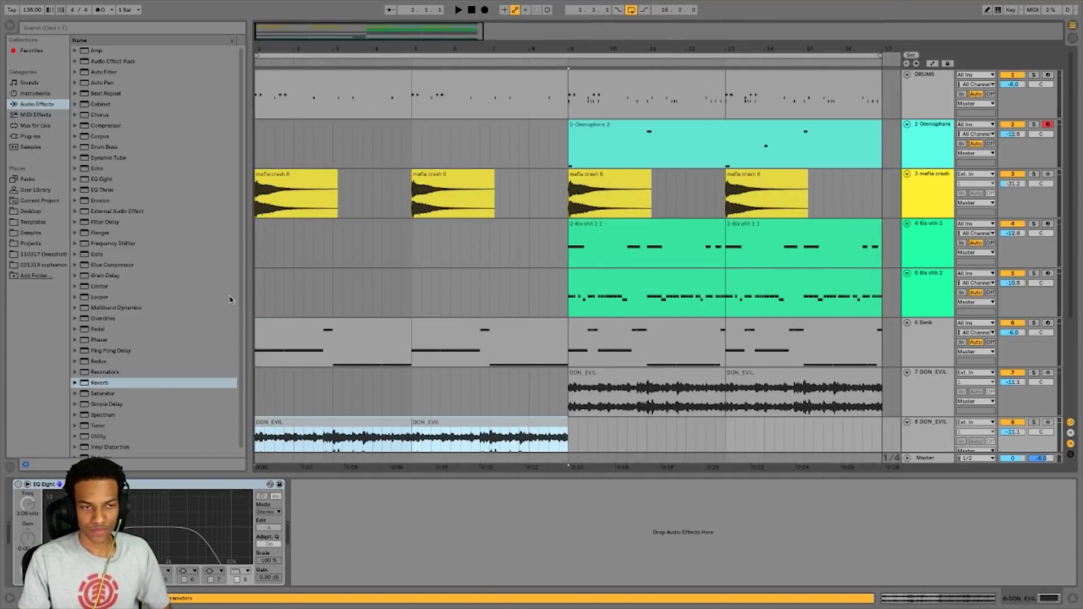
left_click(754, 402)
left_click(326, 488)
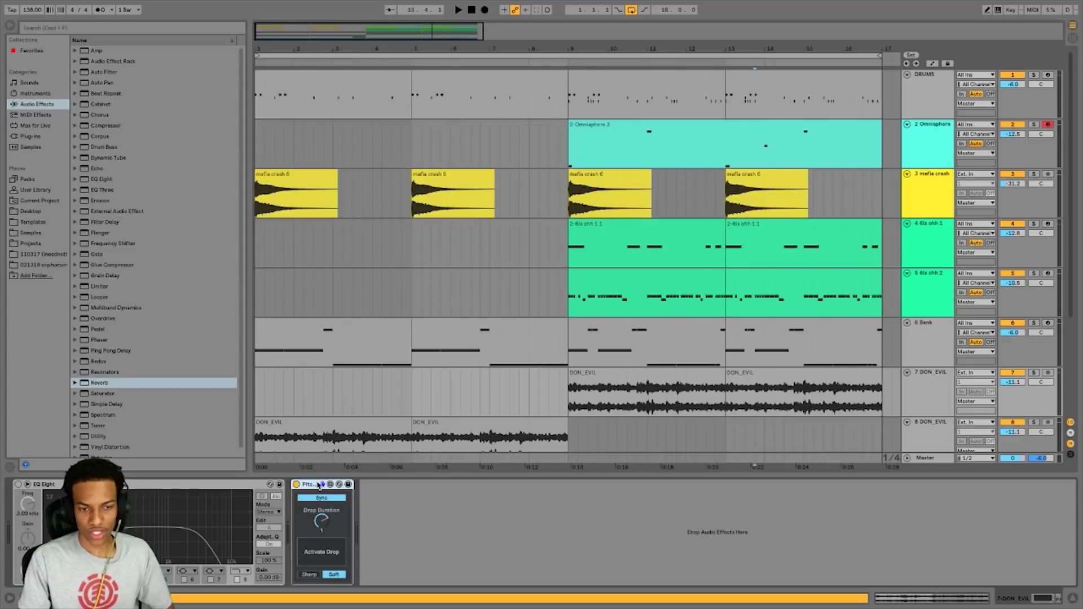
key("Delete")
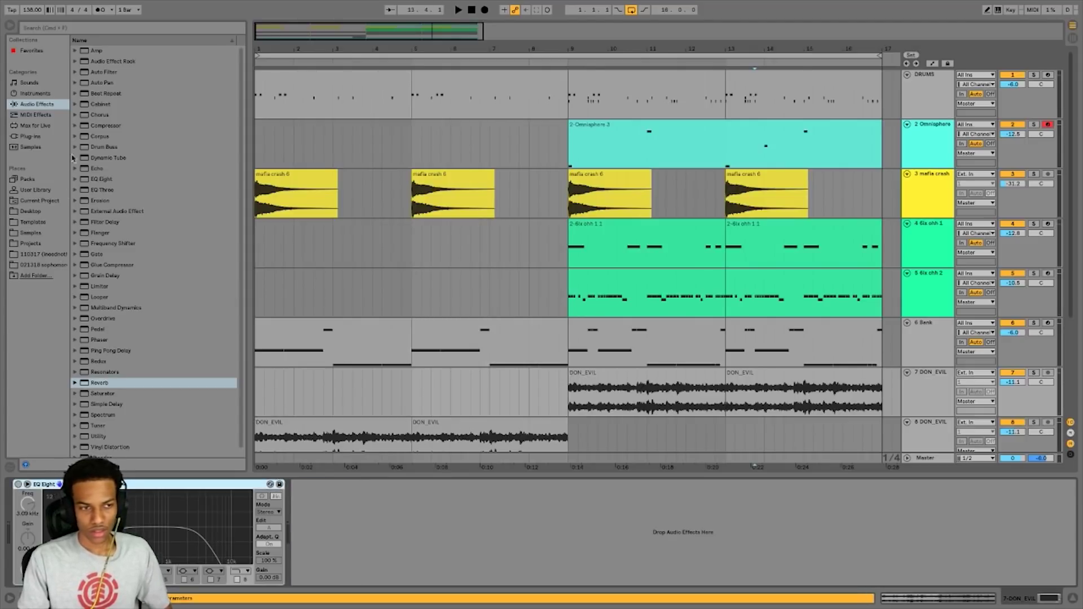
Add an Auto Filter to the original DON_EVIL track with a 164 Hz cutoff, LFO amount 30.0 and synced rate 1/16
double_click(107, 72)
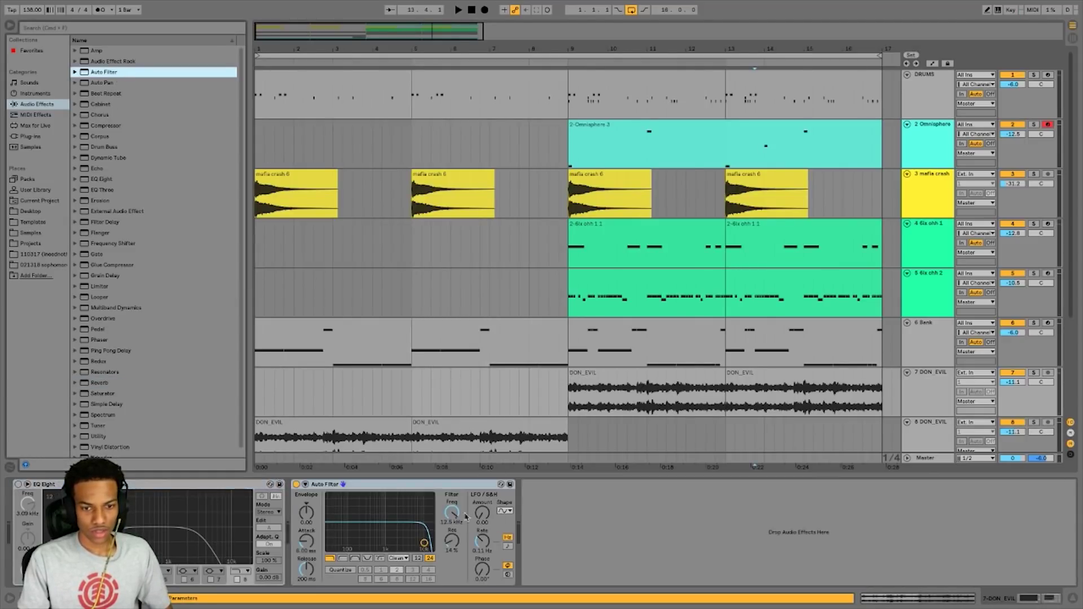
left_click_drag(452, 512, 452, 549)
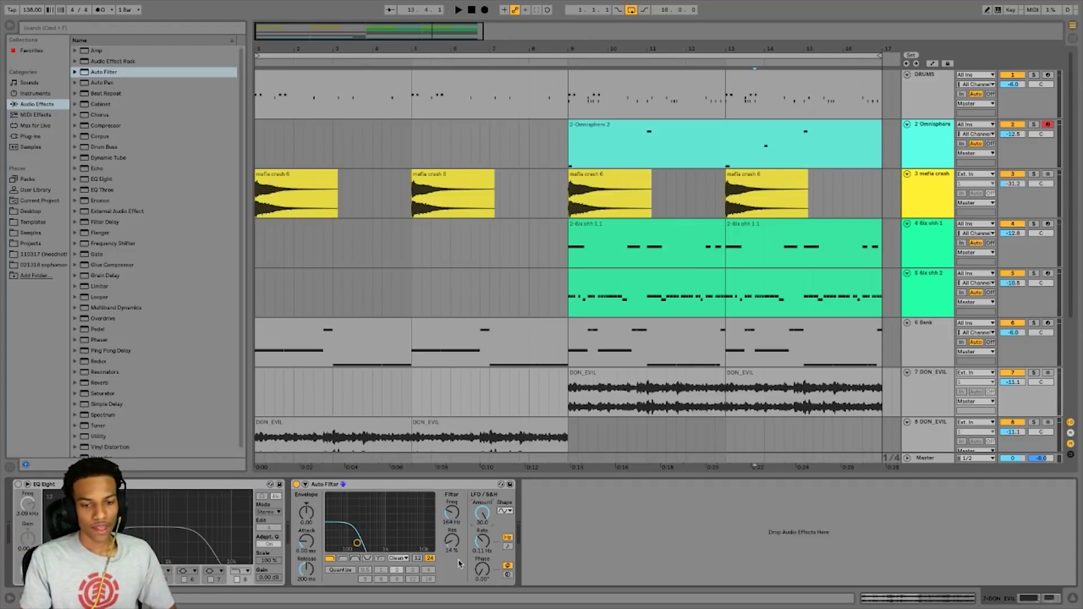
left_click(508, 546)
key("space")
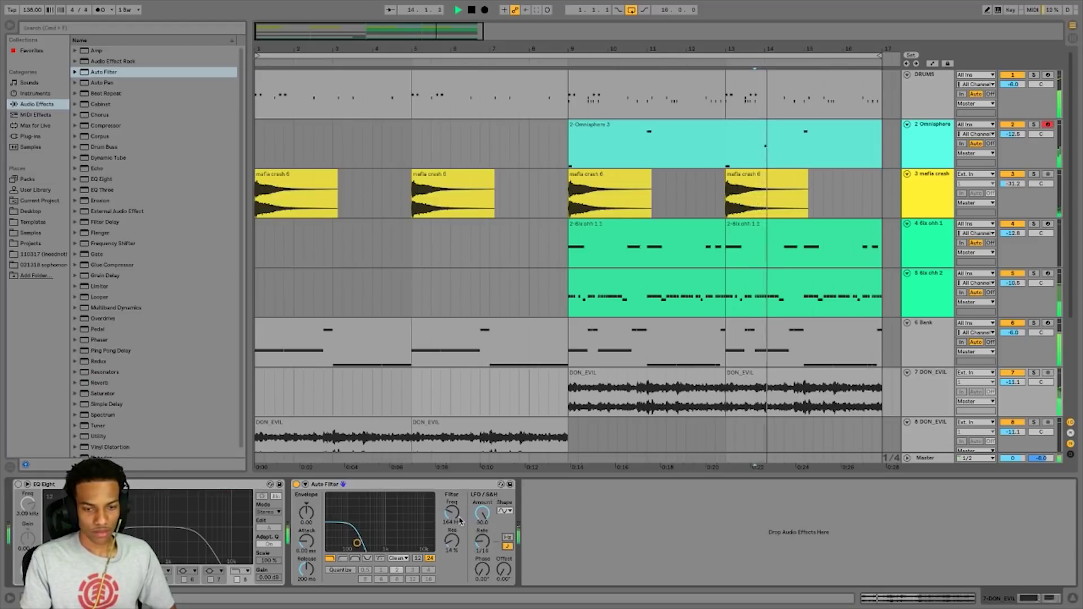
Put the Auto Filter on the duplicated DON_EVIL track and set its LFO rate to 1/8 while auditioning from bar 1
left_click(338, 420)
key("space")
left_click(909, 389)
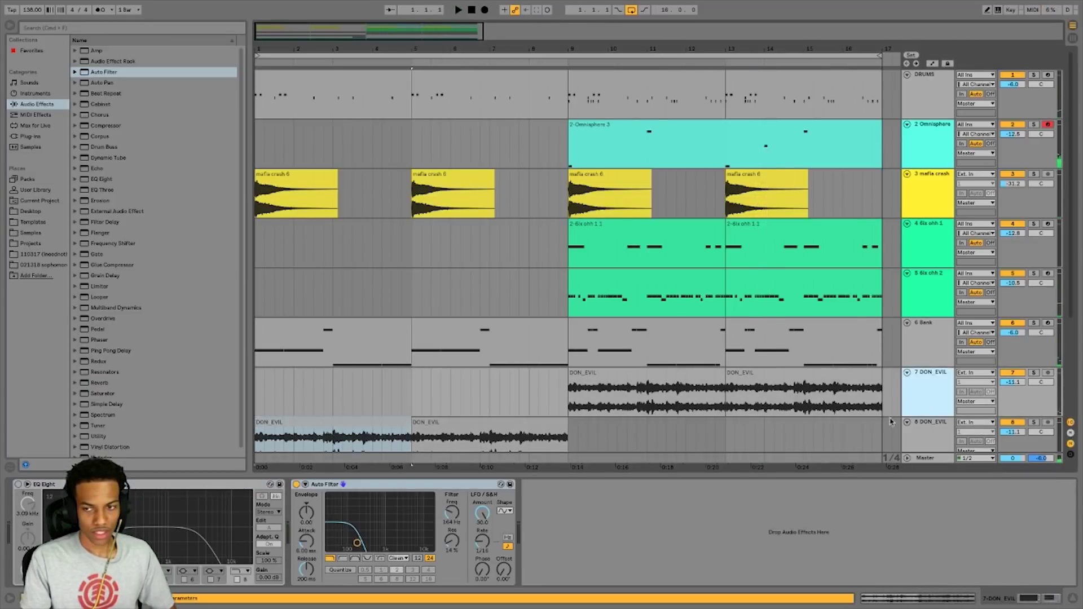
left_click(931, 435)
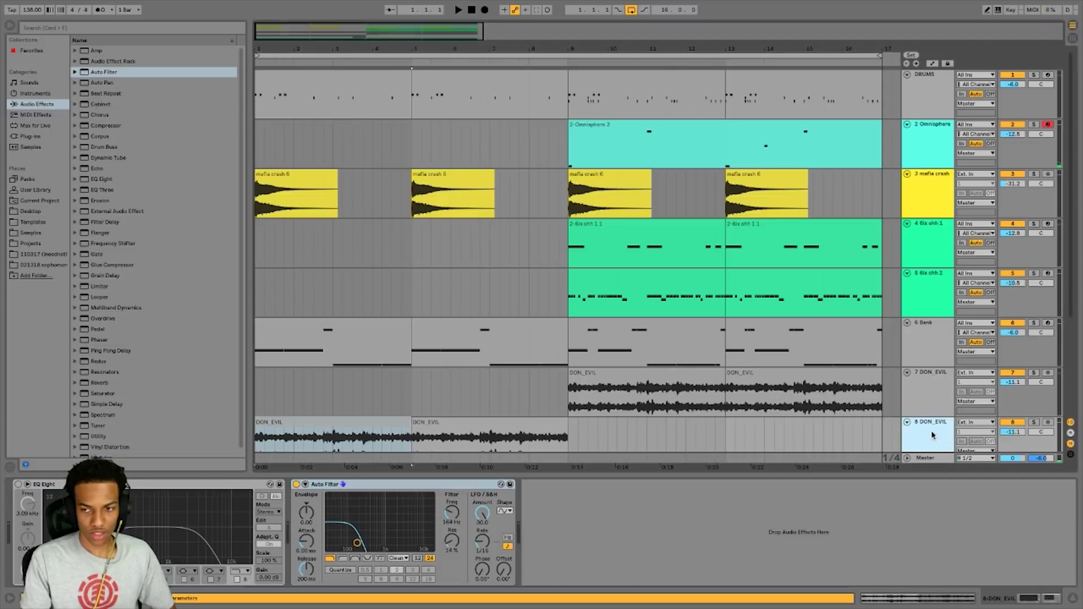
left_click(323, 422)
key("space")
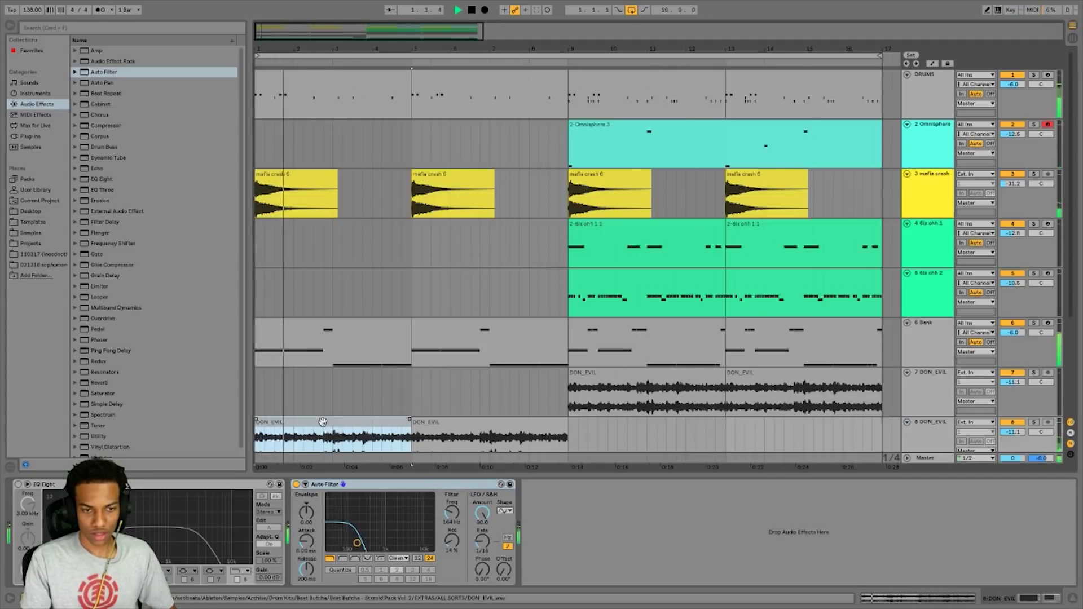
key("space")
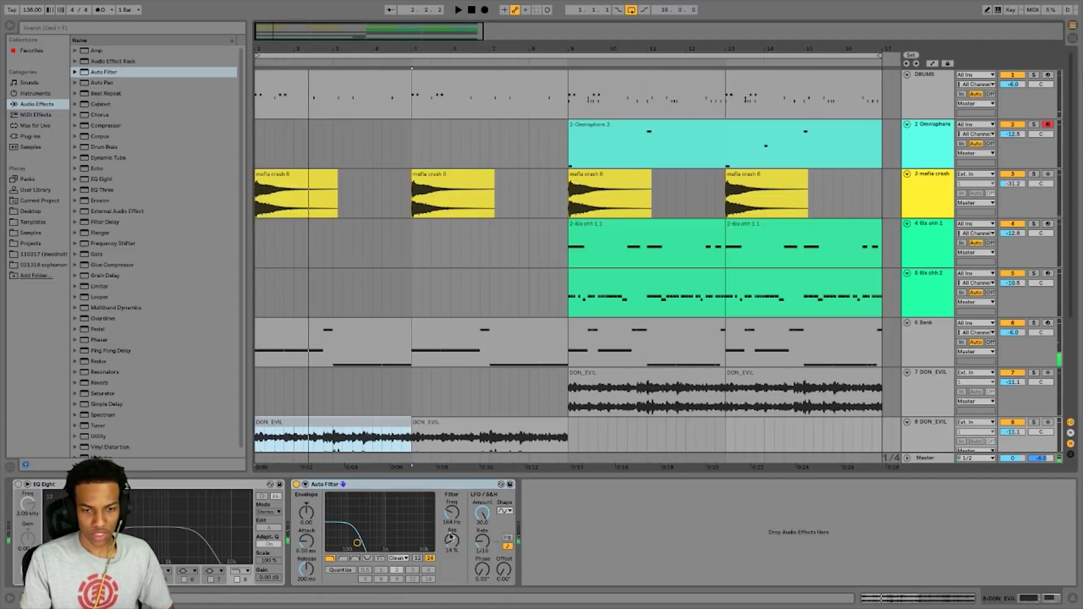
key("space")
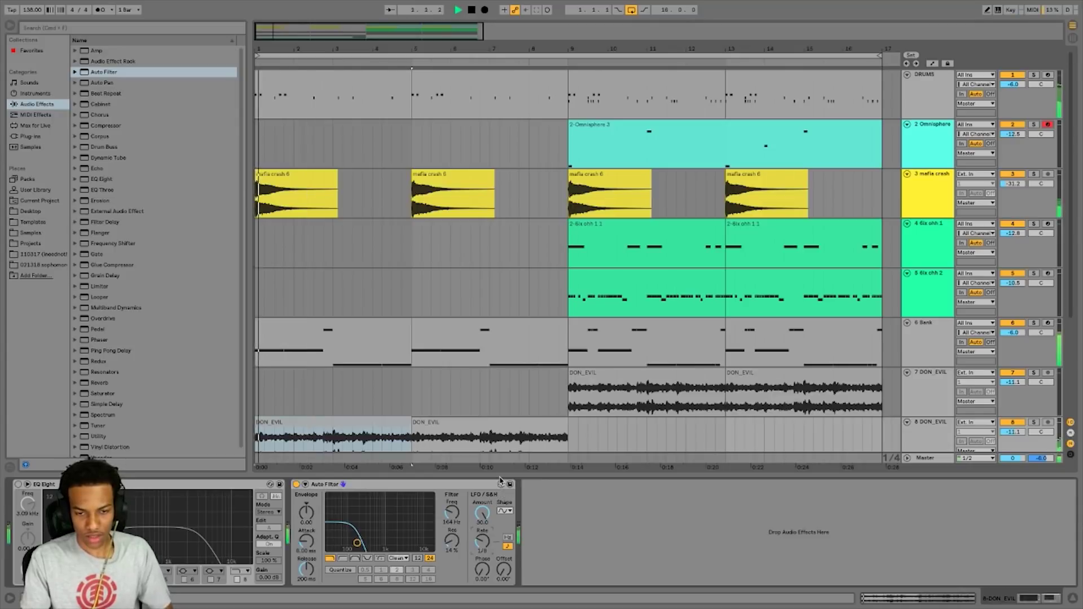
Transpose the duplicated track's DON_EVIL clip at bar 1 to -12 st and lower the pitch of the clip at bar 5 too
left_click(370, 425)
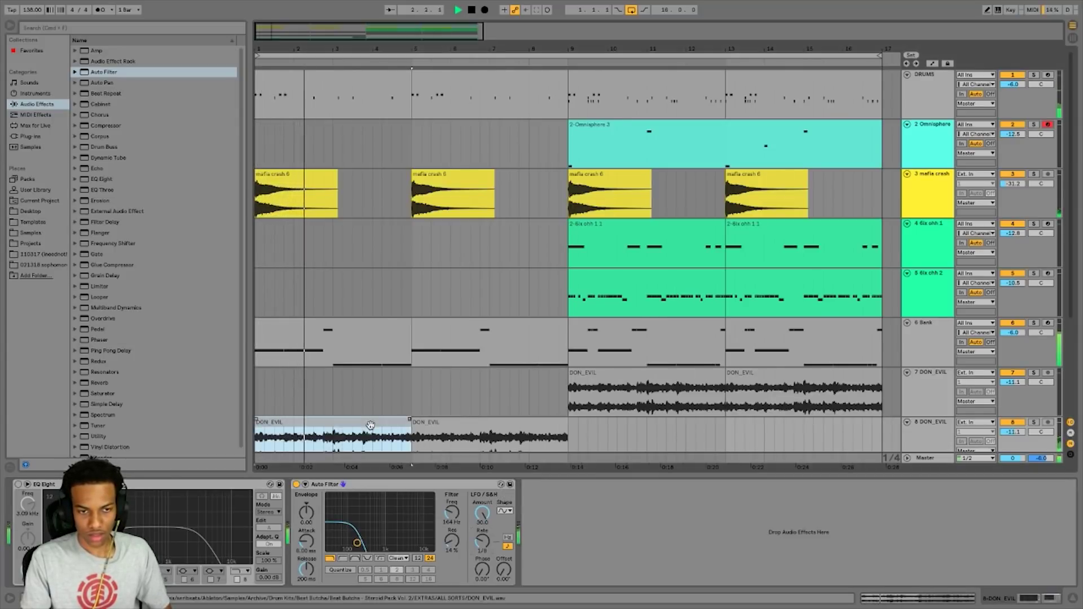
double_click(369, 425)
key("space")
left_click_drag(72, 229, 72, 265)
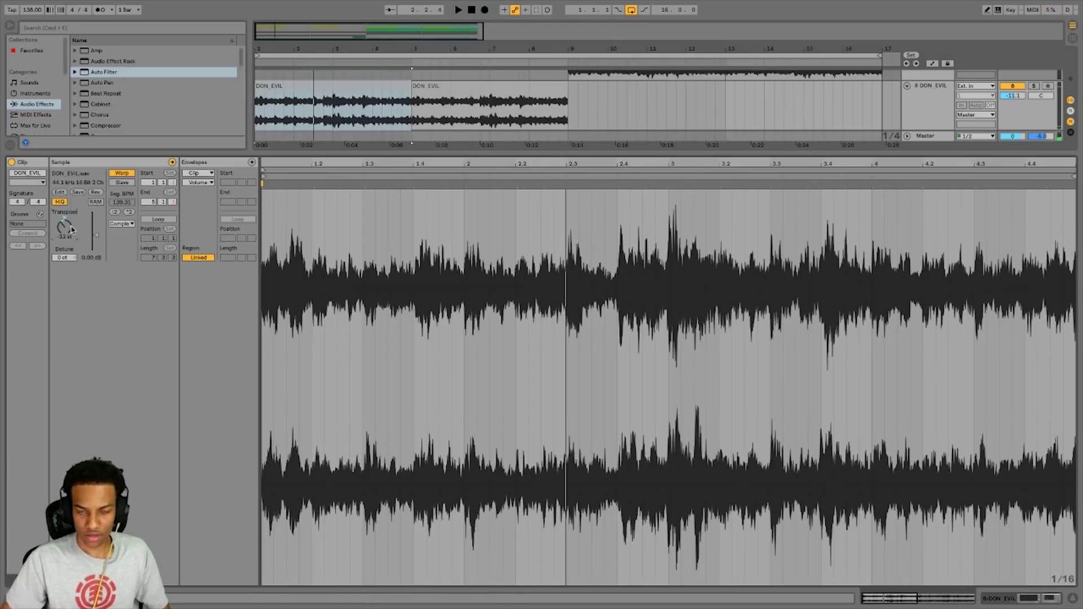
key("space")
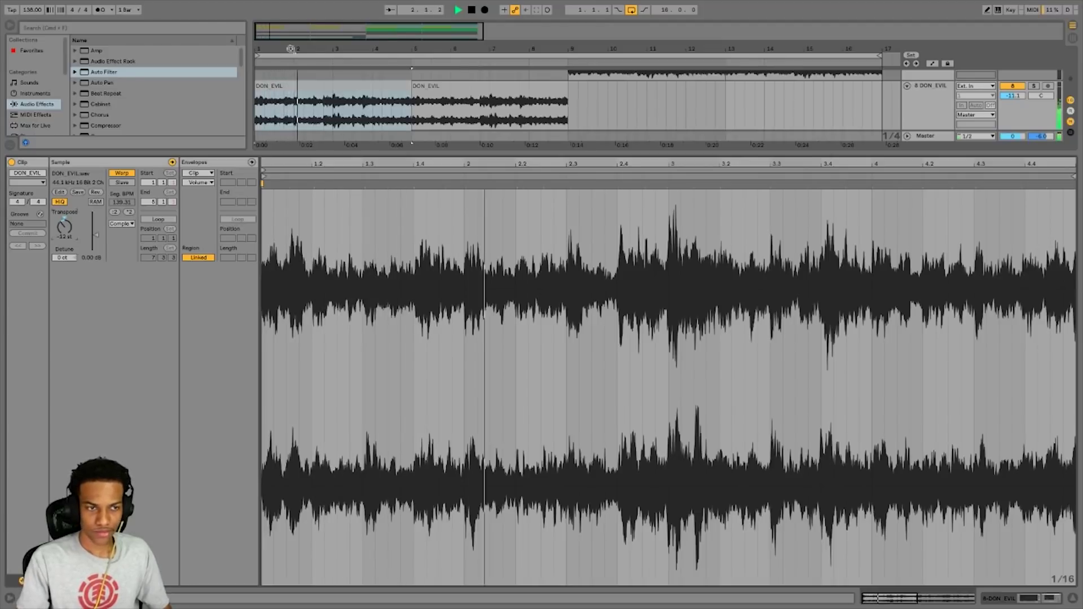
left_click(446, 103)
left_click(64, 228)
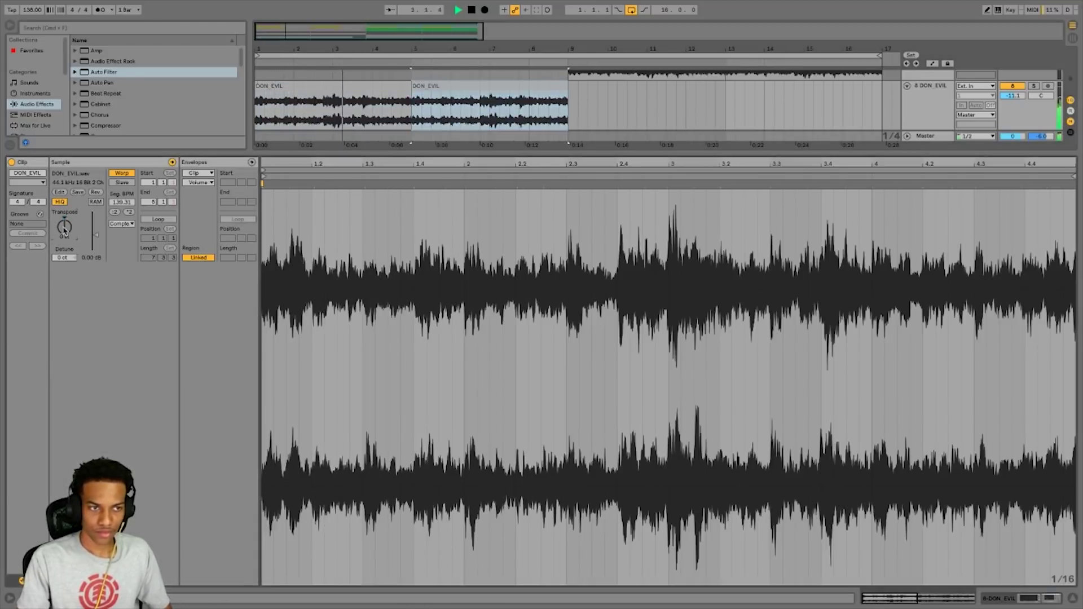
left_click_drag(64, 229, 63, 265)
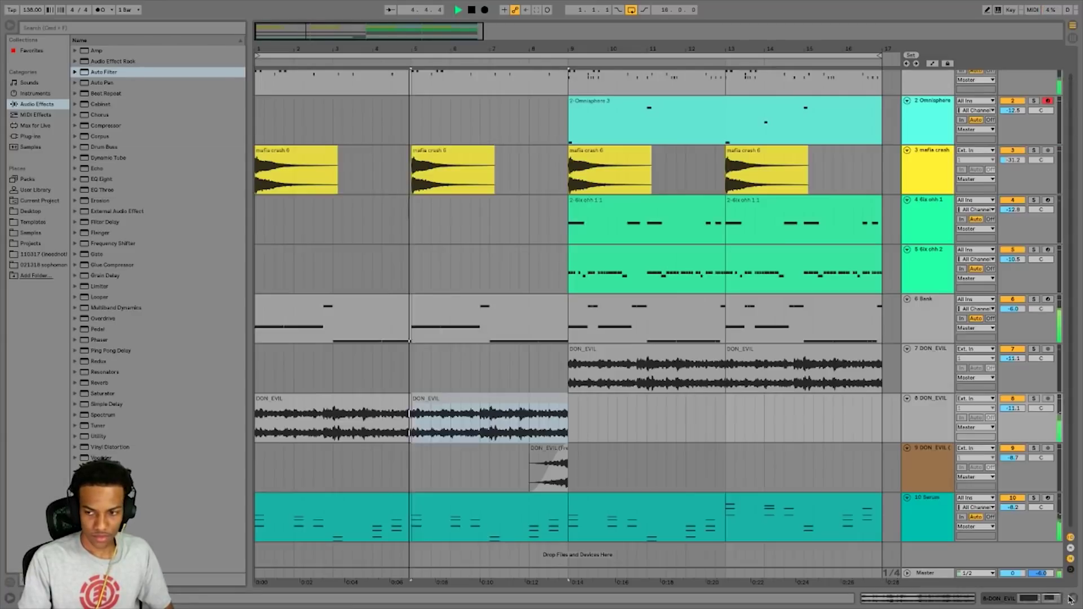
Close the clip view, show the duplicated DON_EVIL track's devices, and adjust its Auto Filter
left_click(1059, 602)
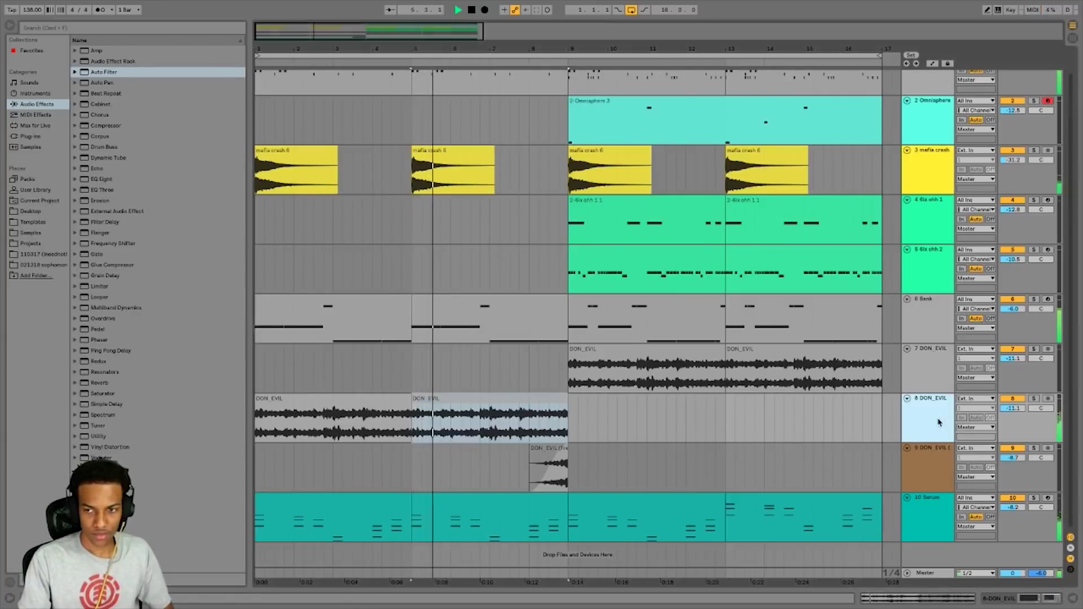
left_click(1050, 597)
left_click_drag(312, 541, 313, 521)
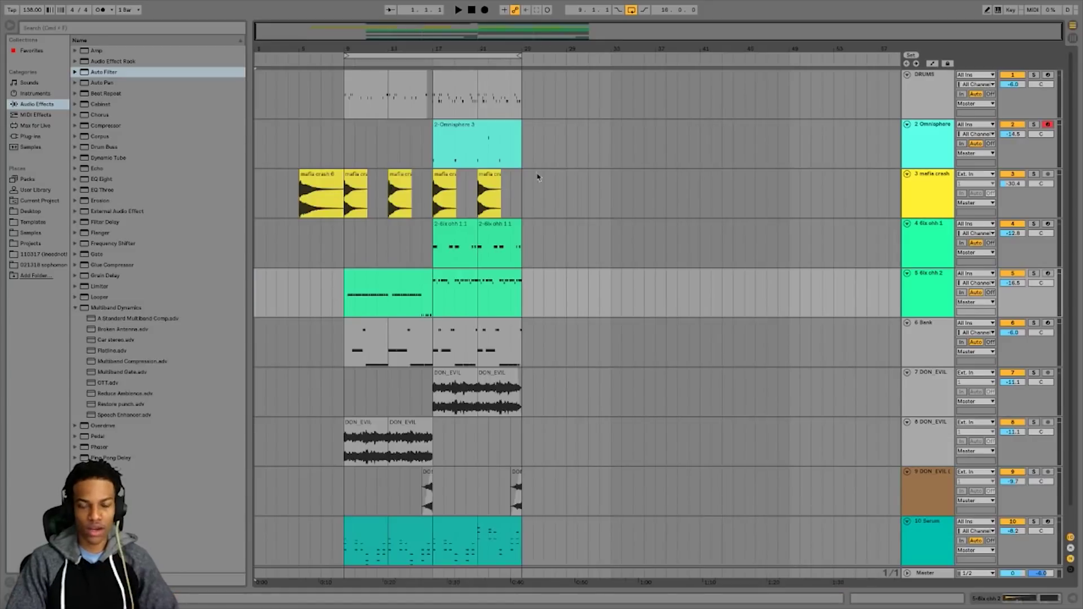
Examine the crash clip at bar 5 and the empty bars 1 to 9, then play the arrangement briefly from bar 9
mouse_move(383, 47)
left_mouse_down()
mouse_move(384, 73)
mouse_move(384, 46)
left_mouse_up()
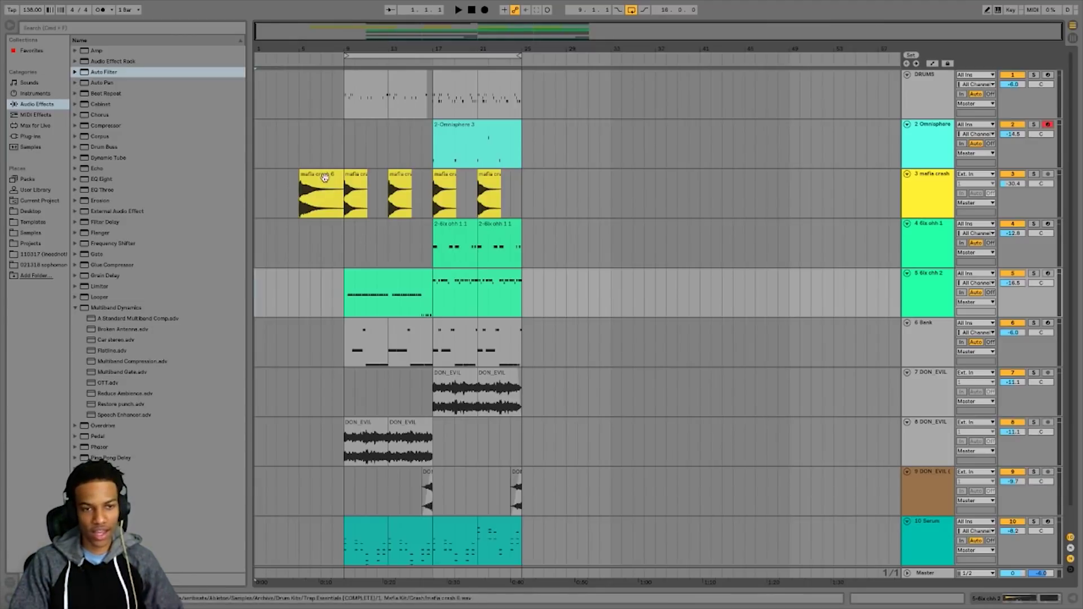
scroll(389, 254, "down", 1)
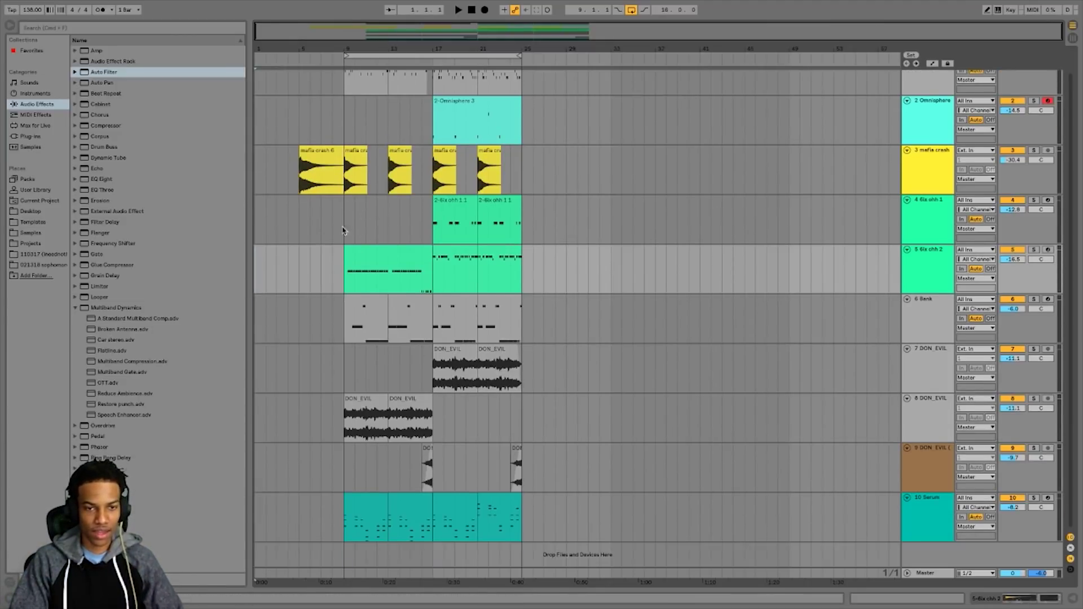
left_click(323, 163)
key("z")
mouse_move(418, 48)
left_mouse_down()
mouse_move(418, 28)
mouse_move(418, 48)
left_mouse_up()
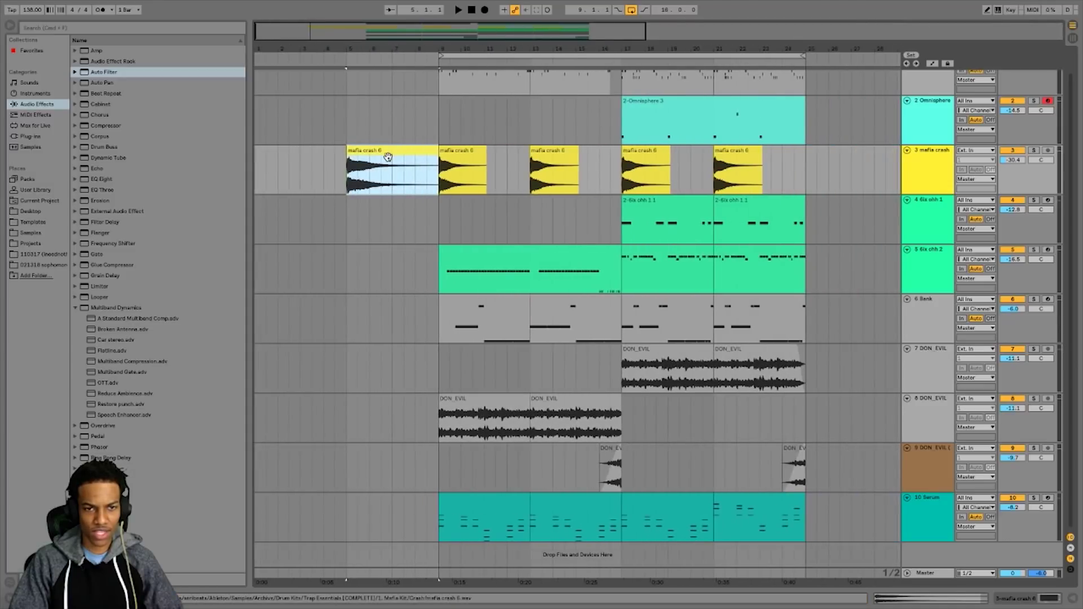
left_click_drag(298, 234, 439, 231)
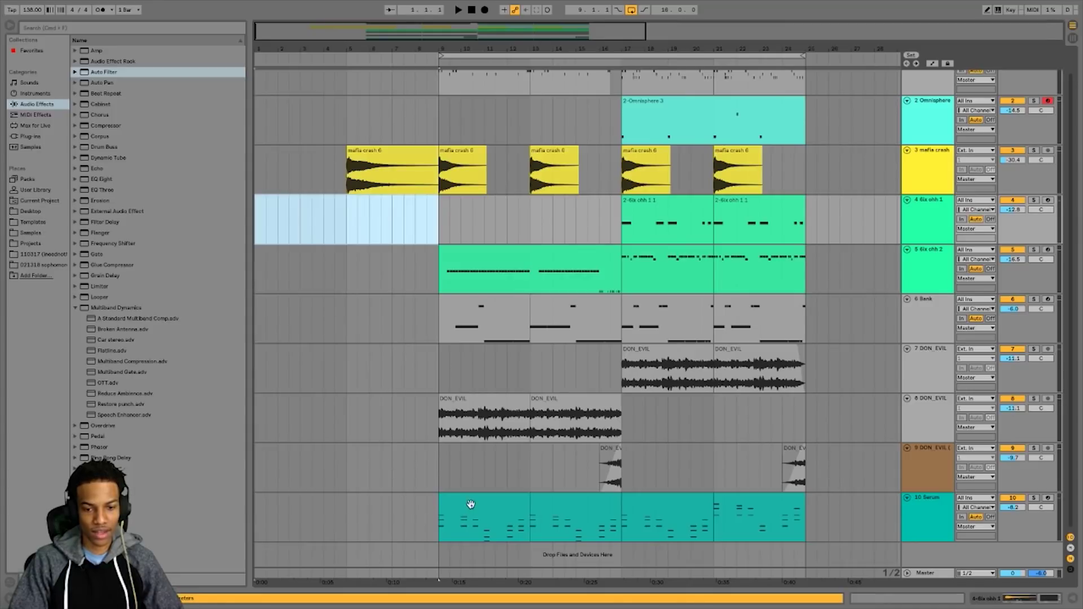
left_click(444, 523)
key("space")
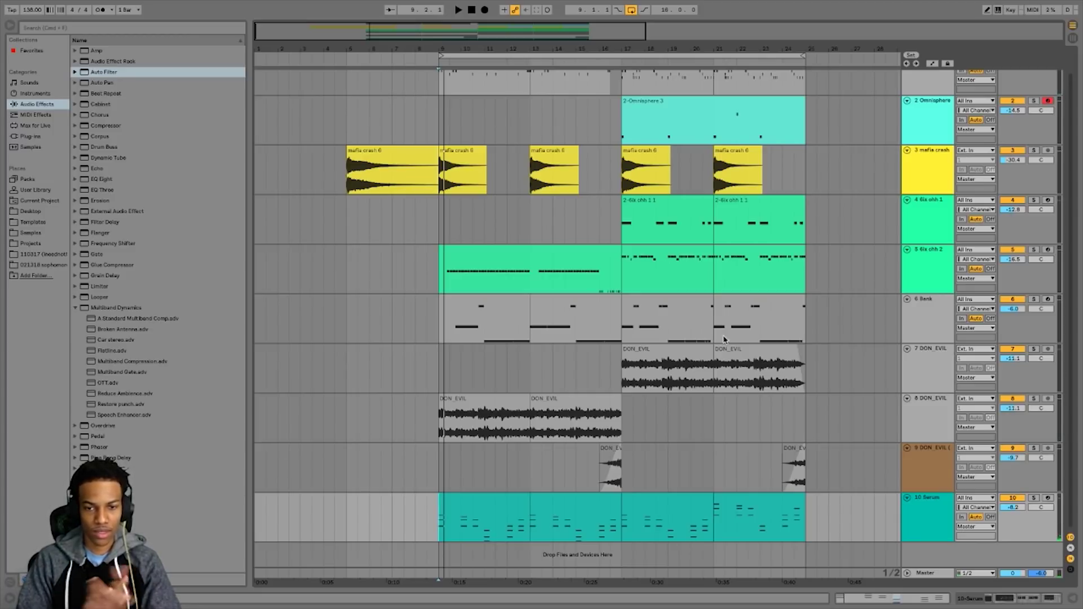
Lower the computer's output volume and insert a new MIDI track directly above the Serum track
key("XF86AudioLowerVolume")
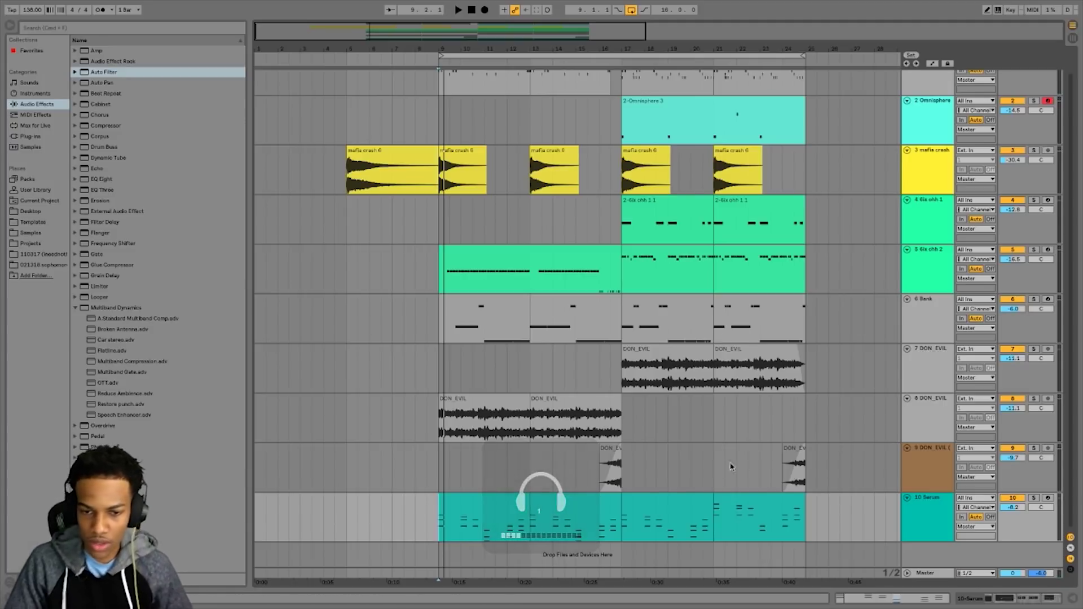
left_click(906, 497)
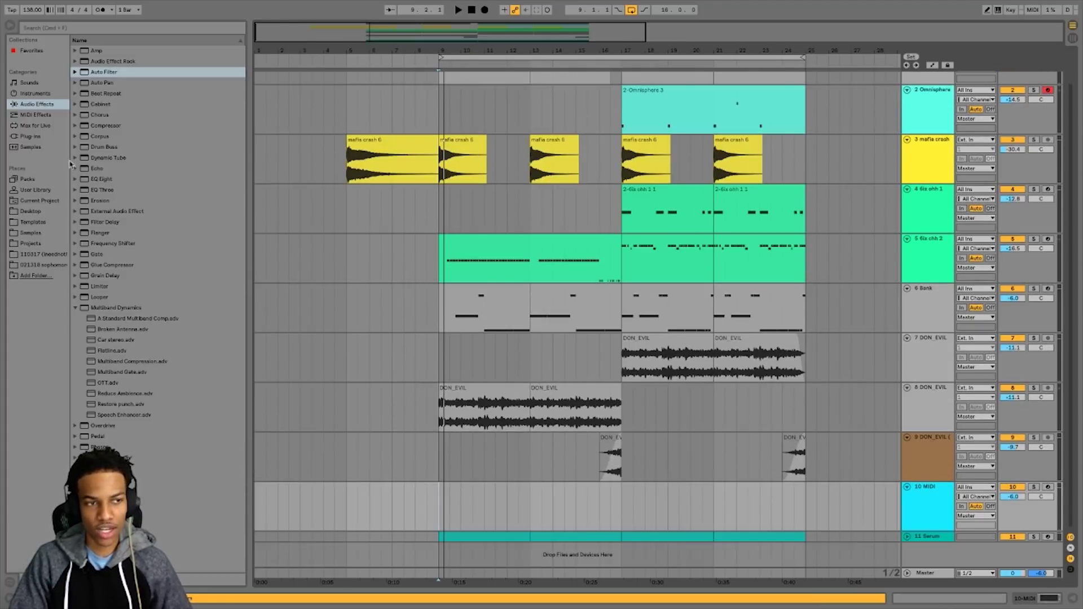
Load the Operator instrument onto the new MIDI track above the Serum track
mouse_move(437, 510)
left_mouse_down()
mouse_move(484, 508)
mouse_move(453, 514)
left_mouse_up()
mouse_move(459, 510)
left_mouse_down()
mouse_move(494, 511)
mouse_move(457, 508)
left_mouse_up()
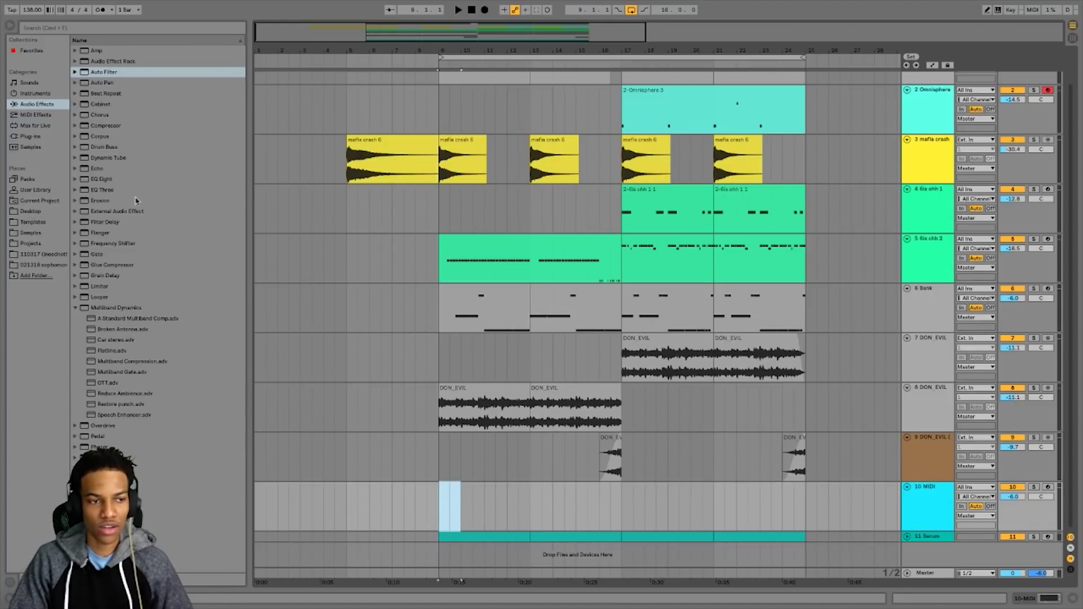
left_click(75, 308)
left_click(33, 96)
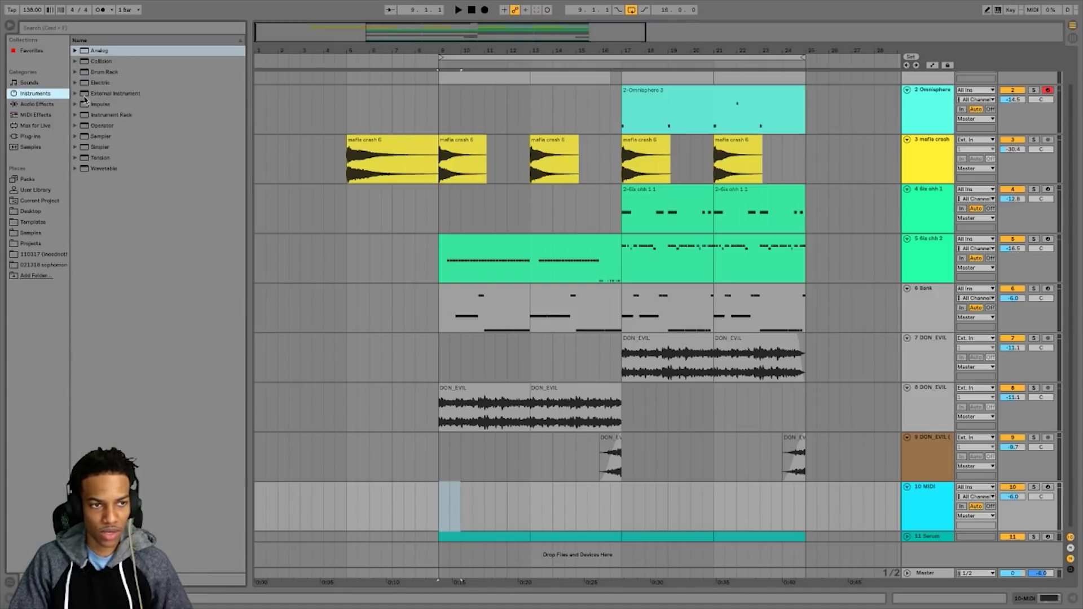
double_click(110, 128)
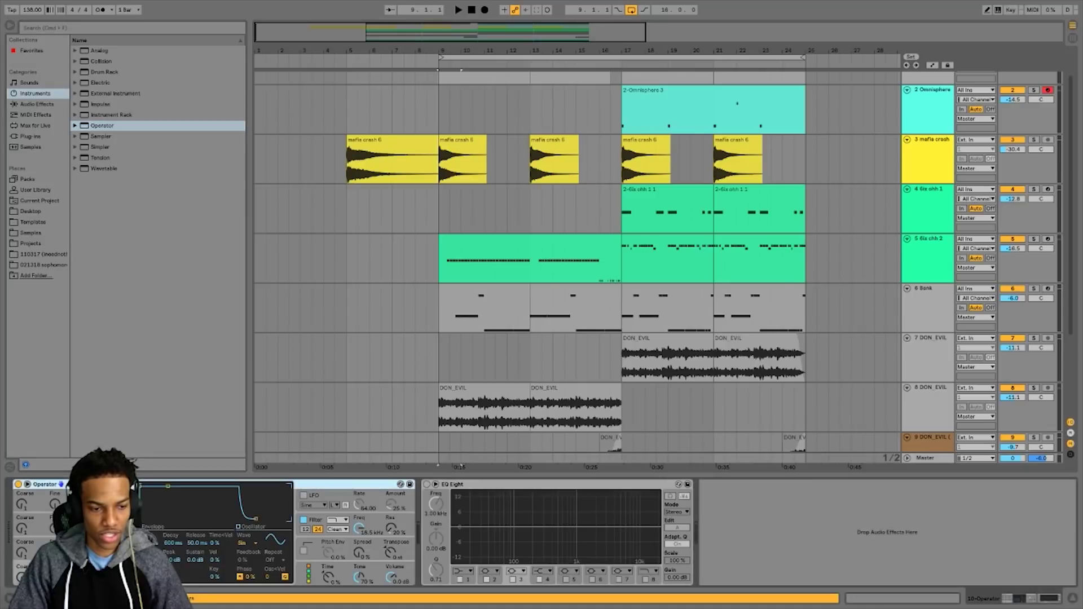
key("Delete")
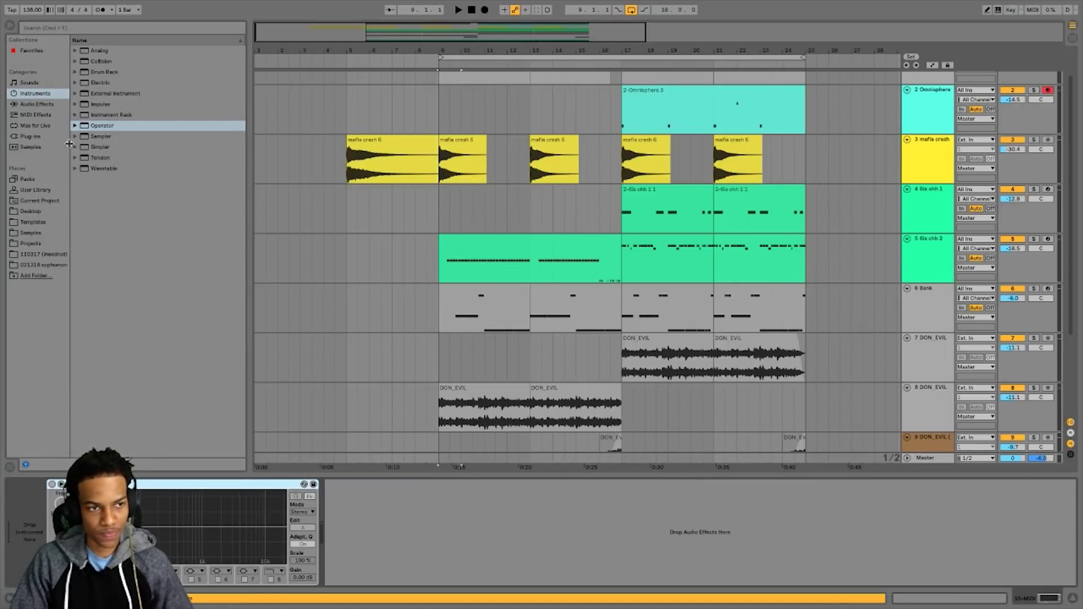
double_click(100, 125)
Show Operator's global settings and arm the Operator track for recording
left_click(307, 551)
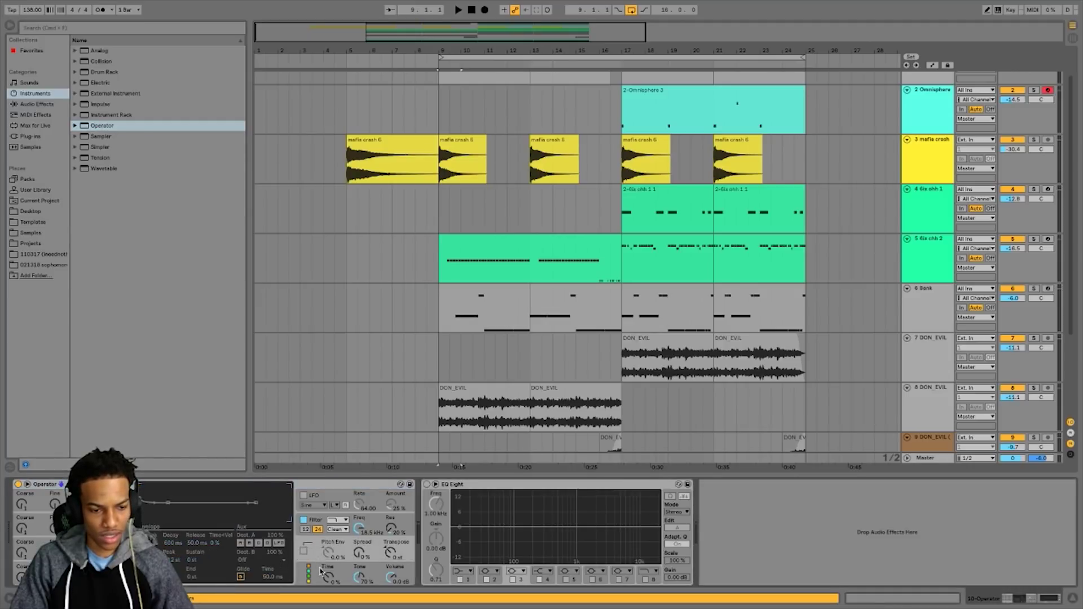
left_click(320, 571)
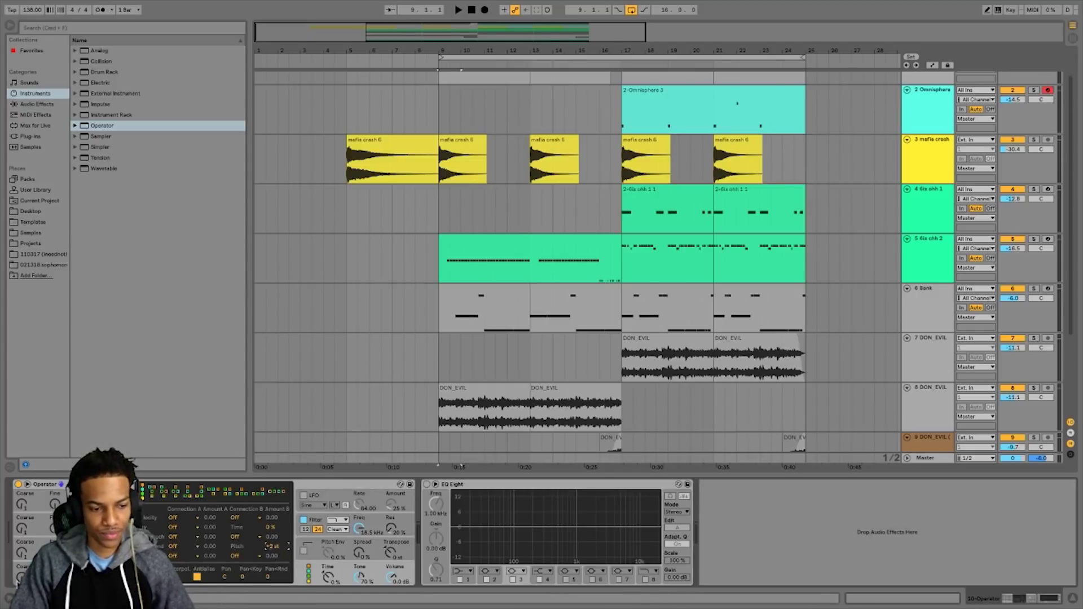
scroll(907, 405, "down", 3)
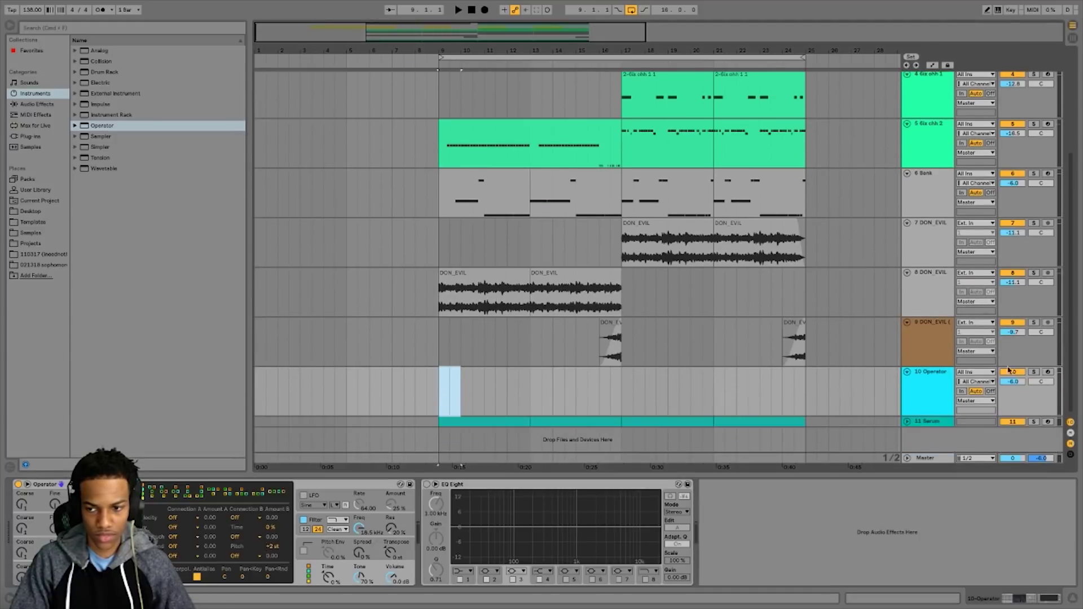
left_click(1048, 372)
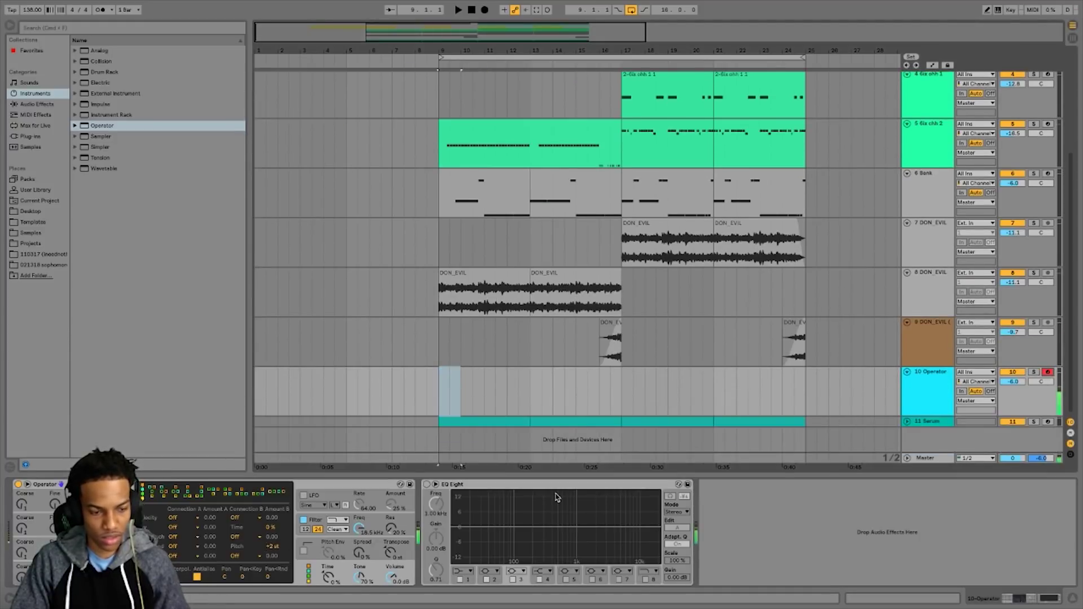
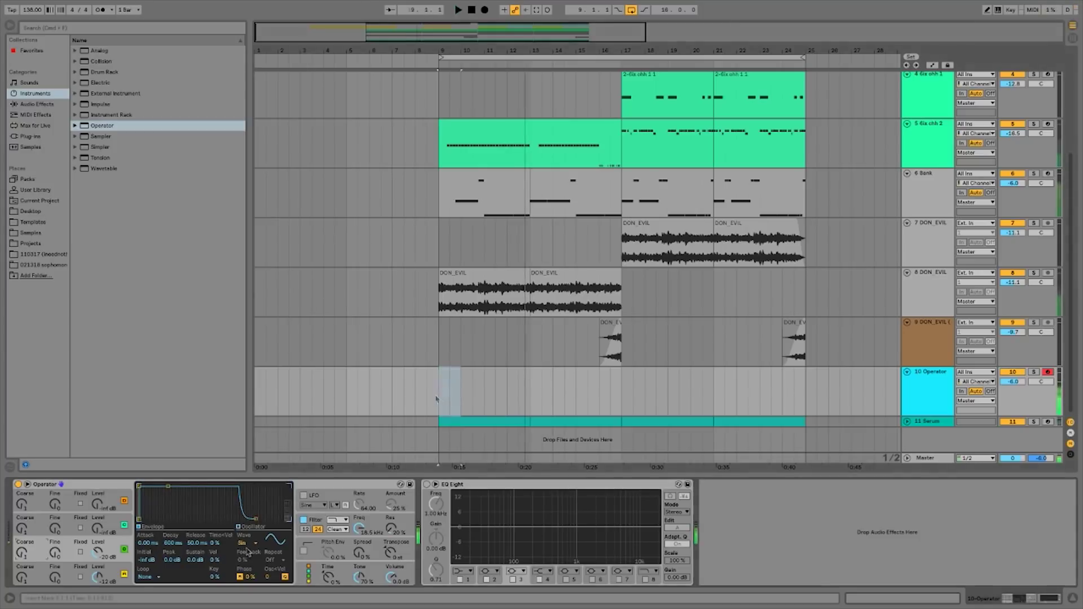
Record repeated C#3 notes on the Operator track from bar 9 and trim the clip to end at bar 13
left_click(485, 10)
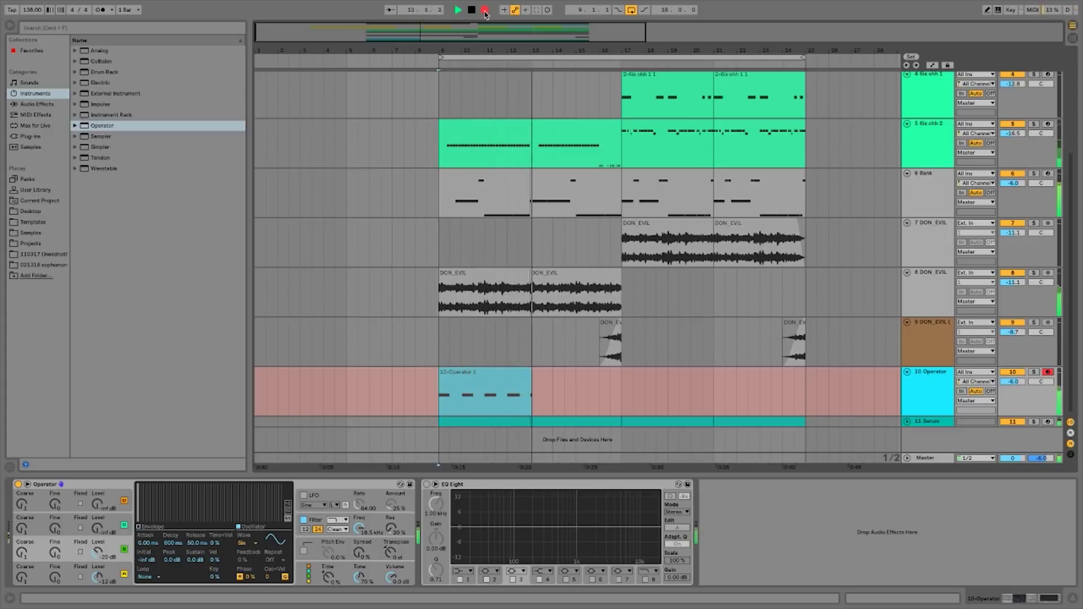
key("space")
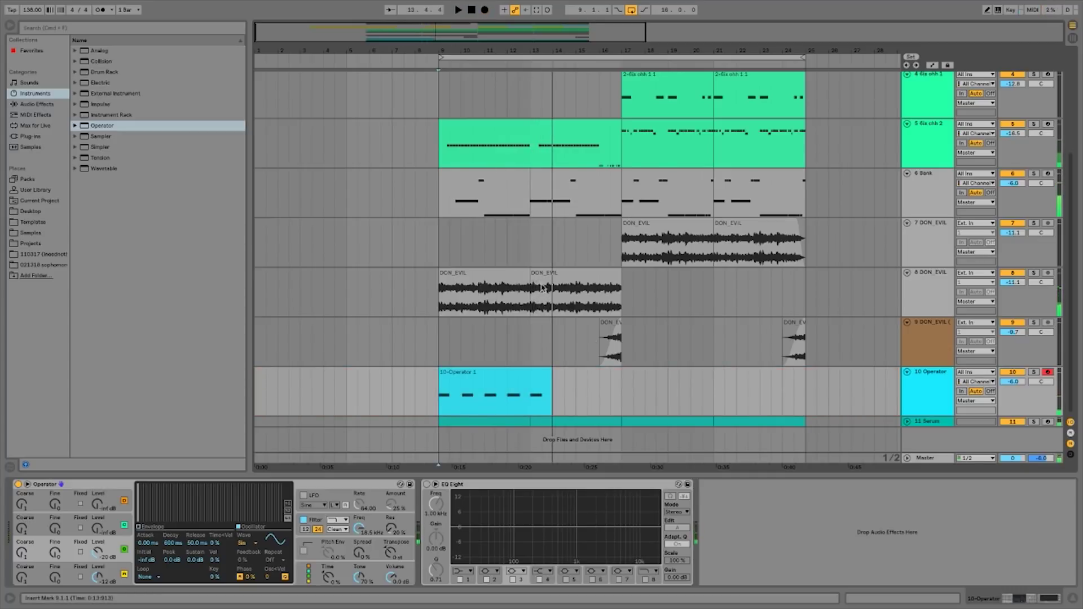
left_click_drag(552, 375, 529, 376)
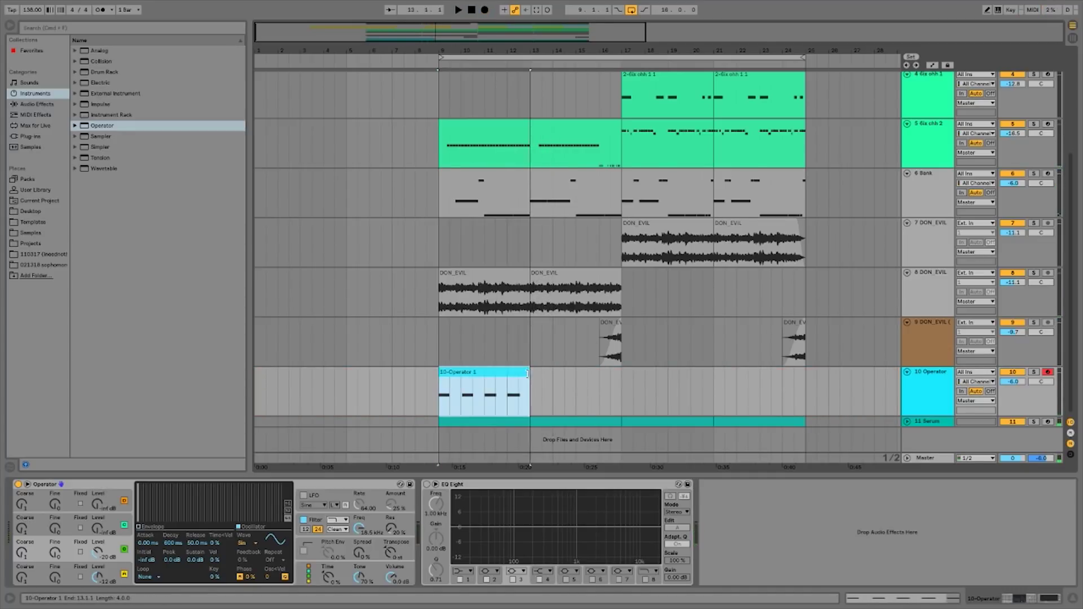
Open the recorded Operator clip and lengthen its first C#3 note to fill the whole first bar
double_click(516, 376)
left_click_drag(288, 203, 280, 201)
key("space")
key("space")
left_click_drag(340, 196, 452, 190)
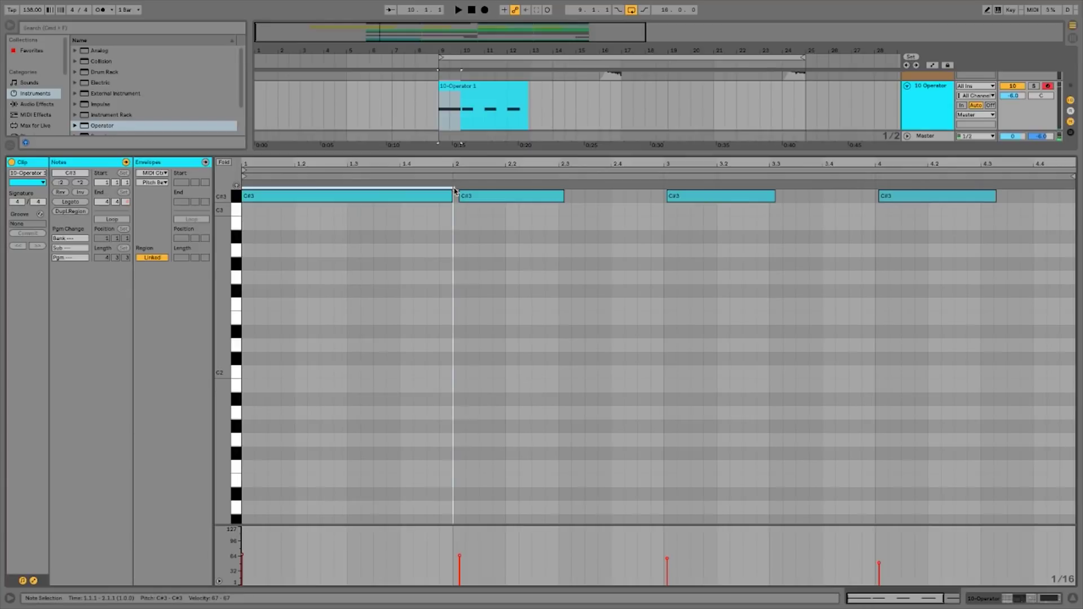
Transpose all notes in the clip down an octave to C#2, align the second note with beat 2.1, and audition it
left_click(680, 416)
key("super+a")
key("shift+Down")
left_click_drag(537, 400, 491, 362)
key("space")
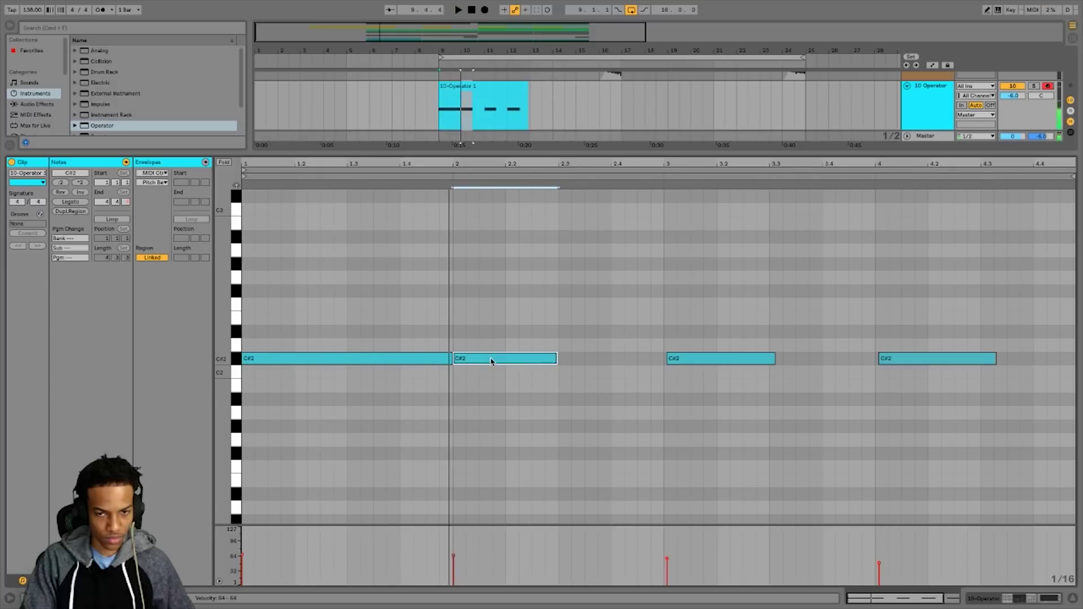
key("space")
left_click(401, 440)
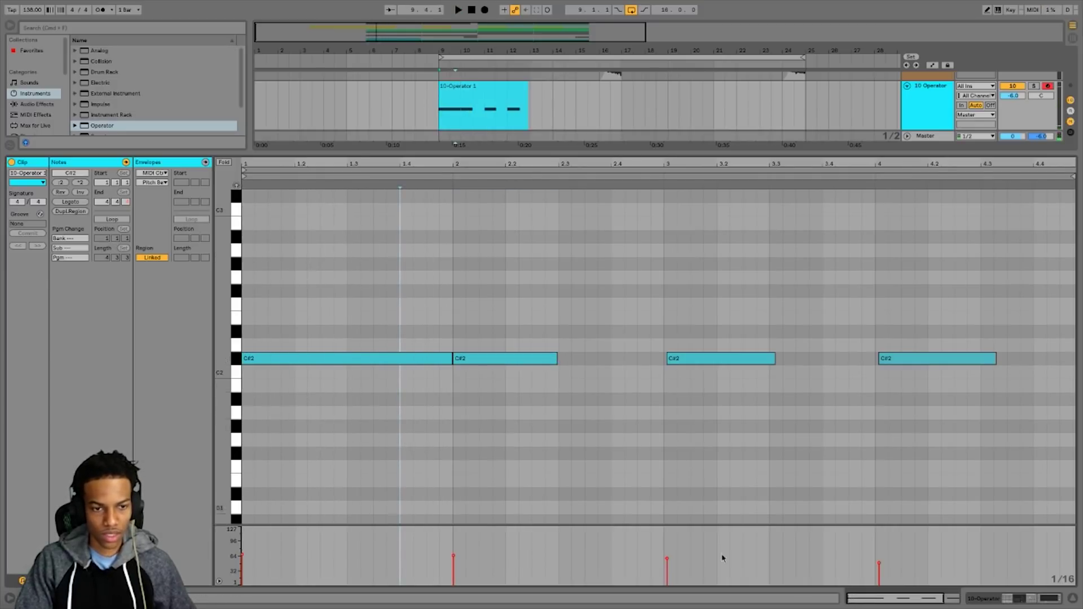
Show the Operator track's devices and examine Operator's global and pitch settings
key("shift+Tab")
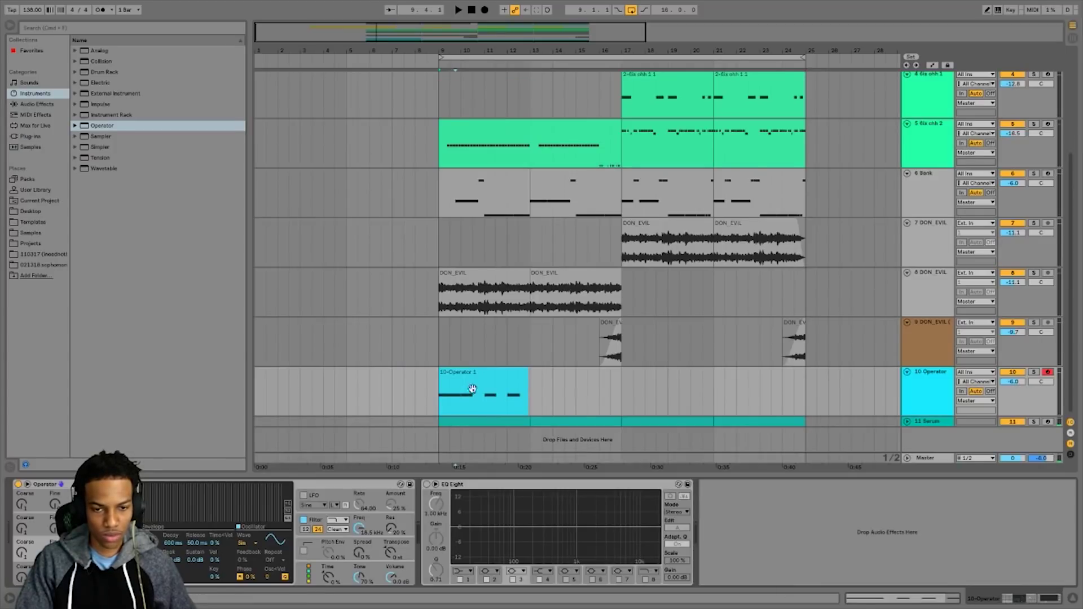
left_click(341, 574)
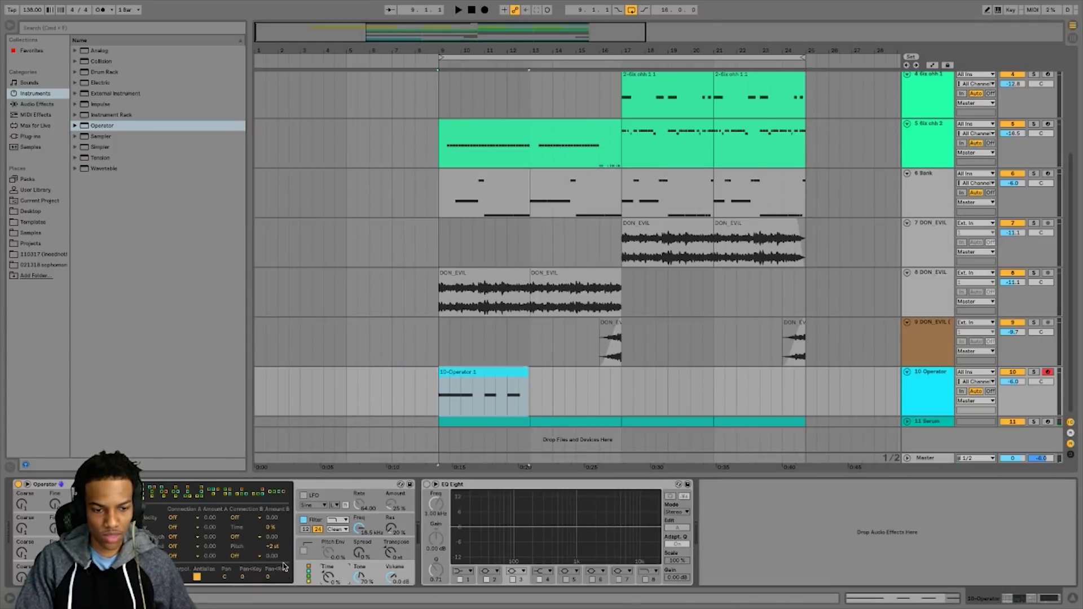
left_click(329, 546)
left_click(332, 576)
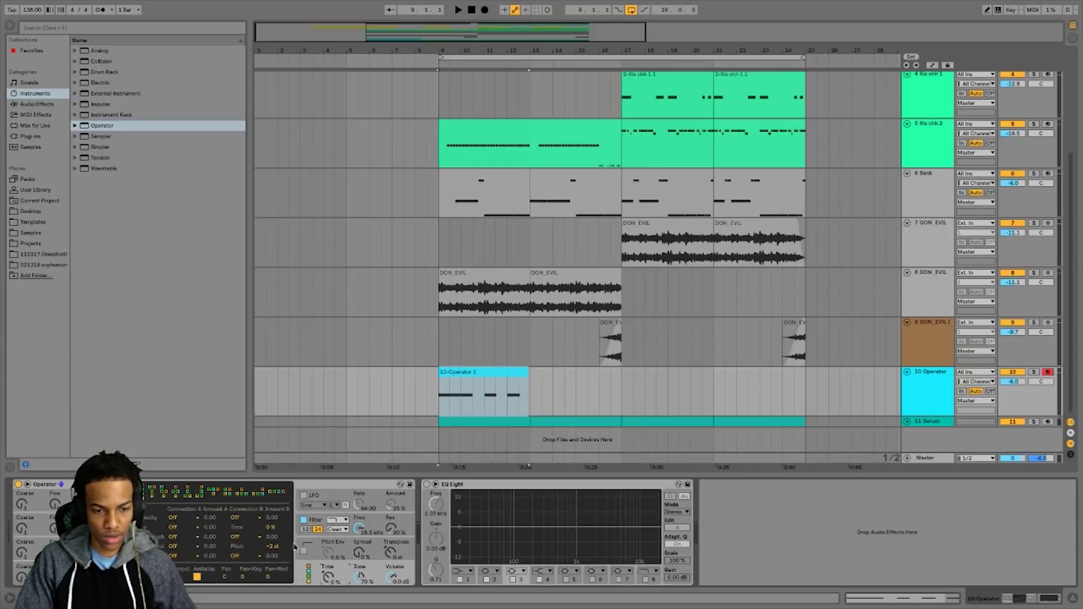
Draw a pitch bend envelope in the Operator clip that rises from the centre line to maximum across the first bar, and audition it
double_click(462, 376)
left_click(205, 162)
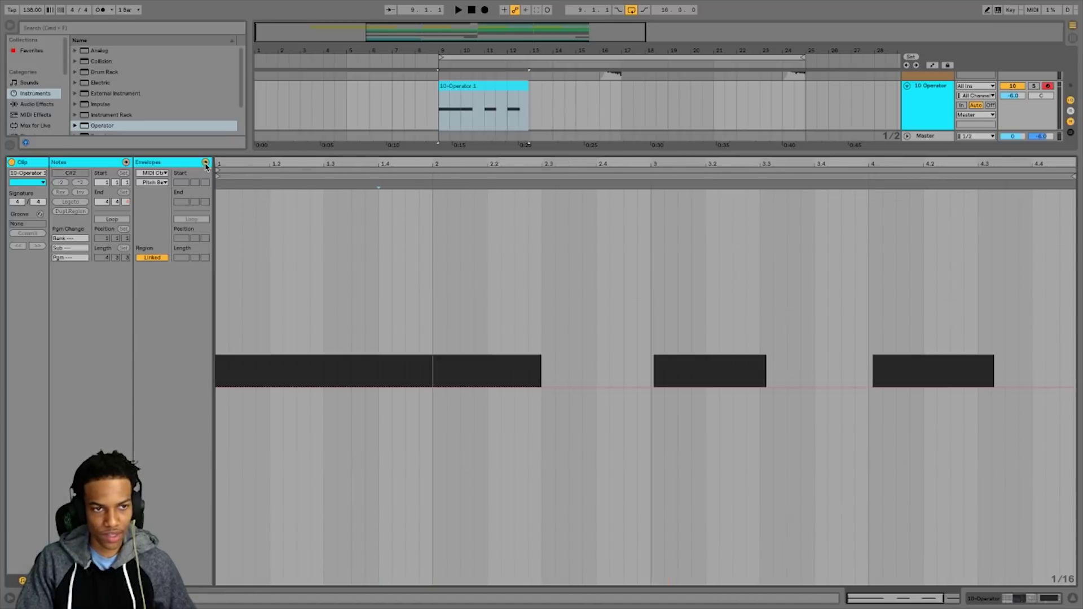
mouse_move(218, 342)
left_mouse_down()
mouse_move(464, 341)
mouse_move(437, 341)
mouse_move(433, 355)
mouse_move(443, 197)
mouse_move(233, 206)
mouse_move(214, 388)
left_mouse_up()
key("space")
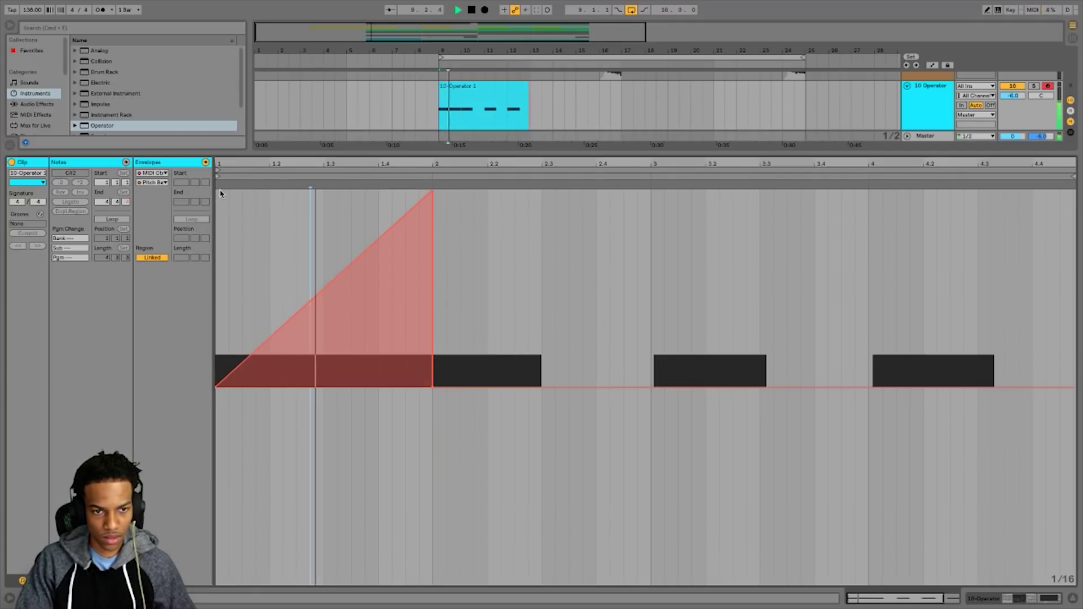
key("space")
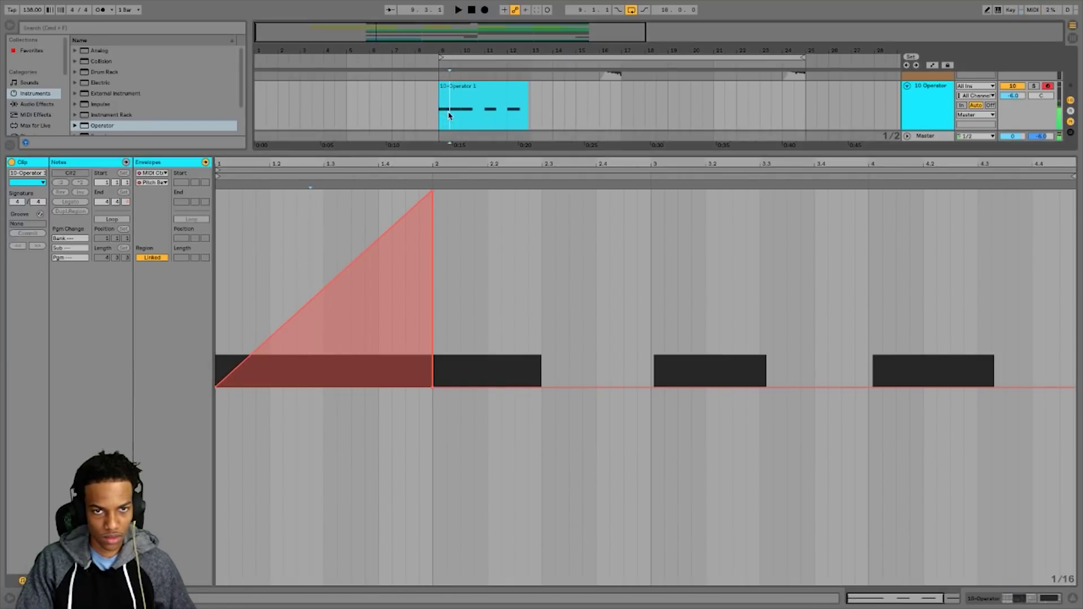
Split the Operator clip half a bar after bar 9 and duplicate the half-bar piece repeatedly up to bar 17
left_click(449, 116)
key("ctrl+e")
key("space")
key("ctrl+e")
key("ctrl+d")
key("ctrl+d")
key("ctrl+d")
key("ctrl+d")
key("ctrl+d")
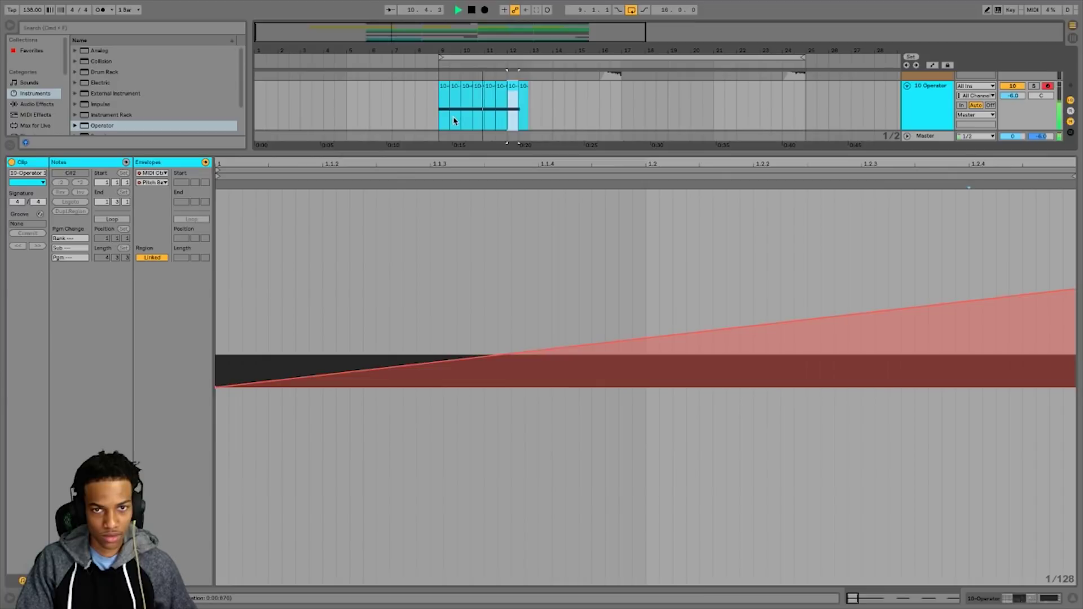
key("ctrl+d")
key("ctrl+d")
key("ctrl+d")
key("ctrl+d")
key("ctrl+d")
key("ctrl+d")
key("ctrl+d")
key("ctrl+d")
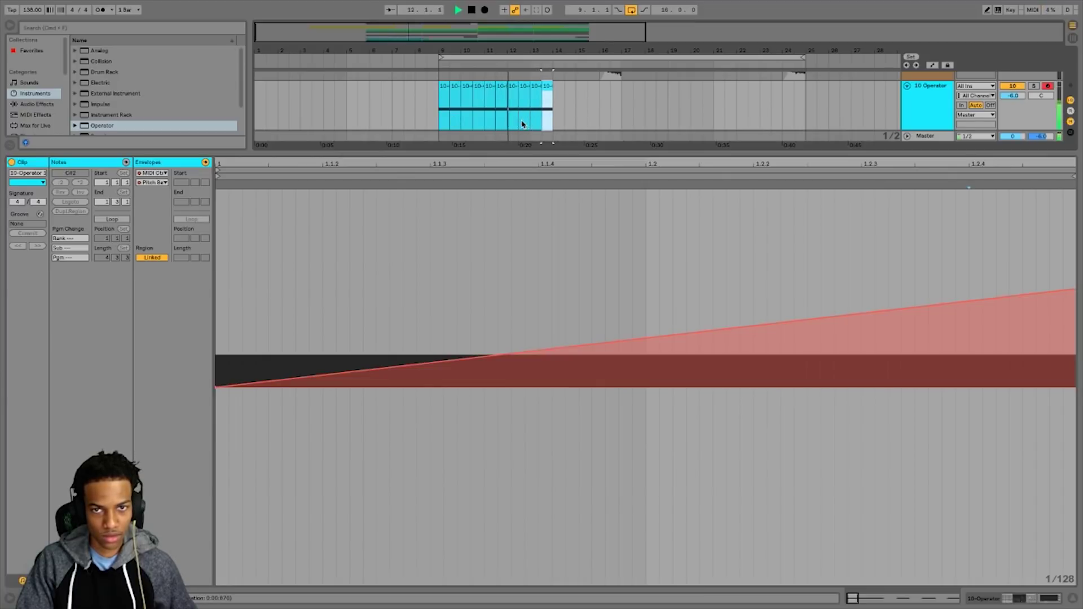
key("ctrl+d")
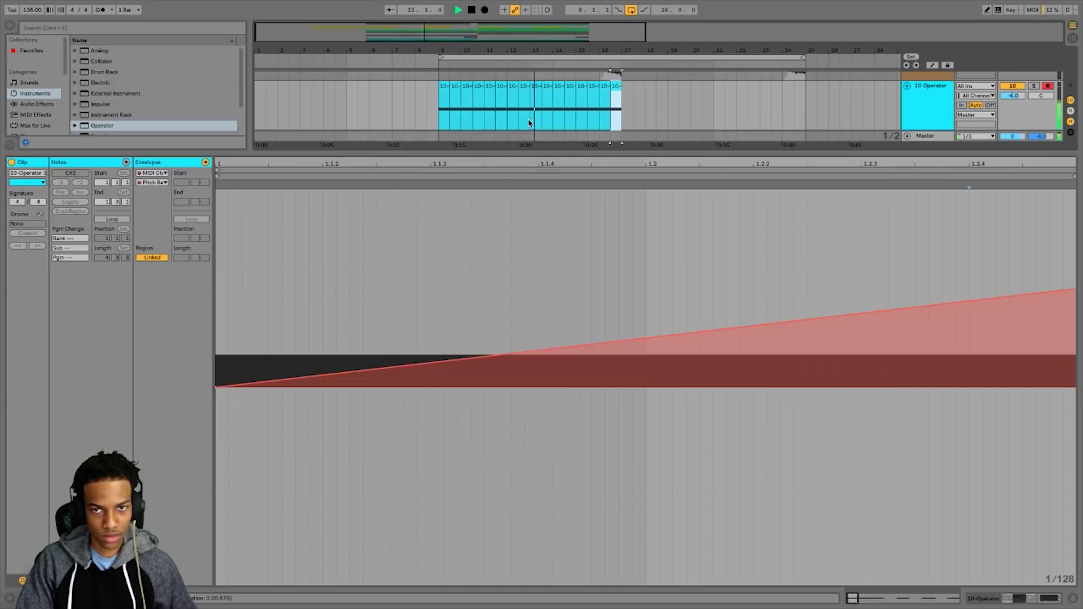
Consolidate the Operator pieces from bar 13 to 17 into one clip and transpose its notes up an octave to C#3
key("space")
left_click(536, 89, "shift")
key("ctrl+j")
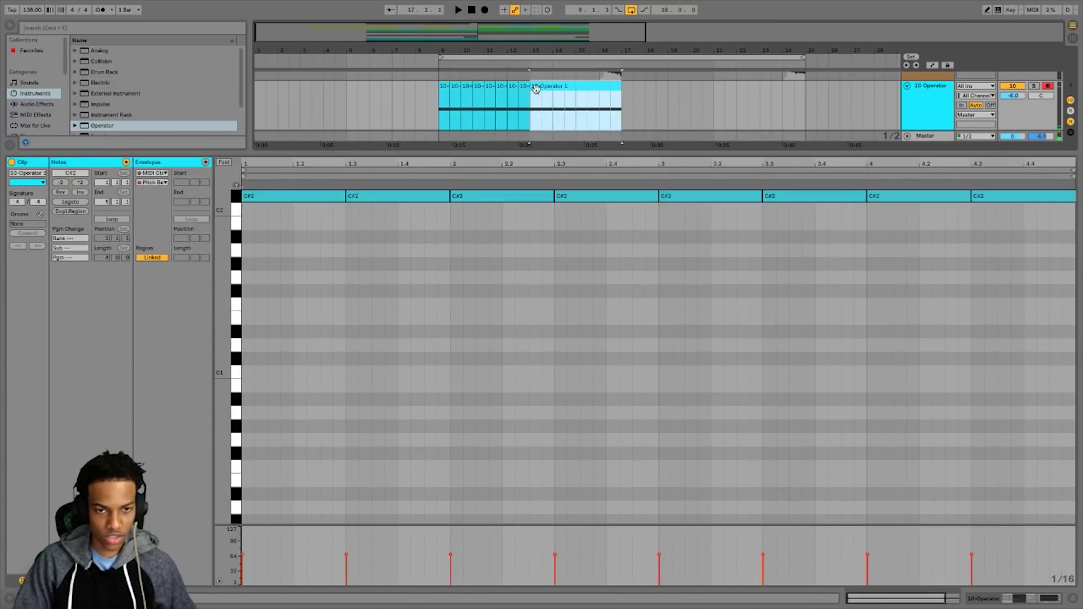
left_click(519, 281)
key("shift+Up")
key("space")
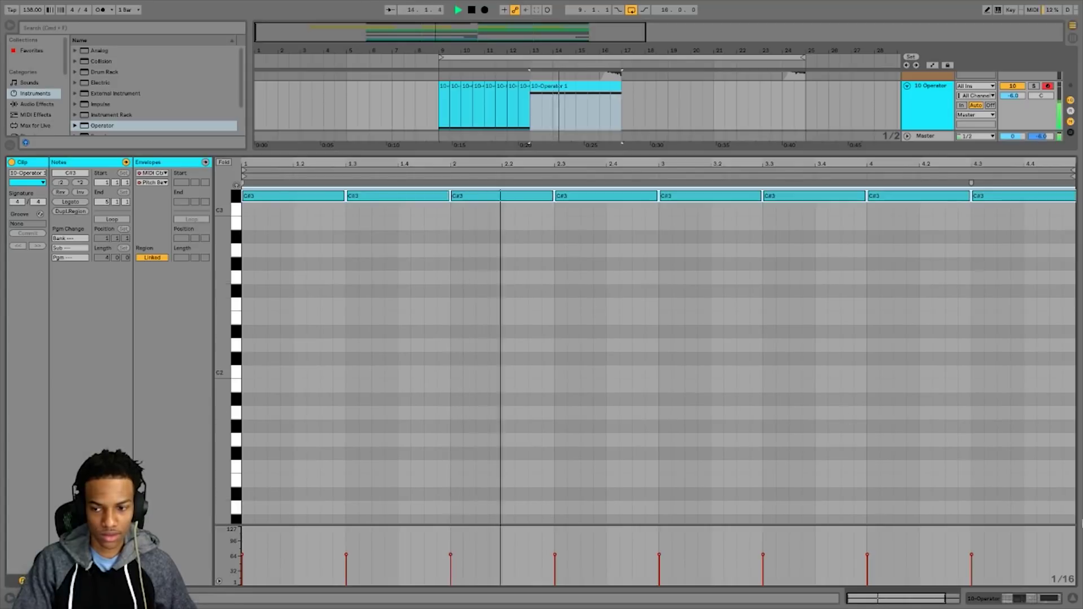
Close the clip view and duplicate the consolidated Operator clip twice to fill bars 17 to 25
key("space")
key("super+alt+l")
key("ctrl+d")
key("space")
key("ctrl+d")
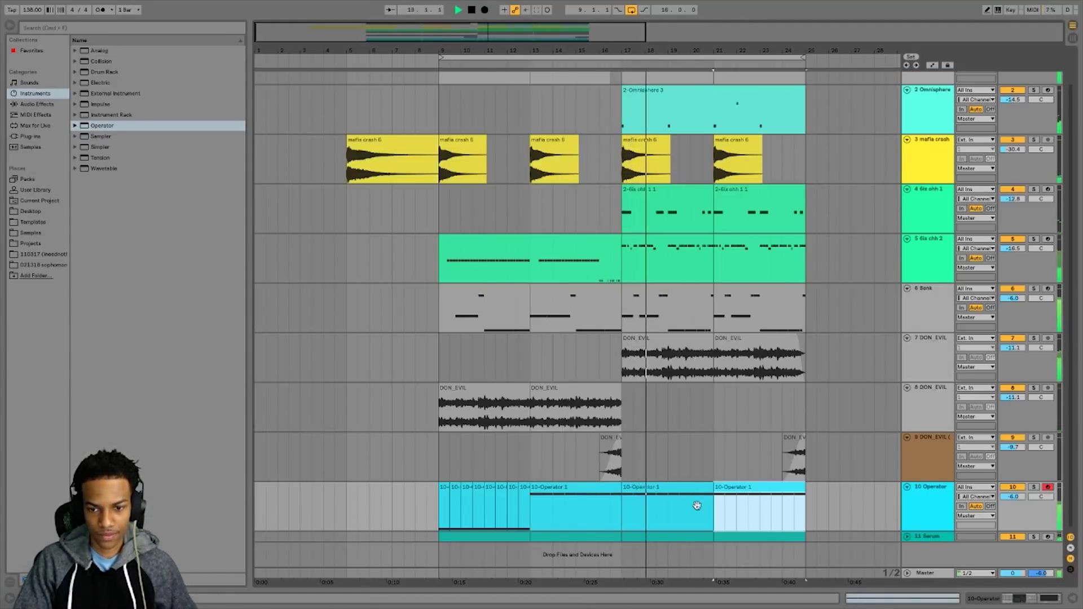
Delete the Operator pieces in bars 9 to 13 and lower the notes of the Operator clip at bar 17
key("space")
left_click(442, 492)
left_click(519, 494, "shift")
key("ctrl+j")
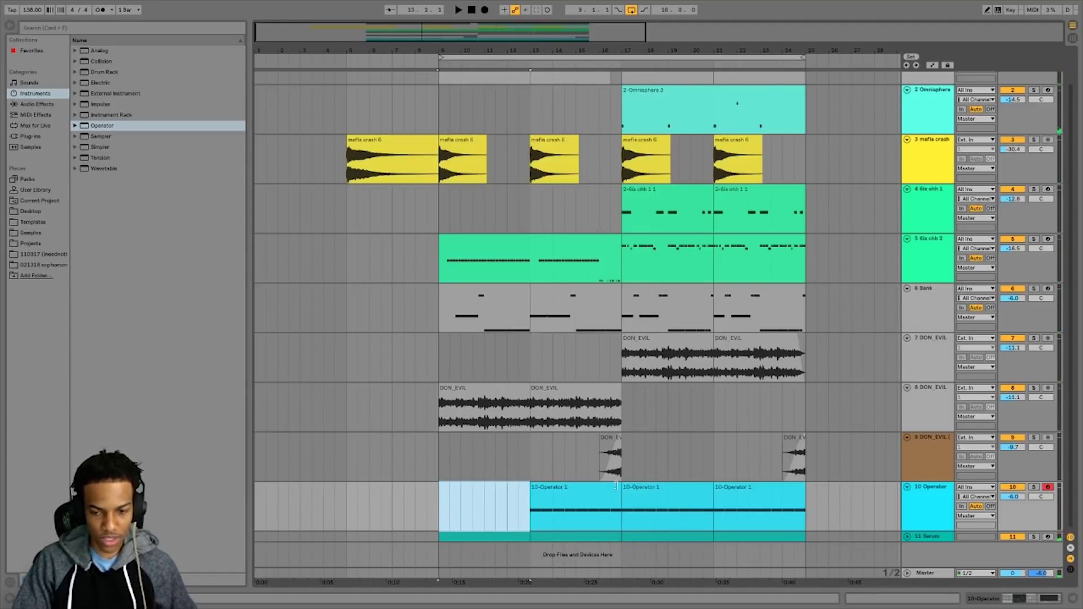
key("Delete")
left_click(648, 495)
key("space")
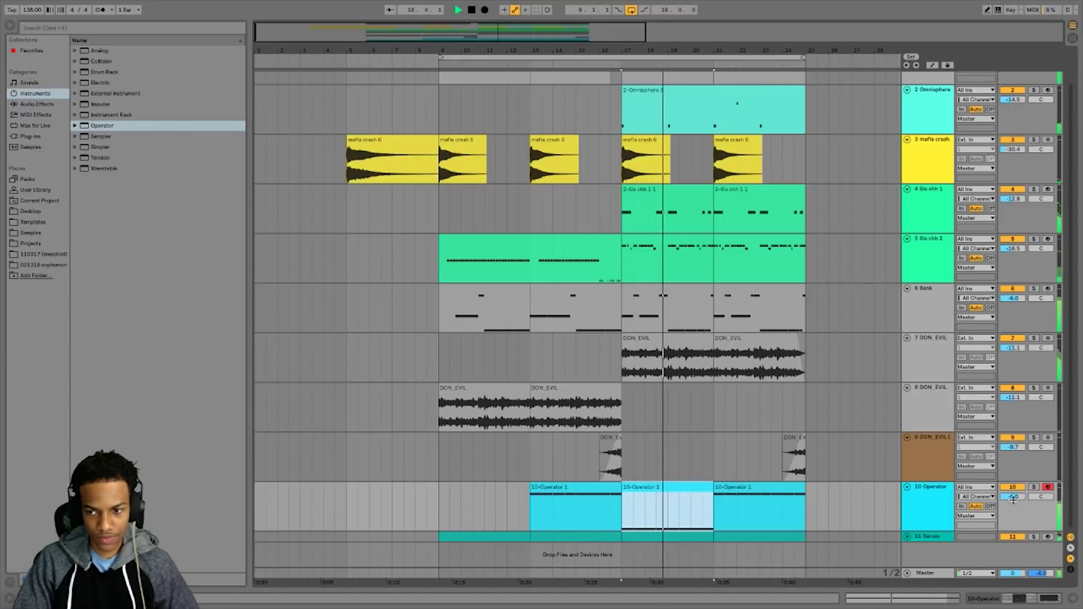
Enable the Operator track's EQ Eight and shape a low cut and a high cut, with the high cut at 3.32 kHz
key("super+alt+l")
left_click(427, 483)
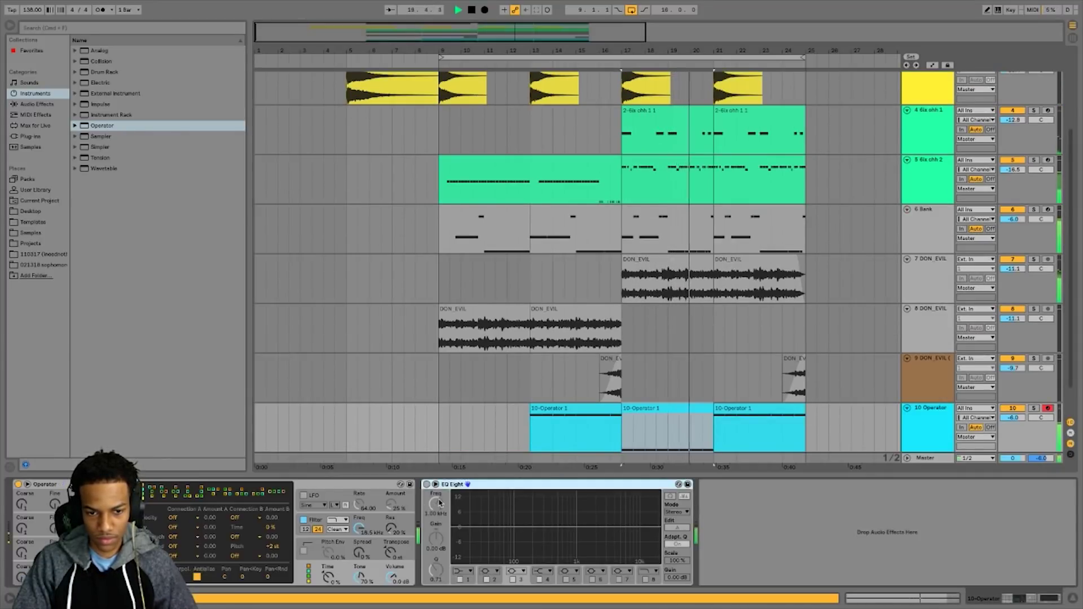
left_click(461, 570)
left_click(462, 514)
left_click_drag(435, 507, 430, 503)
key("space")
left_click(644, 579)
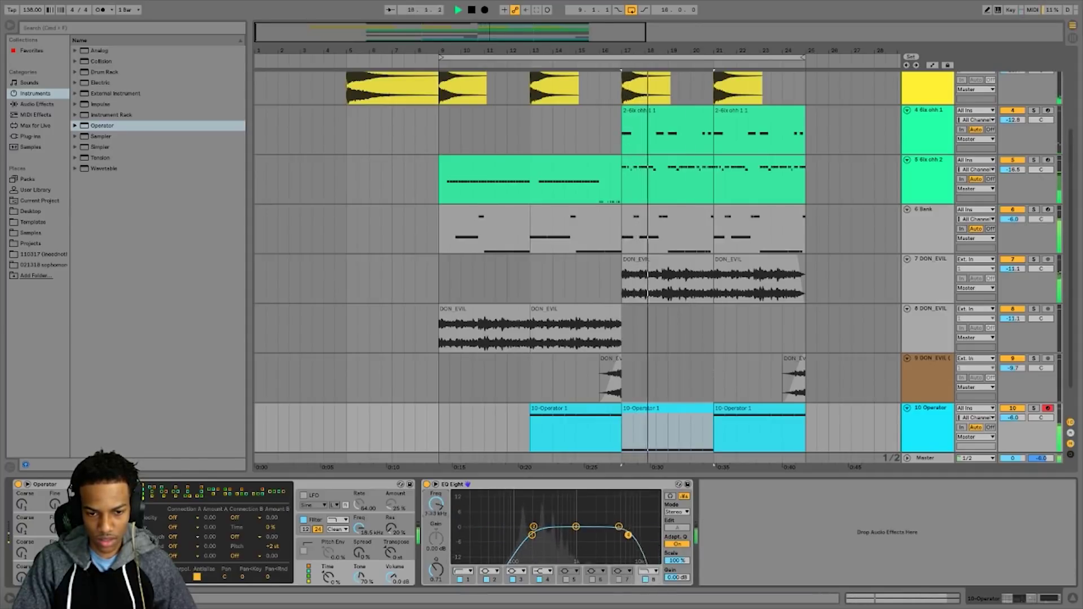
left_click_drag(653, 535, 605, 534)
Set the Operator track's volume to -8.0 dB and delete its clip at bar 13
left_click_drag(1007, 420, 1007, 428)
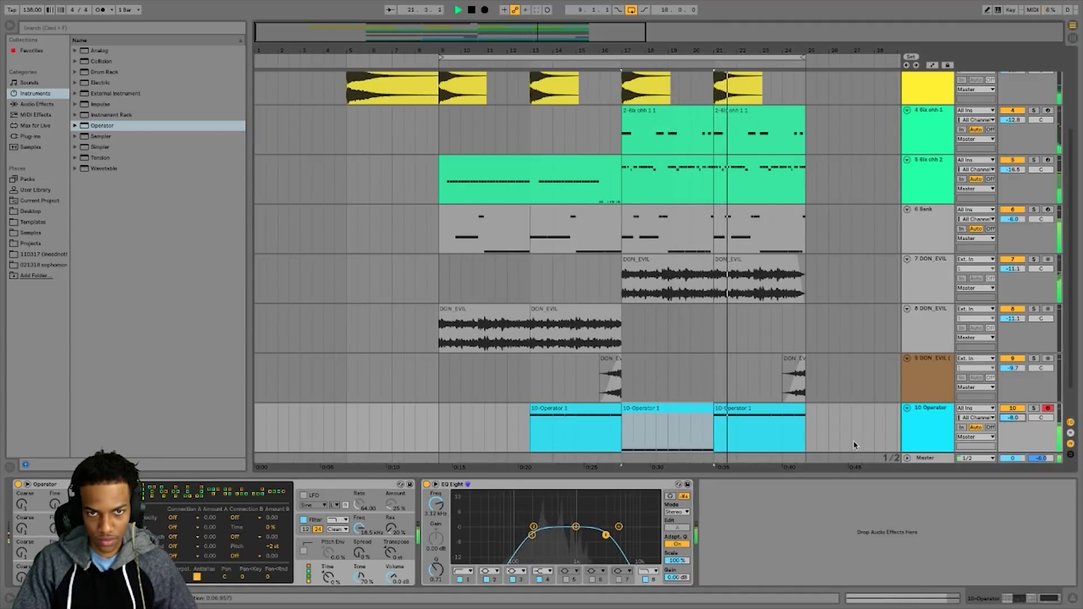
left_click(580, 410)
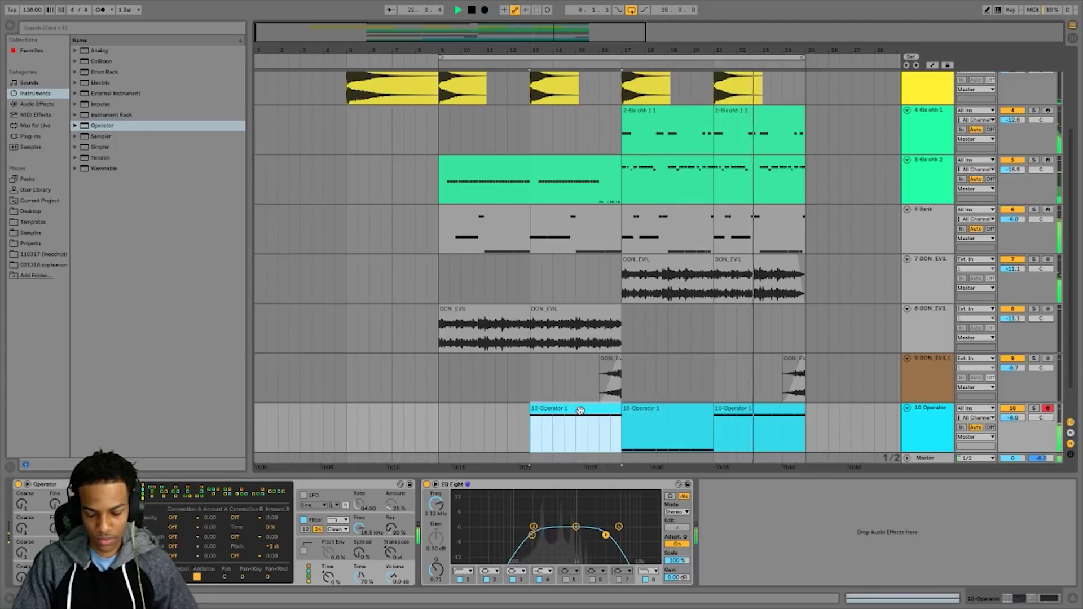
key("Delete")
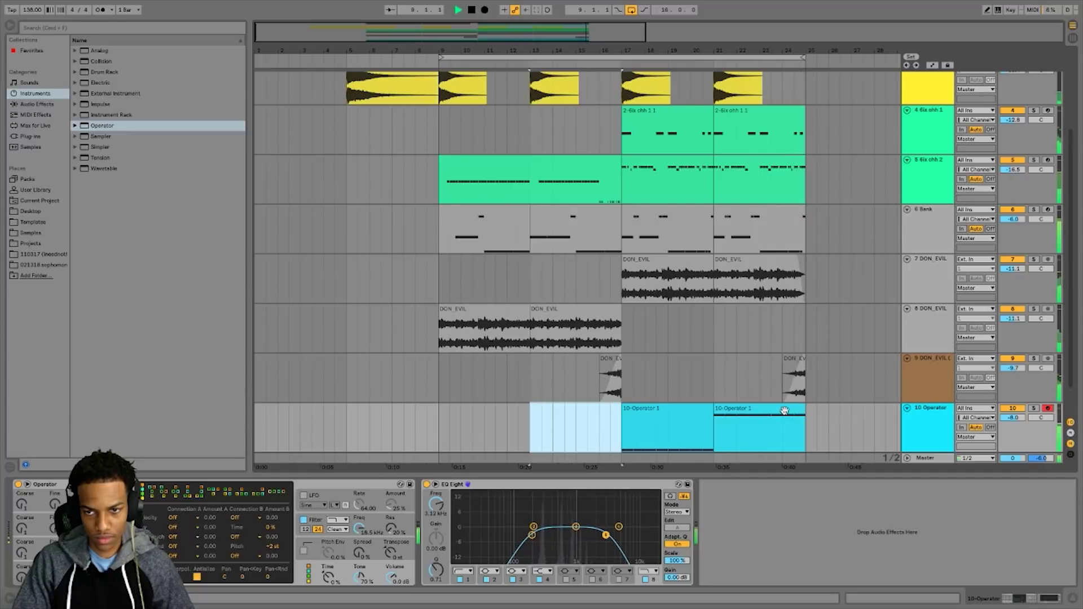
left_click(795, 432)
key("space")
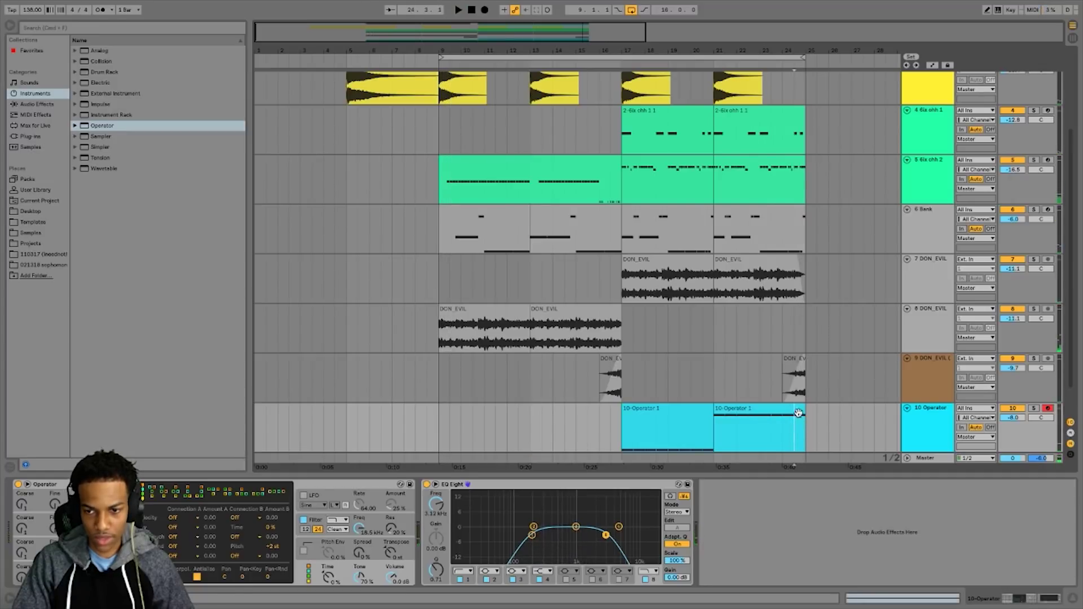
Remove the last rising pitch-bend ramp from the envelope of the Operator clip at bar 21 and close the clip view
double_click(798, 413)
left_click(962, 292)
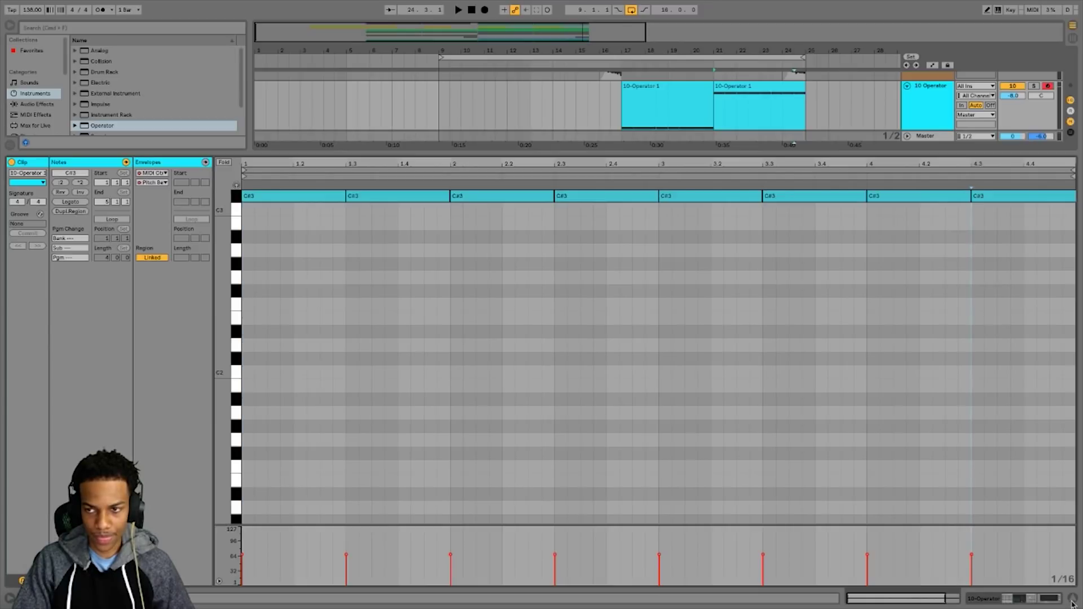
left_click(205, 163)
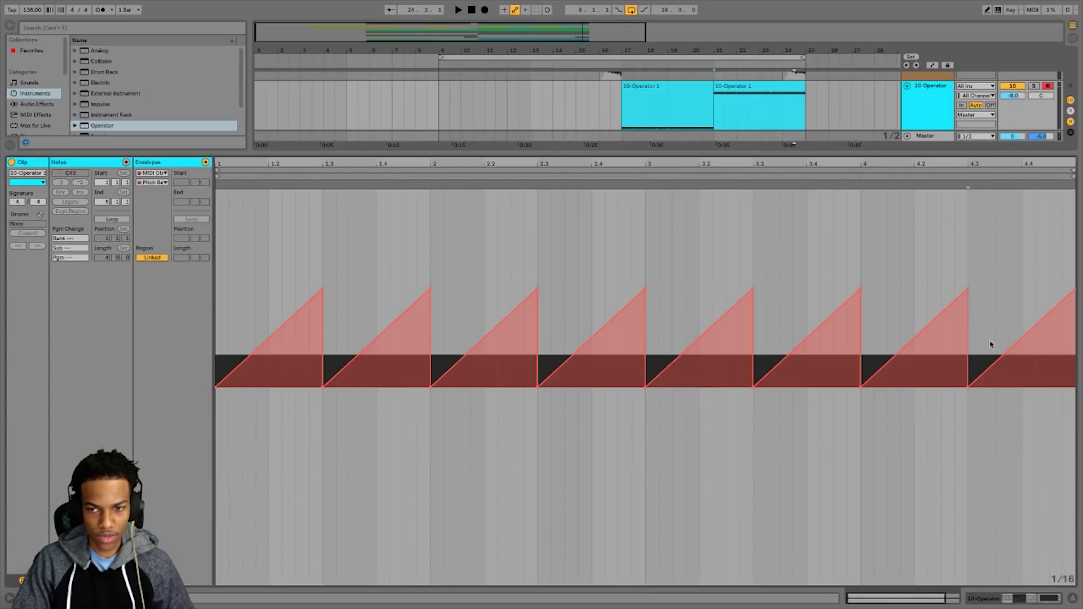
left_click(1075, 292)
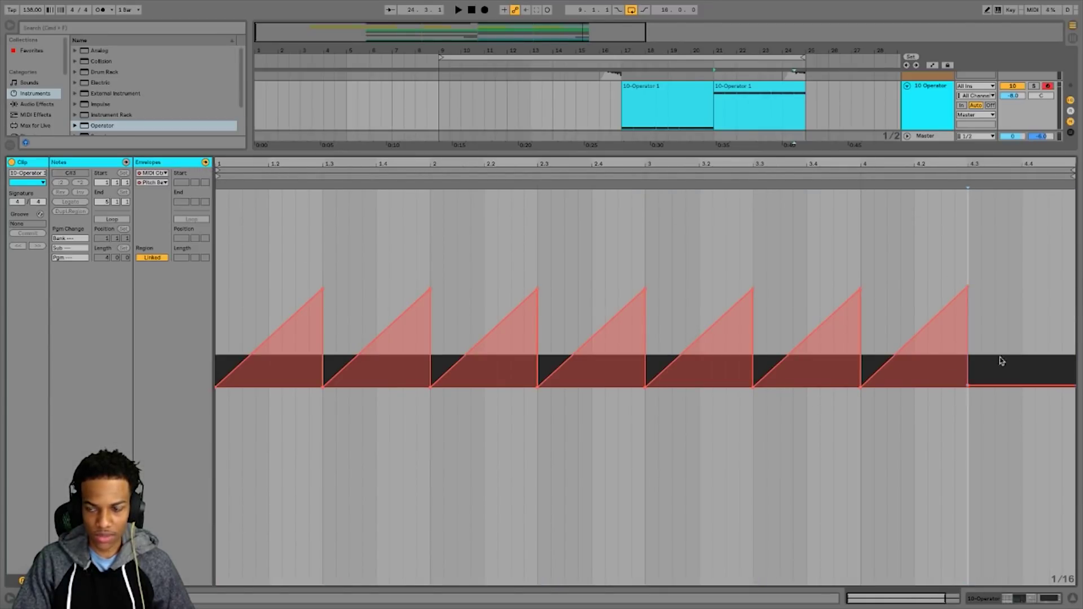
left_click(205, 163)
left_click(1073, 600)
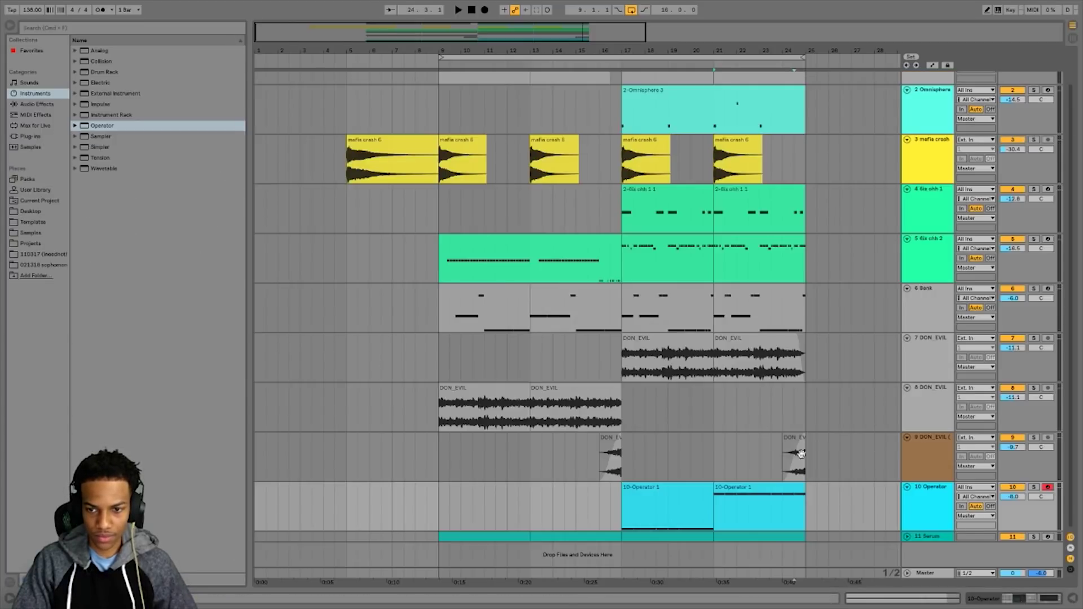
right_click(810, 511)
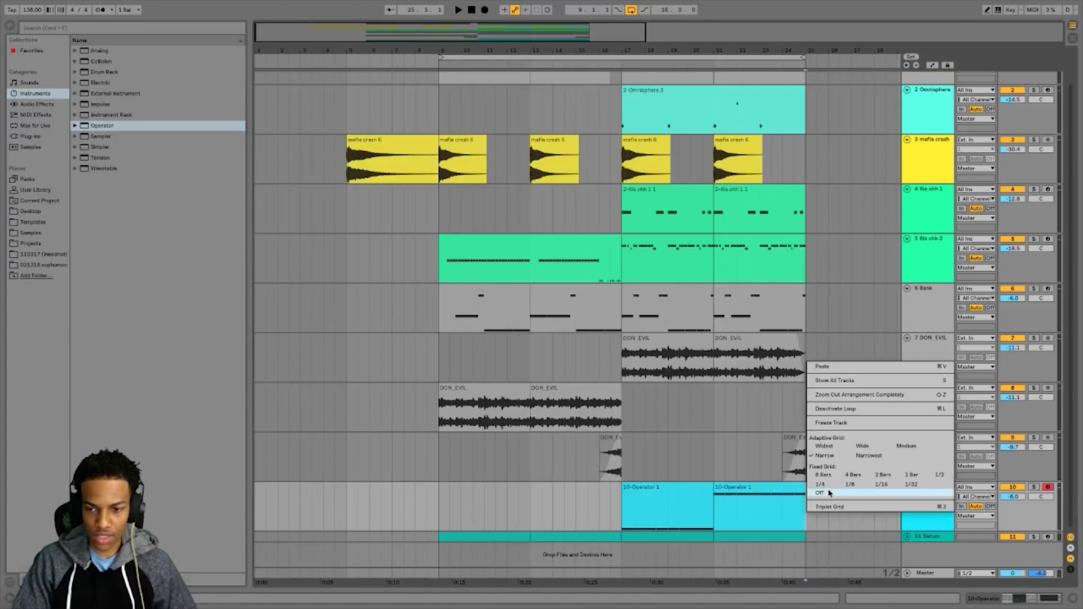
left_click(832, 424)
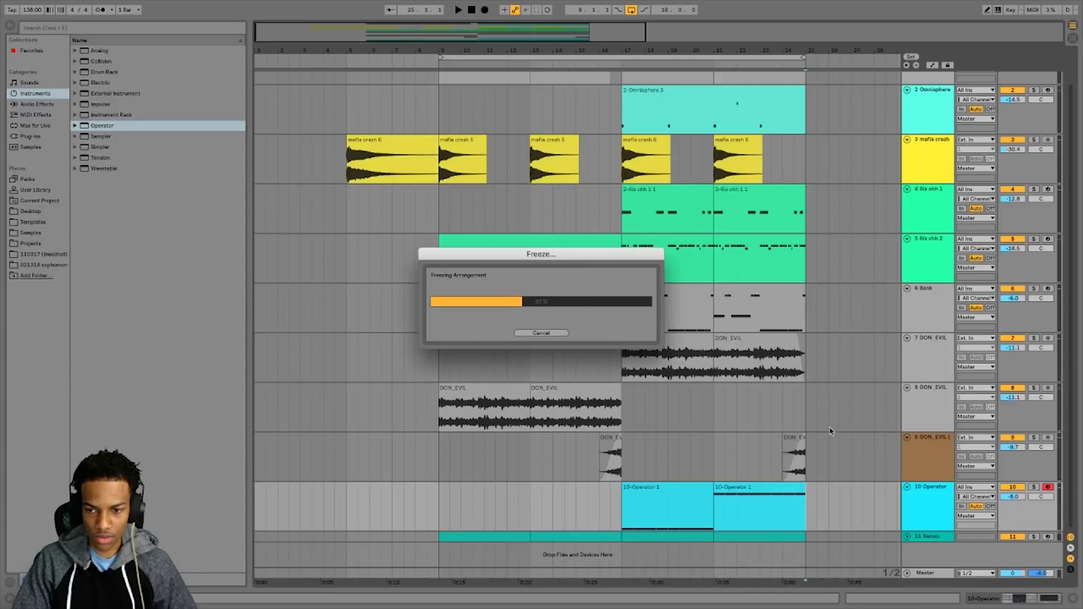
right_click(808, 509)
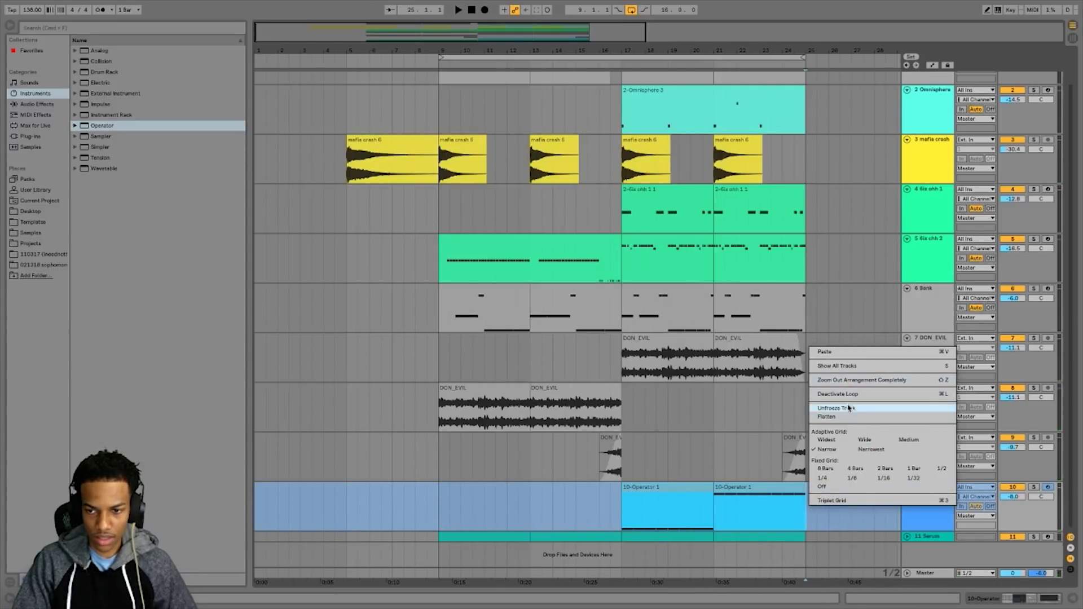
left_click(826, 417)
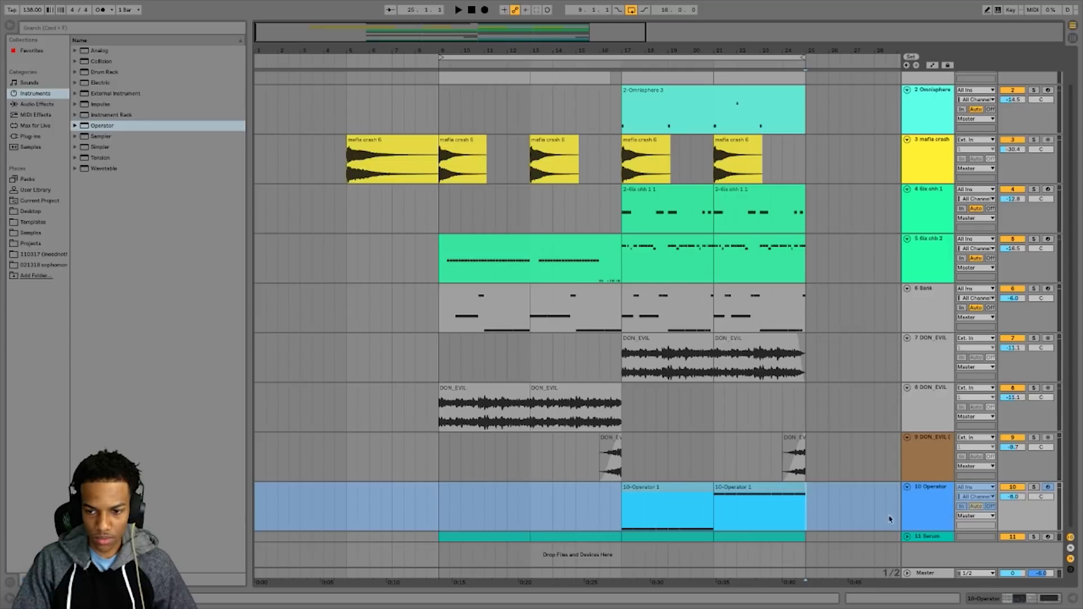
Show the Operator track's devices and cut its EQ Eight
double_click(924, 512)
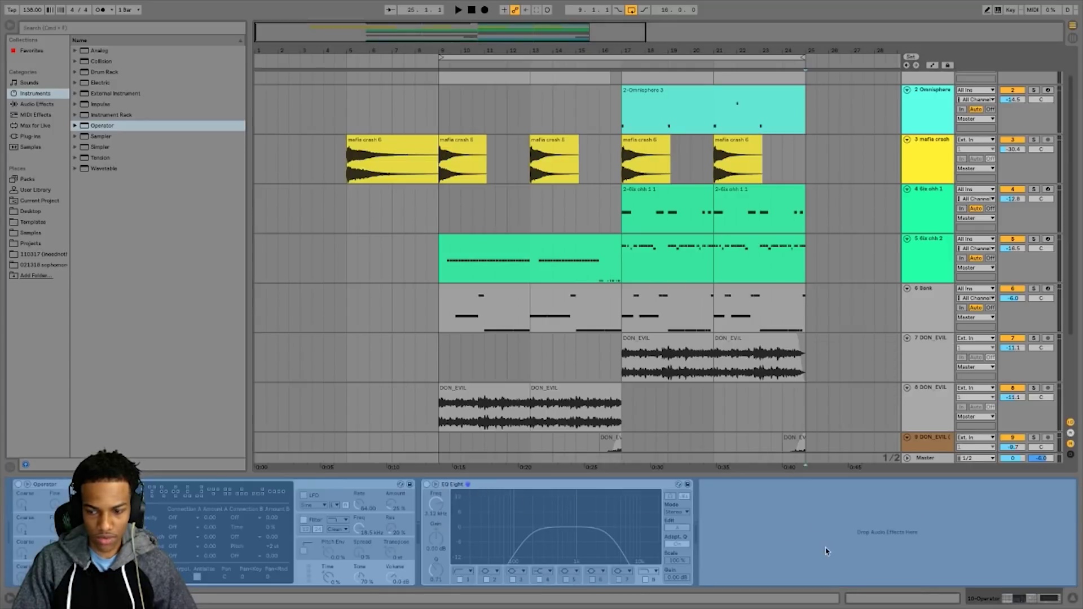
left_click(543, 488)
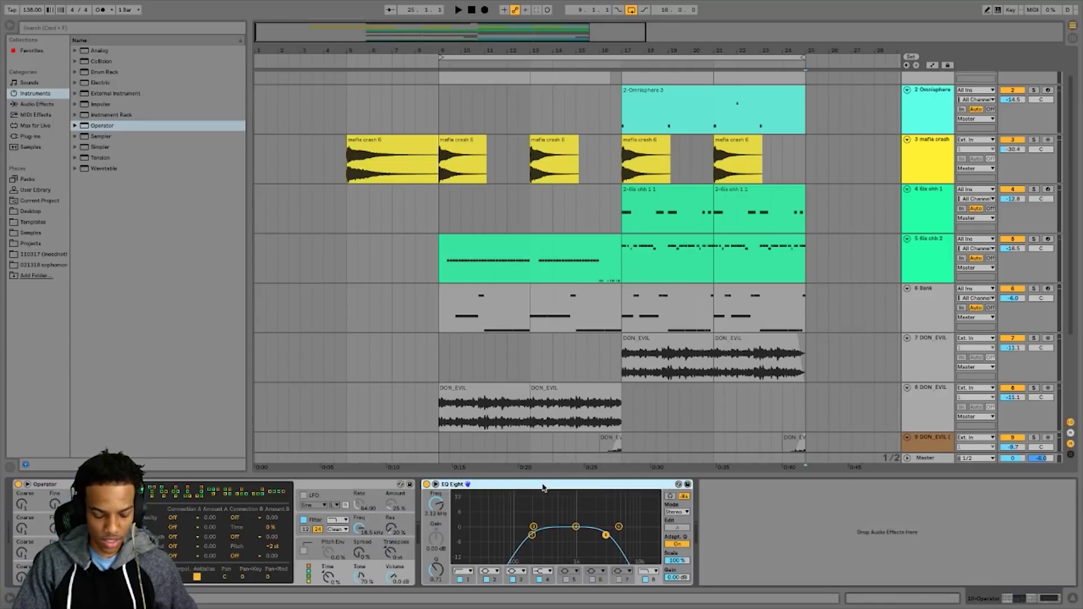
key("Delete")
scroll(798, 389, "down", 3)
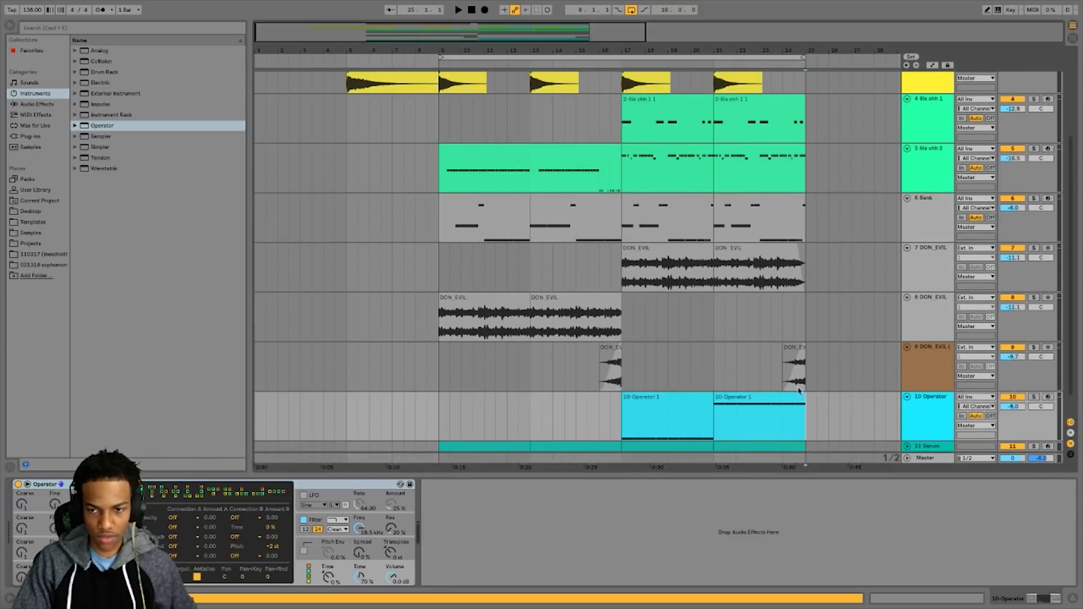
Freeze the Operator track and flatten it to audio
right_click(808, 418)
left_click(833, 463)
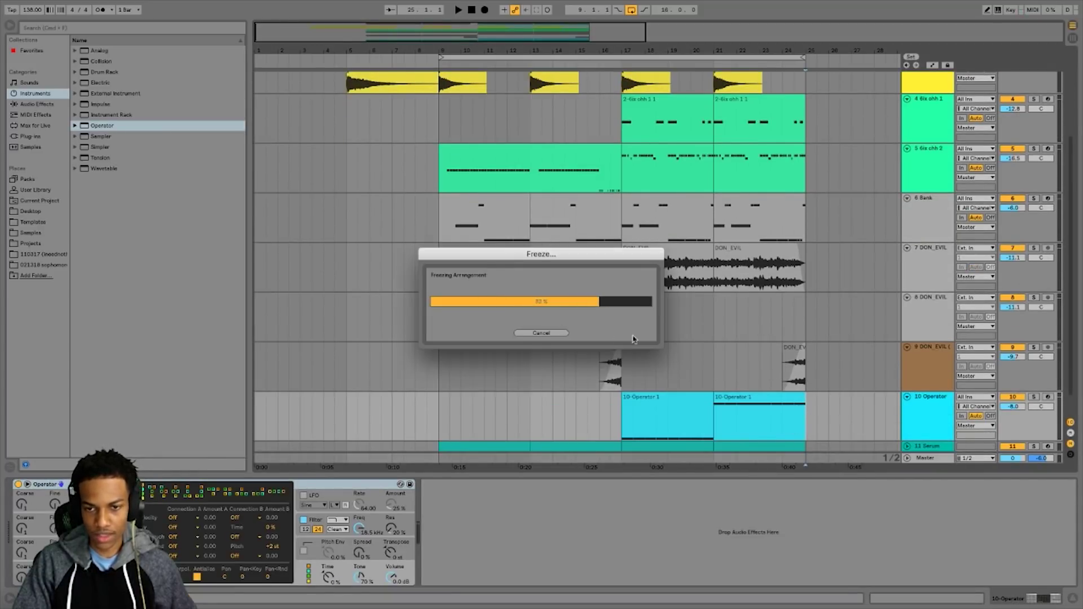
right_click(810, 419)
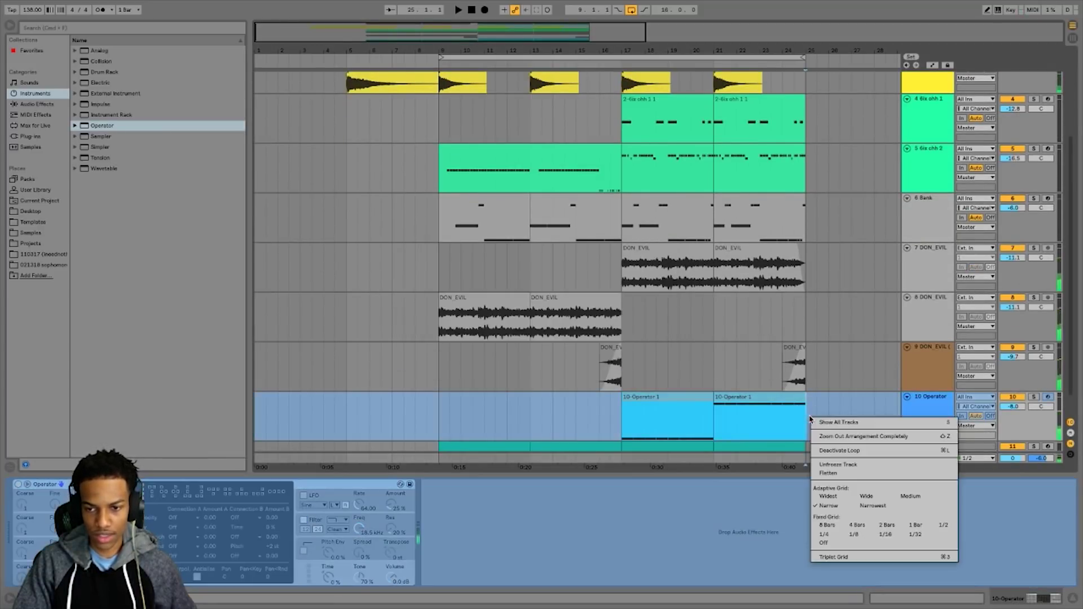
left_click(828, 473)
Paste the EQ Eight back onto the flattened Operator track
left_click(925, 420)
right_click(925, 420)
key("Escape")
left_click(684, 520)
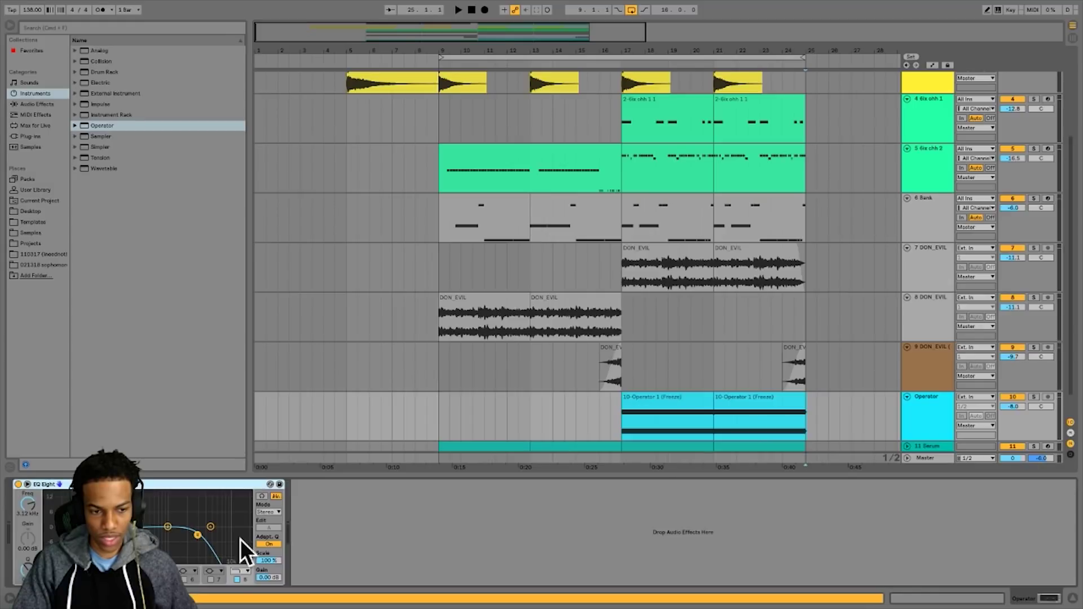
Play the flattened Operator audio from bar 17 and check the first clip's waveform and the track's EQ Eight
left_click(683, 394)
key("space")
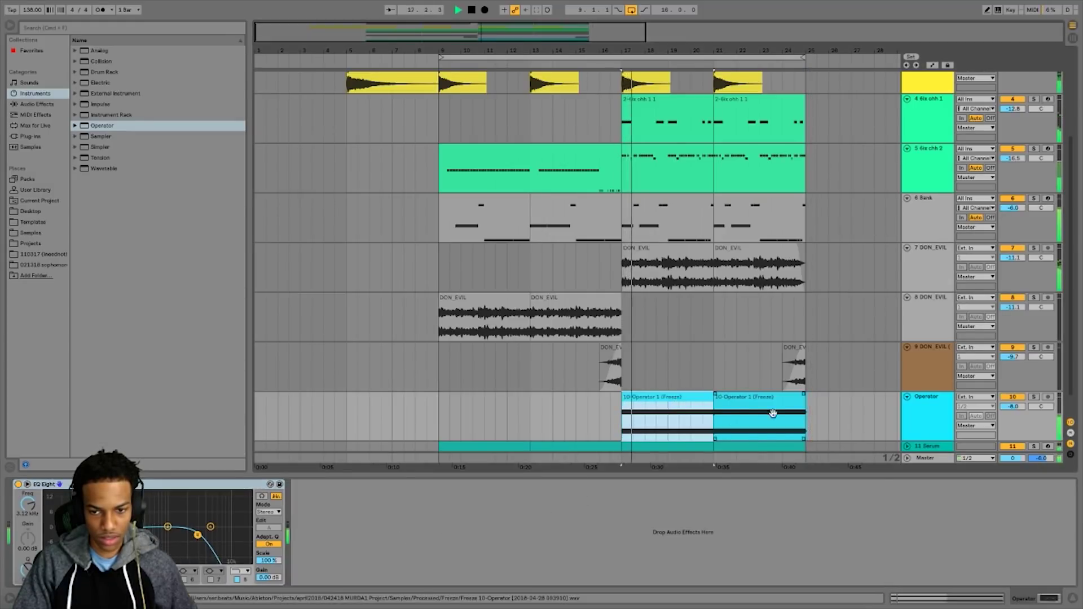
double_click(672, 404)
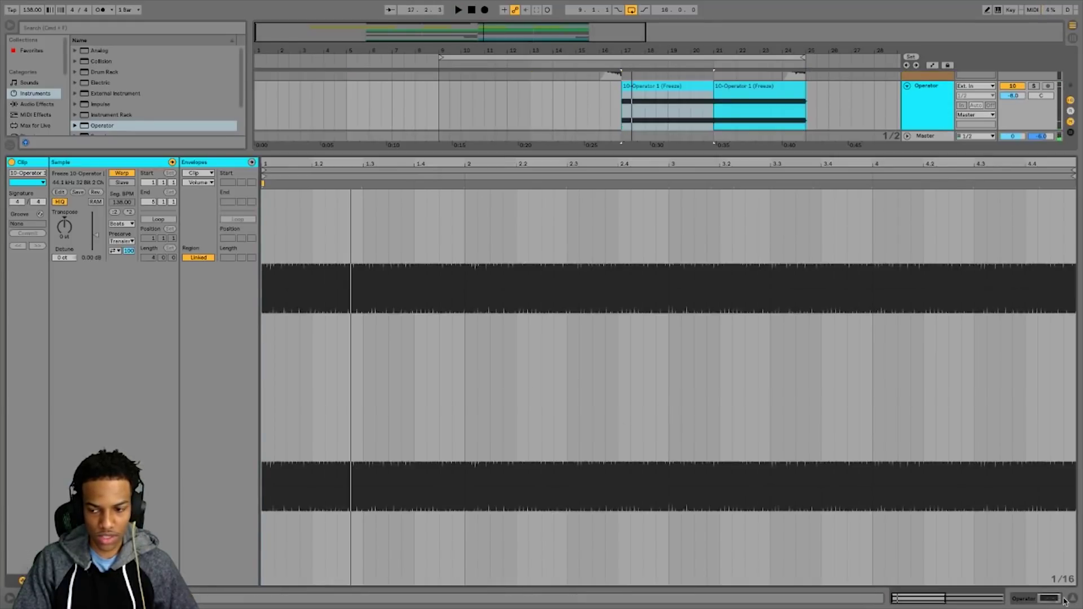
left_click(441, 509)
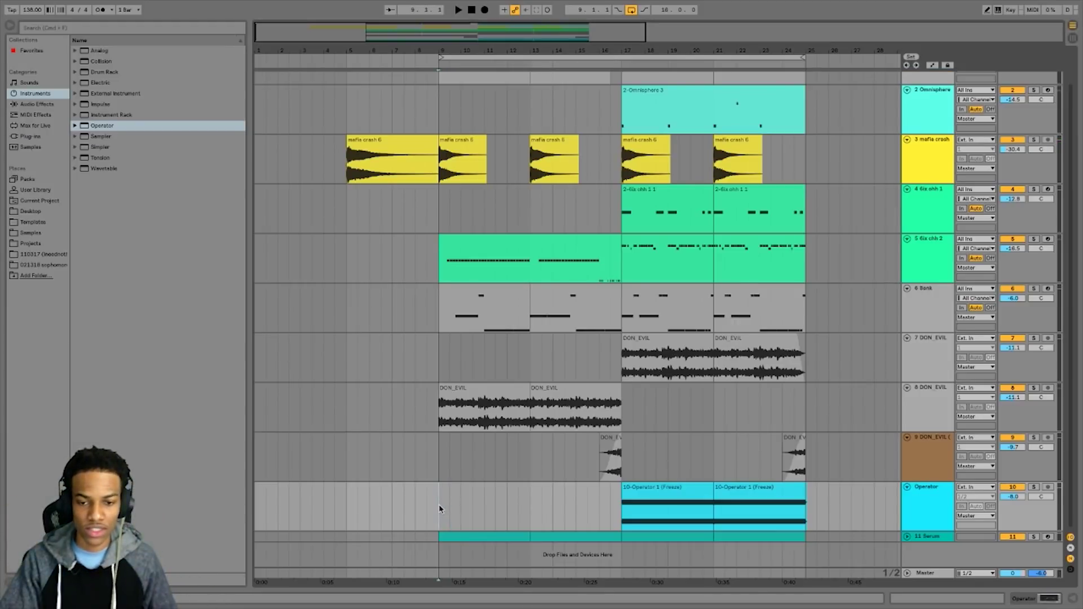
left_click(676, 498)
key("space")
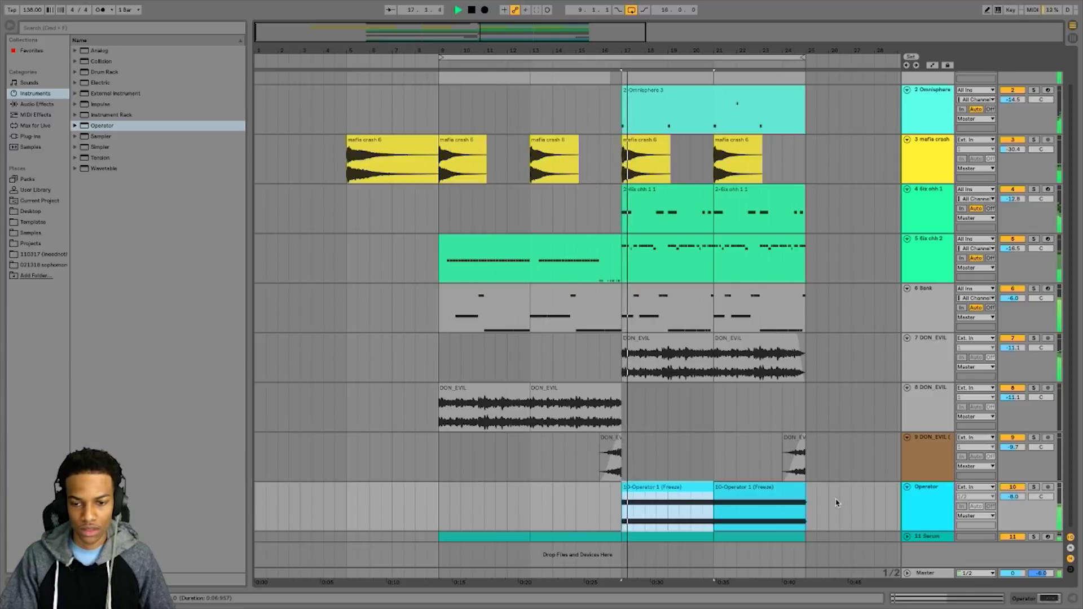
double_click(909, 496)
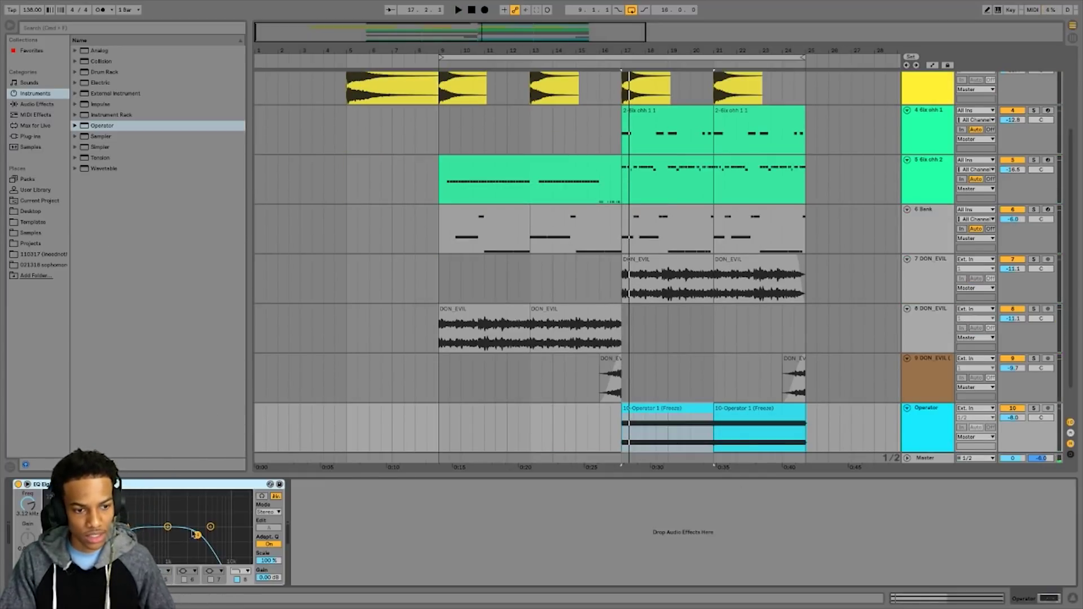
key("space")
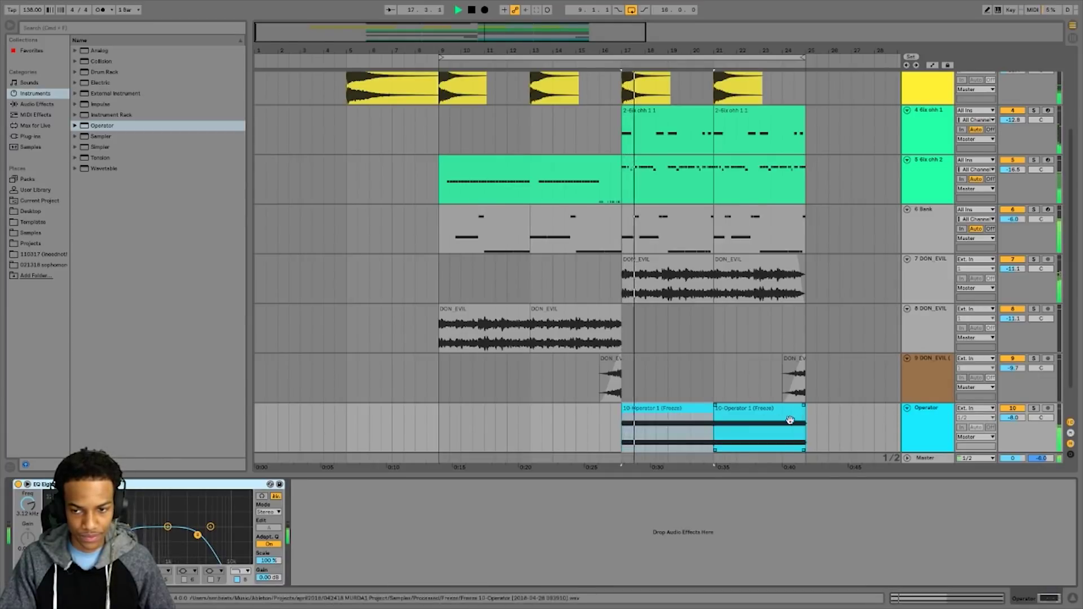
key("space")
Split the second flattened Operator clip at 24.3.1 and open its short tail piece in the clip view
left_click(794, 442)
key("ctrl+e")
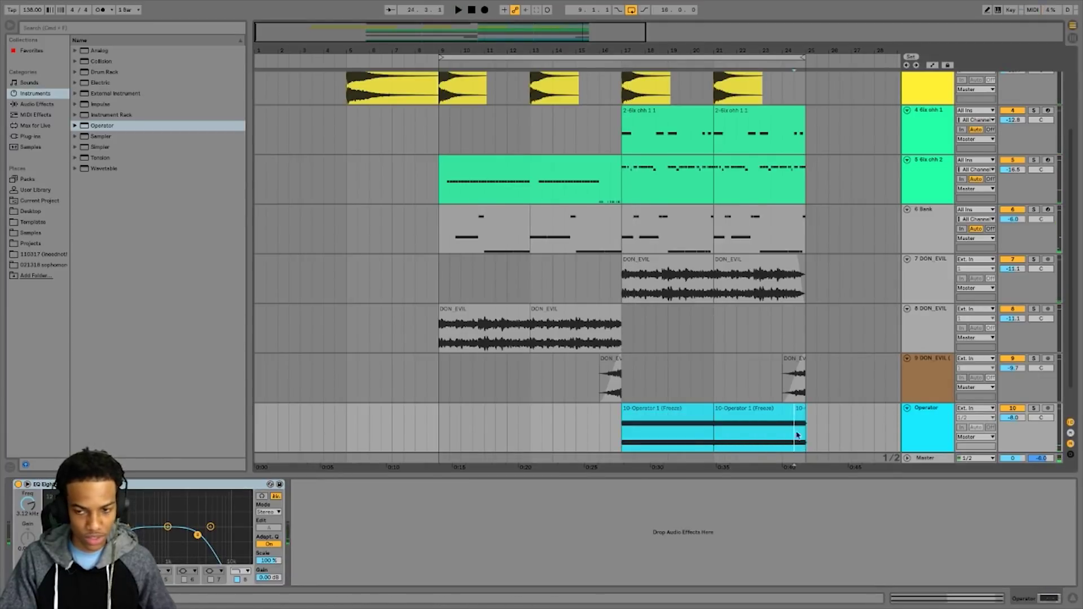
double_click(796, 440)
Draw a Transposition envelope on the tail clip falling steadily from 0 to about -24 semitones and play it back
key("space")
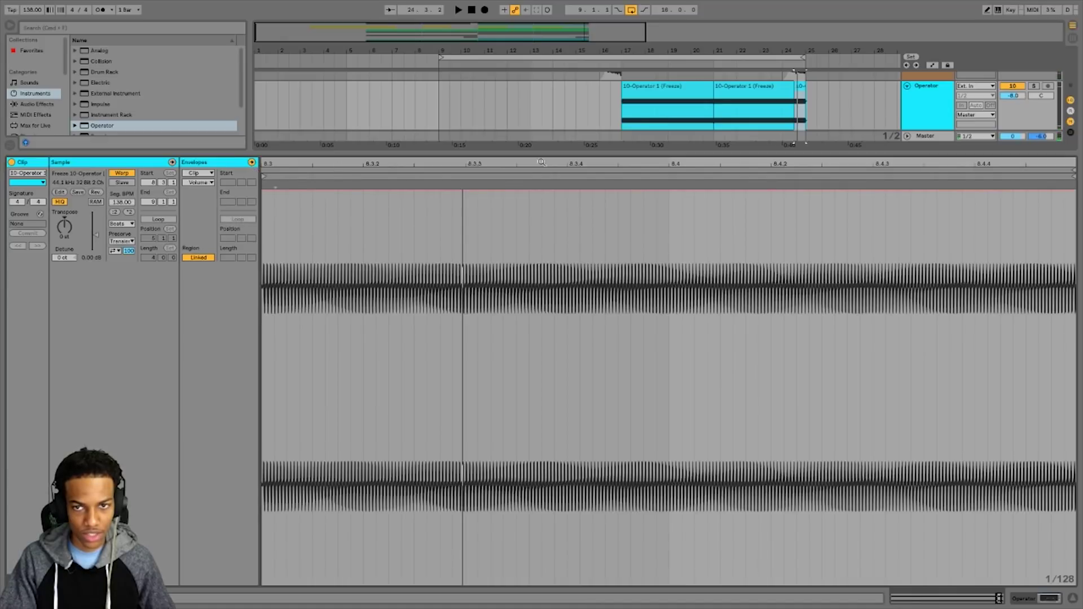
left_click(208, 178)
left_click(206, 202)
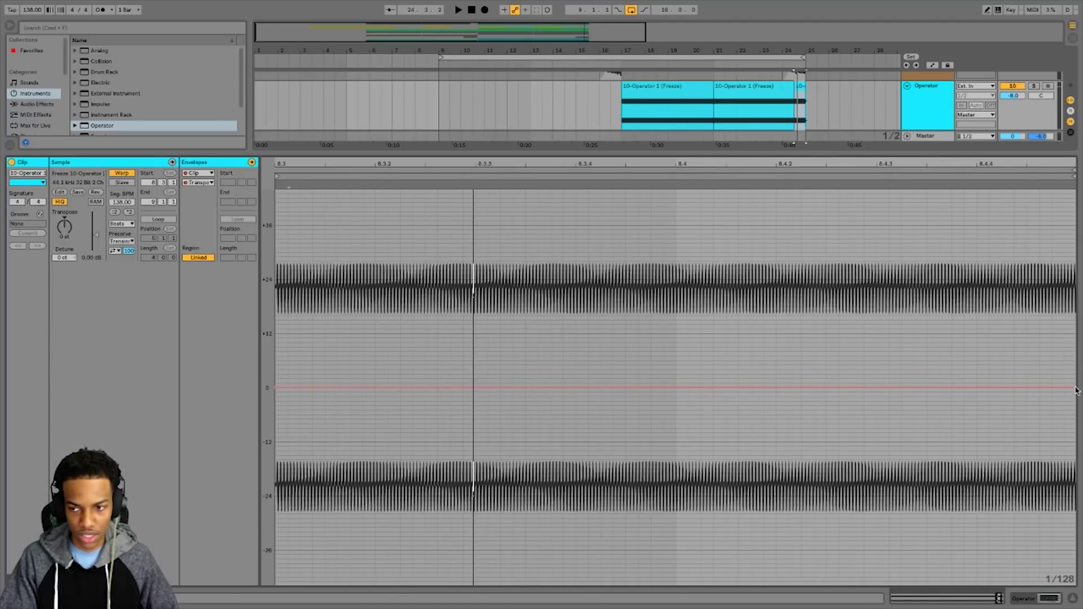
left_click_drag(1076, 389, 1075, 495)
key("space")
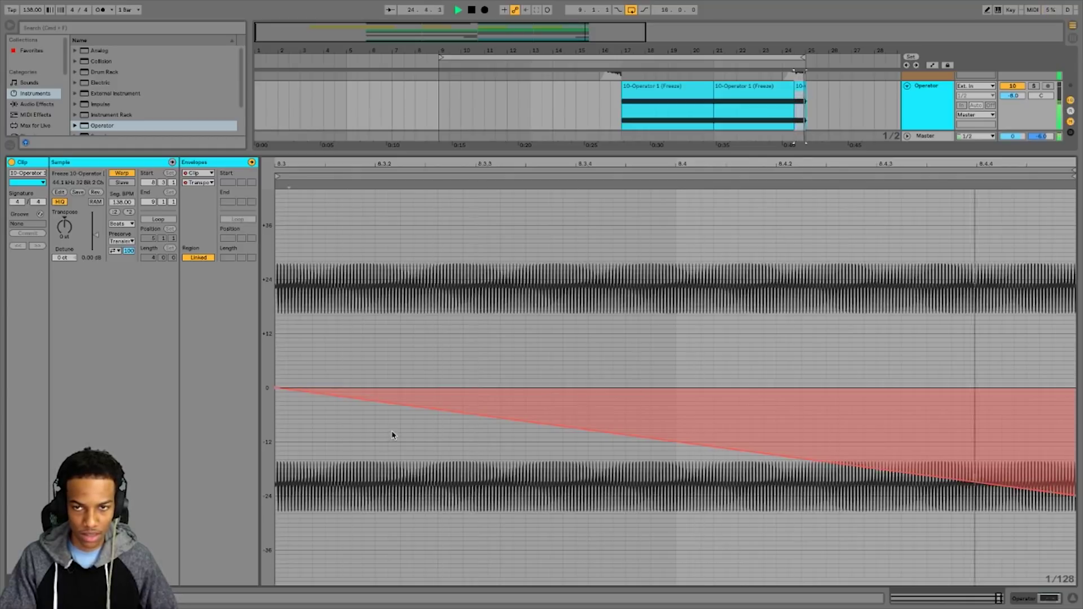
key("space")
Set the tail clip's warp mode to Complex and play the pitch drop
left_click(121, 223)
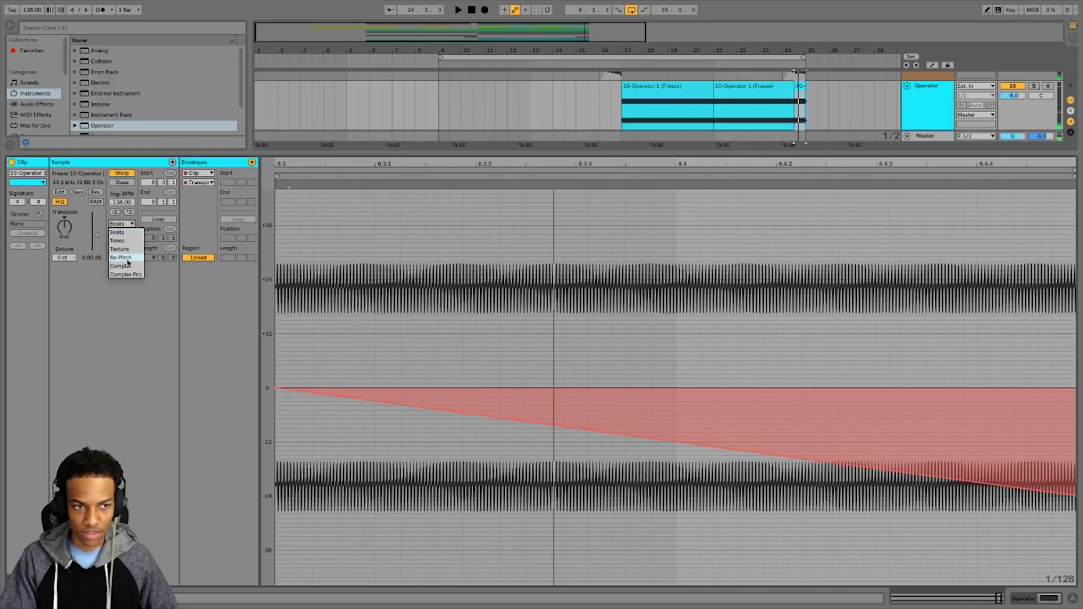
left_click(127, 275)
left_click(127, 224)
left_click(120, 265)
key("space")
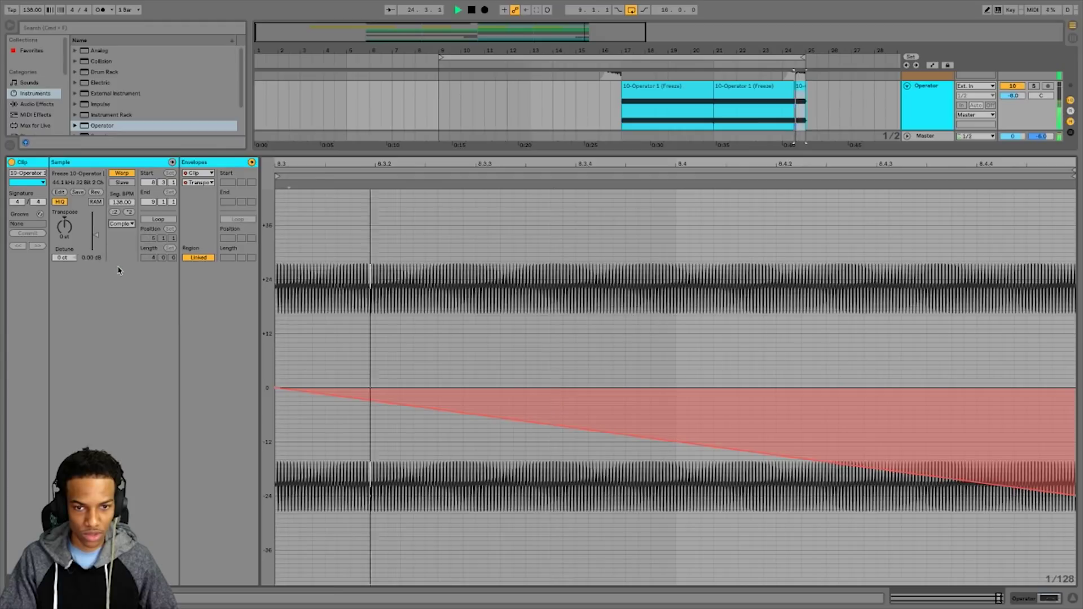
key("space")
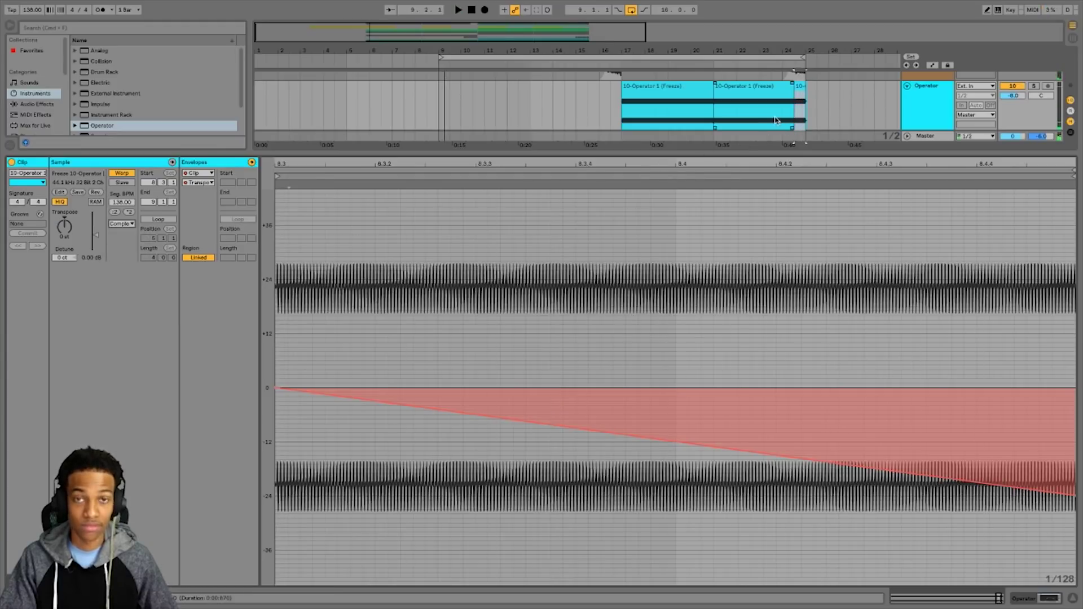
Play the arrangement from the first Operator clip at bar 17 and close the clip view
left_click(624, 111)
key("space")
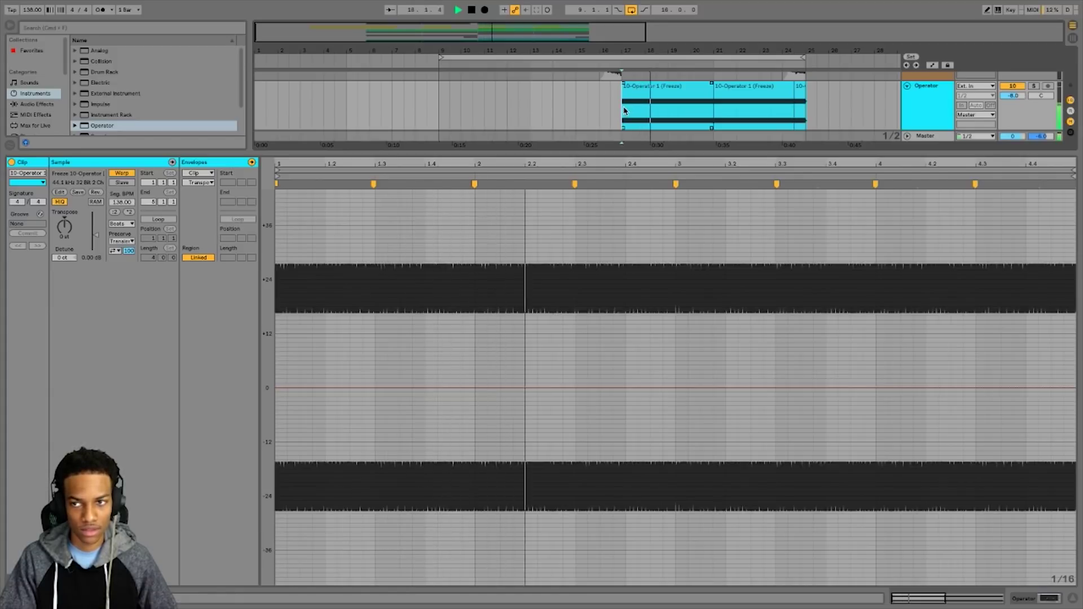
key("ctrl+alt+l")
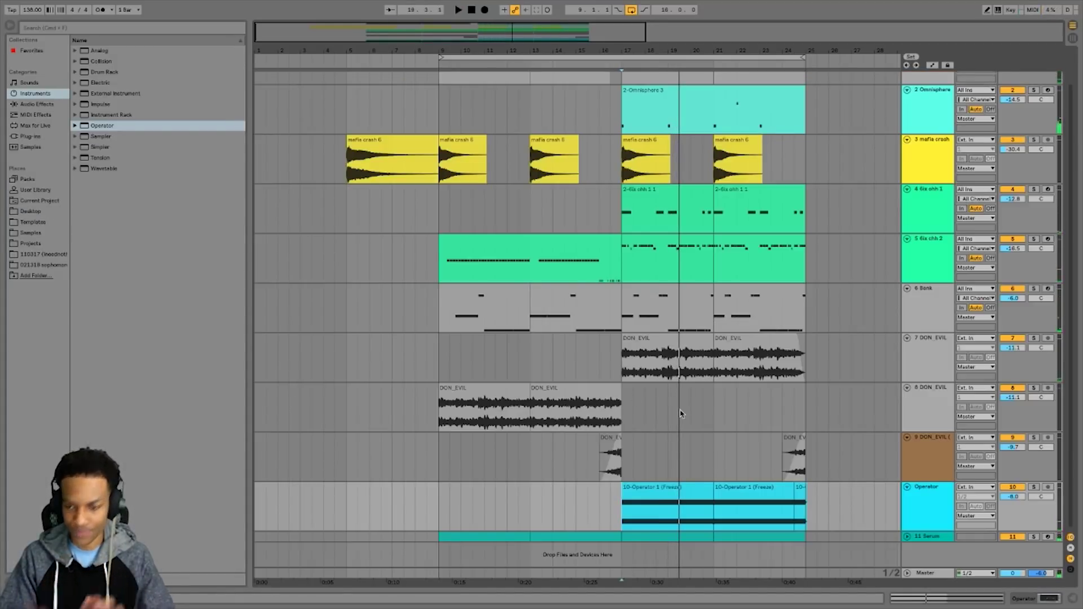
Insert a MIDI track below the Operator track and load the orchestral Cello Solo Pizzicato sound onto it
left_click(924, 512)
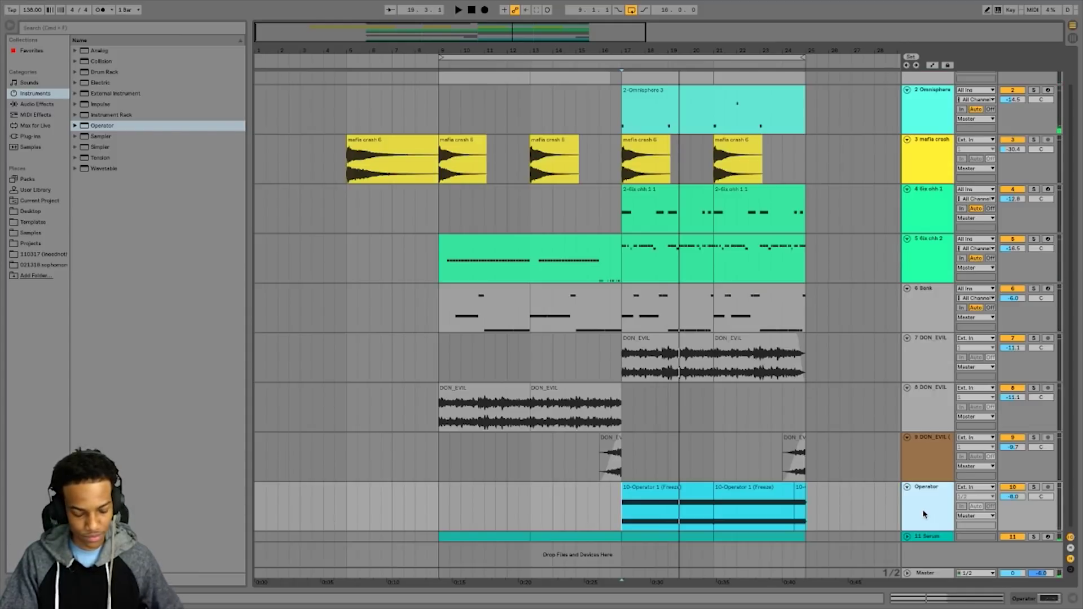
key("ctrl+shift+t")
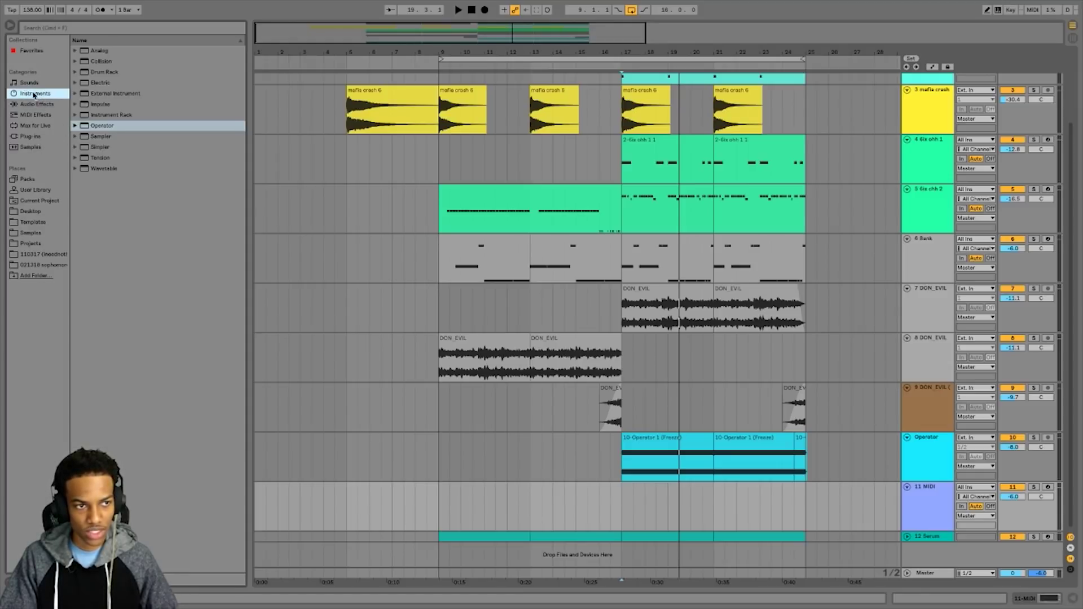
left_click(38, 137)
left_click(86, 84)
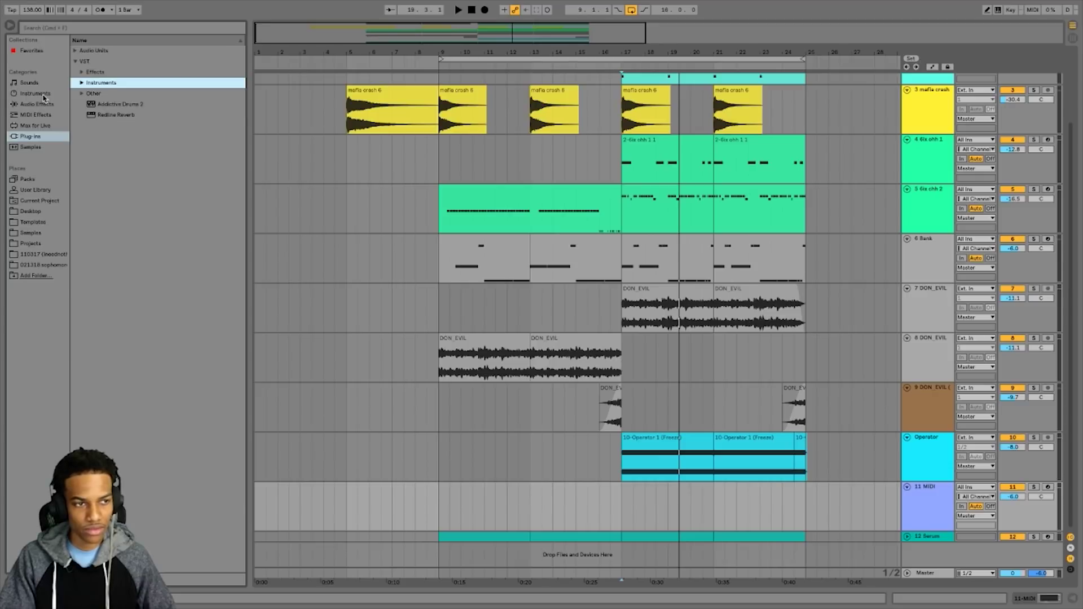
left_click(38, 83)
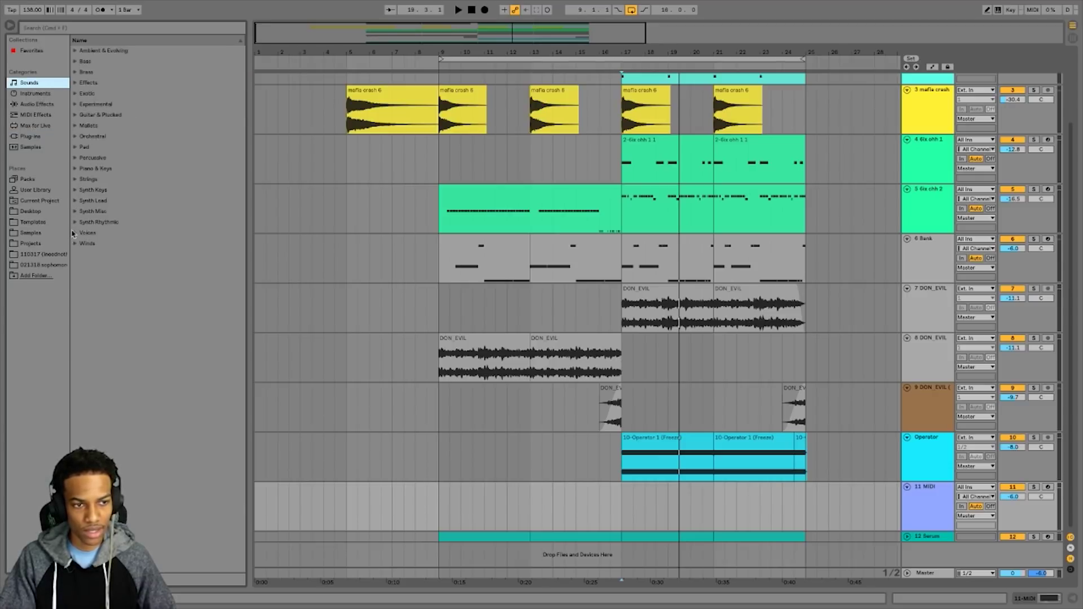
left_click(76, 137)
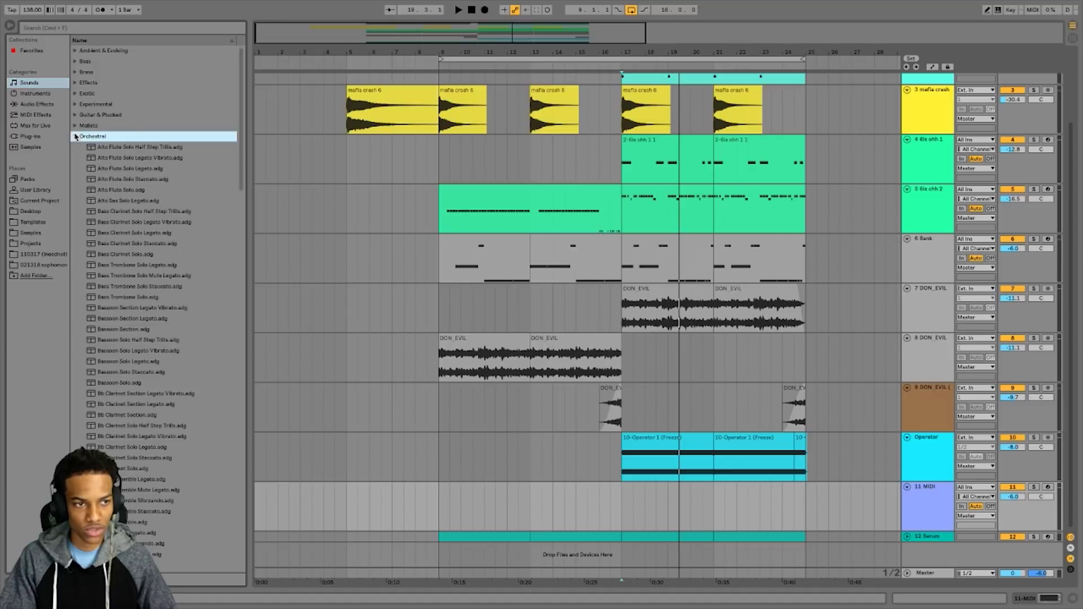
scroll(108, 278, "down", 10)
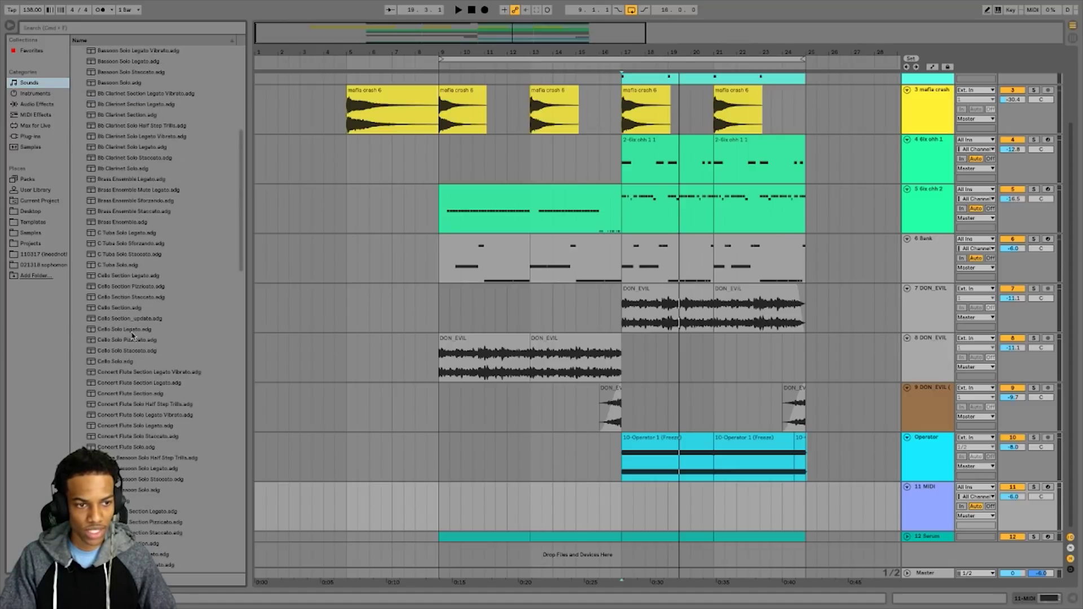
left_click(145, 340)
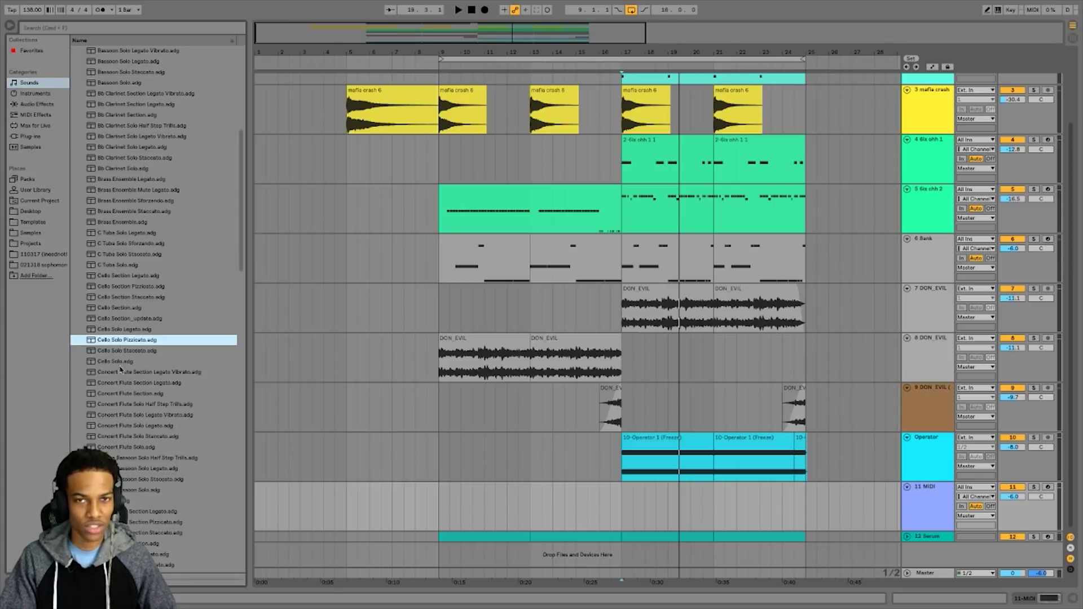
double_click(131, 340)
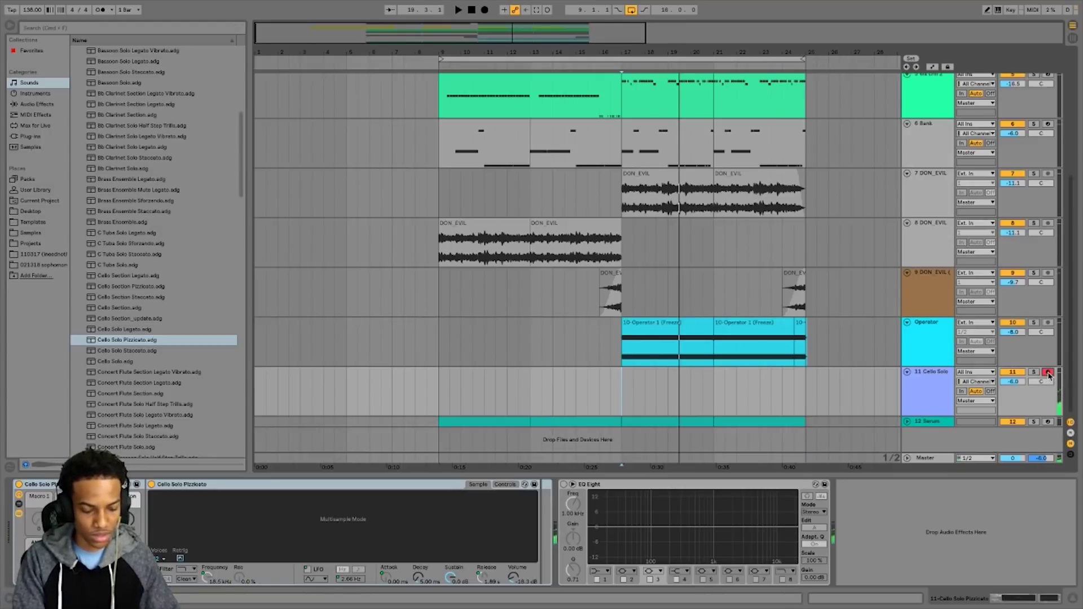
Play the arrangement from bar 9 and create an empty MIDI clip on the cello track spanning bars 9 to 13
left_click(435, 390)
key("space")
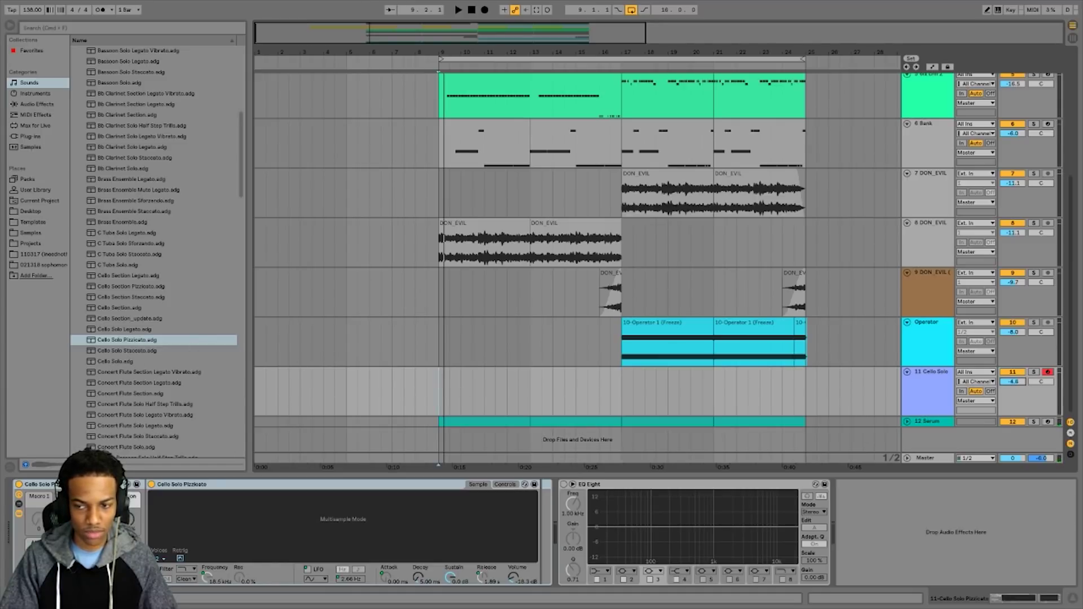
left_click_drag(440, 376, 527, 387)
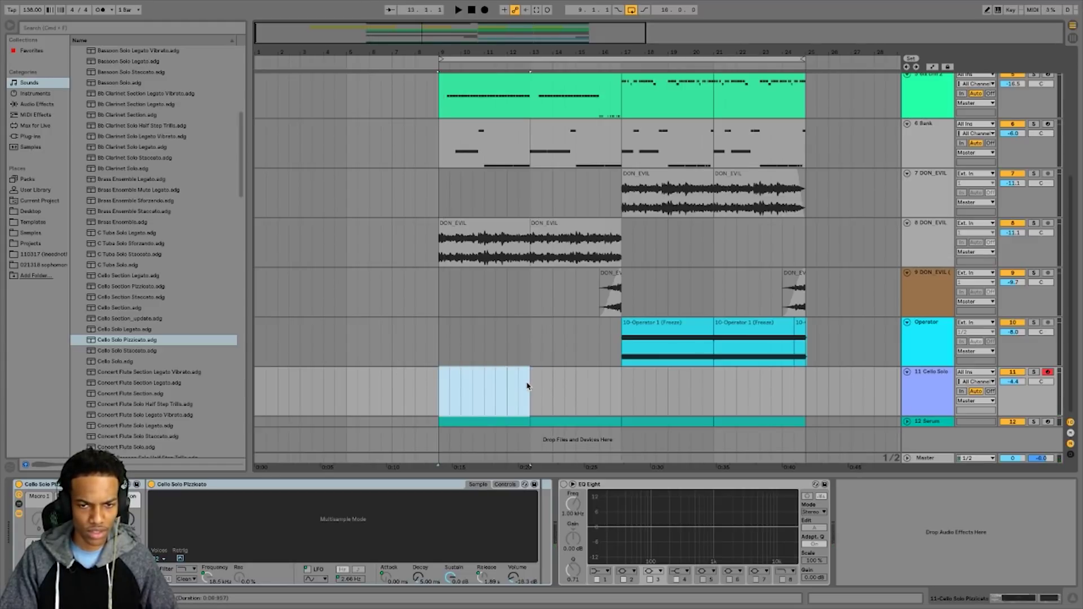
left_click(907, 421)
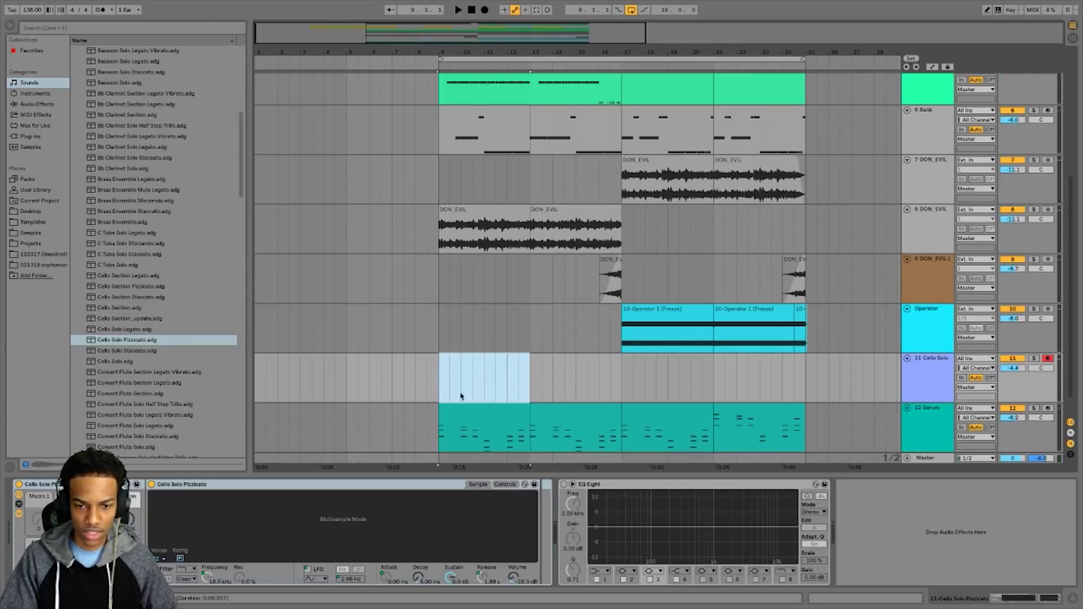
left_click(485, 385)
left_click_drag(448, 358, 527, 351)
key("super+shift+m")
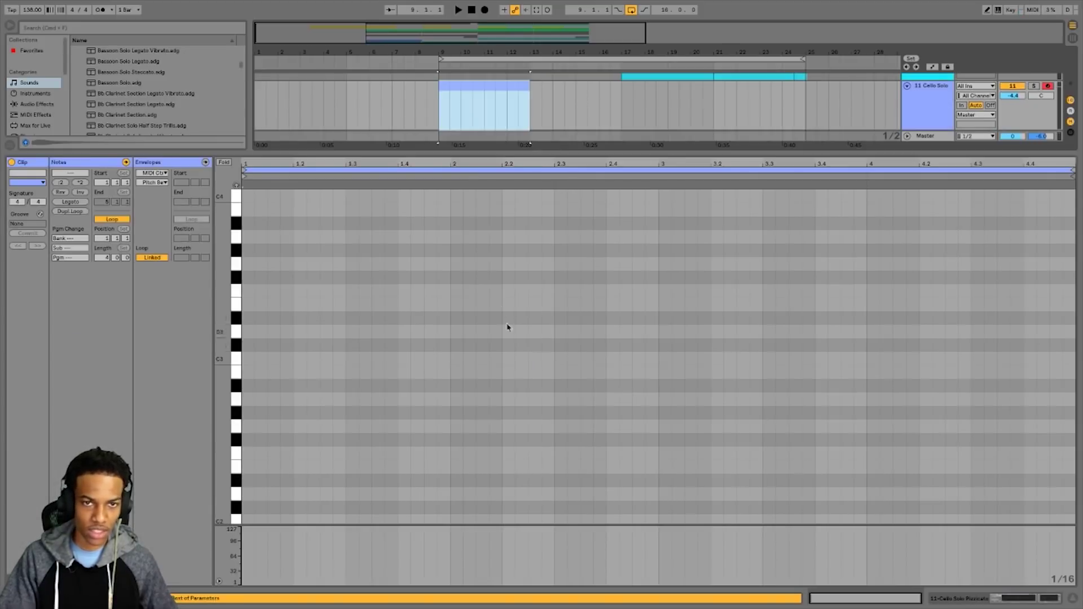
Open the new cello clip together with the Serum clip below it for multi-clip editing, with the cello clip active
left_click(525, 109)
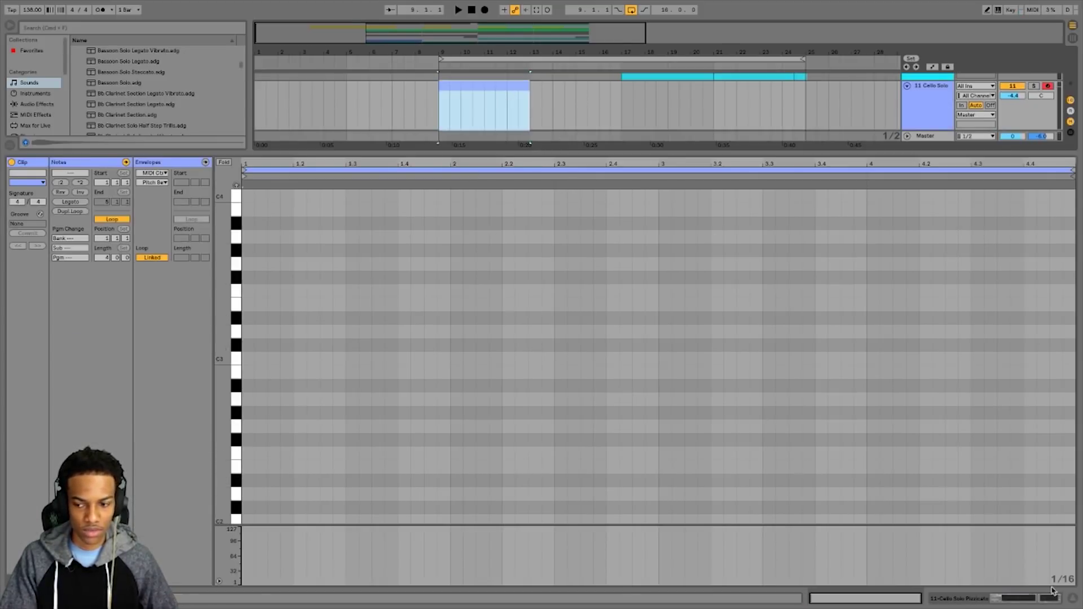
left_click(1073, 598)
left_click(473, 505)
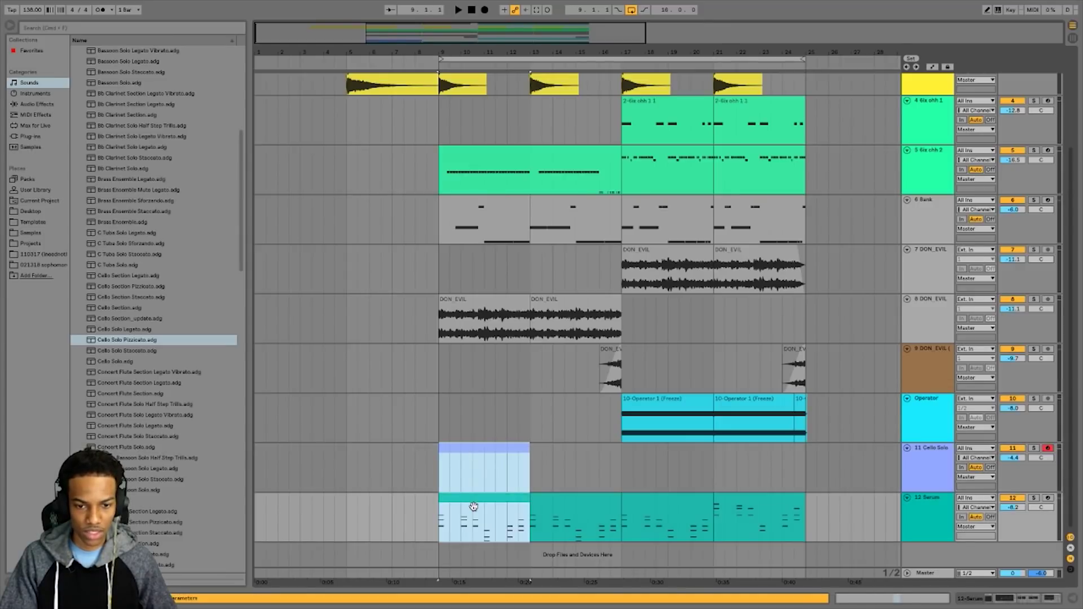
key("ctrl+alt+l")
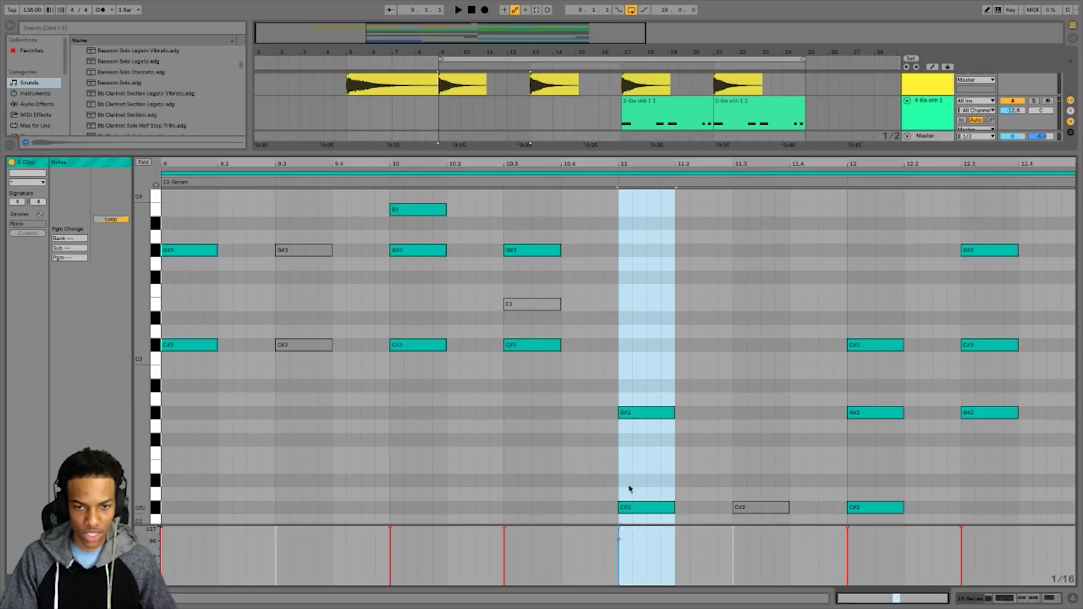
left_click(314, 169)
left_click(314, 172)
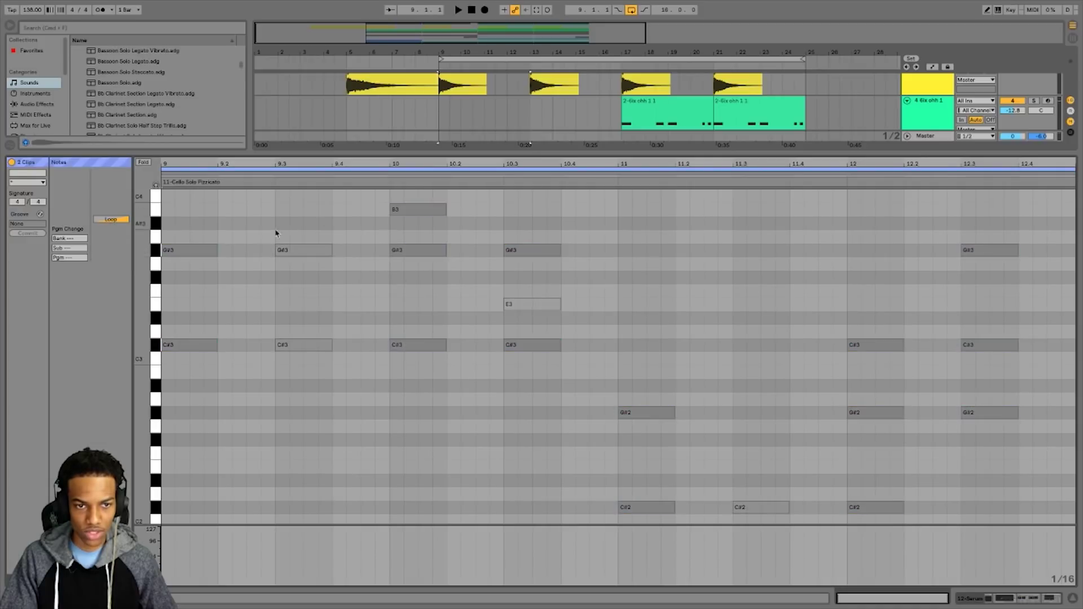
Try adding C#3 and G#3 notes at 9.2 in the cello clip during playback, and undo them
left_click(360, 225)
key("space")
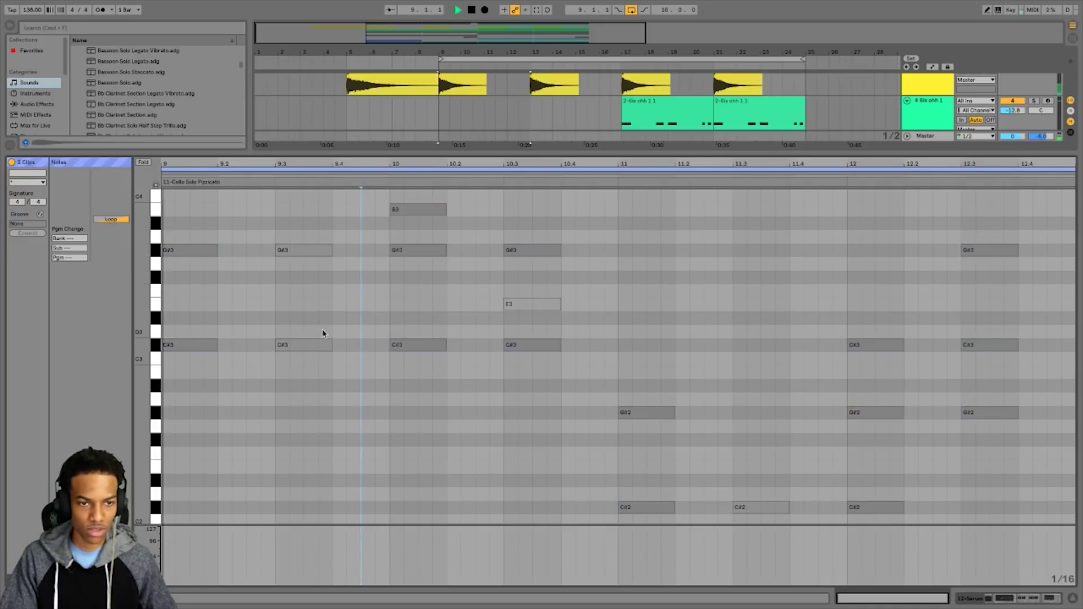
left_click(221, 349)
key("space")
double_click(221, 345)
left_click_drag(231, 345, 273, 342)
key("space")
double_click(223, 250)
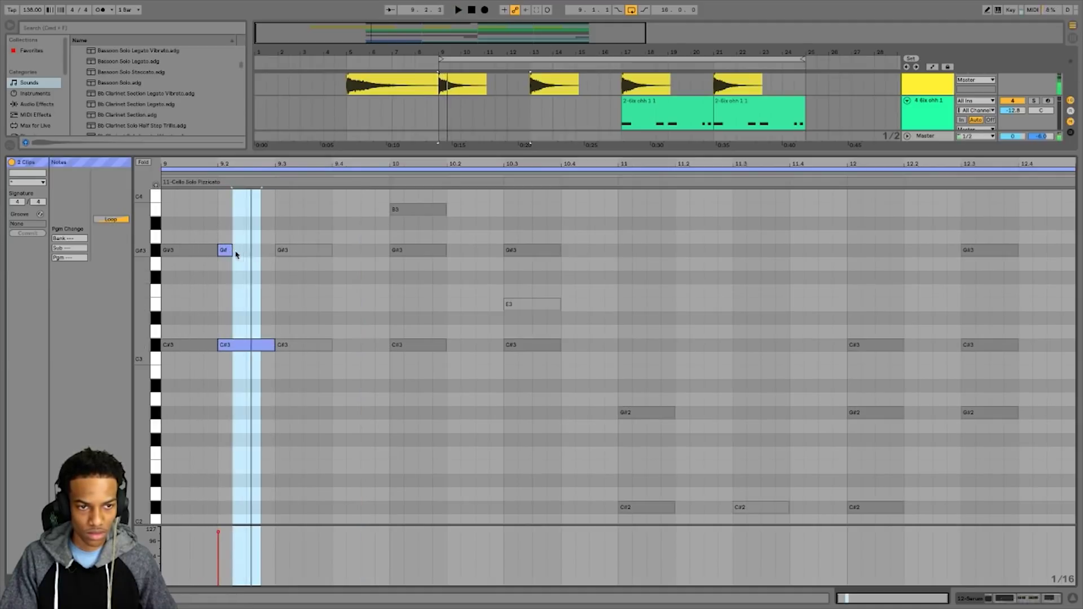
mouse_move(230, 252)
left_mouse_down()
mouse_move(273, 251)
mouse_move(245, 251)
left_mouse_up()
key("ctrl+z")
key("ctrl+z")
key("ctrl+z")
key("ctrl+z")
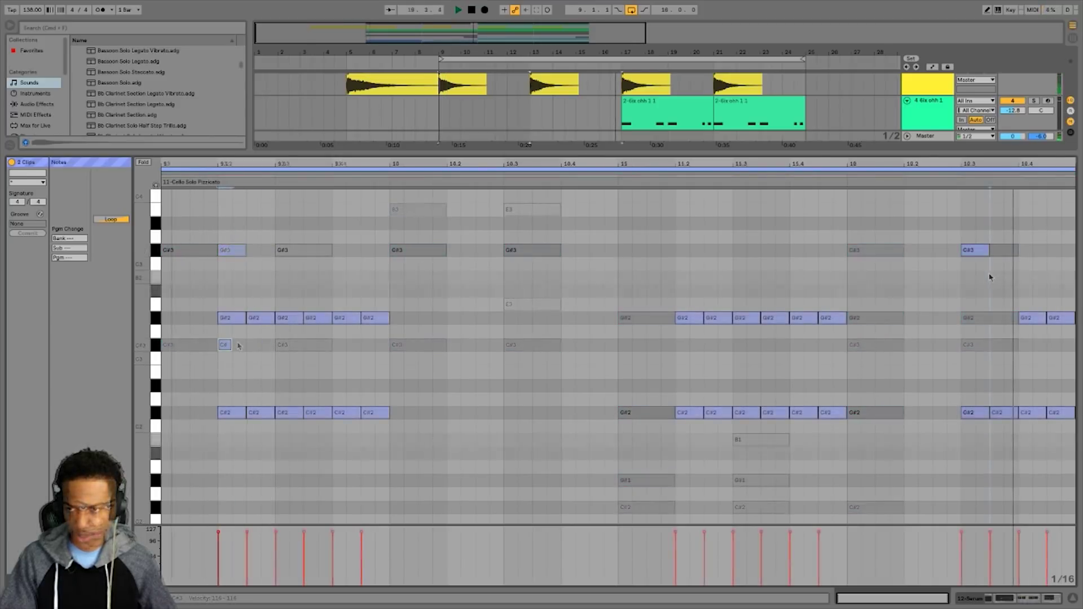
Stop playback and duplicate the cello clip's C#3 note at 16.3 directly after itself
key("space")
left_click(1013, 253)
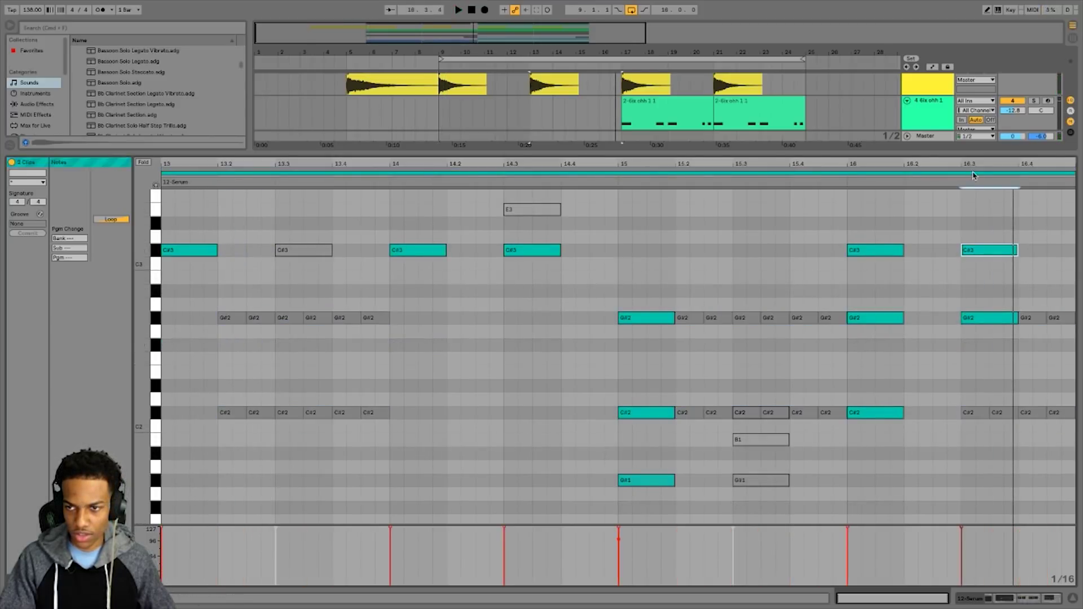
left_click(985, 250)
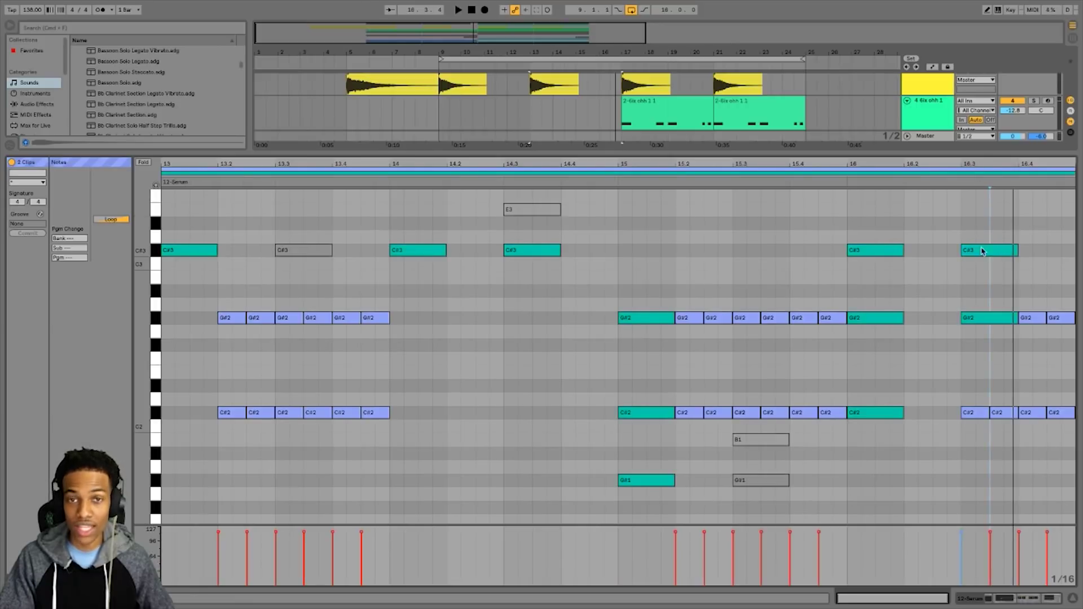
left_click(968, 256)
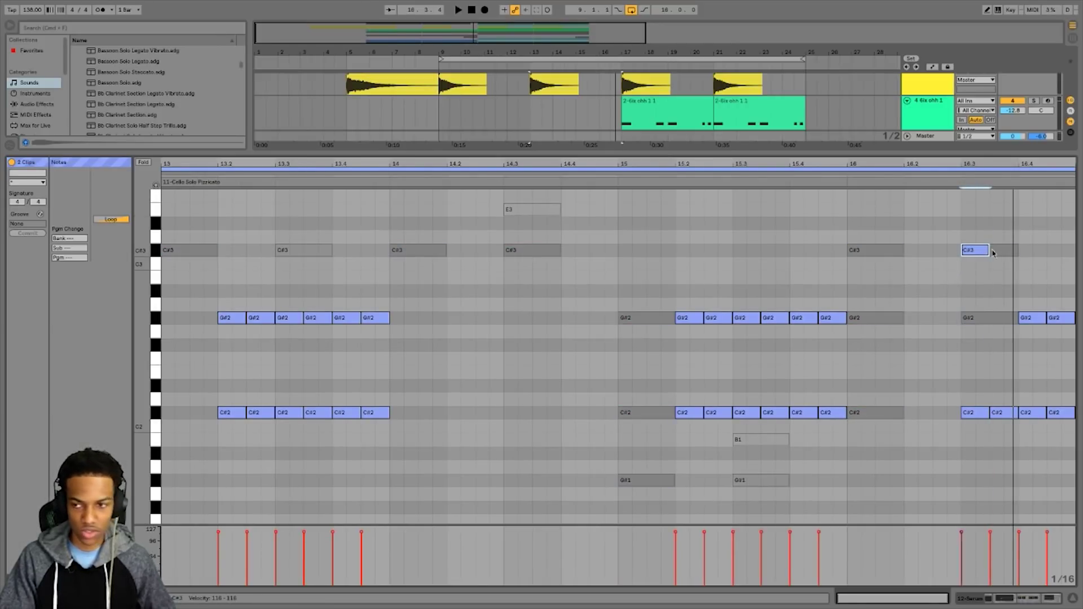
key("super+d")
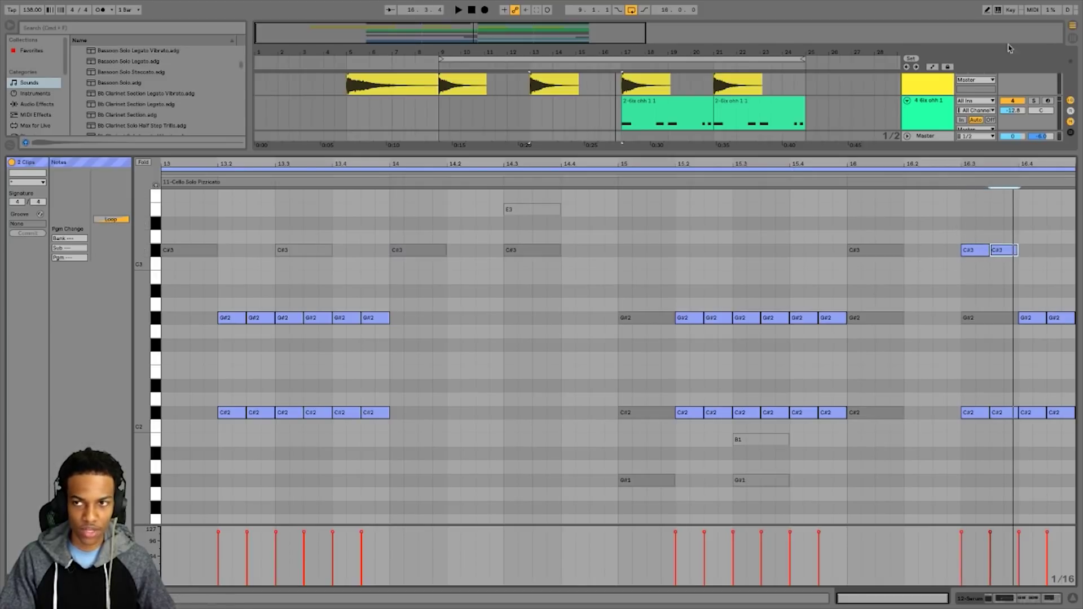
Turn on Draw Mode, try drawing cello notes on the C#3 and C3 rows across bars 15 and 16, and undo them
key("b")
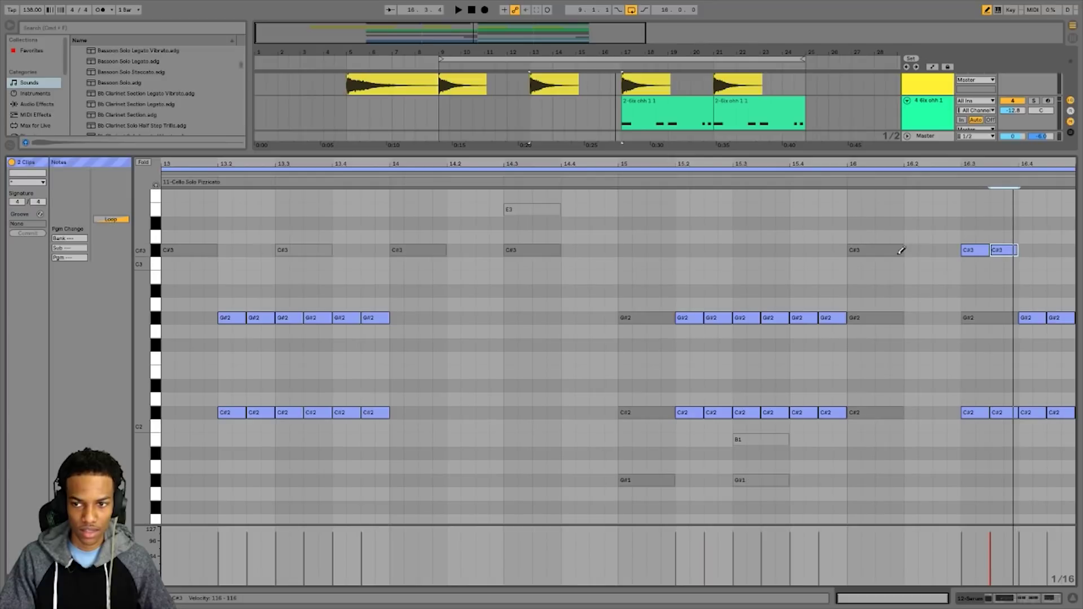
left_click(858, 246)
left_click_drag(884, 250, 903, 250)
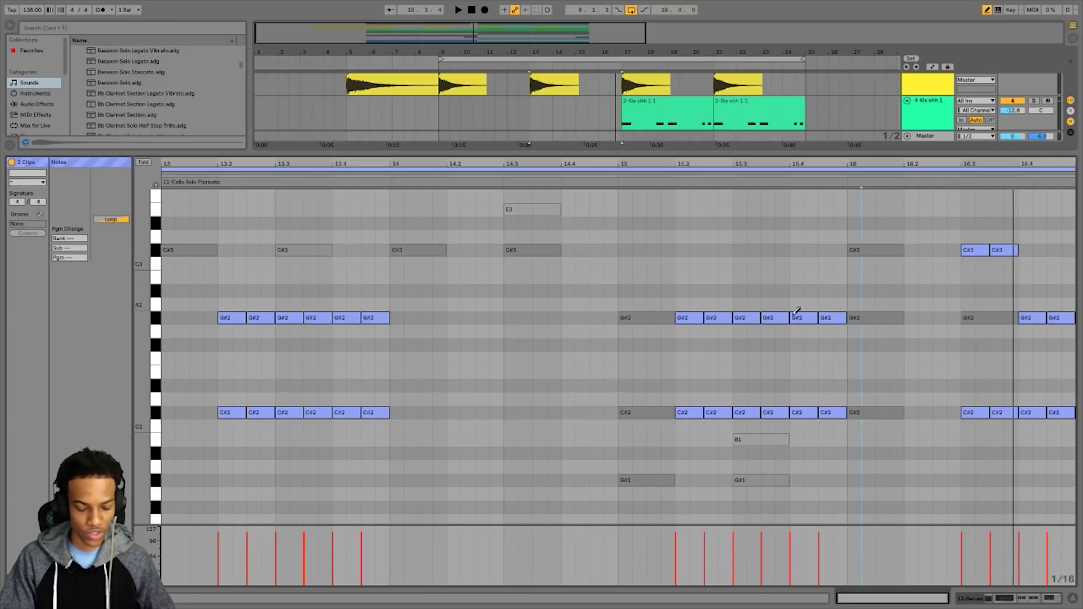
left_click_drag(626, 269, 895, 265)
key("super+z")
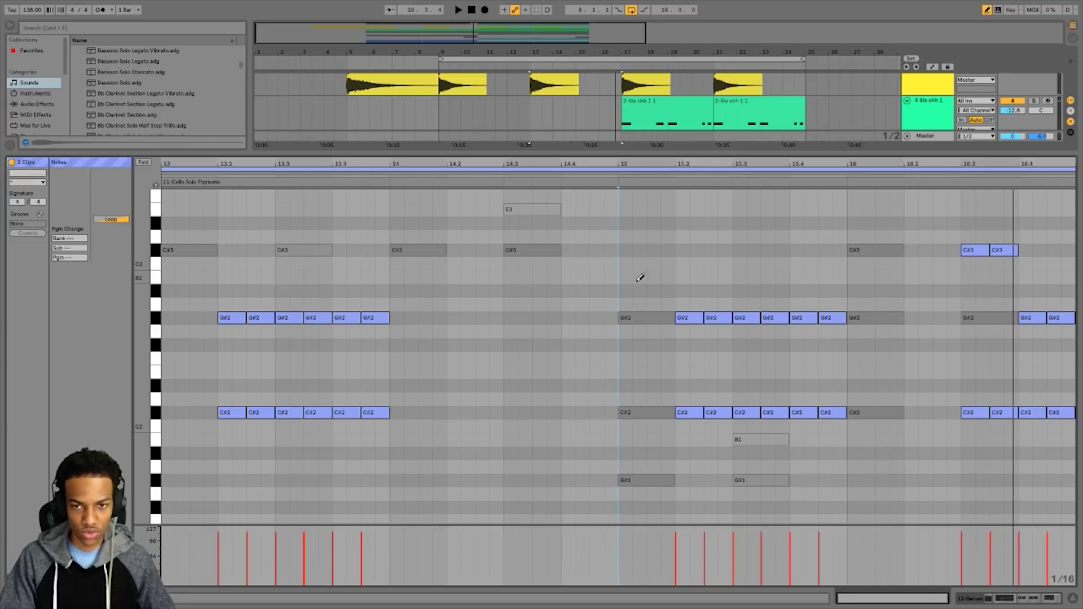
Try drawing C3 notes from bar 15 in the cello clip at different grid sizes, erase them and turn off Draw Mode
left_click_drag(639, 264, 670, 265)
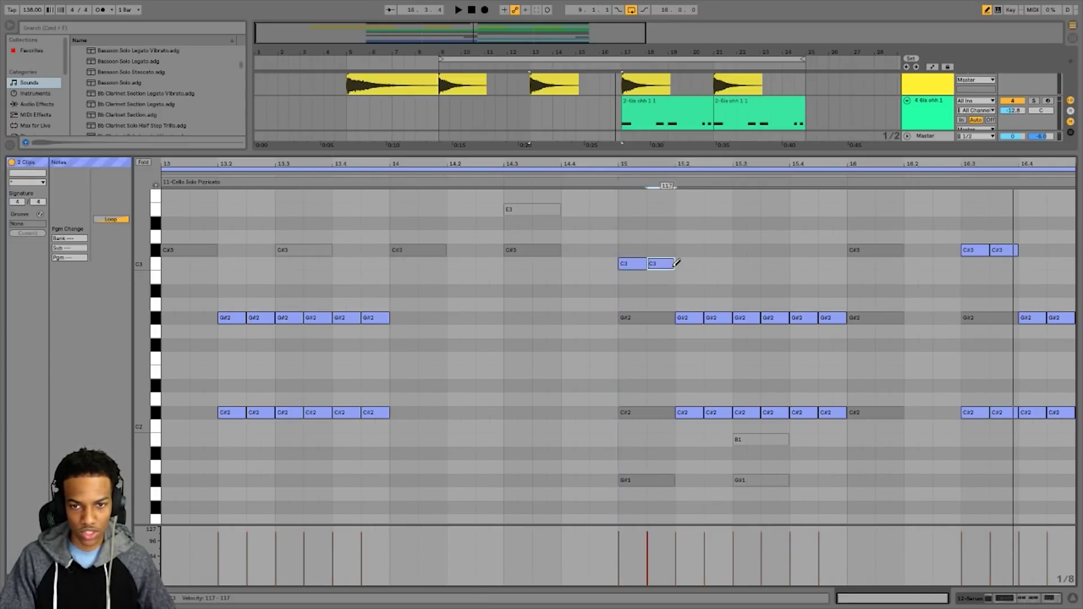
key("super+1")
left_click(639, 263)
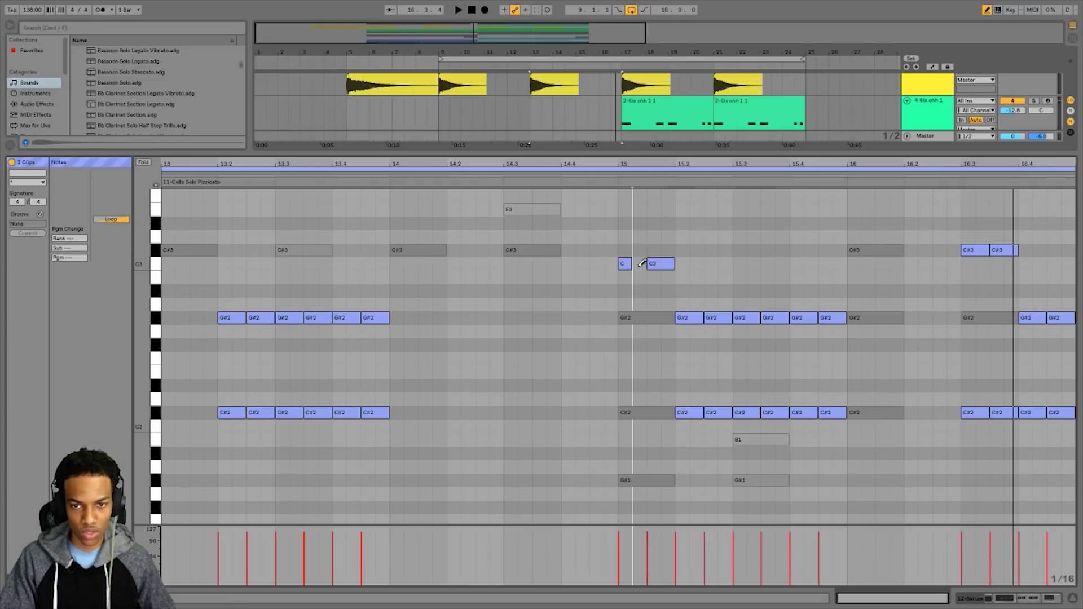
left_click(661, 263)
key("super+2")
key("super+2")
key("super+2")
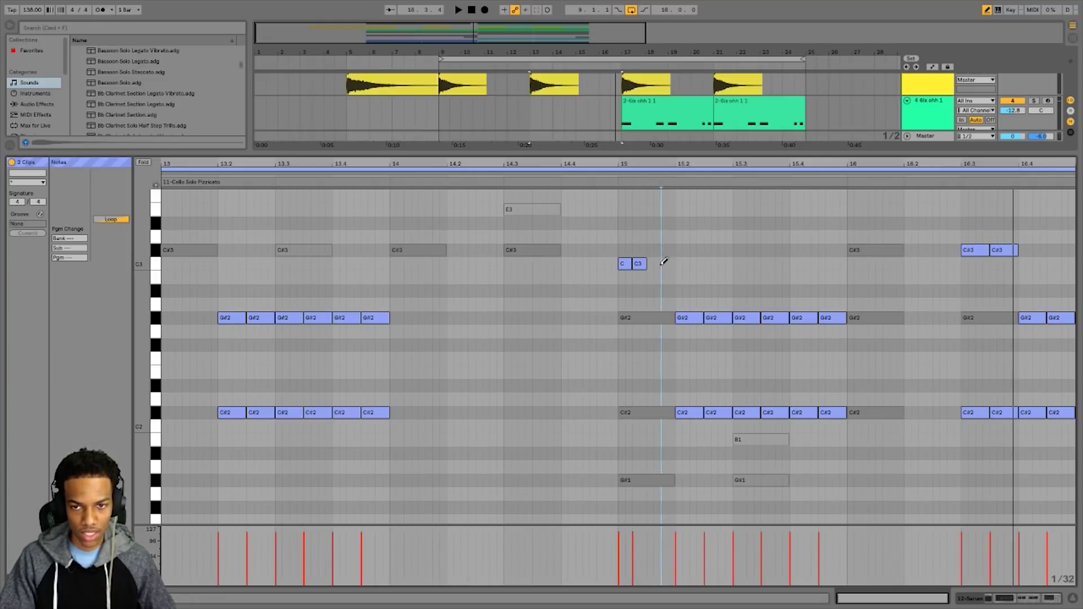
left_click_drag(644, 269, 667, 258)
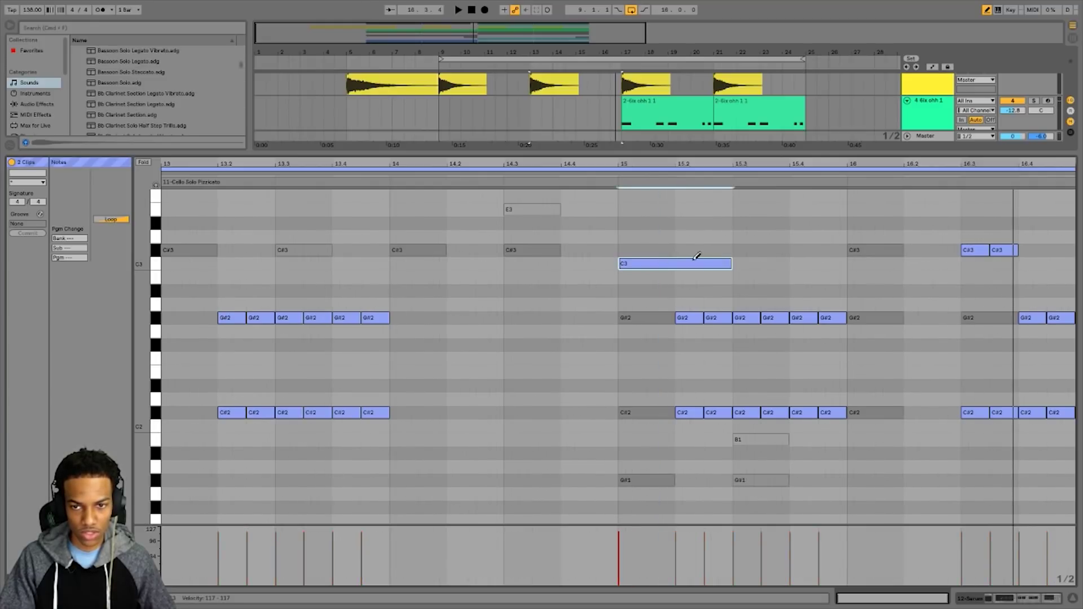
left_click(648, 262)
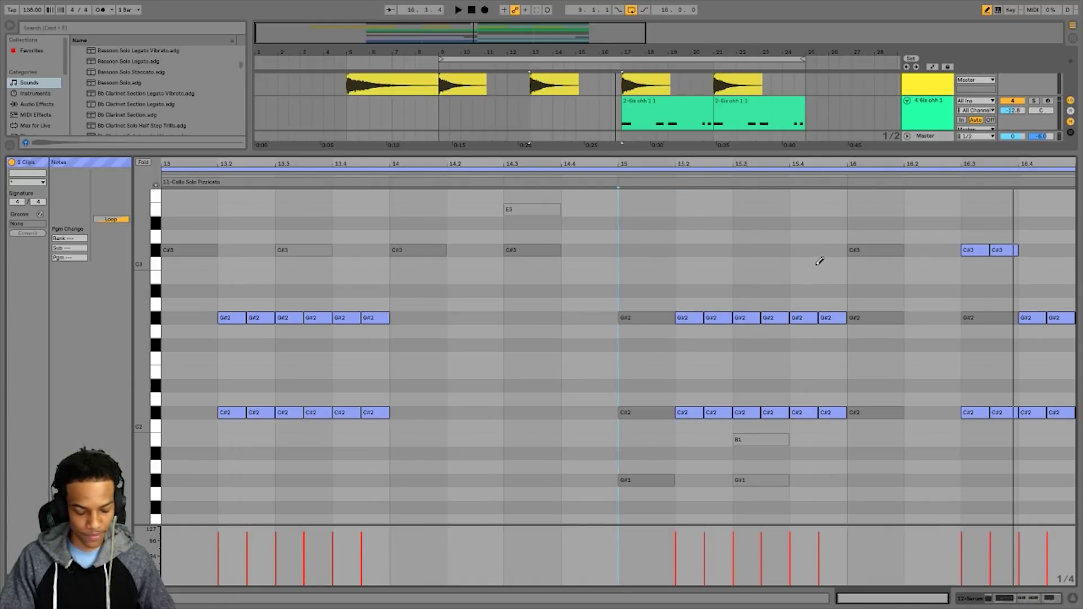
key("b")
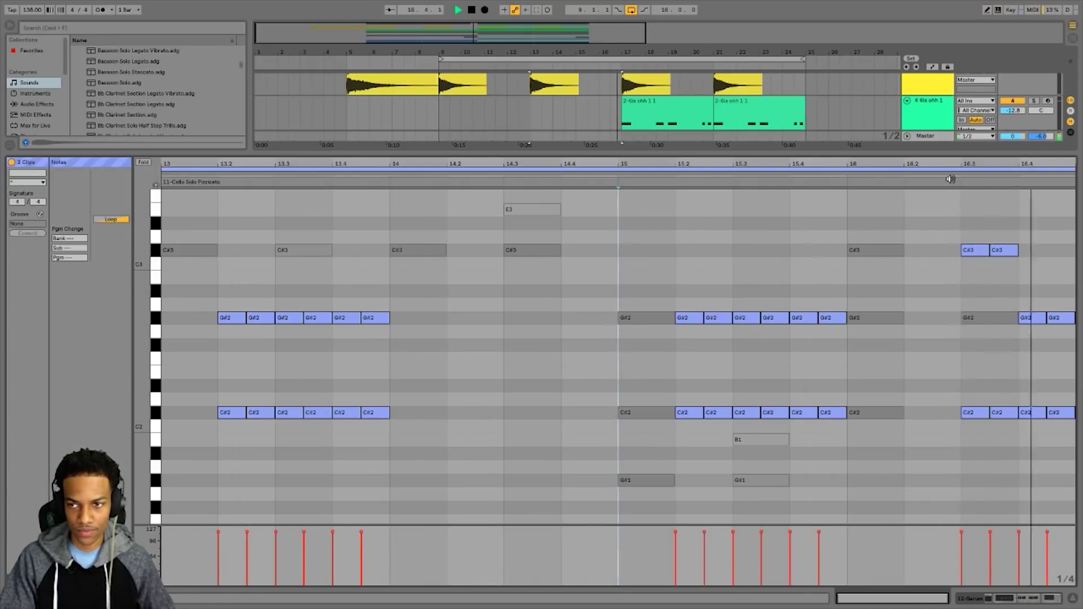
Raise the cello clip's last G#2 note in bar 16 by an octave to G#3 and play it back
key("space")
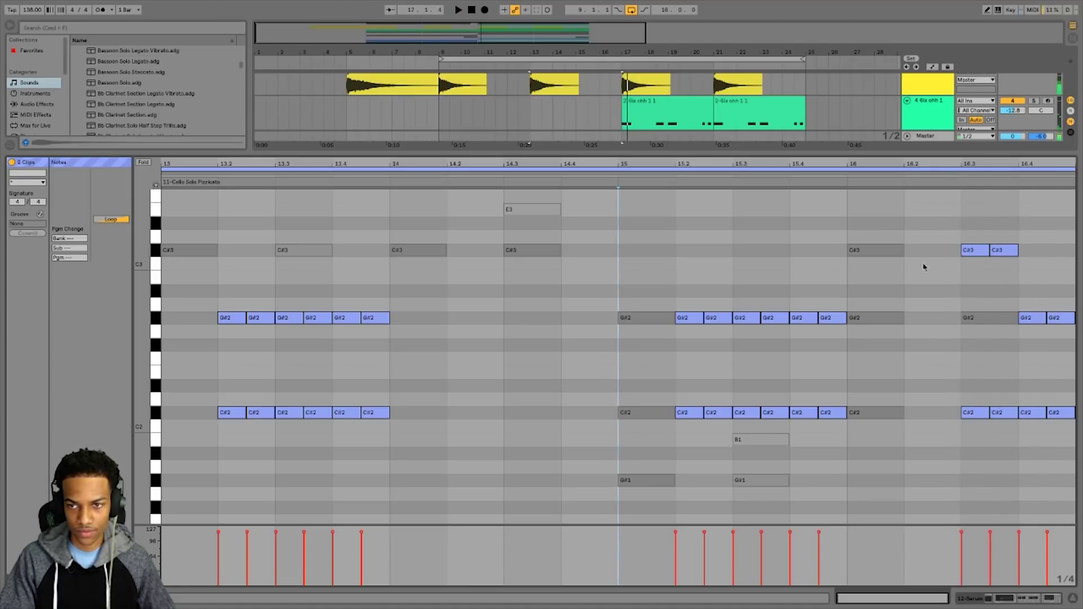
left_click(1054, 317)
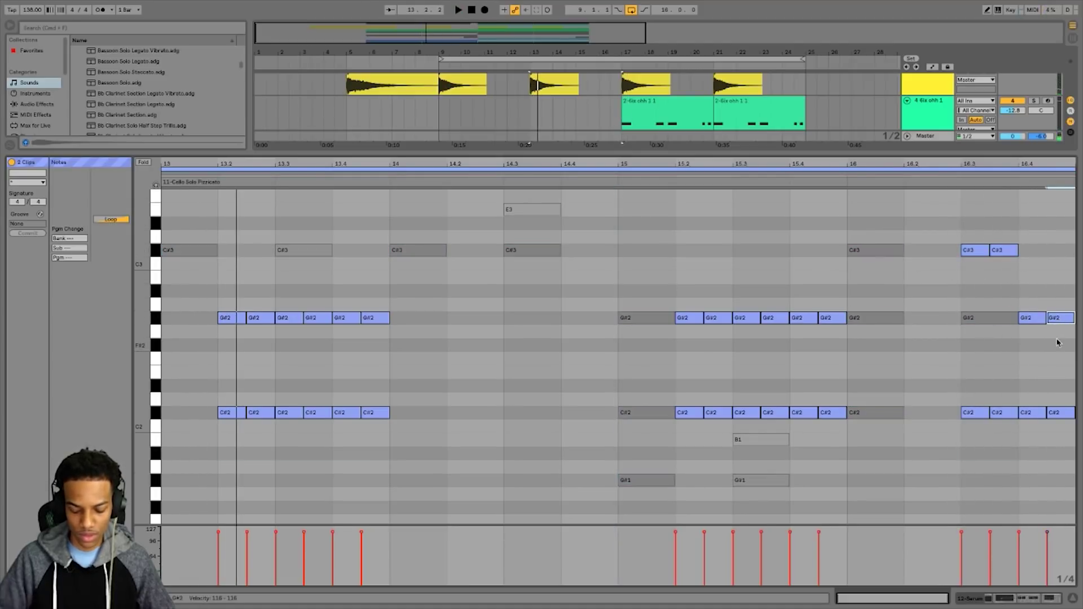
key("shift+Up")
key("space")
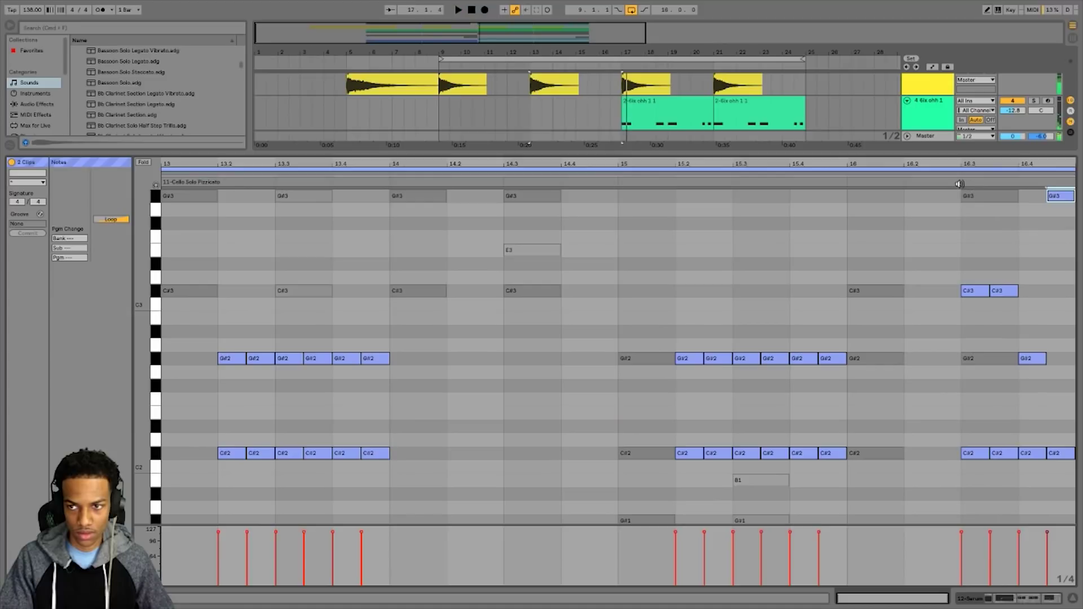
Raise the cello clip's last C#2 note in bar 16 by an octave to C#3 and play back the ending
key("space")
left_click(1060, 453)
key("shift+Up")
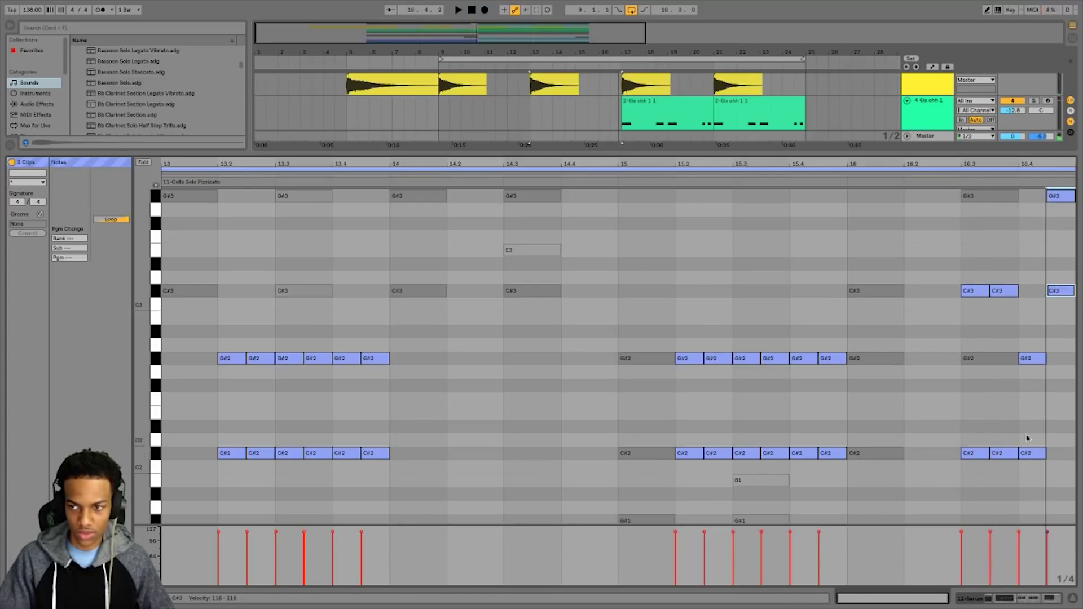
key("space")
left_click(950, 179)
left_click(950, 179)
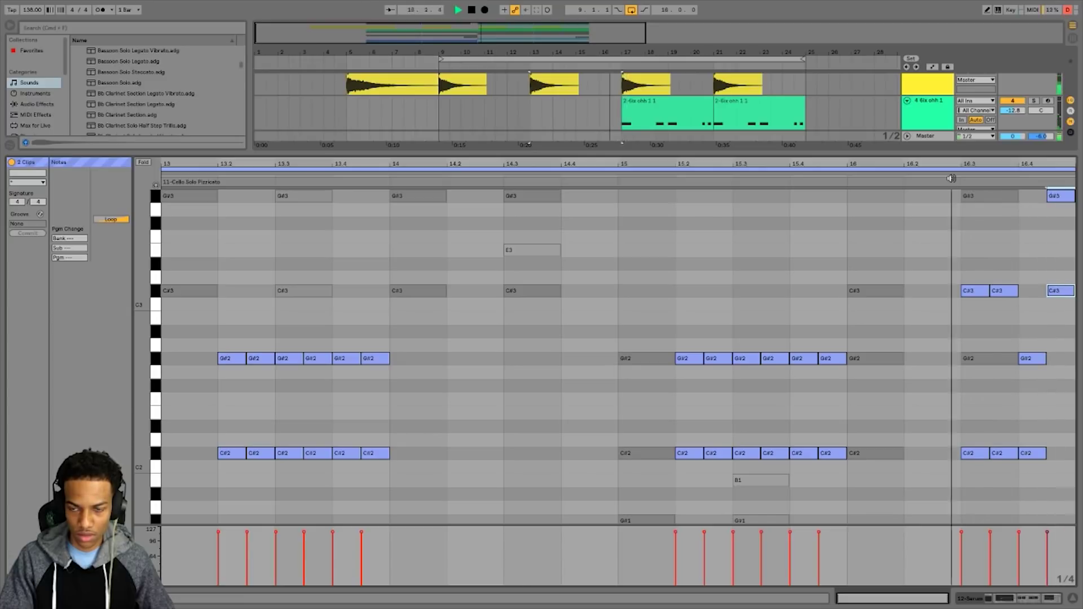
key("space")
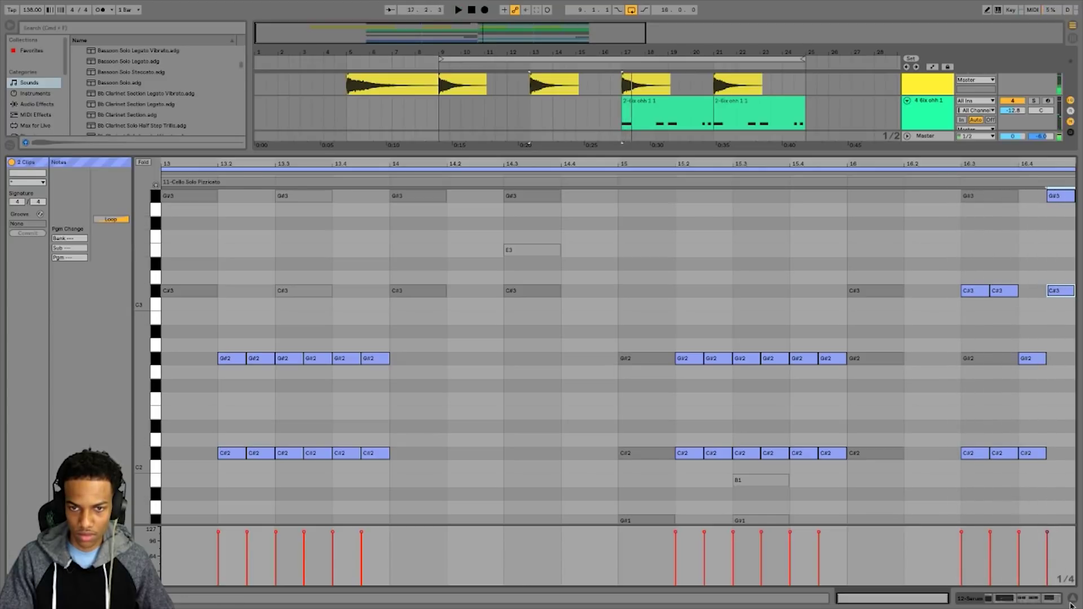
Play the cello part in the arrangement, set its track volume to -5.8 and copy its clips across bars 17 to 24
left_click(1071, 601)
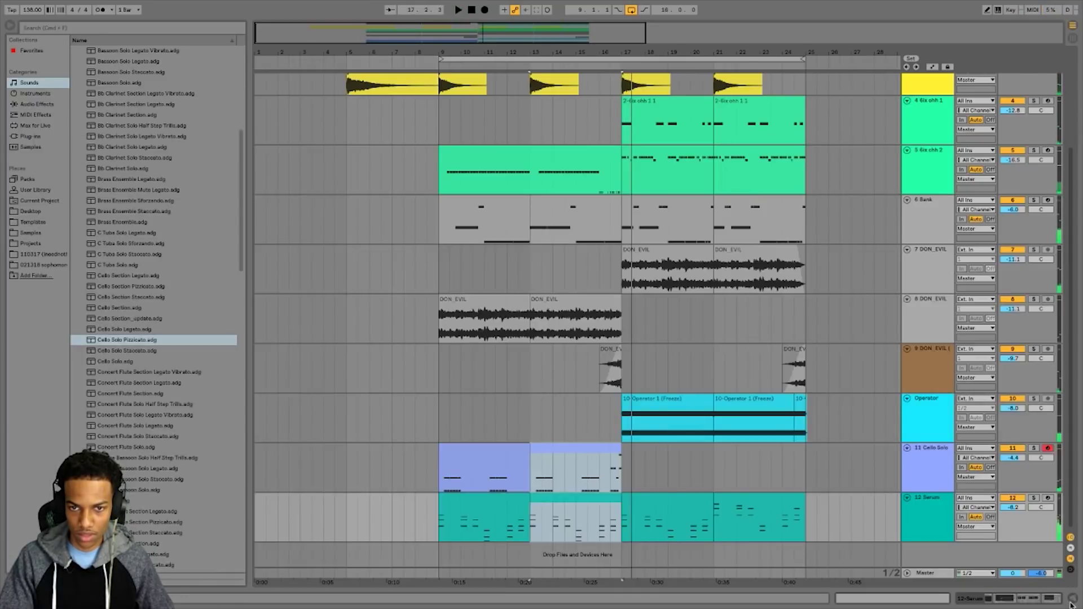
left_click(464, 459)
key("space")
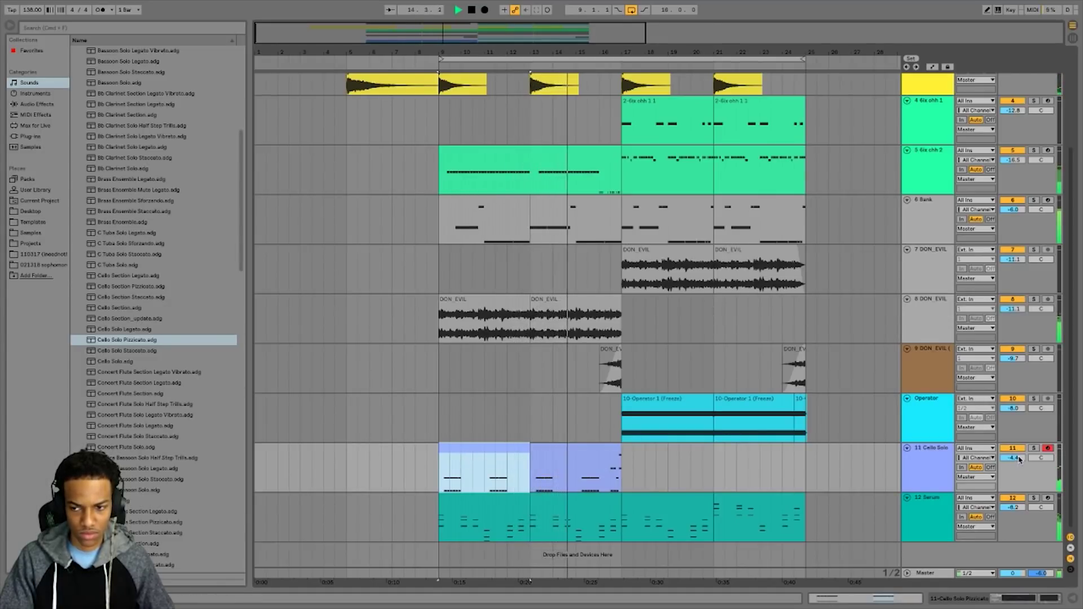
left_click(925, 481)
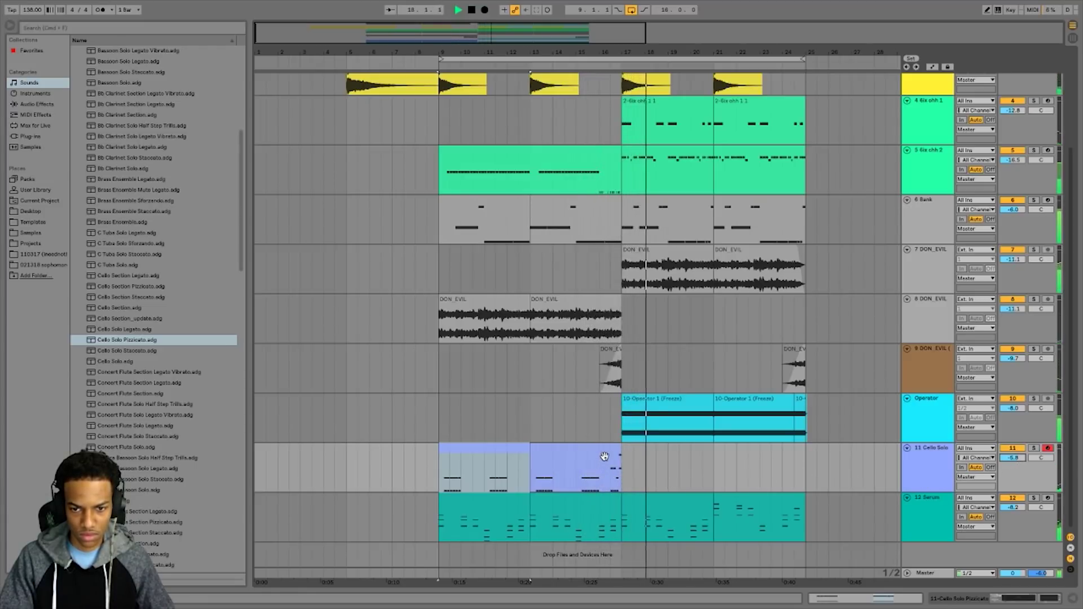
left_click(490, 449)
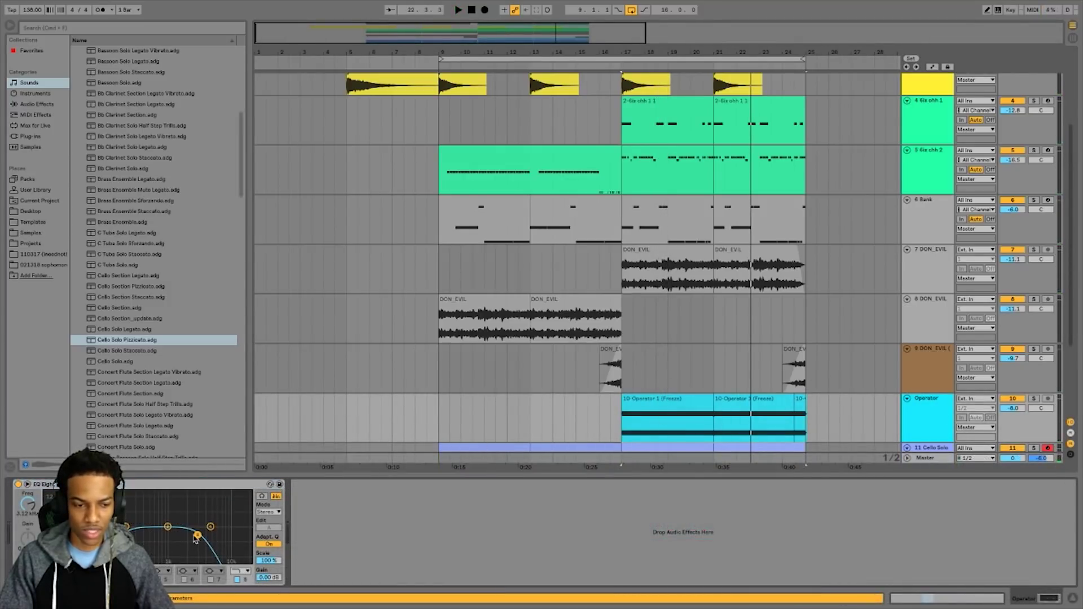
Lower the Operator track's EQ Eight high cut well below 1 kHz during playback and set the cello track's volume to -7.3
key("space")
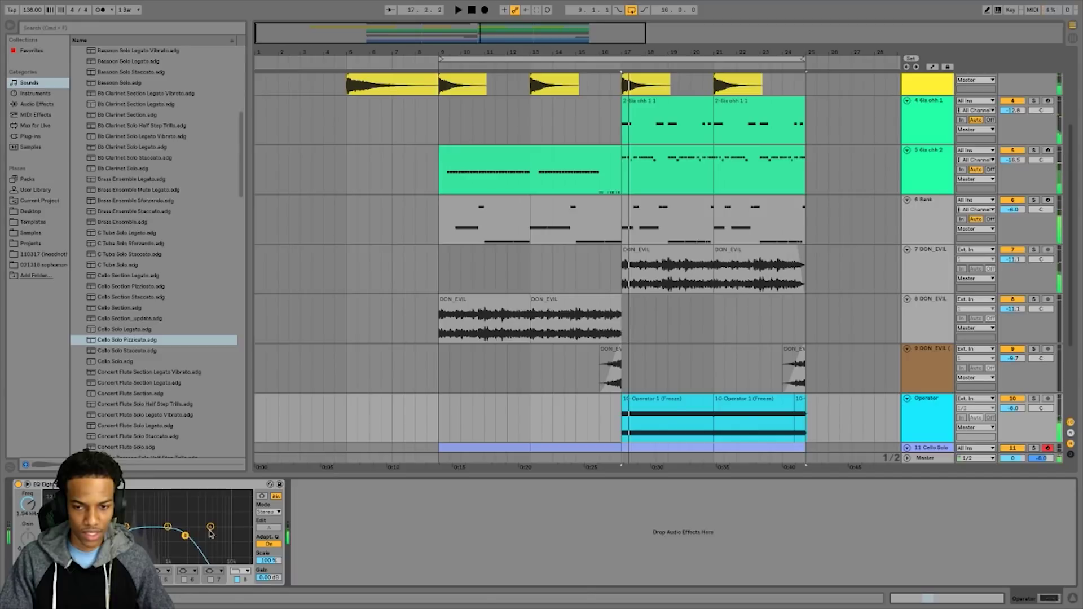
left_click(730, 399)
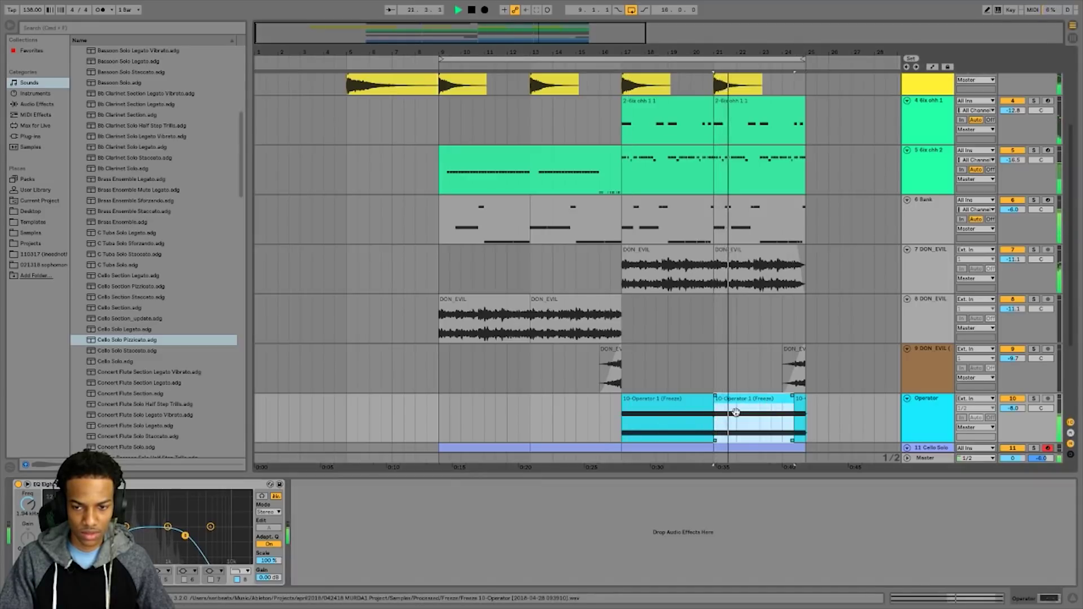
left_click_drag(183, 535, 147, 534)
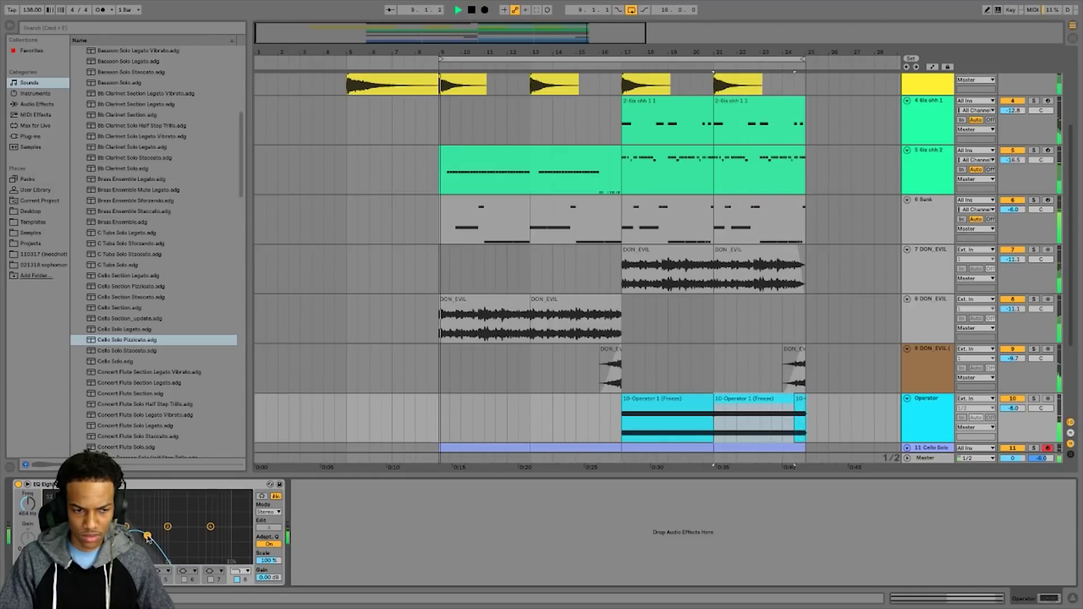
scroll(979, 357, "down", 4)
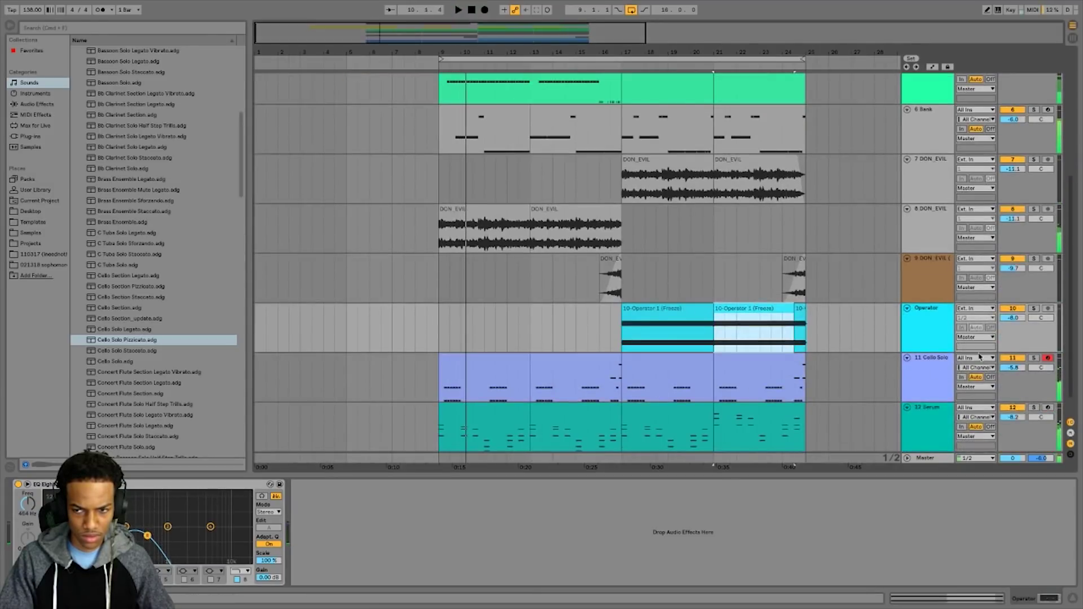
left_click(920, 363)
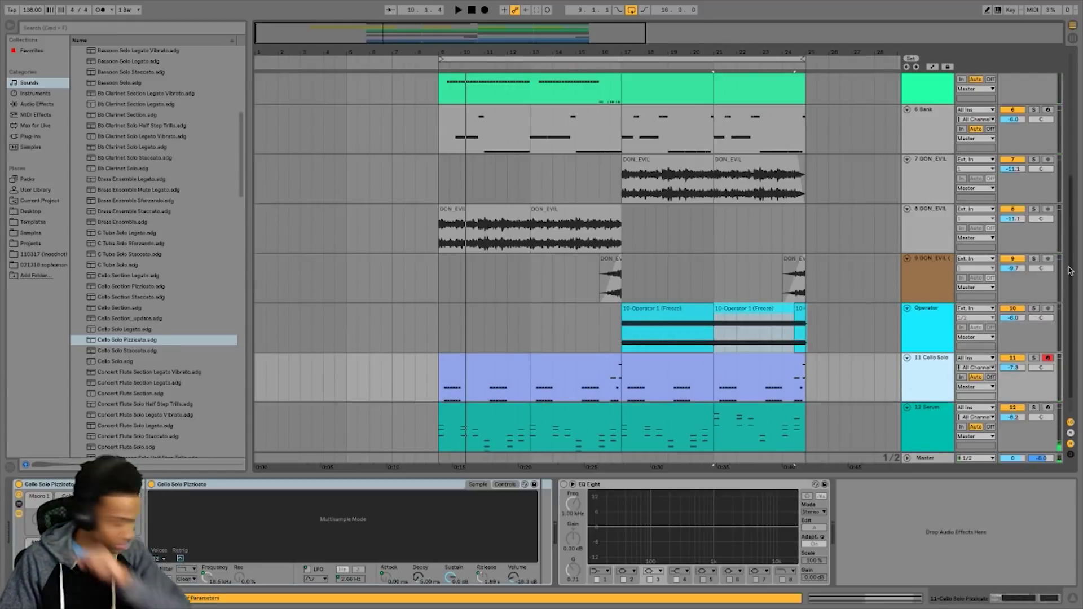
Solo the Operator track, audition its clips at bars 21 and 17, and take it out of solo
left_click(1033, 308)
left_click(757, 308)
left_click(757, 308)
left_click(643, 318)
key("space")
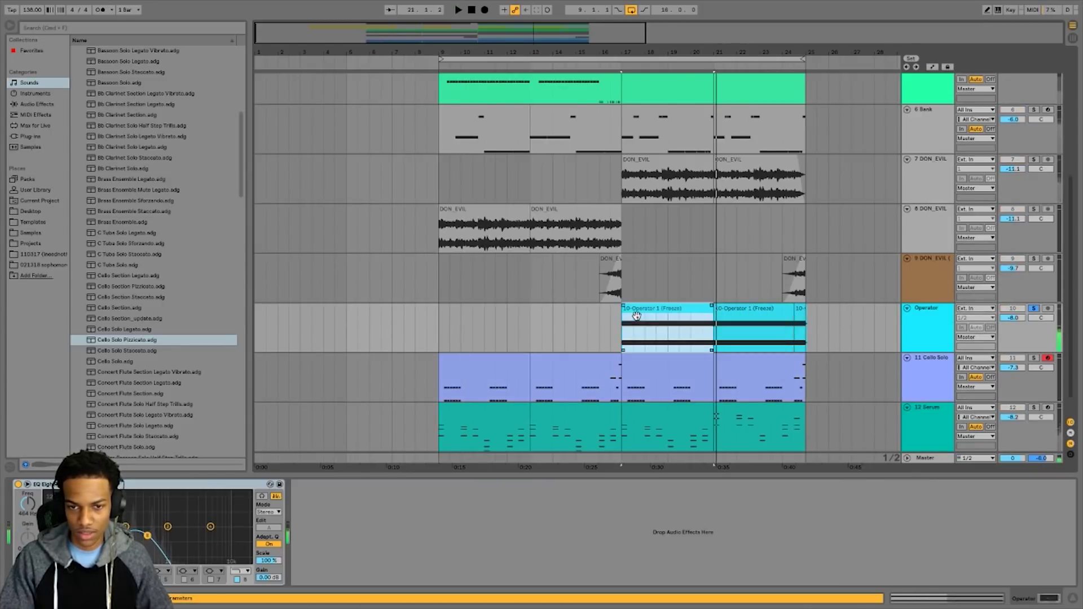
left_click(1033, 307)
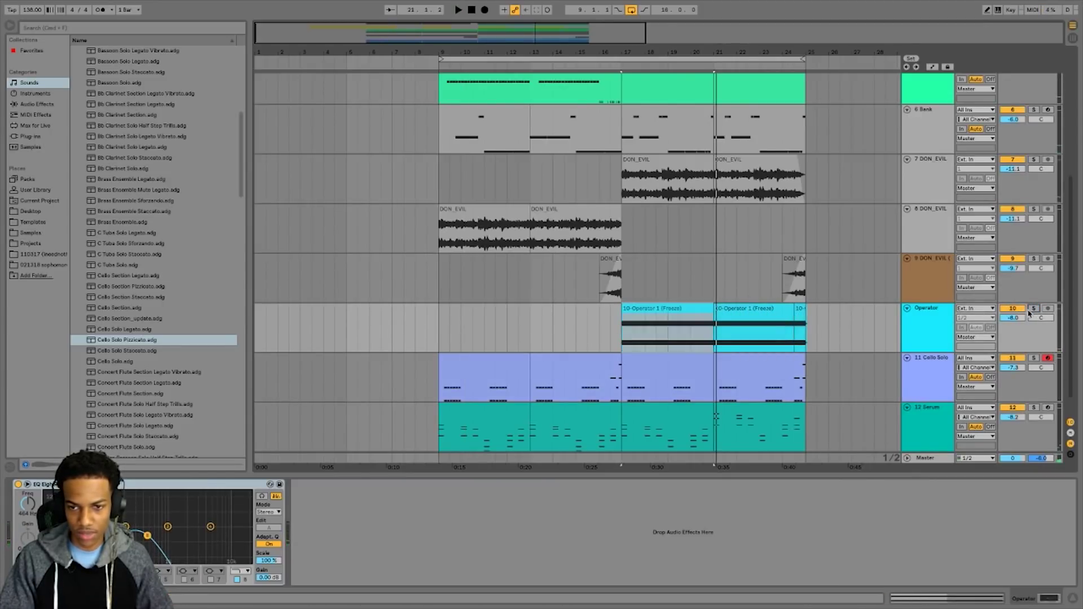
Compare the Operator clips in the mix and in solo, and set the track's EQ Eight high cut to 400 Hz
left_click(730, 312)
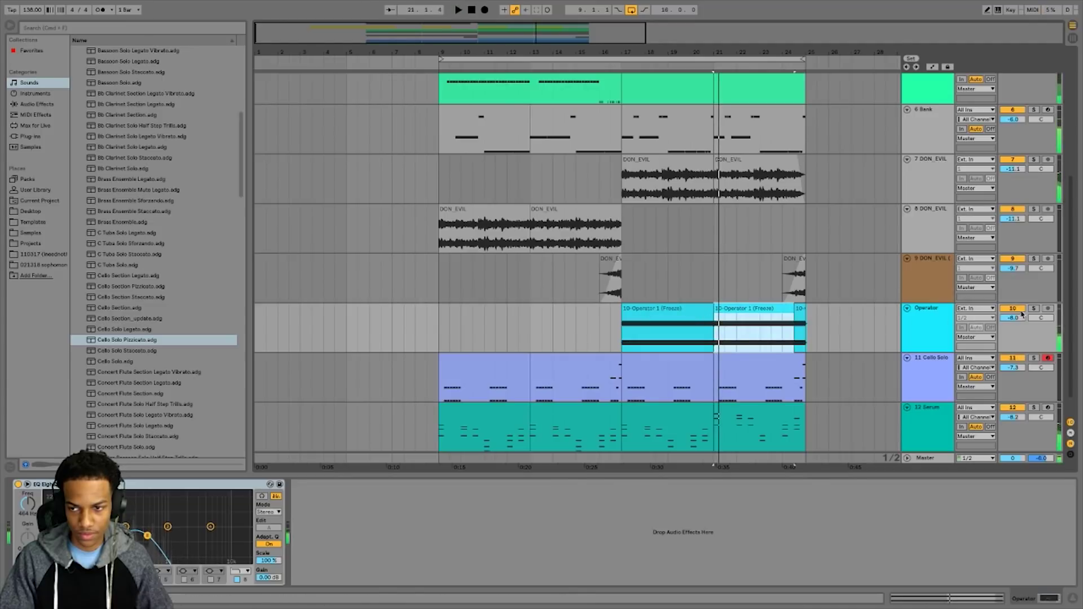
left_click(701, 315)
key("space")
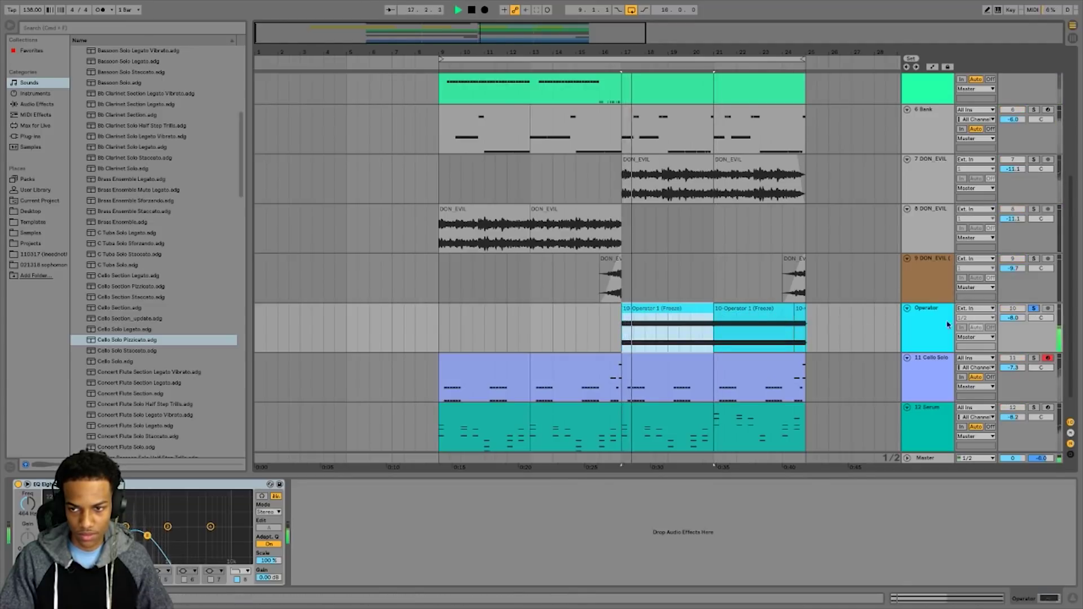
left_click(747, 316)
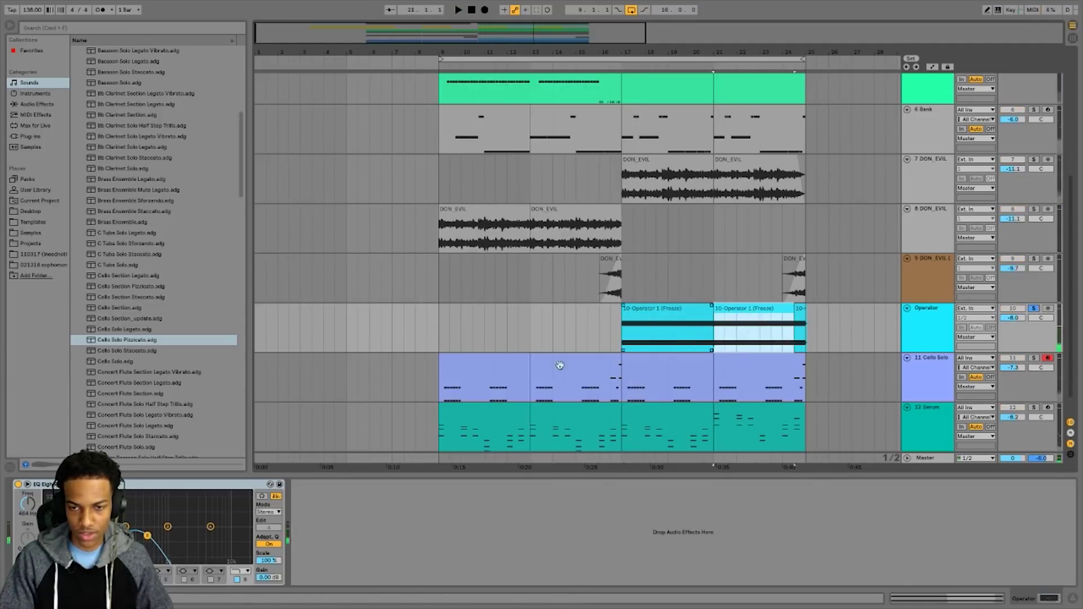
key("space")
left_click_drag(146, 536, 143, 534)
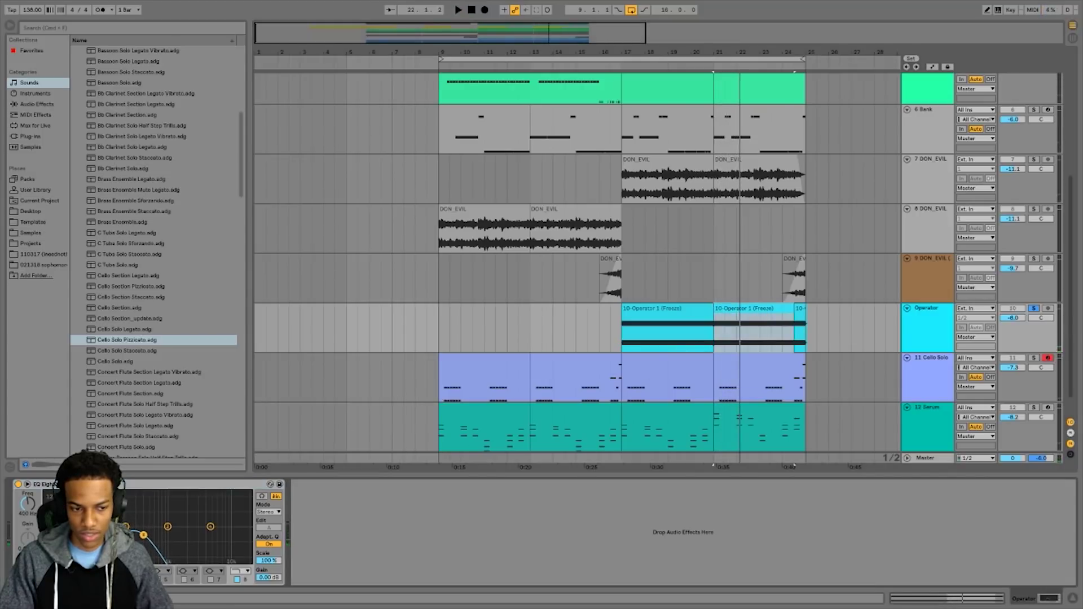
Audition the Operator from bar 20, select the Chorus audio effect, and set the unsoloed Operator track's volume to -5.8
left_click(691, 348)
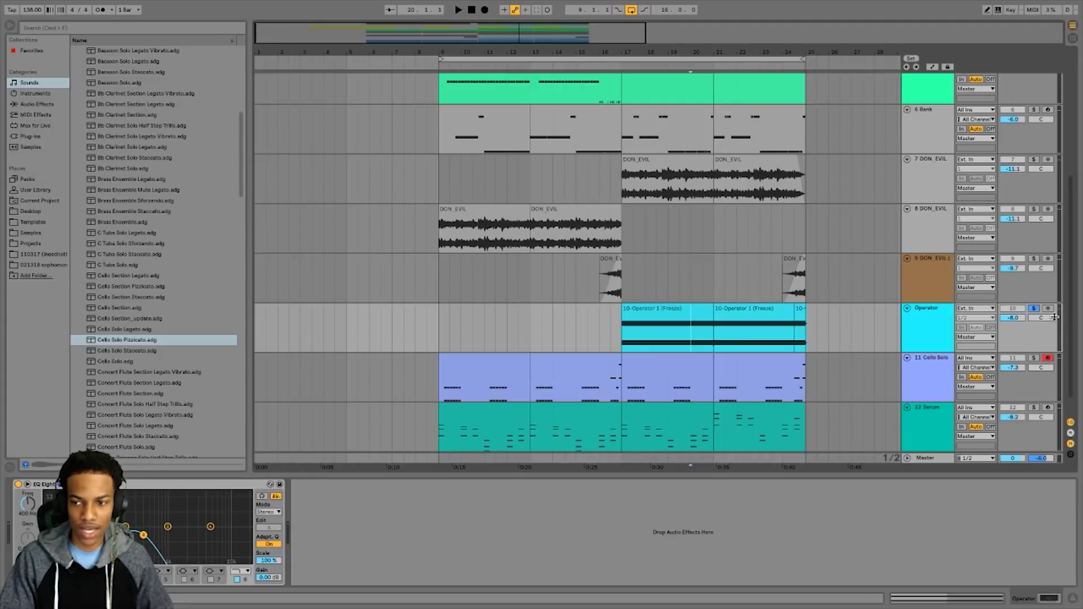
key("space")
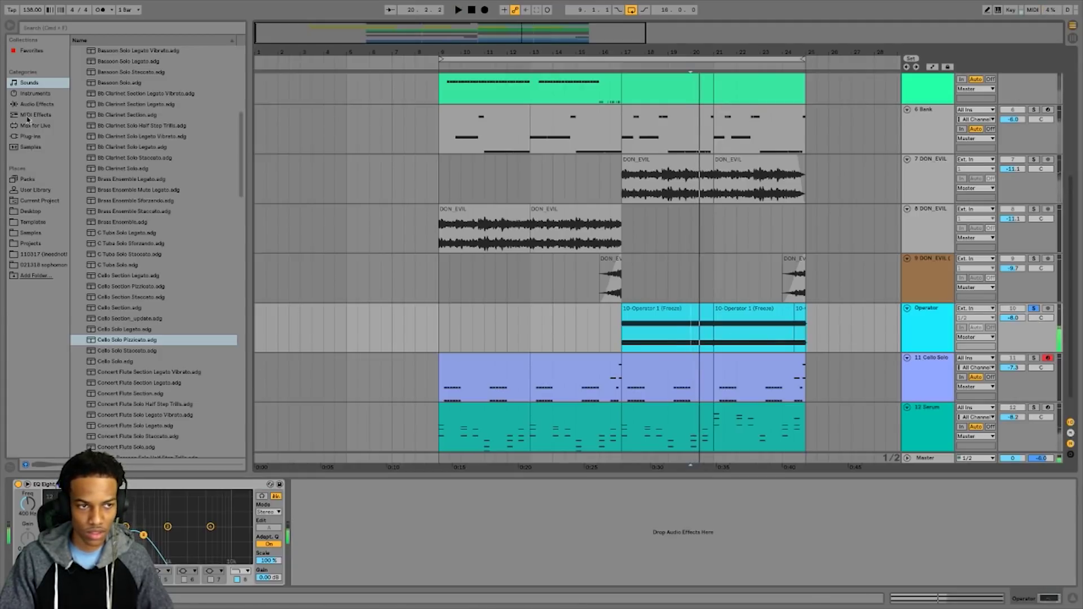
left_click(43, 103)
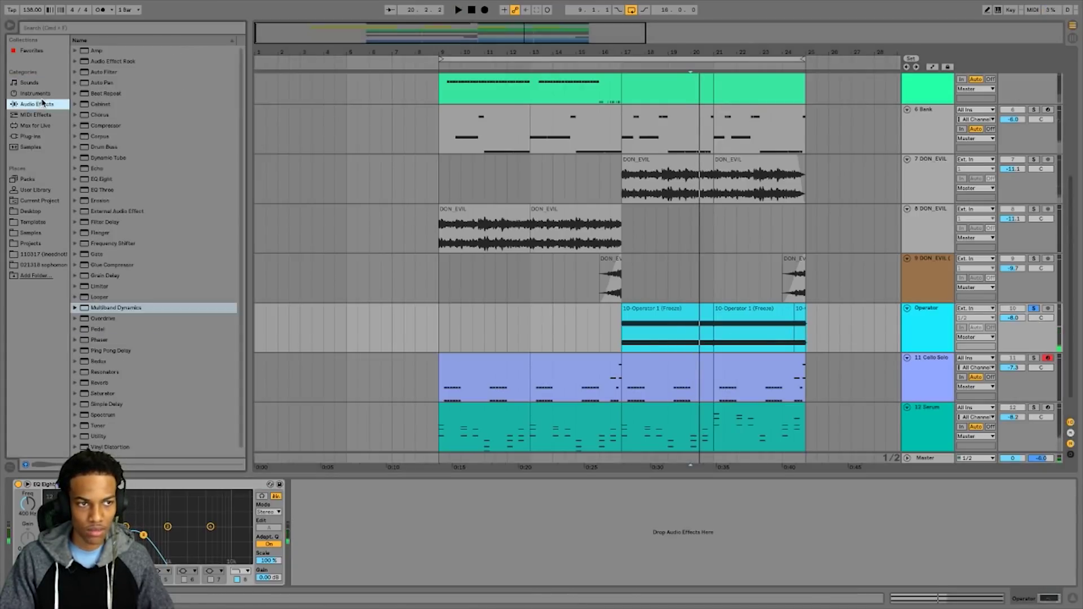
left_click(104, 115)
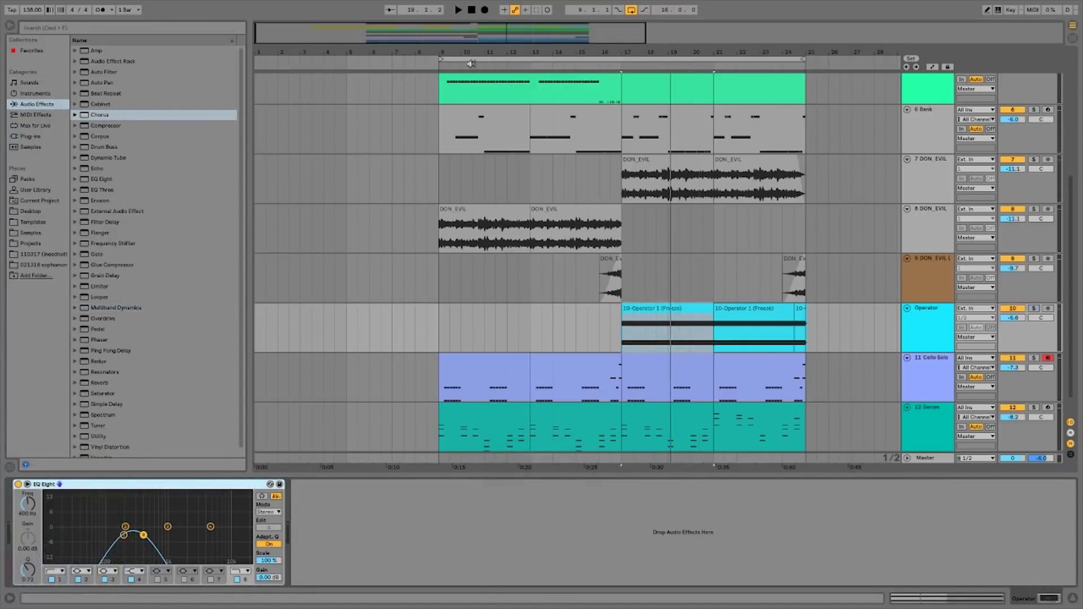
Play the first Operator clip from bar 17 in the mix and rename its track to Pitch bend
left_click_drag(490, 53, 447, 52)
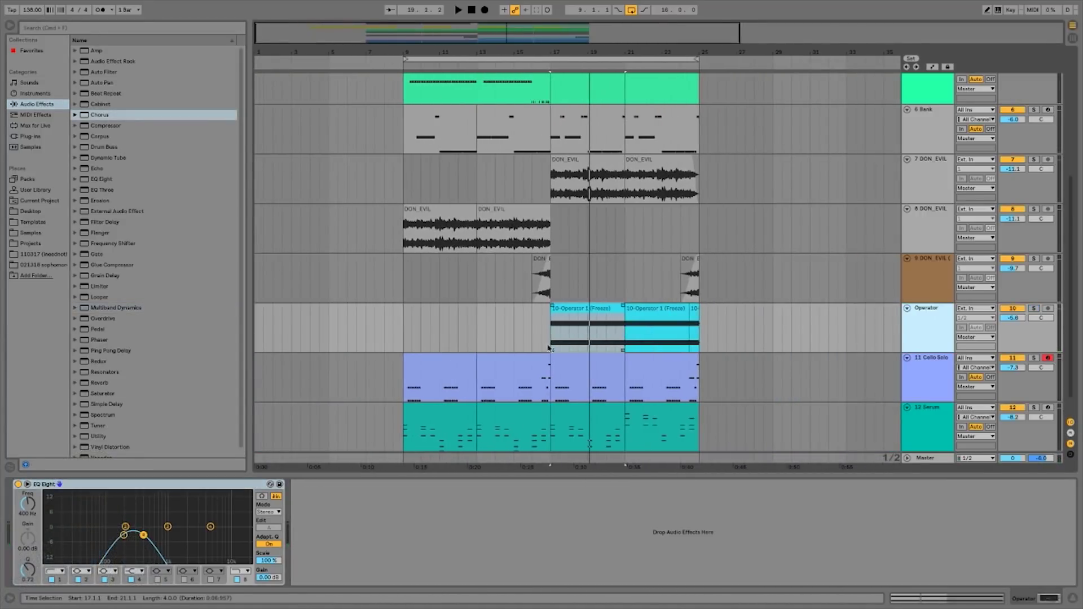
left_click(412, 325)
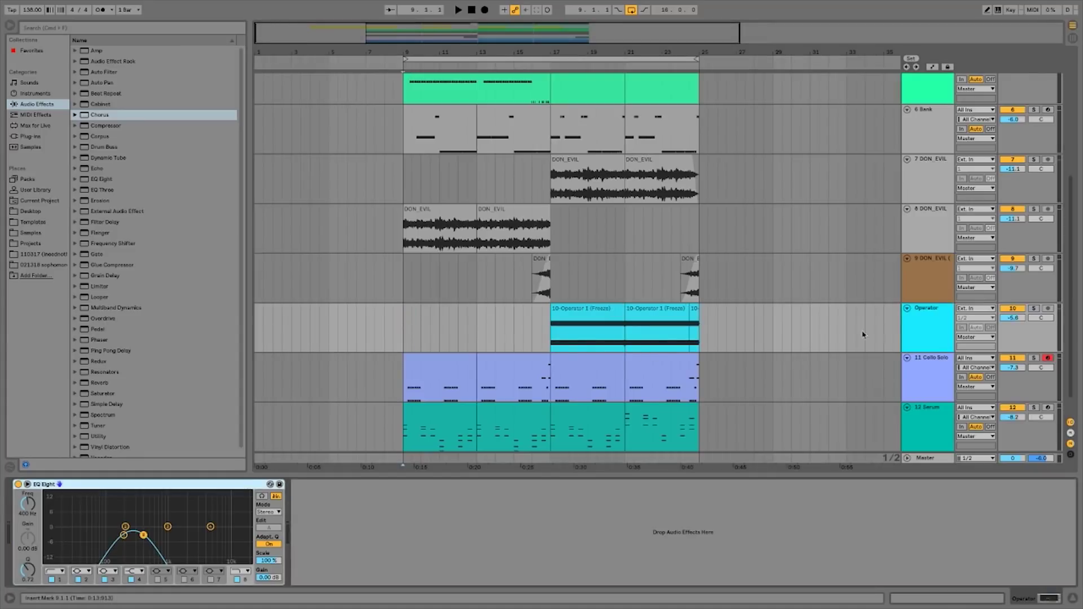
left_click(586, 314)
key("space")
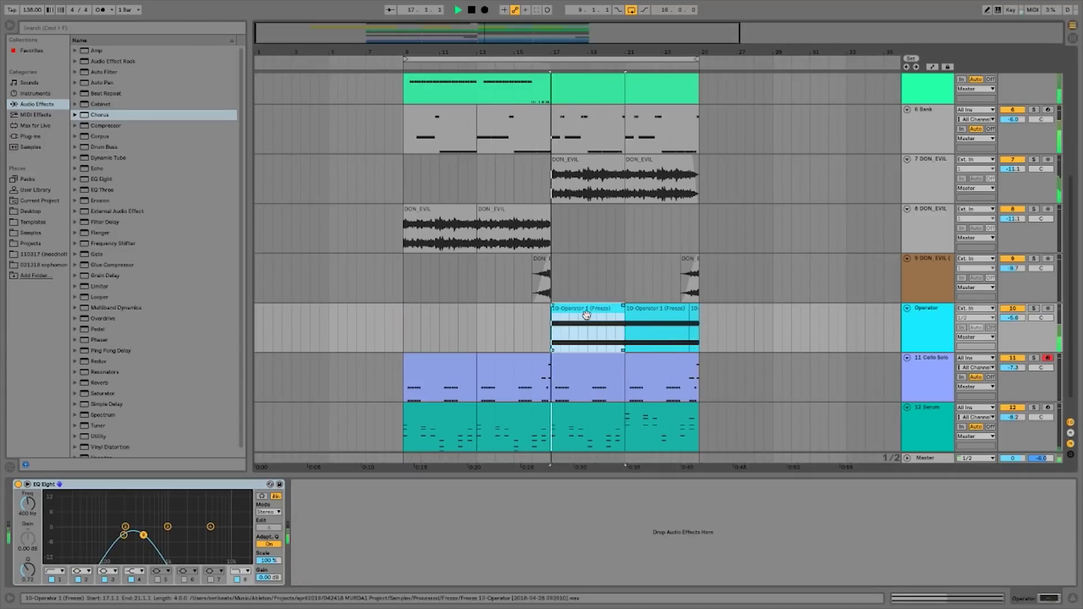
left_click(929, 326)
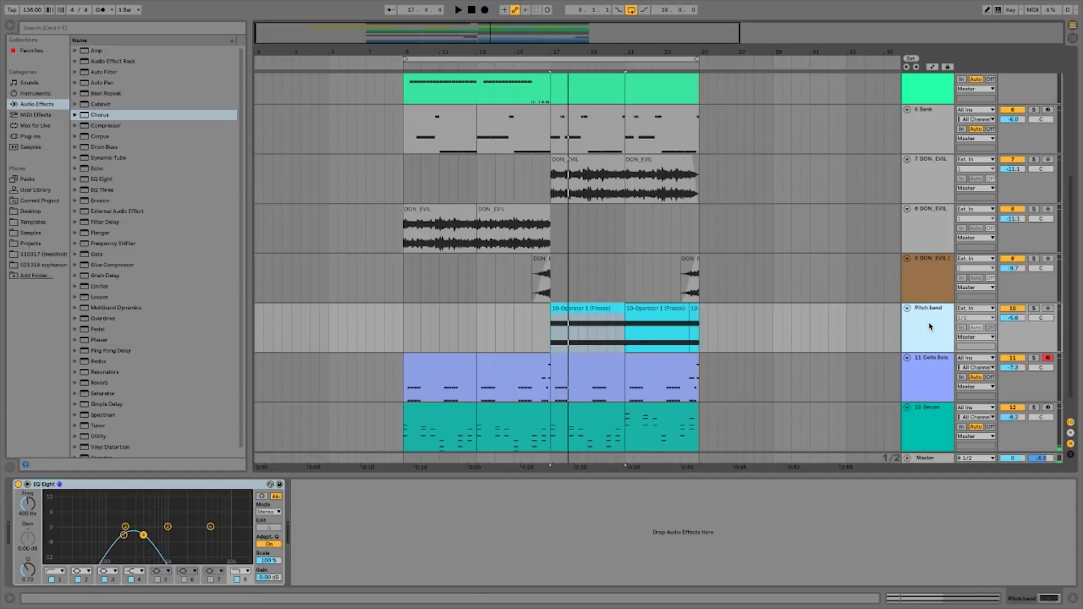
Play the arrangement from bar 9 and from bar 17 to compare the sections without and with the Pitch bend clips
left_click_drag(407, 343, 532, 332)
key("space")
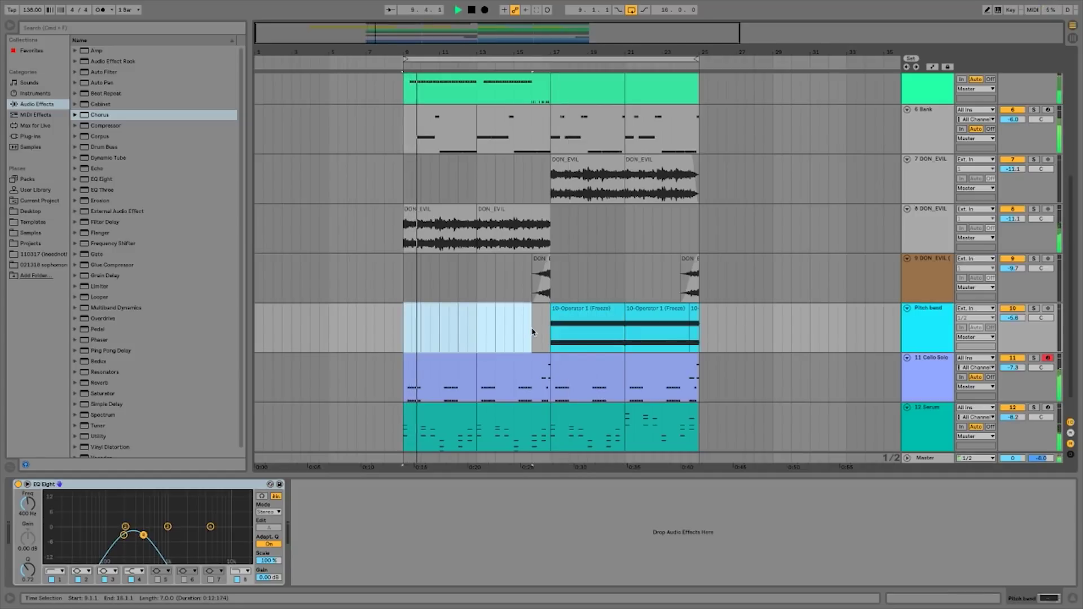
left_click(551, 339)
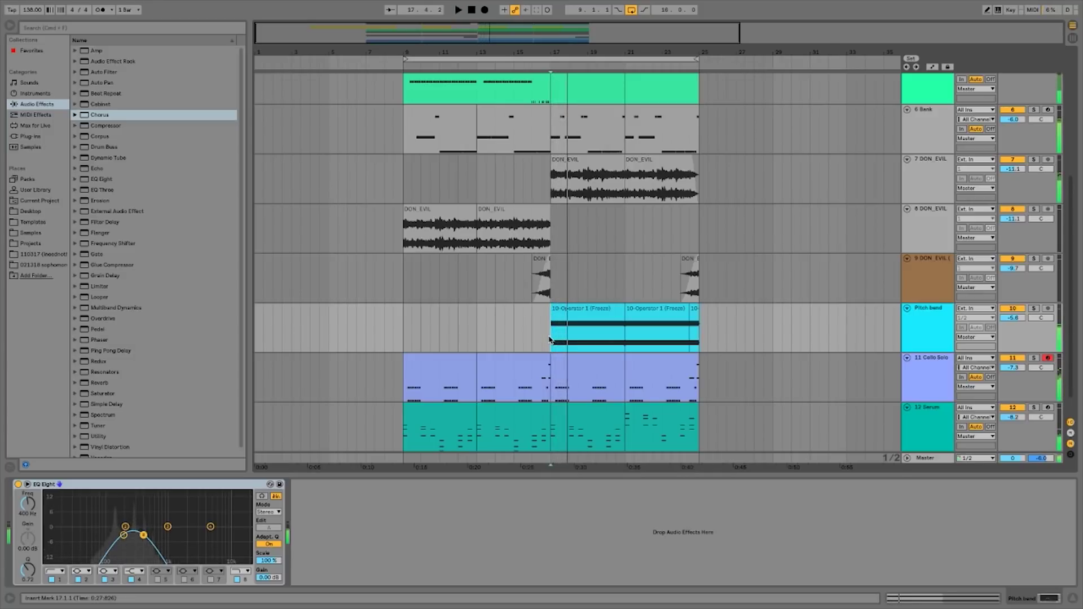
Delete the inactive EQ Eight from the cello track's device chain
left_click(916, 382)
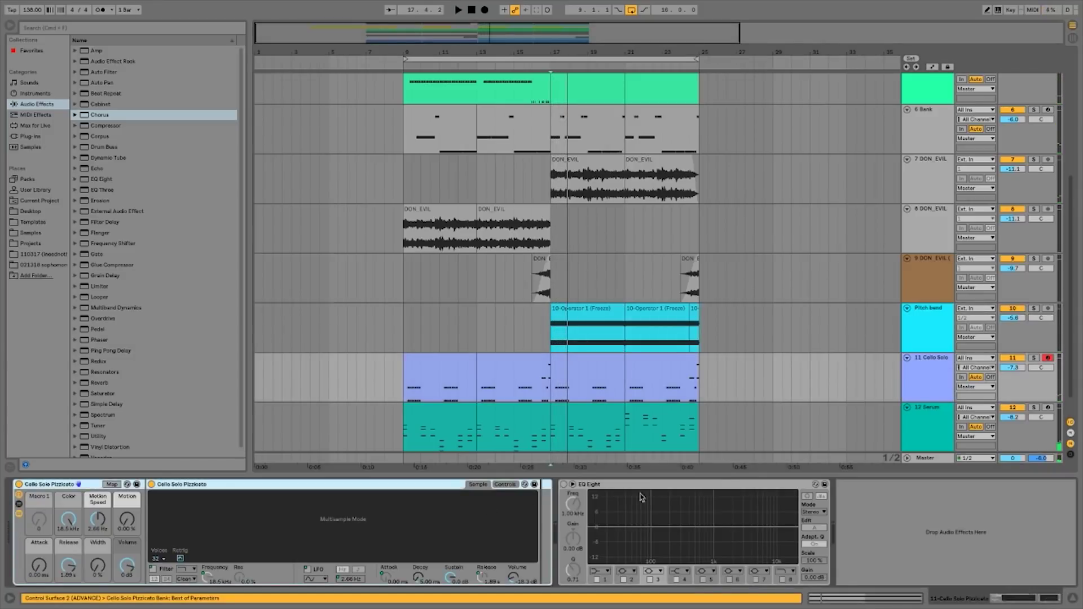
left_click(708, 485)
key("Delete")
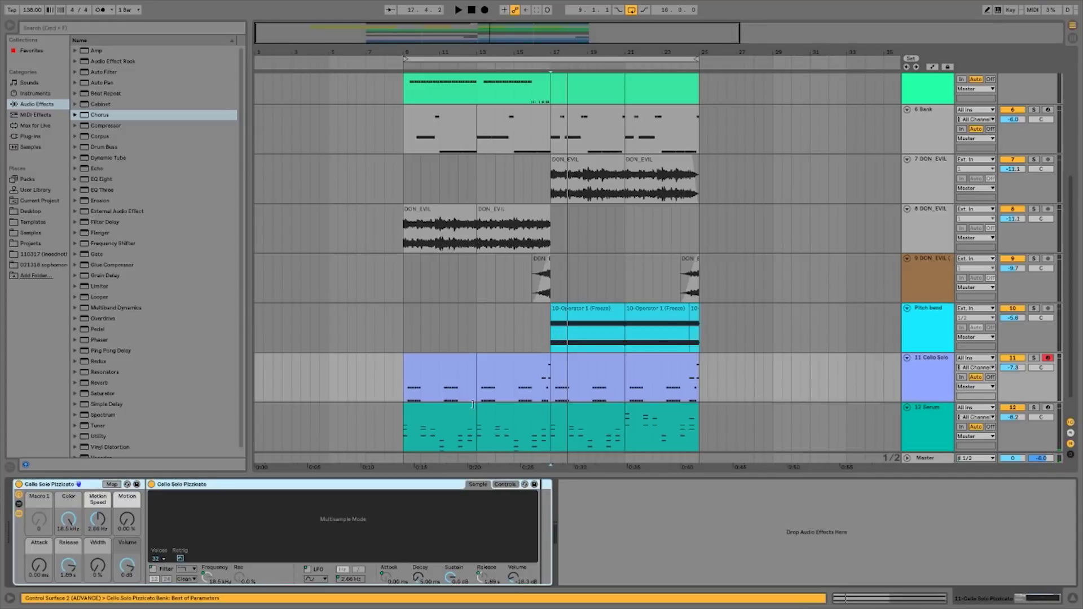
Add a new EQ Eight to the cello track and enable its high cut at about 1.04 kHz during playback
scroll(111, 423, "down", 1)
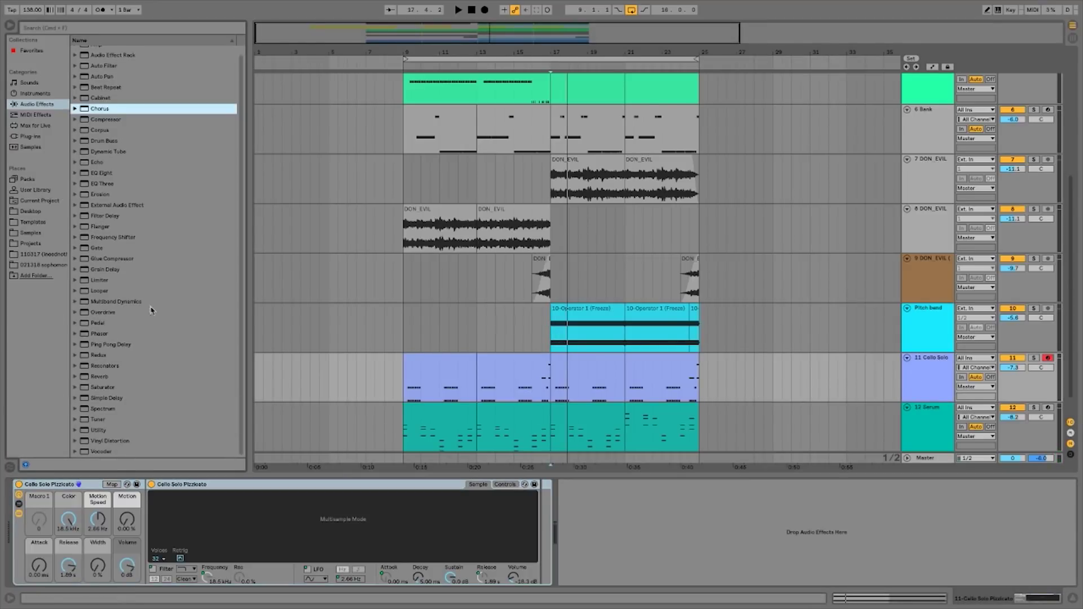
left_click(884, 385)
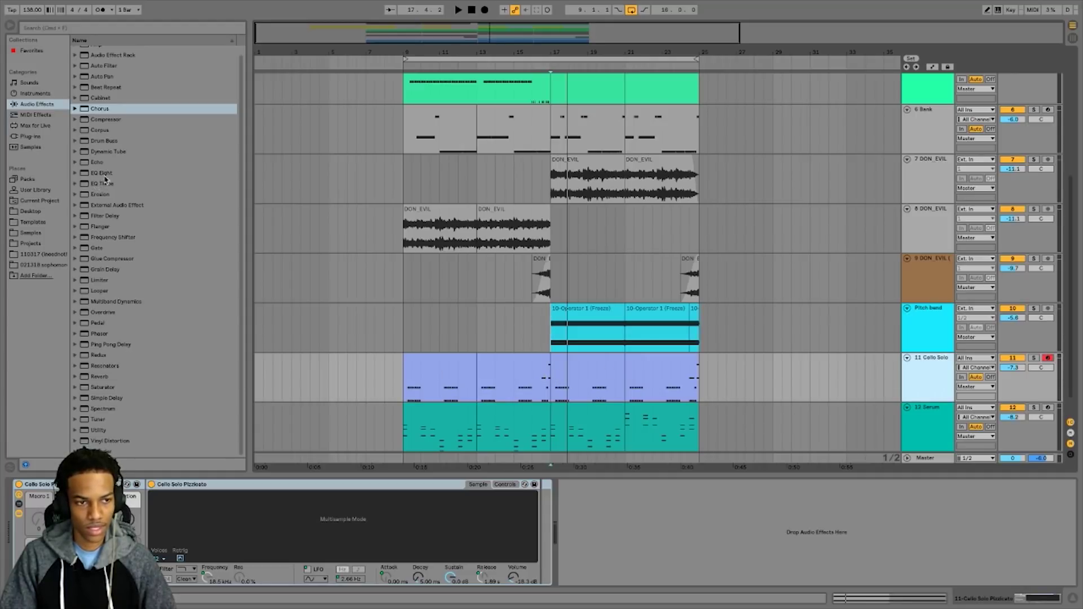
left_click_drag(104, 72, 472, 358)
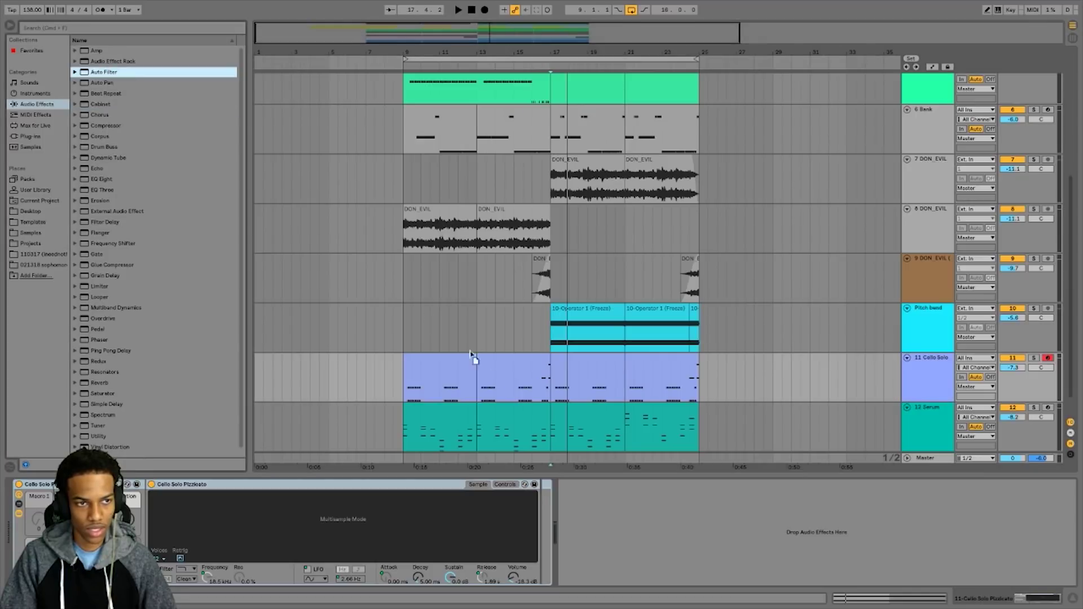
left_click_drag(104, 179, 474, 320)
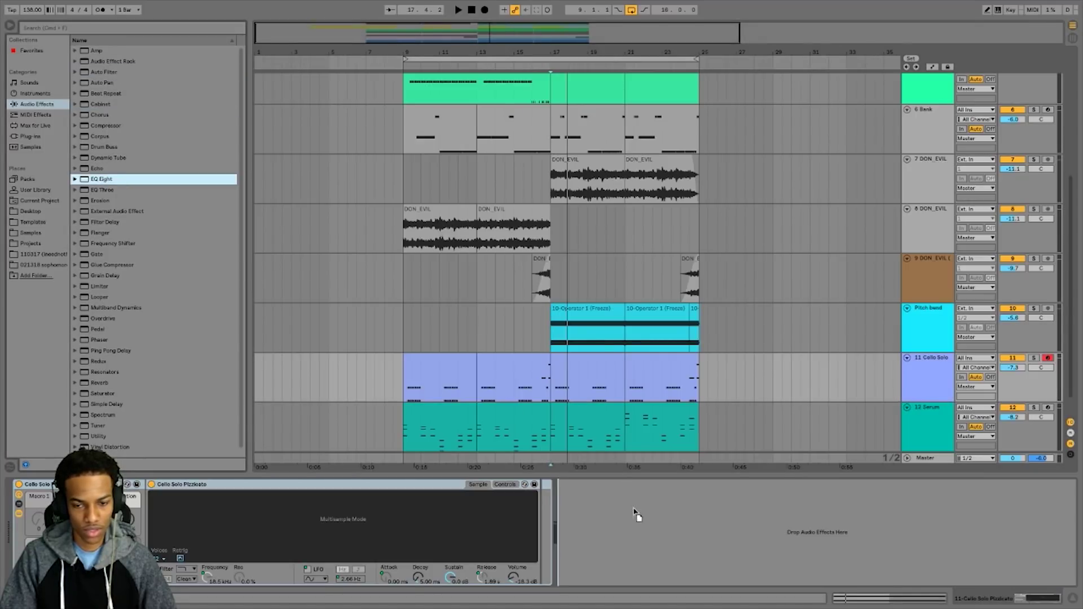
left_click_drag(634, 513, 689, 504)
left_click(783, 579)
key("space")
left_click_drag(572, 505, 572, 543)
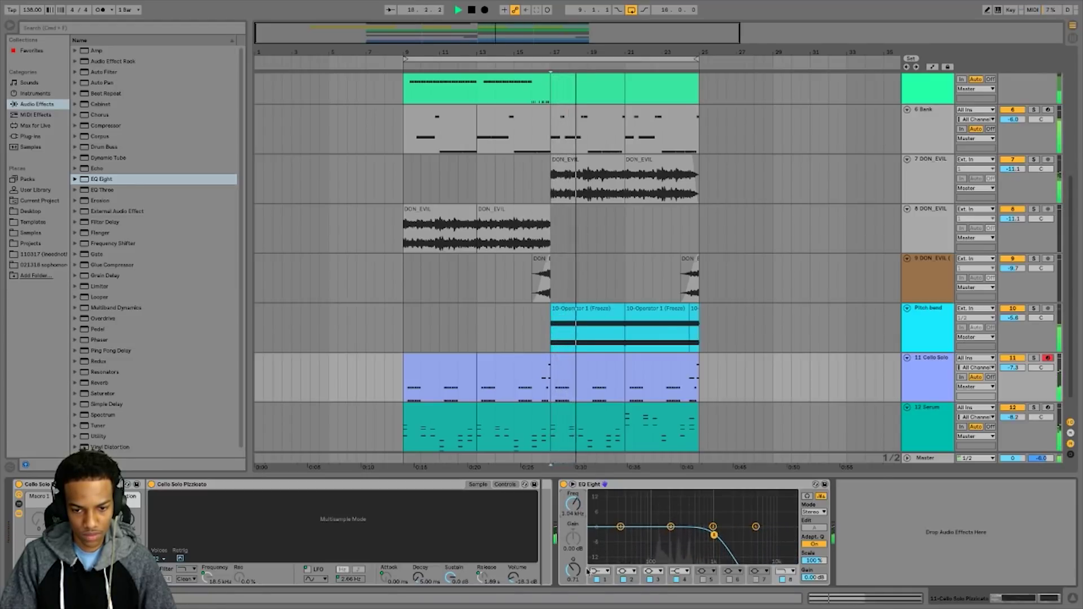
Replace the cello track's EQ Eight with the OTT preset of Multiband Dynamics and play the mix from bar 17
left_click(629, 490)
key("Delete")
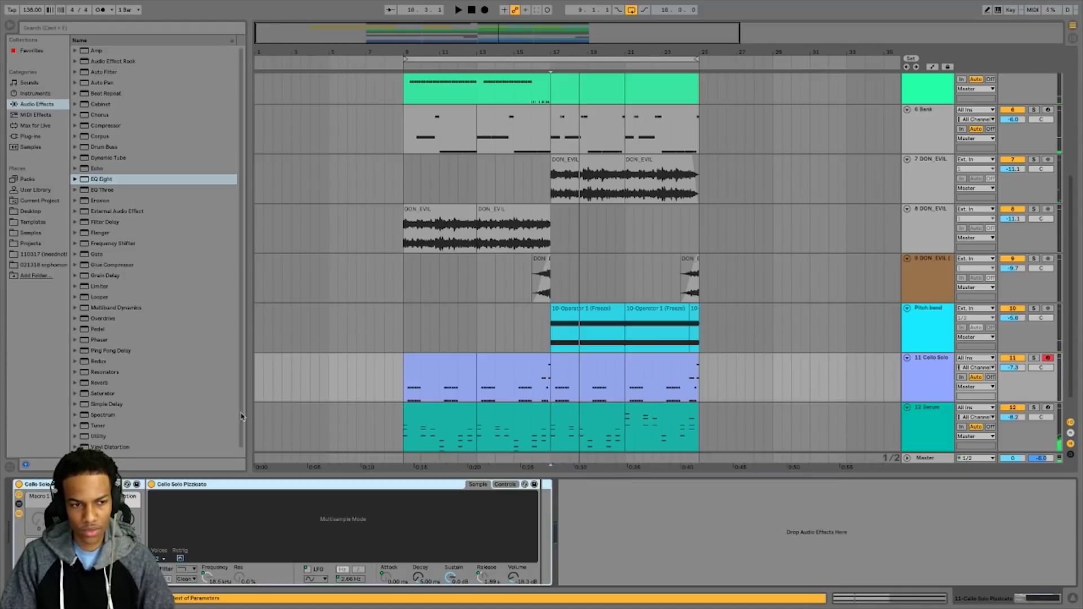
left_click(75, 309)
left_click_drag(104, 383, 586, 514)
key("space")
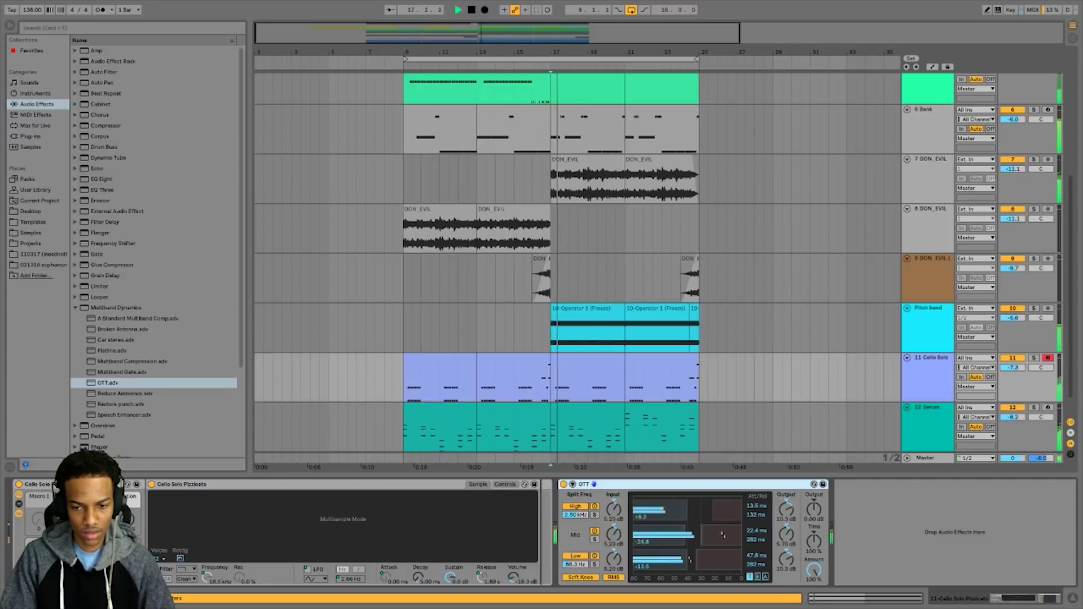
key("space")
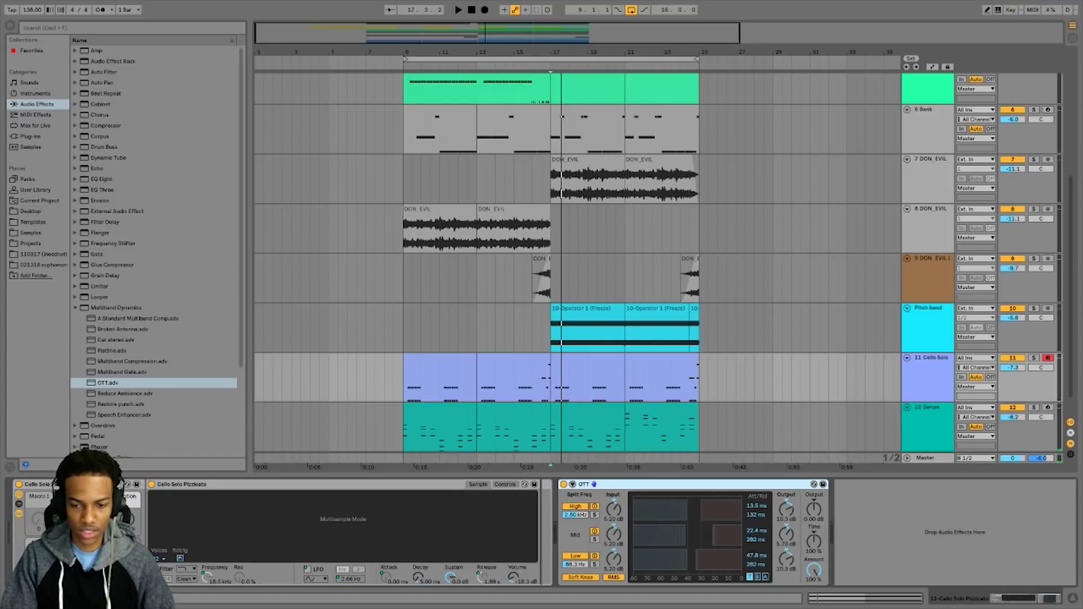
key("space")
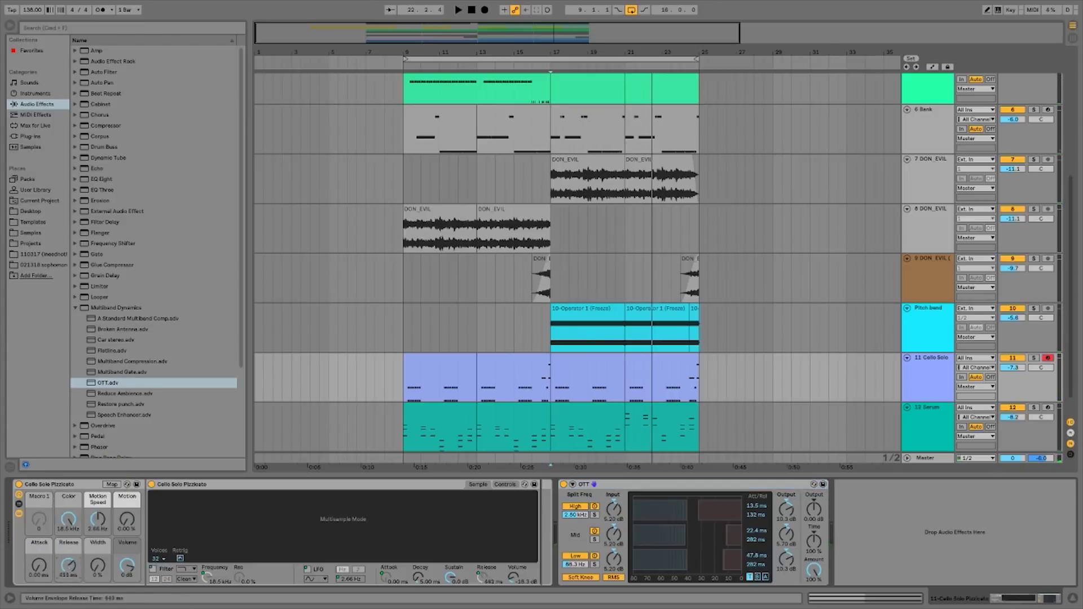
Lower the cello track's volume to -11.1 dB and reactivate the two muted green tracks, 4 and 5
left_click(931, 477)
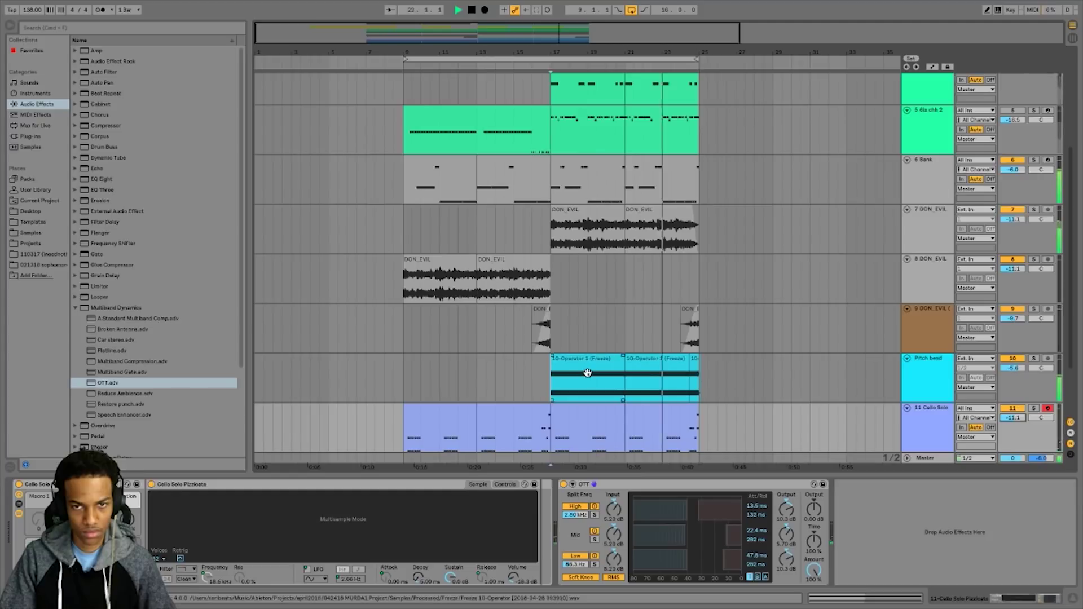
scroll(941, 197, "up", 2)
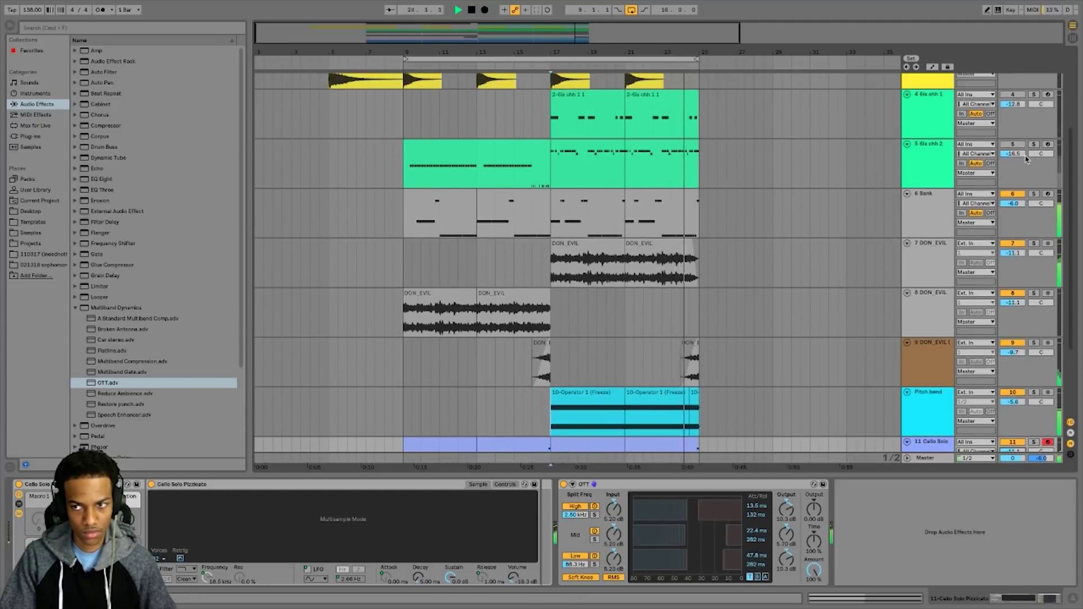
left_click(1013, 95)
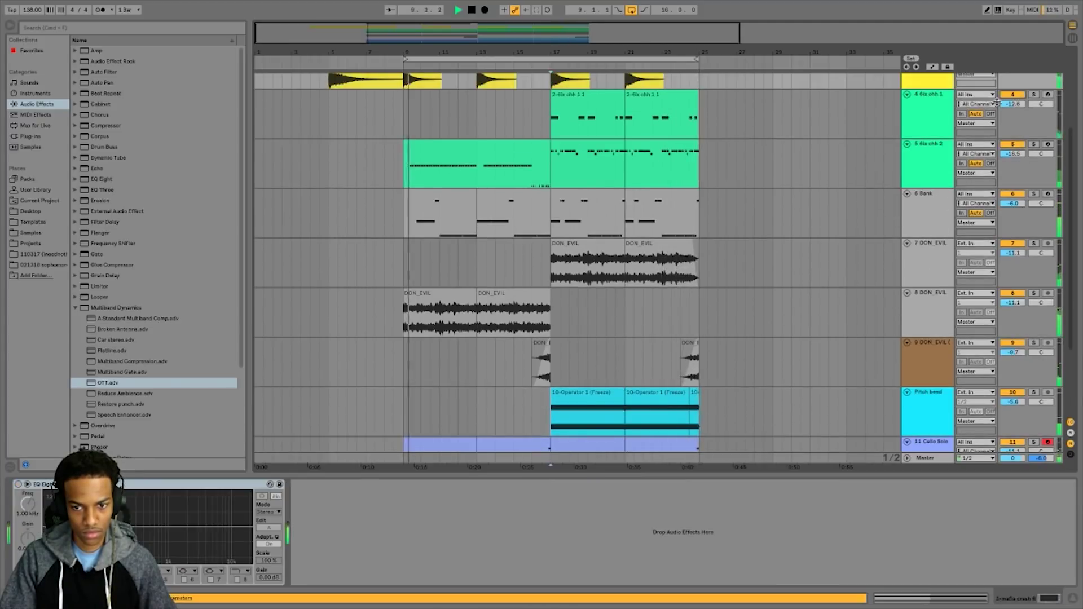
Solo the cello track, play its ending near bar 24 and examine the notes of its last clip
scroll(685, 409, "down", 2)
left_click(693, 403)
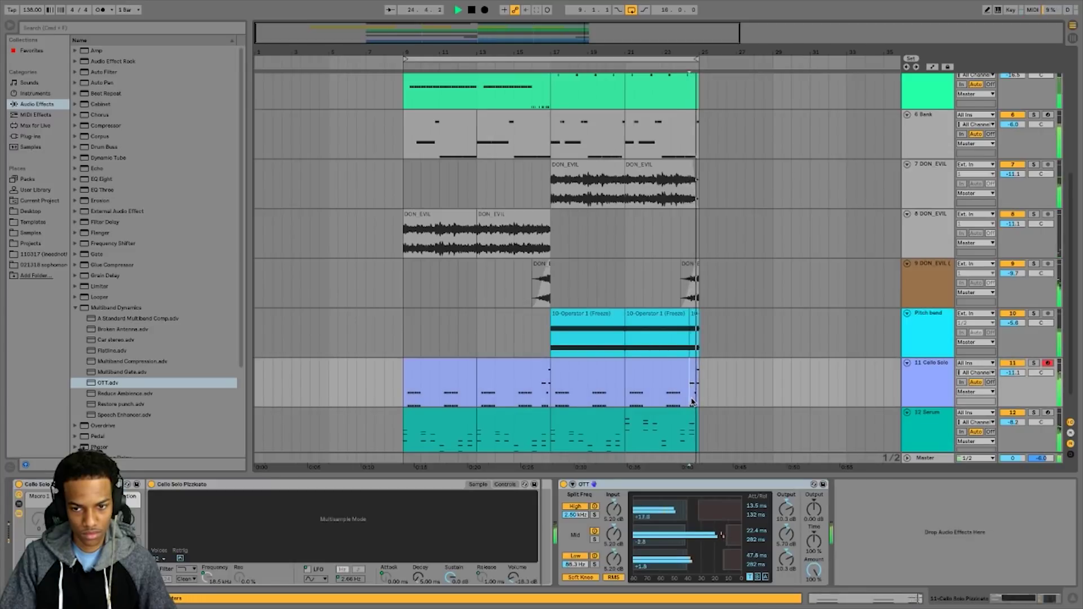
left_click(926, 383)
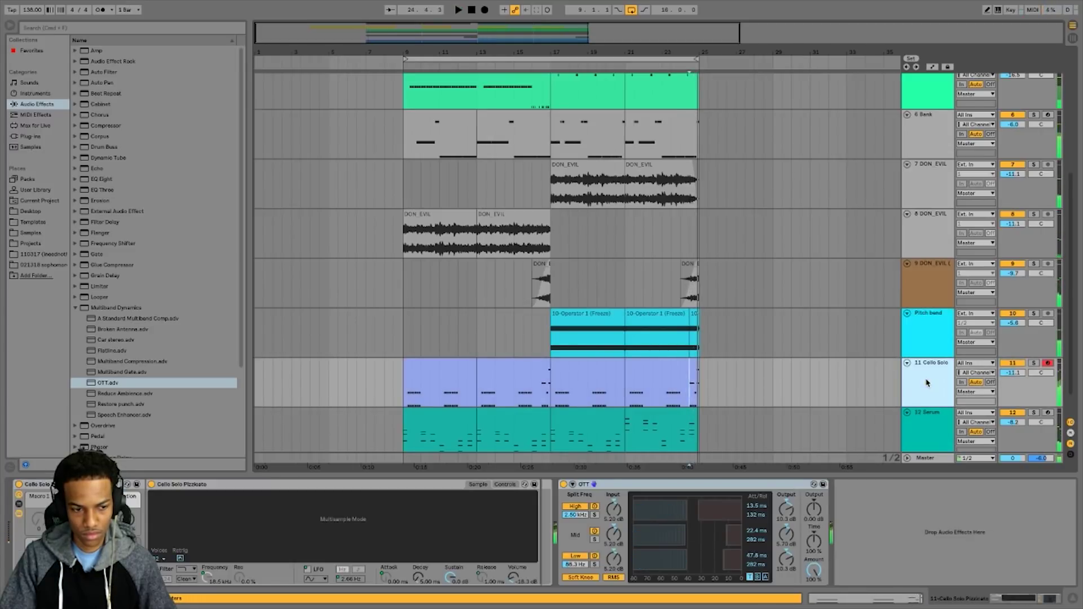
key("space")
left_click(1034, 363)
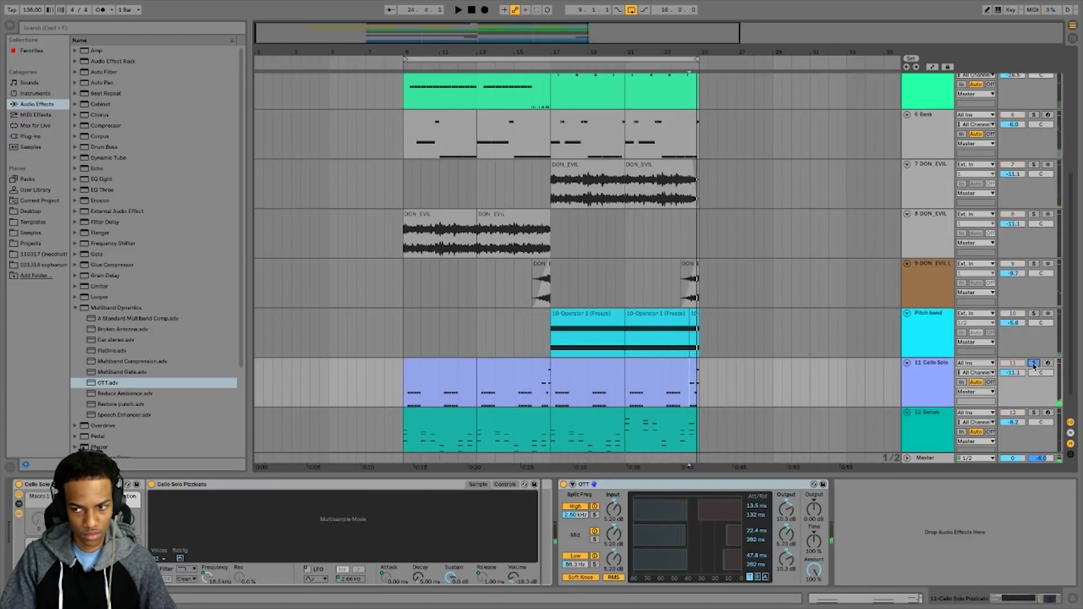
key("space")
double_click(689, 370)
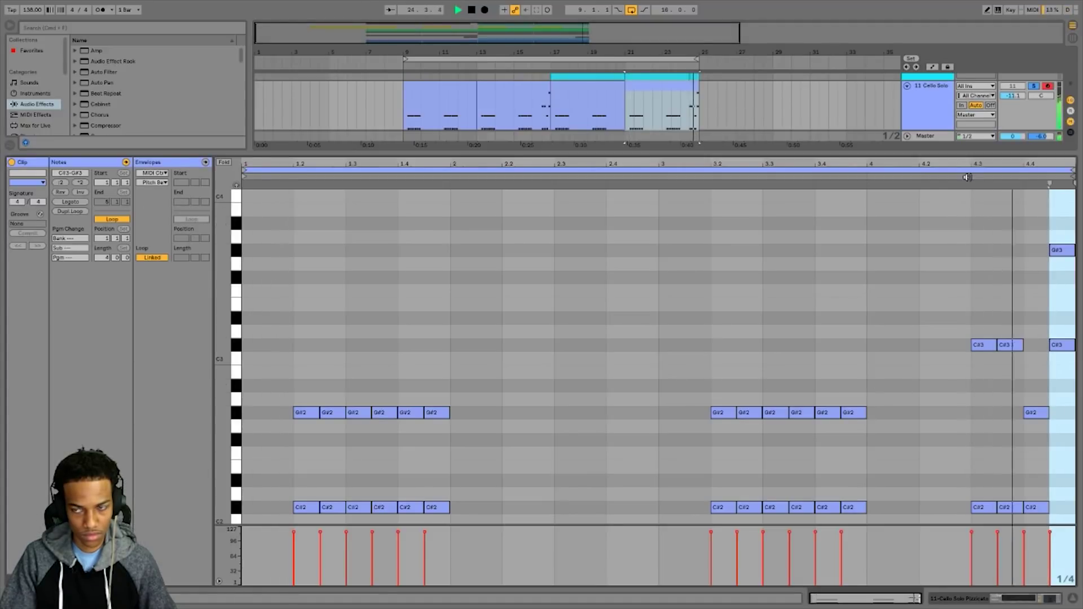
key("space")
Turn off the cello's solo, play the full mix from bar 9 and lower the cello track to -12.5 dB
left_click(1074, 599)
key("space")
key("Left")
key("Left")
key("Left")
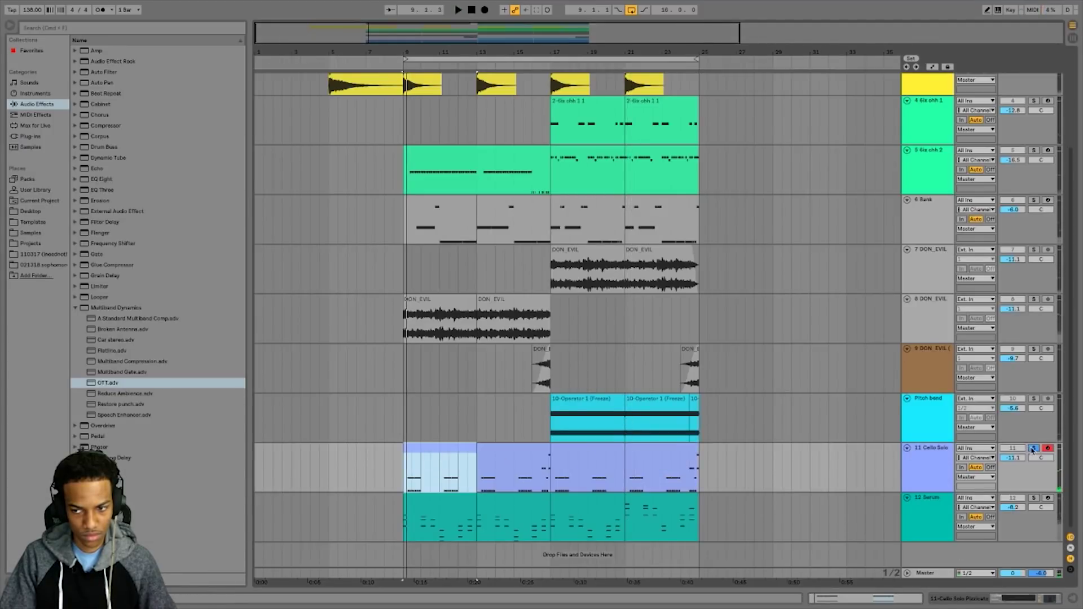
left_click(1032, 449)
key("space")
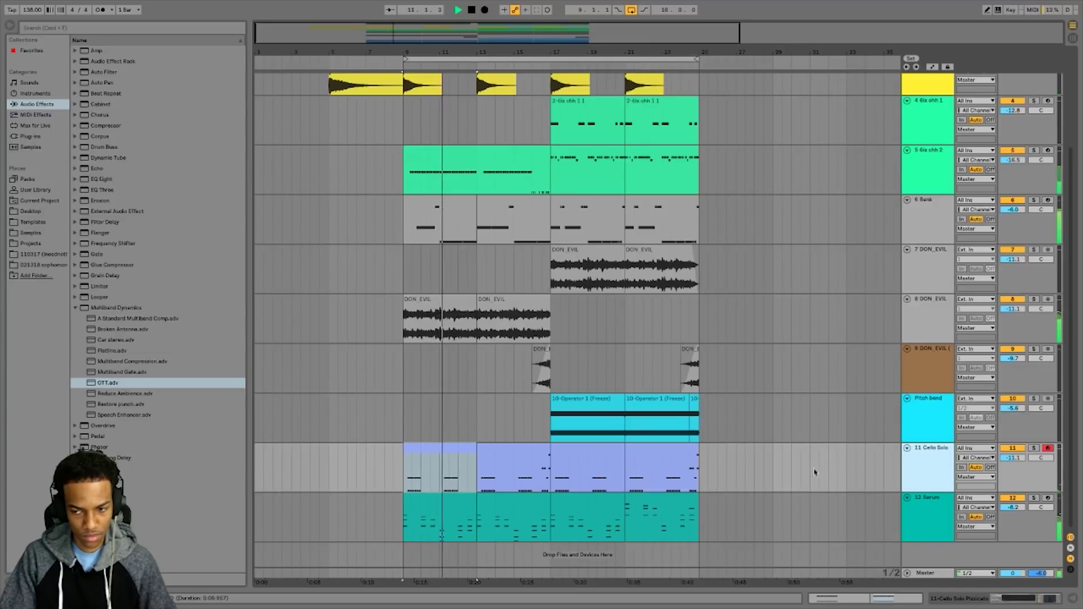
double_click(923, 480)
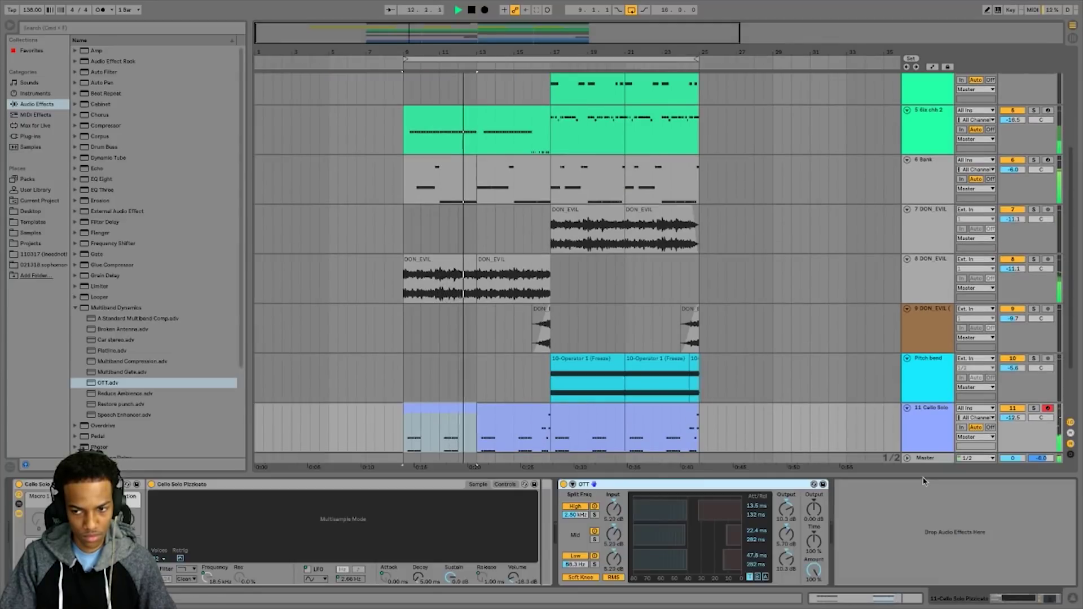
key("space")
Freeze the cello track and flatten it to audio clips
right_click(630, 448)
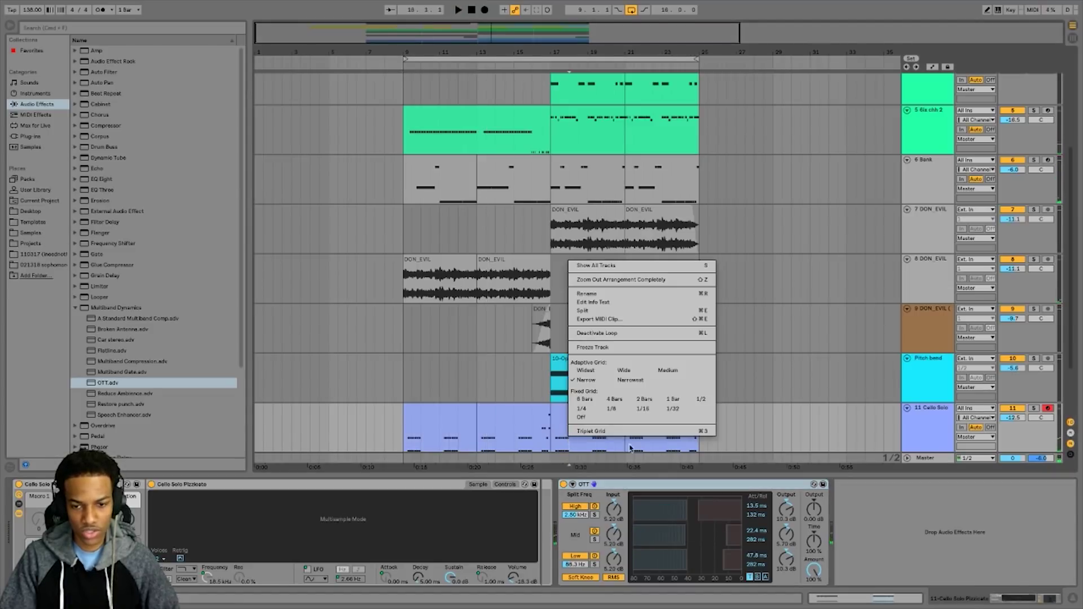
left_click(644, 453)
right_click(616, 446)
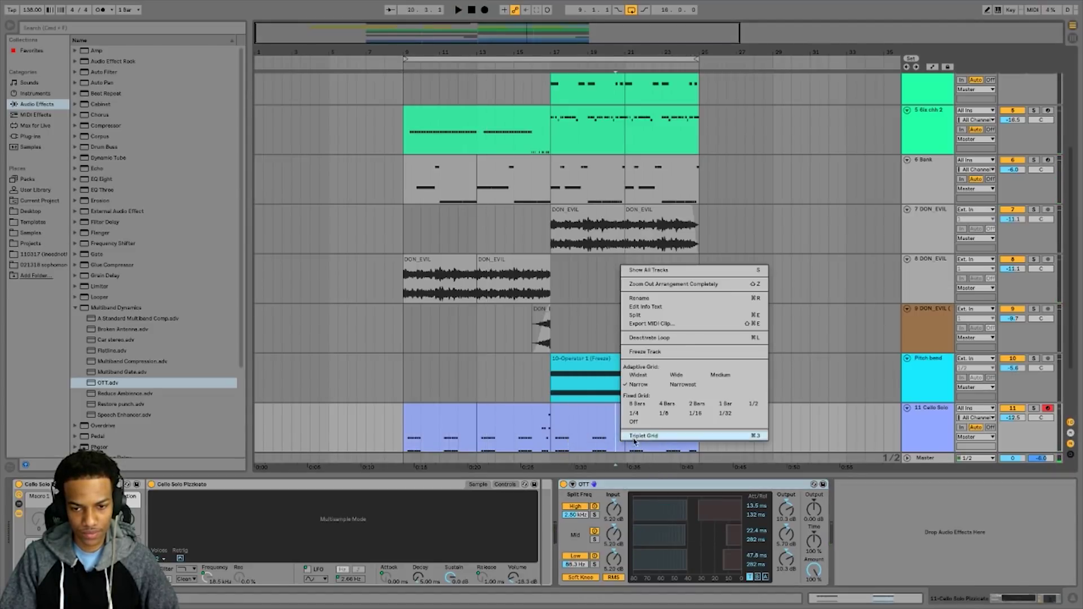
left_click(655, 353)
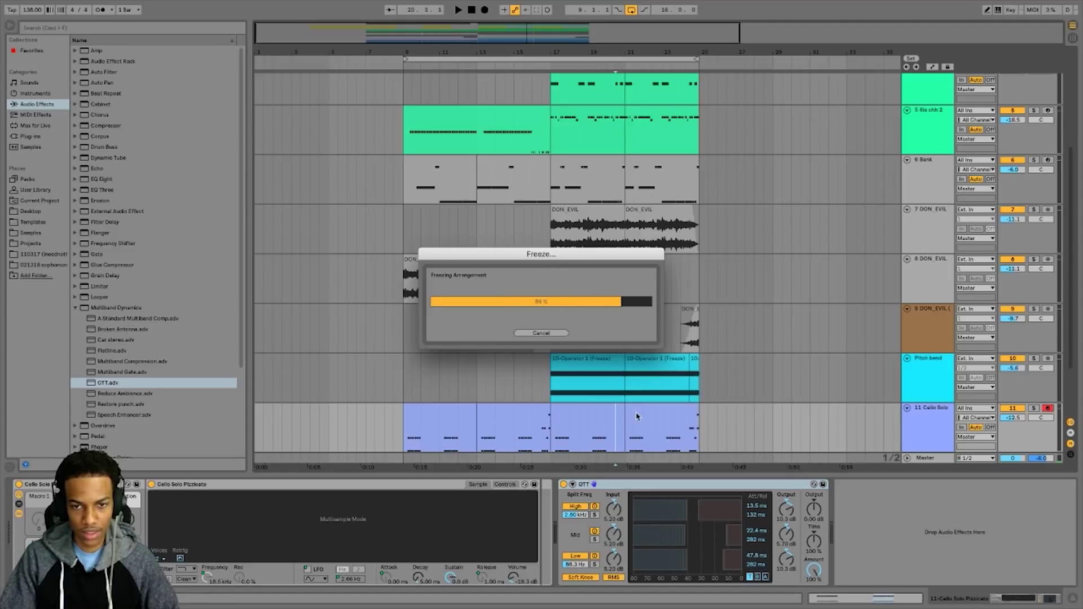
scroll(614, 406, "down", 2)
right_click(599, 386)
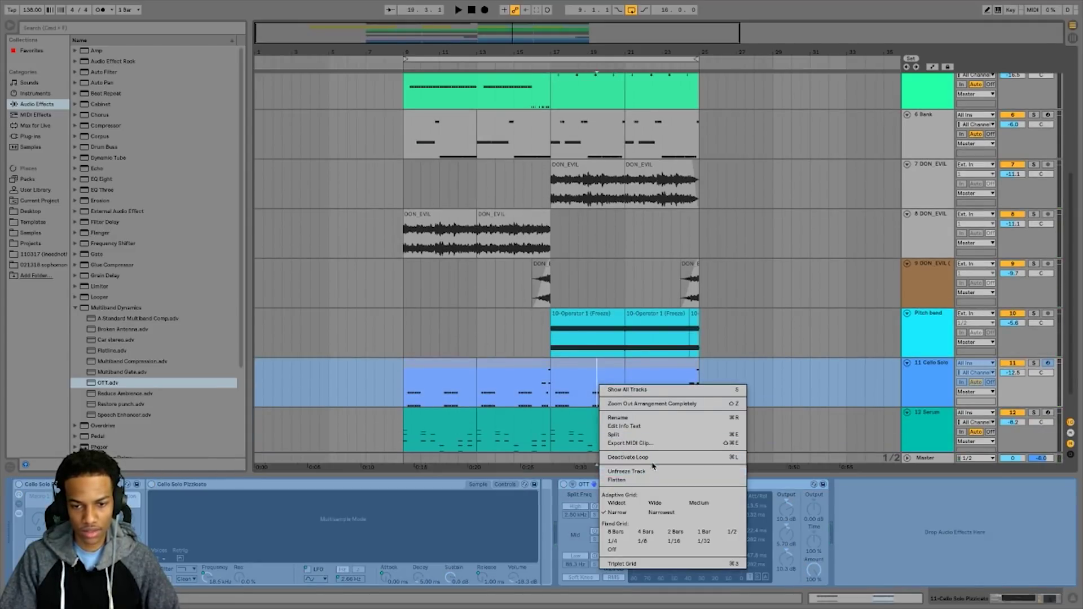
left_click(640, 480)
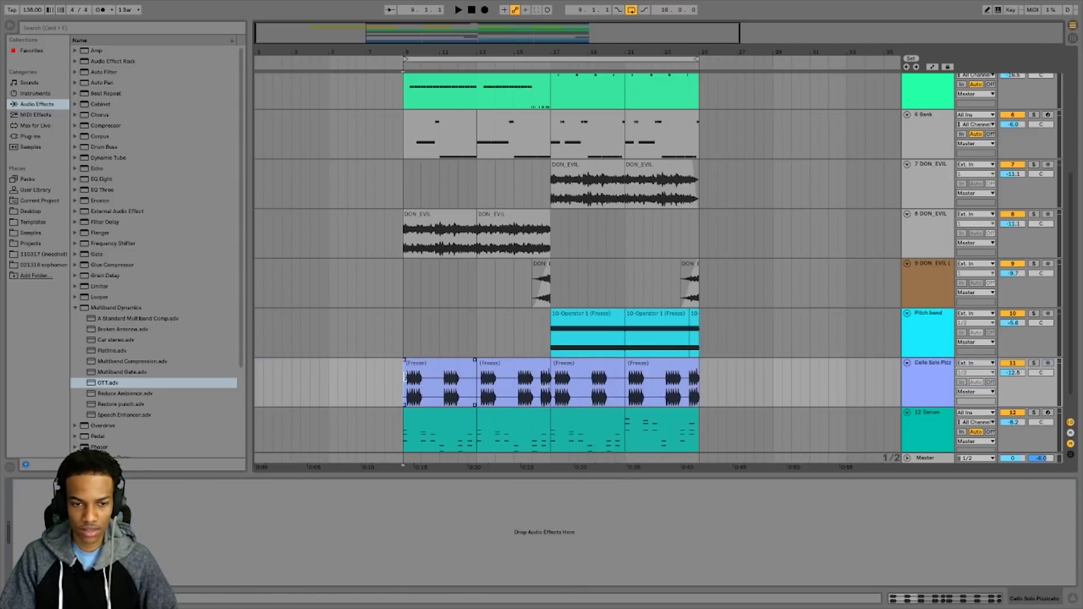
Add an Auto Filter to the flattened cello track and lower its frequency to about 473 Hz
left_click_drag(407, 376, 406, 375)
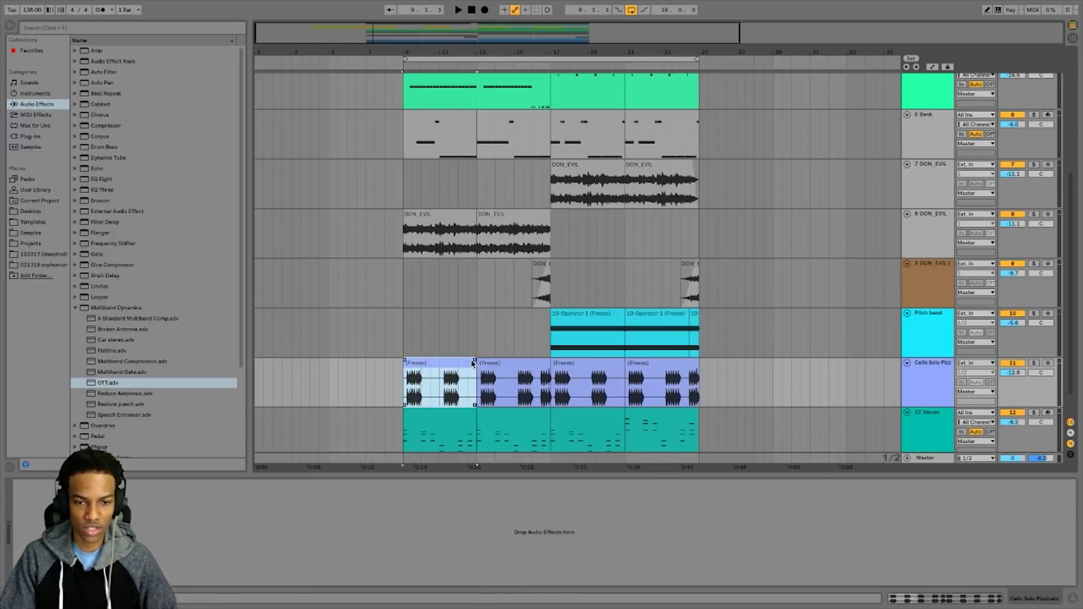
left_click_drag(414, 64, 454, 282)
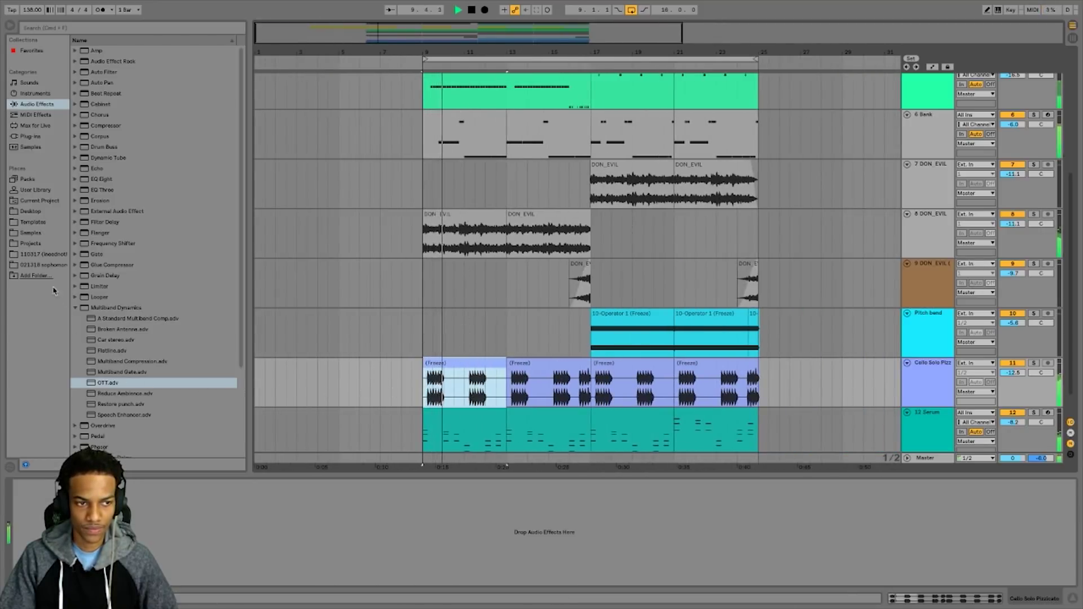
double_click(103, 72)
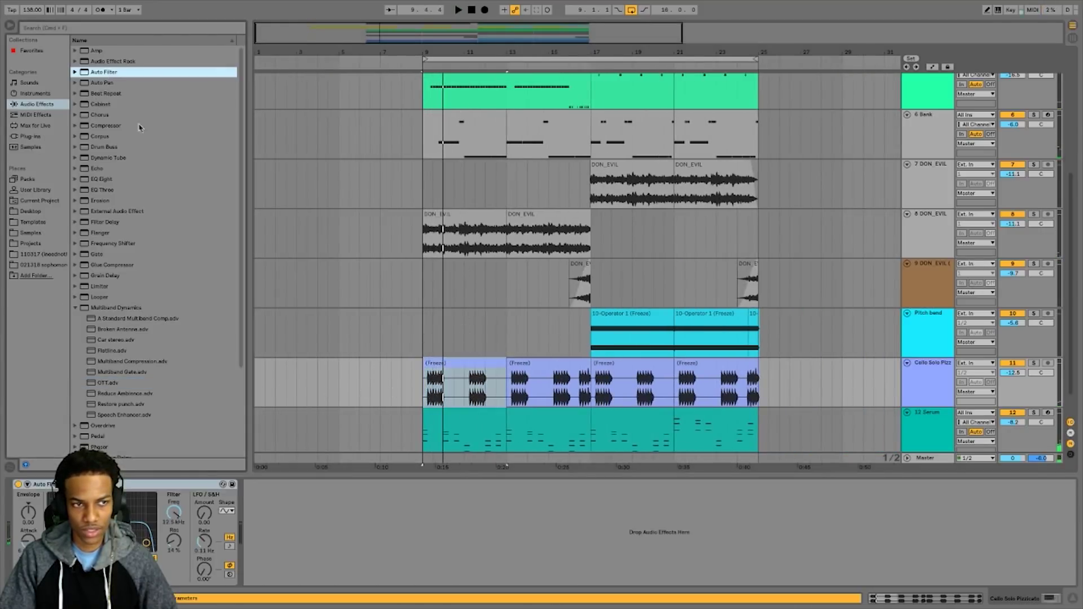
left_click_drag(173, 512, 173, 536)
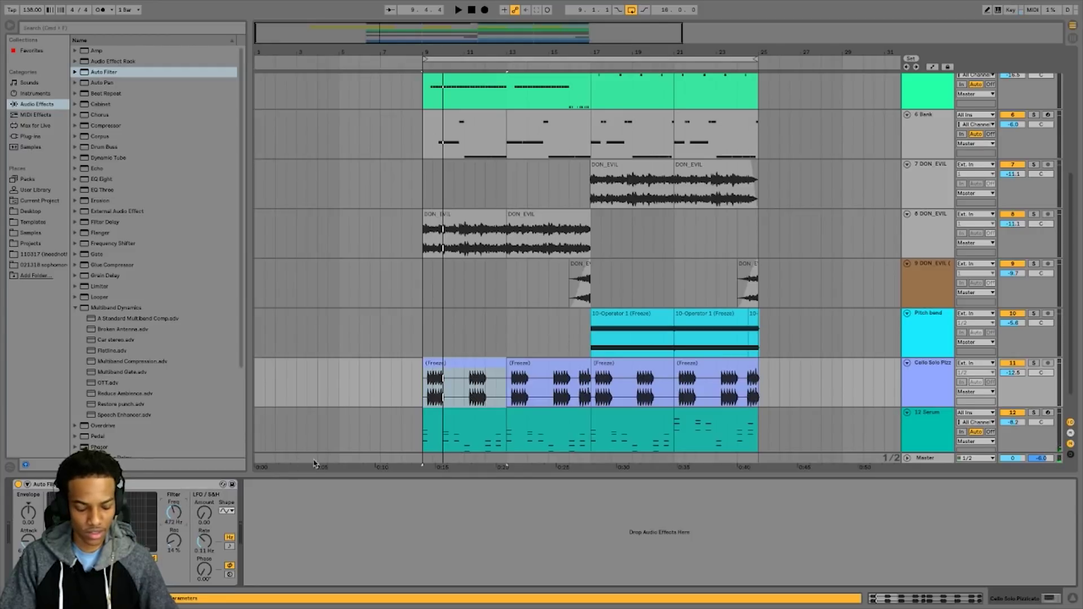
Show automation and draw a rising Auto Filter frequency ramp over the first cello phrase at bar 9, and play it
left_click(933, 67)
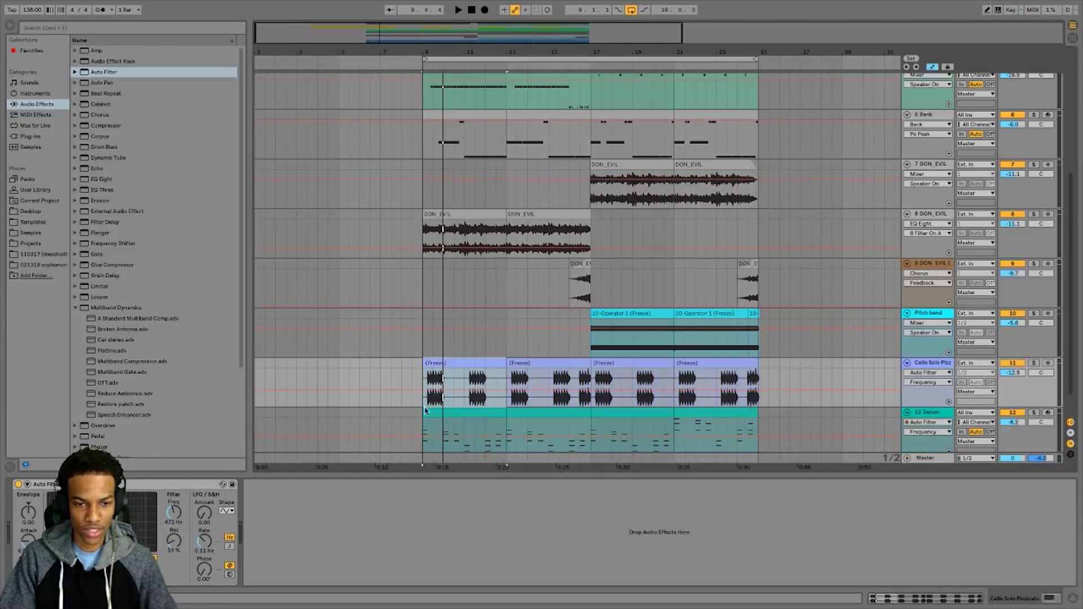
left_click_drag(425, 410, 433, 405)
left_click_drag(425, 389, 422, 378)
key("space")
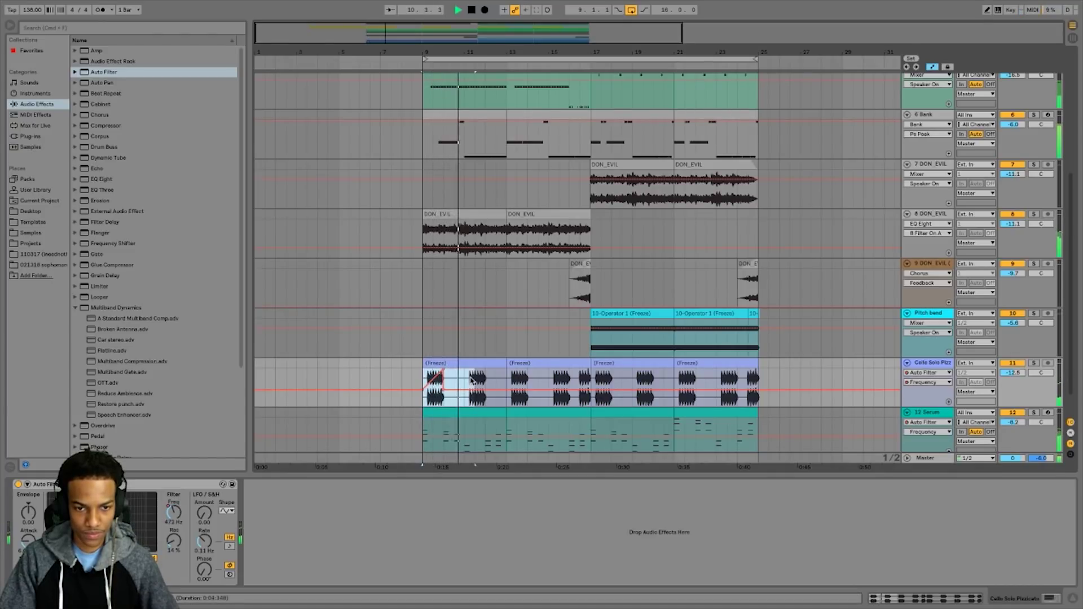
Copy the filter ramp onto the cello phrases at bars 11, 13 and 15
left_click(464, 382)
key("ctrl+v")
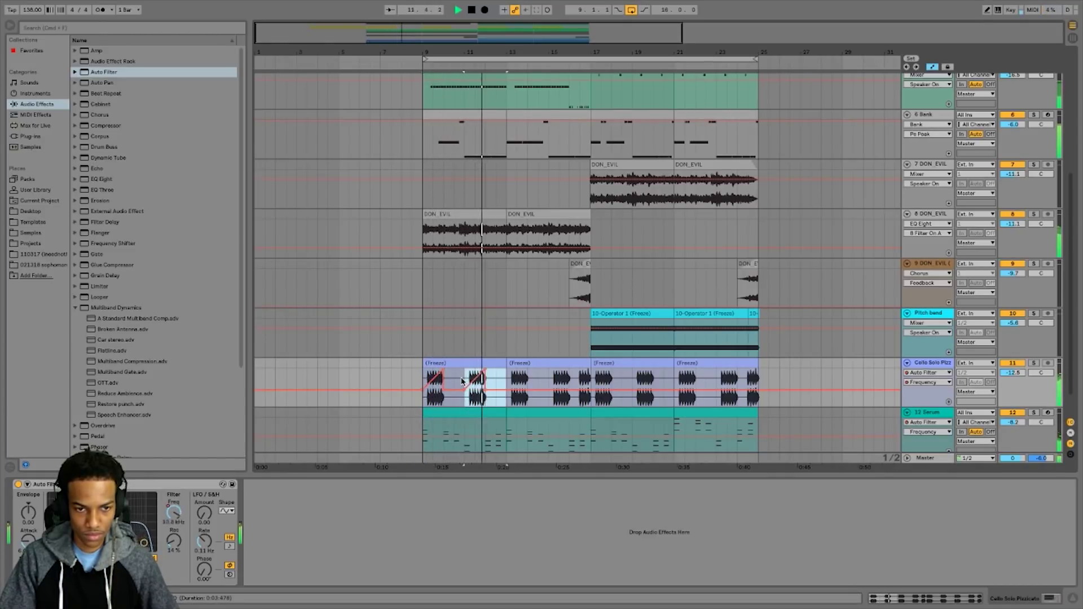
key("ctrl+d")
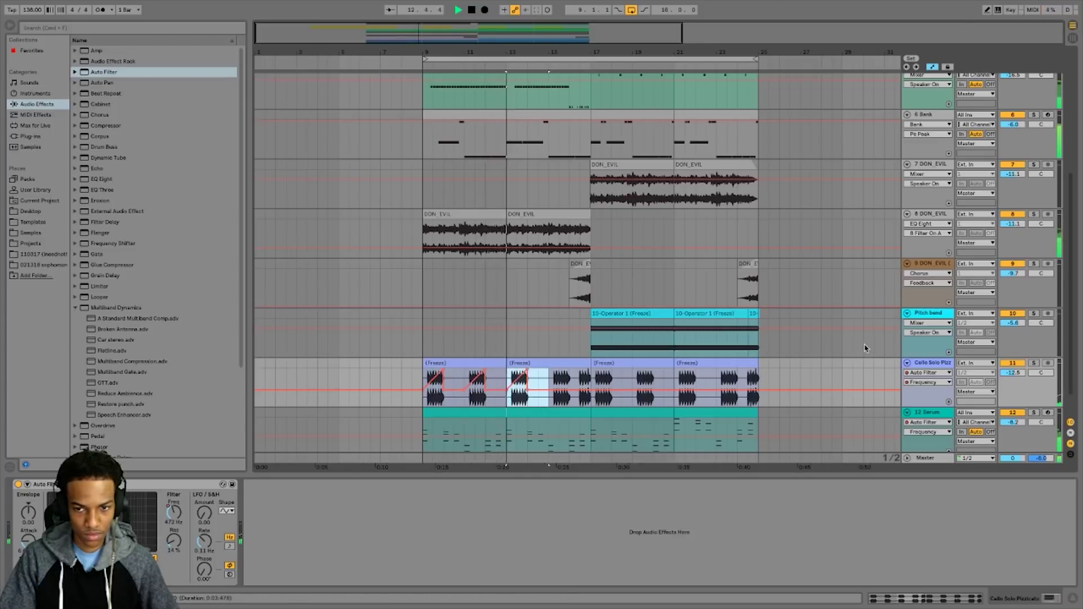
key("ctrl+d")
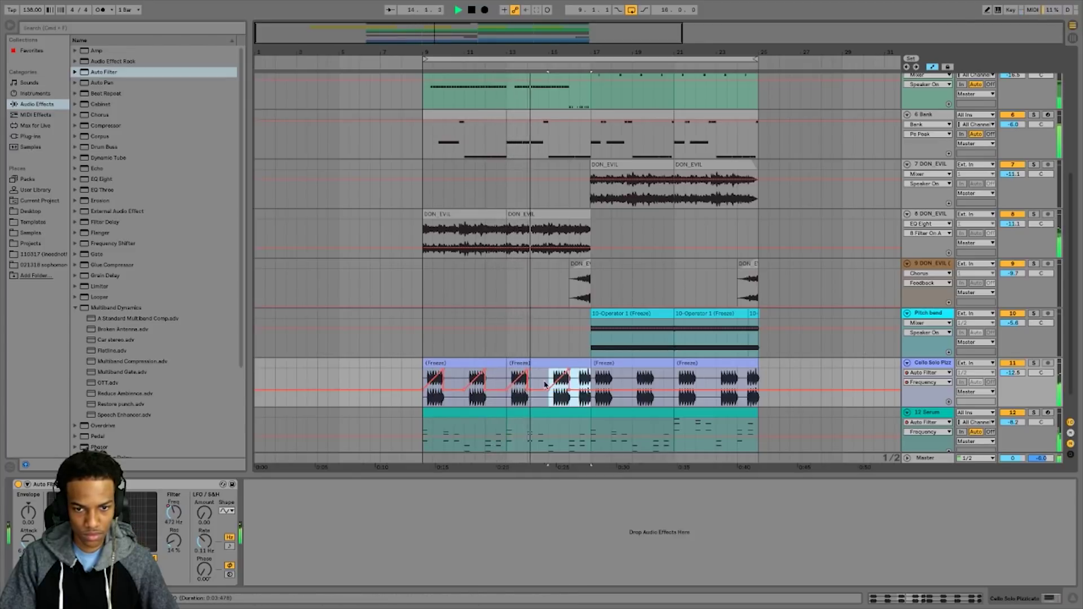
key("Escape")
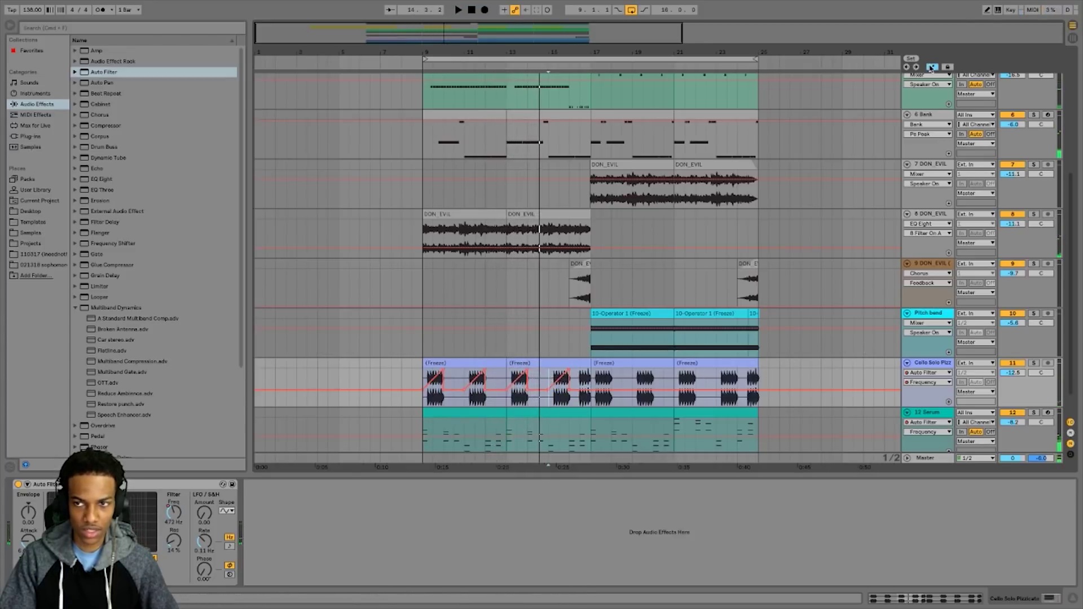
Hide automation, split the second cello clip at bar 15, transpose the split-off part up 12 semitones and play it
key("ctrl+a")
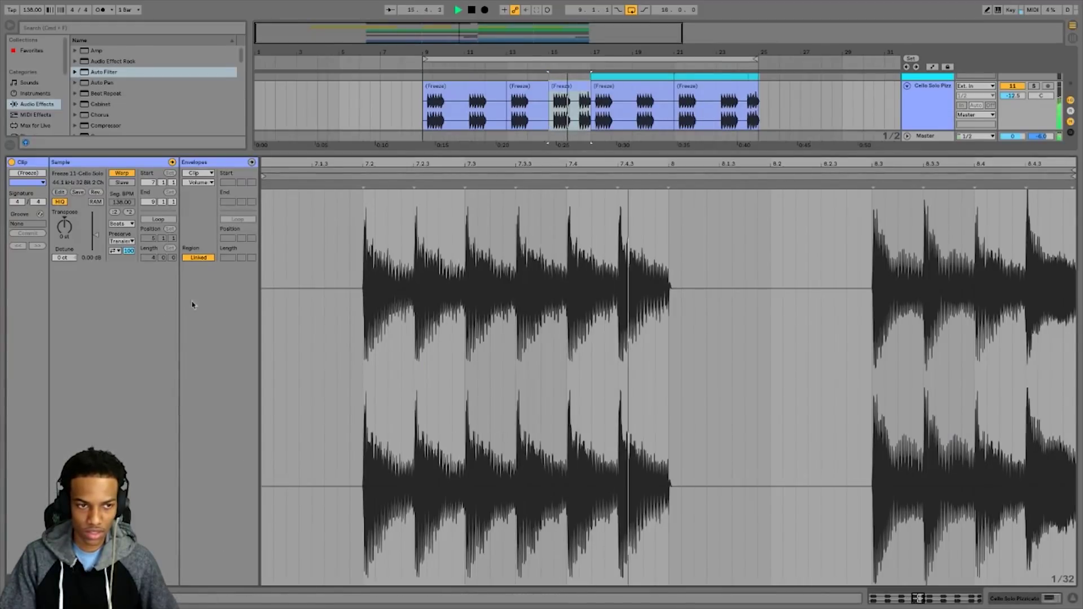
left_click_drag(64, 231, 67, 226)
key("space")
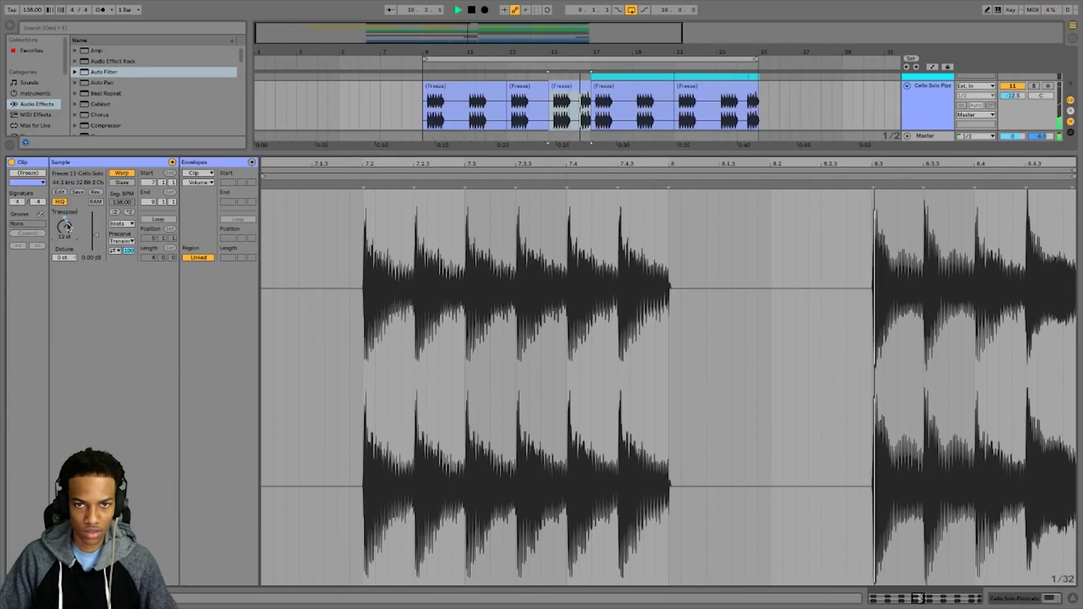
key("space")
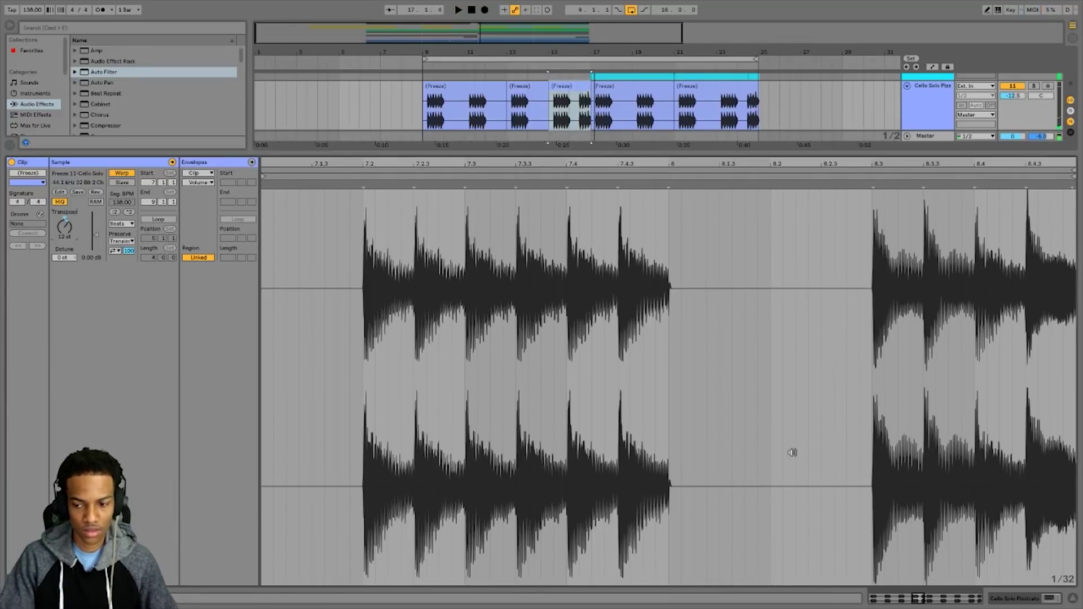
key("space")
key("super+alt+l")
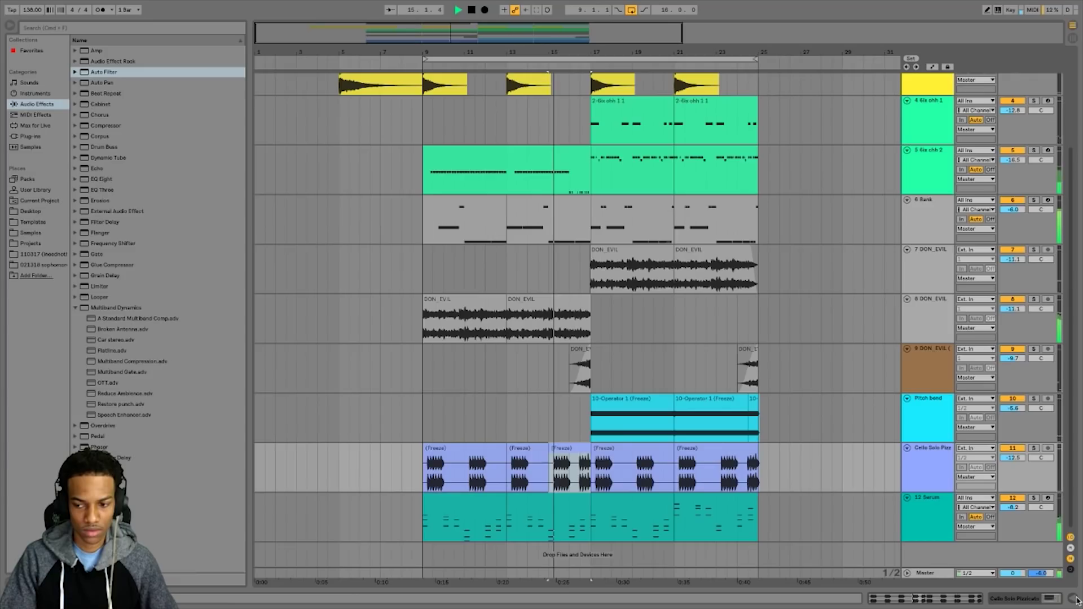
key("space")
Open the transposed cello clip at bar 15 and turn off its transient looping
double_click(574, 469)
left_click(113, 250)
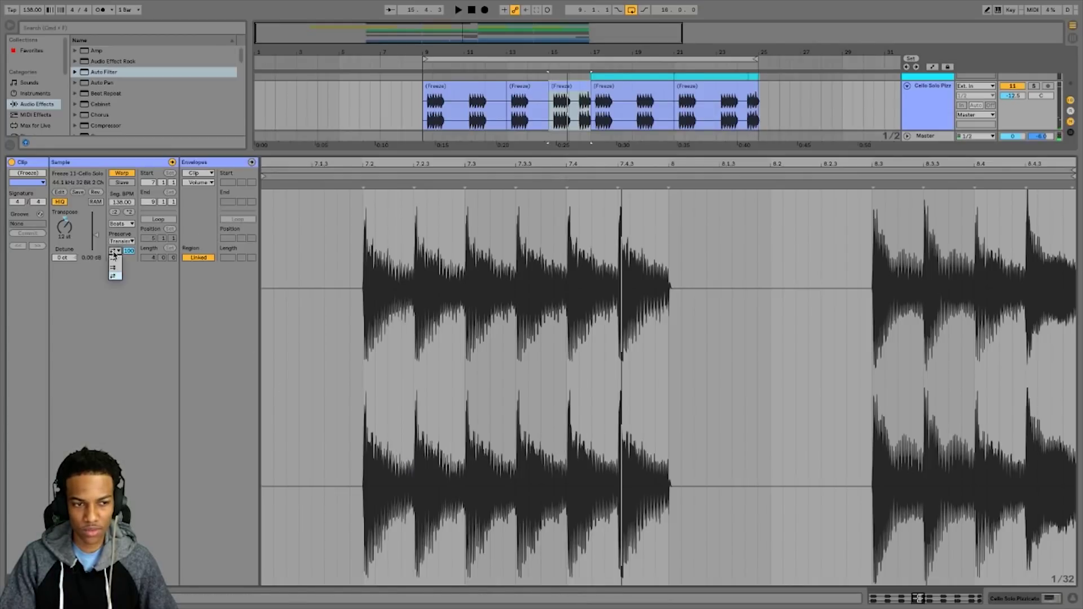
left_click(113, 257)
left_click(114, 251)
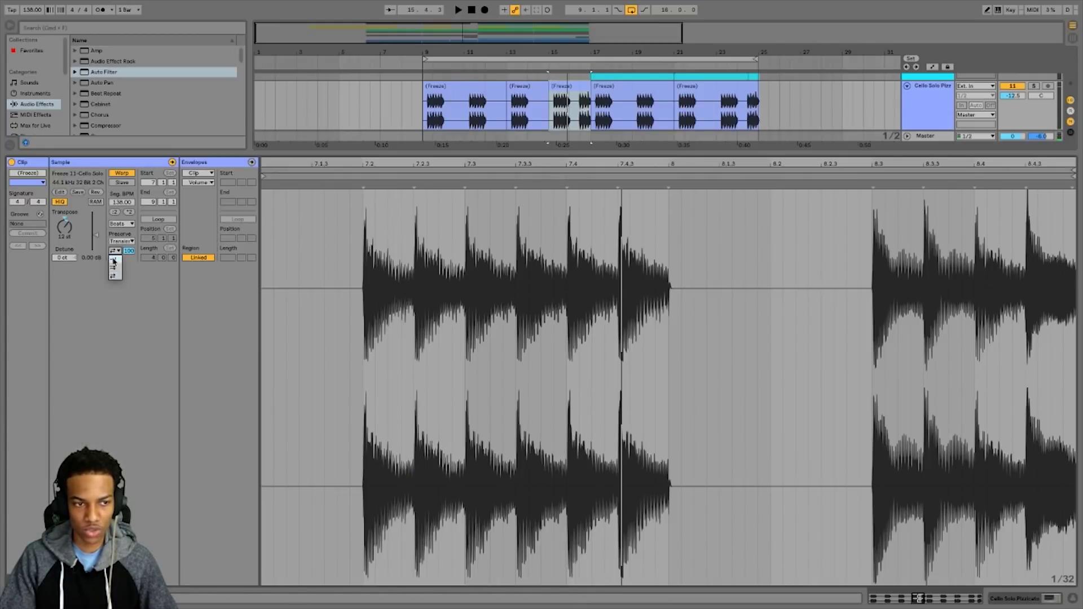
left_click(114, 260)
left_click(114, 250)
left_click(114, 261)
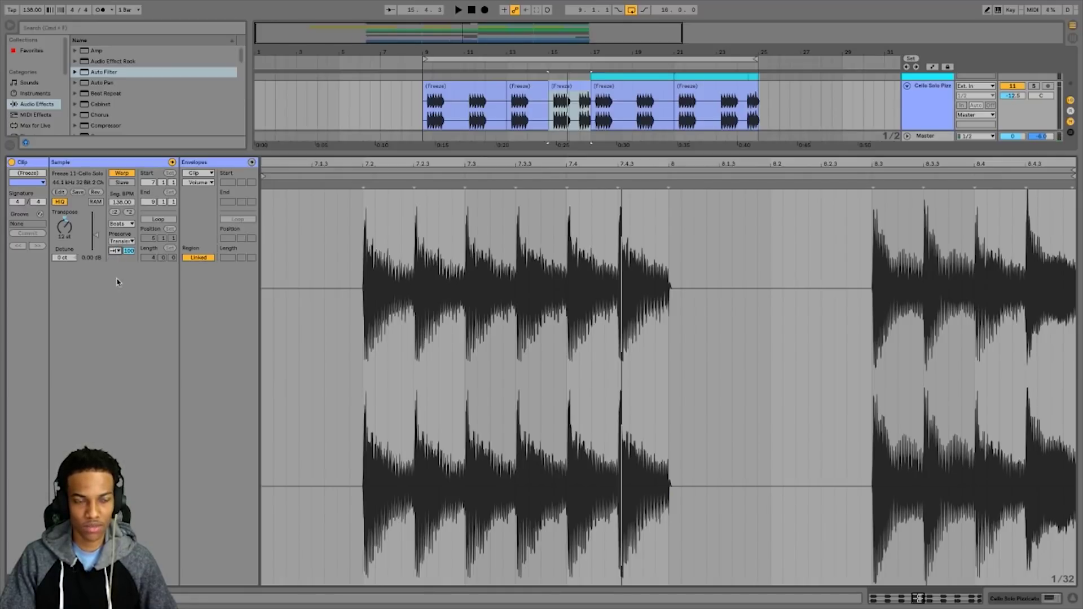
Try the back-and-forth transient loop mode on the bar 15 cello clip and restore looping to off
left_click(116, 250)
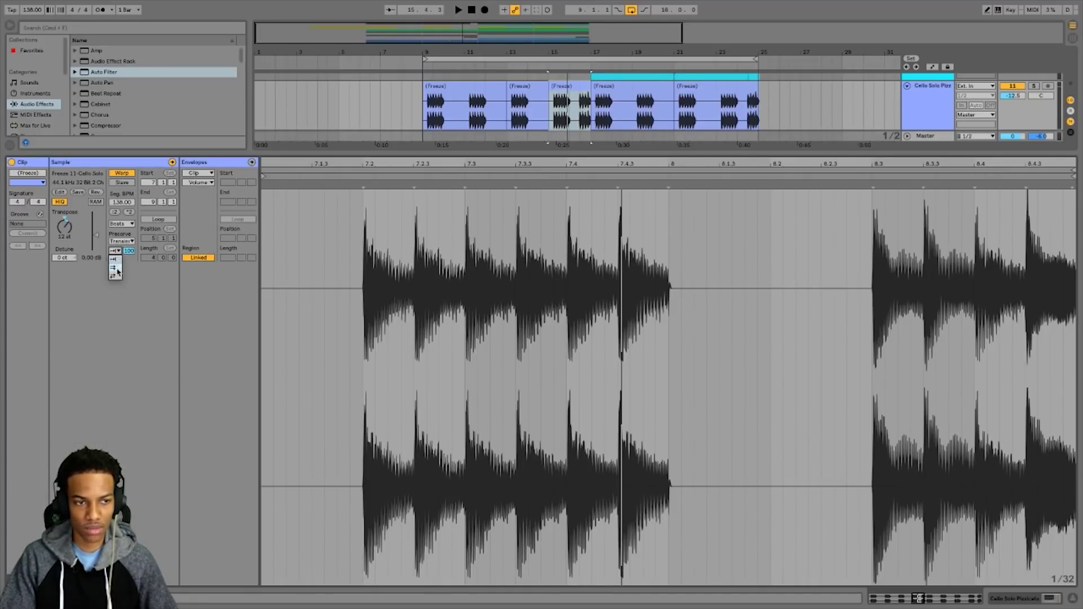
left_click(171, 293)
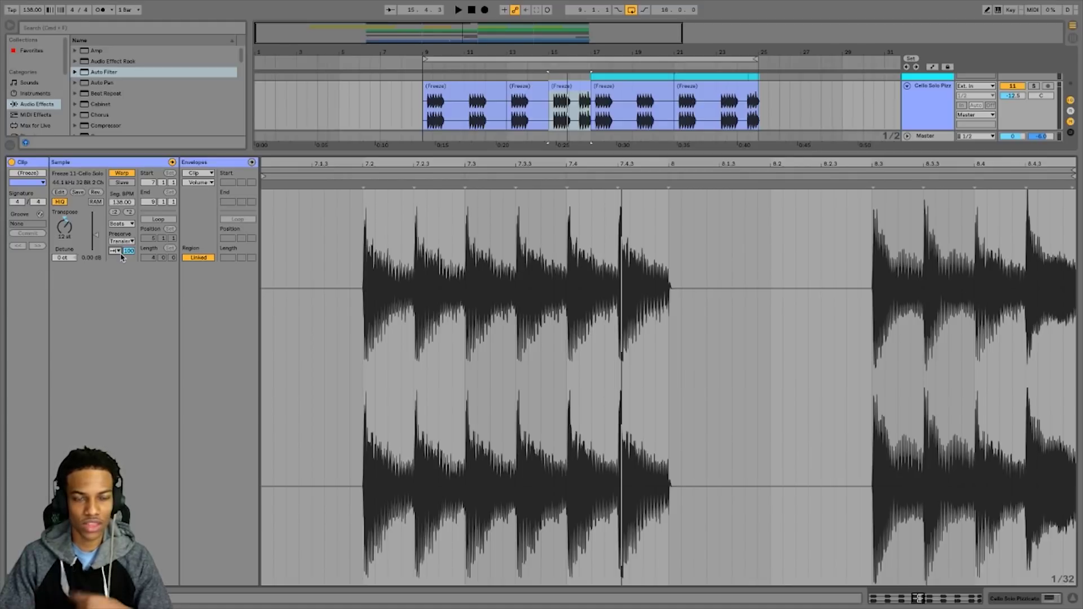
left_click(117, 251)
left_click(69, 238)
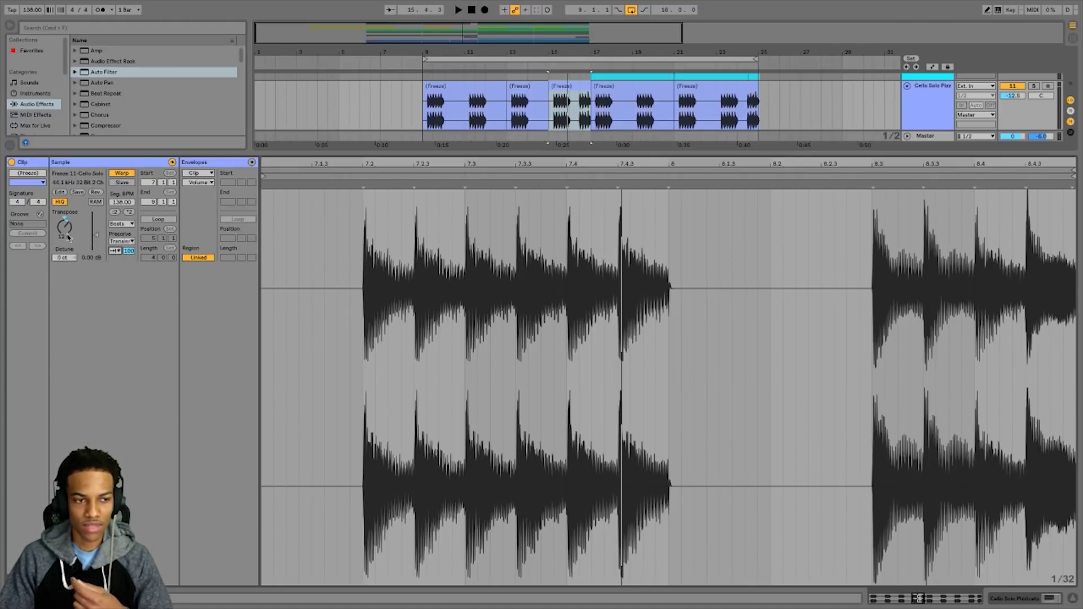
left_click(116, 252)
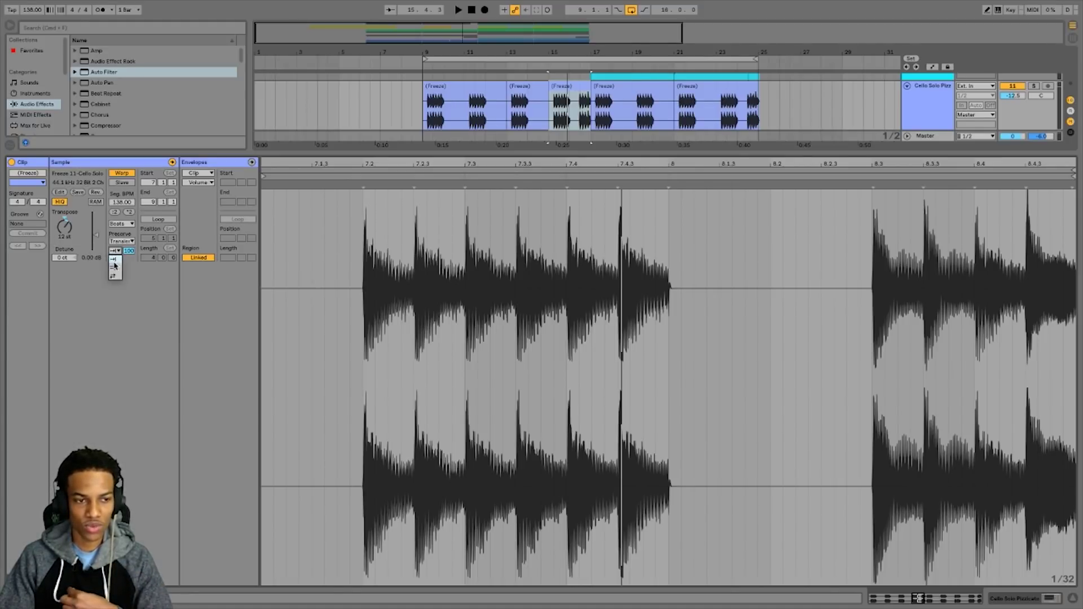
left_click(116, 277)
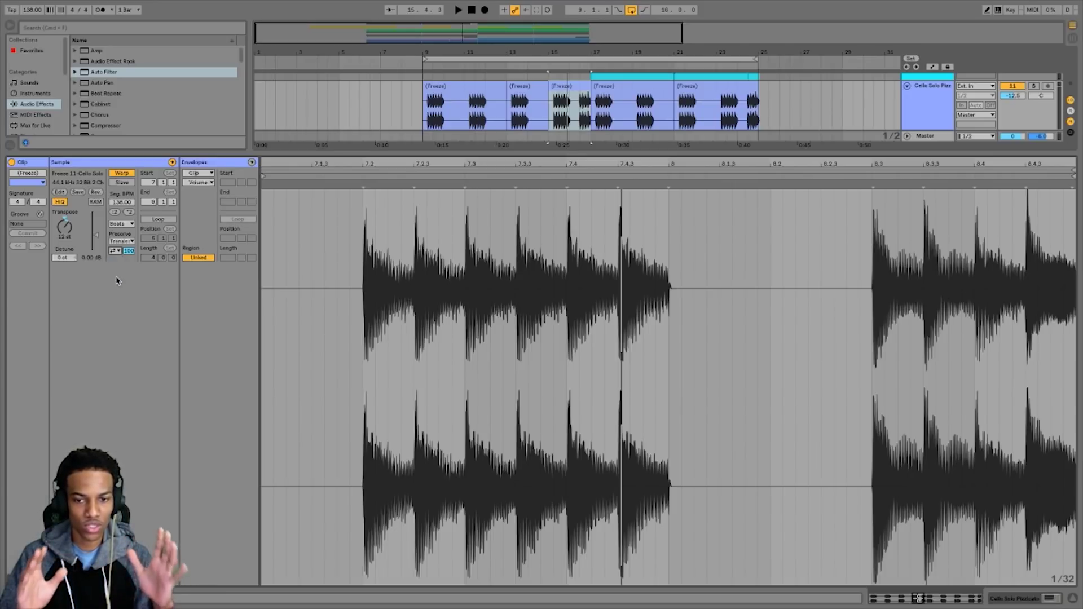
left_click(115, 251)
left_click(116, 261)
Play the bar 15 cello clip, set its transient envelope to about 71 and close the clip view
key("space")
key("space")
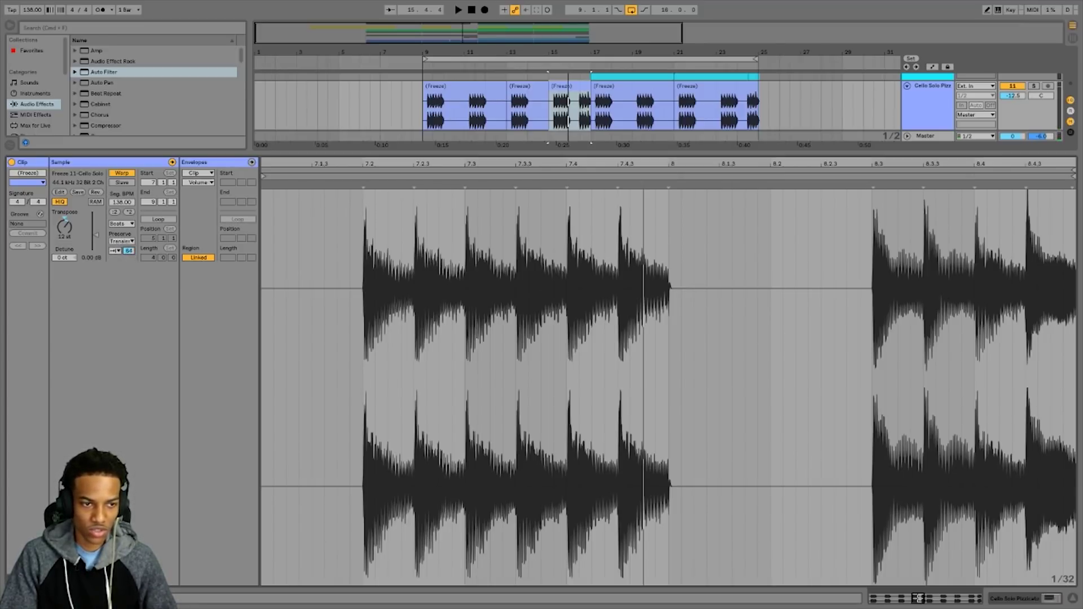
key("space")
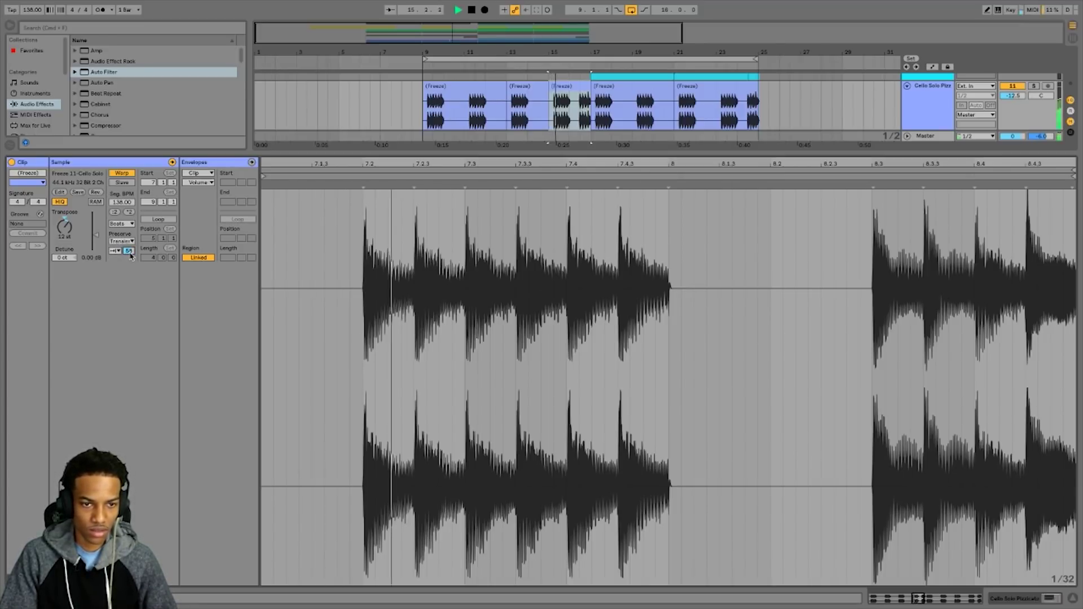
left_click_drag(128, 251, 128, 244)
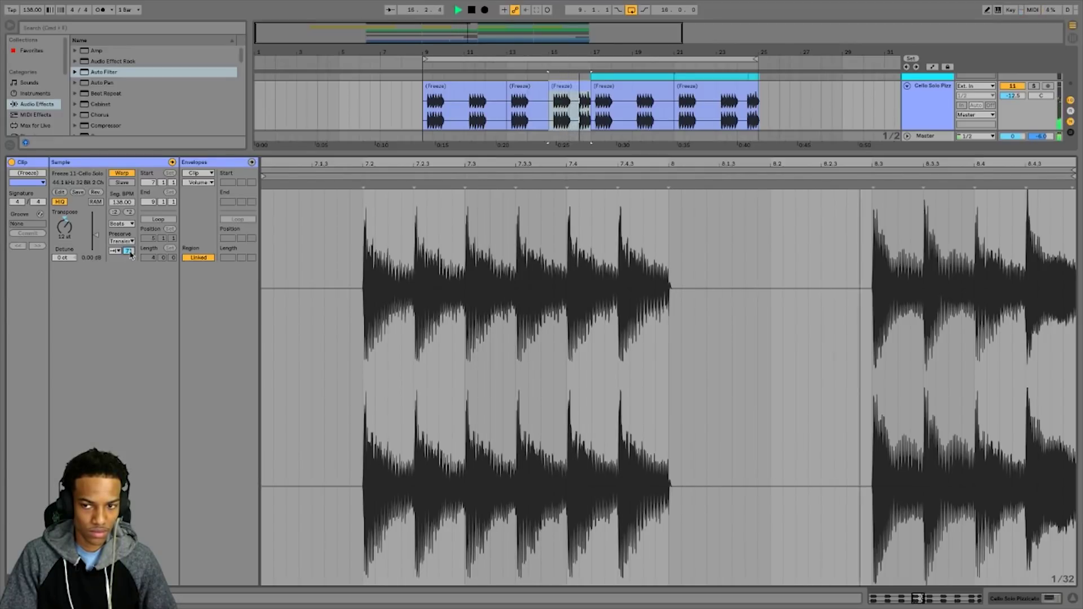
left_click(1072, 602)
key("space")
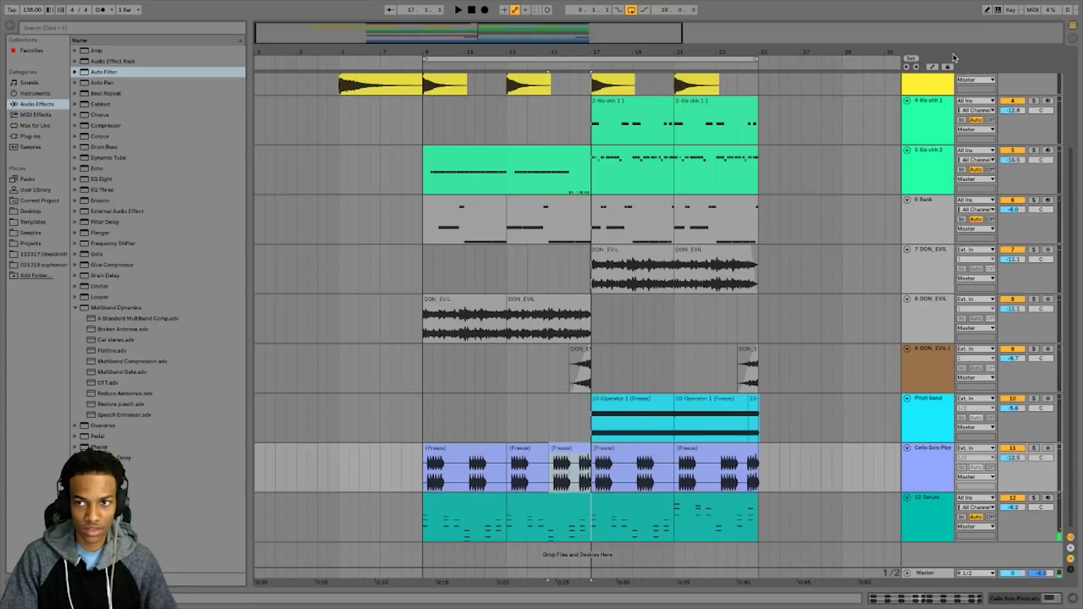
Show automation, adjust the cello's Auto Filter frequency line just before bar 17 and play it
left_click(931, 67)
left_click(580, 467)
left_click_drag(580, 467, 581, 464)
key("space")
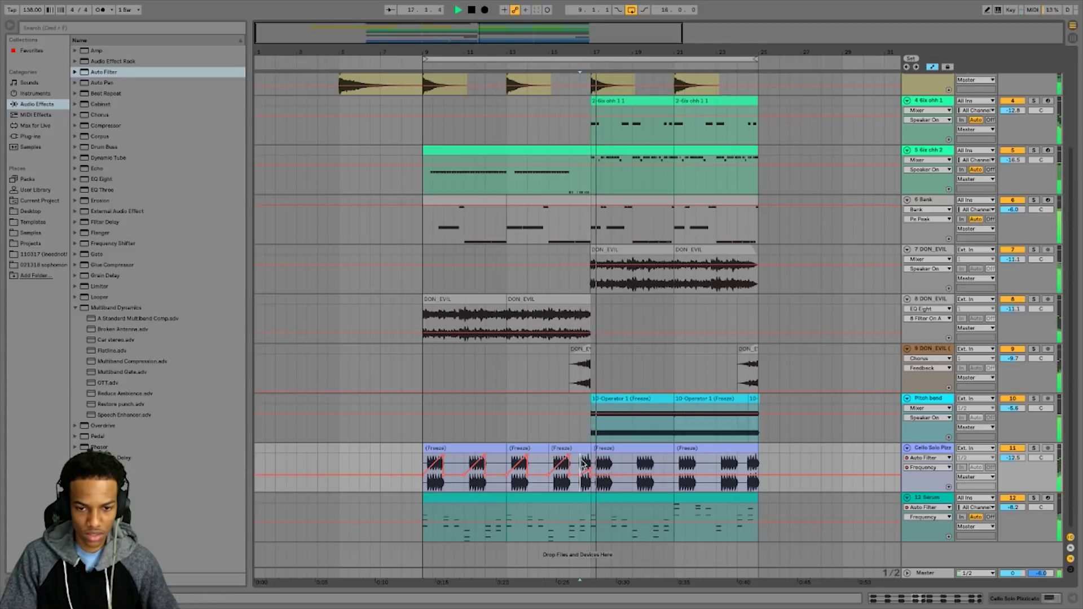
key("space")
Turn off transient looping on the cello clip at bar 13, set its transient envelope to about 71 and play it
double_click(527, 448)
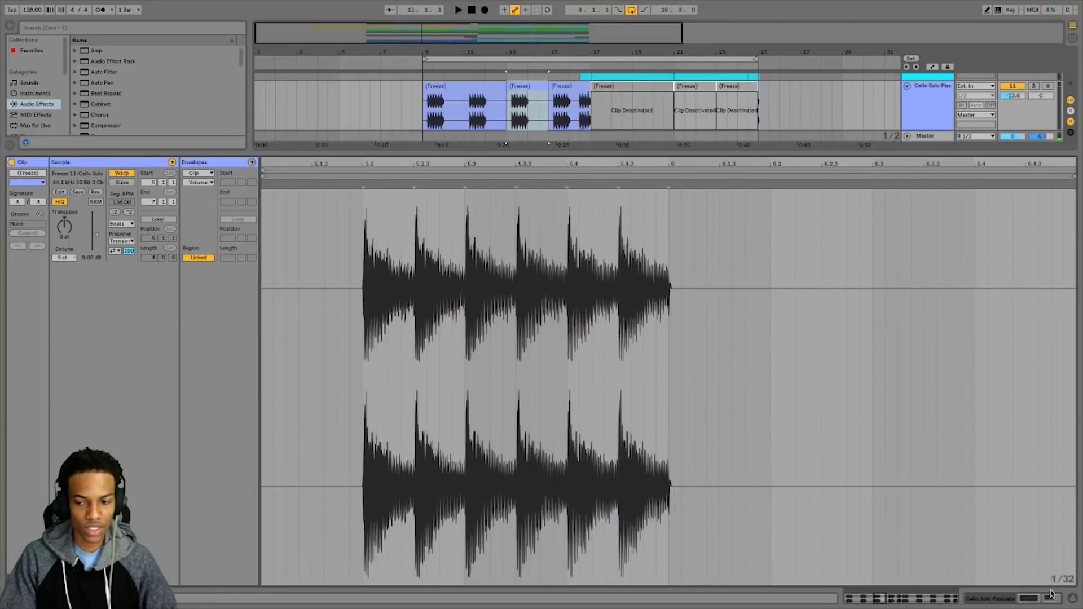
left_click(1071, 600)
double_click(518, 445)
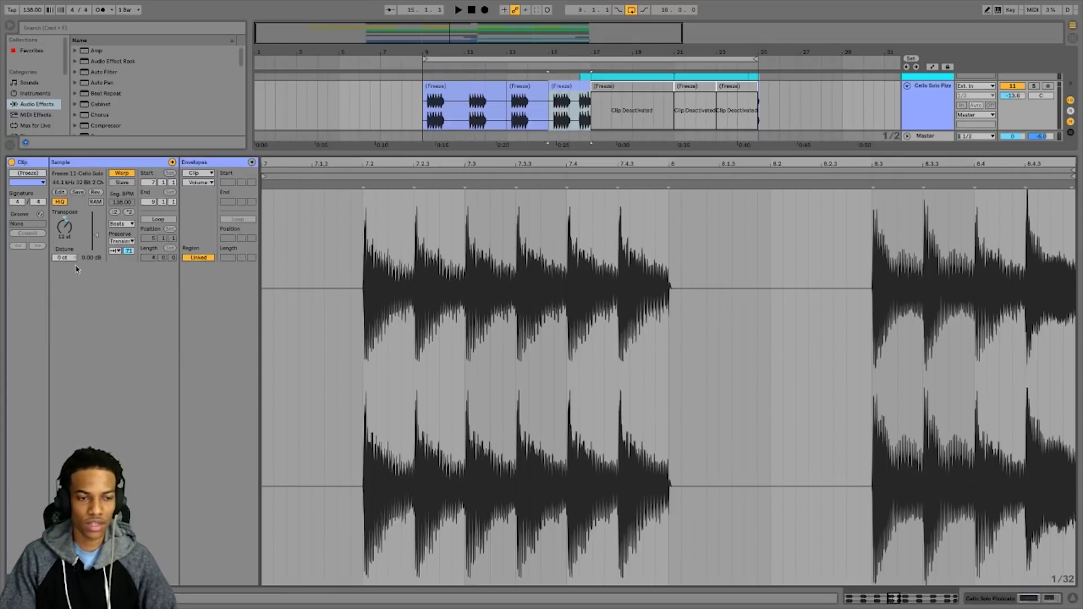
left_click(1071, 600)
left_click(524, 451)
double_click(523, 451)
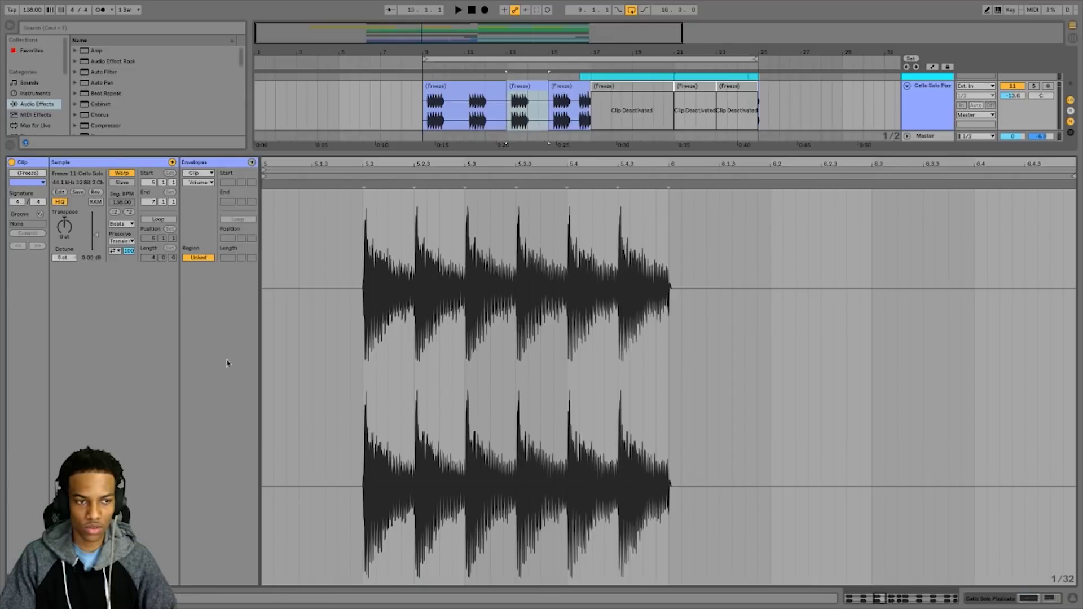
left_click(117, 254)
left_click(118, 264)
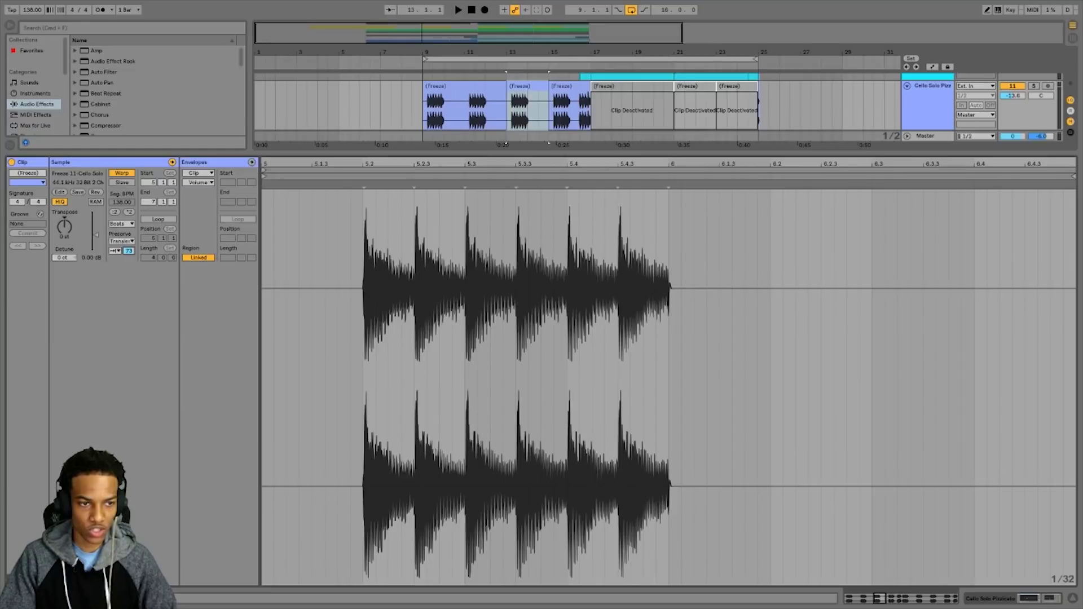
key("space")
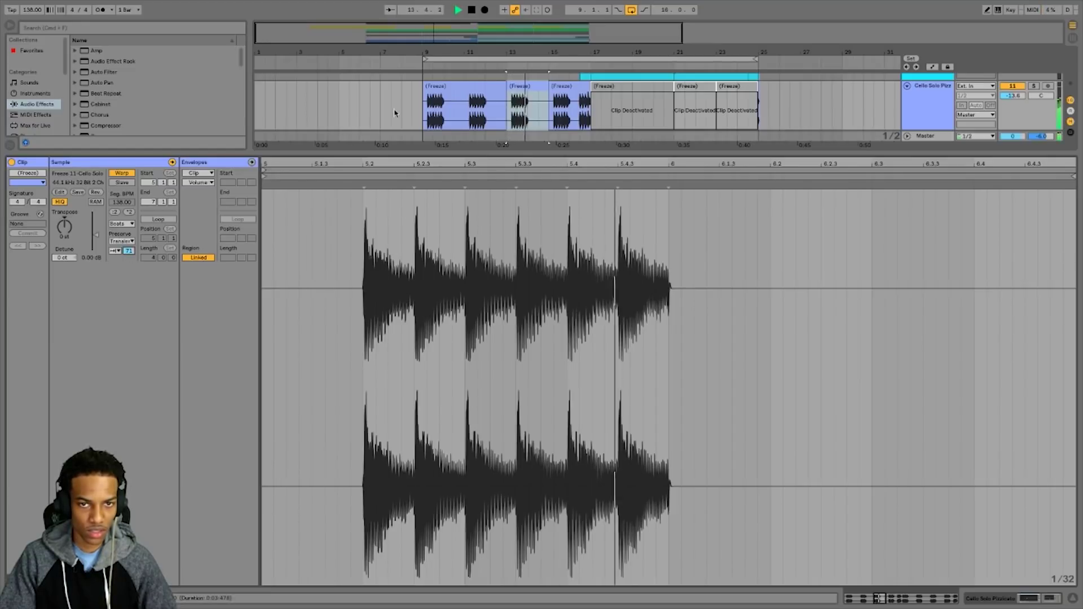
Turn off transient looping on the first cello clip at bar 9, lower its transient envelope and play it
left_click(464, 91)
key("space")
left_click_drag(121, 251, 121, 259)
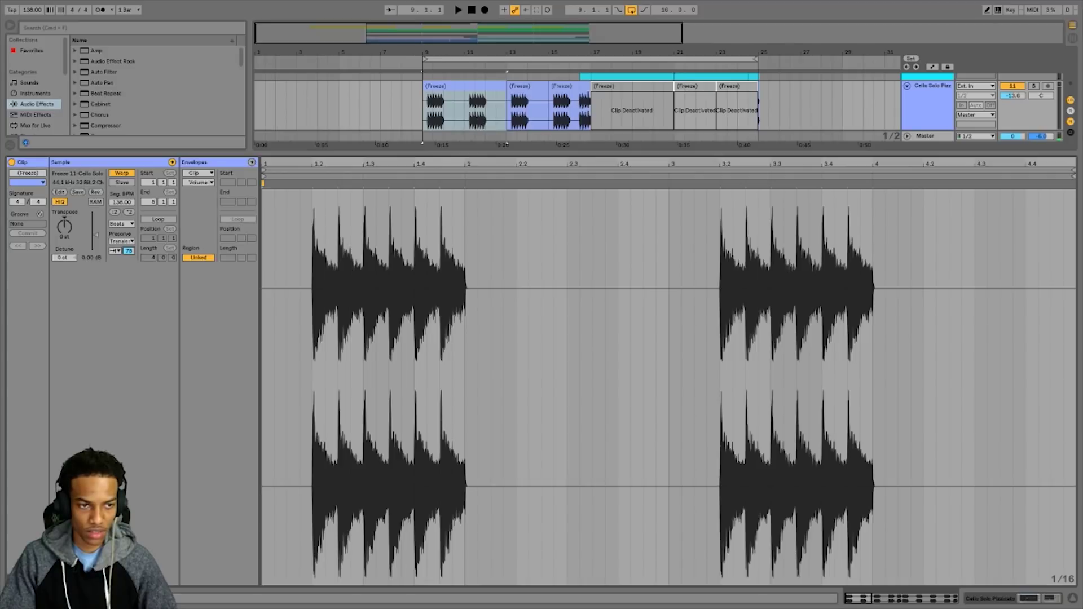
key("space")
key("ctrl+alt+l")
Insert a return track, rename it Stutter and expand it
right_click(937, 465)
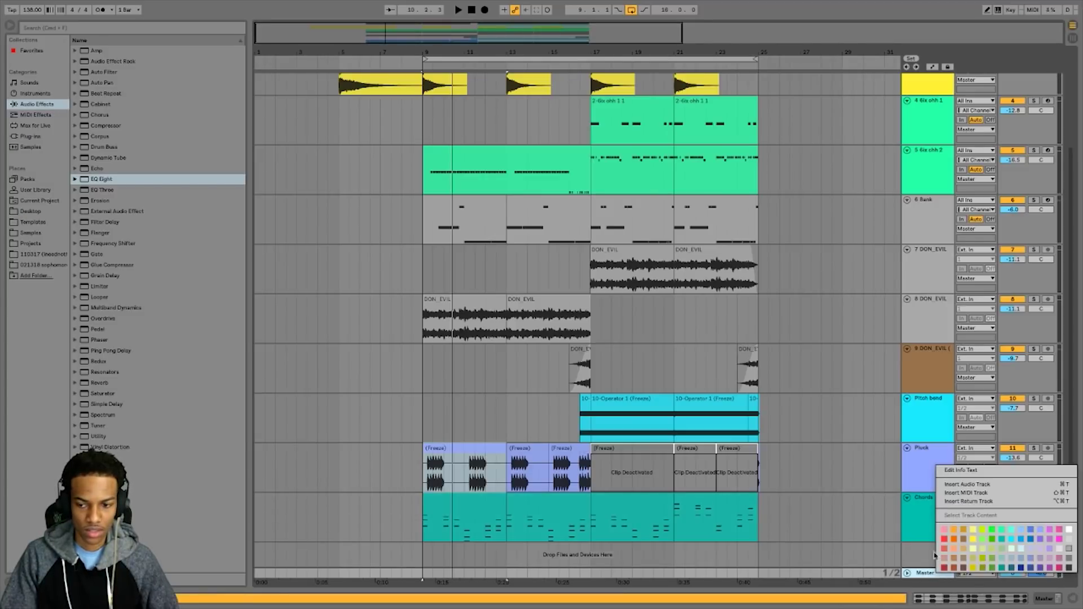
left_click(982, 501)
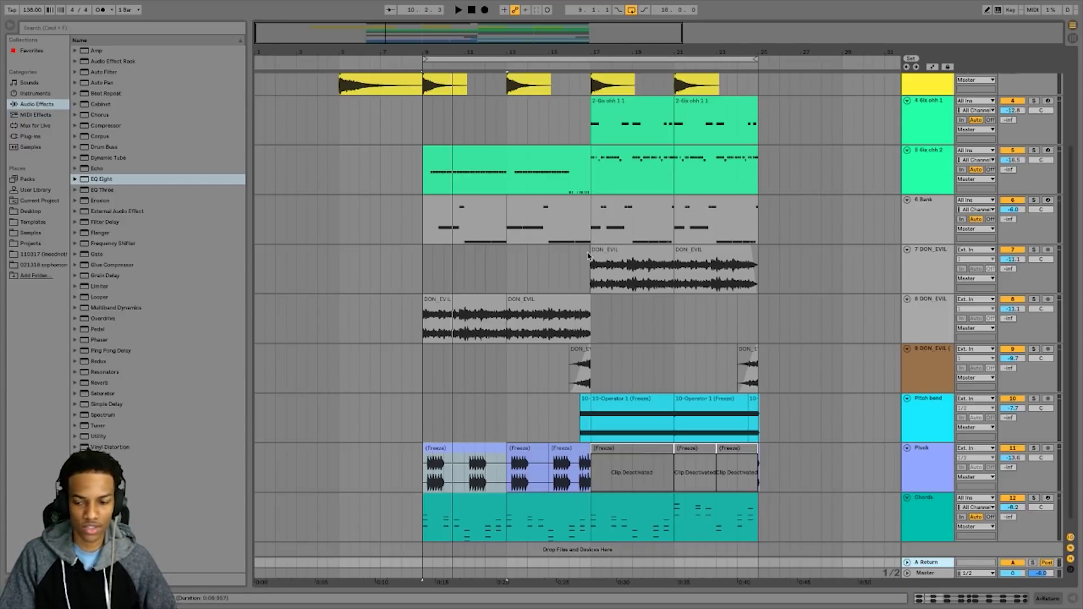
key("super+r")
type("Stutter")
key("Return")
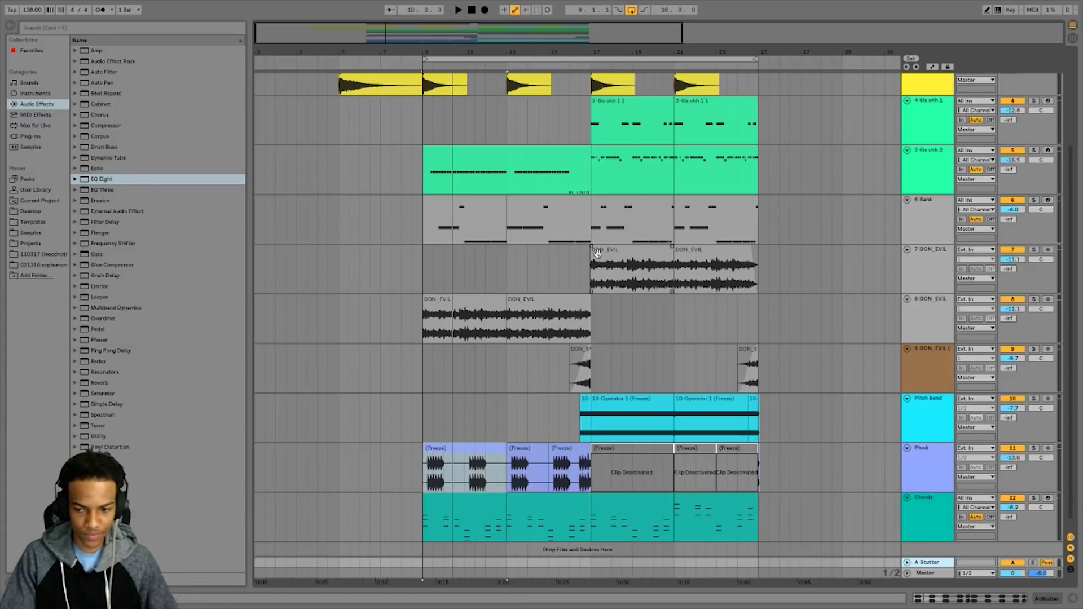
left_click(910, 562)
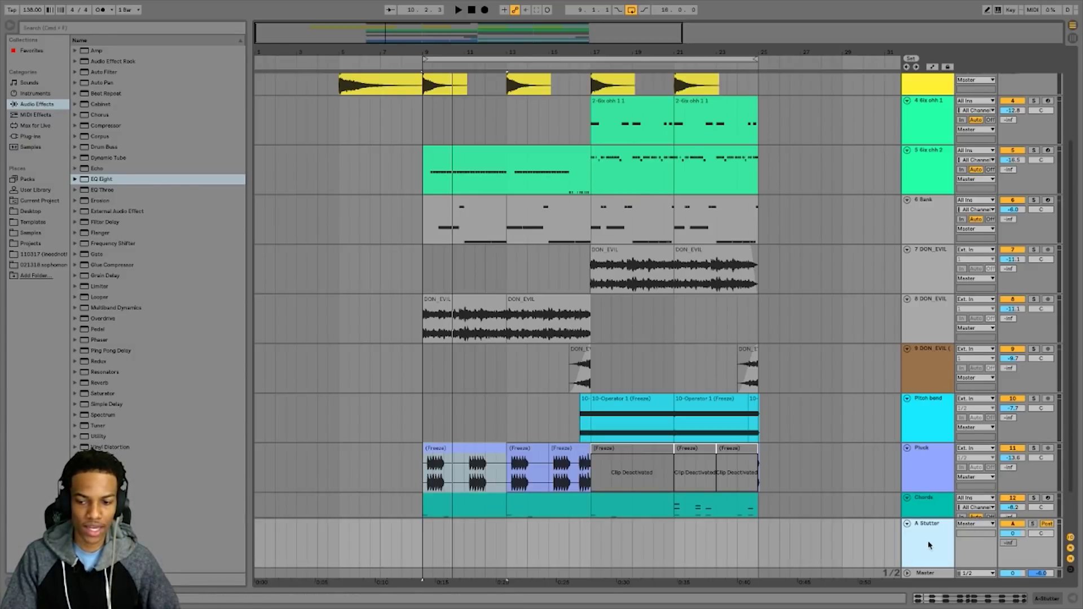
Add a Utility effect to the Stutter return track
double_click(920, 560)
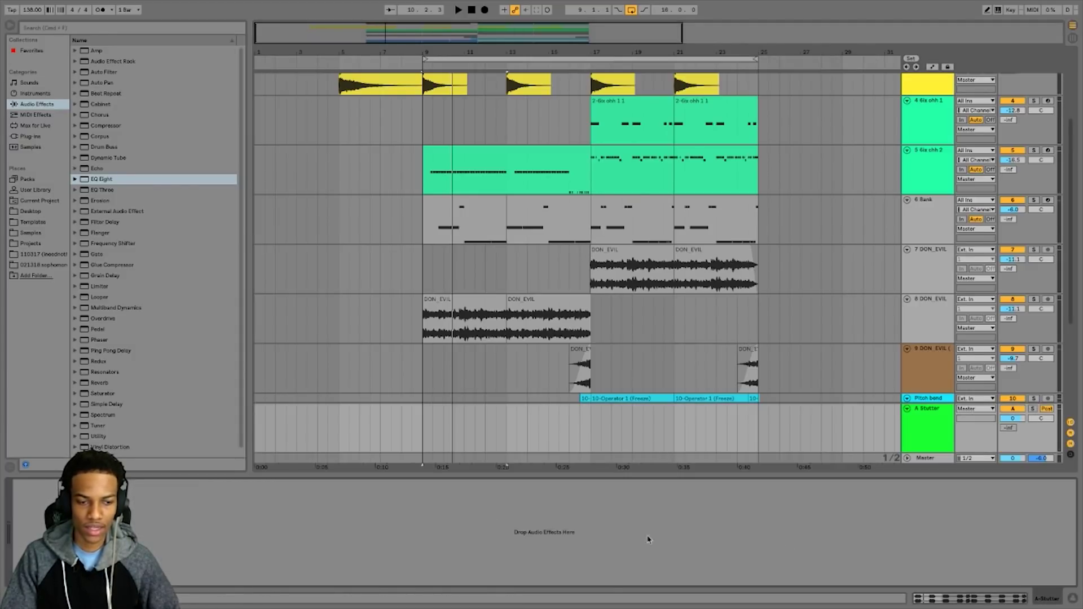
left_click(112, 433)
scroll(113, 436, "up", 1)
double_click(102, 436)
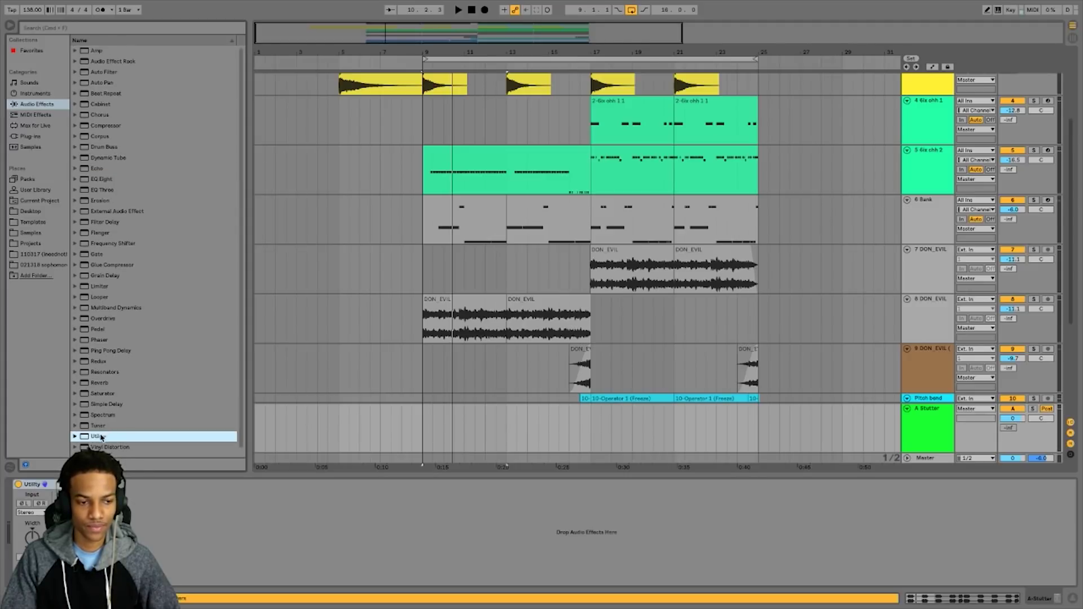
Set the Stutter send to 0 on the Chords, both main DON_EVIL and Bank tracks
scroll(564, 338, "down", 3)
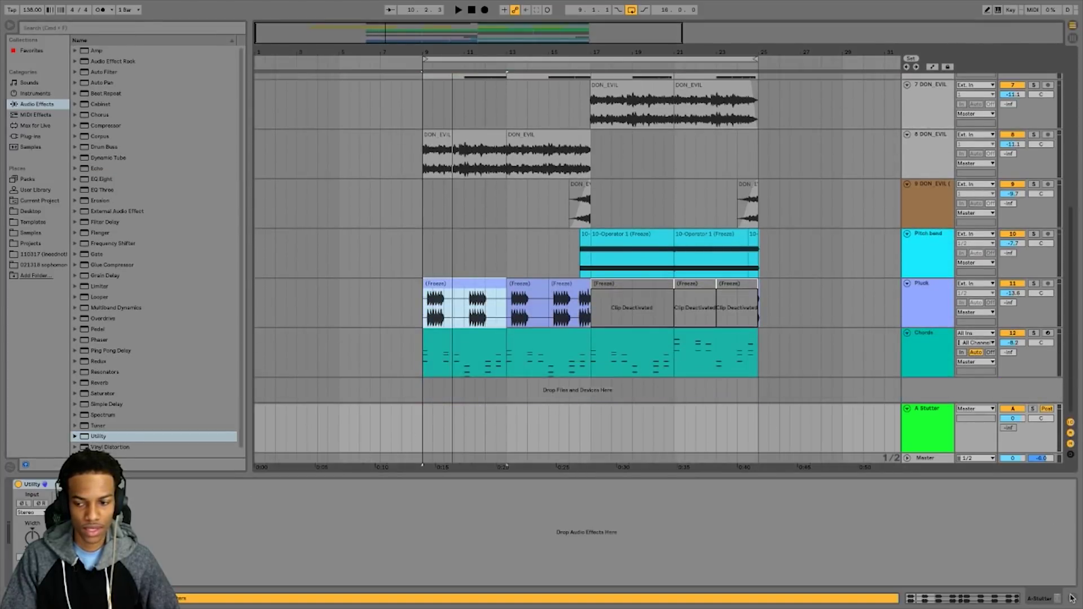
scroll(794, 447, "up", 4)
scroll(793, 447, "down", 2)
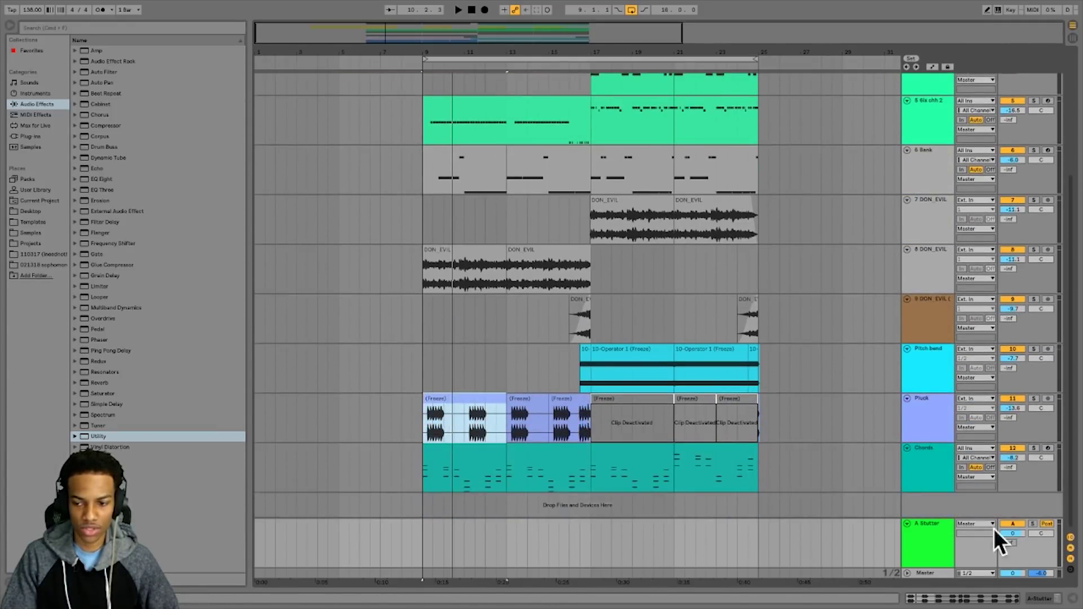
left_click(1010, 467)
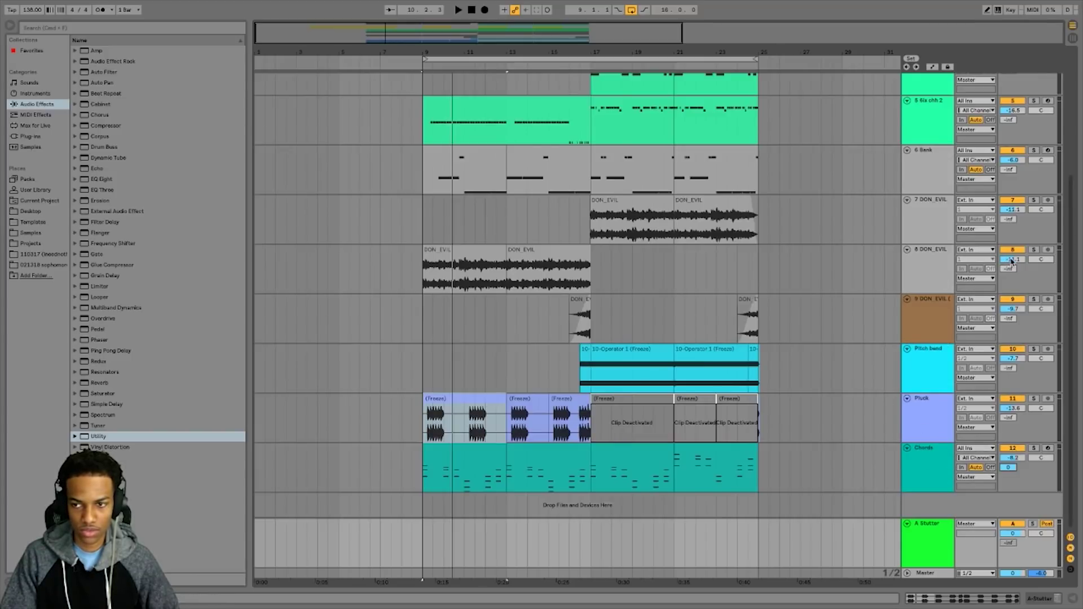
left_click_drag(1013, 271, 1013, 263)
left_click_drag(1011, 225, 1009, 216)
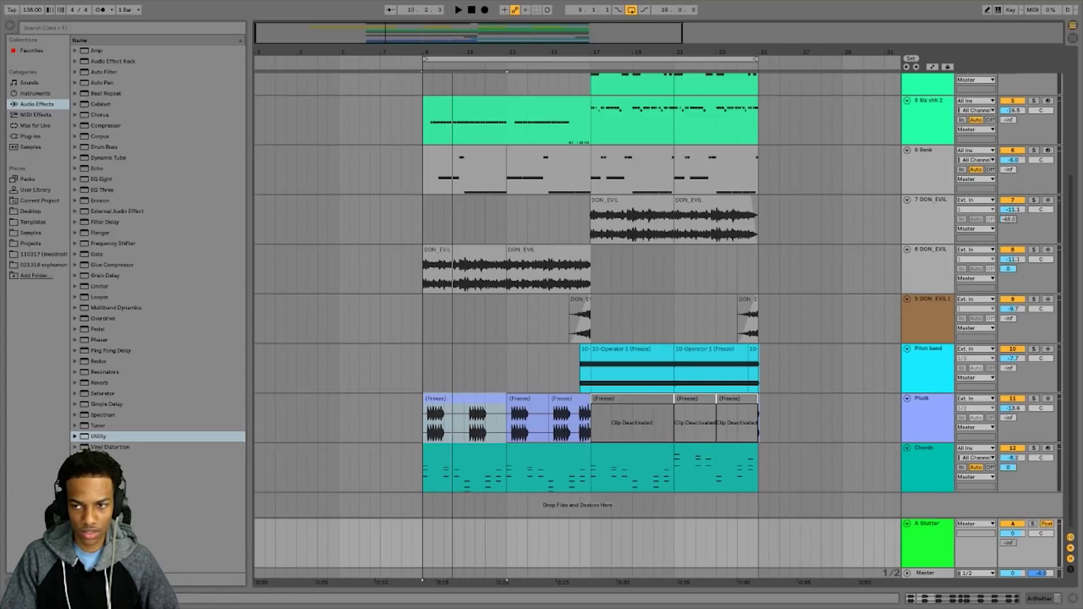
scroll(830, 337, "up", 2)
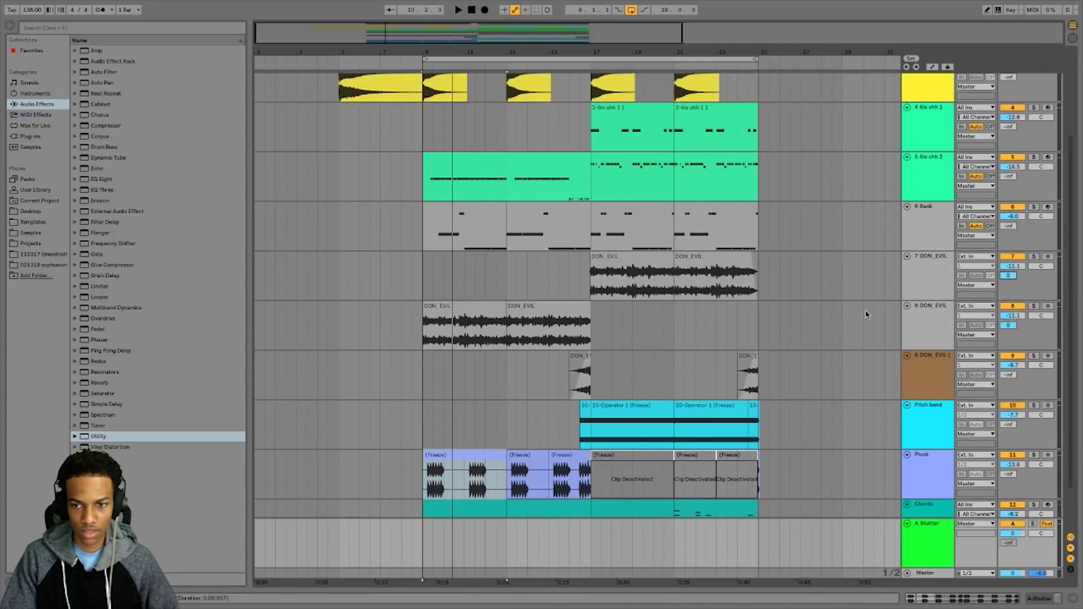
left_click_drag(1008, 225, 1018, 217)
scroll(671, 410, "up", 4)
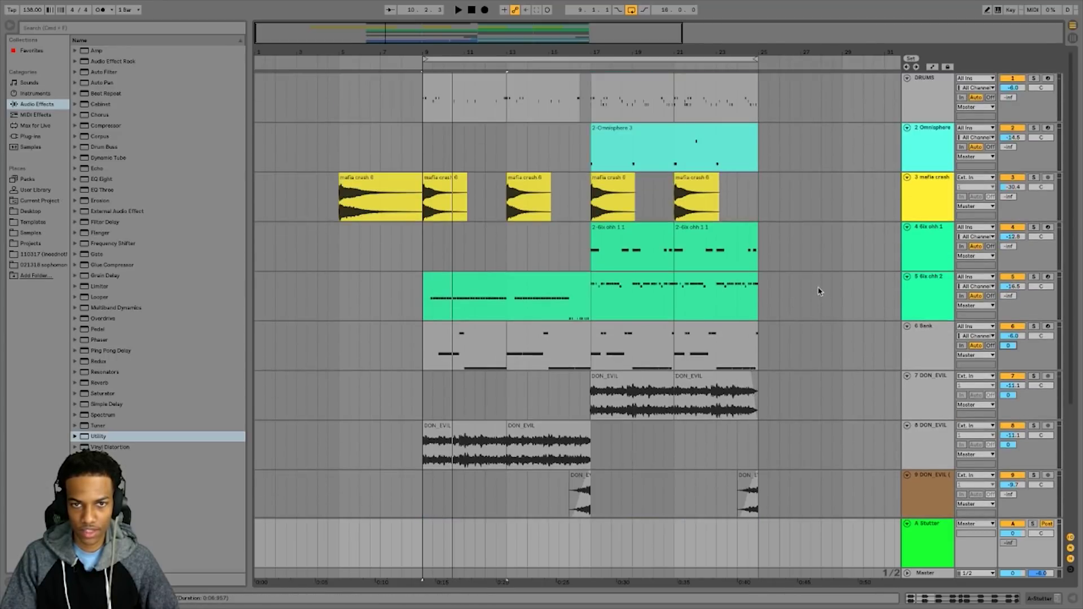
scroll(687, 435, "down", 5)
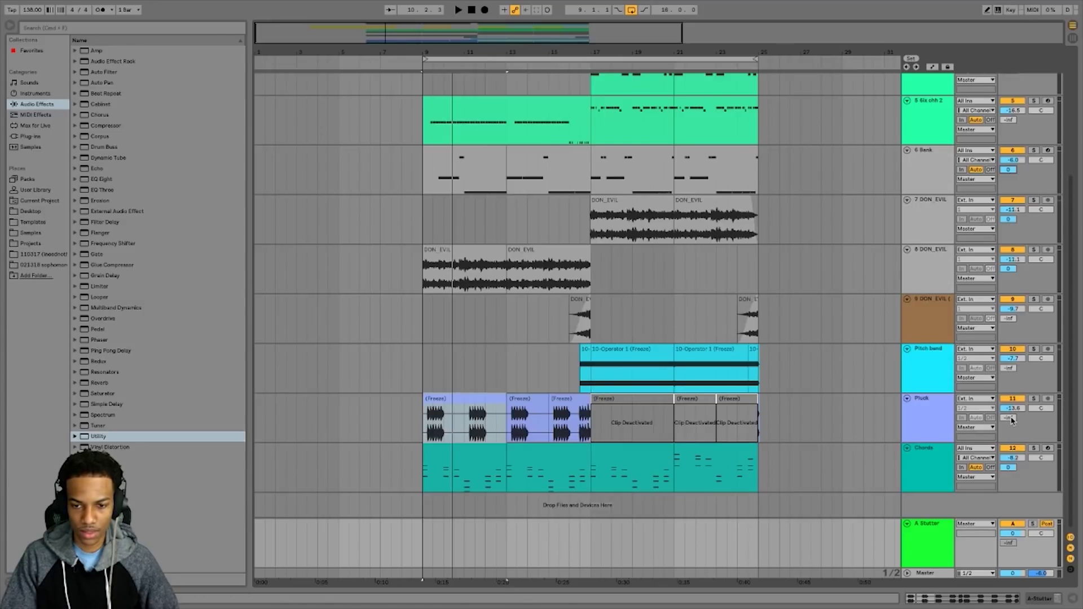
left_click(580, 428)
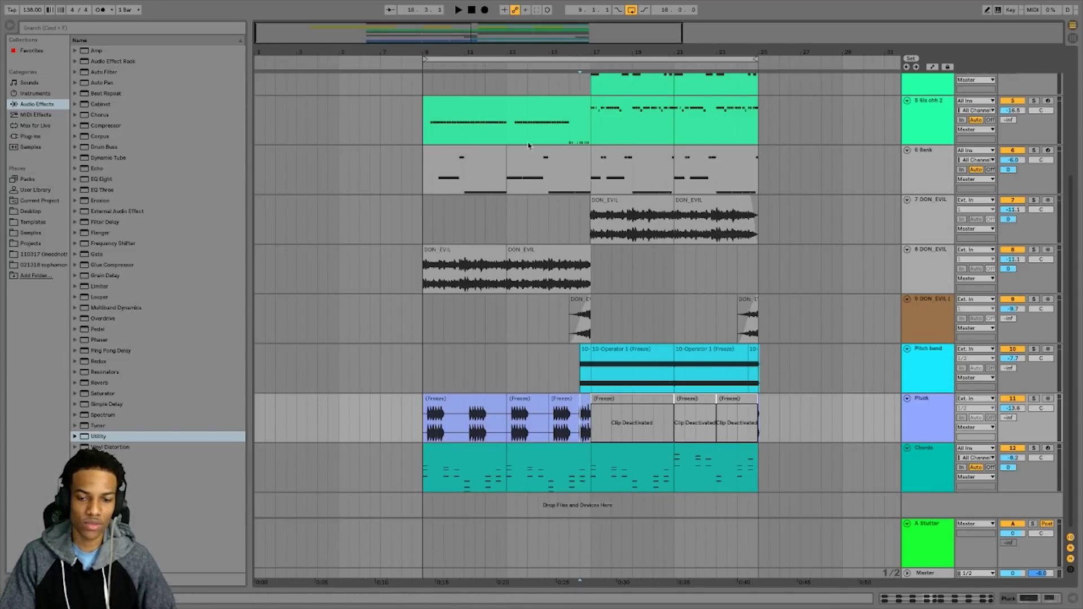
key("plus")
key("plus")
key("plus")
key("plus")
key("minus")
key("minus")
key("minus")
key("minus")
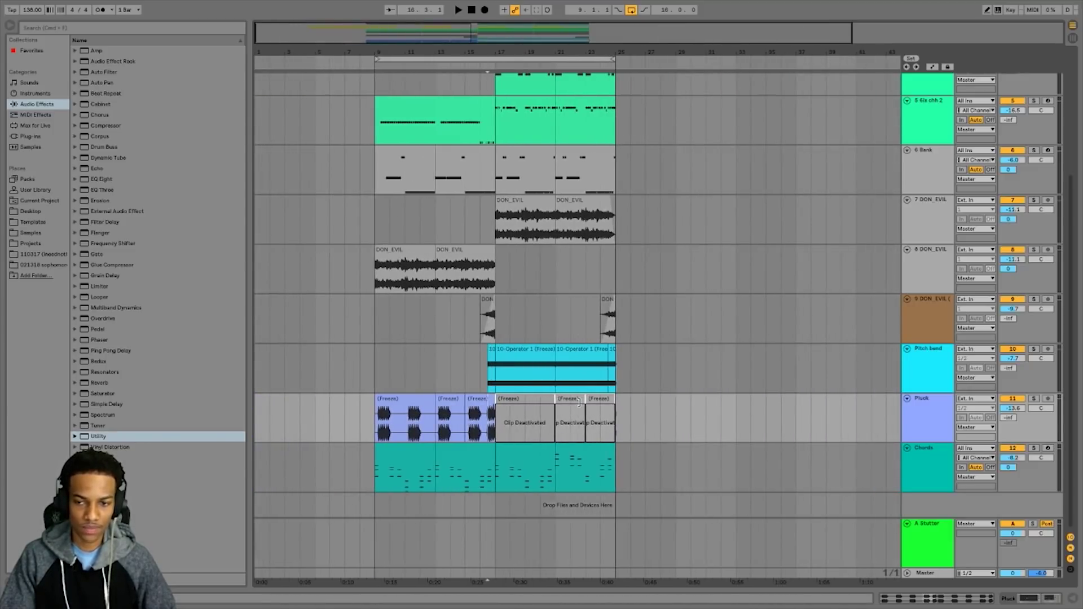
Select the Pitch bend track and set its Stutter send to 0
left_click(924, 370)
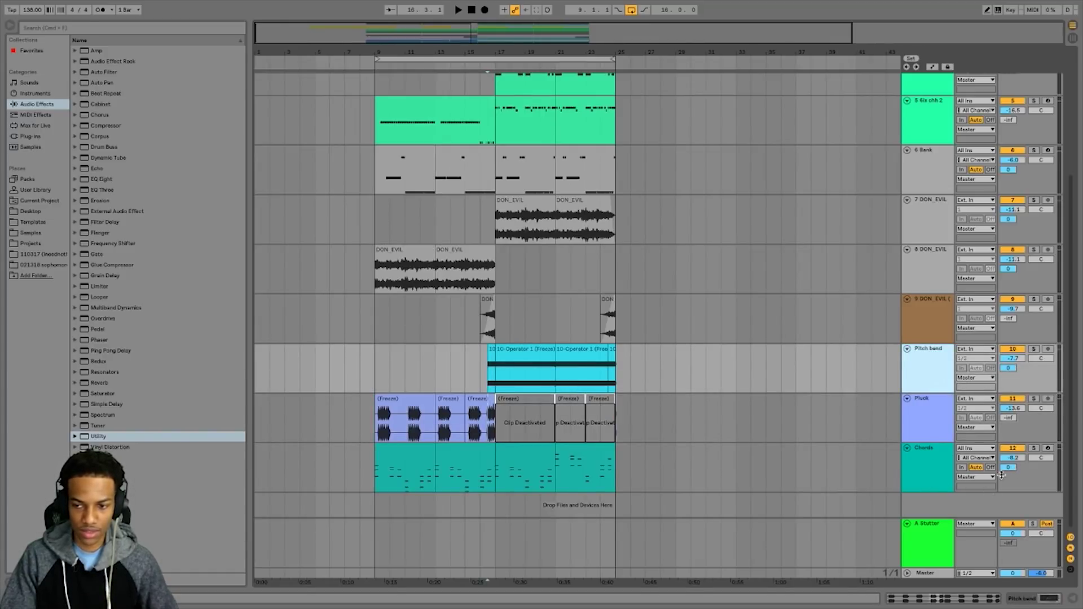
left_click(946, 472)
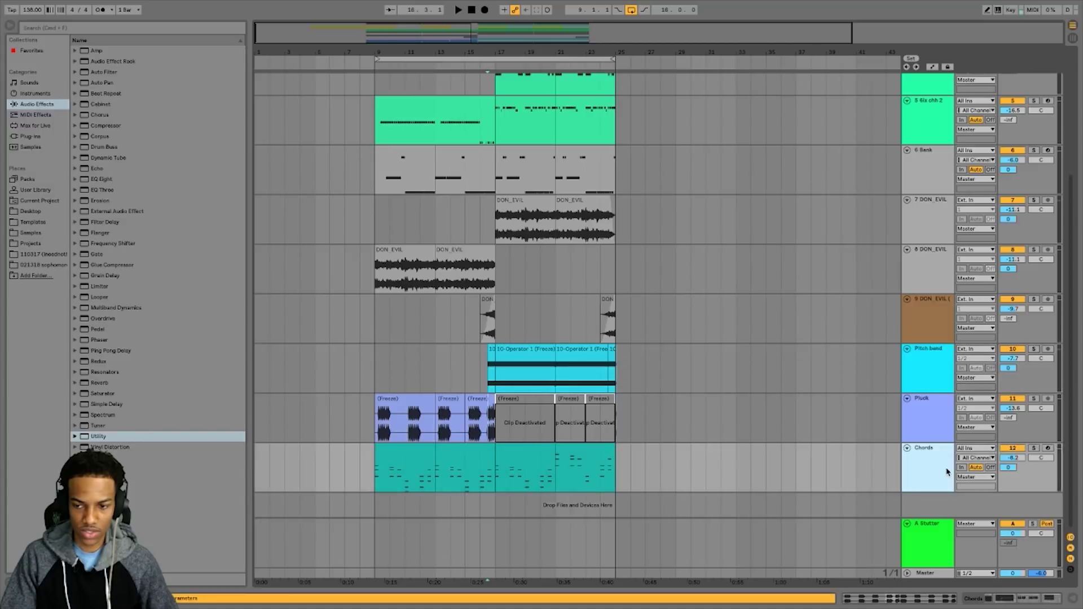
left_click(928, 372)
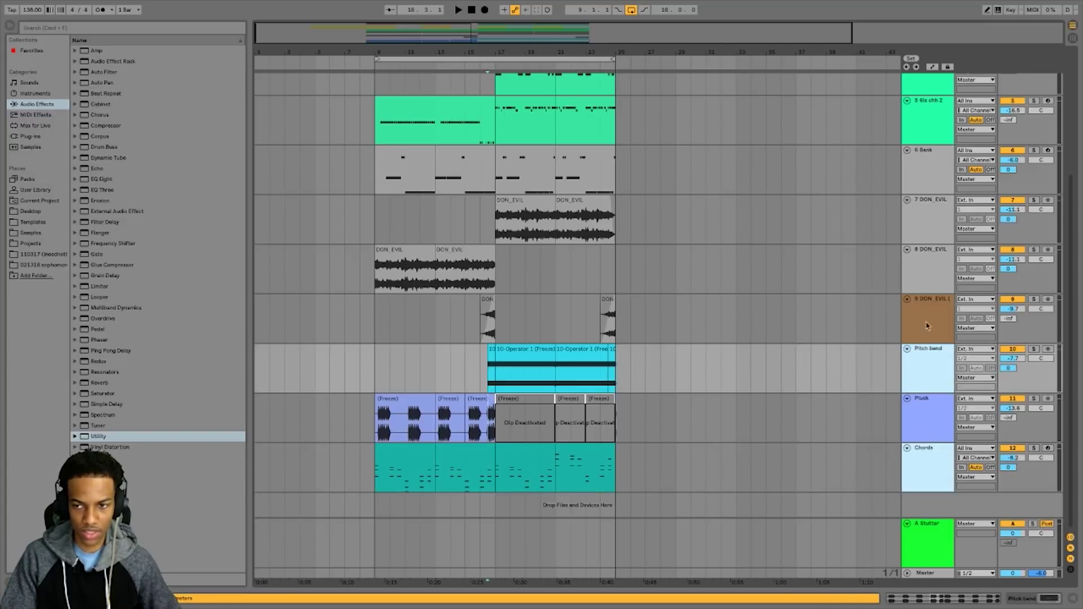
left_click(929, 215)
left_click(923, 170)
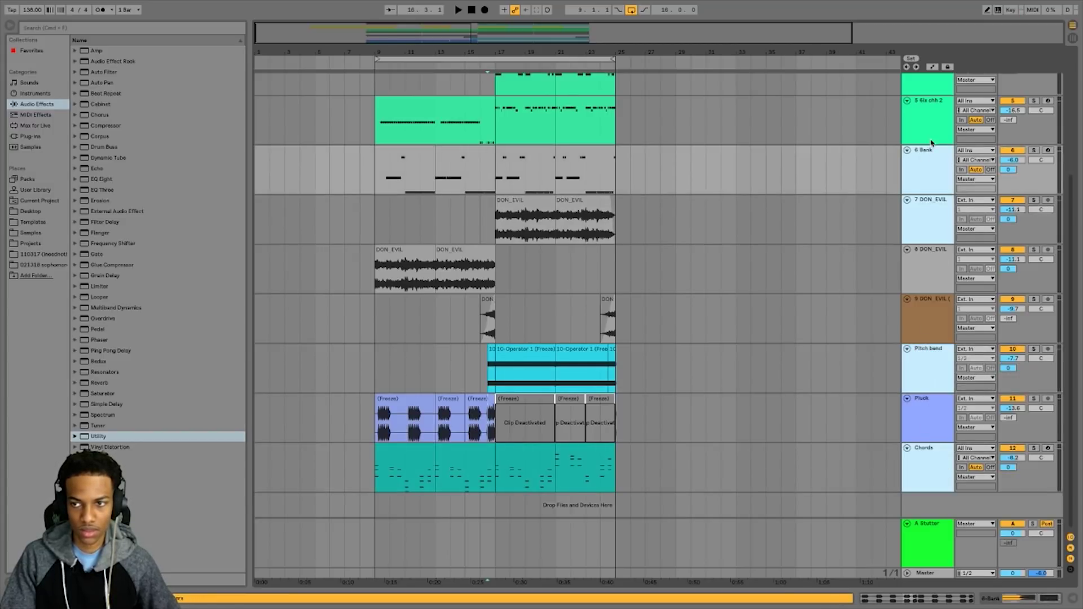
Set the Omnisphere track's Stutter send to 0
scroll(885, 286, "up", 5)
scroll(886, 286, "up", 2)
scroll(885, 286, "down", 3)
scroll(885, 286, "up", 3)
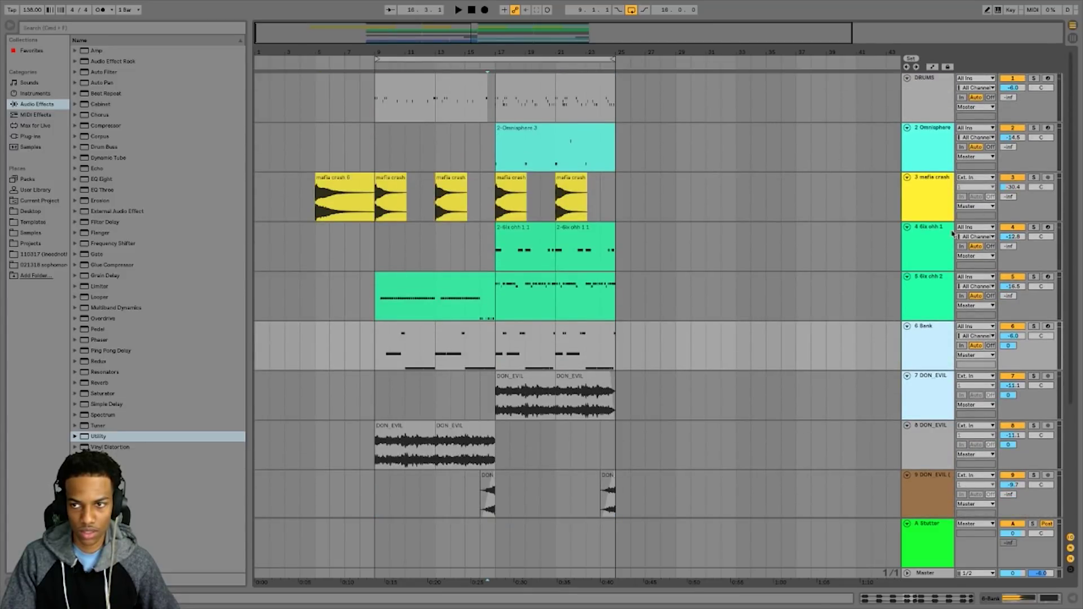
left_click(1009, 147)
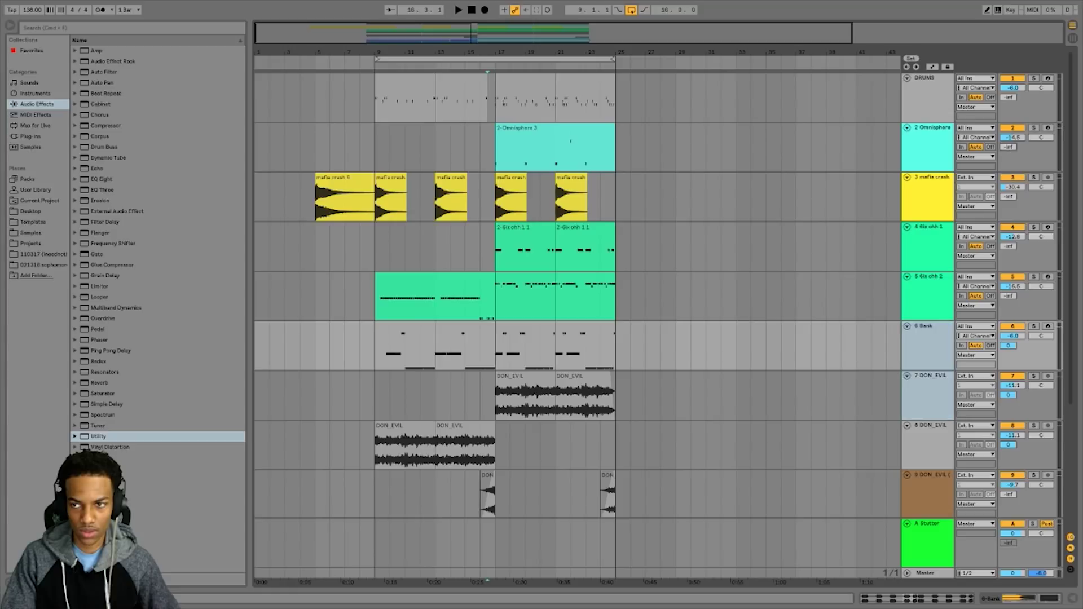
Select the Omnisphere, Bank, track 7 DON_EVIL, Pitch bend and Chords tracks together and route their output to Sends Only
left_click(933, 160)
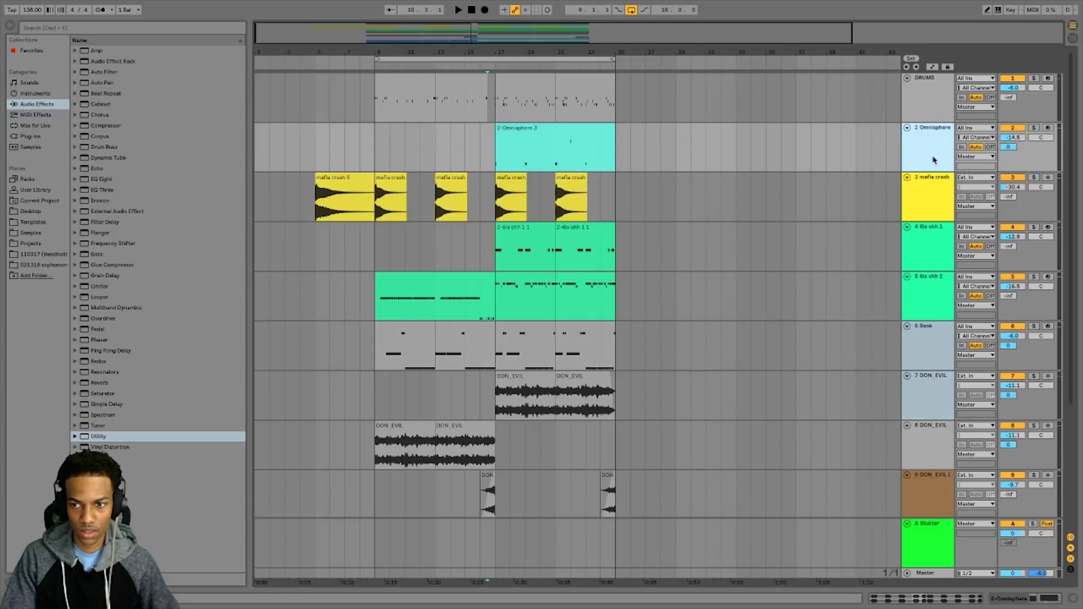
scroll(918, 390, "down", 2)
left_click(928, 322)
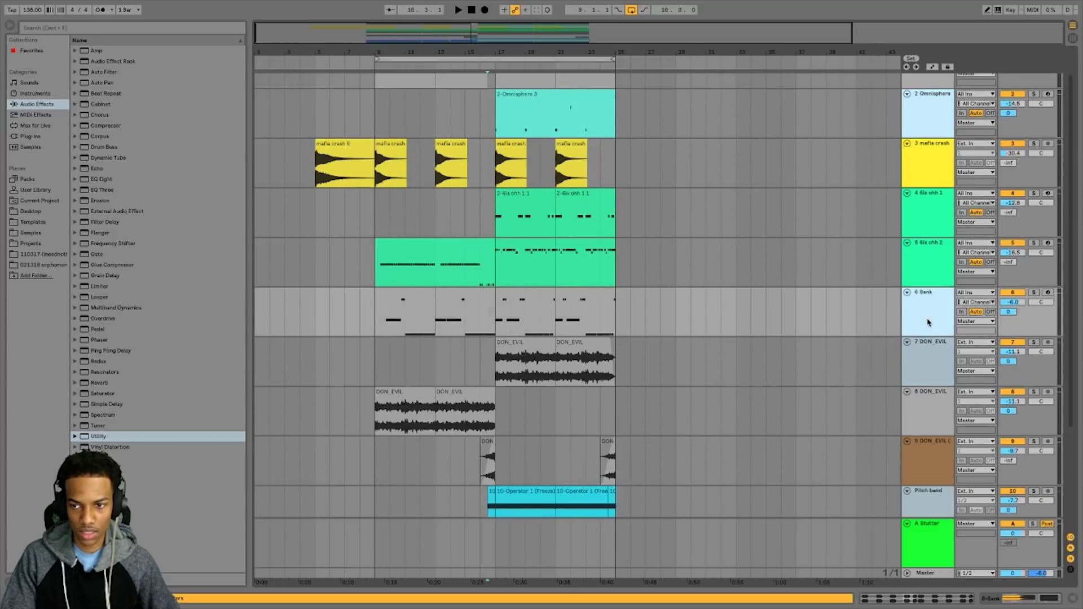
left_click(925, 355)
scroll(918, 384, "down", 4)
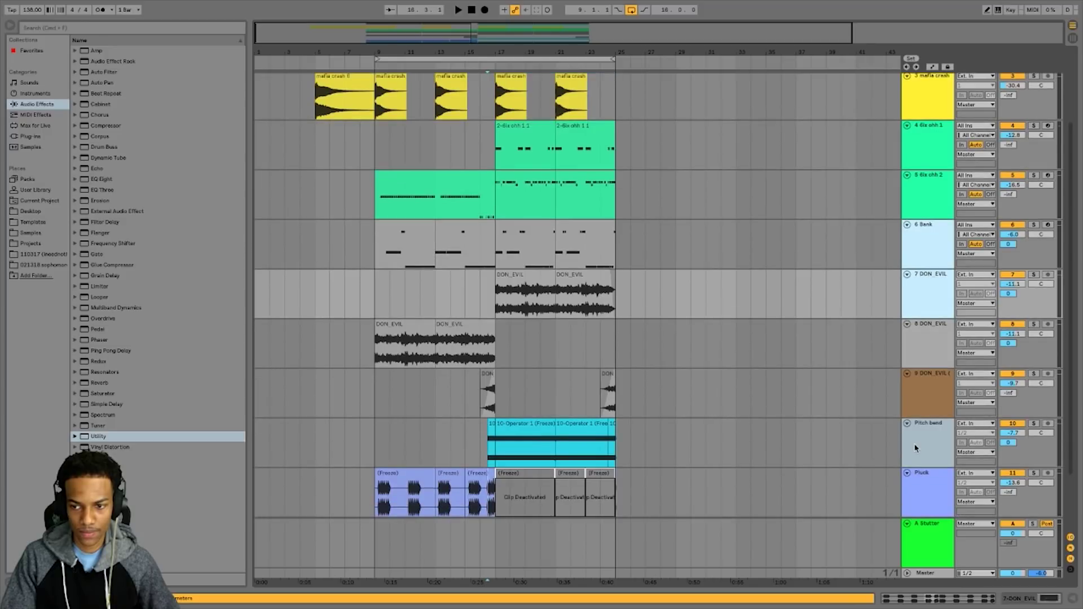
left_click(937, 453)
scroll(928, 460, "down", 4)
left_click(926, 462)
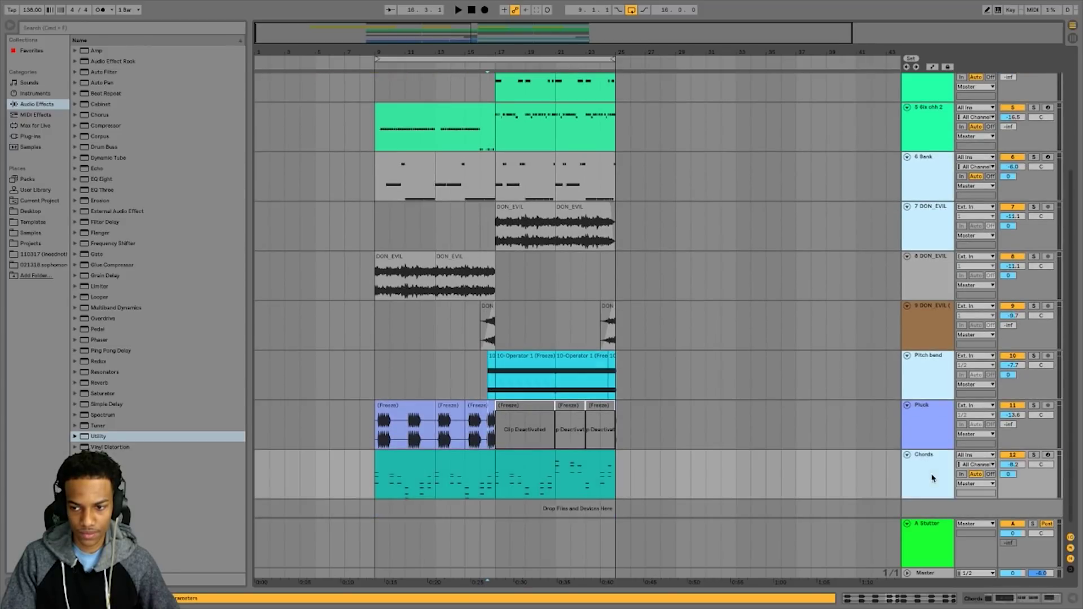
left_click(968, 484)
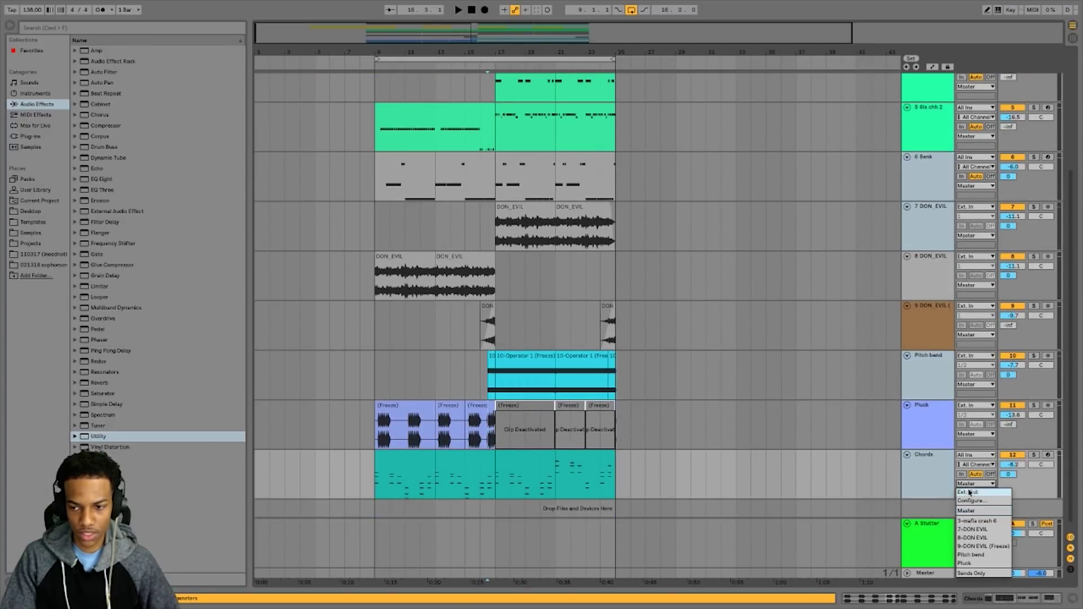
left_click(980, 574)
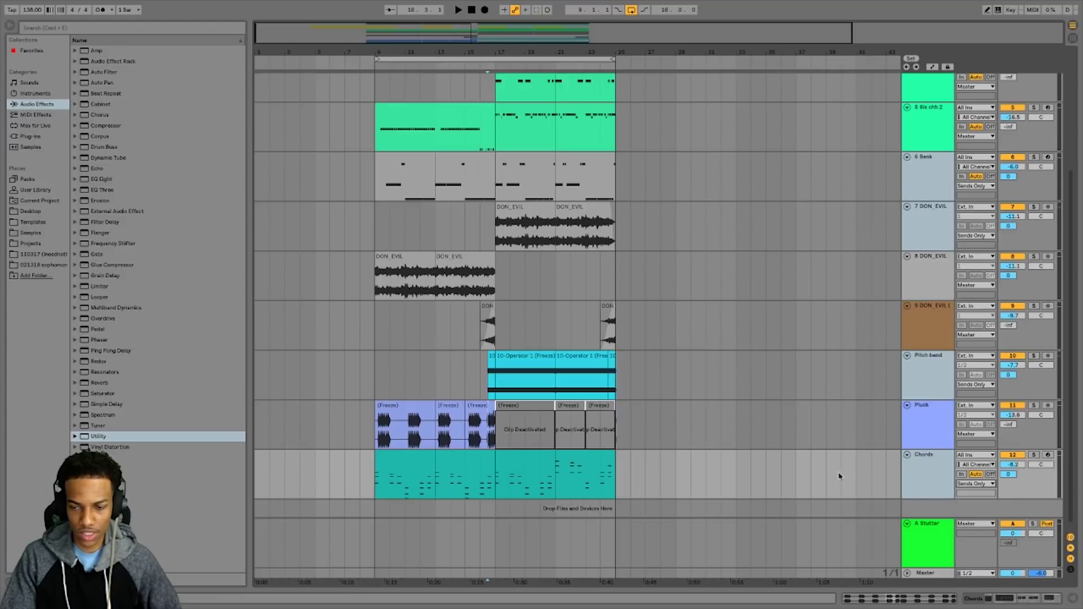
left_click(976, 483)
left_click(976, 574)
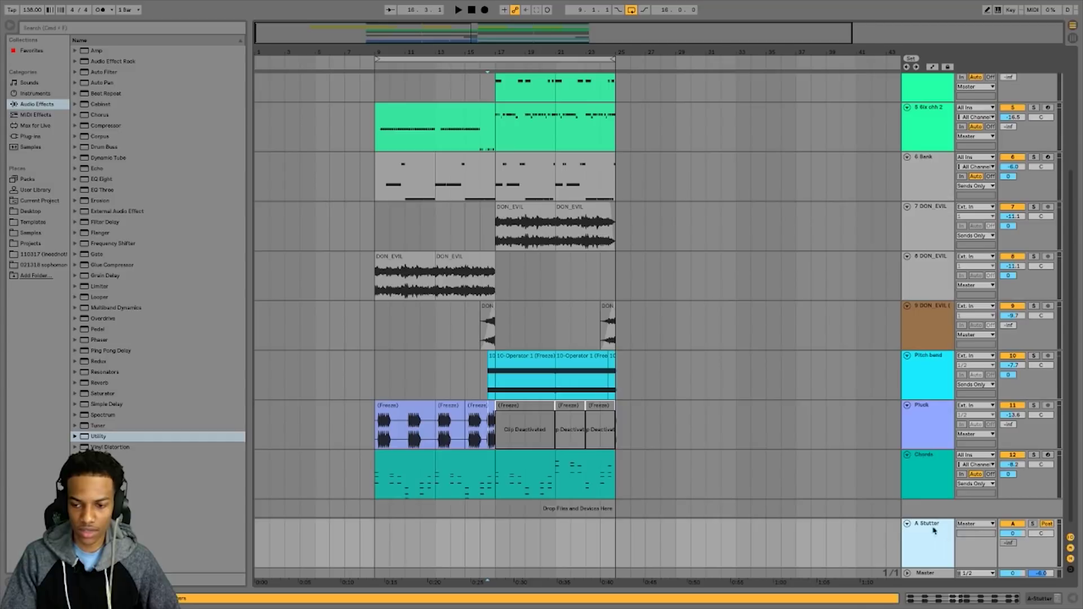
Solo the Stutter return track and play the arrangement to check the signal routed through it
left_click(911, 484)
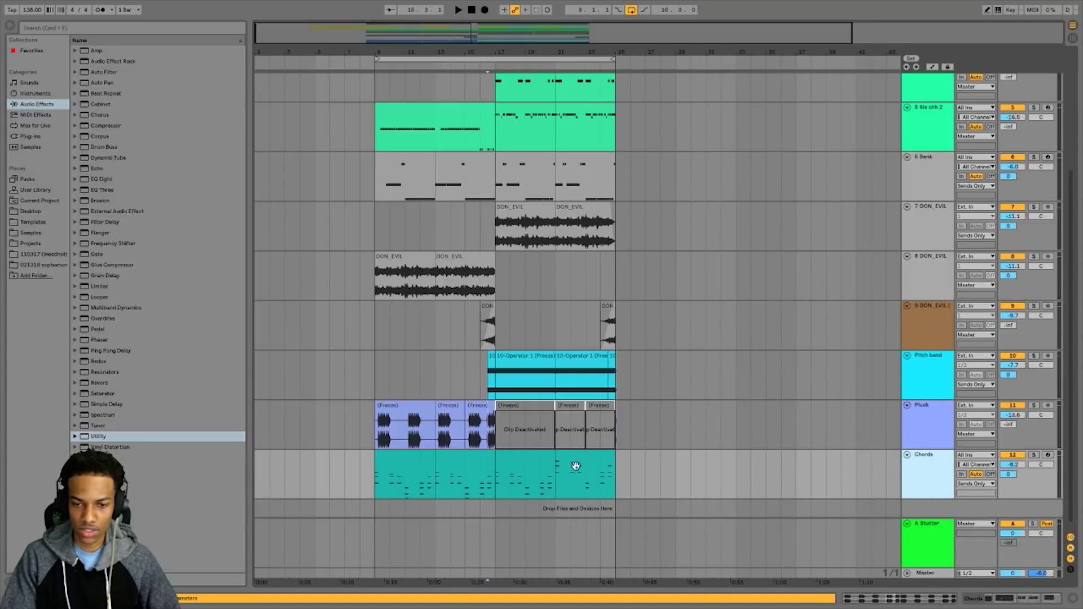
left_click(931, 558)
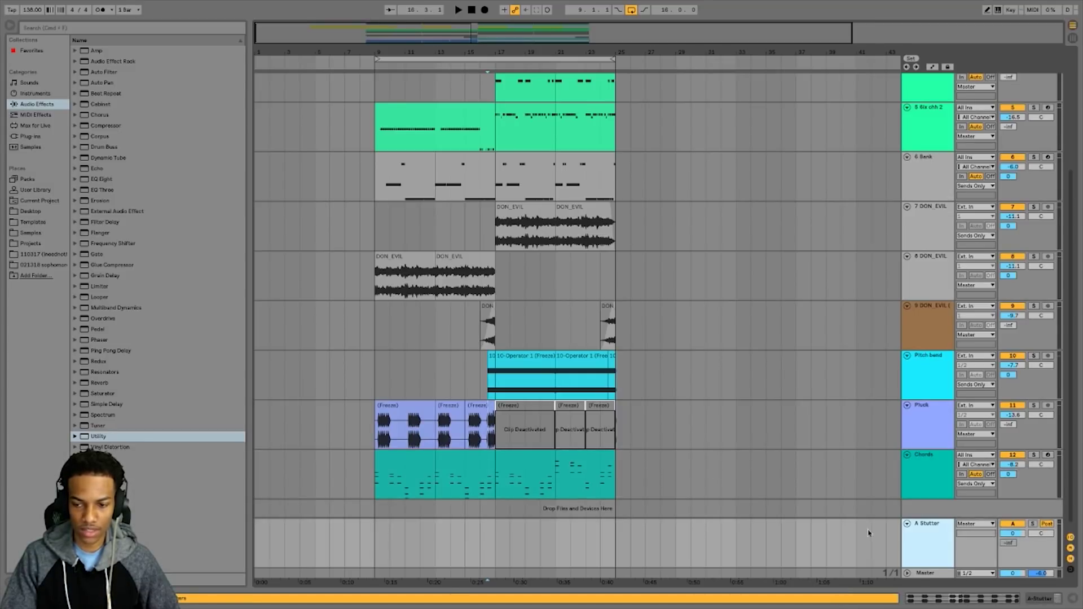
left_click(1032, 524)
key("space")
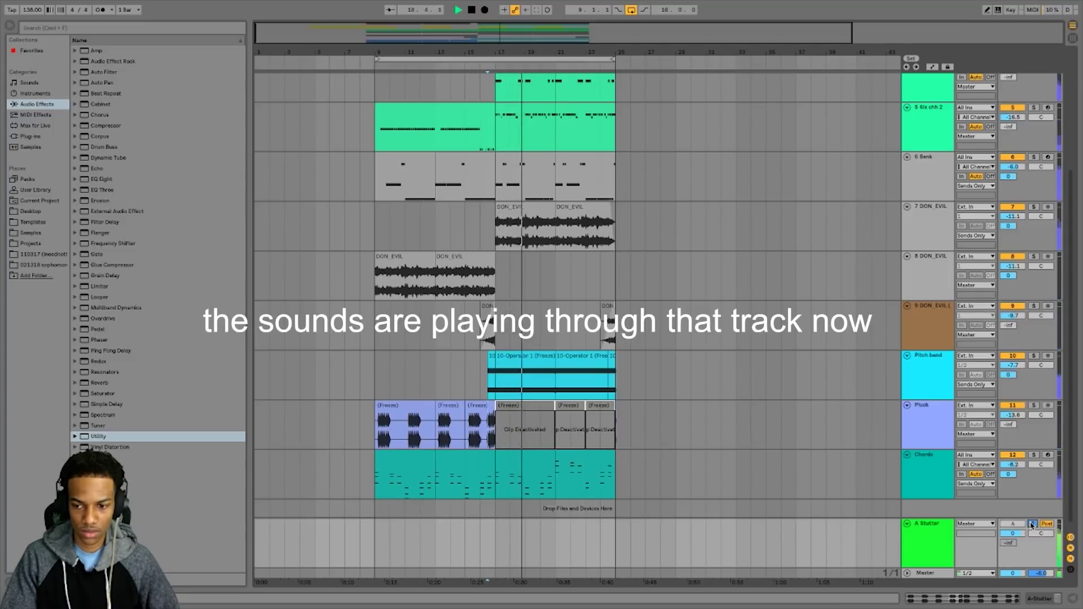
Open the Stutter track's device chain and listen to the soloed return from bar 17
double_click(928, 541)
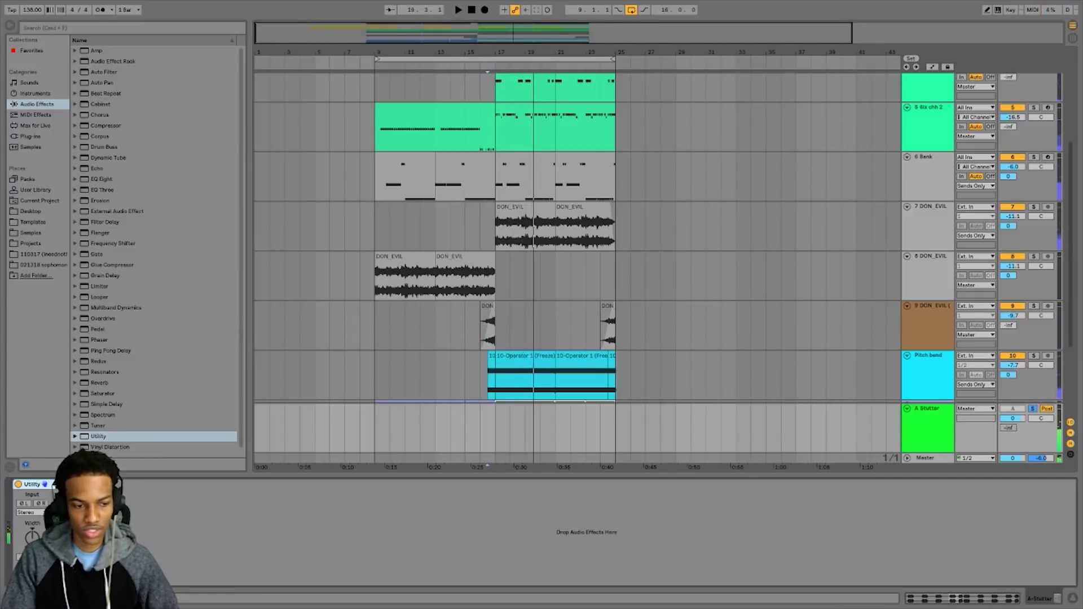
key("space")
key("space")
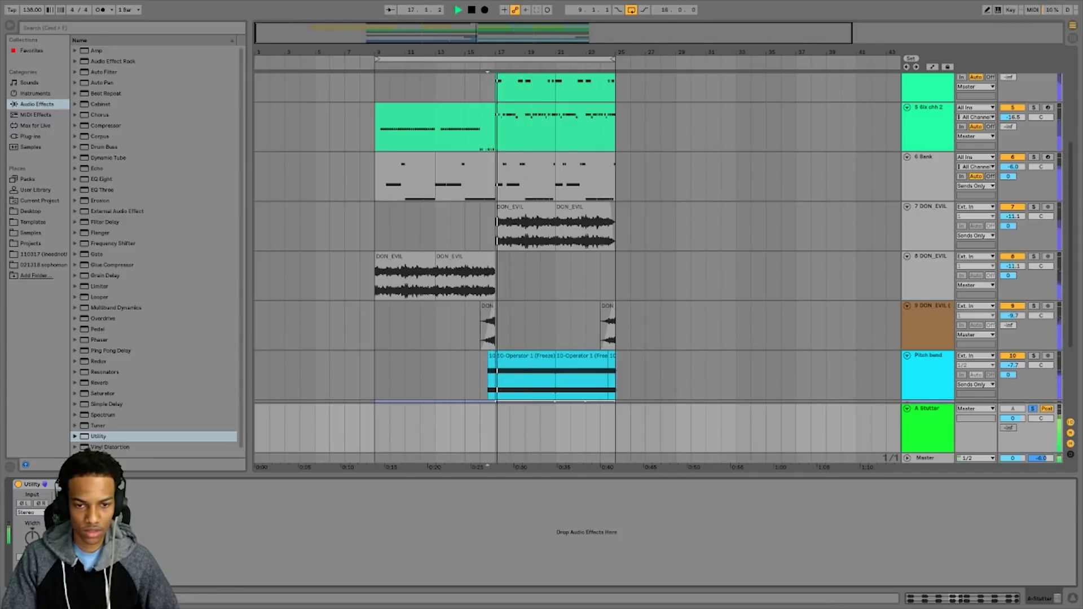
key("space")
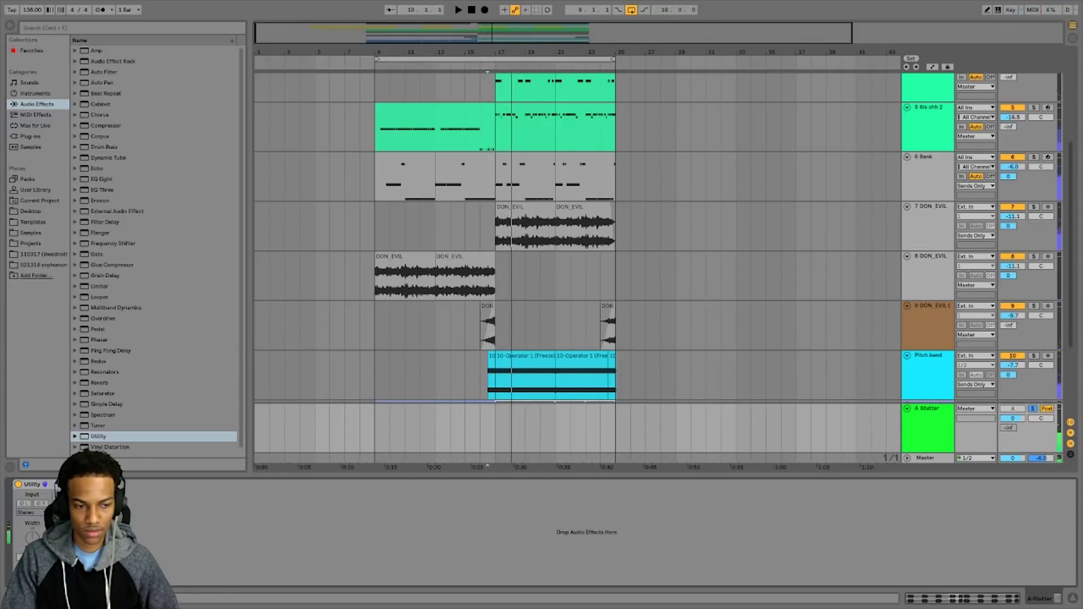
scroll(431, 369, "down", 4)
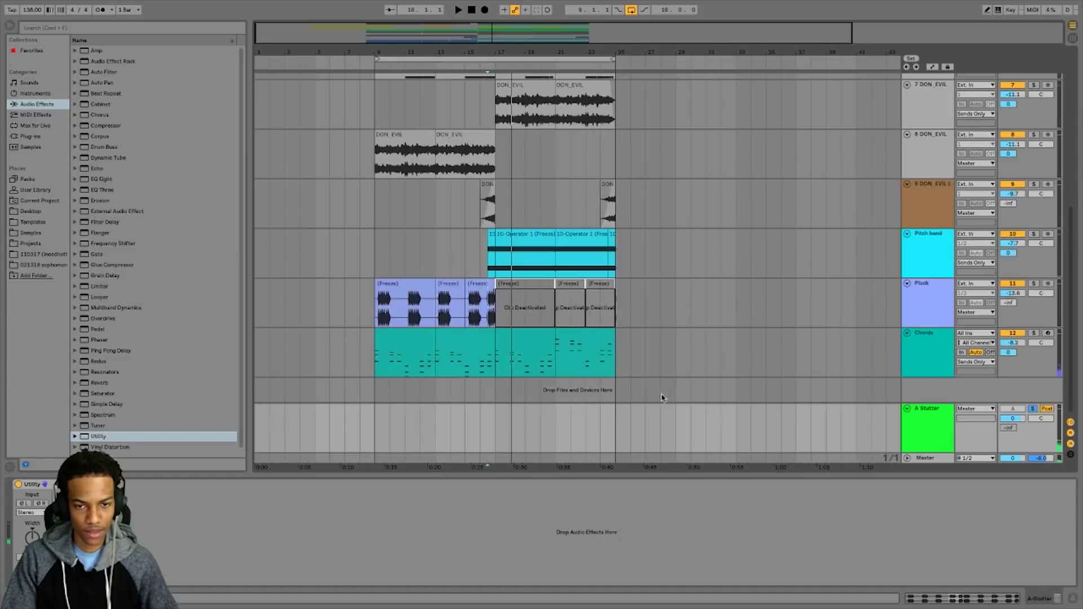
left_click(495, 420)
key("space")
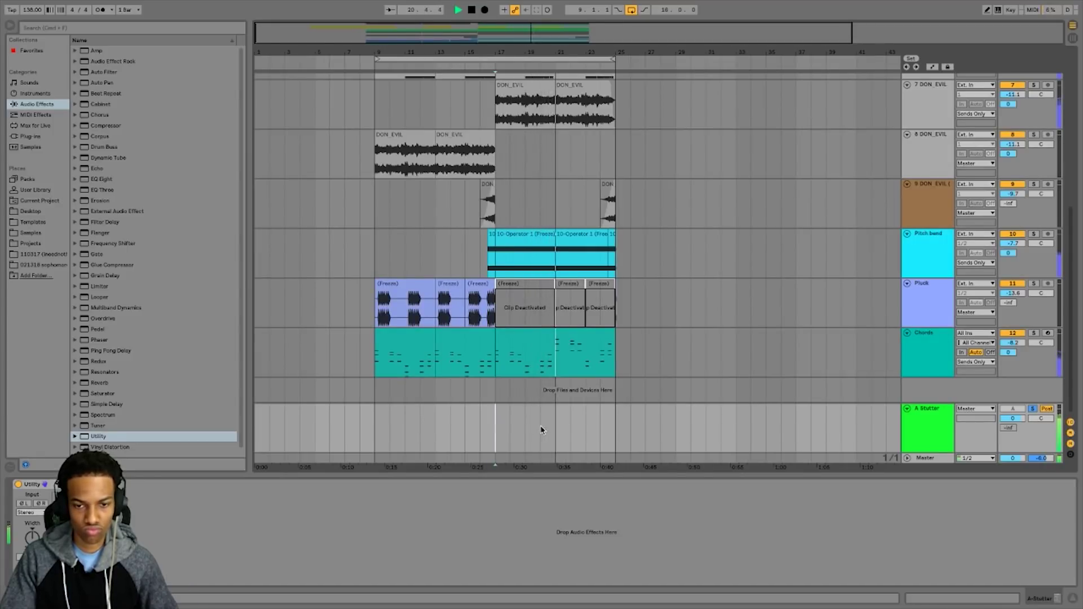
Show automation and draw two eighth-note Utility Mute pulses on the Stutter track just before bar 21, and play them back
left_click_drag(550, 53, 520, 414)
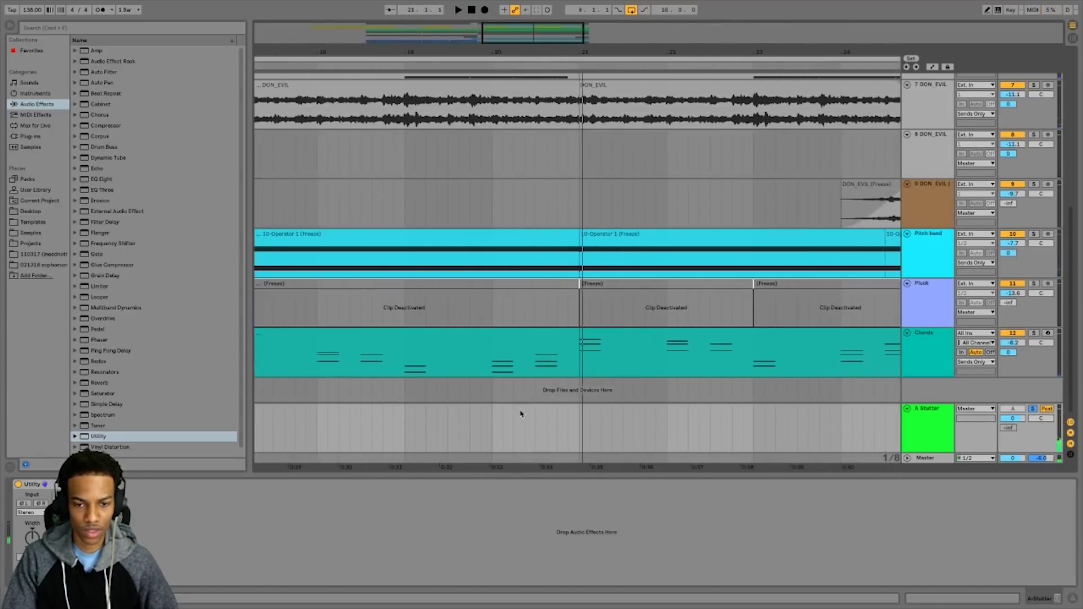
left_click(933, 67)
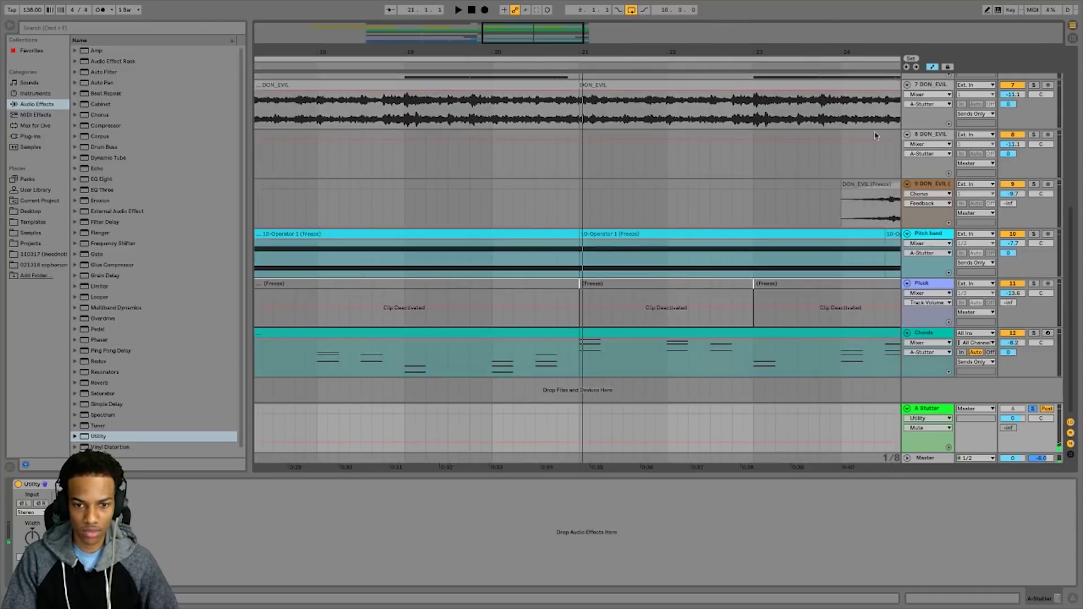
left_click_drag(546, 434, 559, 435)
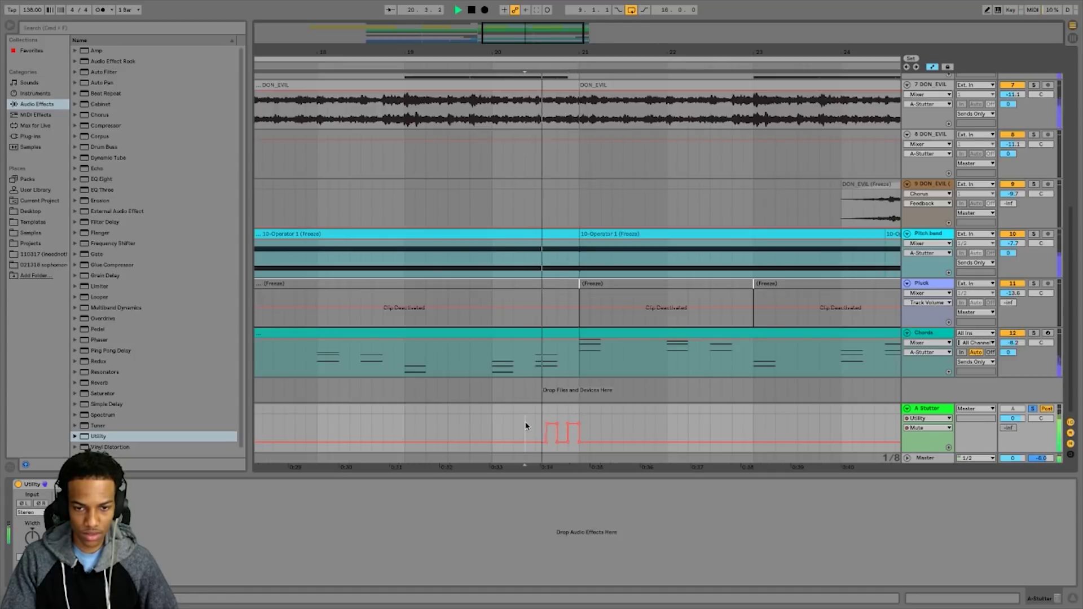
left_click(493, 434)
key("space")
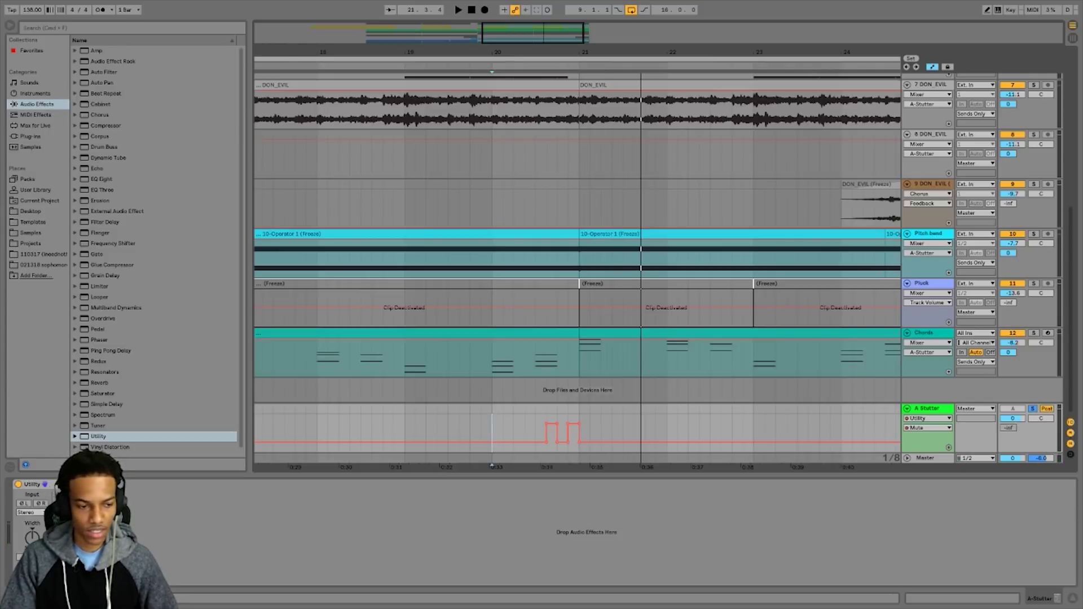
Display the Utility's Gain automation on the Stutter track and shape three short gain dips from about 20.3.3 to bar 21
right_click(73, 527)
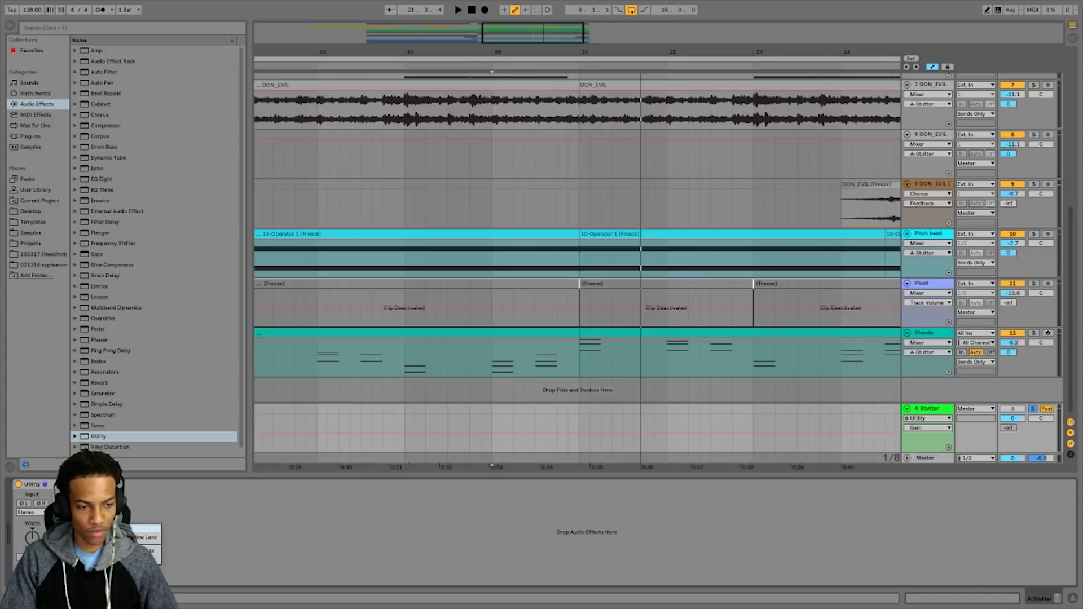
key("space")
left_click(547, 427)
left_click_drag(547, 427, 560, 428)
key("plus")
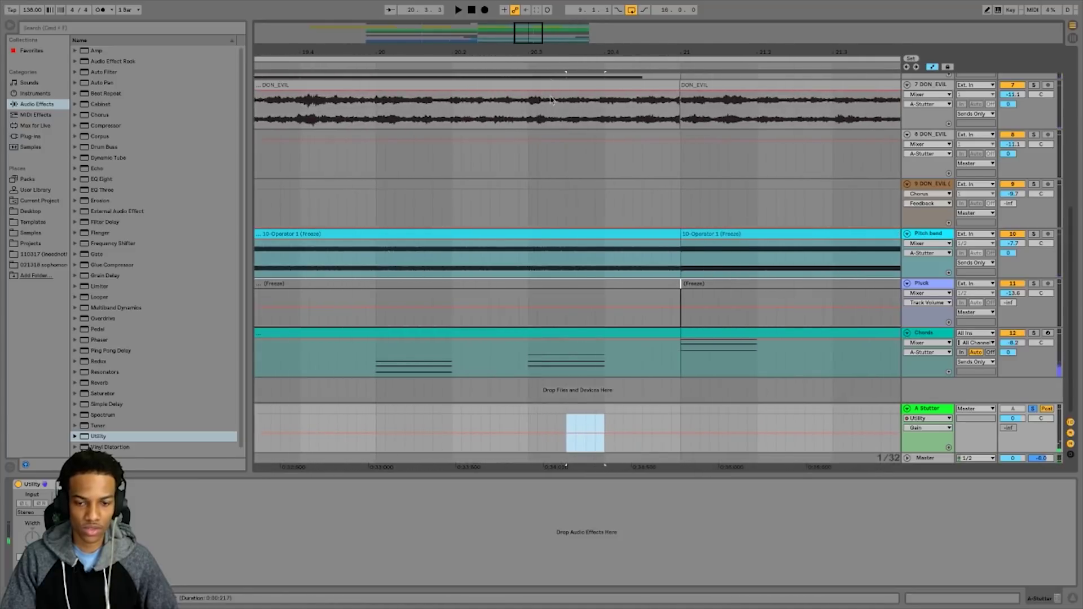
left_click(568, 448)
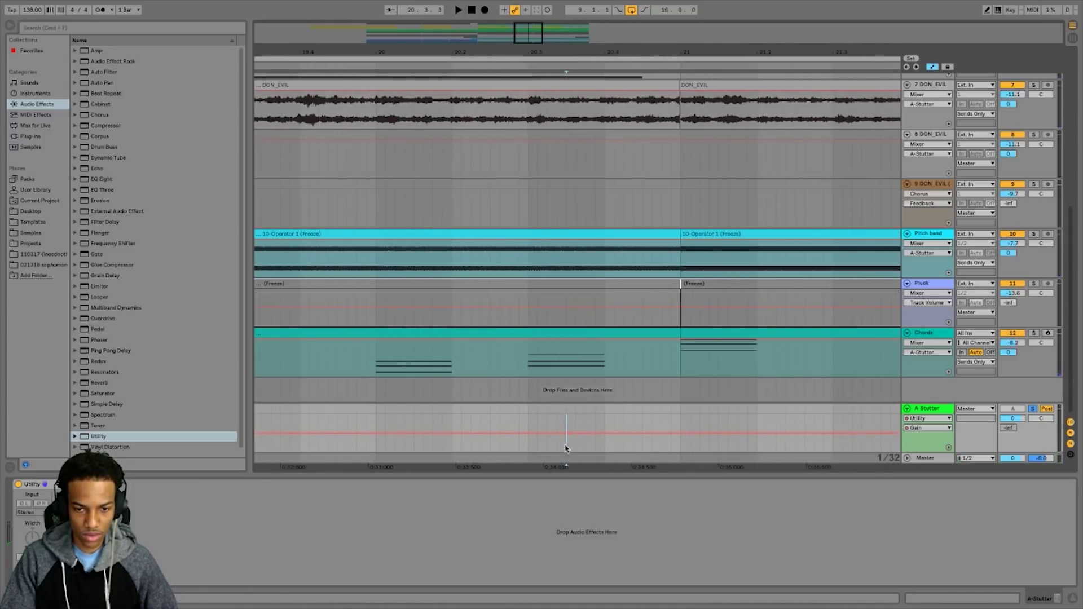
left_click_drag(560, 48, 560, 51)
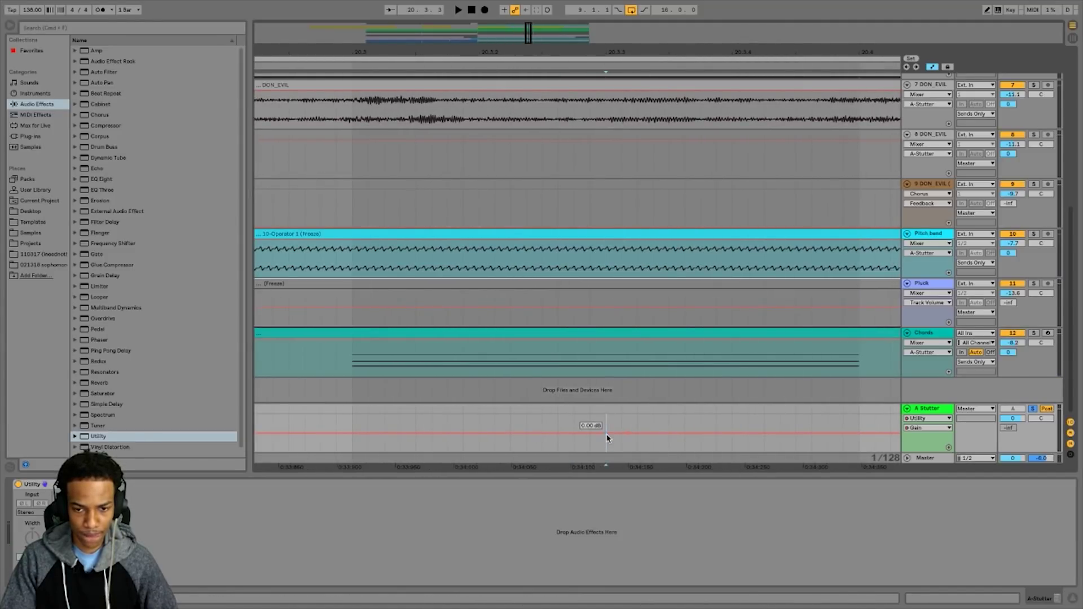
left_click_drag(612, 434, 612, 450)
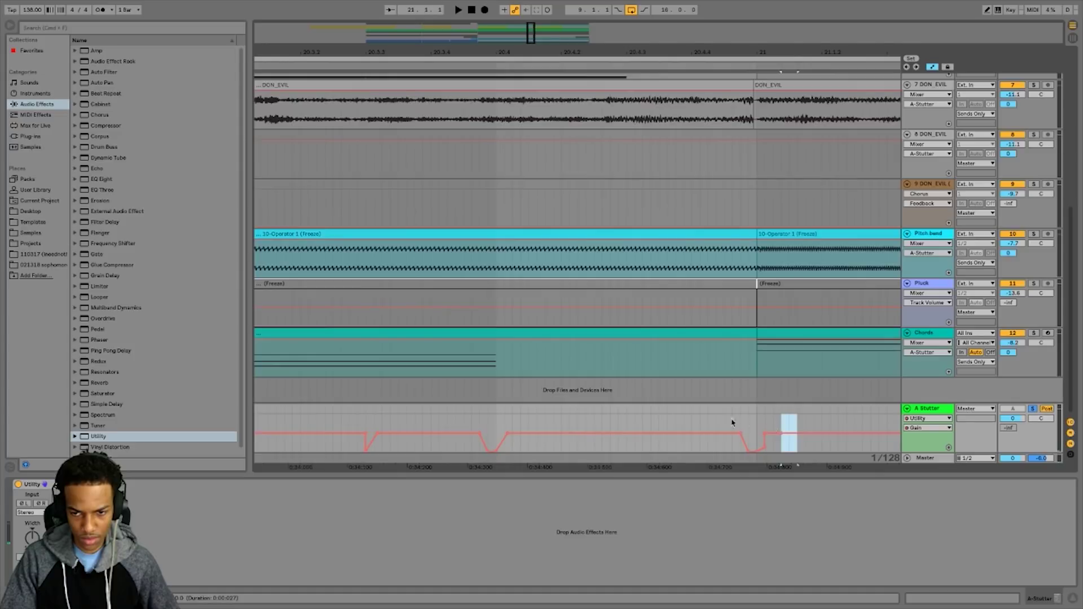
Play back the Stutter track's gain dips leading into bar 21
left_click(708, 420)
key("space")
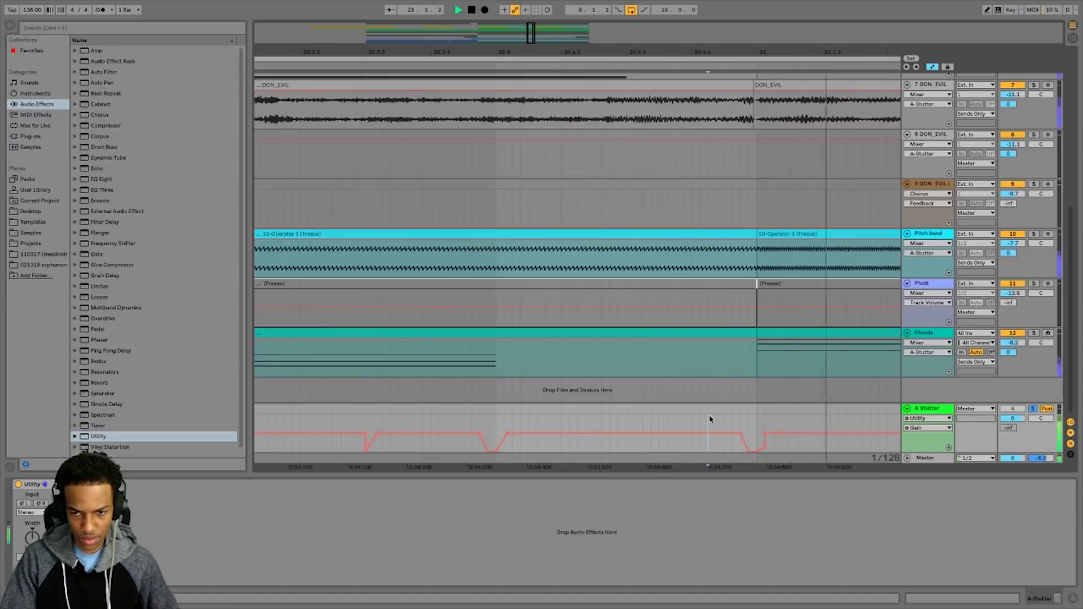
key("minus")
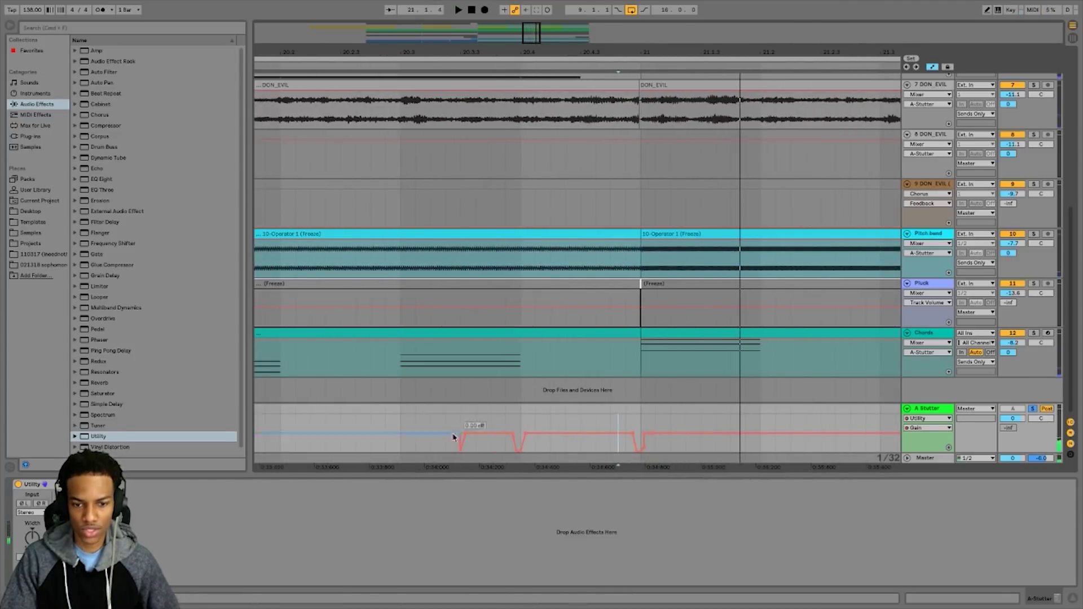
left_click(429, 445)
key("space")
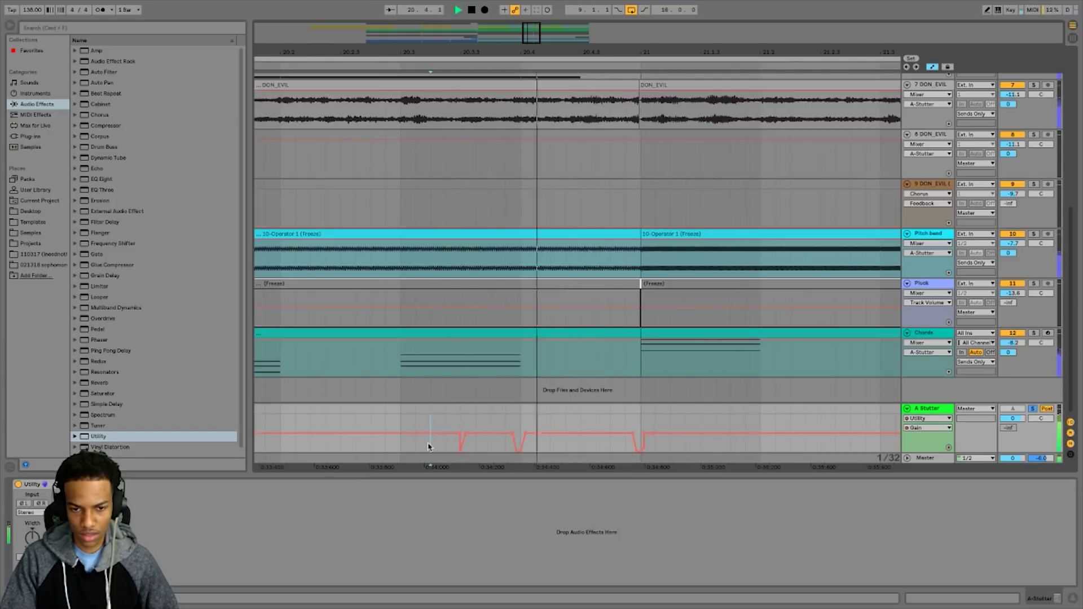
Unsolo the Stutter return track and play the full arrangement from bar 17
left_click(397, 446)
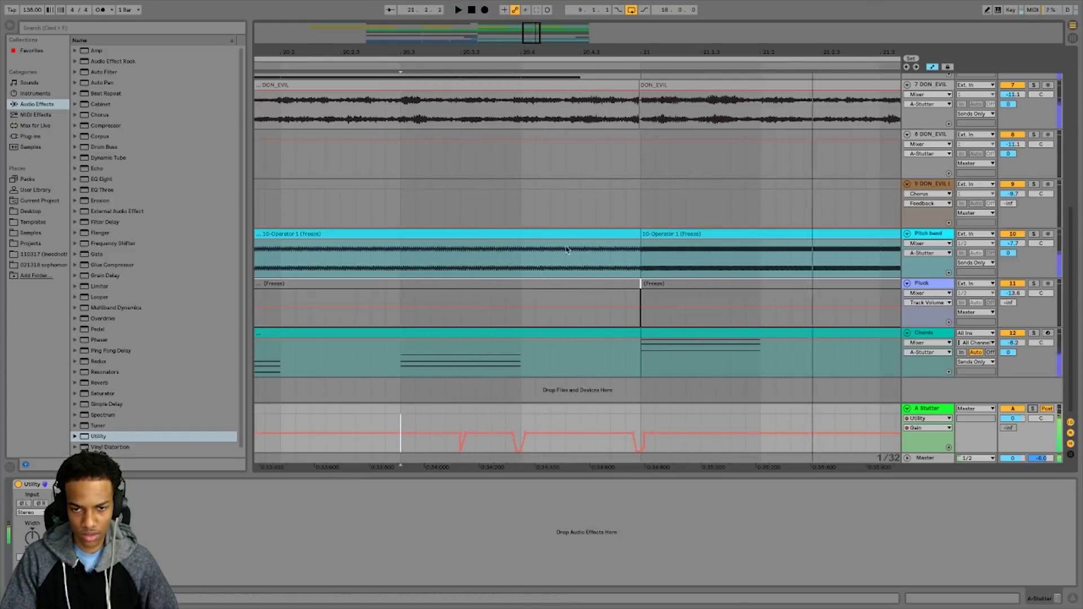
key("space")
left_click_drag(530, 33, 545, 42)
key("space")
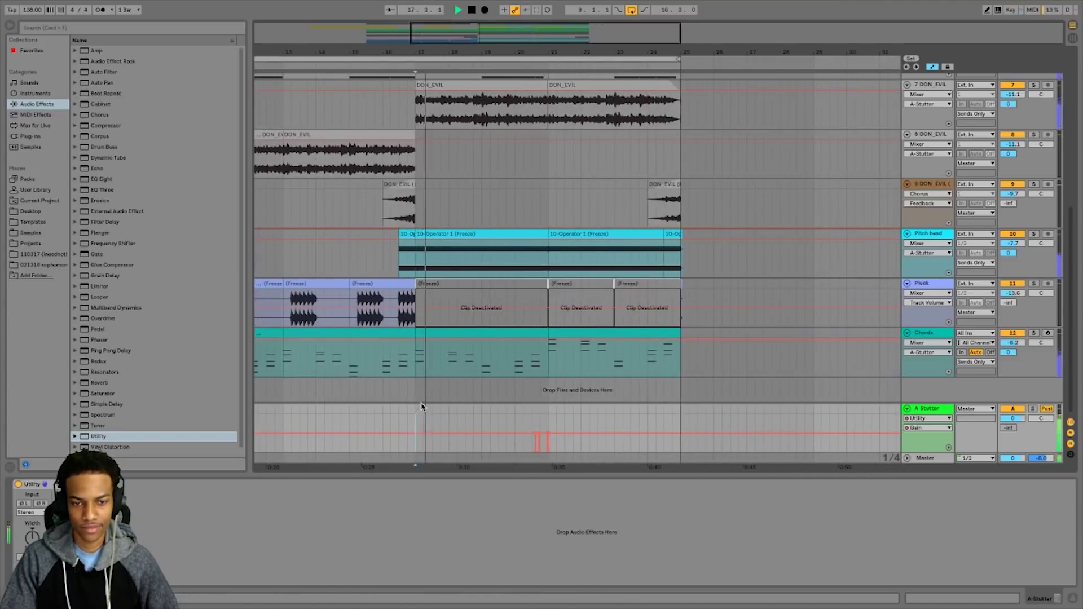
scroll(573, 349, "up", 10)
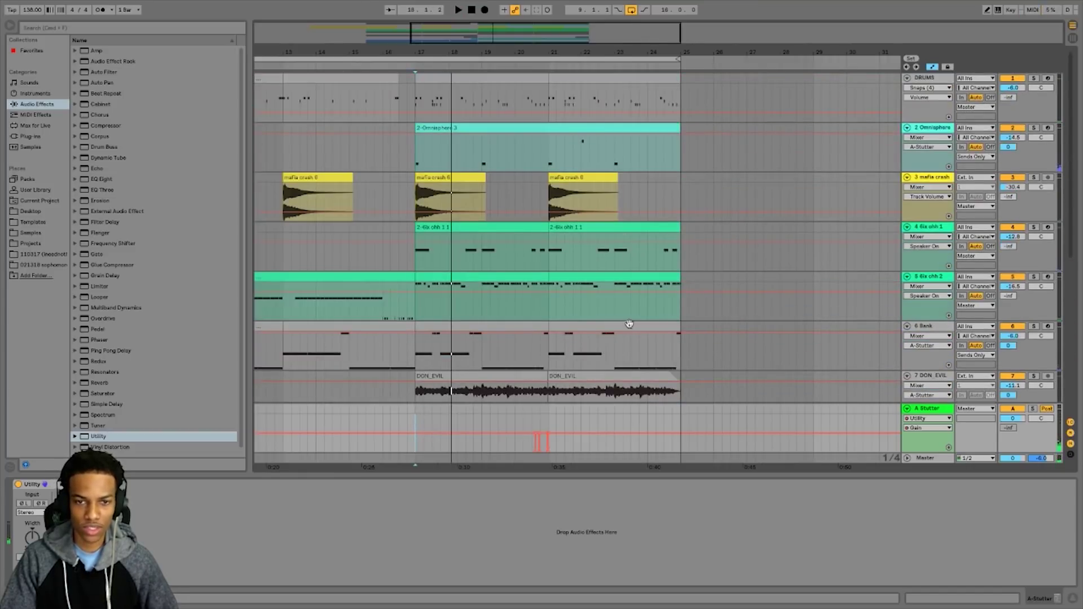
Hide the detail view and move the Omnisphere track down to sit directly above the Bank track
scroll(838, 370, "down", 5)
scroll(564, 327, "up", 4)
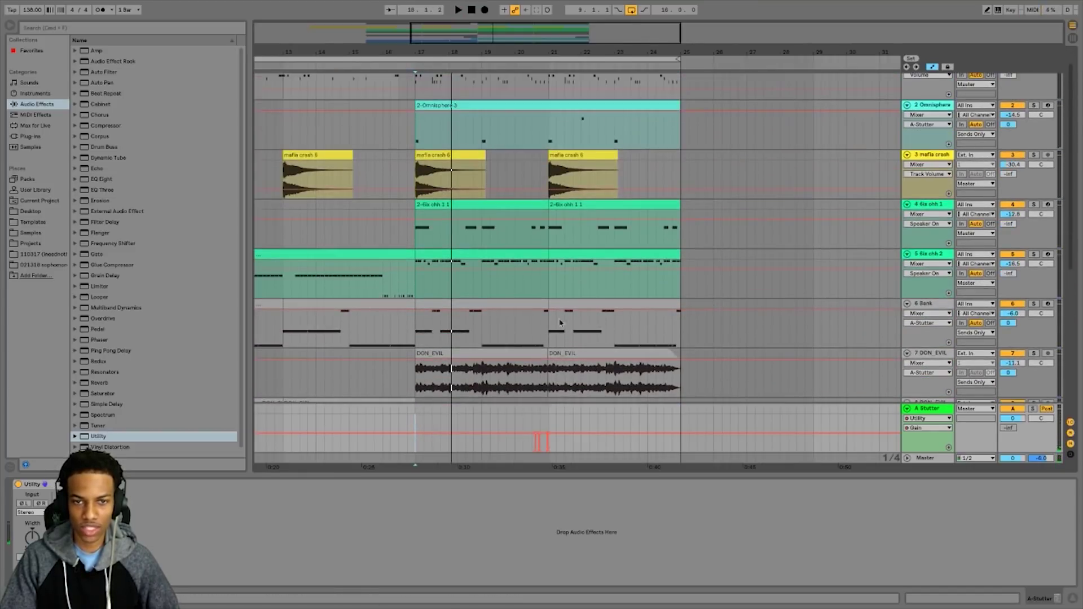
left_click(530, 286)
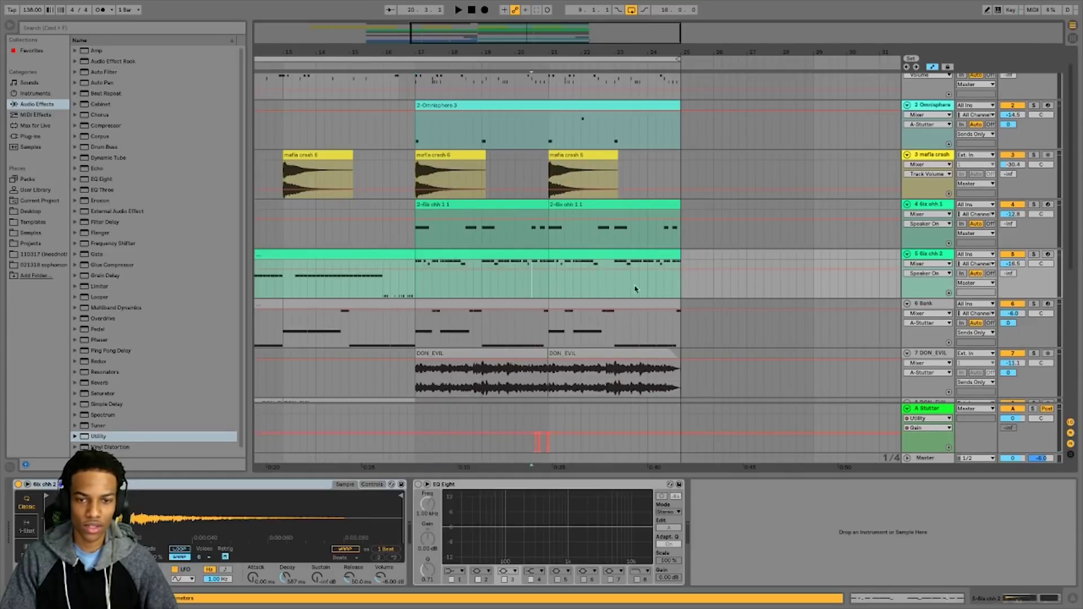
scroll(824, 301, "up", 1)
left_click(1068, 596)
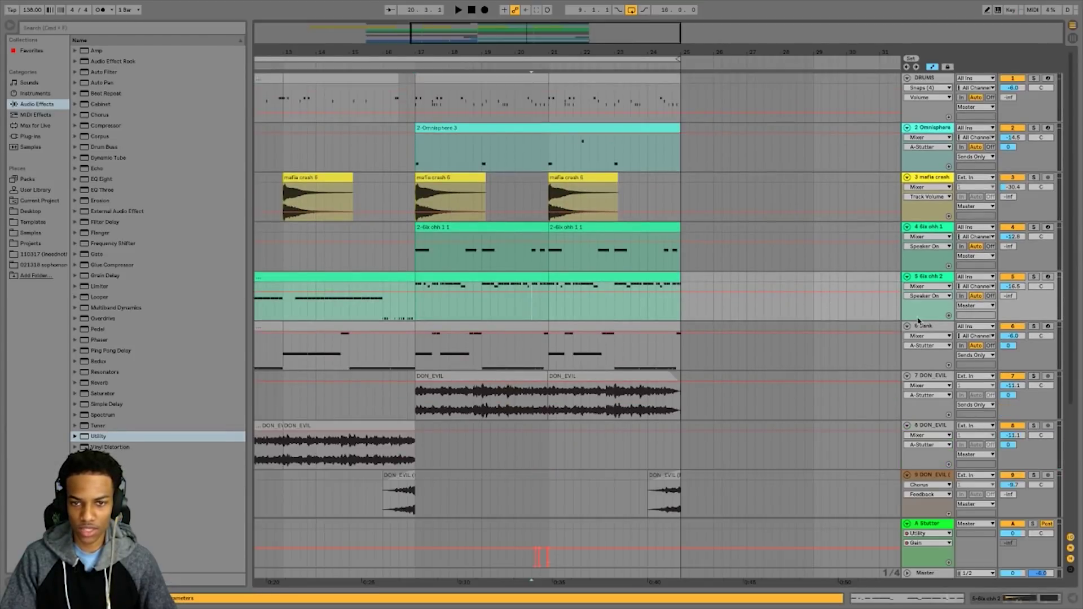
left_click_drag(933, 139, 913, 271)
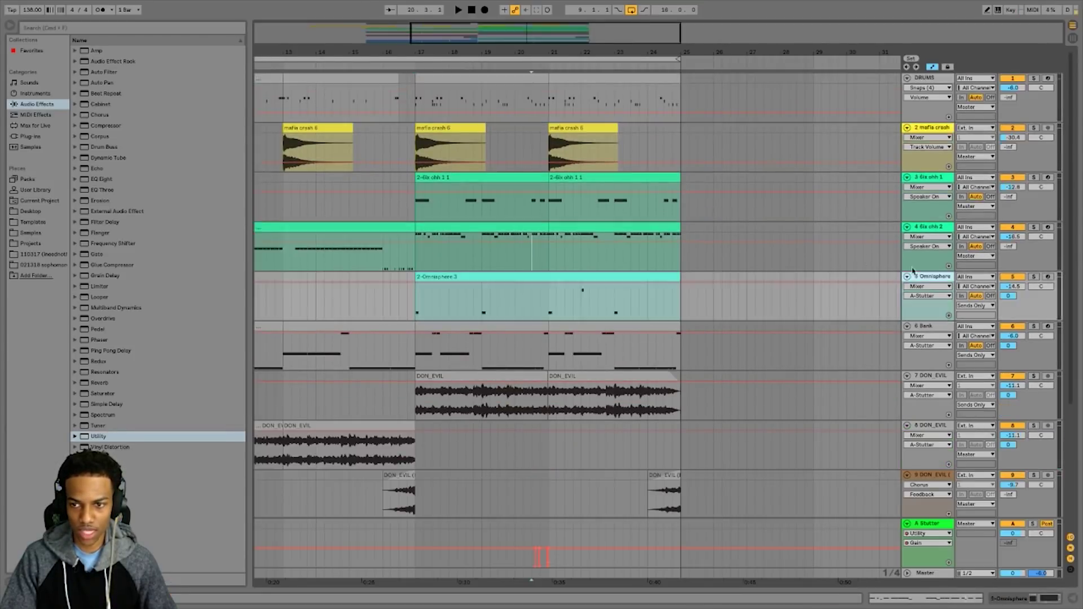
Group the DRUMS track, the mafia crash track and the two green percussion tracks beneath them
left_click(925, 161)
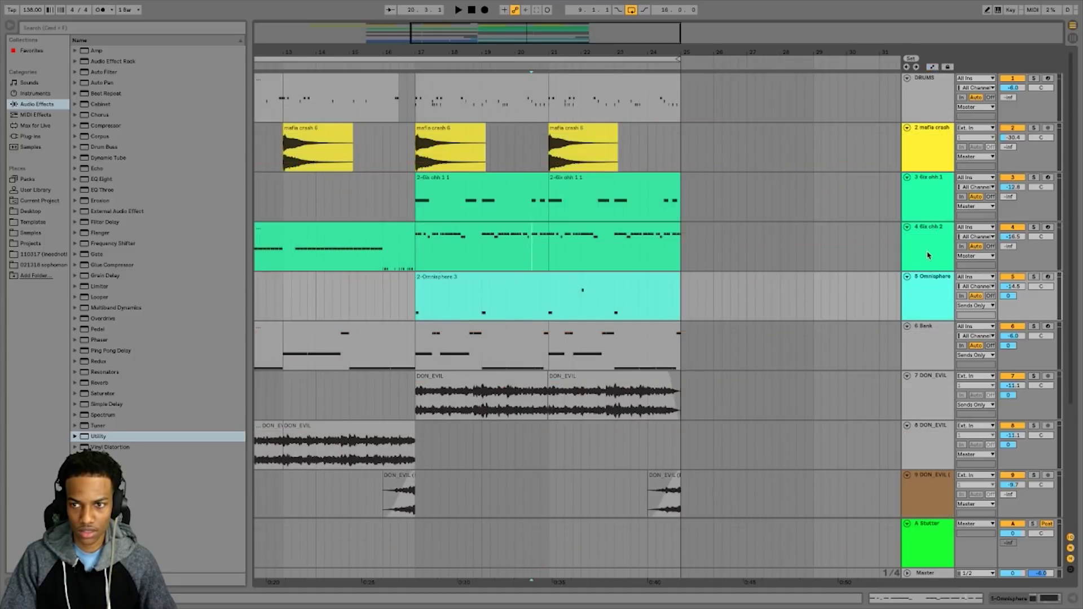
left_click(929, 257, "shift")
left_click(939, 95, "shift")
right_click(931, 103)
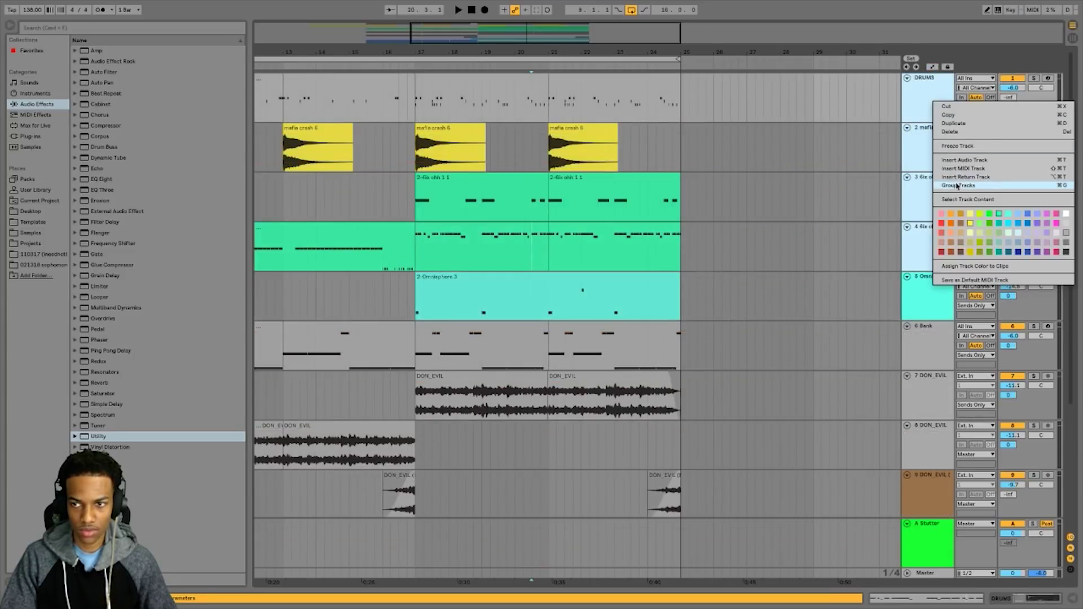
left_click(957, 185)
Solo the new group, play it back on its own, and unsolo it
left_click(1033, 66)
key("space")
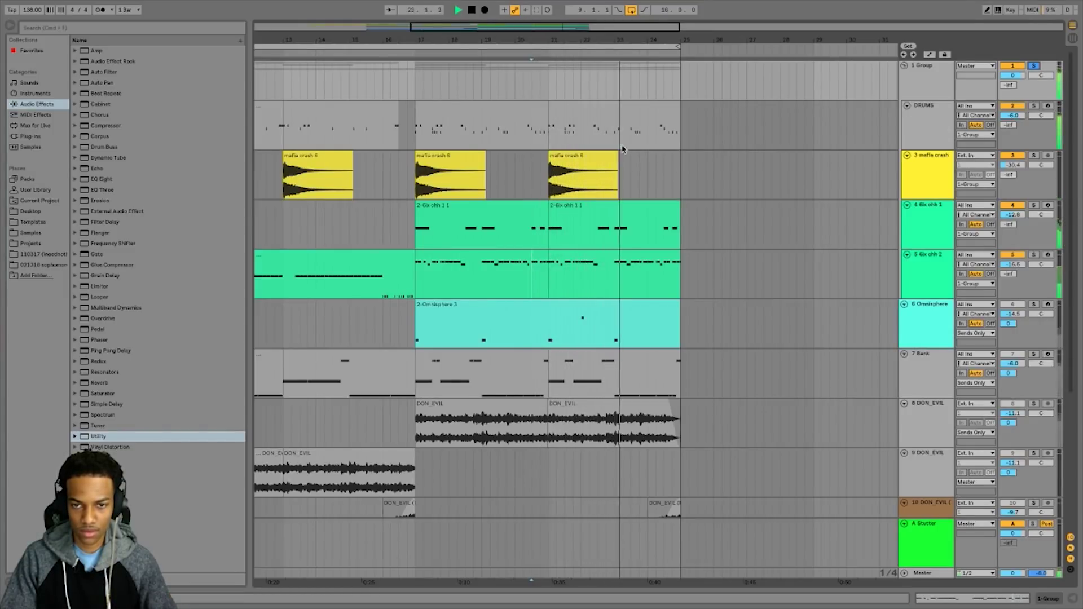
key("space")
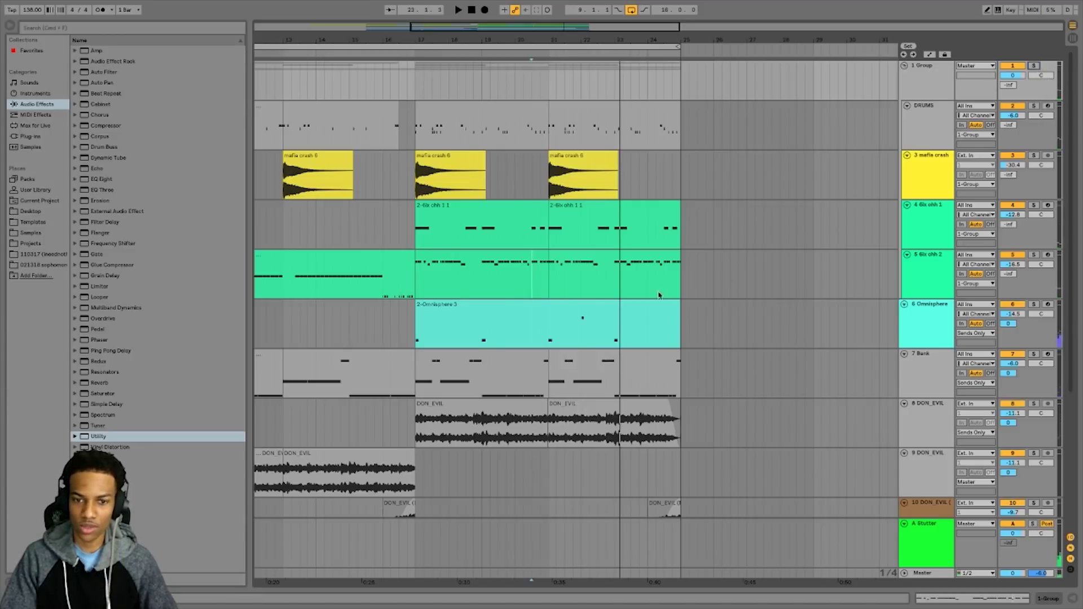
Play the full arrangement from about bar 20.3 and listen to the section's ending around bar 24
left_click(530, 344)
key("space")
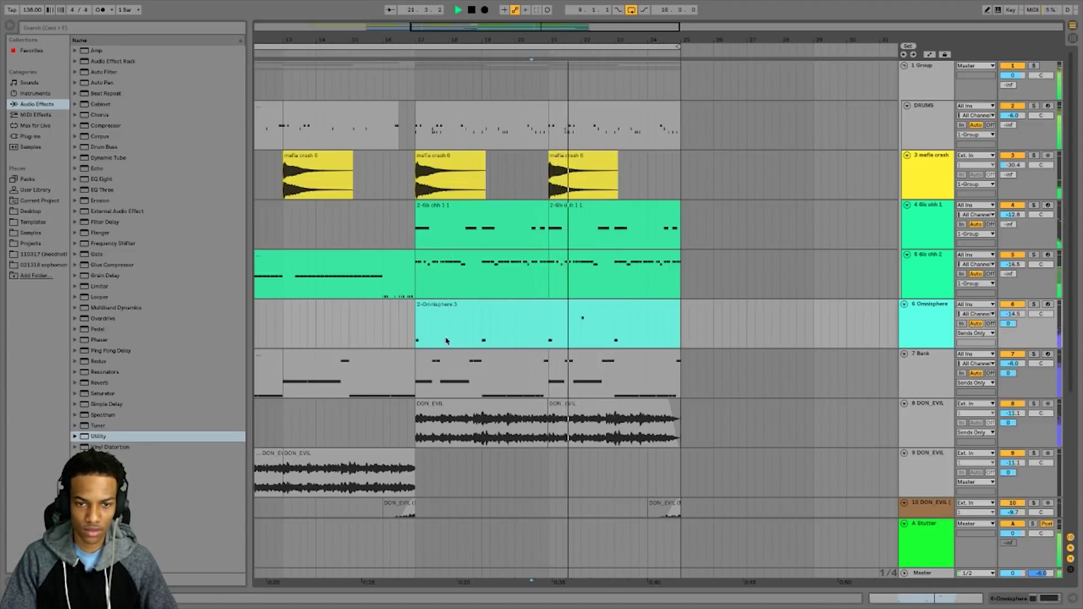
left_click(631, 342)
key("space")
scroll(669, 343, "down", 1)
key("space")
left_click(654, 313)
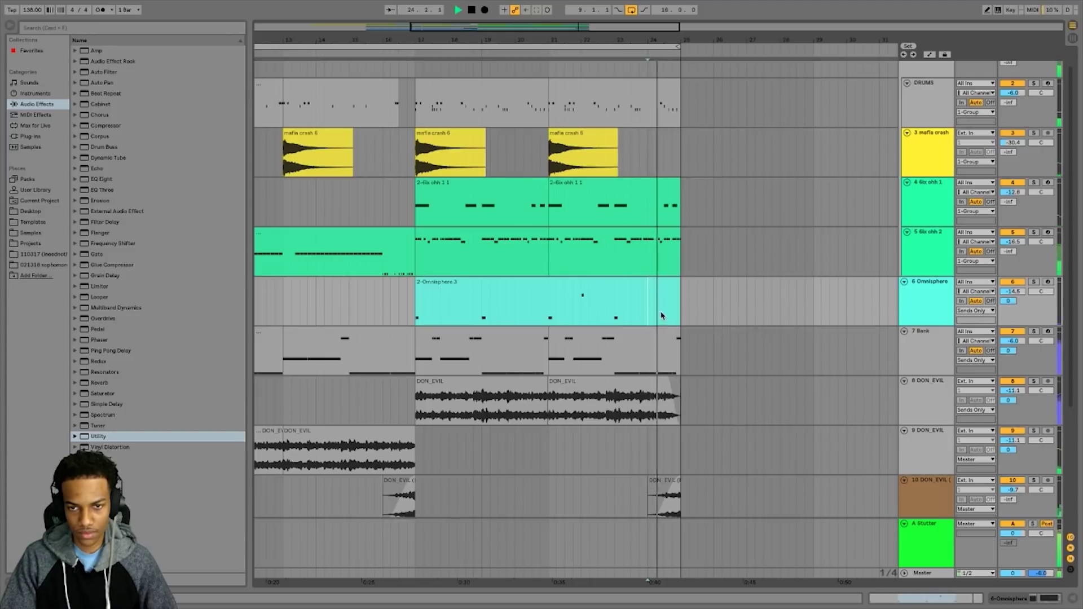
key("space")
Trim the final clips on both green tracks, the Omnisphere track and the DRUMS track to end at 24.4.1, and play the ending
left_click_drag(549, 265, 672, 237)
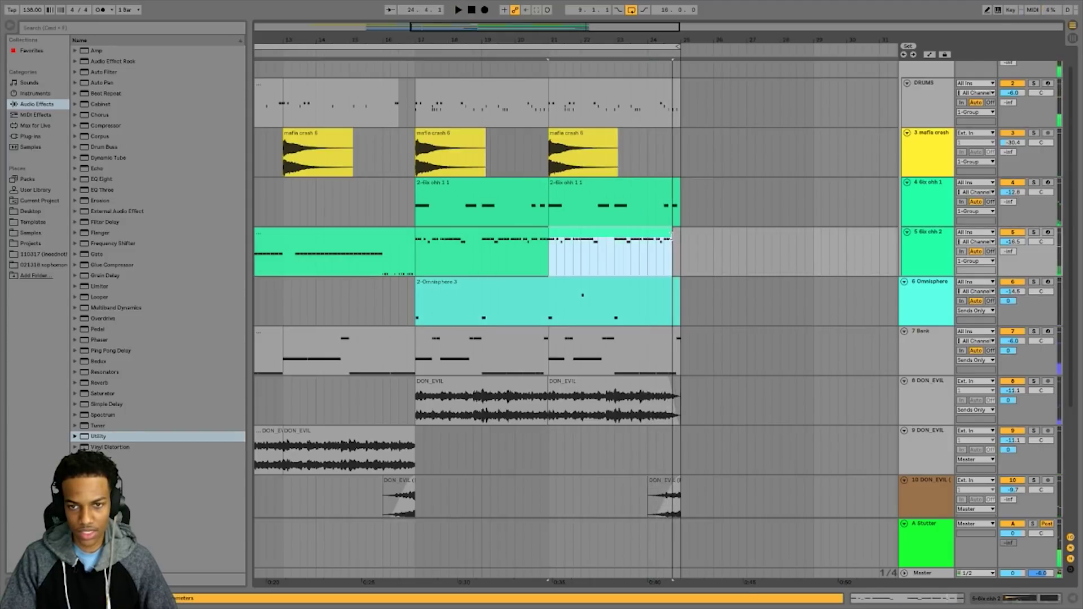
key("Up")
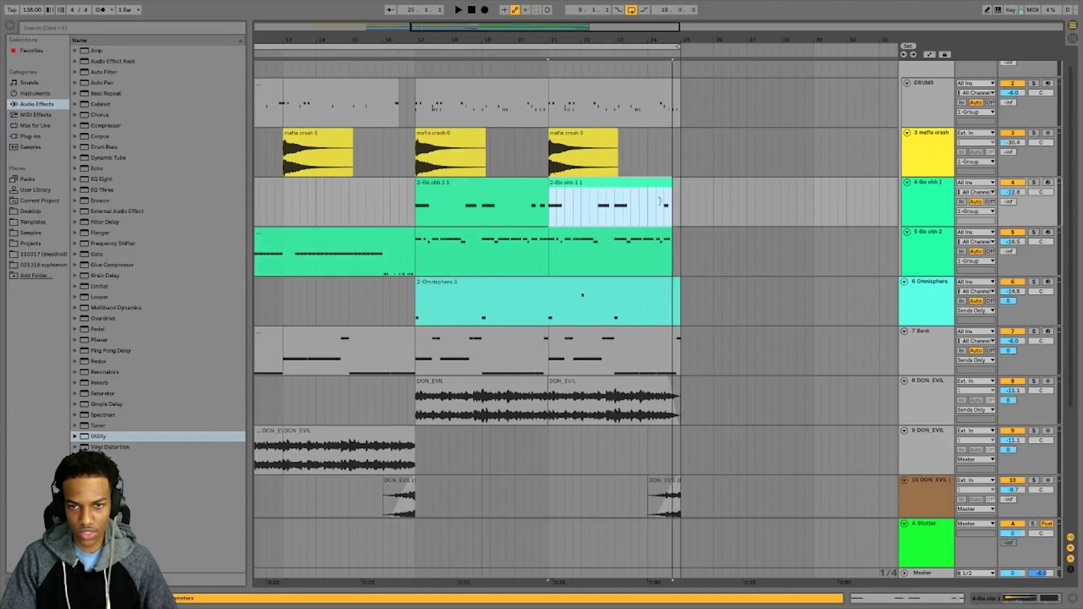
left_click_drag(674, 290, 670, 288)
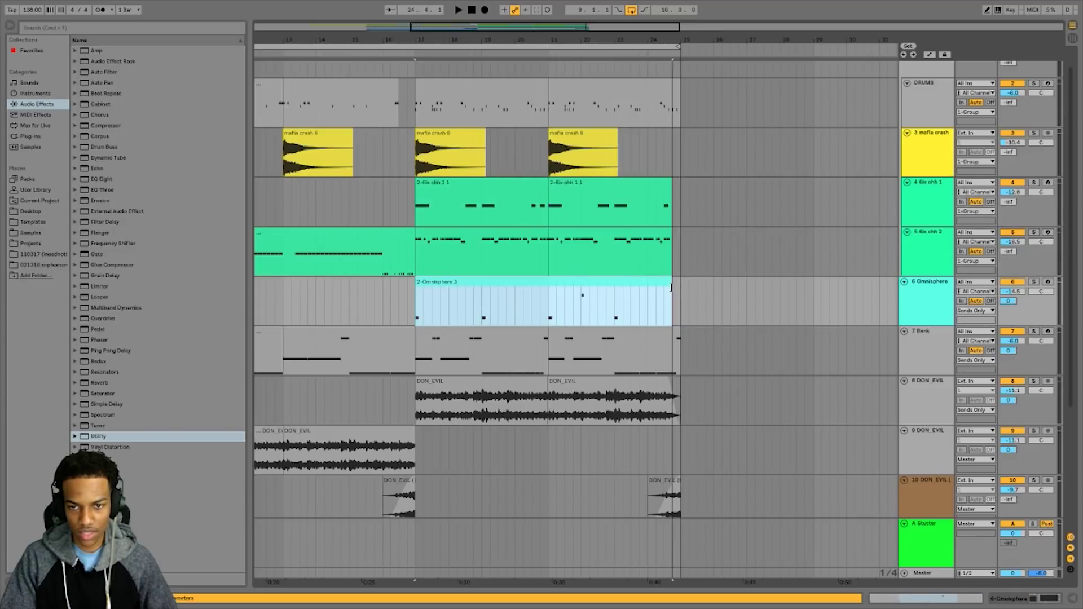
left_click_drag(681, 108, 549, 106)
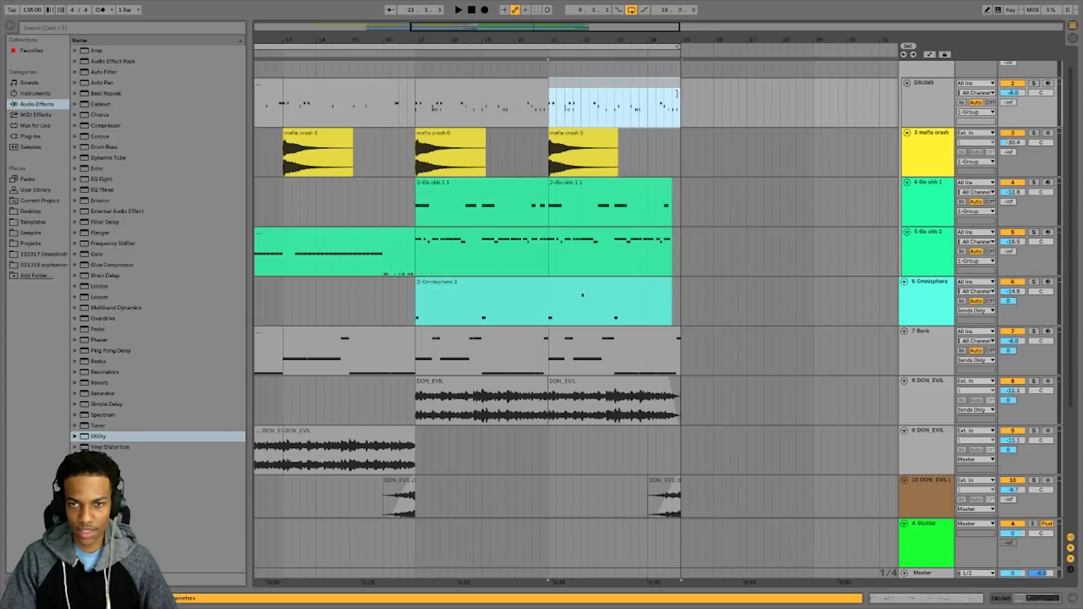
left_click(657, 116)
key("space")
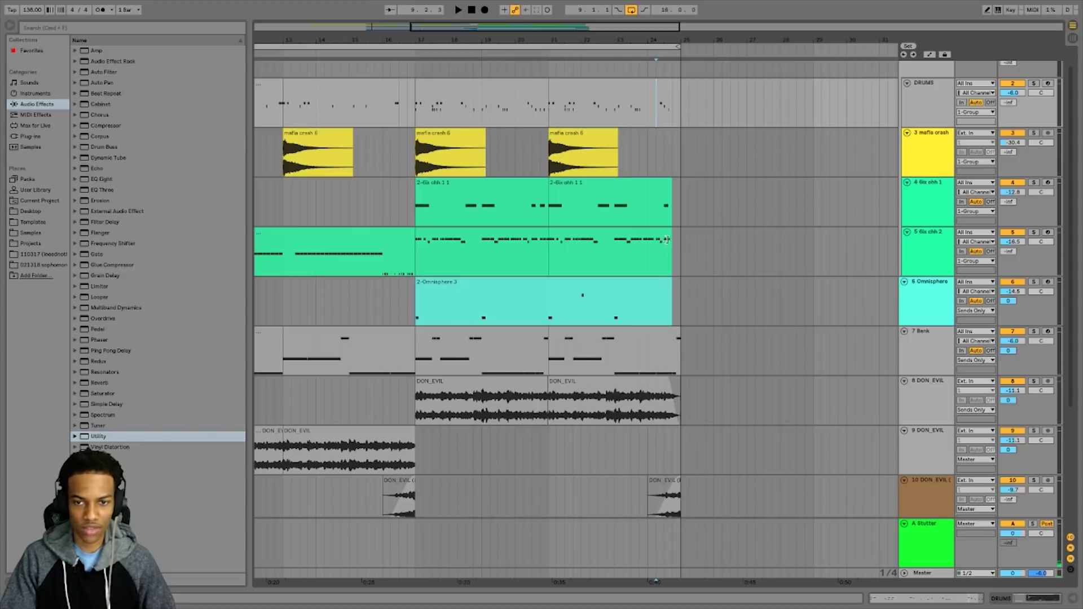
Extend the last clip on the second green track to bar 25 and trim it back to 24.4.1
left_click_drag(666, 239, 677, 239)
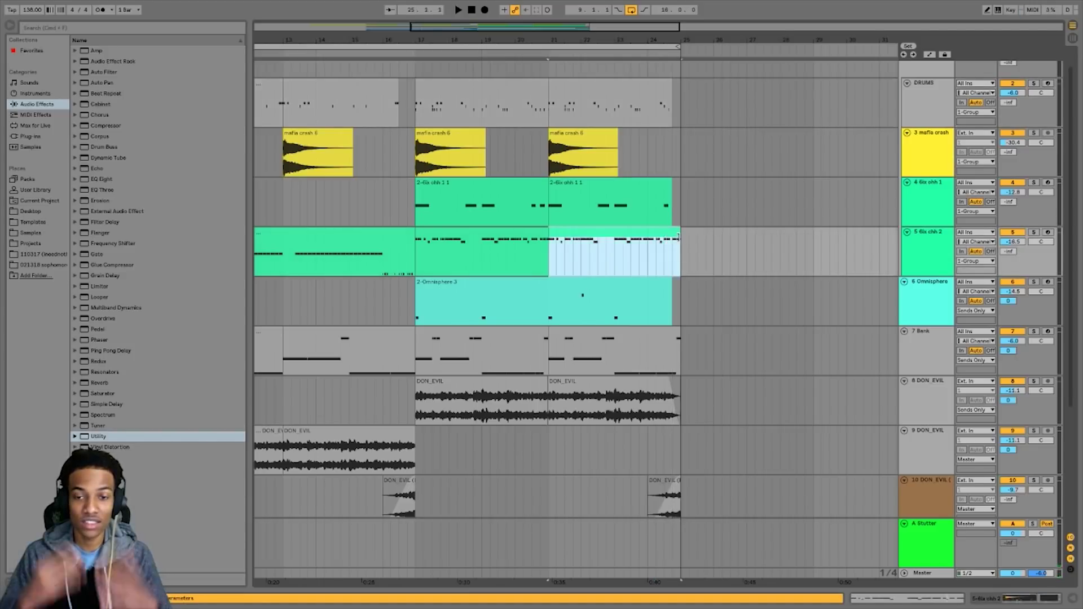
left_click(668, 262)
left_click_drag(675, 239, 672, 239)
Play back the trimmed ending from bar 24
left_click(631, 265)
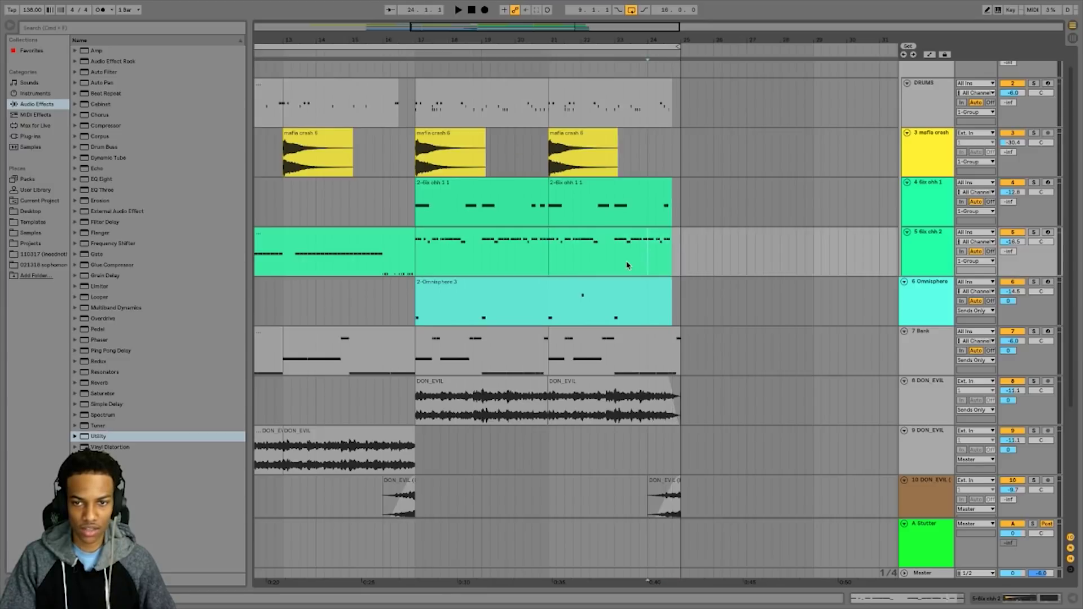
key("space")
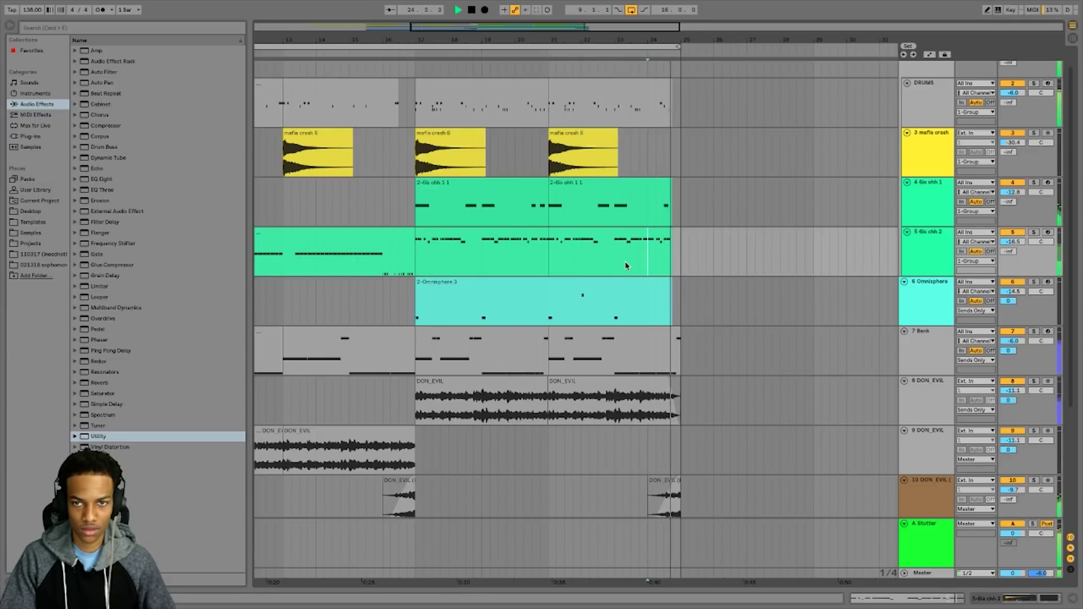
Transpose the frozen Pluck clip at bar 13 by 12 semitones and listen to it in the arrangement
left_click_drag(570, 30, 564, 12)
scroll(484, 435, "down", 5)
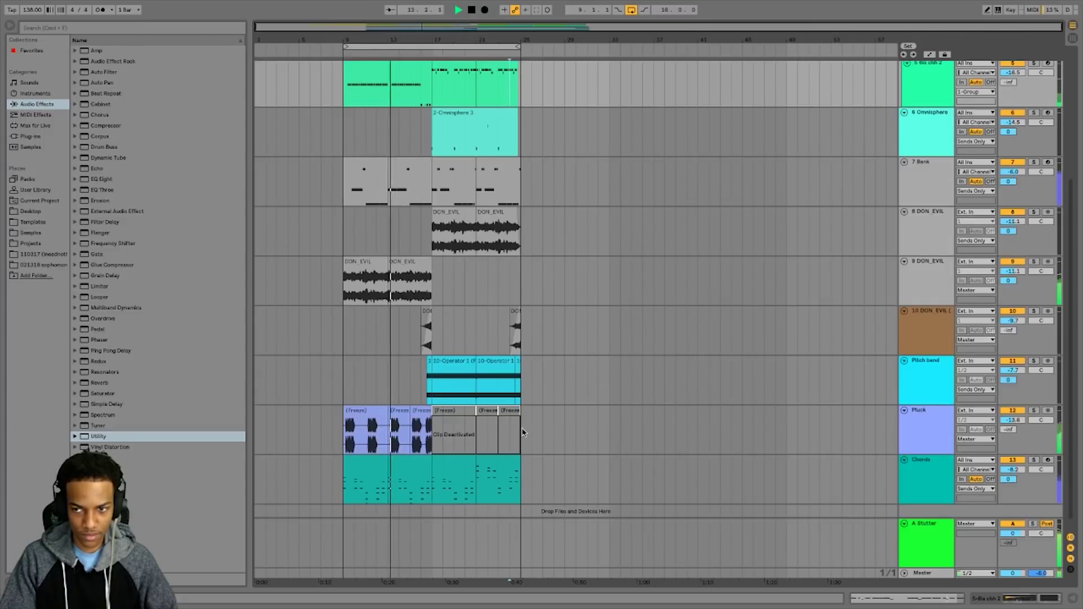
left_click(402, 413)
double_click(402, 413)
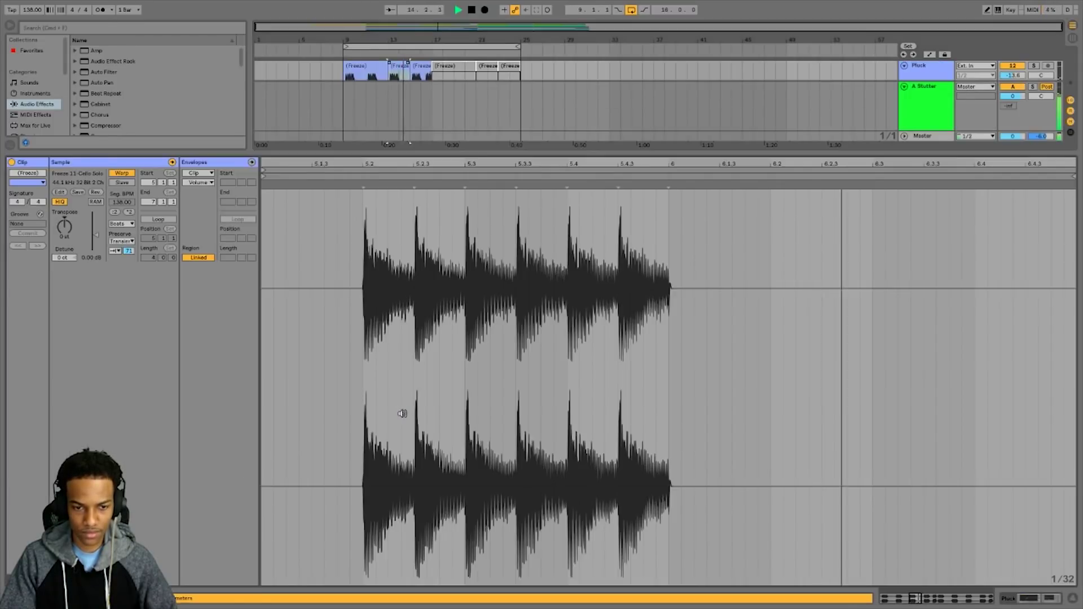
left_click_drag(64, 226, 64, 220)
key("space")
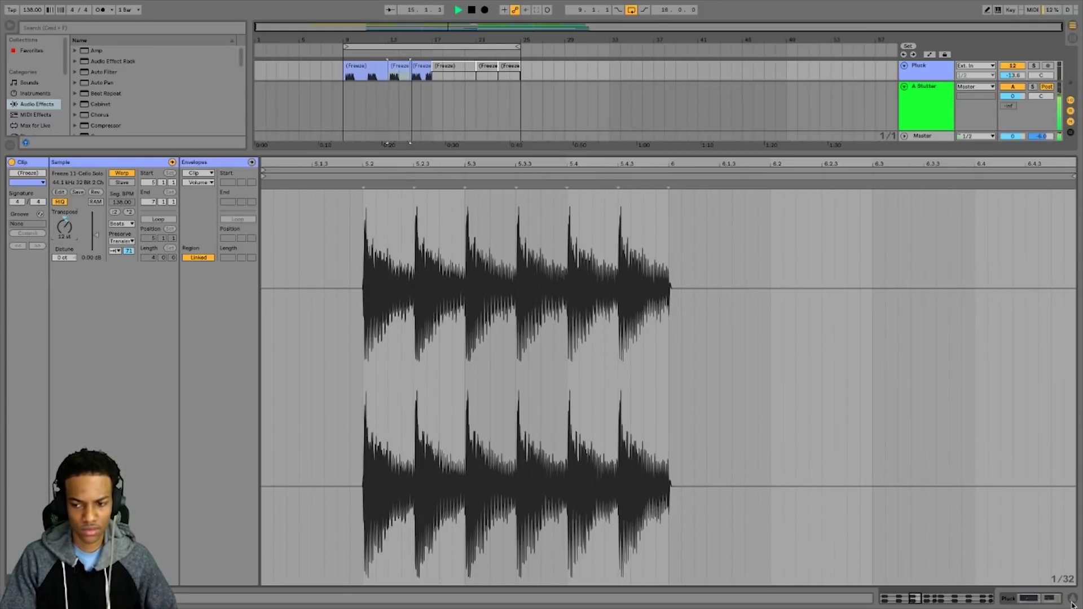
key("ctrl+alt+l")
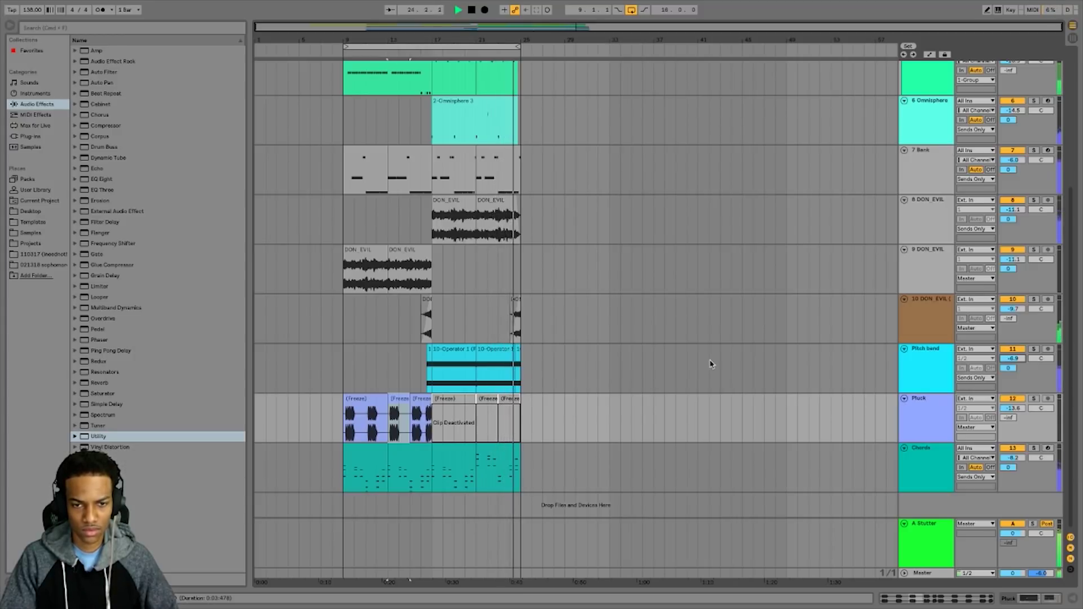
Transpose the Pitch bend clip at bar 17 to -12 st and set its warp mode to Complex Pro
scroll(648, 344, "up", 4)
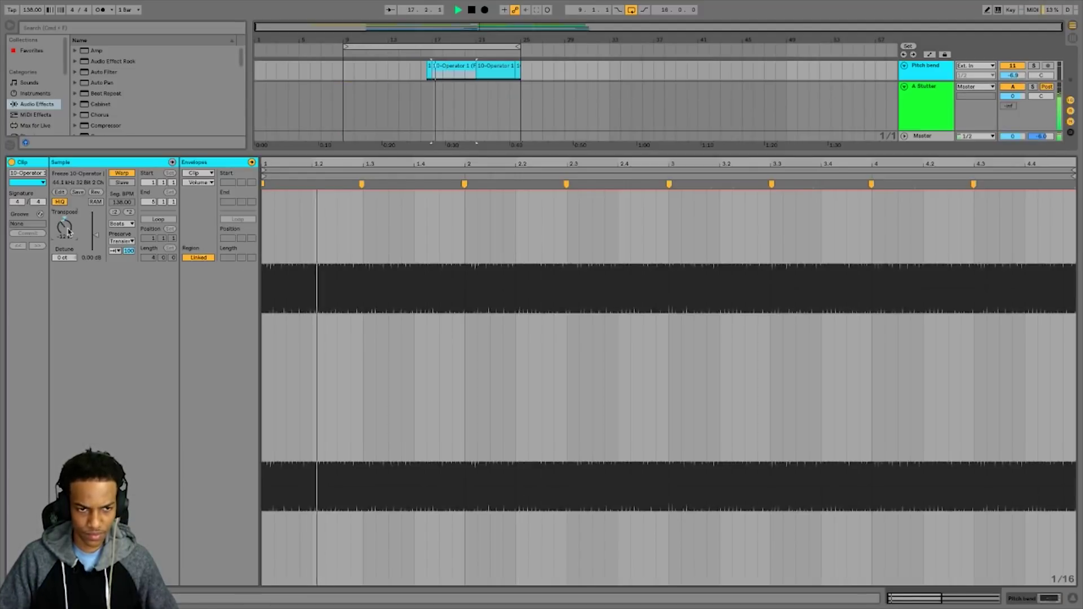
left_click(121, 223)
left_click(114, 278)
key("space")
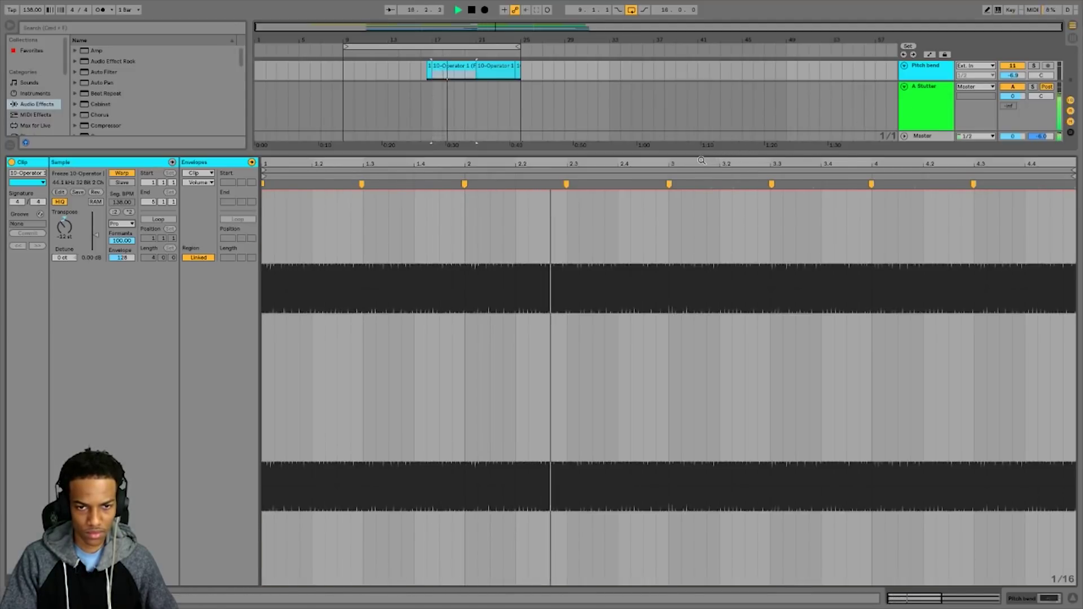
Try a different Formants value on the Pitch bend clip and restore the default
left_click_drag(122, 240, 122, 271)
key("Delete")
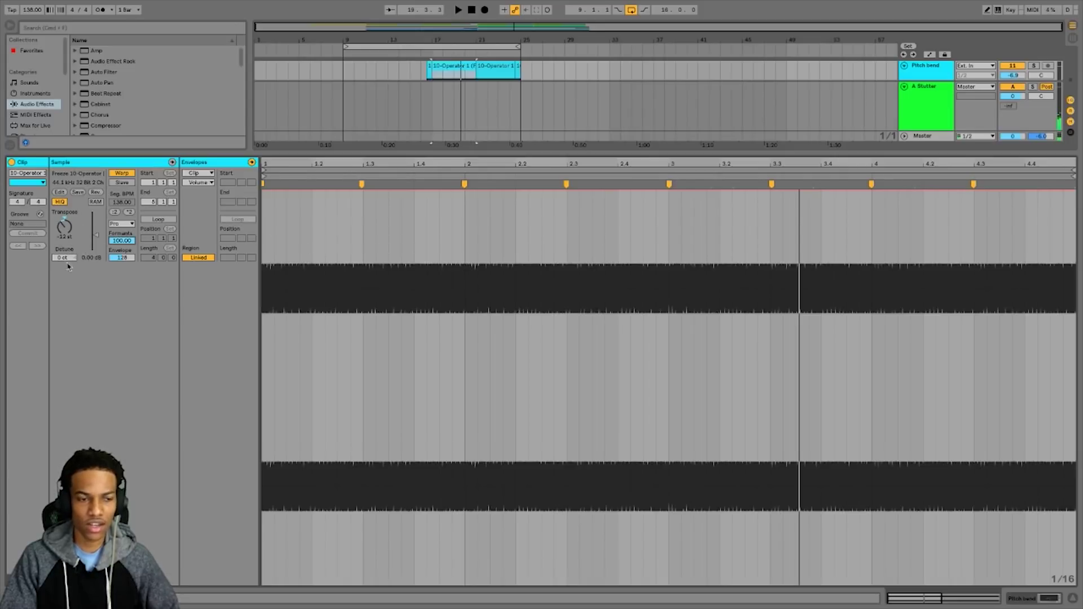
left_click(121, 224)
left_click(118, 250)
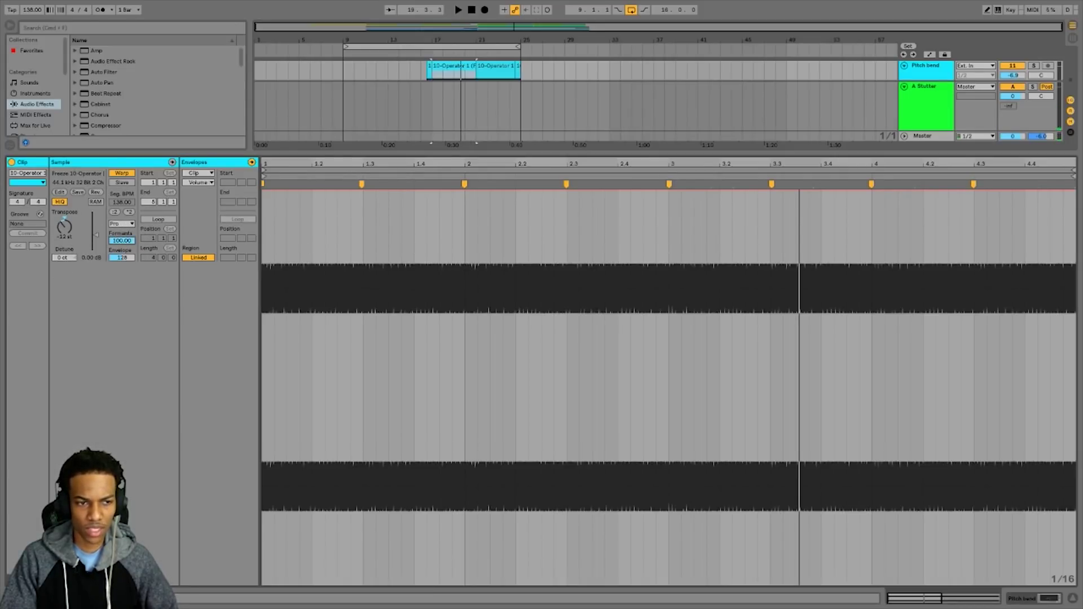
Solo the Pitch bend track and, during playback, reset the clip's Formants to 100.00 and set its Envelope to 143
left_click(1036, 66)
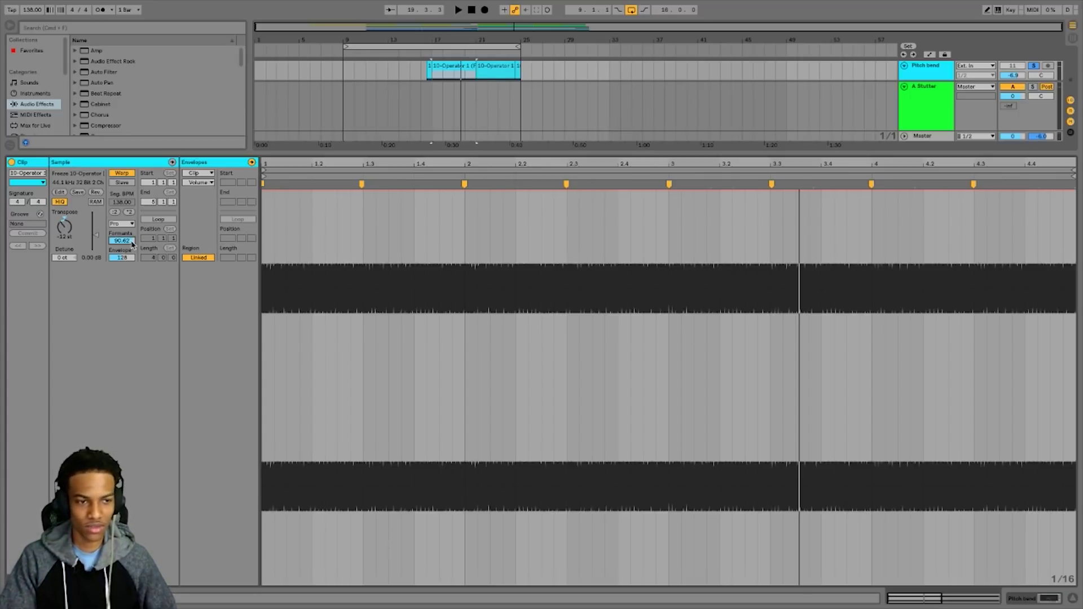
key("space")
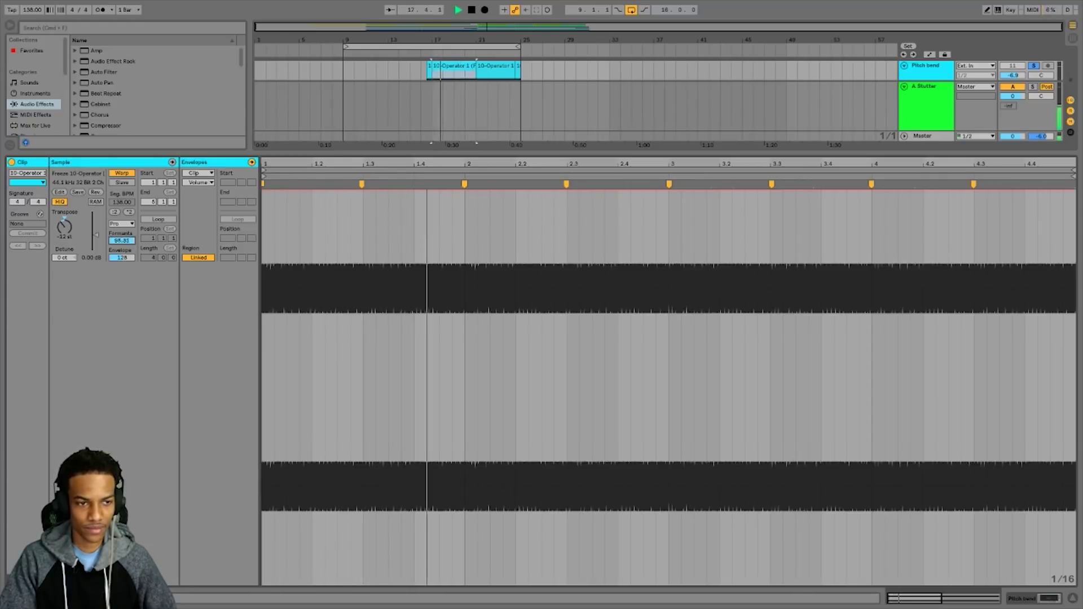
key("Delete")
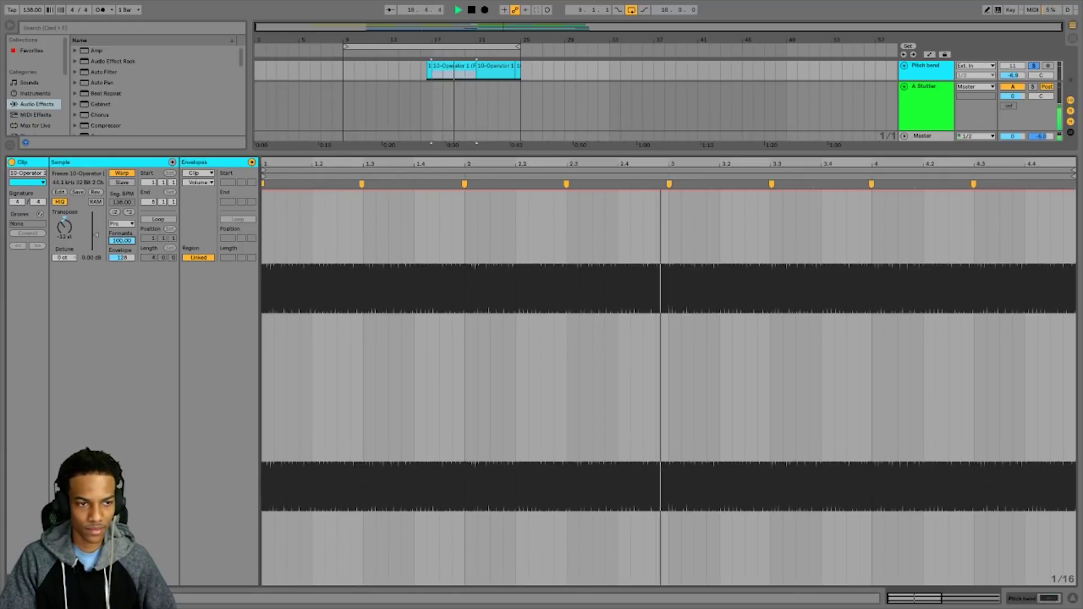
type("153")
key("Return")
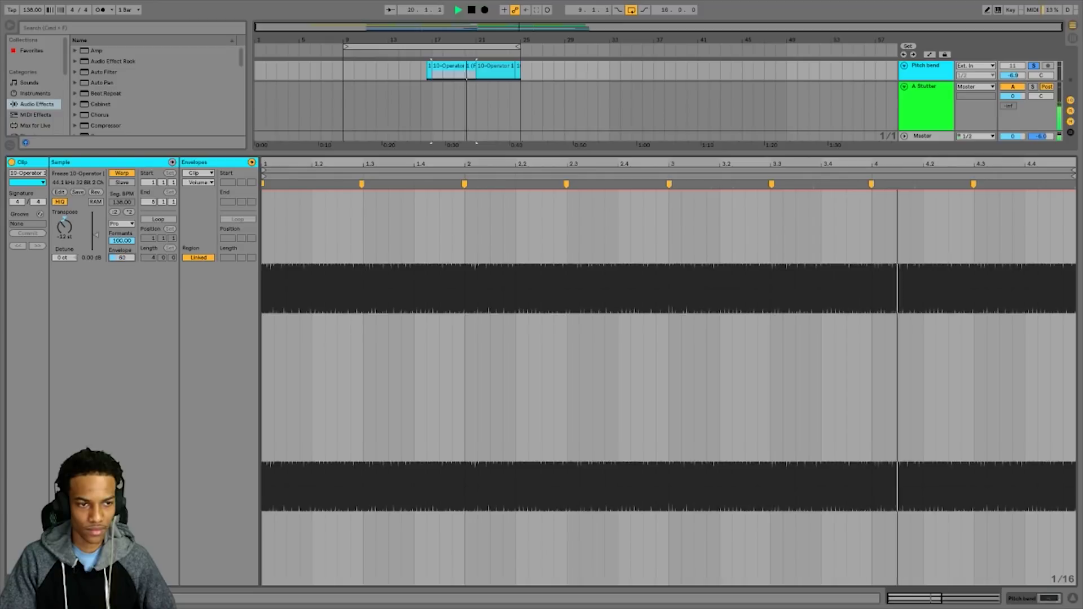
key("Down")
key("Down")
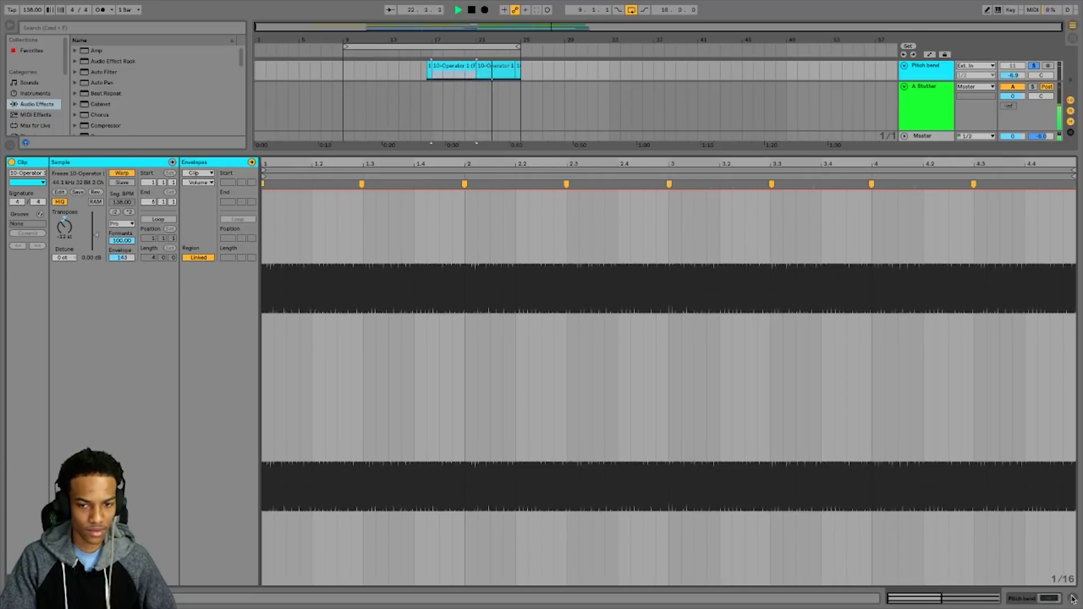
Transpose the Pitch bend clip at bar 21 to -12 st, set its warp mode to Complex Pro, and play it
key("super+alt+l")
key("space")
left_click(515, 350)
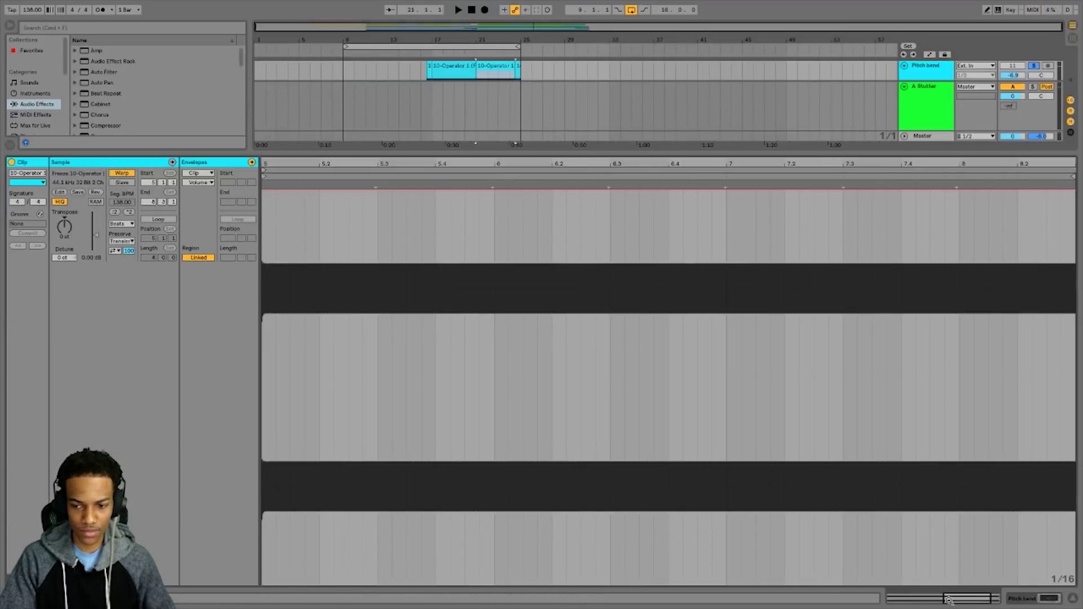
key("super+alt+l")
left_click_drag(64, 226, 73, 233)
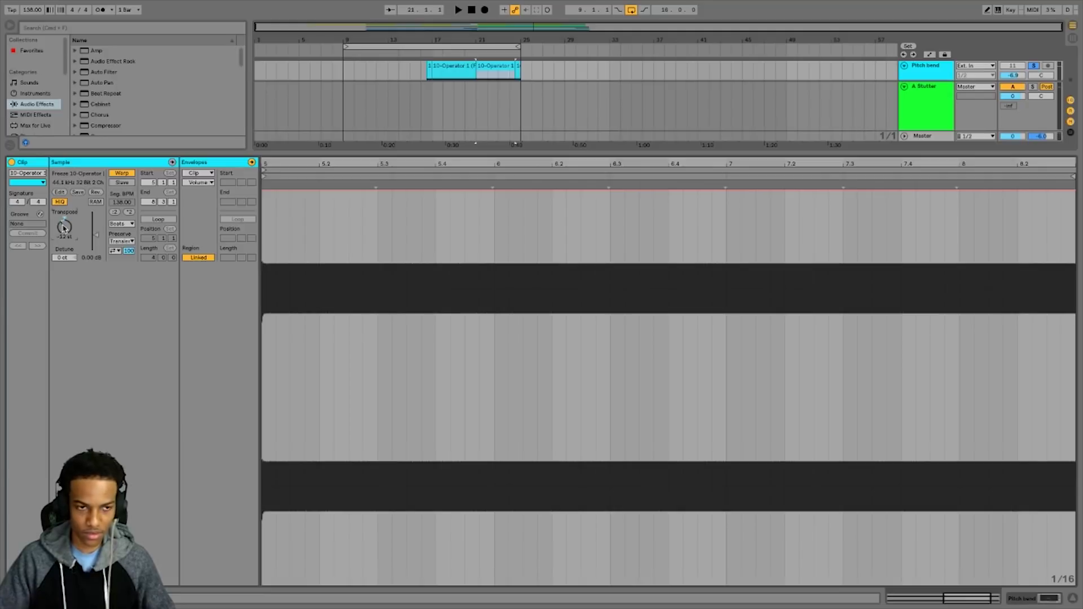
left_click(121, 224)
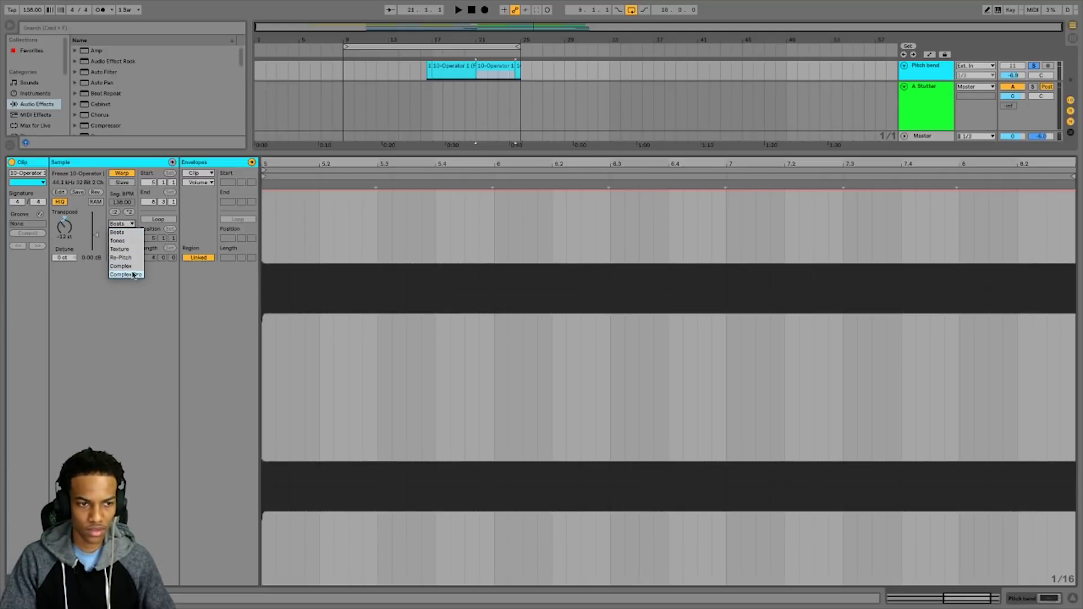
left_click(135, 274)
key("space")
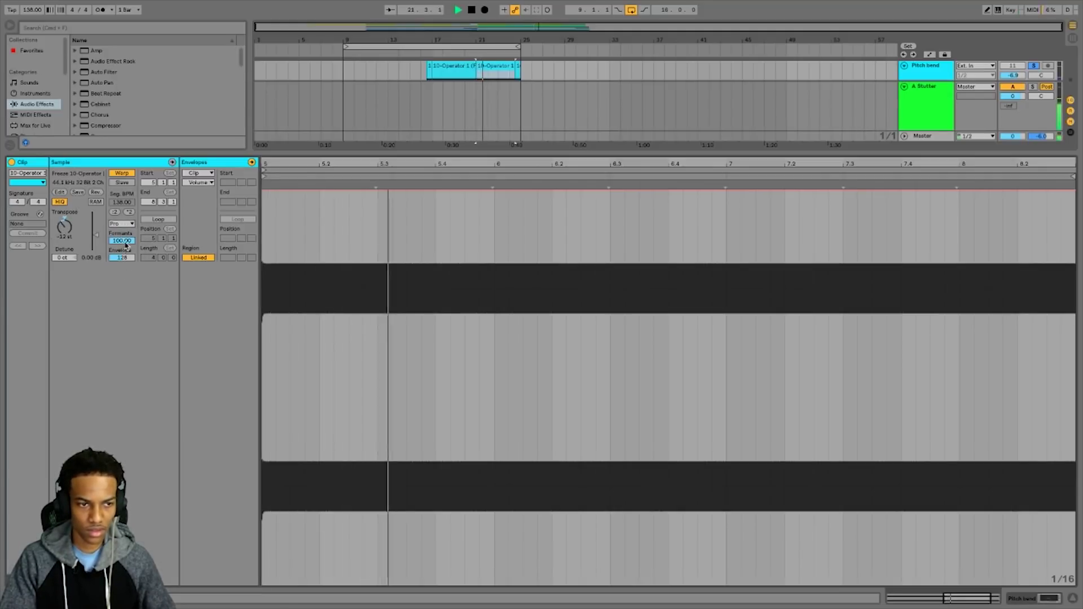
Audition different Envelope values on the Pitch bend clip at bar 21 during playback and set the Envelope to 143
key("space")
key("Delete")
key("space")
key("space")
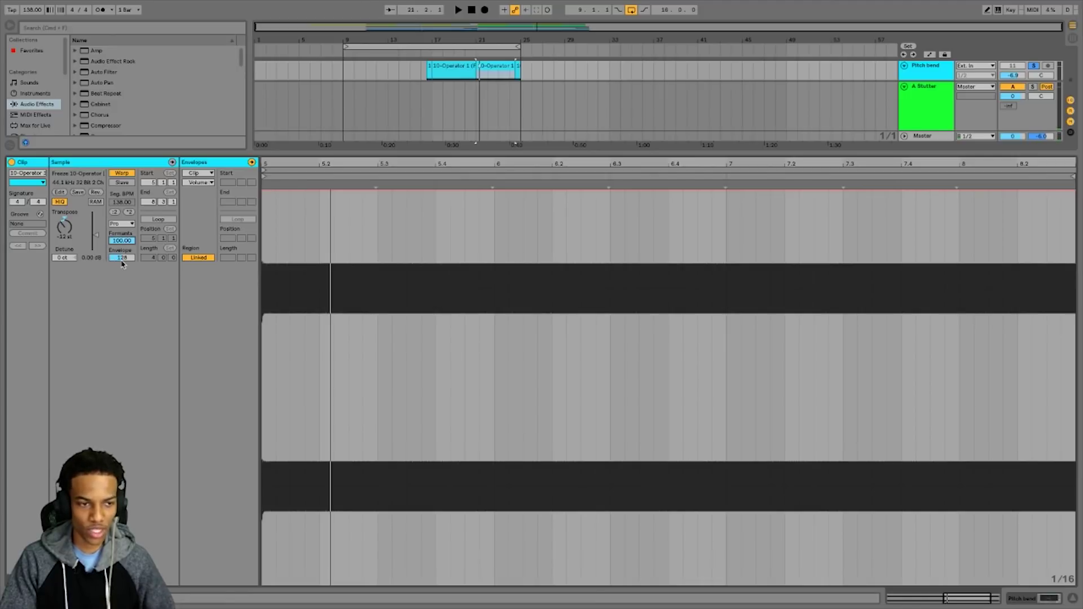
key("space")
mouse_move(122, 257)
left_mouse_down()
mouse_move(121, 214)
mouse_move(125, 260)
left_mouse_up()
key("space")
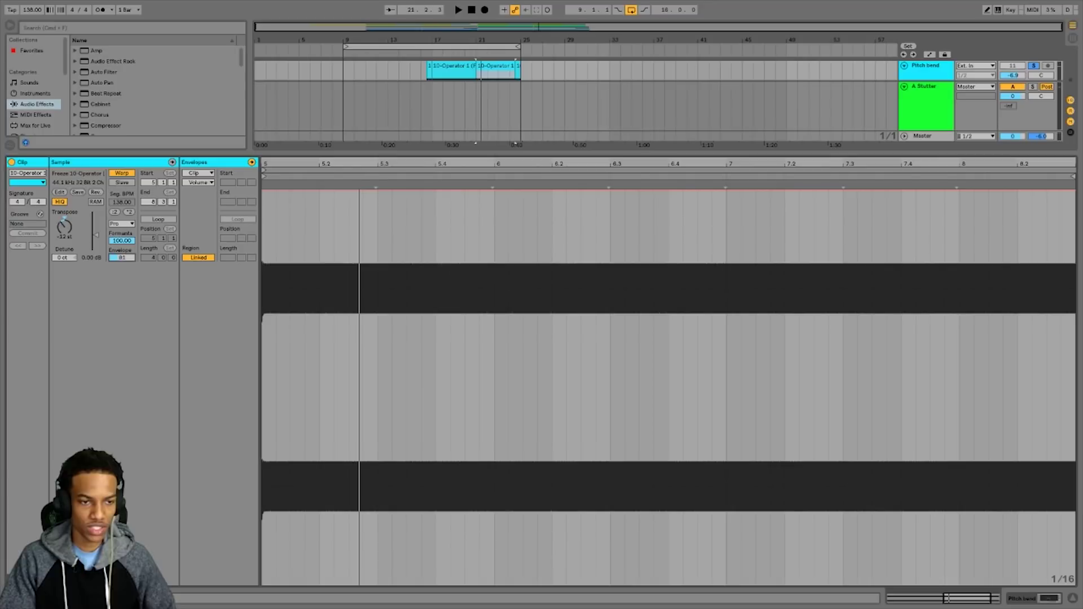
key("space")
left_click_drag(121, 257, 121, 270)
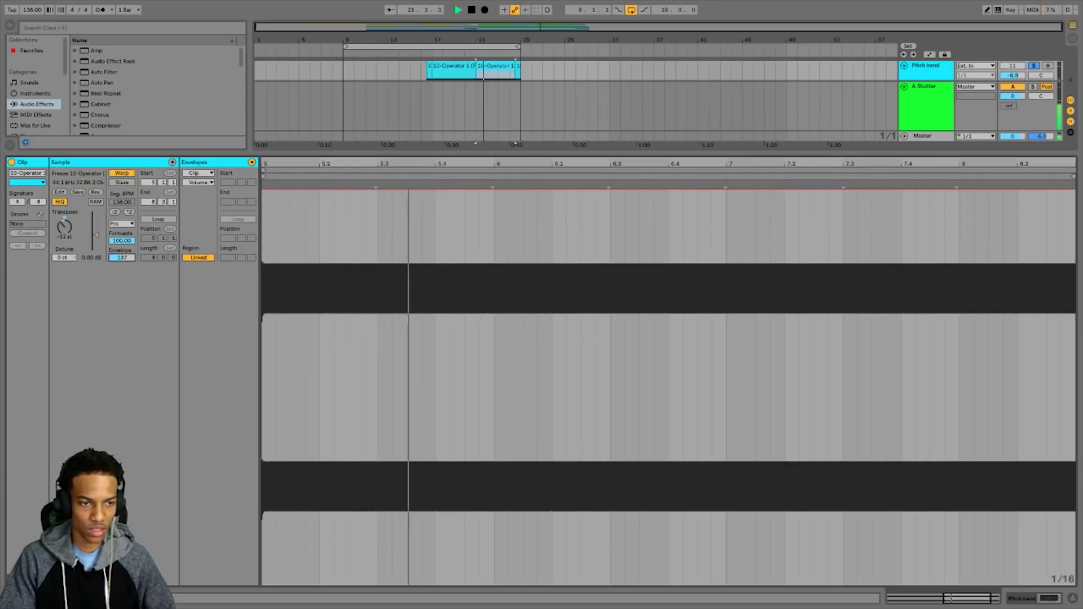
key("space")
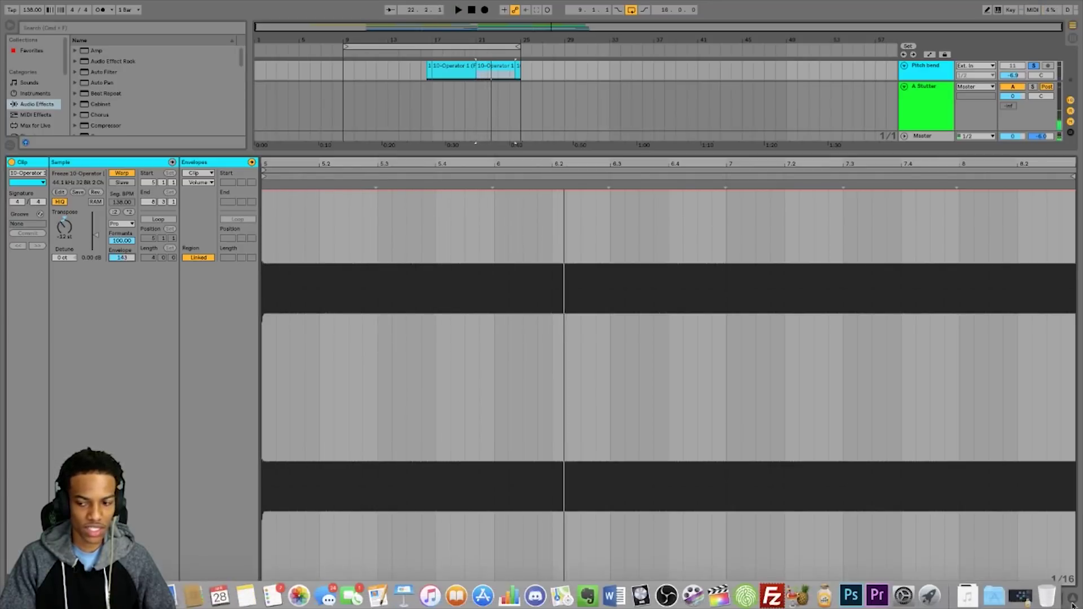
Unsolo the Pitch bend track and play the full arrangement from the start of its first clip, just before bar 17
key("super+alt+l")
left_click(428, 375)
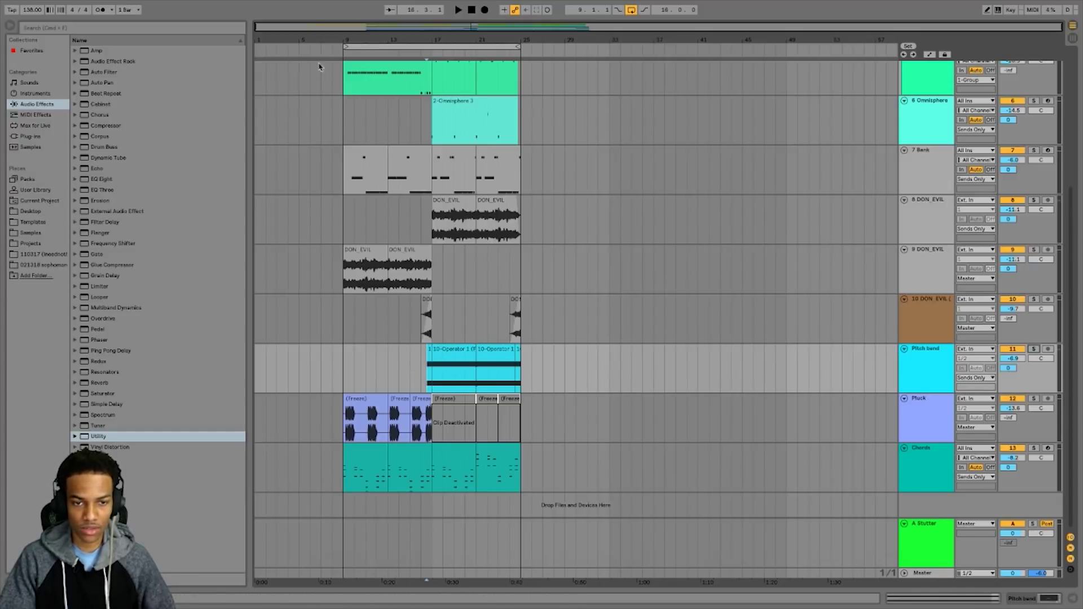
mouse_move(440, 33)
left_mouse_down()
mouse_move(441, 79)
mouse_move(440, 19)
left_mouse_up()
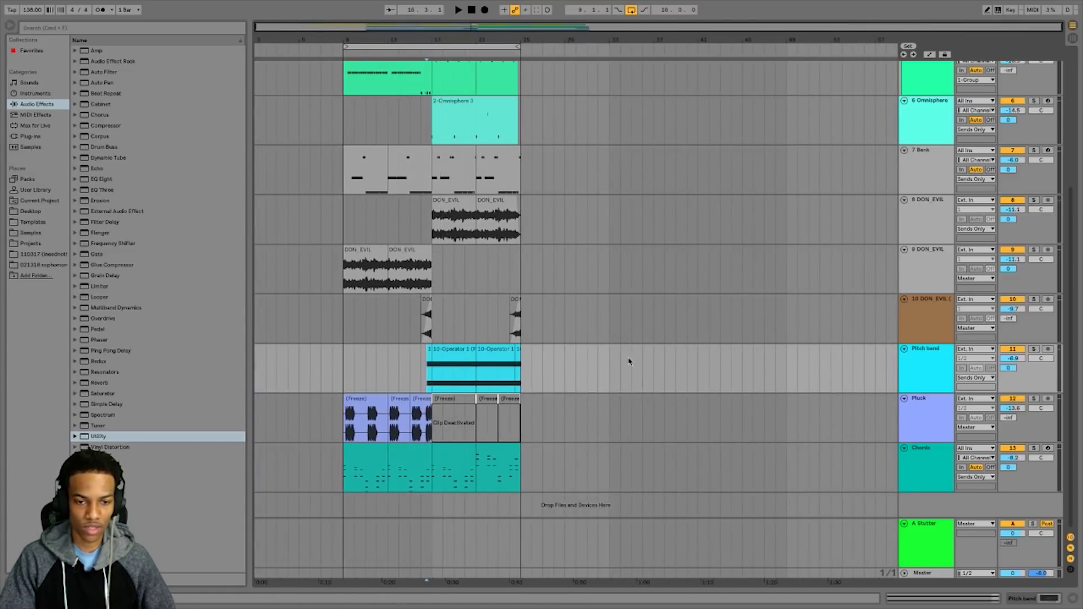
key("space")
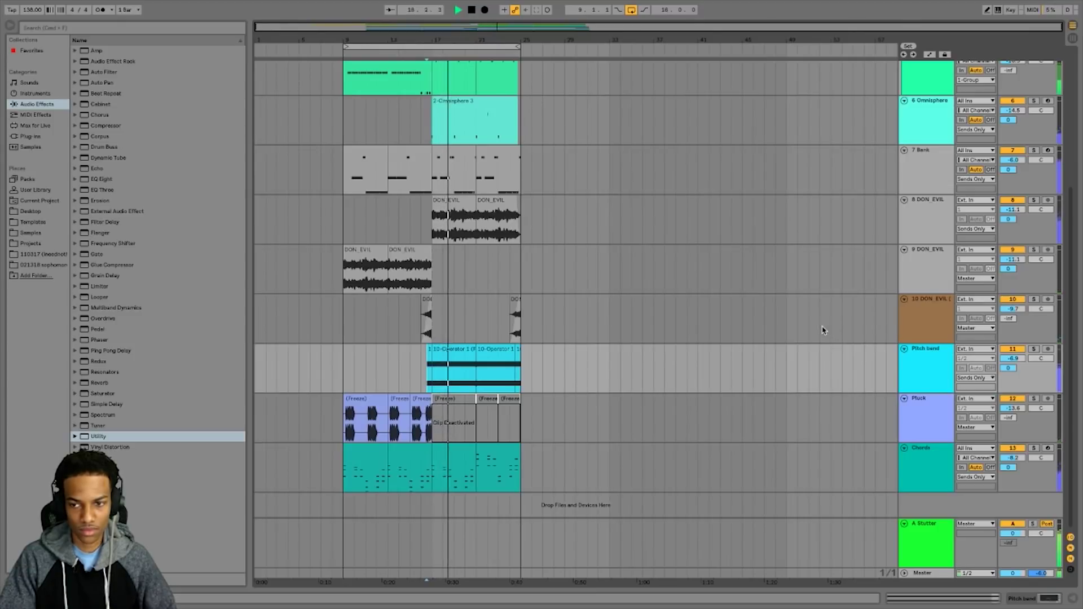
key("space")
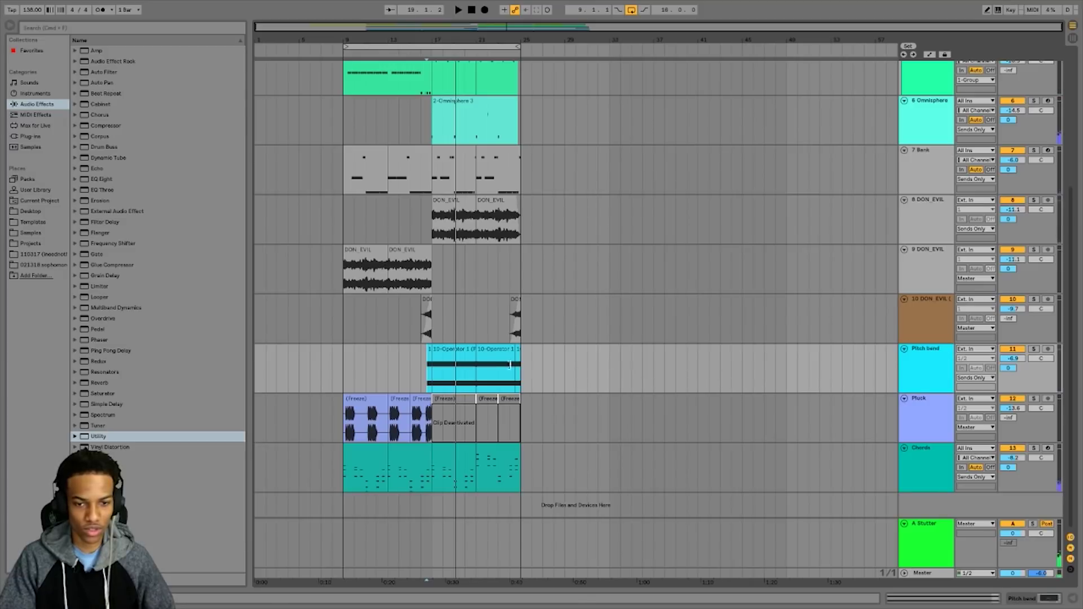
Play the arrangement from the Pitch bend clip at bar 21 and check the settings of the track's last short clip
left_click_drag(509, 364, 478, 351)
key("space")
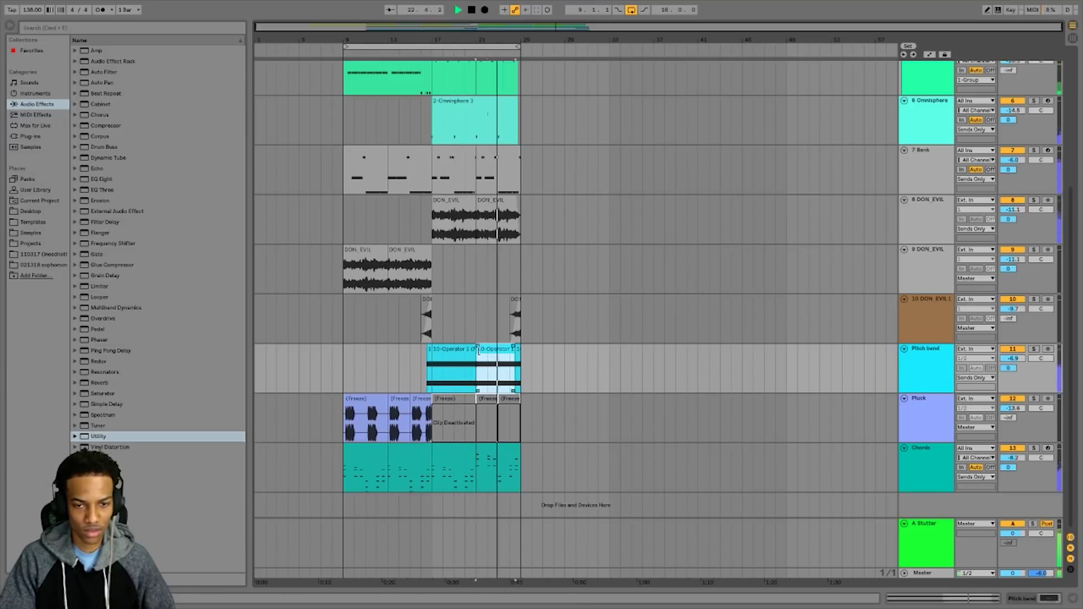
double_click(519, 357)
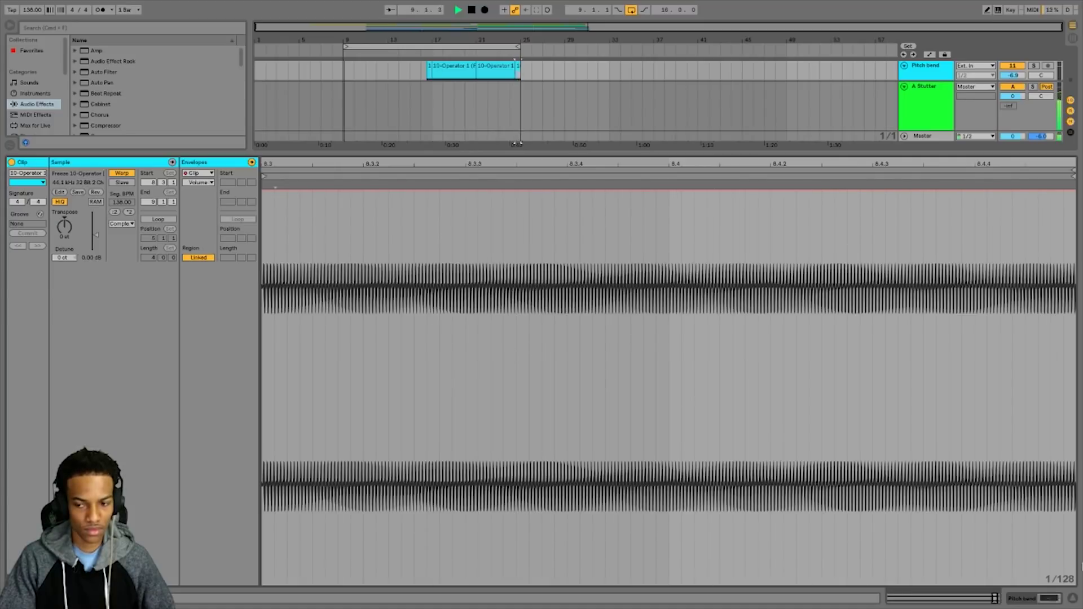
left_click(1072, 598)
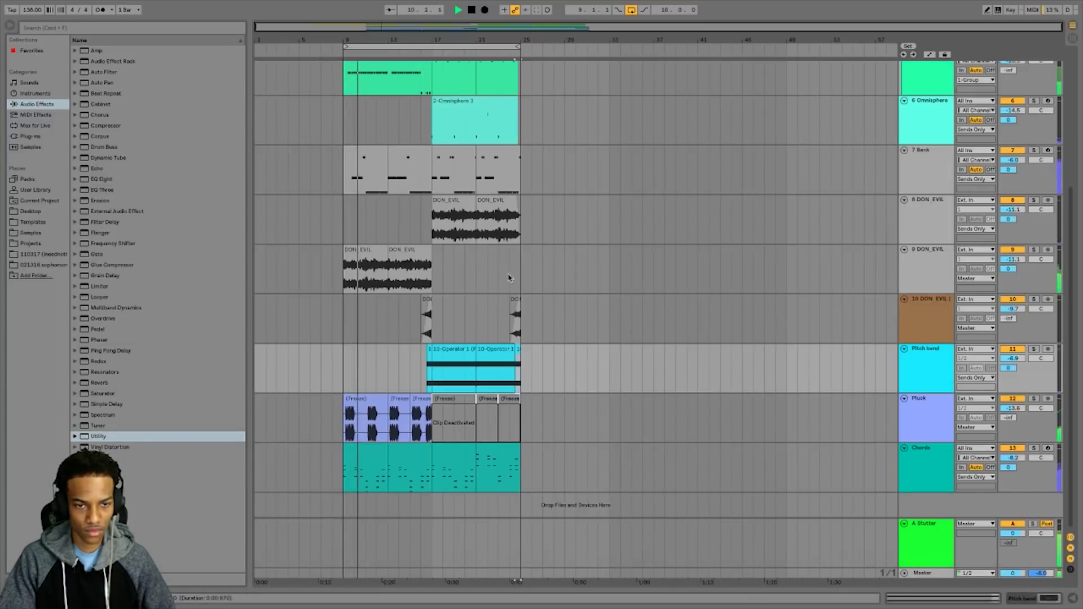
Show the Pluck track's effects while playing the arrangement from bar 9, and return to the full track view
double_click(886, 425)
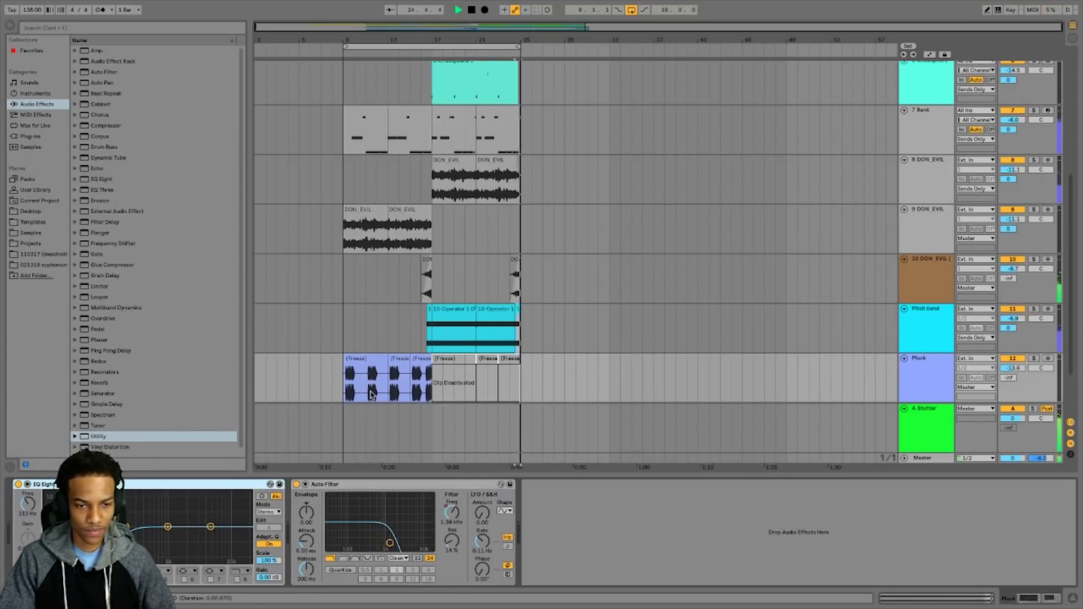
left_click(348, 386)
key("space")
key("space")
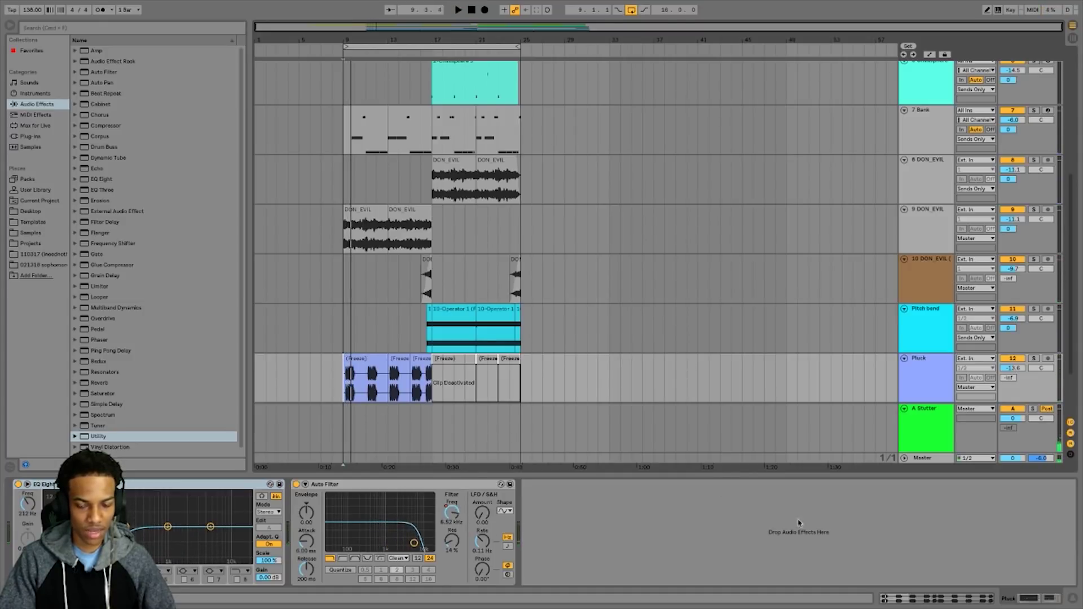
left_click(1078, 604)
key("z")
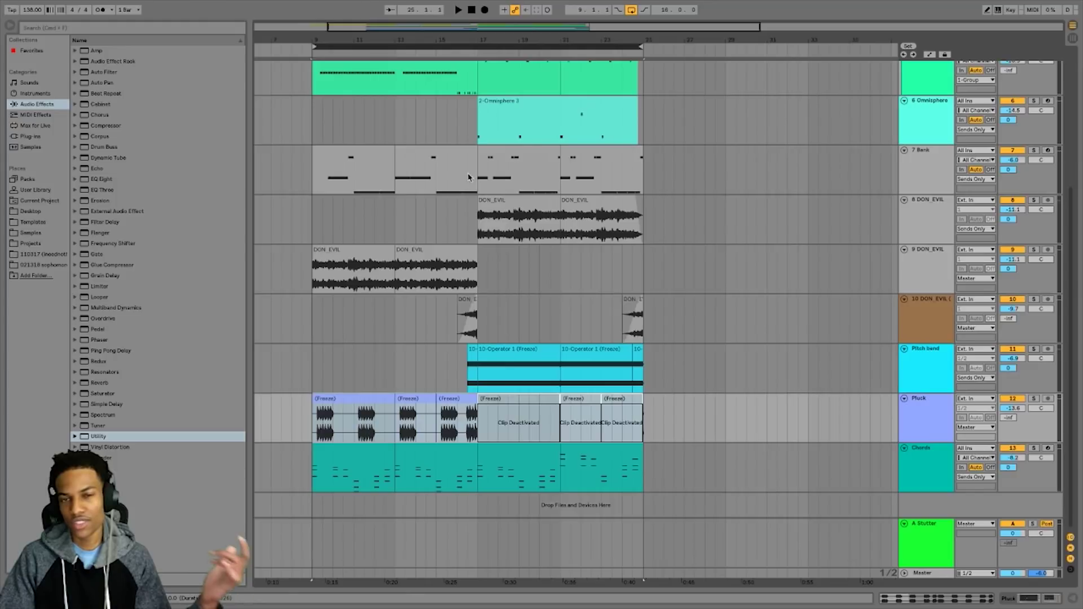